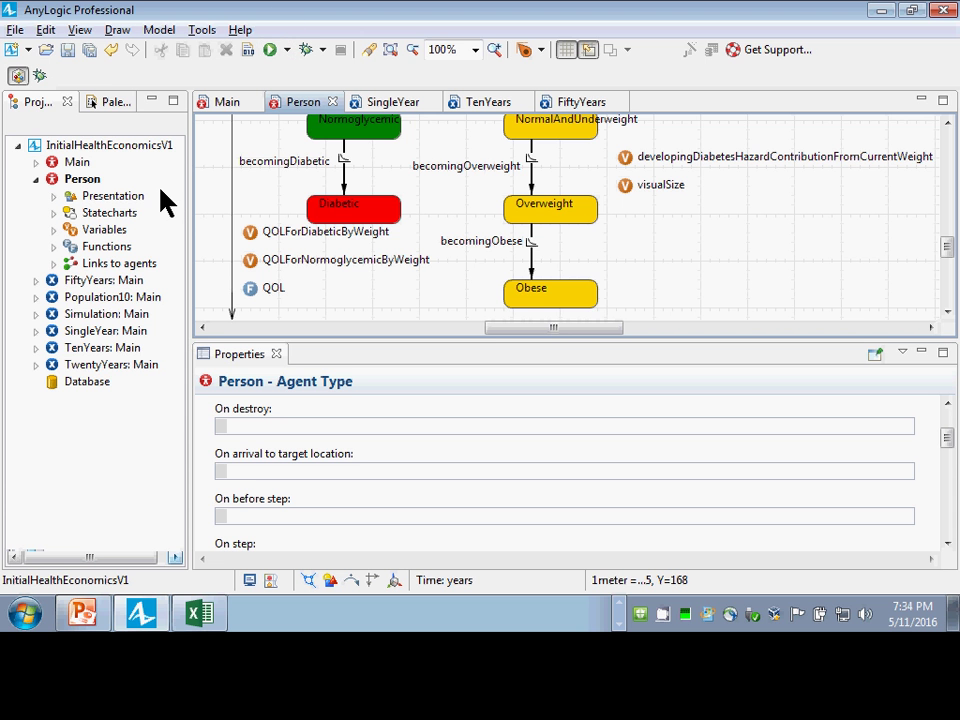
Add a variable named costsForDiabeticByWeight to the Person agent, below the QOL function
{"action": "left_click", "coordinate": [107, 102]}
{"action": "double_click", "coordinate": [106, 103]}
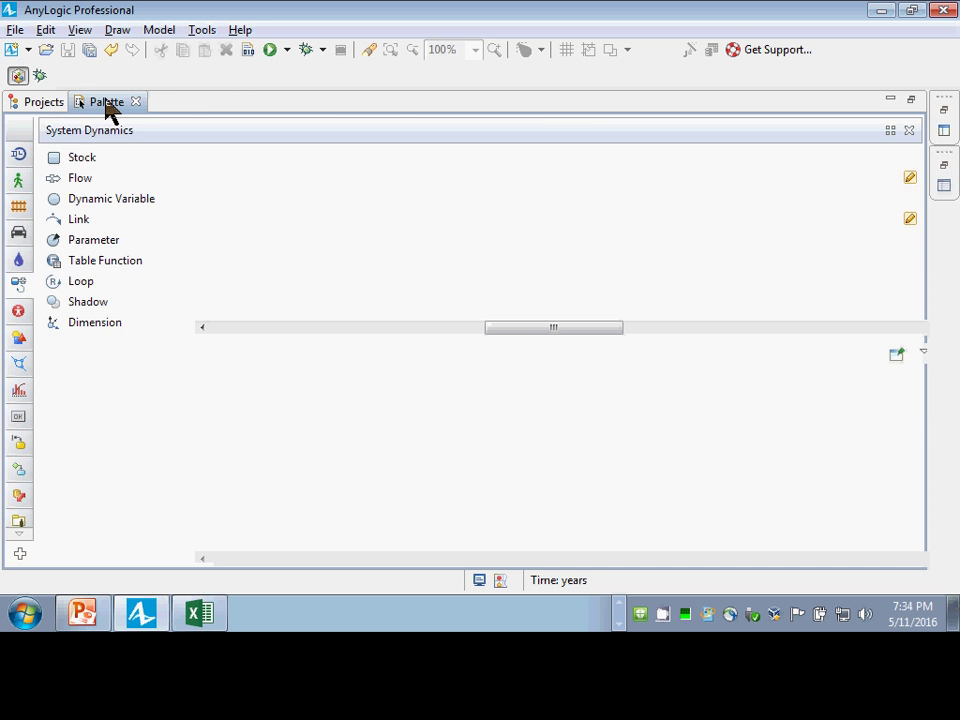
{"action": "double_click", "coordinate": [107, 103]}
{"action": "scroll", "coordinate": [386, 318], "scroll_direction": "down", "scroll_amount": 2}
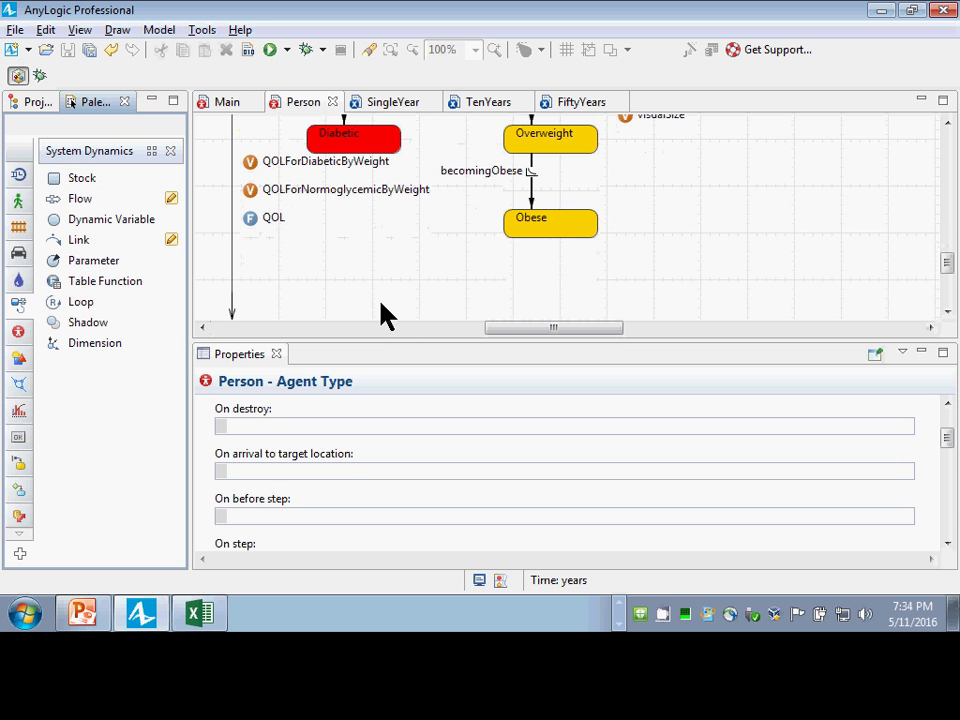
{"action": "left_click", "coordinate": [18, 330]}
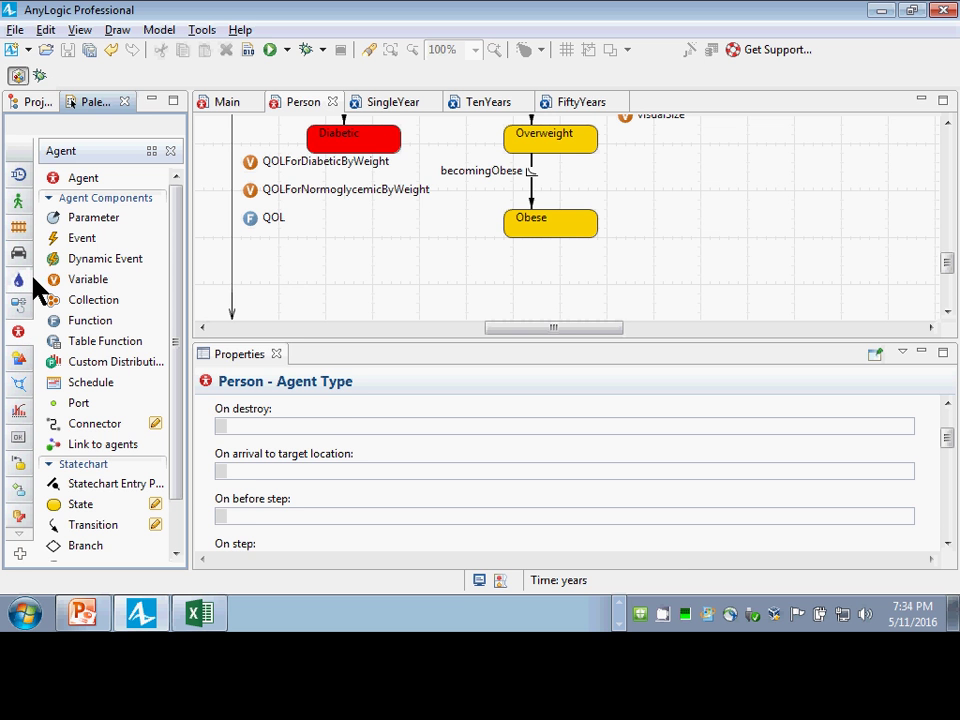
{"action": "left_click_drag", "start_coordinate": [60, 280], "coordinate": [248, 282]}
{"action": "type", "text": "costs"}
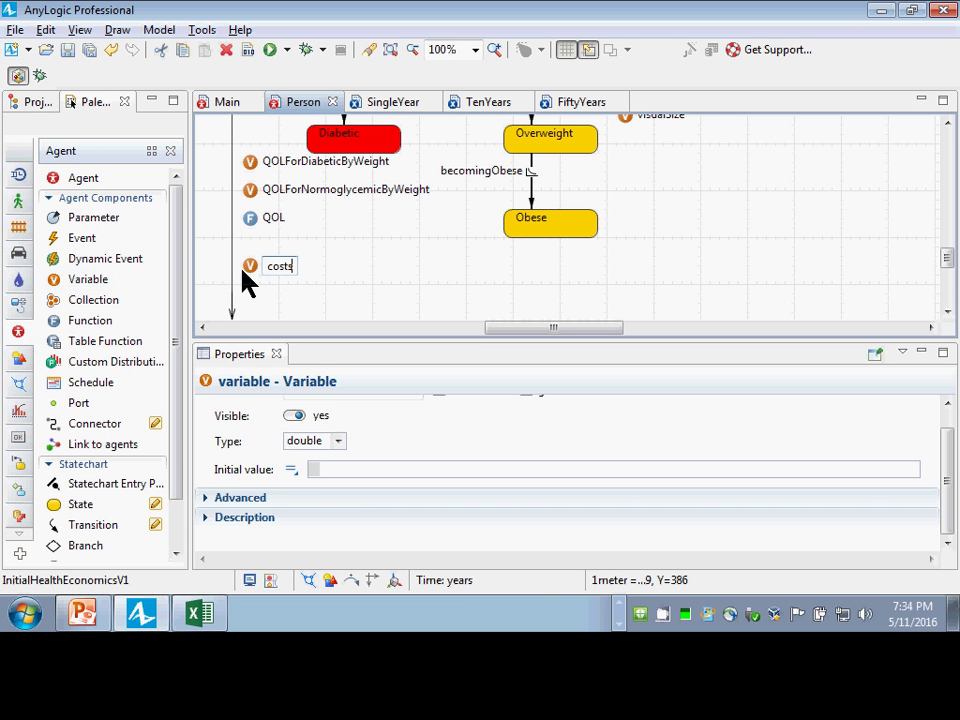
{"action": "type", "text": "ForDiabetics"}
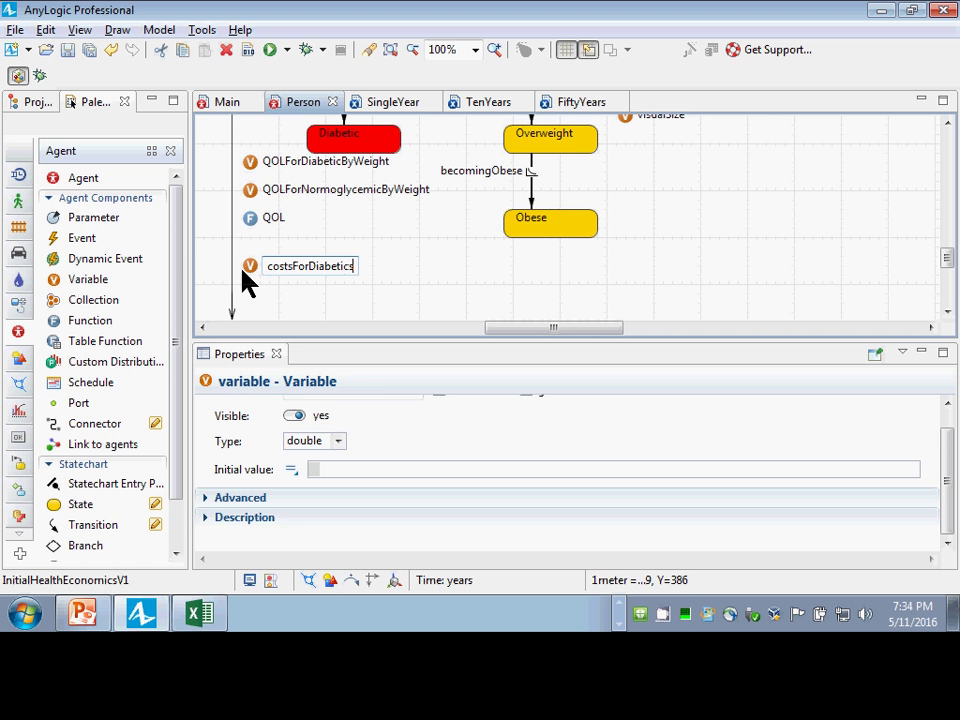
{"action": "key", "text": "BackSpace"}
{"action": "type", "text": "ByWeight"}
{"action": "key", "text": "Return"}
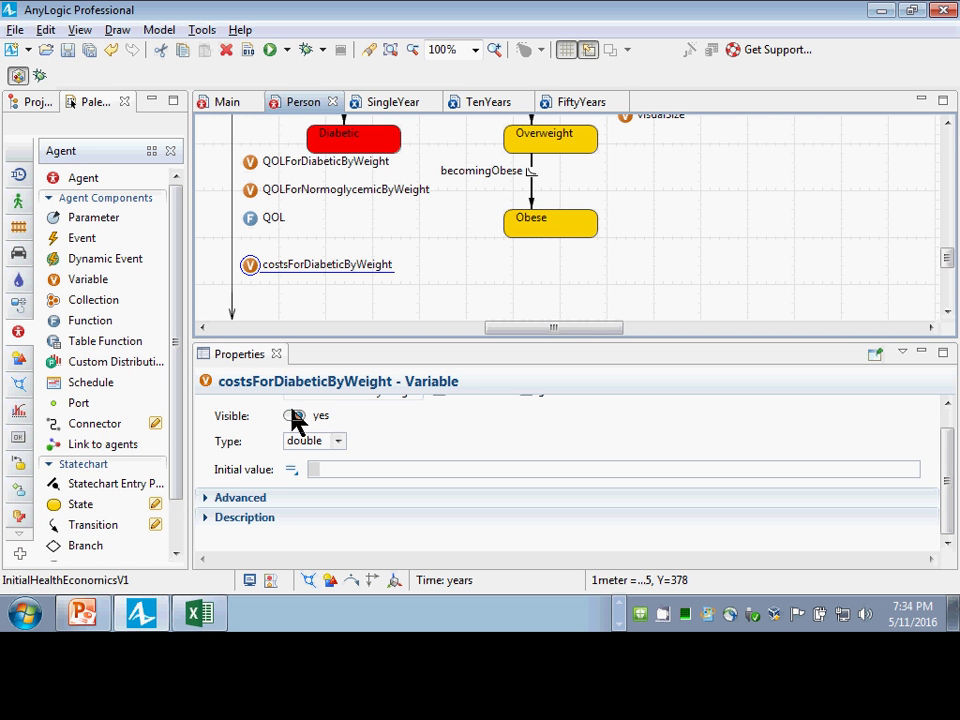
Set the costsForDiabeticByWeight variable's type to double [] and its initial value to { 200, 500, 2000 }
{"action": "left_click", "coordinate": [338, 443]}
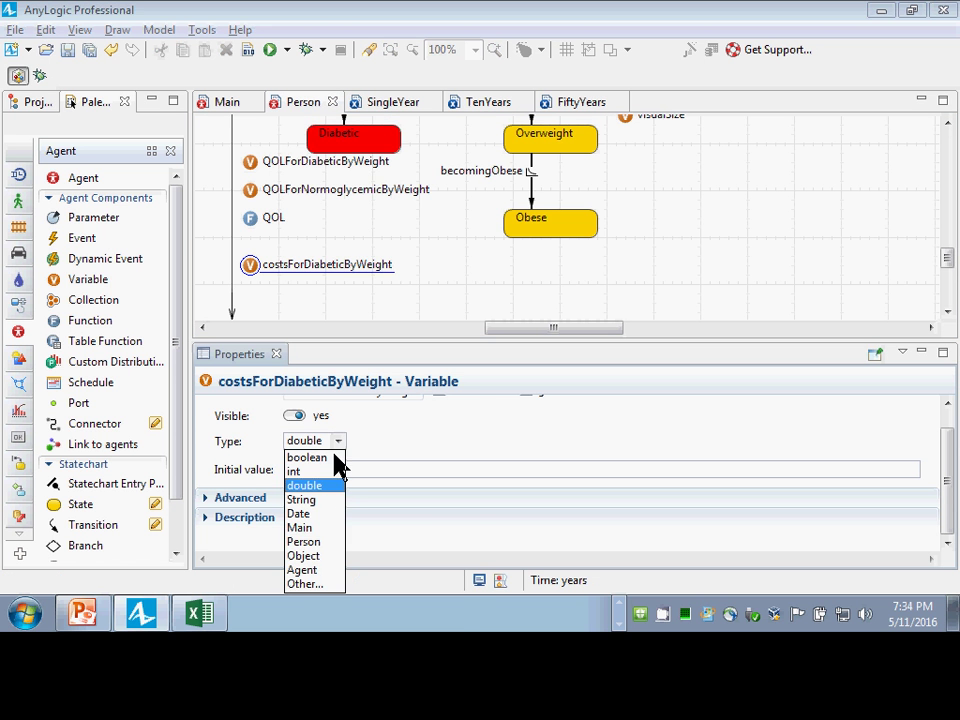
{"action": "left_click", "coordinate": [310, 585]}
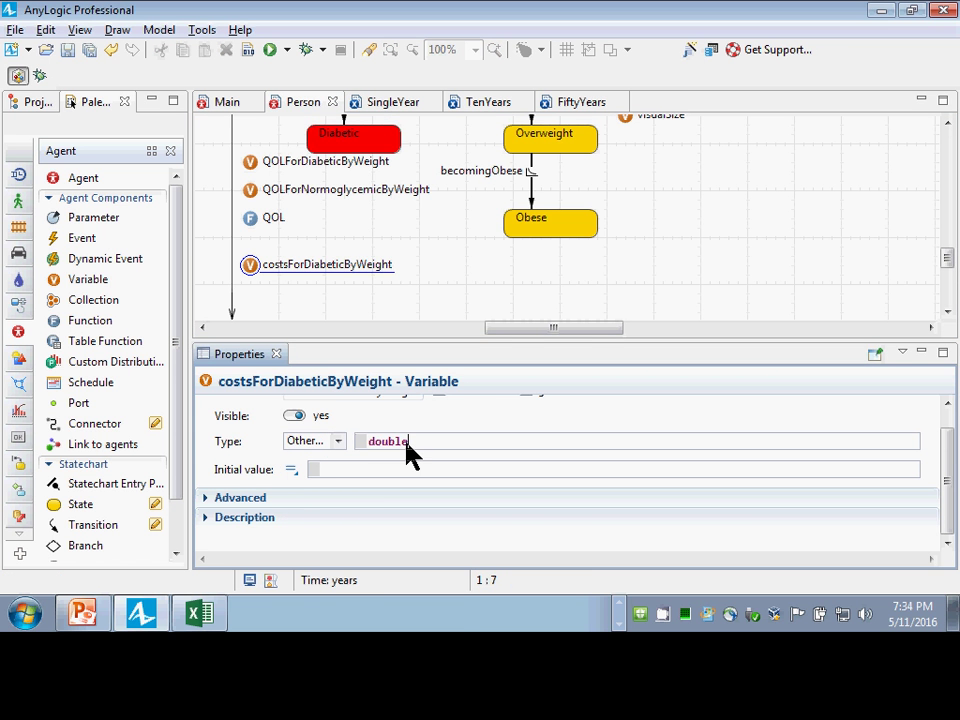
{"action": "type", "text": "[]"}
{"action": "left_click", "coordinate": [435, 472]}
{"action": "type", "text": "{"}
{"action": "key", "text": "BackSpace"}
{"action": "type", "text": "{ 1"}
{"action": "key", "text": "BackSpace"}
{"action": "type", "text": "200, 500, 2000 }"}
Rename the costsForDiabeticByWeight variable as annualizedCostsForDiabeticByWeight
{"action": "scroll", "coordinate": [380, 450], "scroll_direction": "up", "scroll_amount": 1}
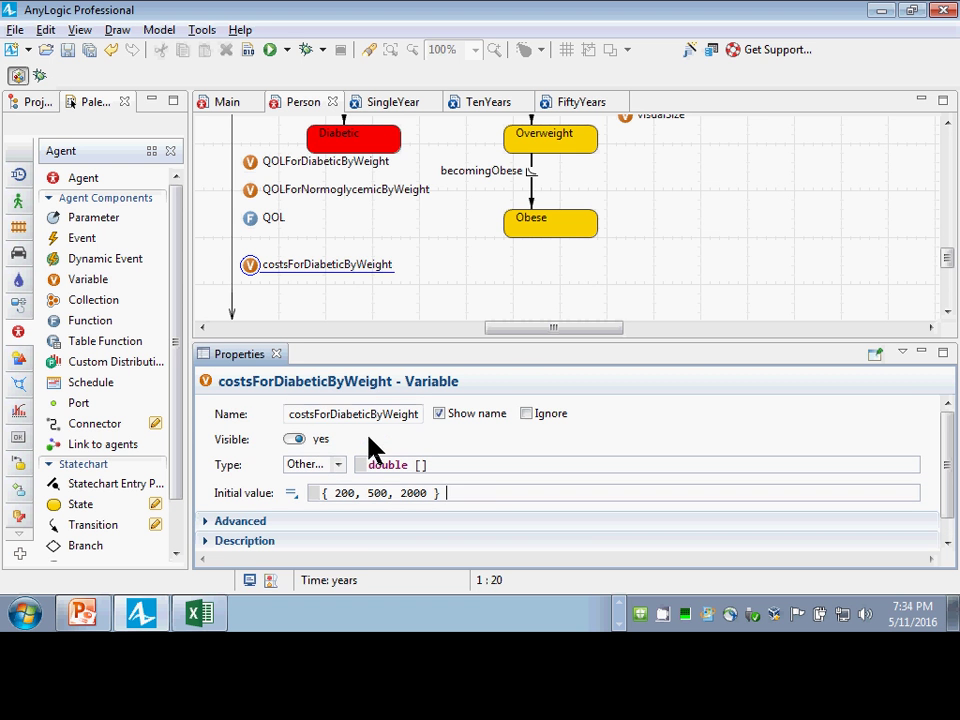
{"action": "left_click", "coordinate": [332, 418]}
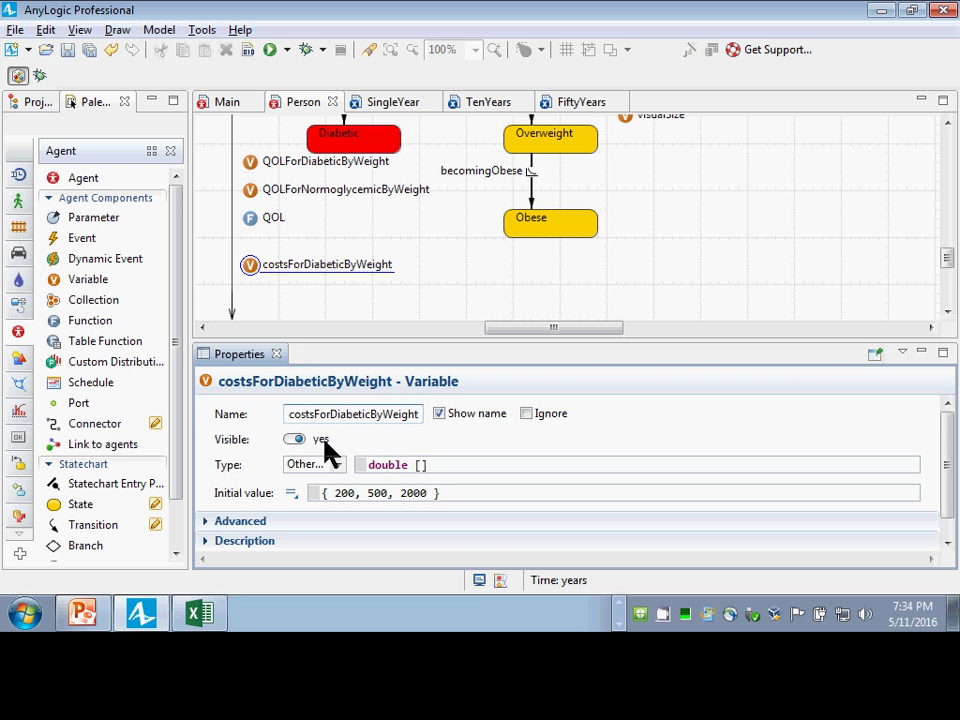
{"action": "type", "text": "annualized"}
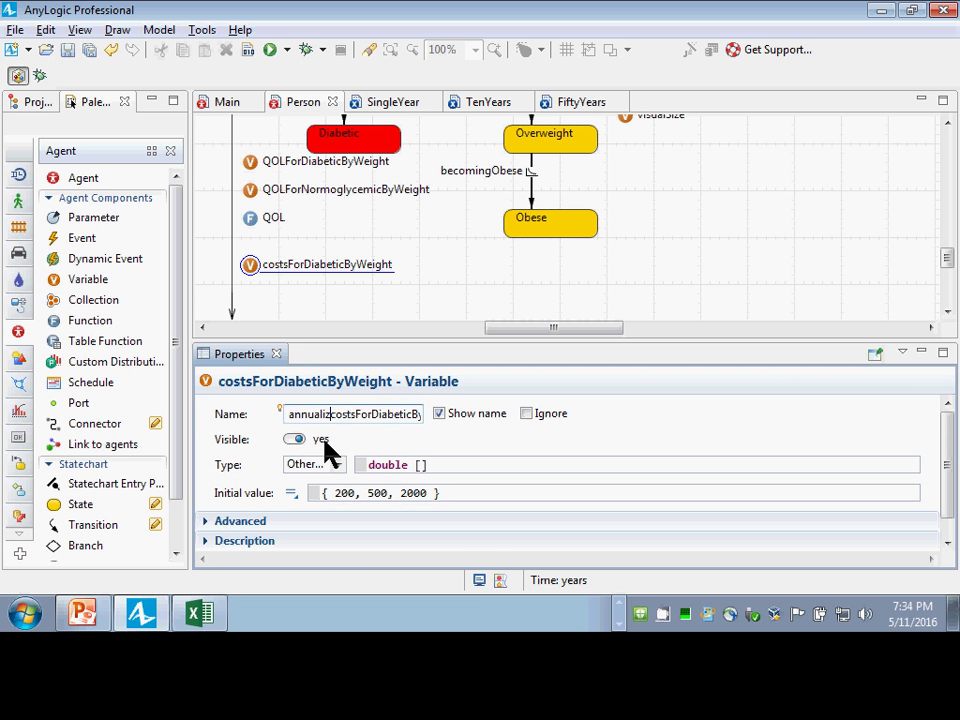
{"action": "key", "text": "Delete"}
{"action": "type", "text": "C"}
{"action": "key", "text": "Return"}
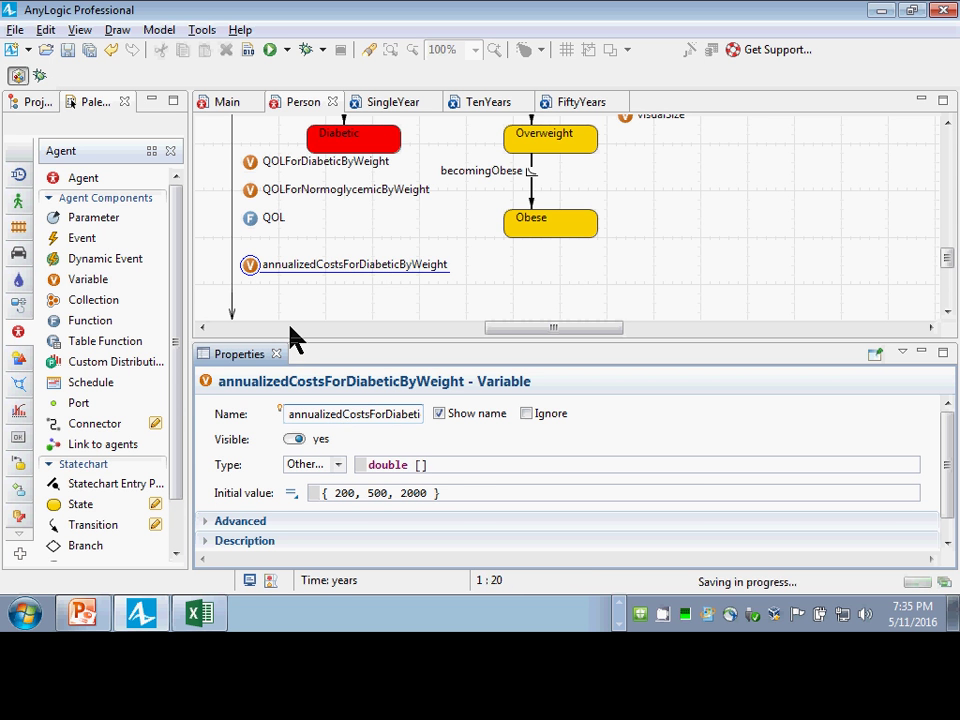
Duplicate the annualizedCostsForDiabeticByWeight variable and place the copy directly below the original
{"action": "left_click", "coordinate": [243, 276]}
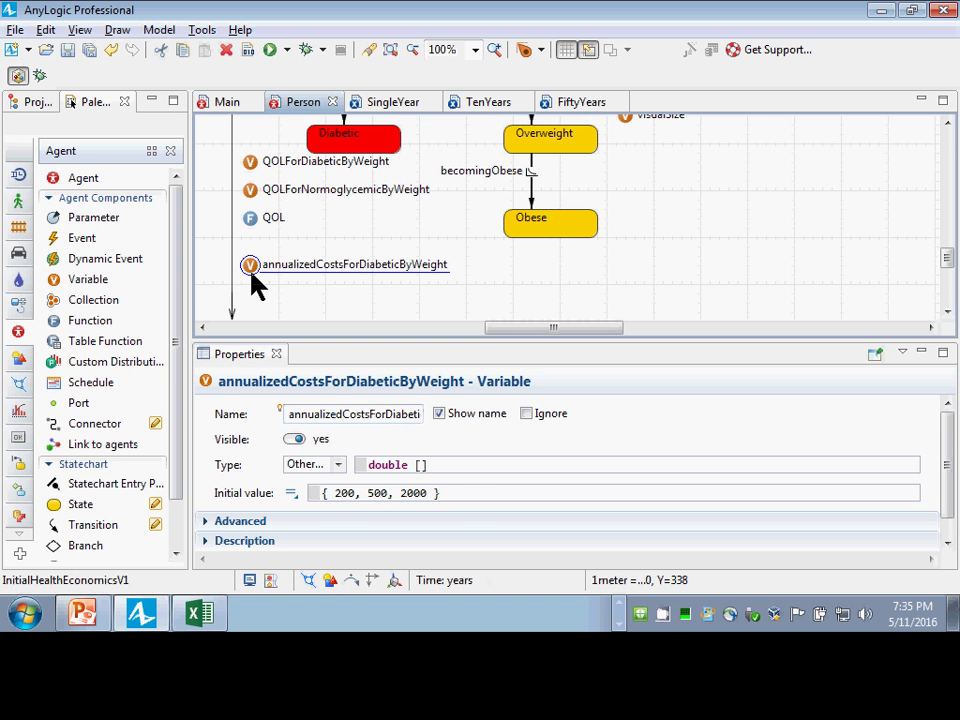
{"action": "key", "text": "ctrl+c"}
{"action": "key", "text": "ctrl+v"}
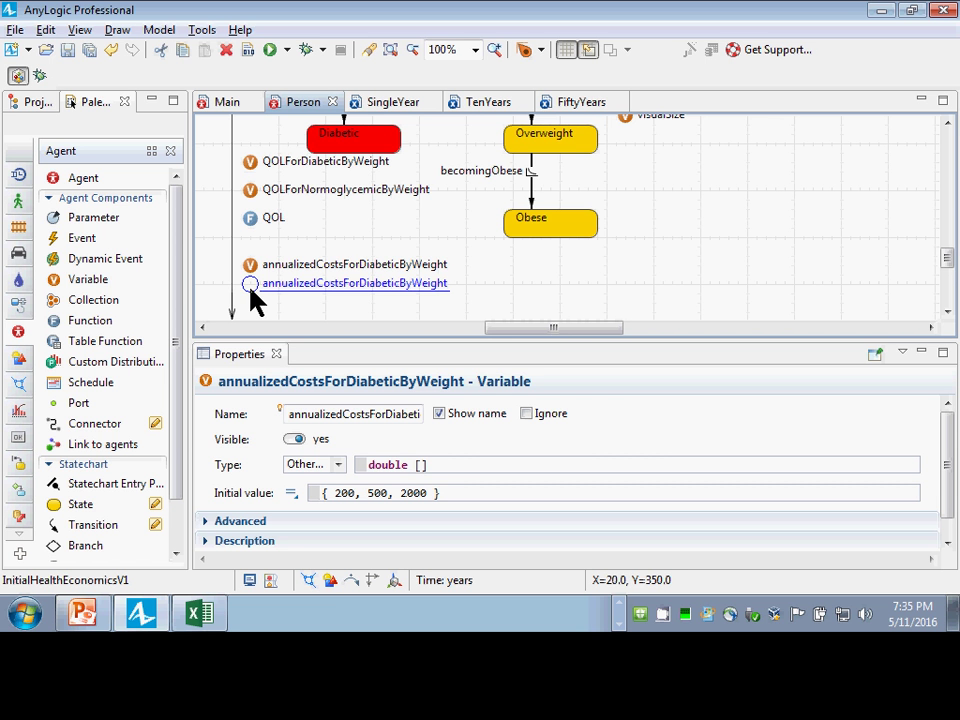
Rename the copied variable as annualizedCostsForNormoglycemicByWeight and save the model
{"action": "left_click", "coordinate": [309, 414]}
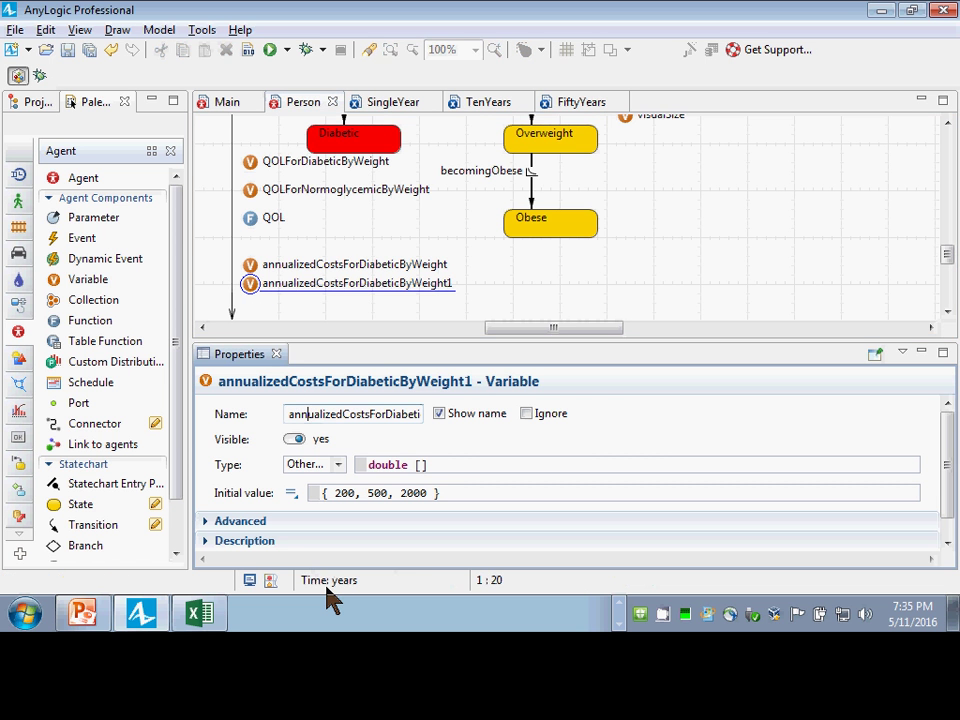
{"action": "key", "text": "End"}
{"action": "key", "text": "BackSpace"}
{"action": "key", "text": "Home"}
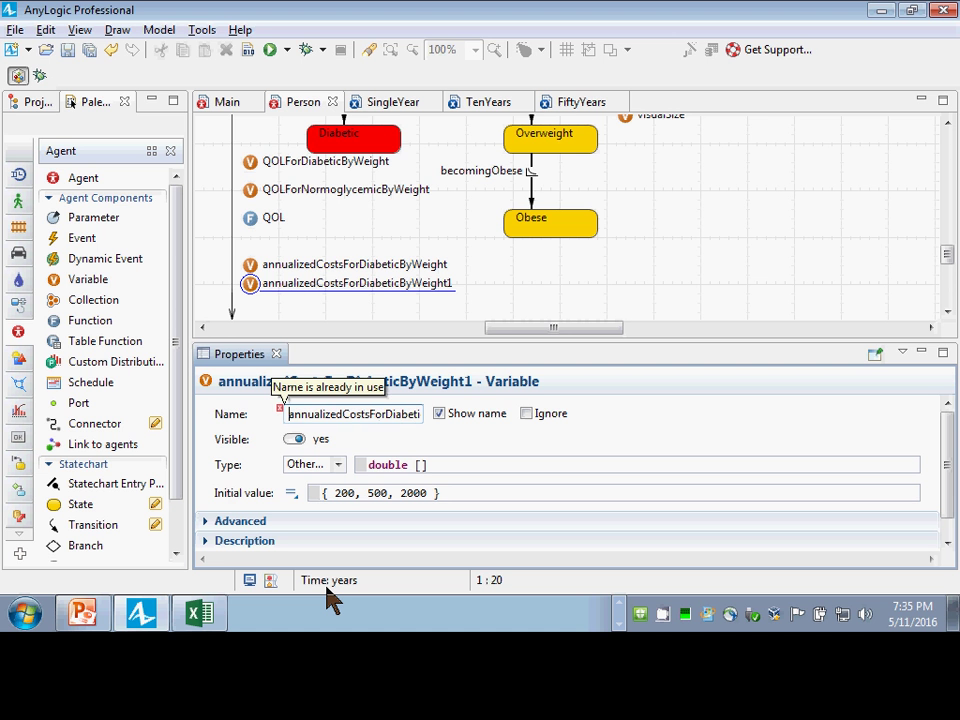
{"action": "key", "text": "Right"}
{"action": "key", "text": "Right"}
{"action": "key", "text": "Right"}
{"action": "key", "text": "Right"}
{"action": "key", "text": "Right"}
{"action": "key", "text": "Right"}
{"action": "key", "text": "Right"}
{"action": "key", "text": "Right"}
{"action": "key", "text": "Right"}
{"action": "key", "text": "Right"}
{"action": "key", "text": "Right"}
{"action": "key", "text": "Right"}
{"action": "key", "text": "Right"}
{"action": "key", "text": "Right"}
{"action": "key", "text": "Right"}
{"action": "key", "text": "Right"}
{"action": "key", "text": "Right"}
{"action": "key", "text": "Right"}
{"action": "key", "text": "Right"}
{"action": "key", "text": "Left"}
{"action": "key", "text": "shift+Right"}
{"action": "key", "text": "shift+Right"}
{"action": "key", "text": "shift+Right"}
{"action": "key", "text": "shift+Right"}
{"action": "key", "text": "shift+Right"}
{"action": "key", "text": "shift+Right"}
{"action": "type", "text": "Normo"}
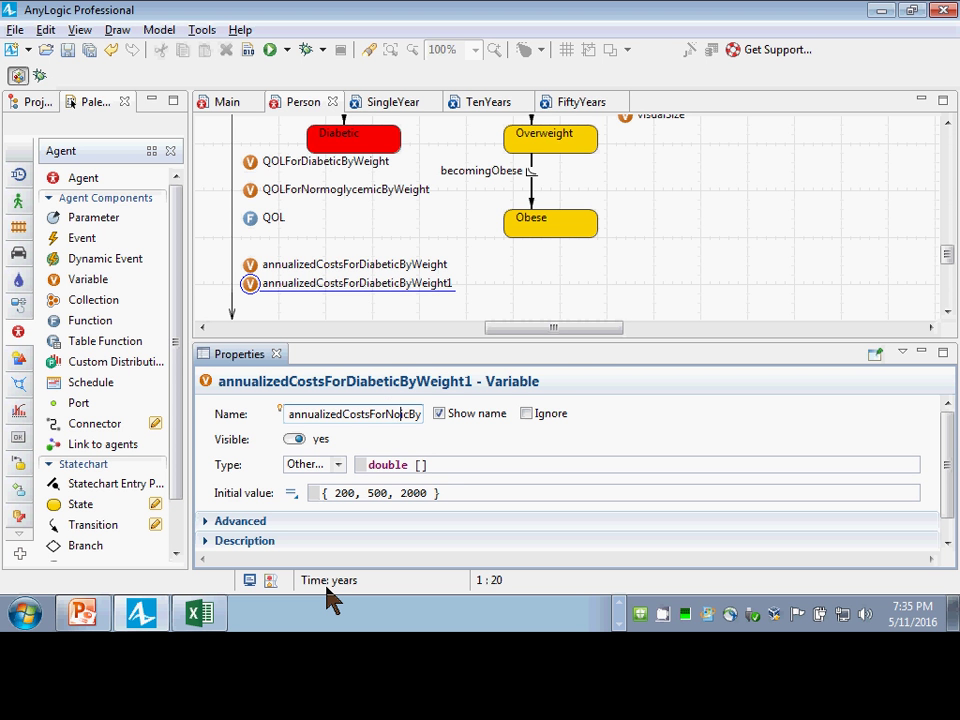
{"action": "type", "text": "glyce"}
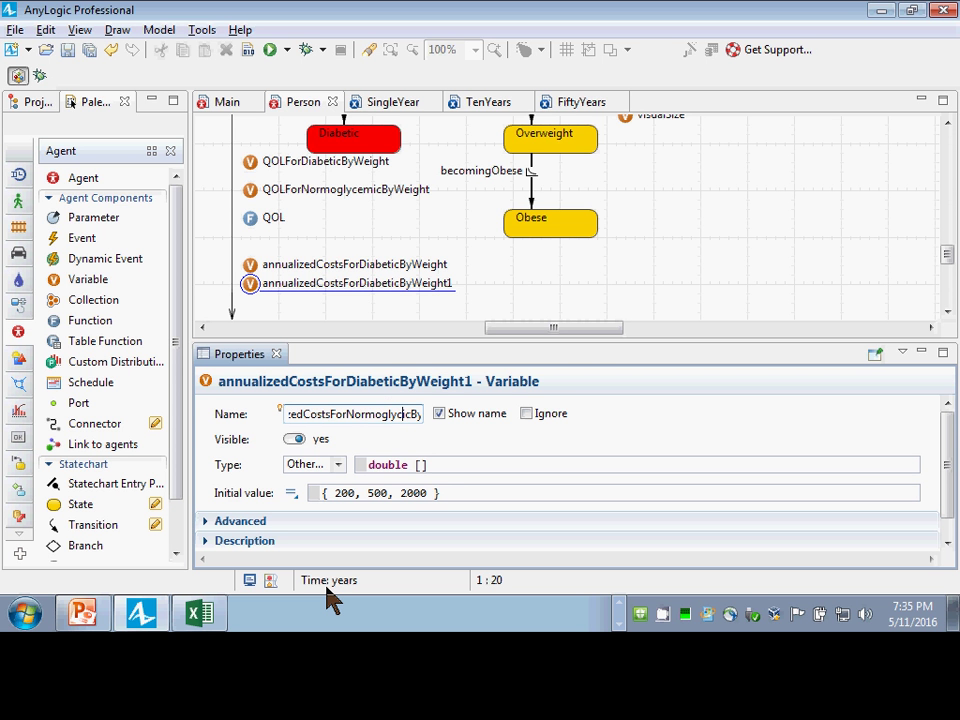
{"action": "type", "text": "micByWeight"}
{"action": "key", "text": "Return"}
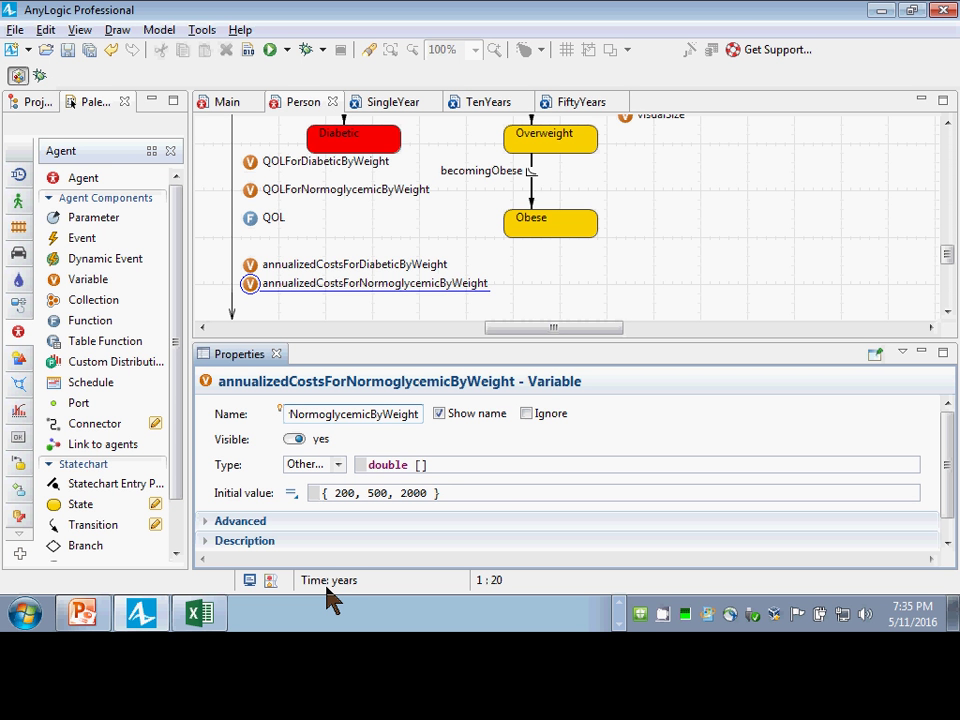
{"action": "key", "text": "ctrl+s"}
Set the initial value of annualizedCostsForNormoglycemicByWeight to { 0, 100, 700 } and save the model
{"action": "left_click", "coordinate": [424, 493]}
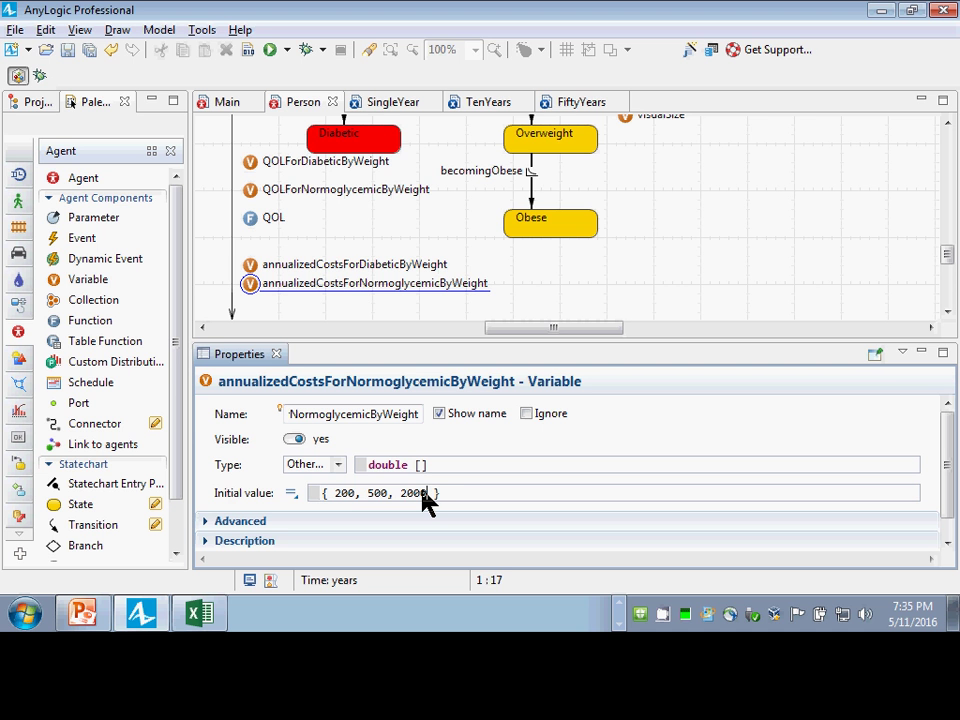
{"action": "key", "text": "ctrl+shift+Left"}
{"action": "key", "text": "ctrl+shift+Left"}
{"action": "key", "text": "ctrl+shift+Left"}
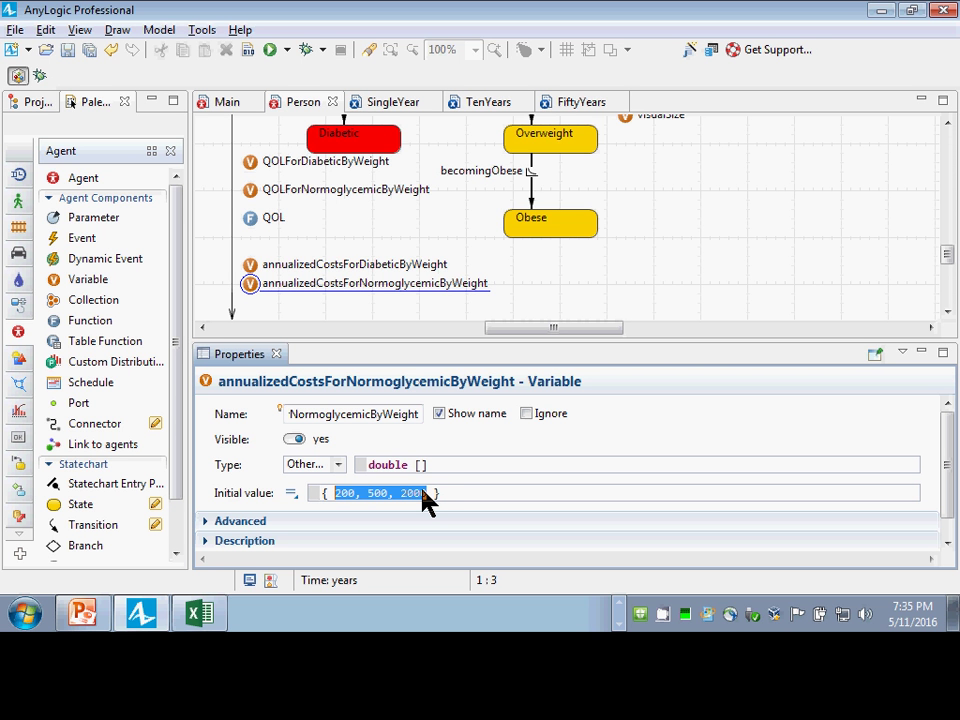
{"action": "type", "text": "0, 100, 70"}
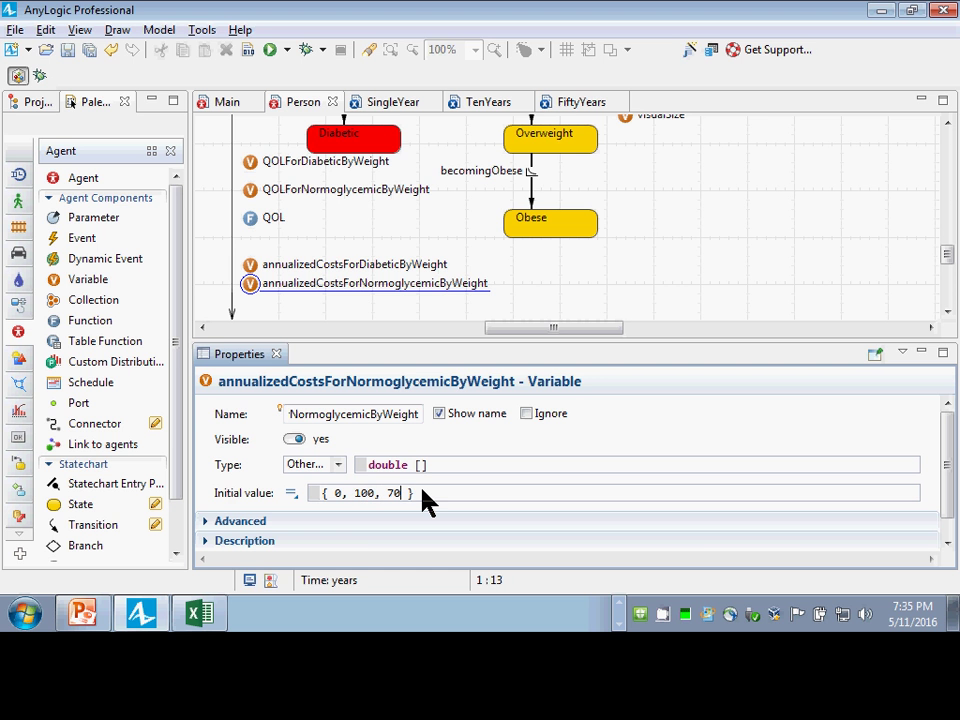
{"action": "type", "text": "0"}
{"action": "key", "text": "ctrl+s"}
{"action": "key", "text": "ctrl+s"}
Add a function named annualizedCosts below the two annualized cost variables
{"action": "left_click_drag", "start_coordinate": [333, 350], "coordinate": [321, 407]}
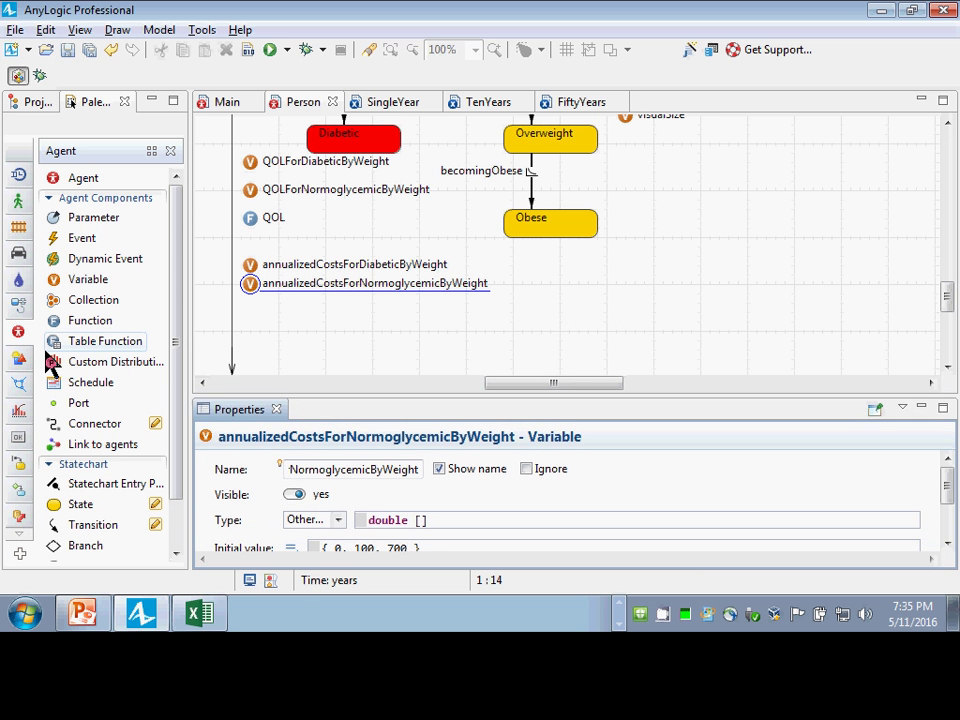
{"action": "left_click_drag", "start_coordinate": [66, 321], "coordinate": [248, 328]}
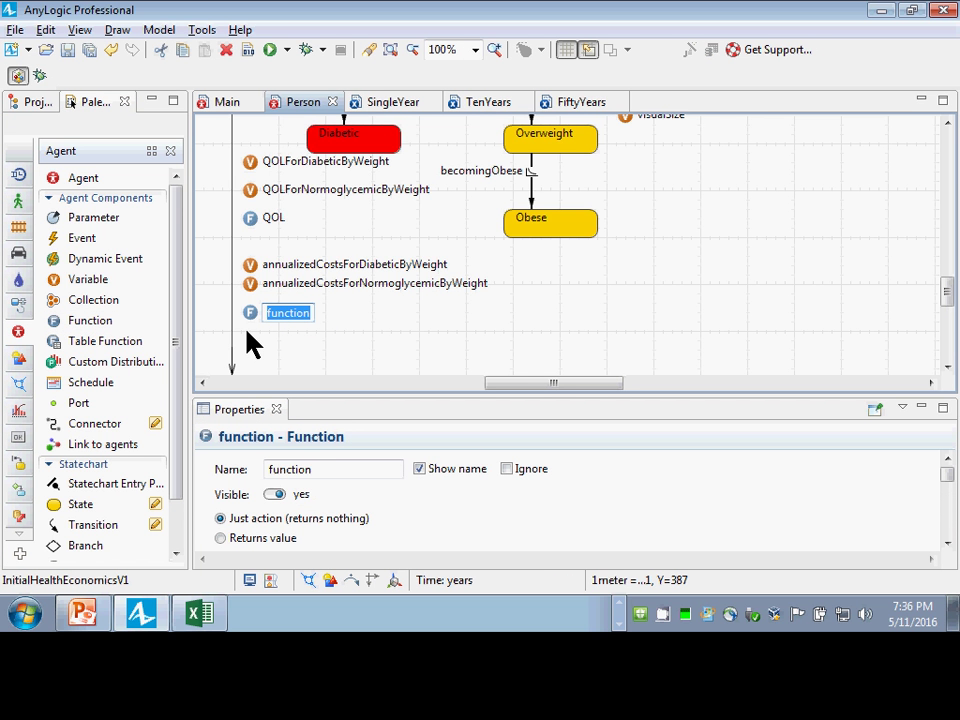
{"action": "type", "text": "anna"}
{"action": "type", "text": "alizedCosts"}
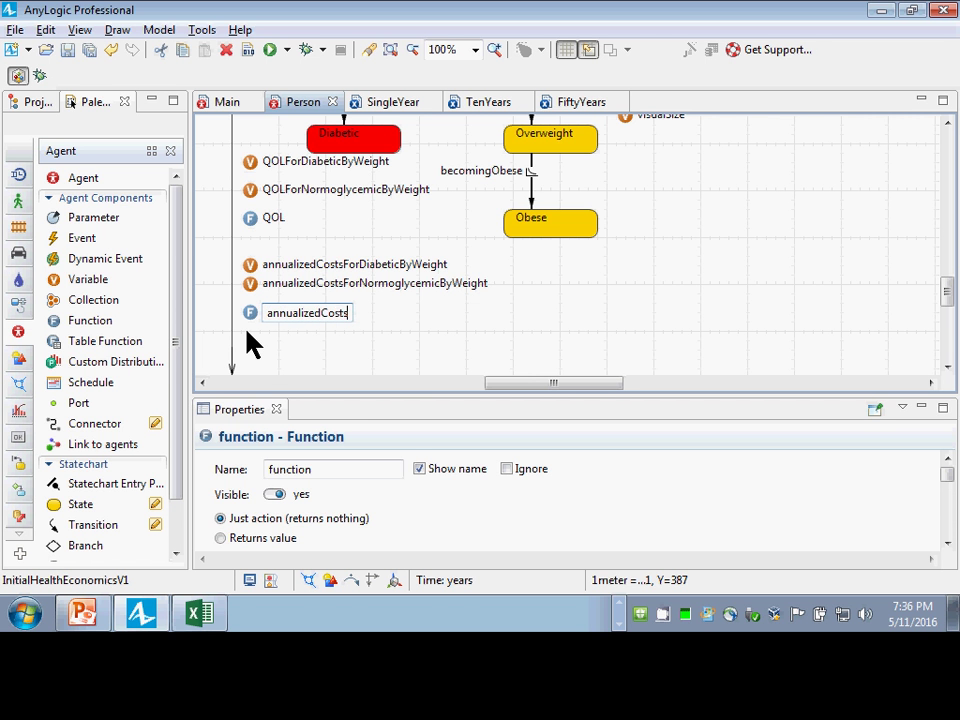
{"action": "key", "text": "Return"}
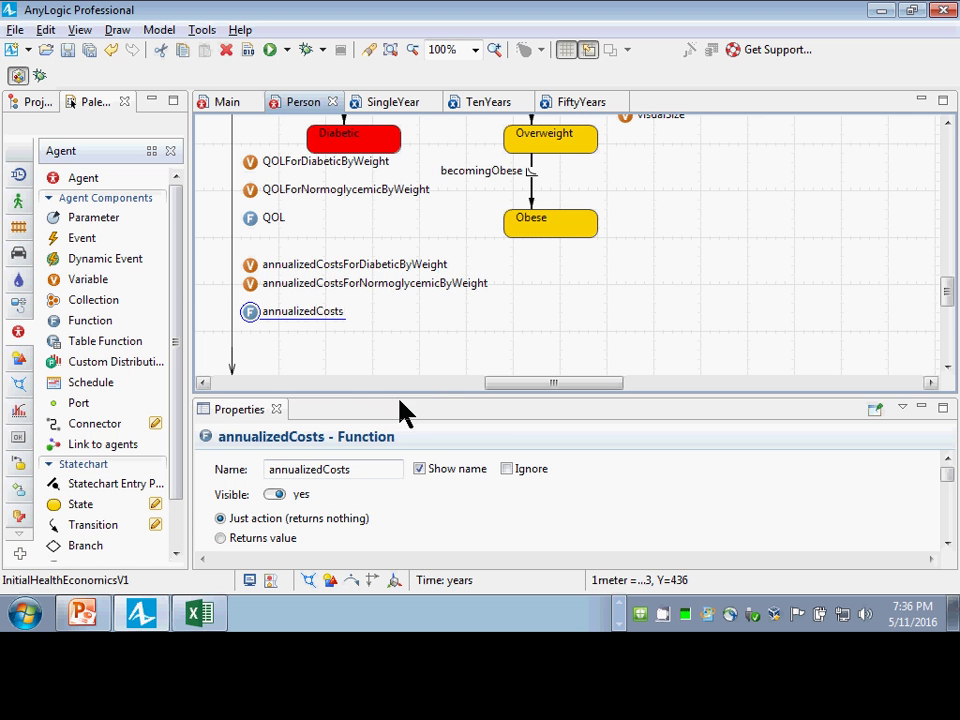
Review the type and initial value of the diabetic and normoglycemic annualized cost variables
{"action": "left_click", "coordinate": [250, 284]}
{"action": "left_click", "coordinate": [250, 266]}
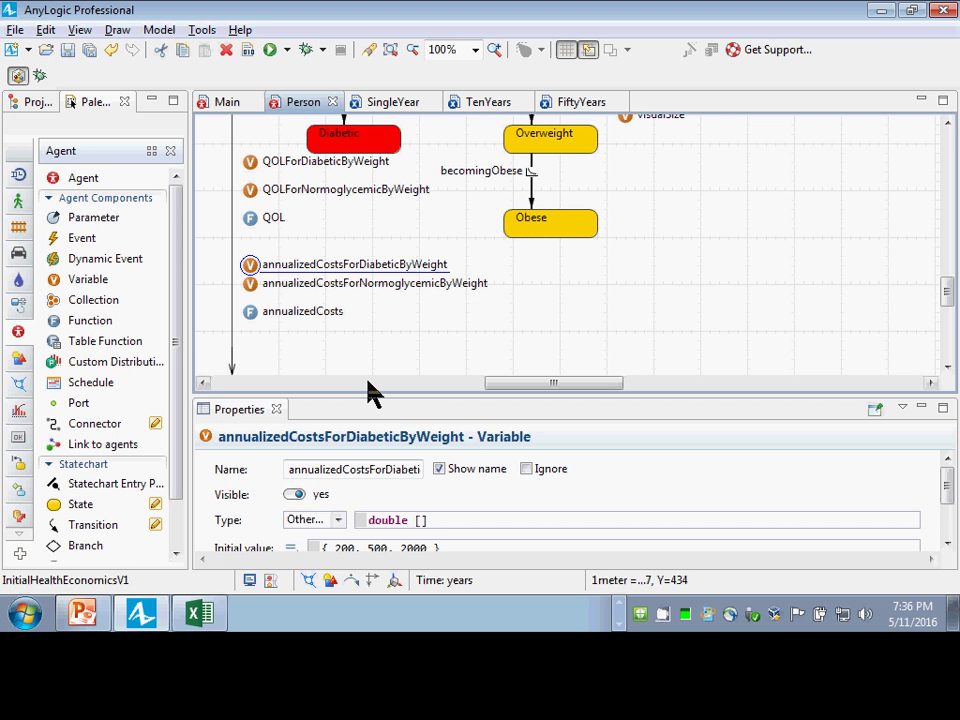
{"action": "left_click", "coordinate": [422, 524]}
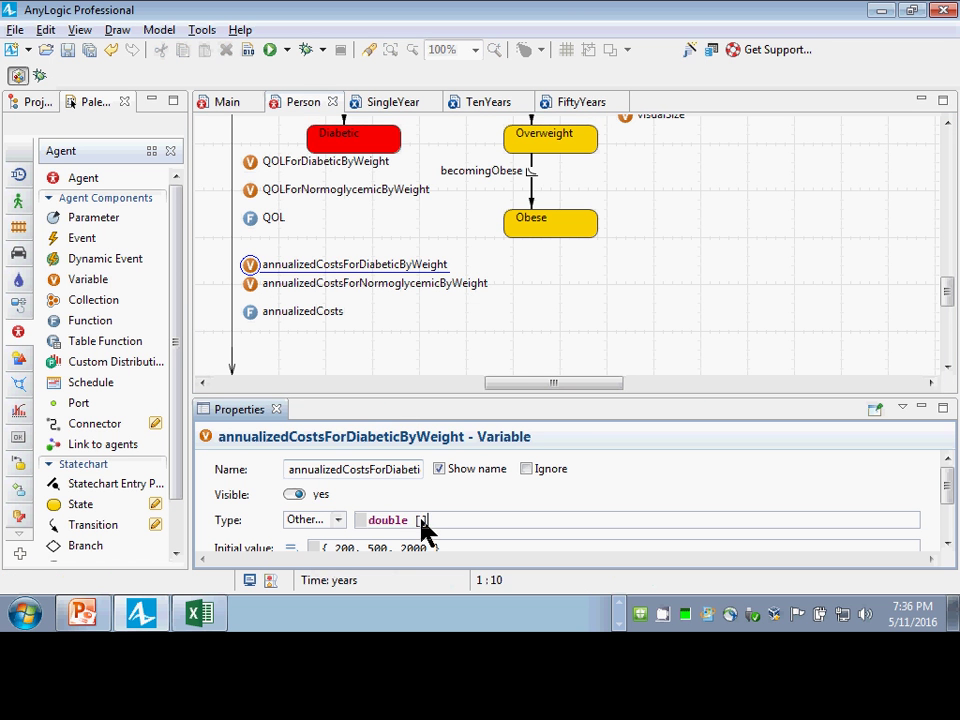
{"action": "left_click_drag", "start_coordinate": [422, 524], "coordinate": [362, 514]}
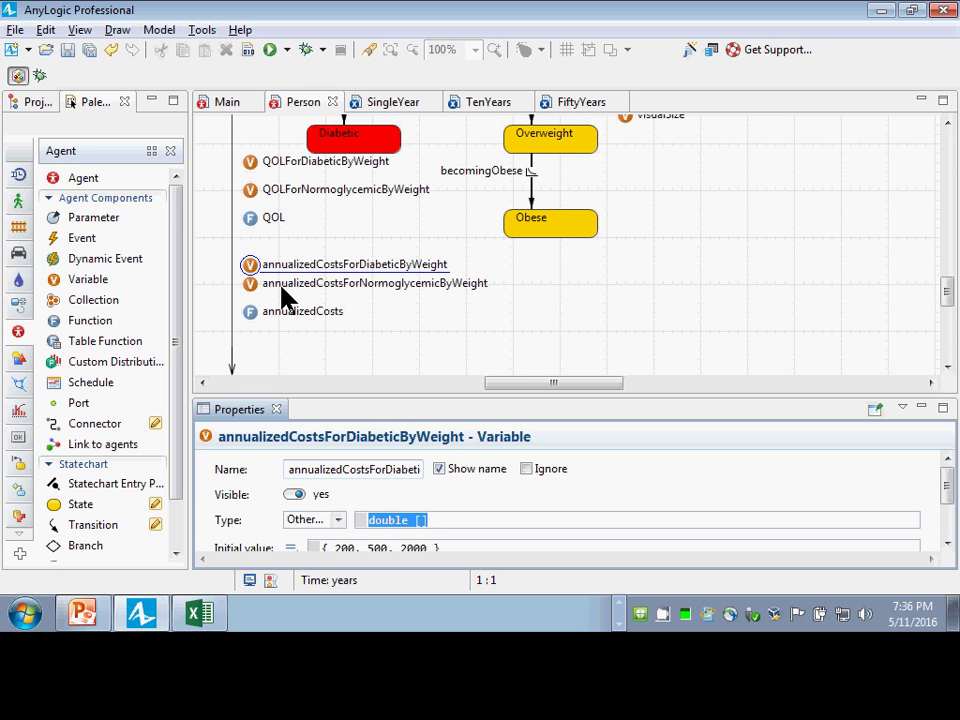
{"action": "left_click_drag", "start_coordinate": [336, 405], "coordinate": [354, 354]}
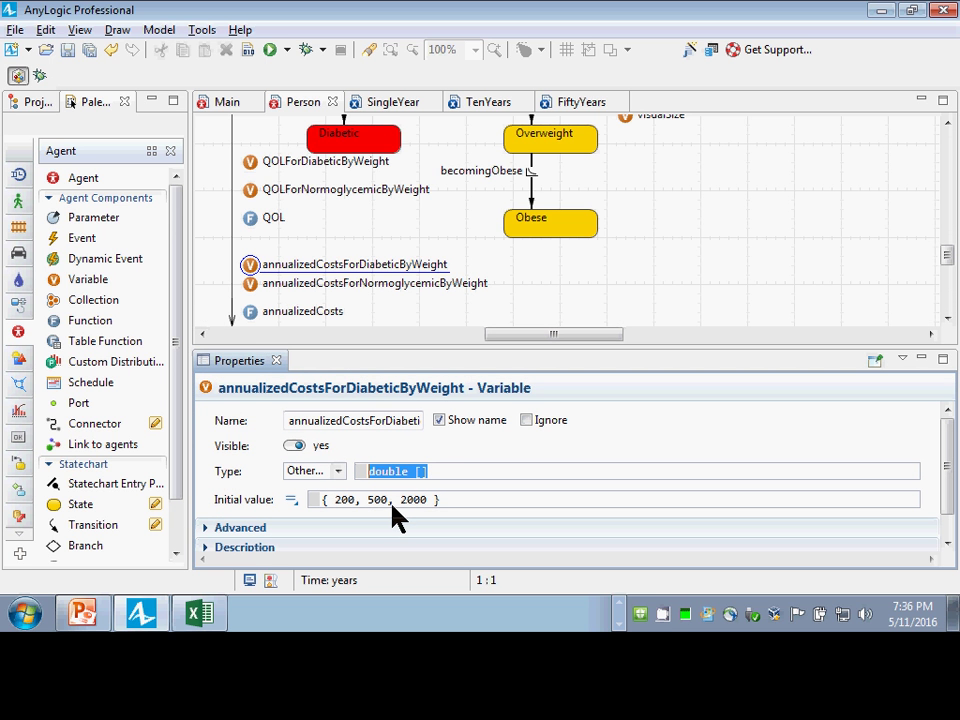
{"action": "left_click", "coordinate": [394, 501]}
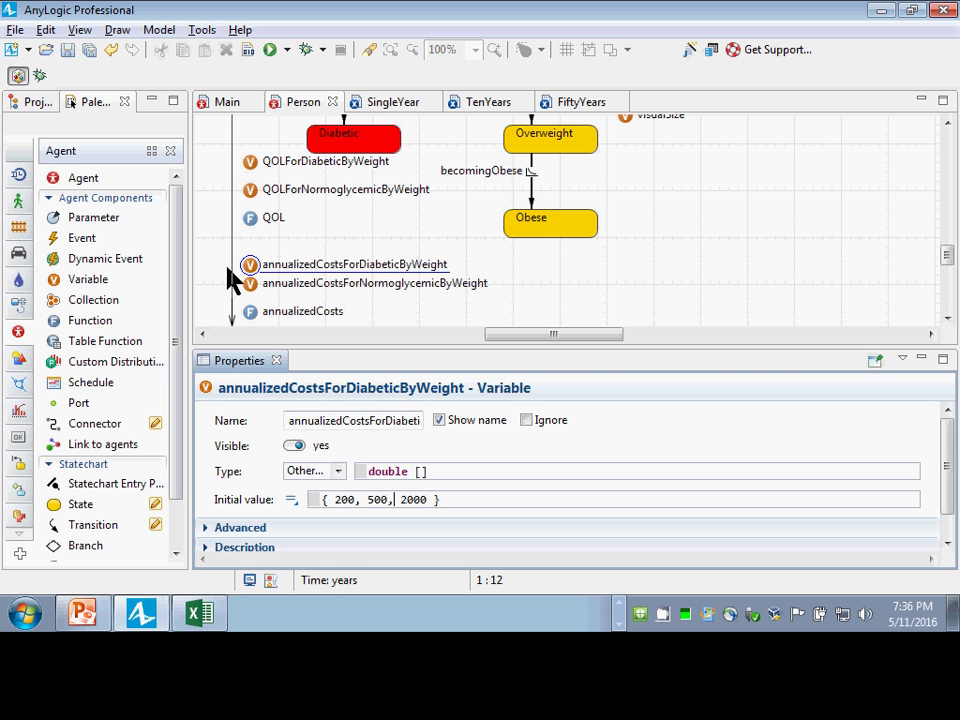
{"action": "left_click", "coordinate": [262, 287]}
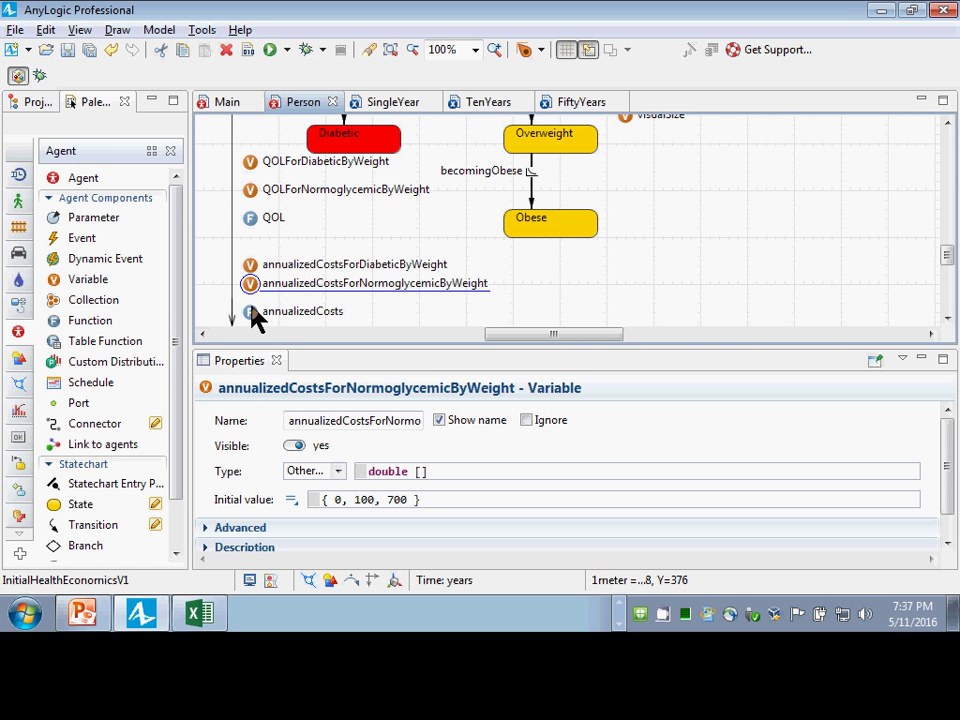
Set the annualizedCosts function to return a value of type double
{"action": "left_click", "coordinate": [251, 312]}
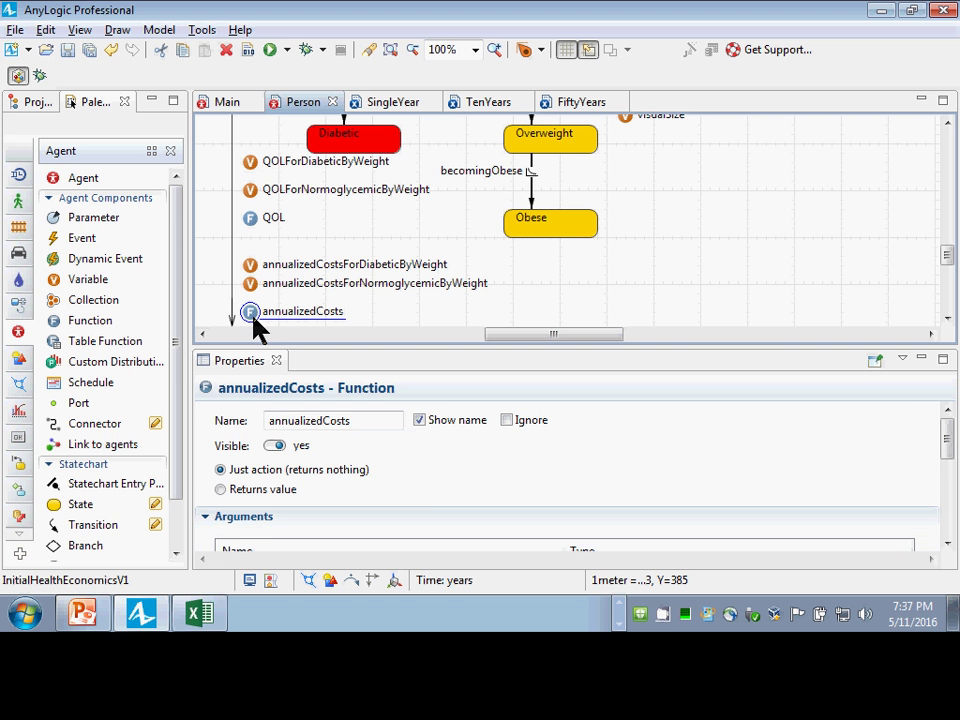
{"action": "scroll", "coordinate": [412, 500], "scroll_direction": "down", "scroll_amount": 3}
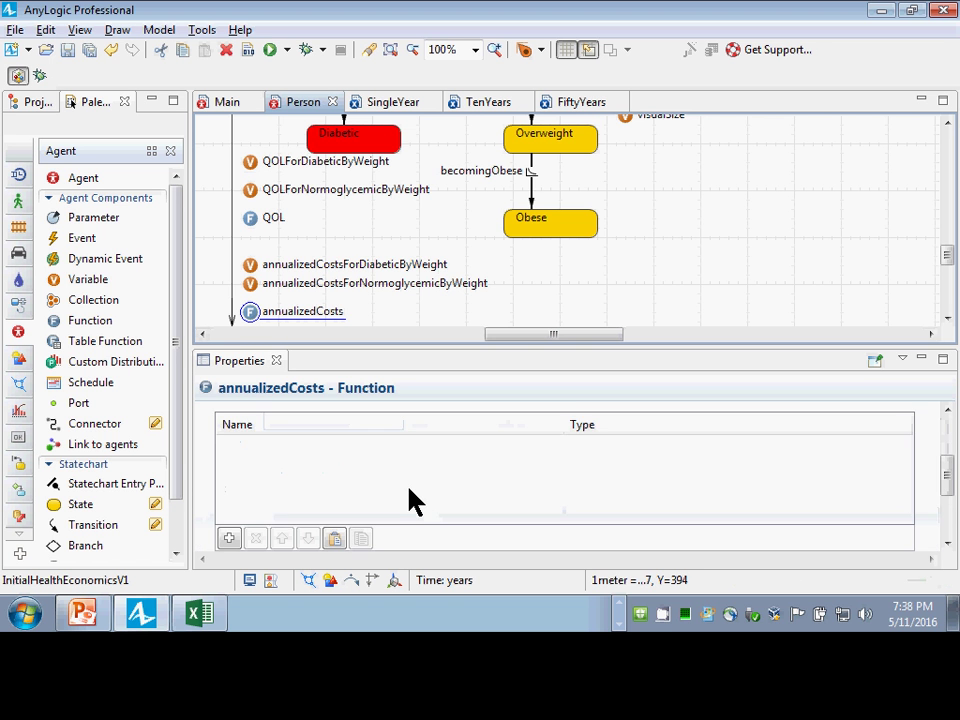
{"action": "scroll", "coordinate": [410, 497], "scroll_direction": "down", "scroll_amount": 3}
{"action": "scroll", "coordinate": [398, 490], "scroll_direction": "up", "scroll_amount": 6}
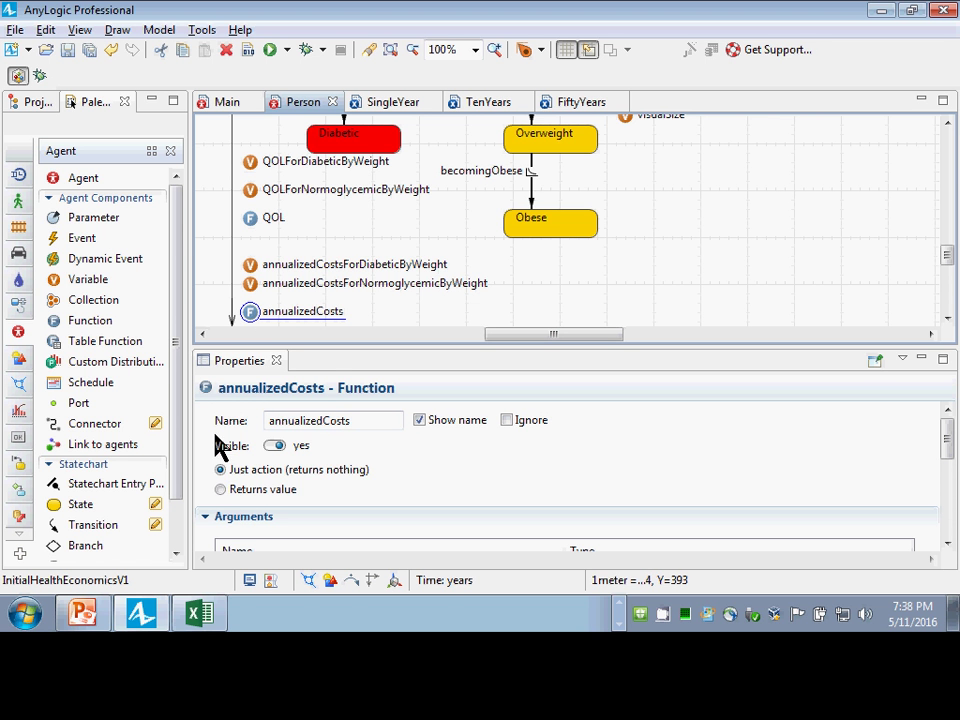
{"action": "left_click", "coordinate": [221, 490]}
{"action": "scroll", "coordinate": [373, 484], "scroll_direction": "down", "scroll_amount": 2}
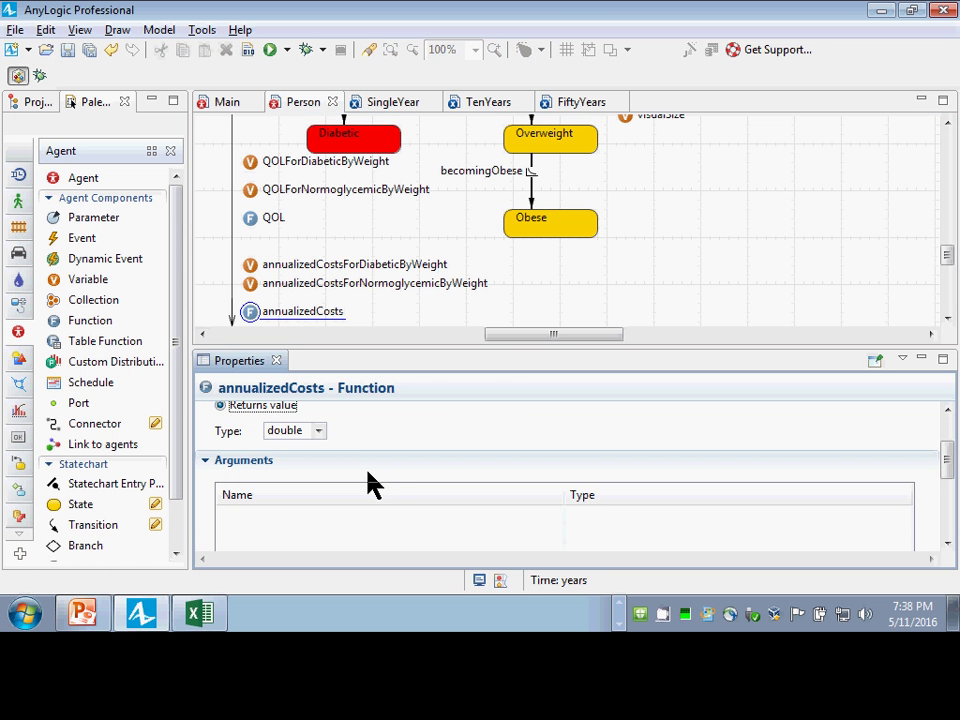
{"action": "scroll", "coordinate": [356, 454], "scroll_direction": "up", "scroll_amount": 1}
{"action": "scroll", "coordinate": [350, 462], "scroll_direction": "down", "scroll_amount": 3}
{"action": "scroll", "coordinate": [352, 458], "scroll_direction": "down", "scroll_amount": 2}
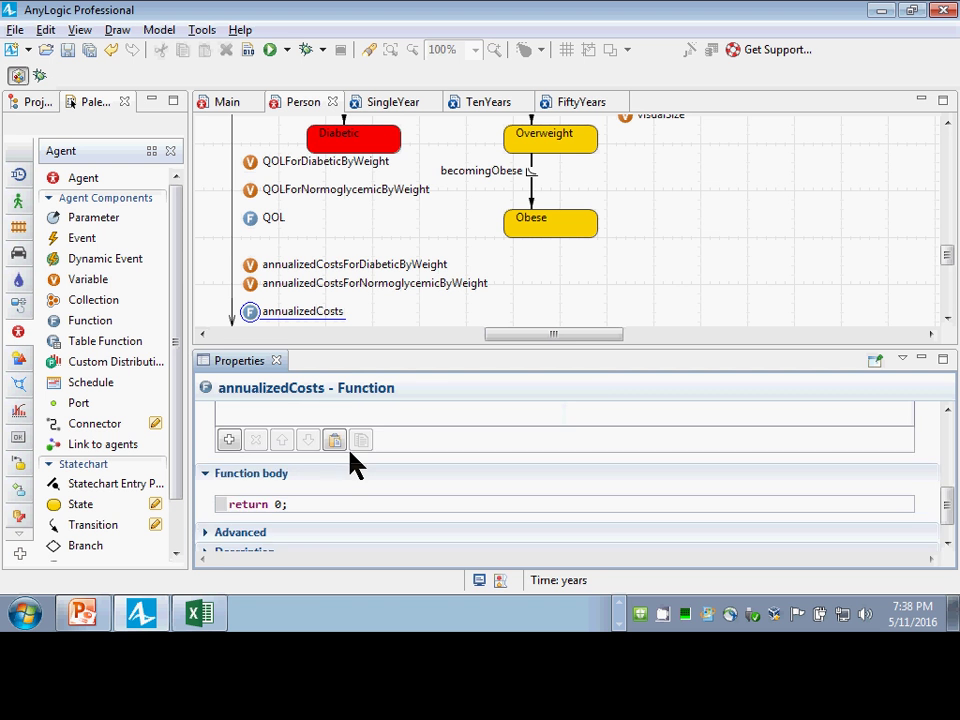
Replace the annualizedCosts function body with the condition if (this.inState(Person.Diabetic))
{"action": "left_click", "coordinate": [338, 472]}
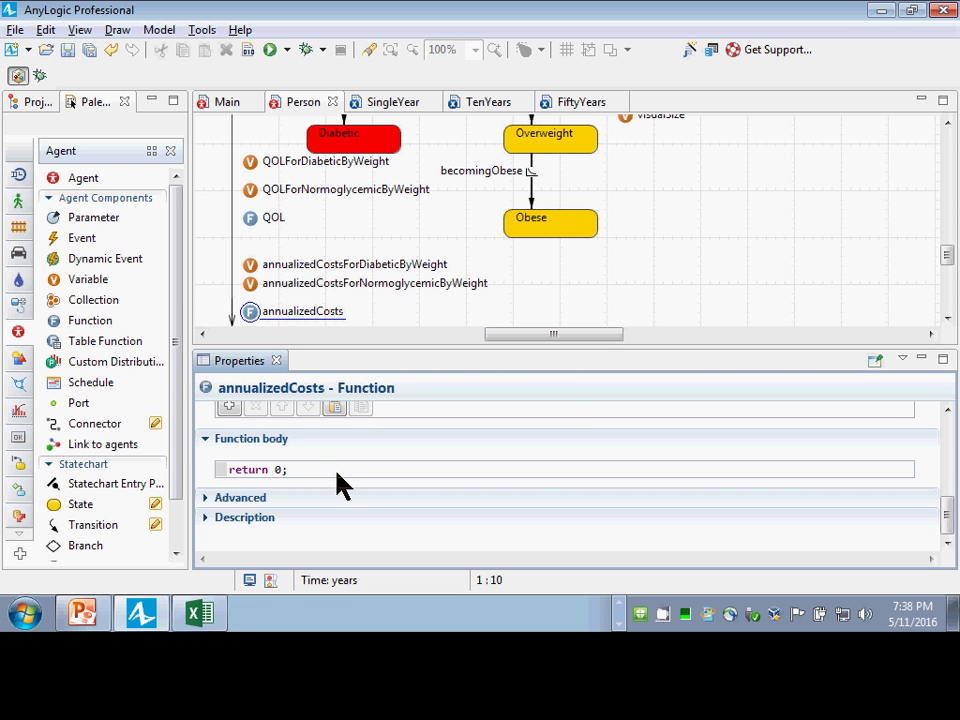
{"action": "key", "text": "Left"}
{"action": "key", "text": "shift+Left"}
{"action": "key", "text": "End"}
{"action": "key", "text": "shift+Home"}
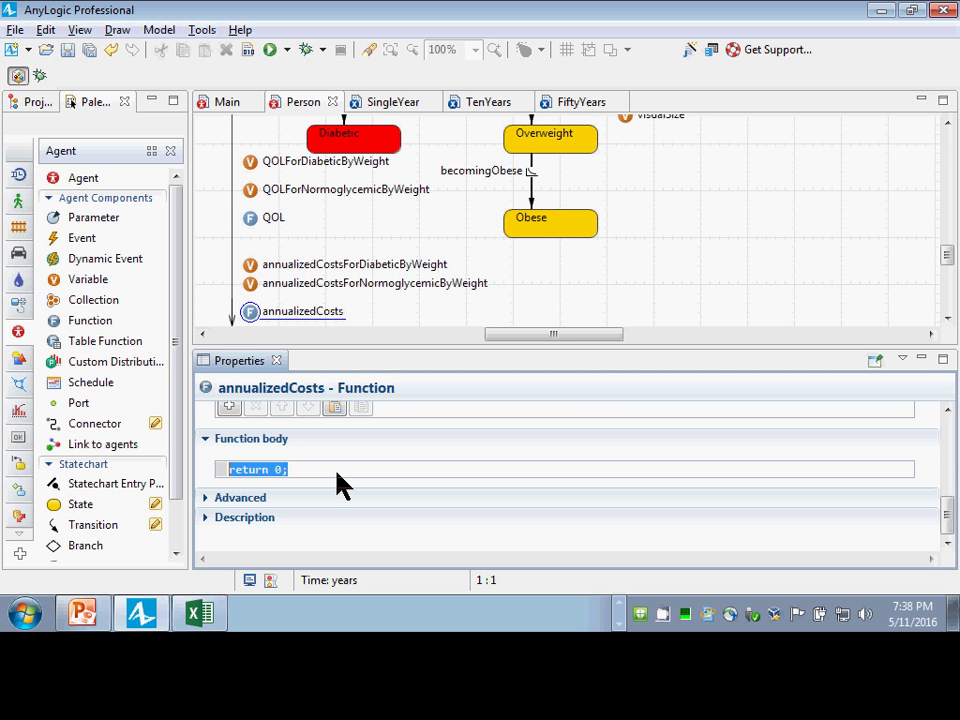
{"action": "type", "text": "if ("}
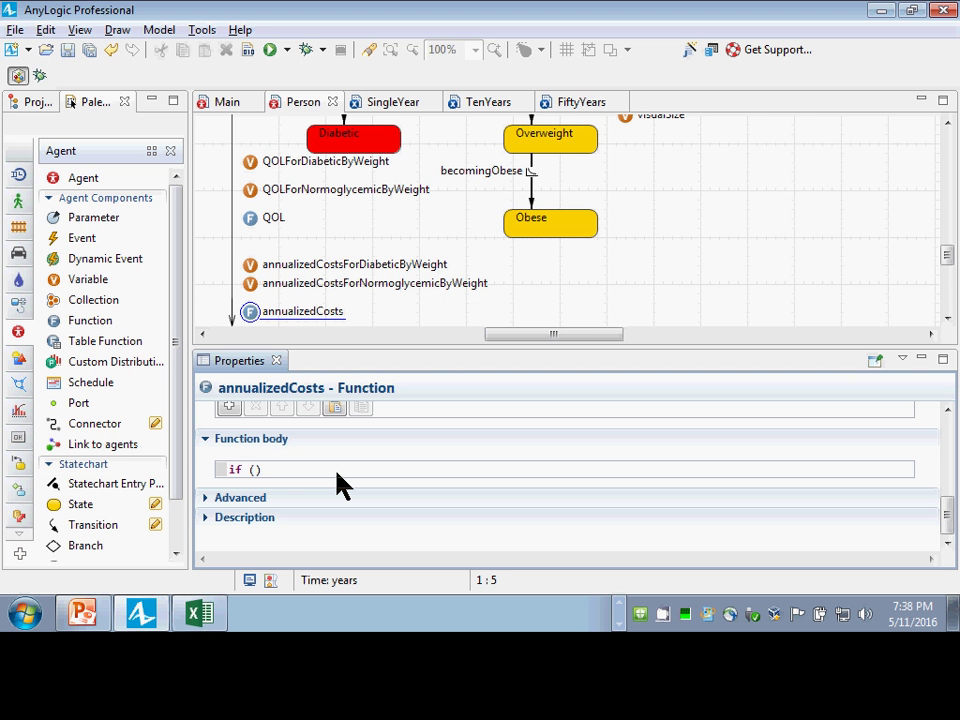
{"action": "type", "text": "this.inState(Person."}
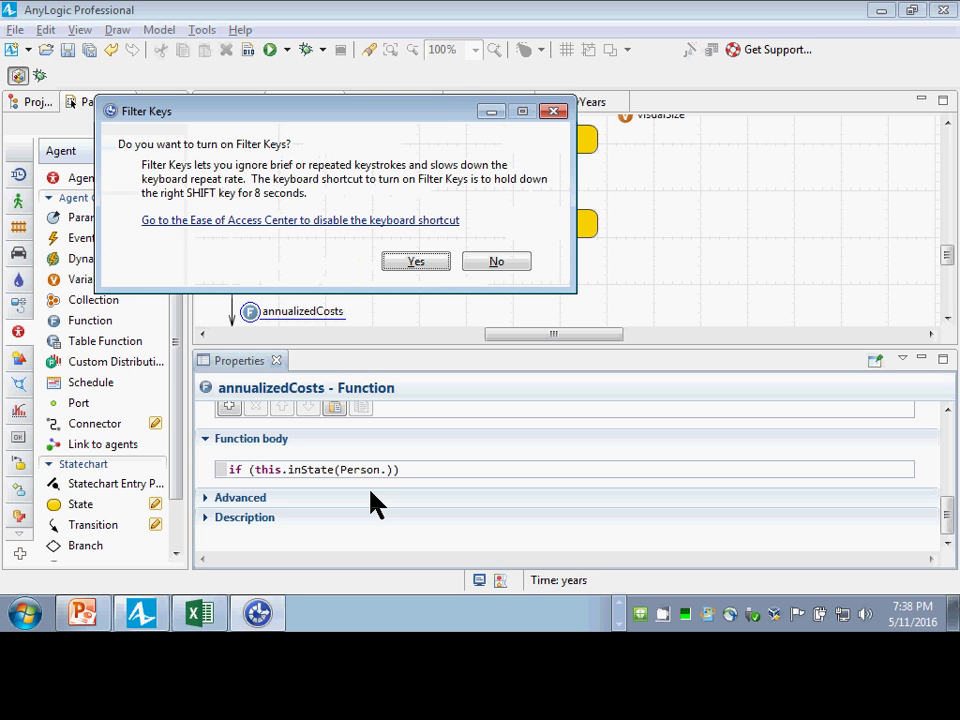
{"action": "key", "text": "Escape"}
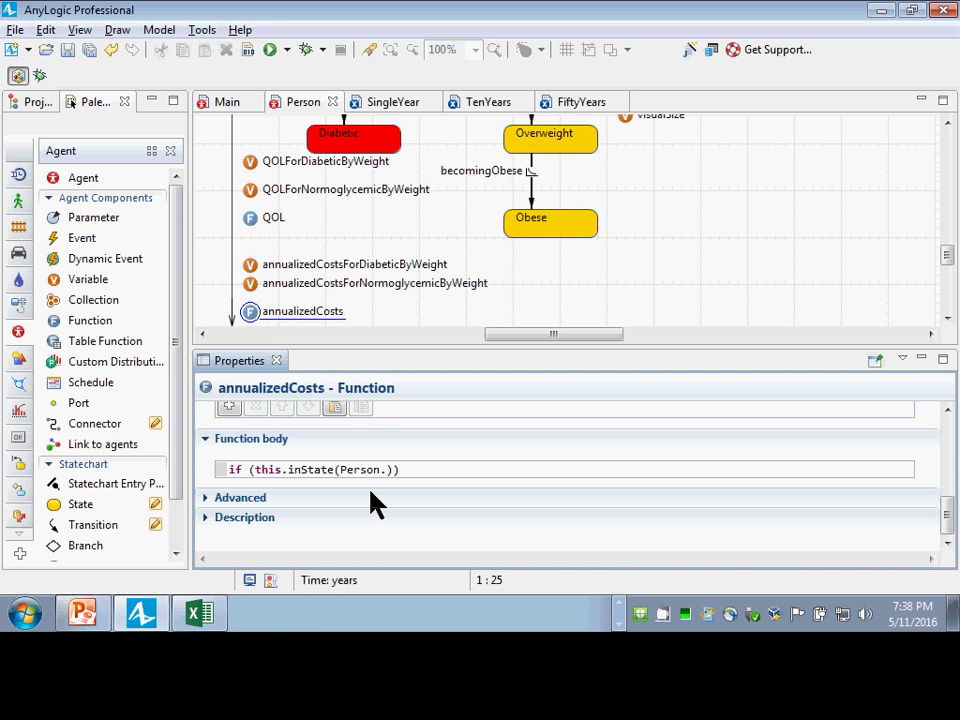
{"action": "type", "text": "Diabetic))"}
Return annualizedCostsForDiabeticByWeight[weightIndex] when the diabetic condition in the function body holds
{"action": "key", "text": "Return"}
{"action": "type", "text": "retur"}
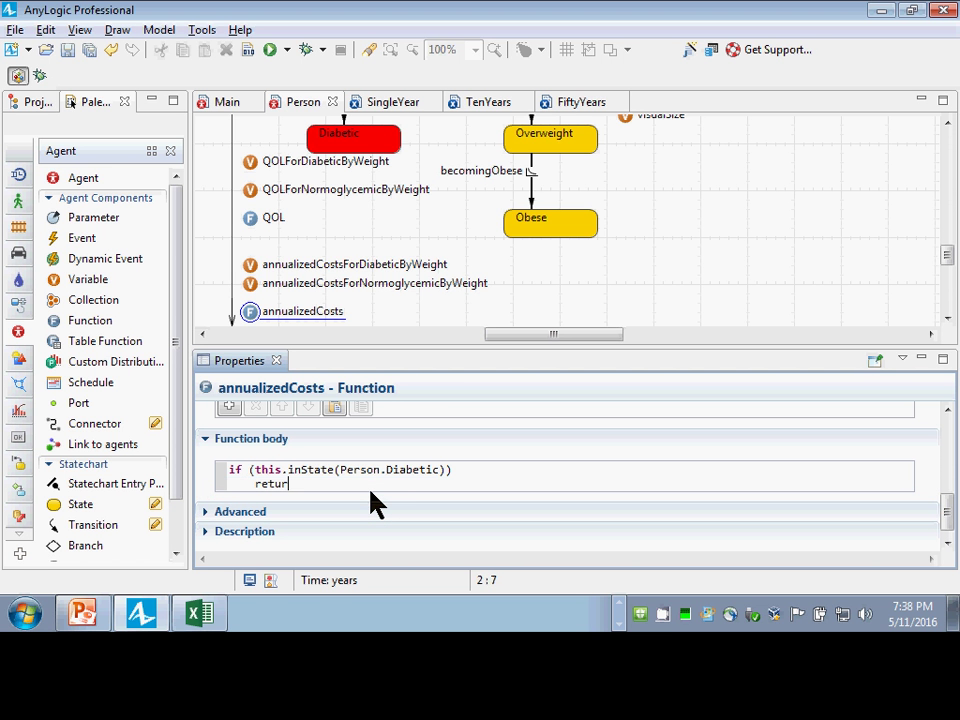
{"action": "type", "text": "n annual"}
{"action": "key", "text": "ctrl+space"}
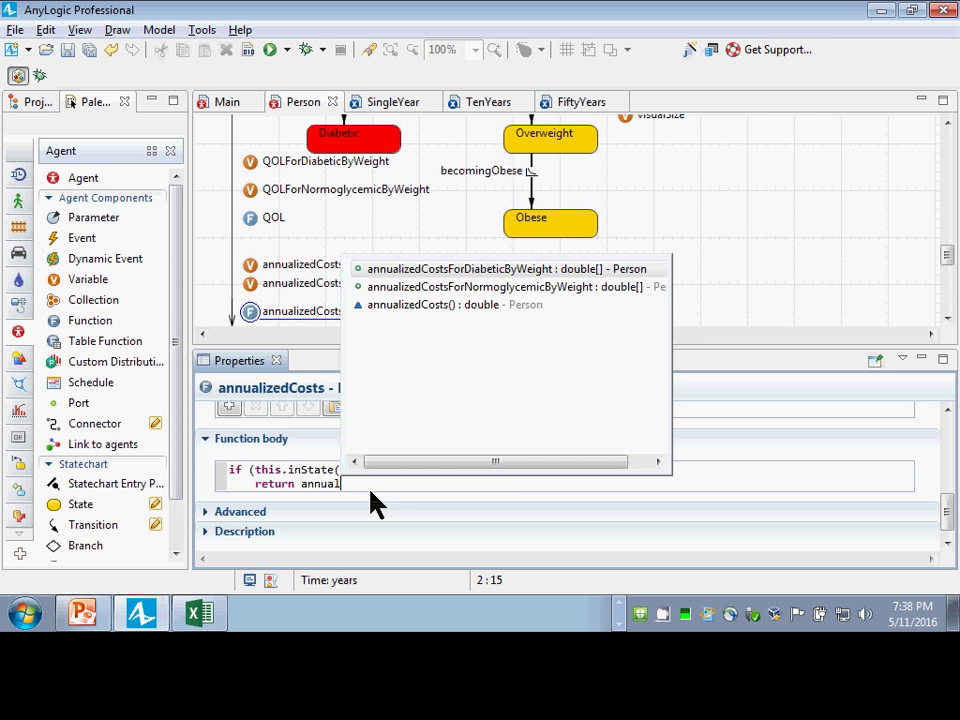
{"action": "key", "text": "Return"}
{"action": "type", "text": "[wei"}
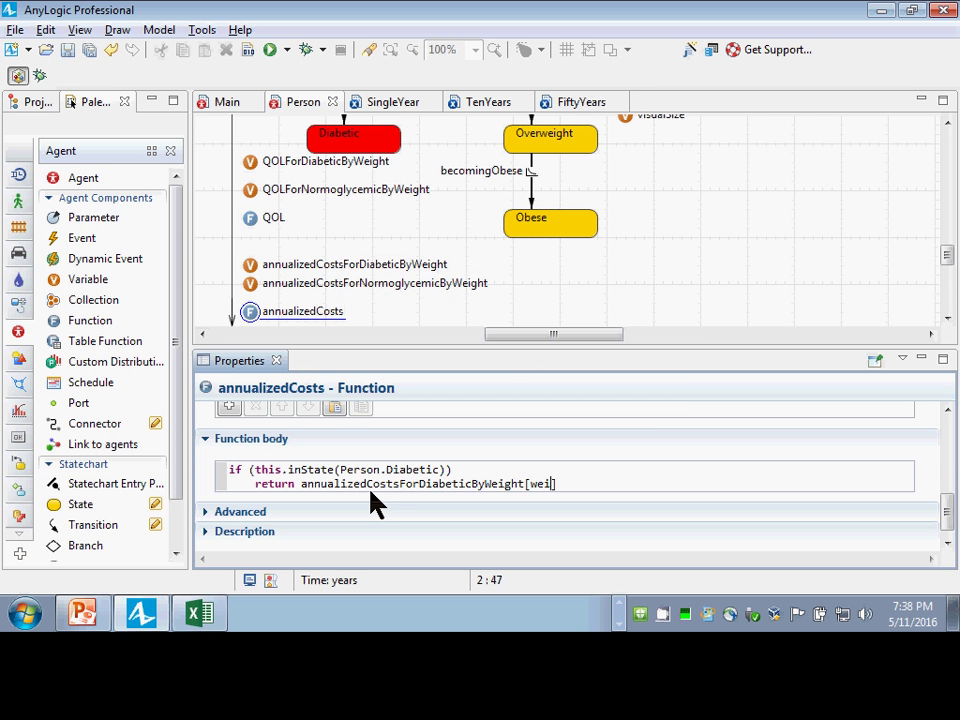
{"action": "type", "text": "ghtIndex];"}
{"action": "key", "text": "Return"}
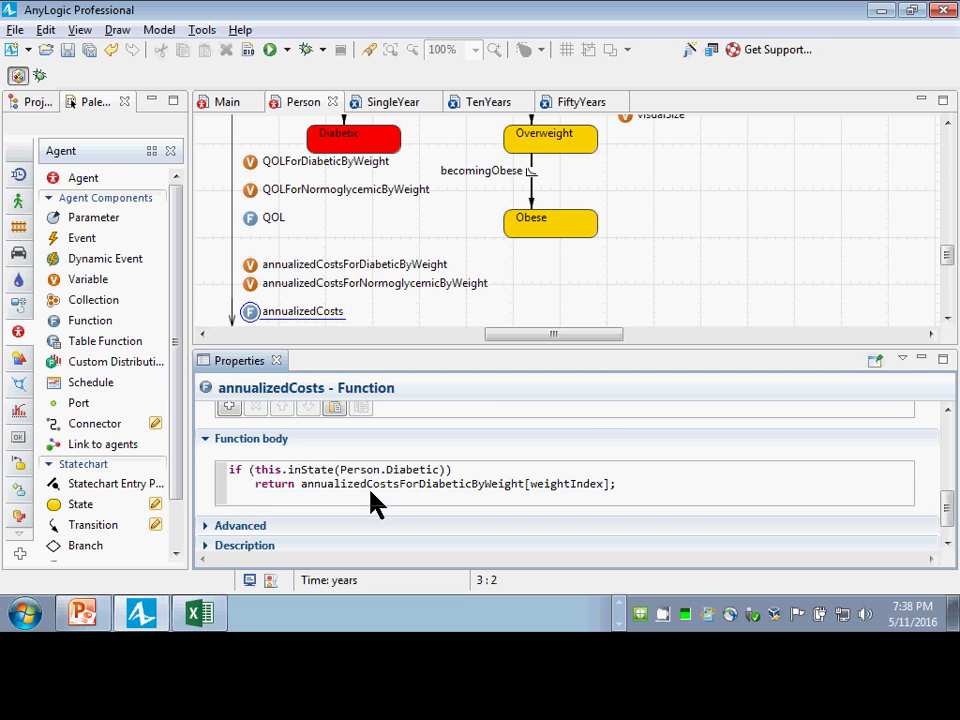
Add an else branch returning annualizedCostsForNormoglycemicByWeight[weightIndex] to the function body and save the model
{"action": "key", "text": "BackSpace"}
{"action": "type", "text": "else"}
{"action": "key", "text": "Return"}
{"action": "key", "text": "Tab"}
{"action": "type", "text": "return "}
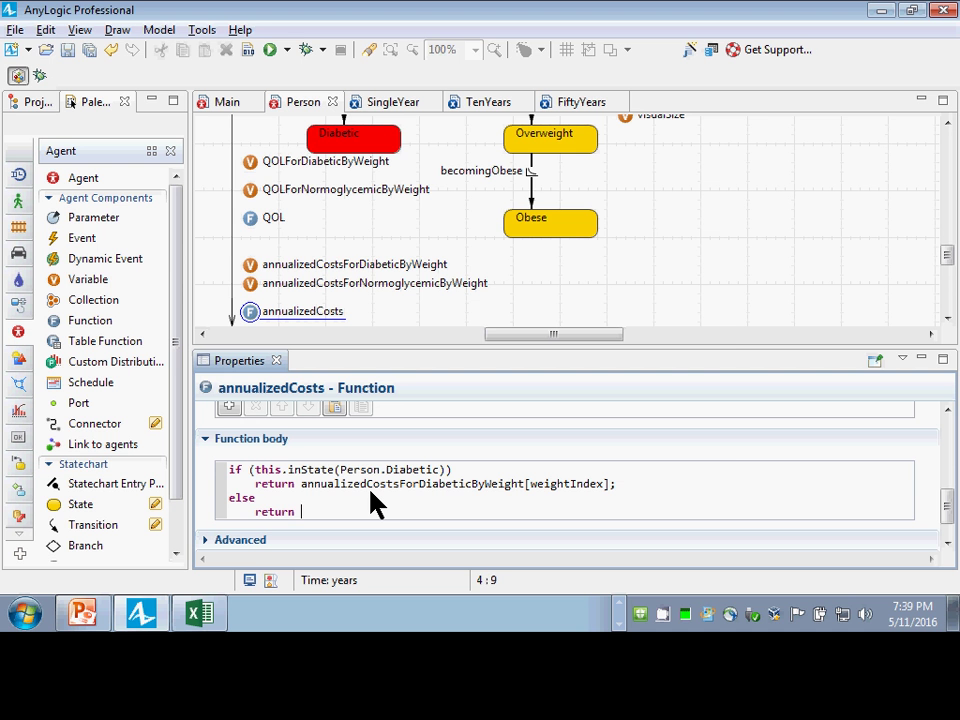
{"action": "type", "text": "annualizedCosts"}
{"action": "key", "text": "ctrl+space"}
{"action": "key", "text": "Down"}
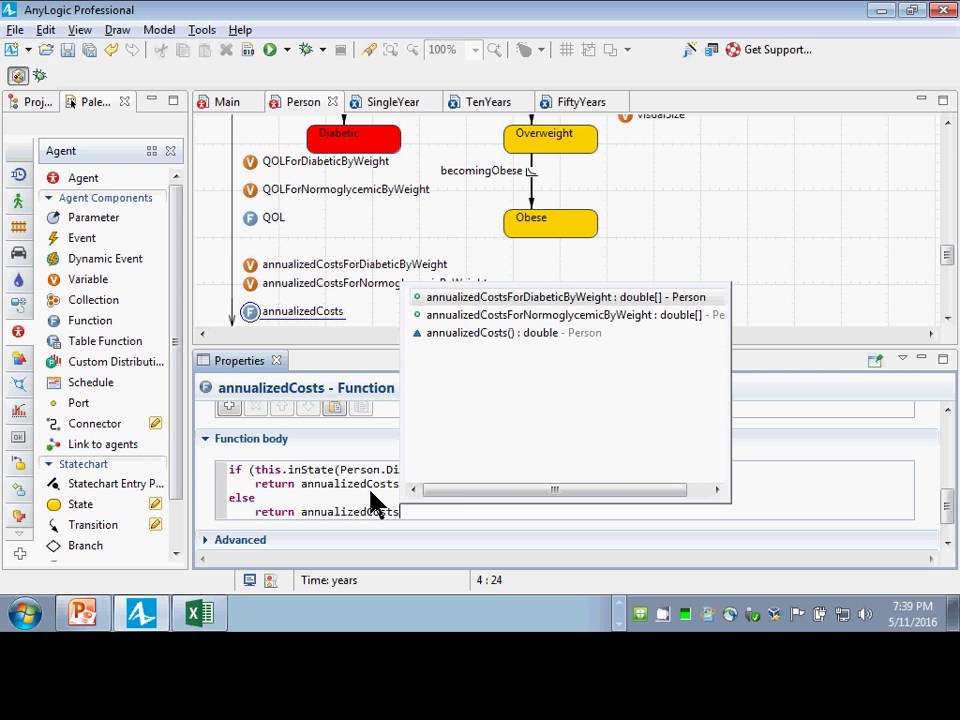
{"action": "key", "text": "Return"}
{"action": "type", "text": "[weight"}
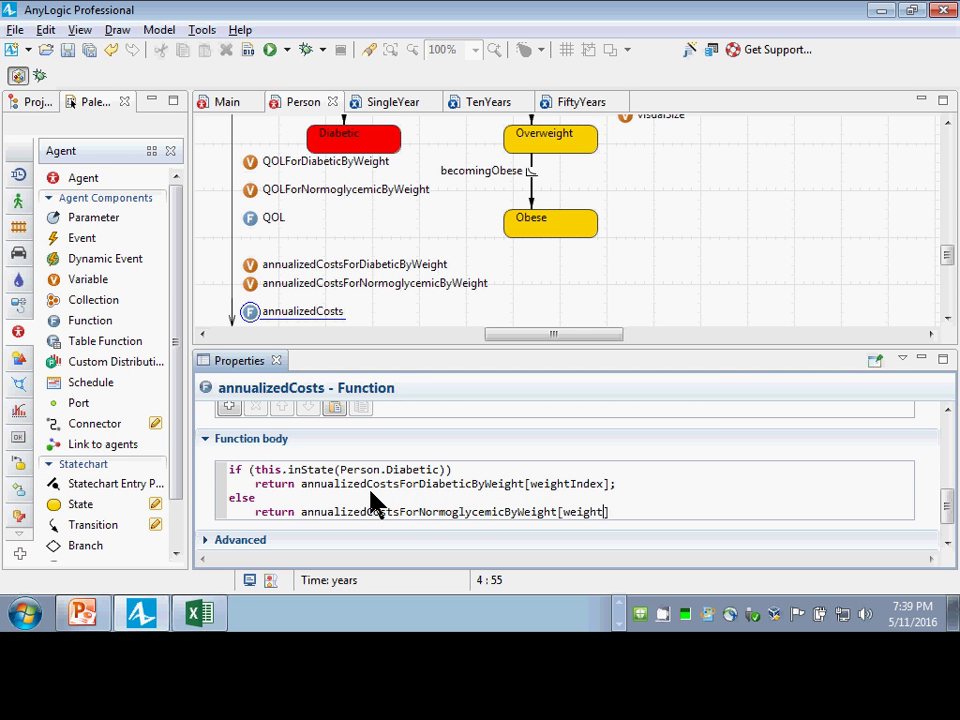
{"action": "type", "text": "Index];"}
{"action": "key", "text": "Return"}
{"action": "key", "text": "BackSpace"}
{"action": "key", "text": "BackSpace"}
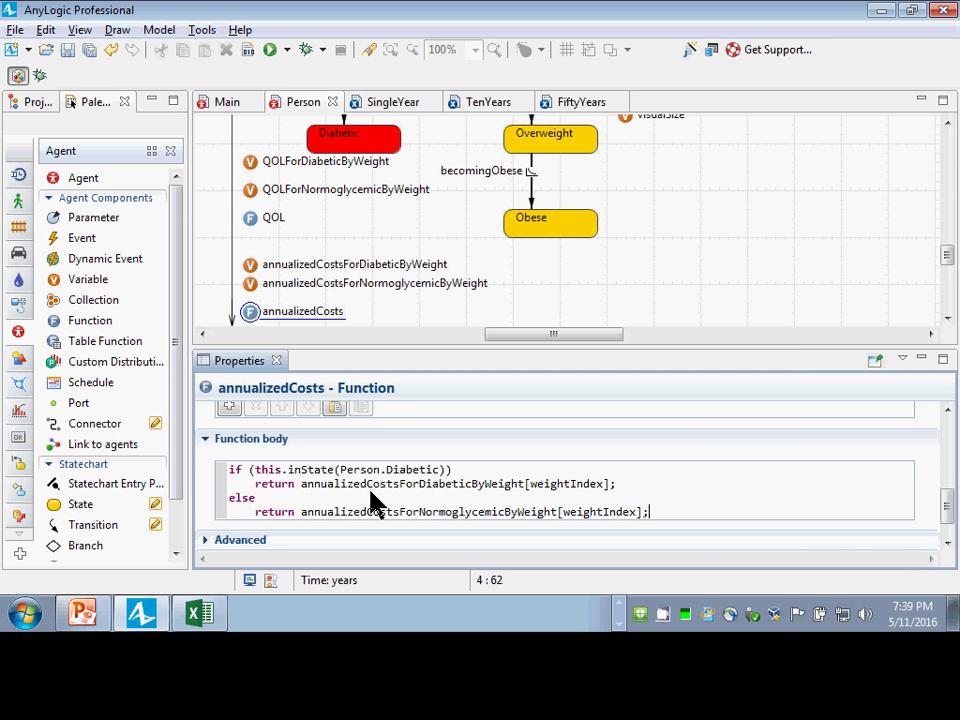
{"action": "key", "text": "ctrl+s"}
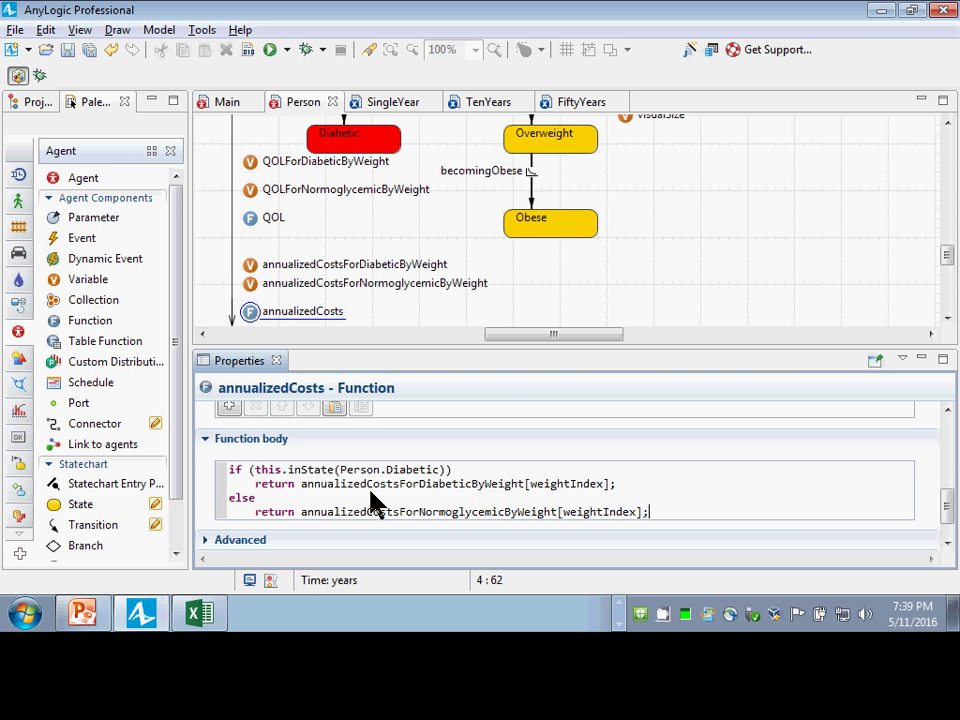
{"action": "key", "text": "ctrl+s"}
{"action": "key", "text": "ctrl+s"}
Add a stock named cumulativeUndiscountedCosts to the Main agent, well to the right of the LifeyearsLived stock
{"action": "left_click", "coordinate": [222, 102]}
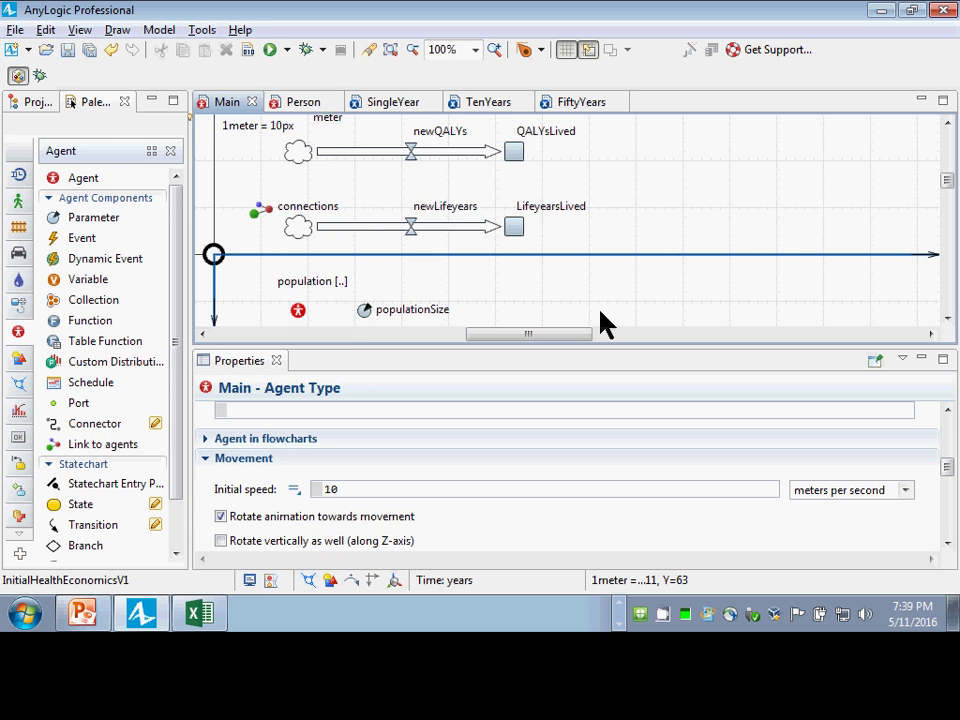
{"action": "scroll", "coordinate": [615, 297], "scroll_direction": "up", "scroll_amount": 1}
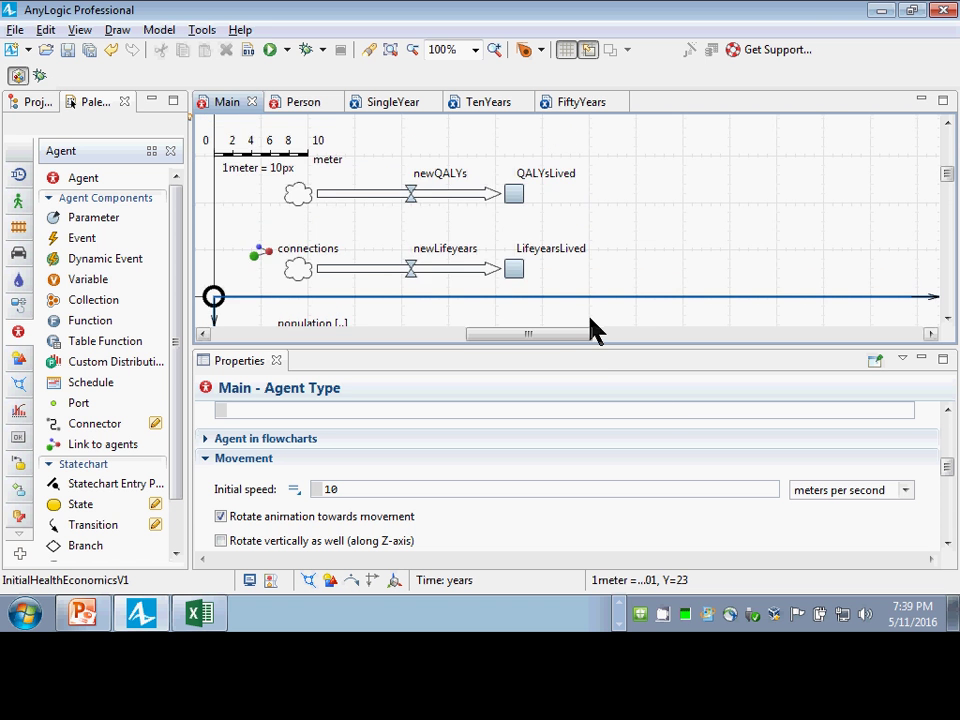
{"action": "left_click_drag", "start_coordinate": [576, 333], "coordinate": [595, 347]}
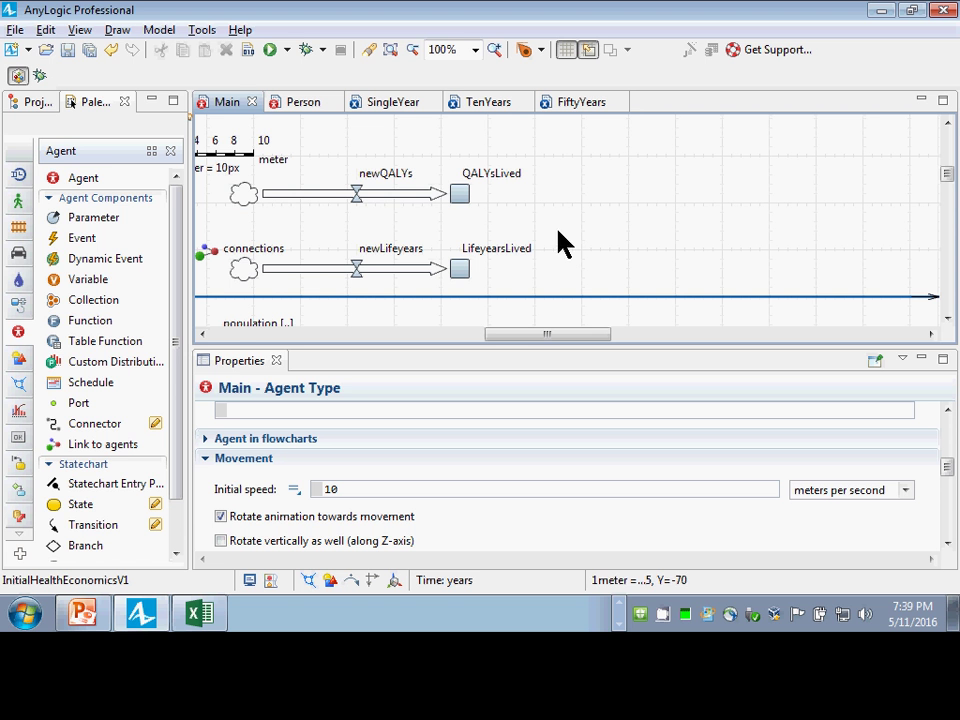
{"action": "left_click", "coordinate": [33, 301]}
{"action": "left_click_drag", "start_coordinate": [24, 178], "coordinate": [742, 268]}
{"action": "type", "text": "cum"}
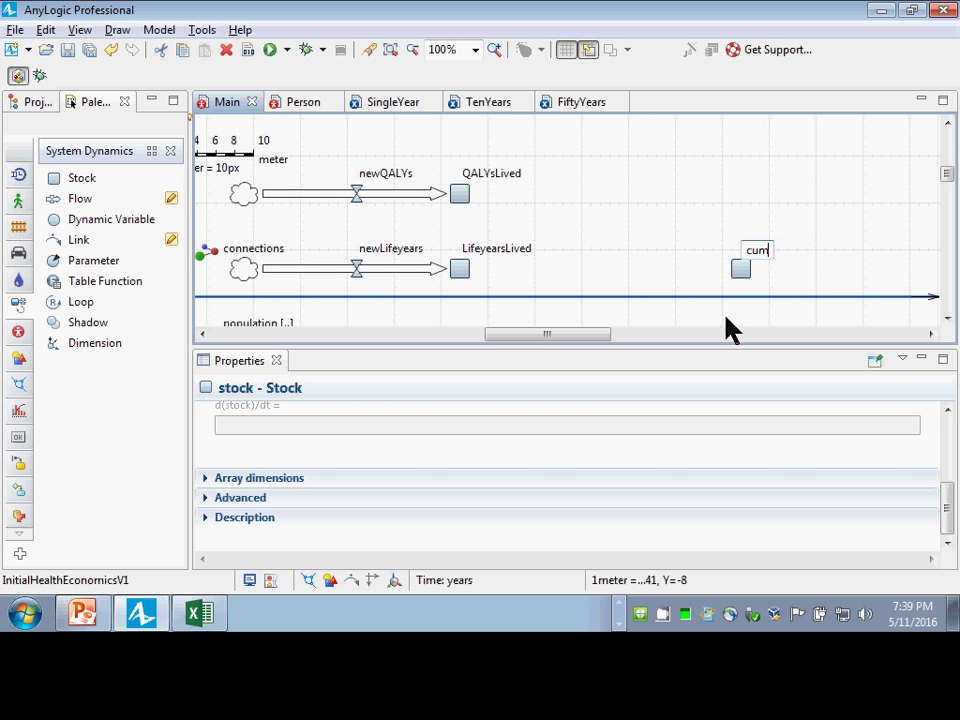
{"action": "type", "text": "ulativeUndiscou"}
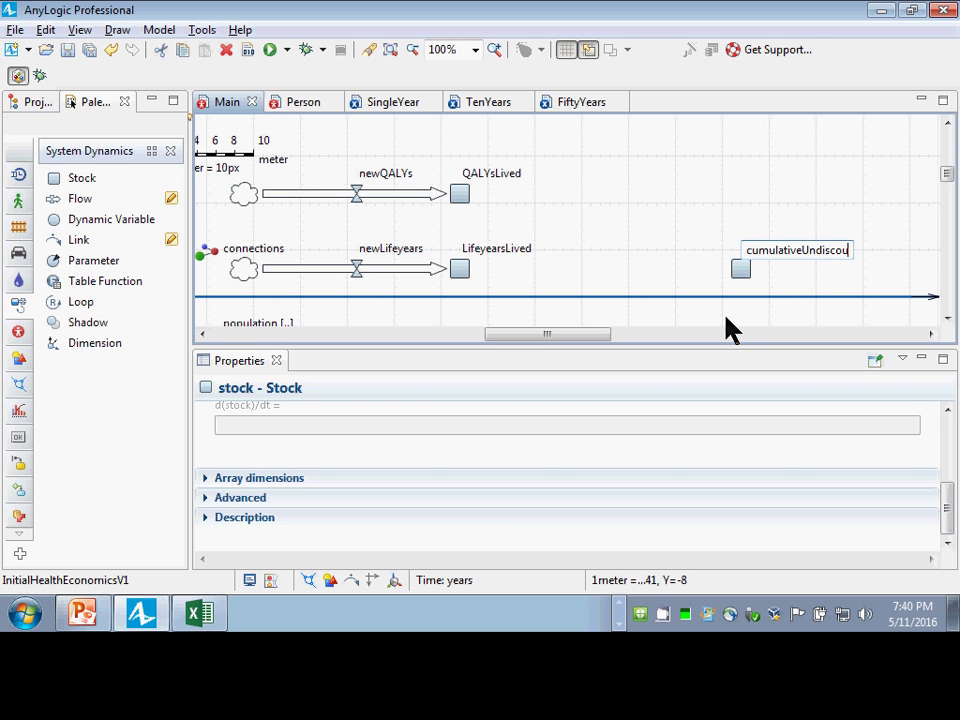
{"action": "type", "text": "ntedCosts"}
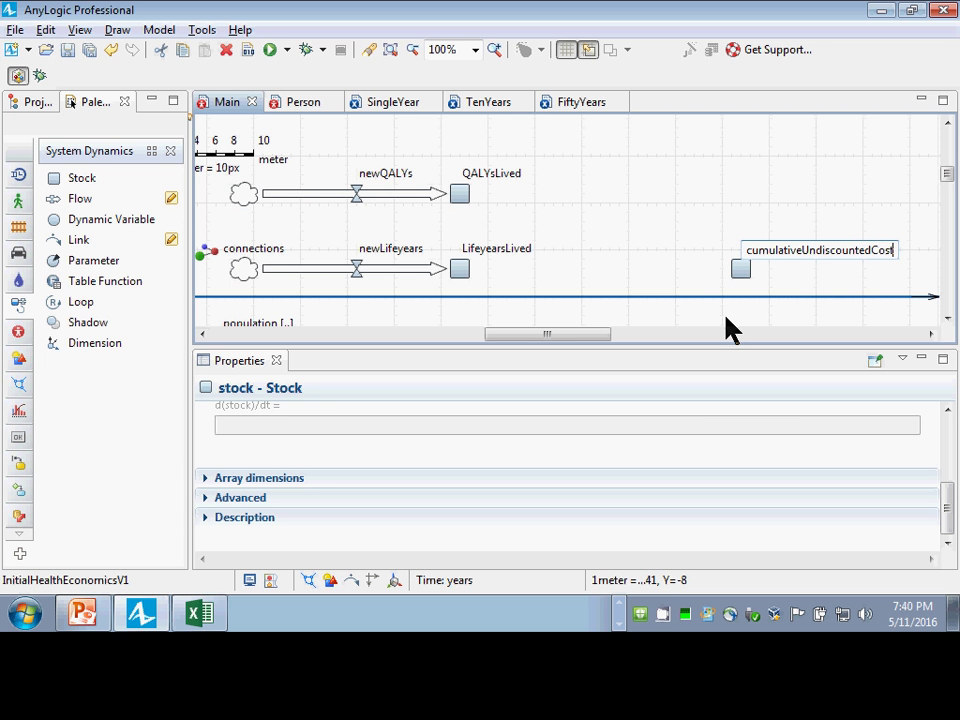
{"action": "key", "text": "Return"}
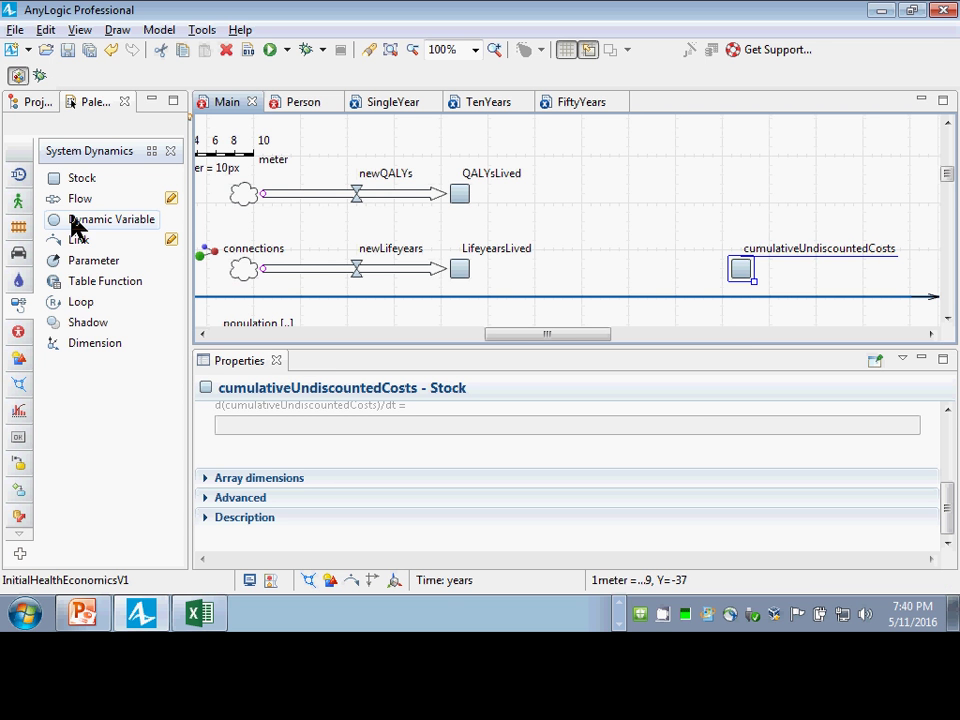
Add a flow beside LifeyearsLived and connect its outgoing end to the cumulativeUndiscountedCosts stock
{"action": "left_click_drag", "start_coordinate": [80, 198], "coordinate": [543, 280]}
{"action": "double_click", "coordinate": [524, 266]}
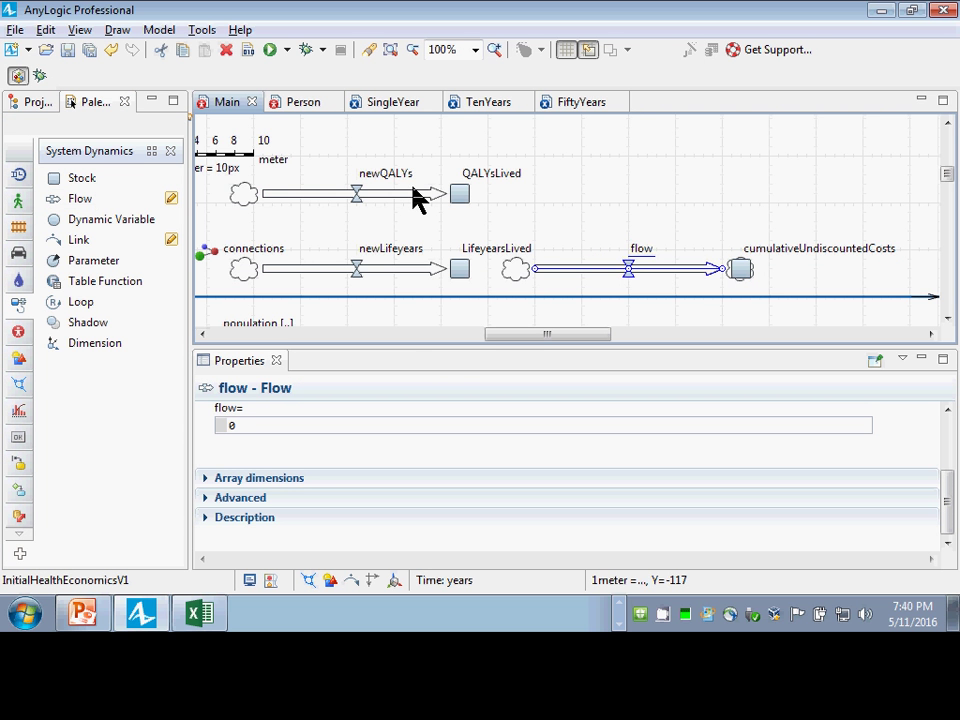
{"action": "left_click_drag", "start_coordinate": [708, 278], "coordinate": [740, 282]}
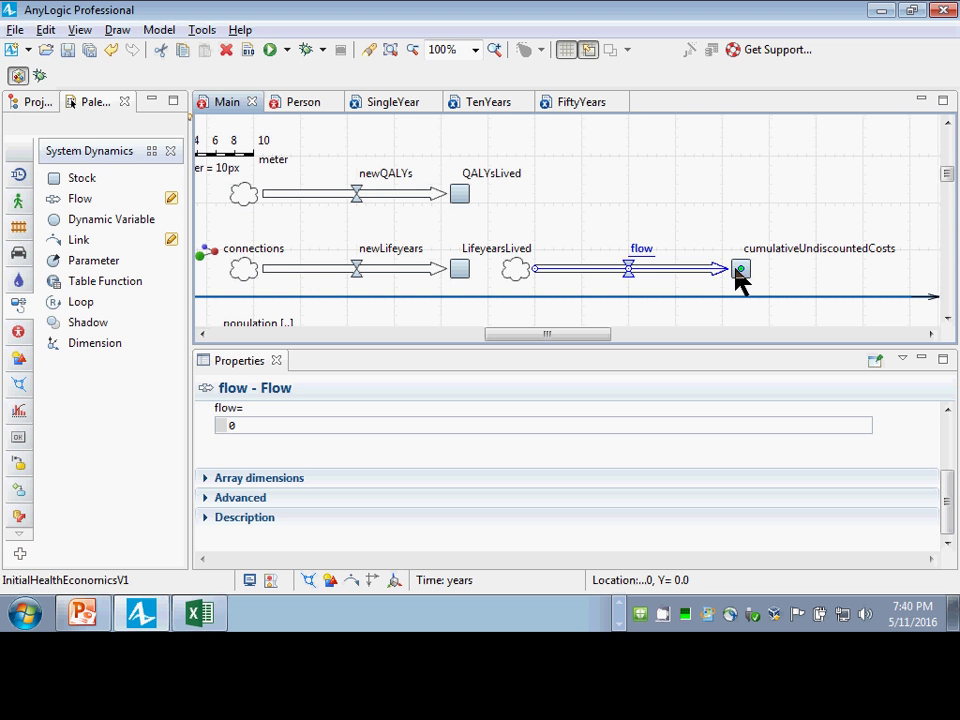
{"action": "mouse_move", "coordinate": [740, 276]}
{"action": "left_mouse_down"}
{"action": "mouse_move", "coordinate": [739, 294]}
{"action": "mouse_move", "coordinate": [740, 271]}
{"action": "left_mouse_up"}
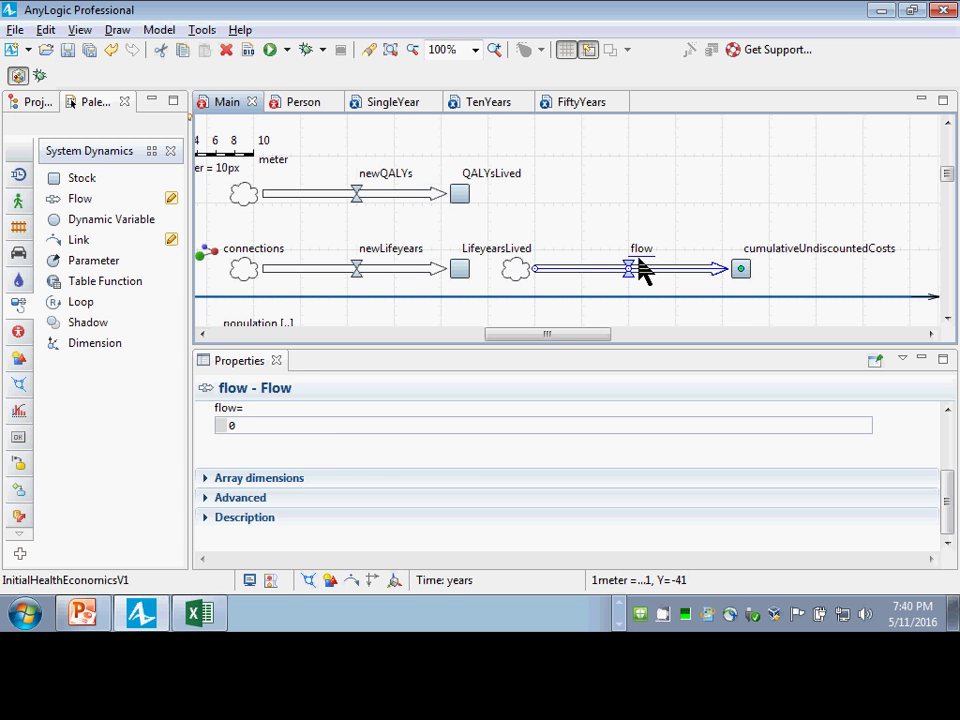
Rename the flow into cumulativeUndiscountedCosts as newUndiscountedCosts
{"action": "scroll", "coordinate": [688, 460], "scroll_direction": "up", "scroll_amount": 2}
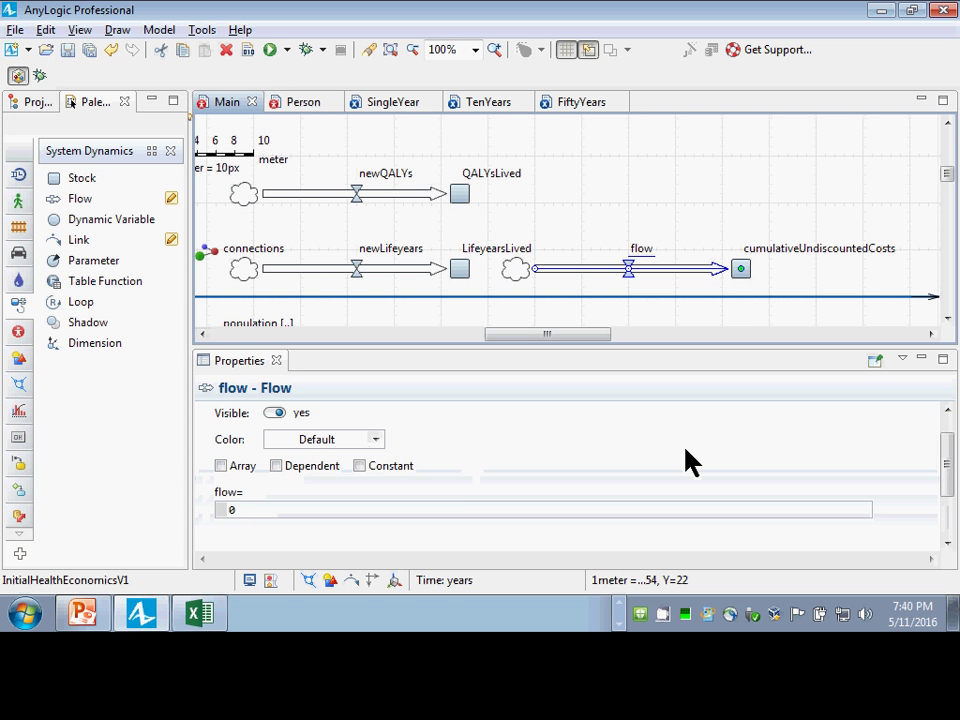
{"action": "scroll", "coordinate": [454, 465], "scroll_direction": "up", "scroll_amount": 2}
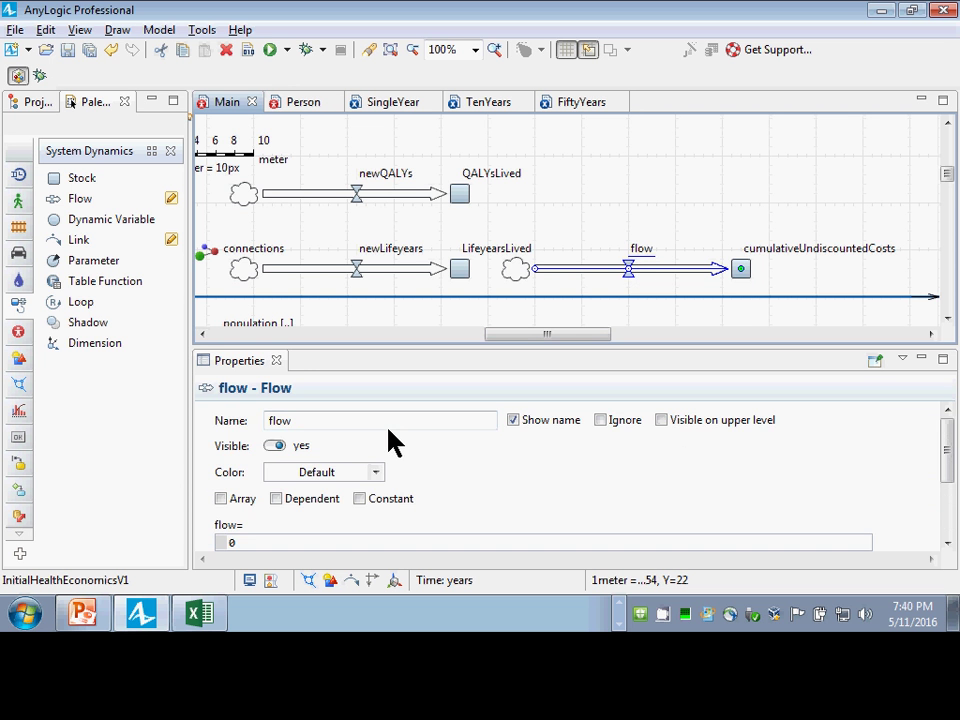
{"action": "left_click", "coordinate": [380, 418]}
{"action": "double_click", "coordinate": [386, 420]}
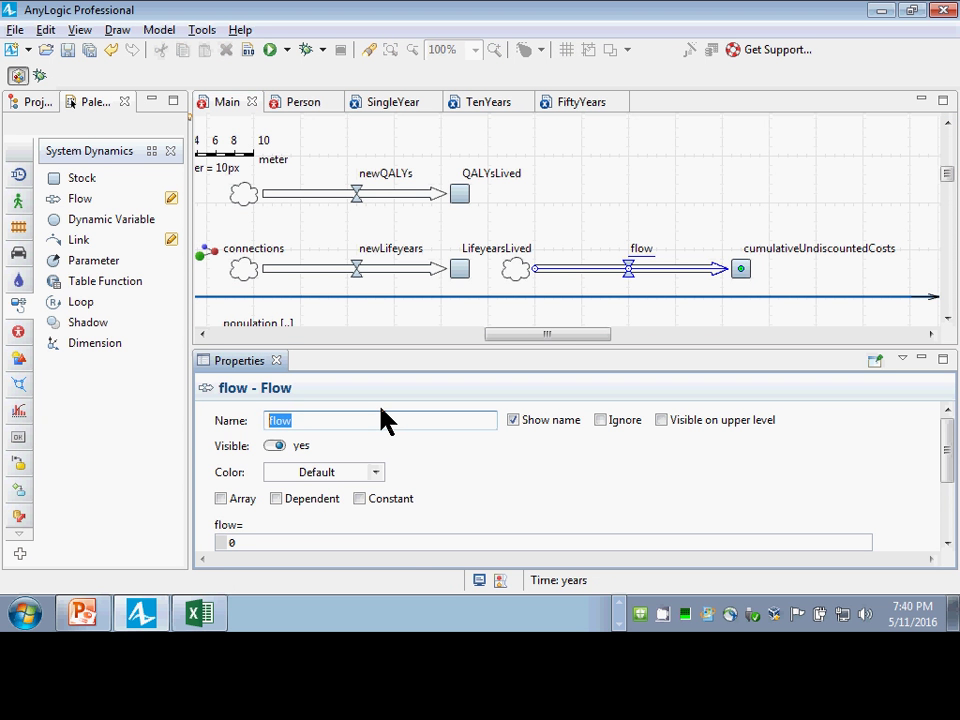
{"action": "type", "text": "newUndiscountedCosts"}
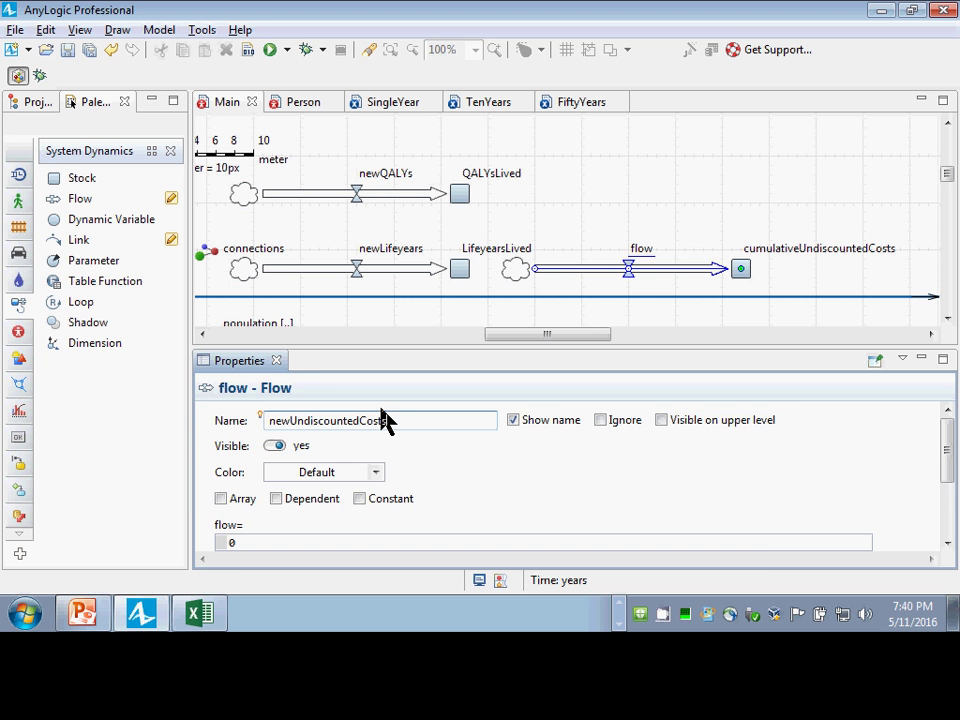
{"action": "key", "text": "Return"}
Reposition the newUndiscountedCosts flow's name label above its valve, clear of the neighbouring stock names
{"action": "scroll", "coordinate": [343, 531], "scroll_direction": "down", "scroll_amount": 1}
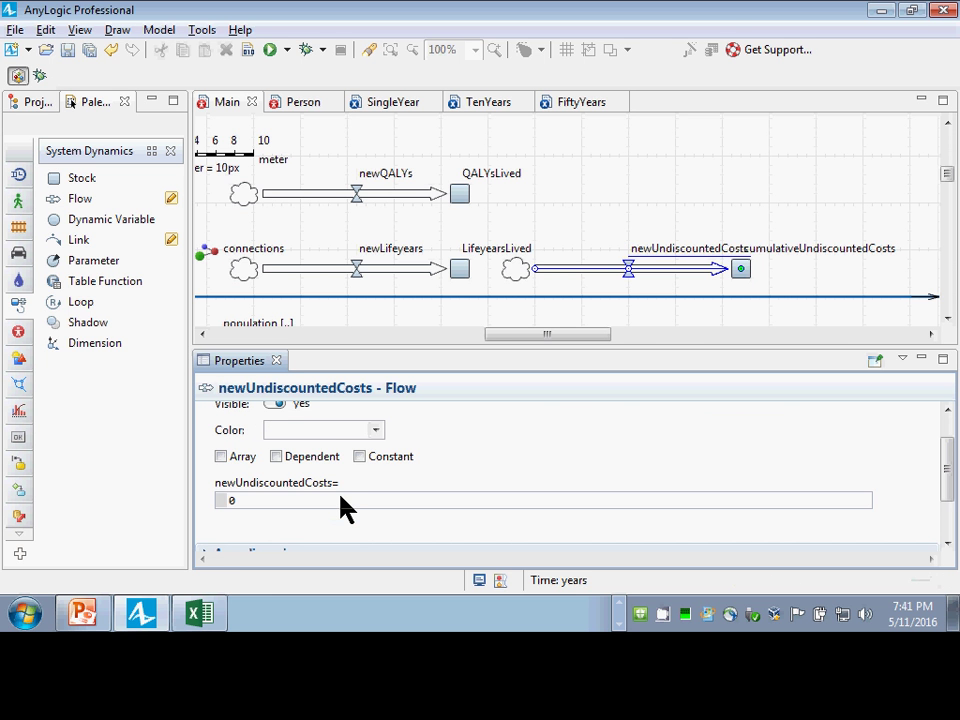
{"action": "left_click", "coordinate": [343, 503]}
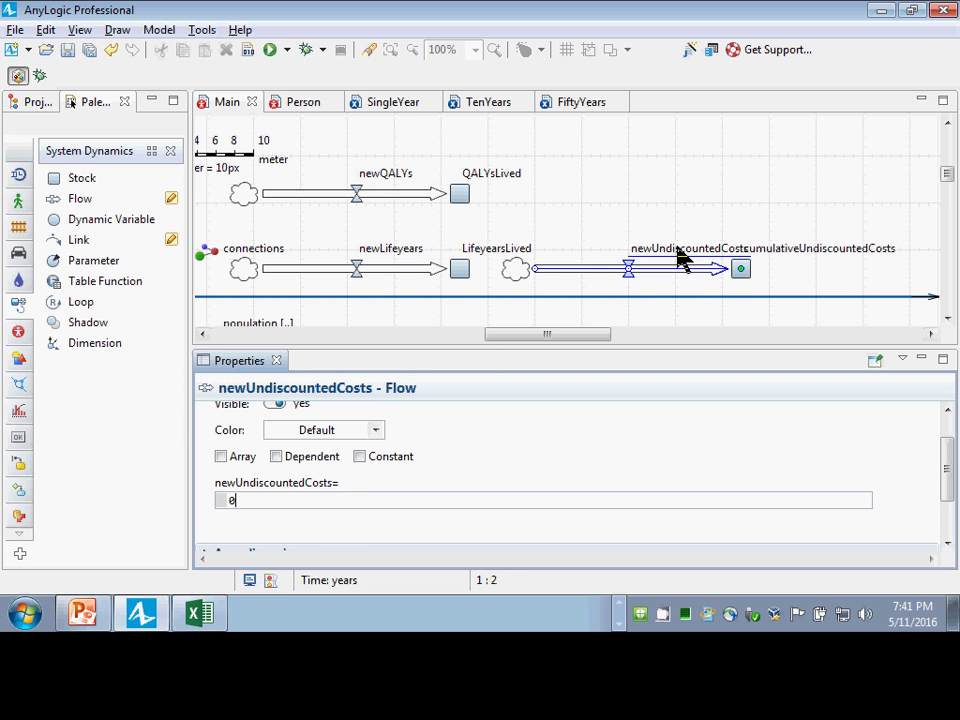
{"action": "left_click_drag", "start_coordinate": [680, 258], "coordinate": [590, 256]}
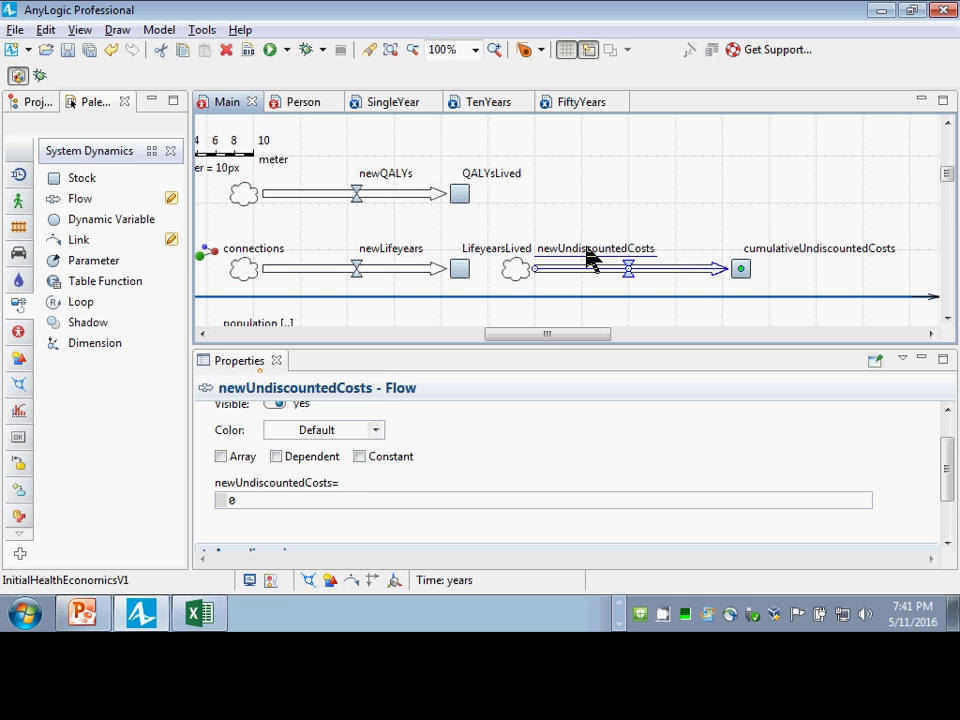
{"action": "left_click", "coordinate": [764, 253]}
{"action": "left_click", "coordinate": [743, 270]}
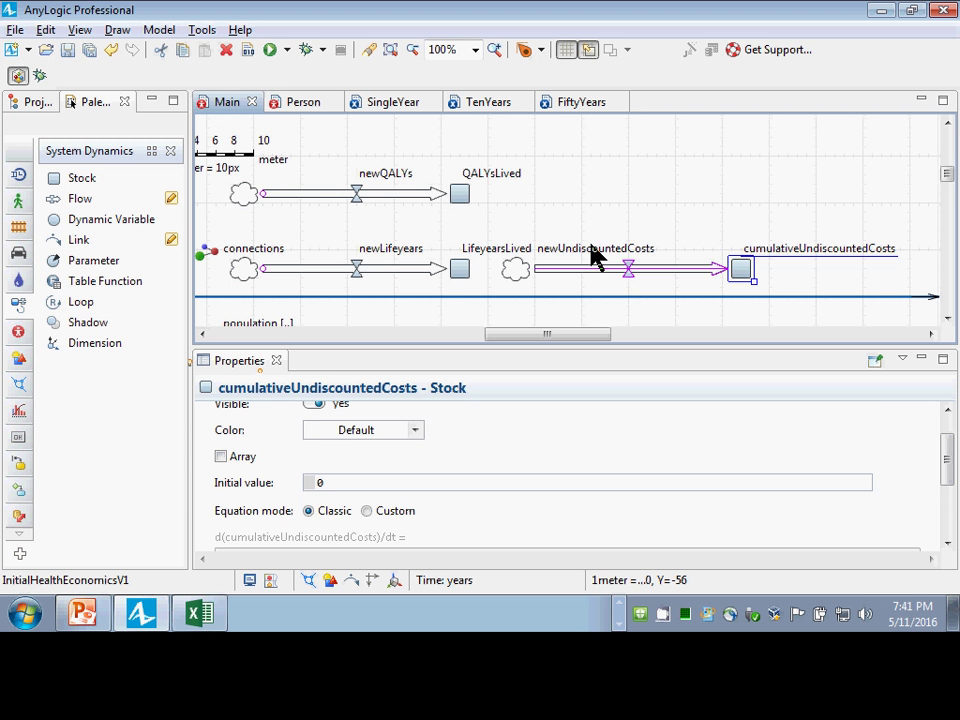
{"action": "left_click", "coordinate": [621, 270]}
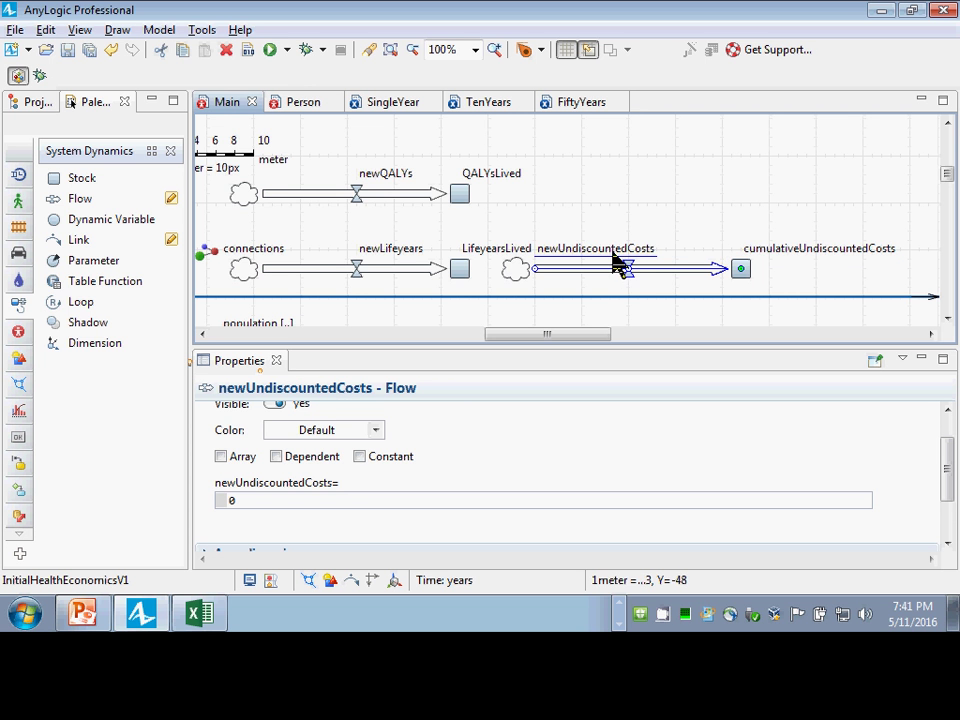
{"action": "left_click_drag", "start_coordinate": [613, 250], "coordinate": [634, 268]}
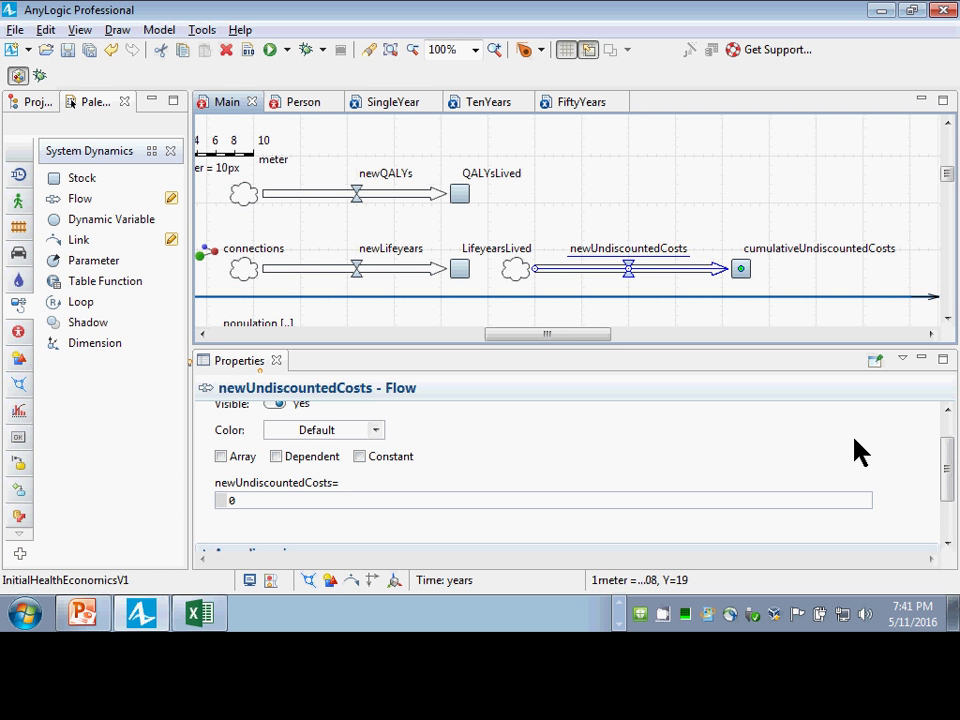
{"action": "left_click", "coordinate": [521, 504]}
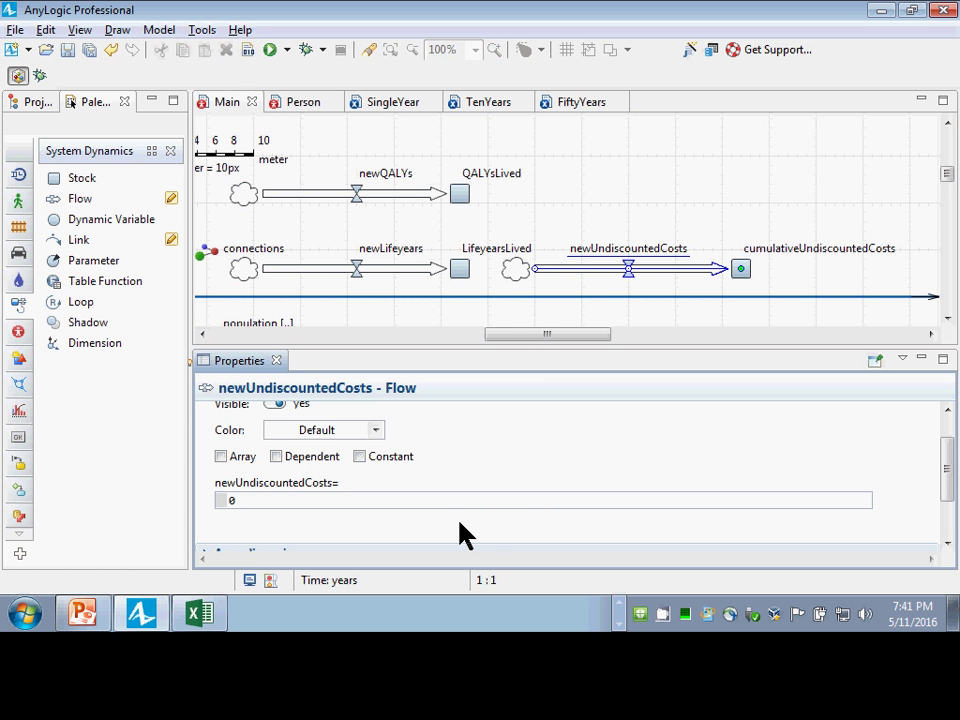
{"action": "left_click_drag", "start_coordinate": [440, 510], "coordinate": [210, 510]}
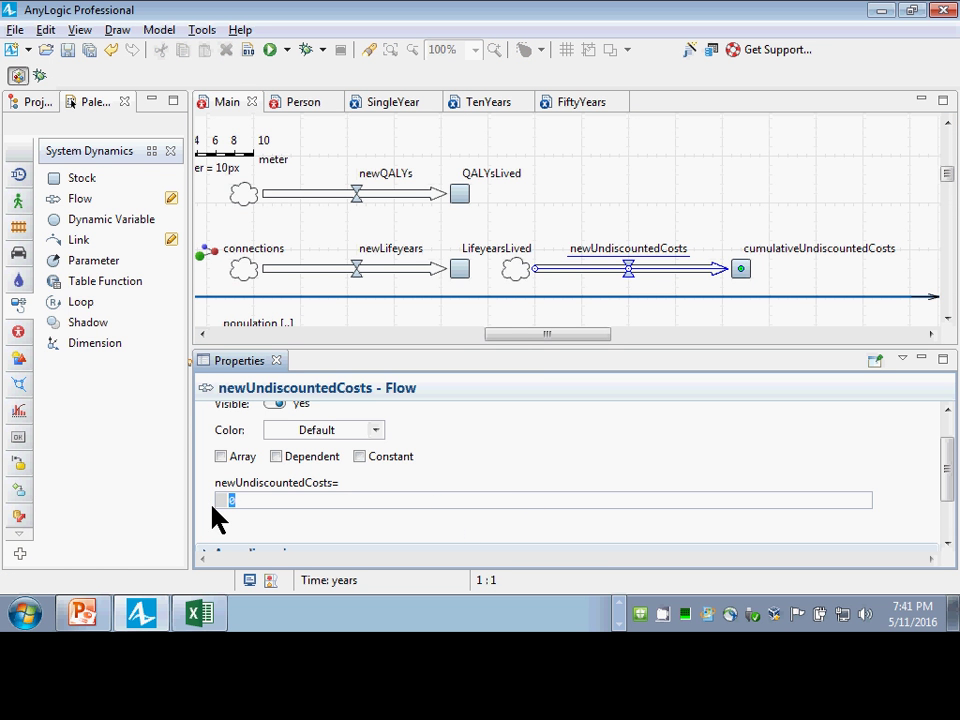
{"action": "left_click", "coordinate": [296, 106]}
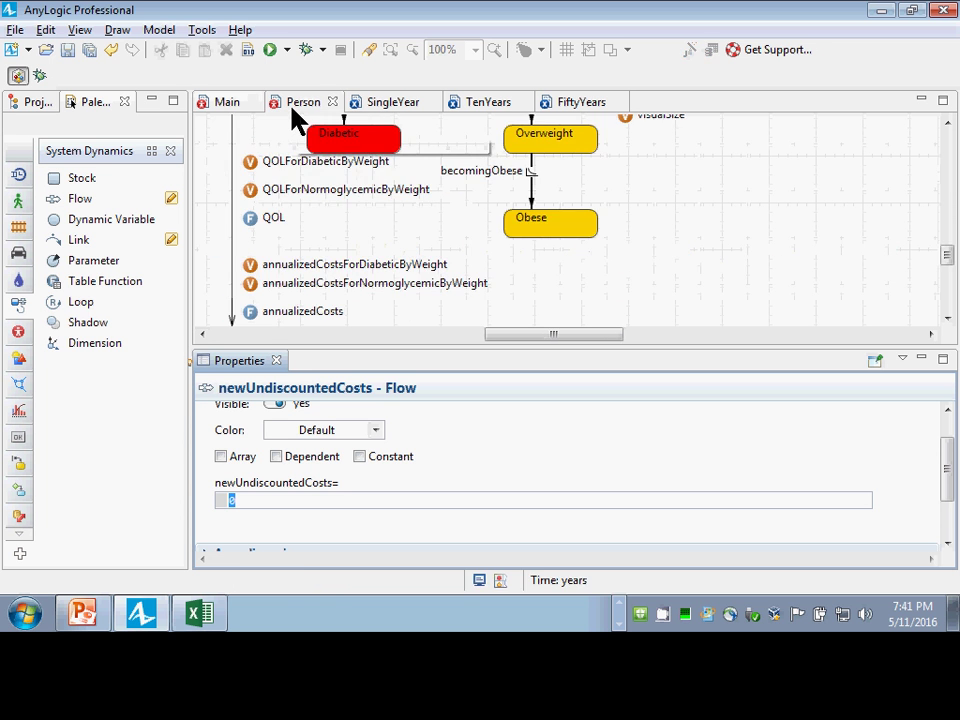
{"action": "left_click", "coordinate": [230, 106]}
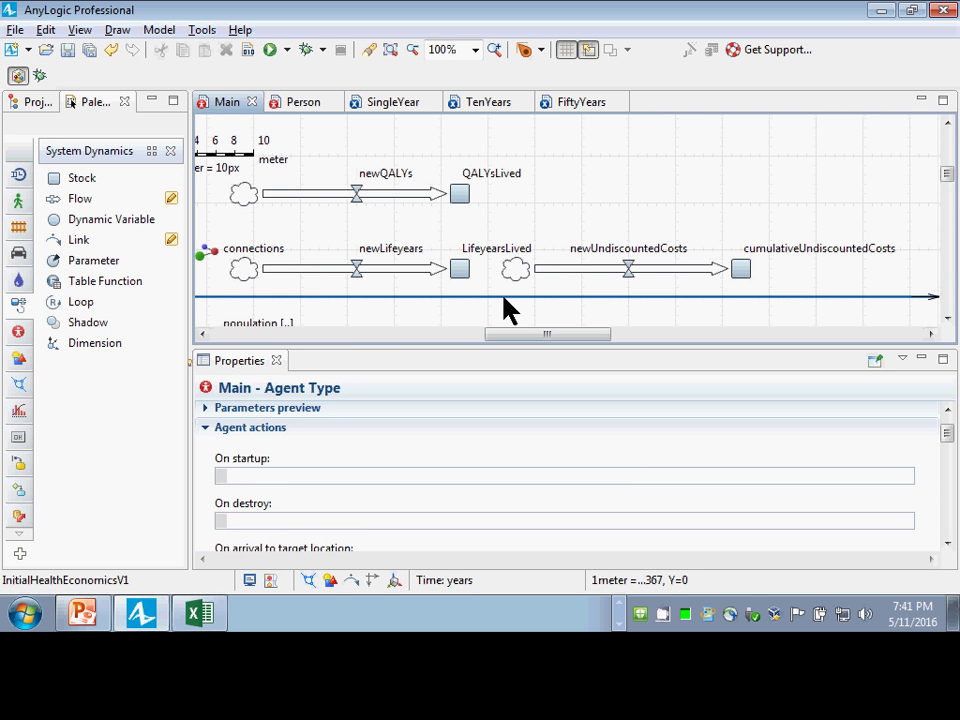
Add a Sum statistic named totalCosts to the population of Person agents in Main
{"action": "left_click_drag", "start_coordinate": [530, 342], "coordinate": [472, 350]}
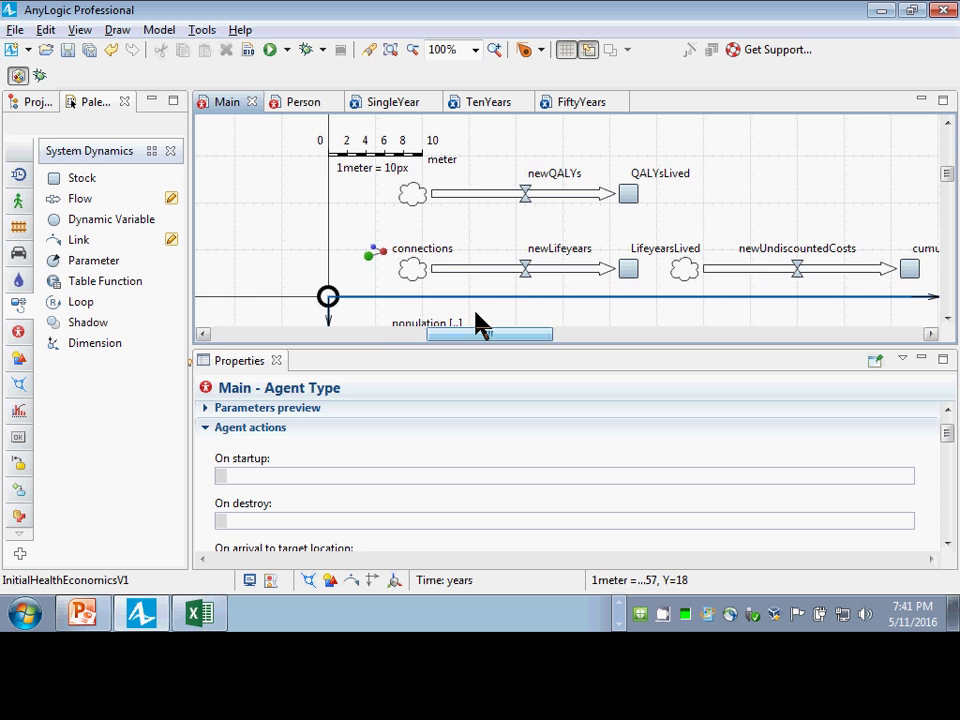
{"action": "scroll", "coordinate": [476, 317], "scroll_direction": "down", "scroll_amount": 4}
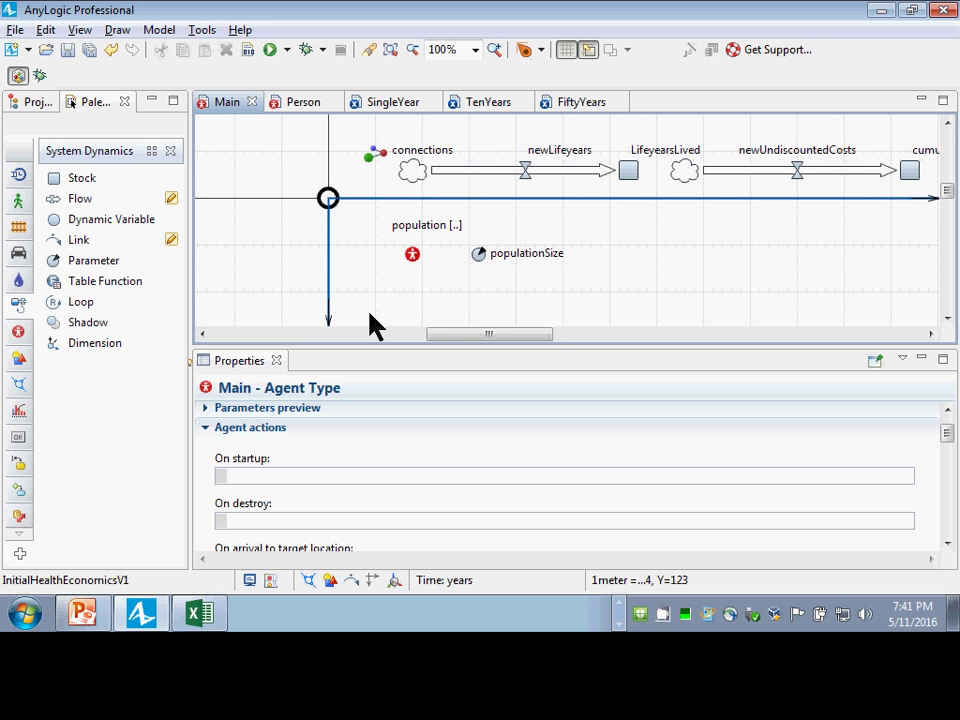
{"action": "left_click", "coordinate": [414, 260]}
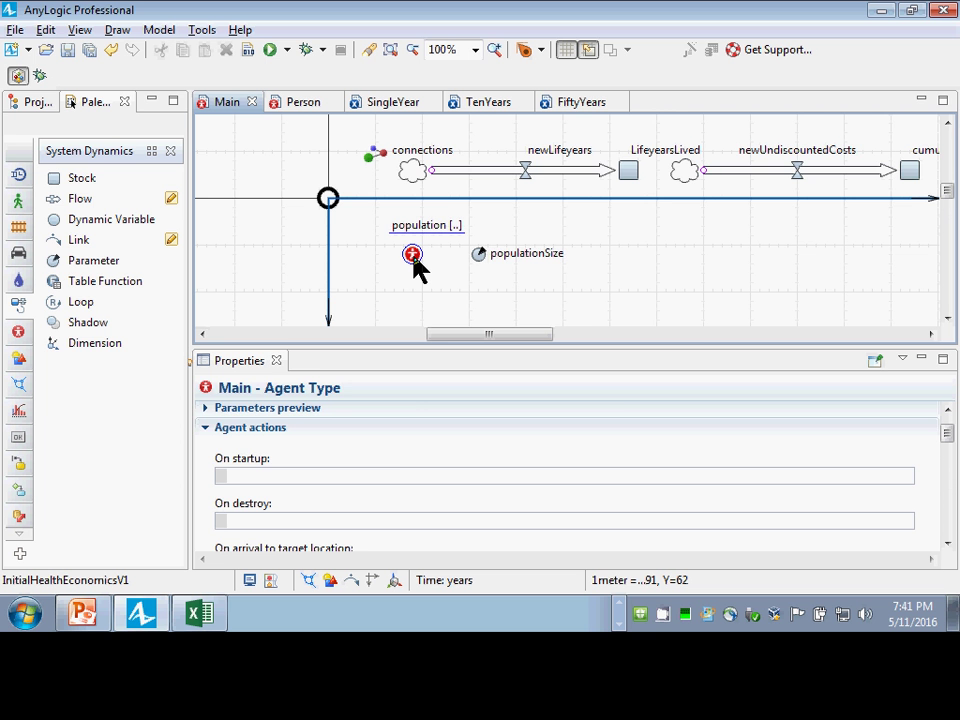
{"action": "scroll", "coordinate": [612, 408], "scroll_direction": "down", "scroll_amount": 10}
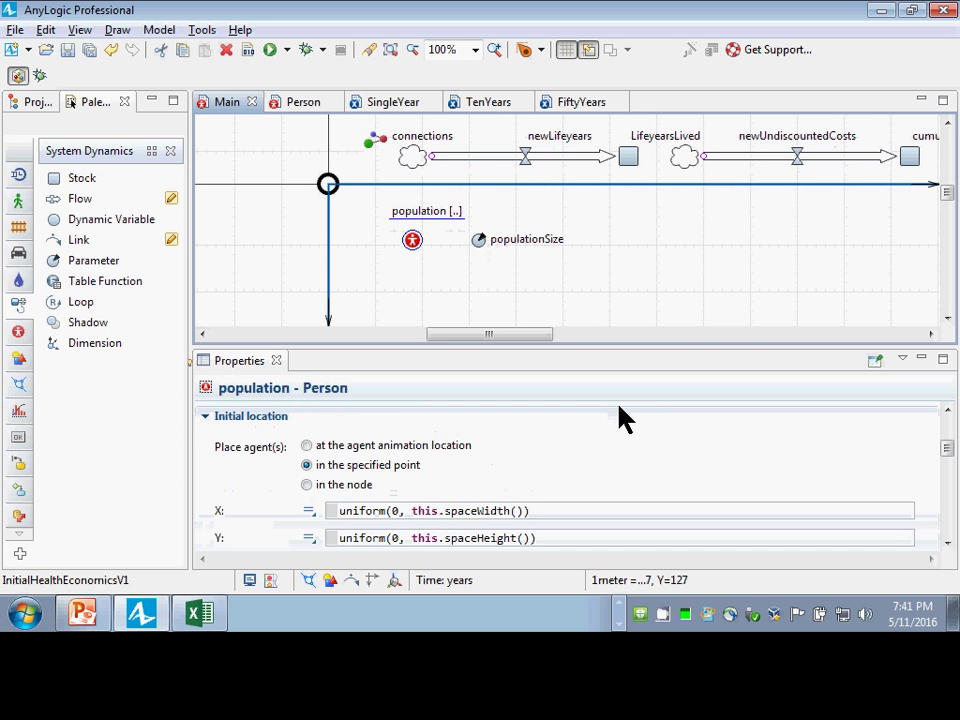
{"action": "scroll", "coordinate": [619, 410], "scroll_direction": "down", "scroll_amount": 5}
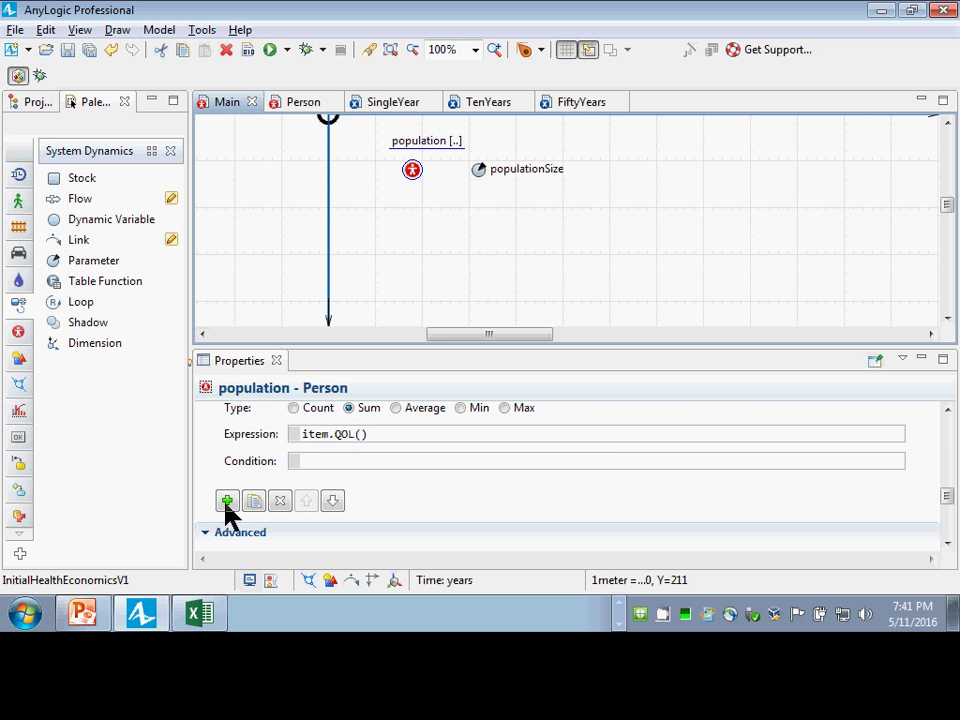
{"action": "left_click", "coordinate": [227, 502]}
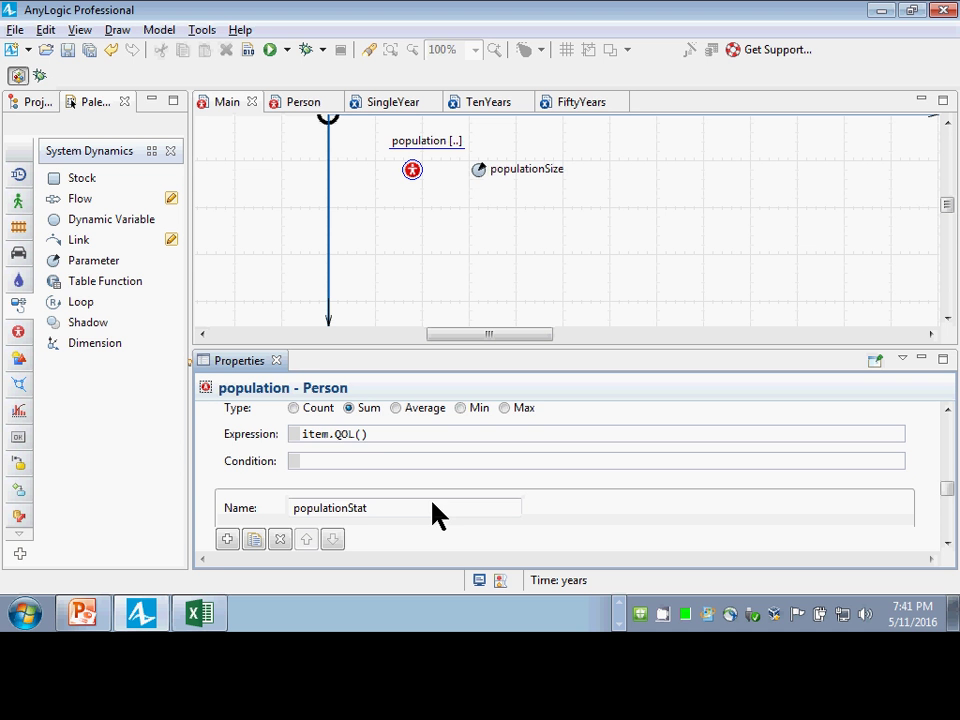
{"action": "double_click", "coordinate": [433, 506]}
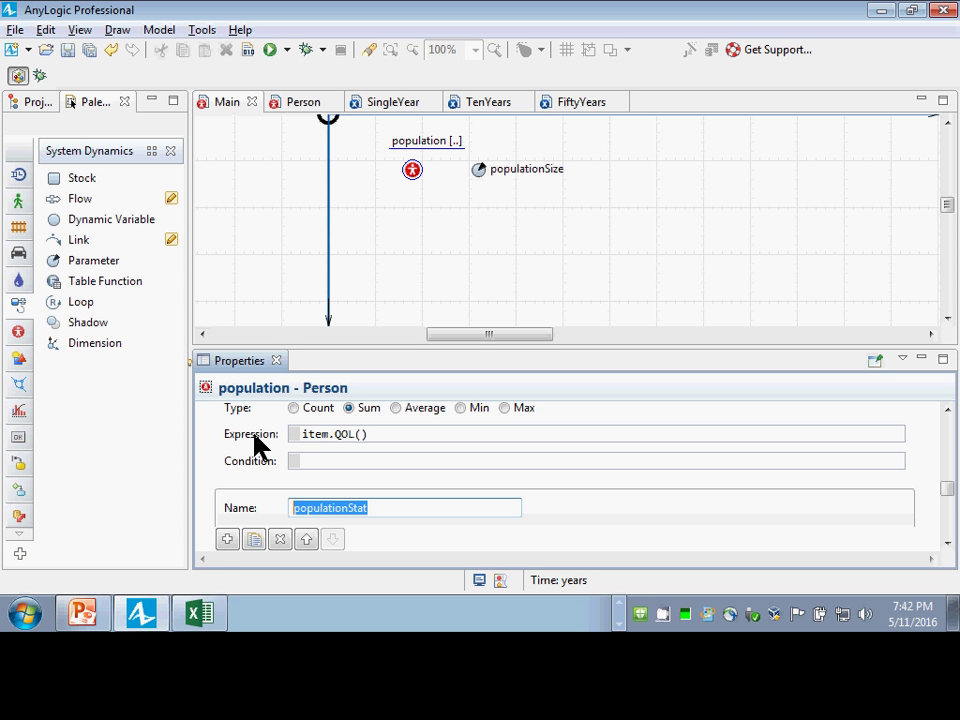
{"action": "type", "text": "totalCos"}
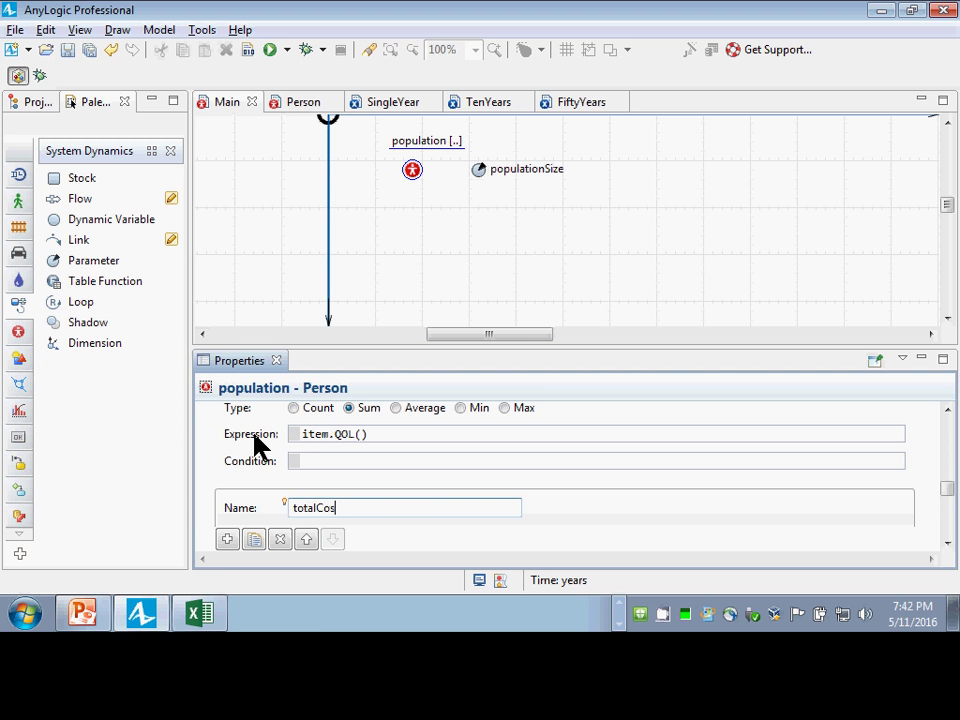
{"action": "type", "text": "ts"}
{"action": "scroll", "coordinate": [422, 490], "scroll_direction": "down", "scroll_amount": 3}
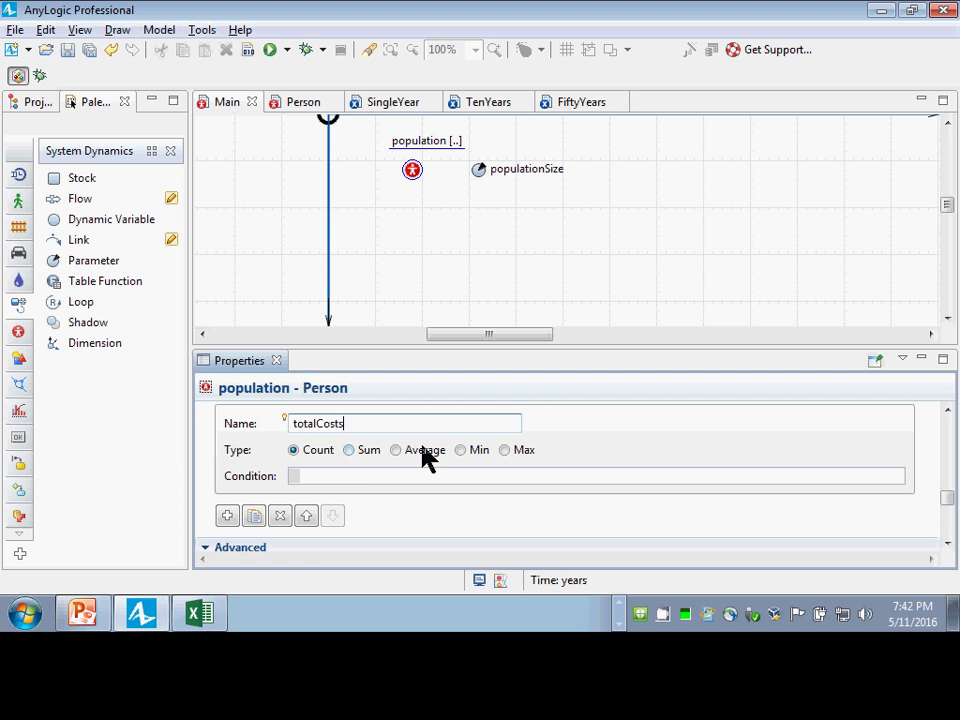
{"action": "left_click", "coordinate": [358, 455]}
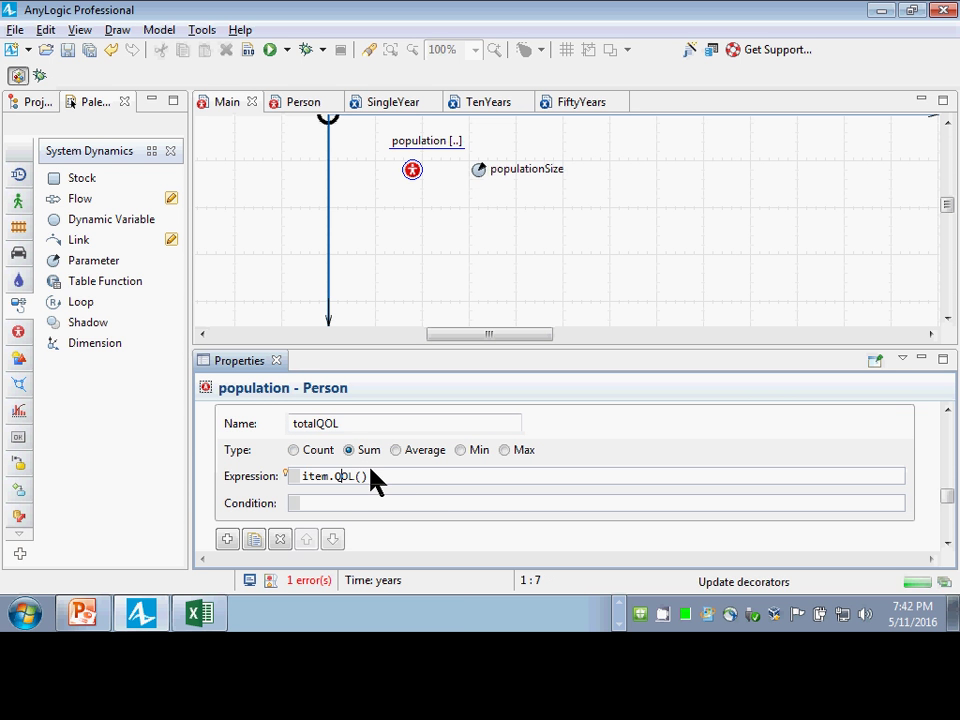
Try to replace the expression of the totalQOL statistic with item.annualizedCosts()
{"action": "left_click", "coordinate": [370, 477]}
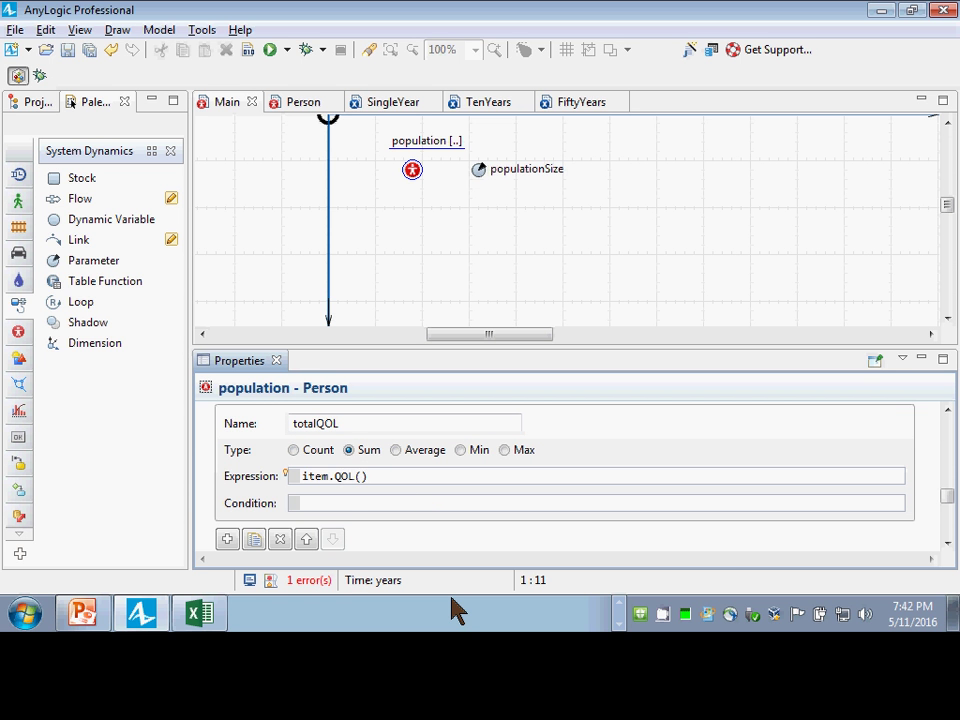
{"action": "key", "text": "shift+Left"}
{"action": "key", "text": "shift+Left"}
{"action": "key", "text": "shift+Left"}
{"action": "key", "text": "shift+Left"}
{"action": "key", "text": "shift+Left"}
{"action": "key", "text": "BackSpace"}
{"action": "type", "text": "annual"}
{"action": "key", "text": "ctrl+space"}
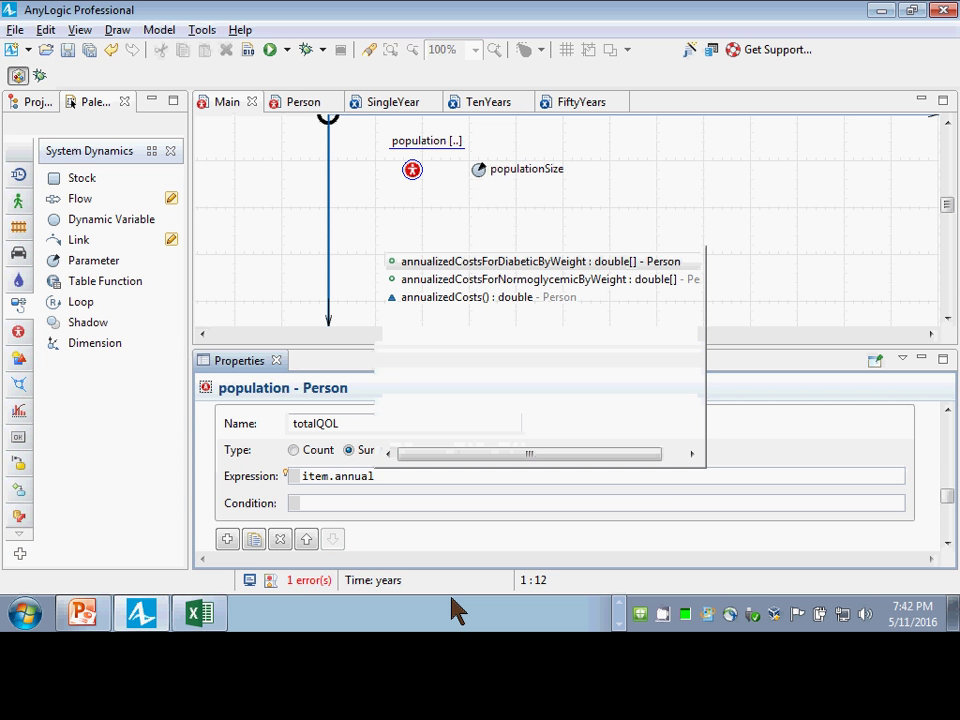
{"action": "key", "text": "Down"}
{"action": "key", "text": "Down"}
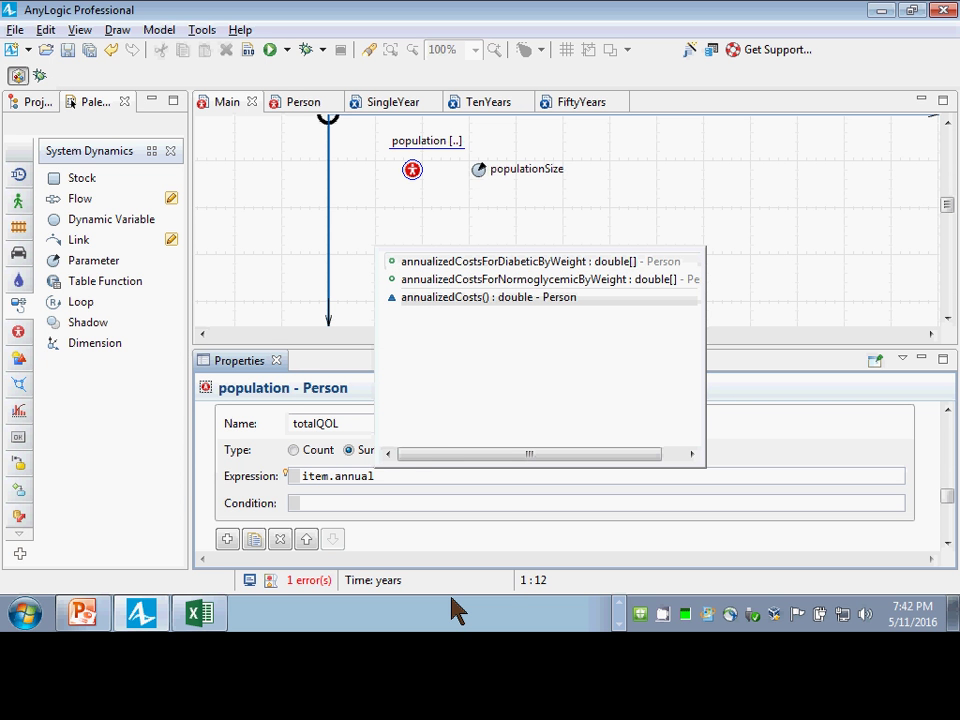
{"action": "key", "text": "Return"}
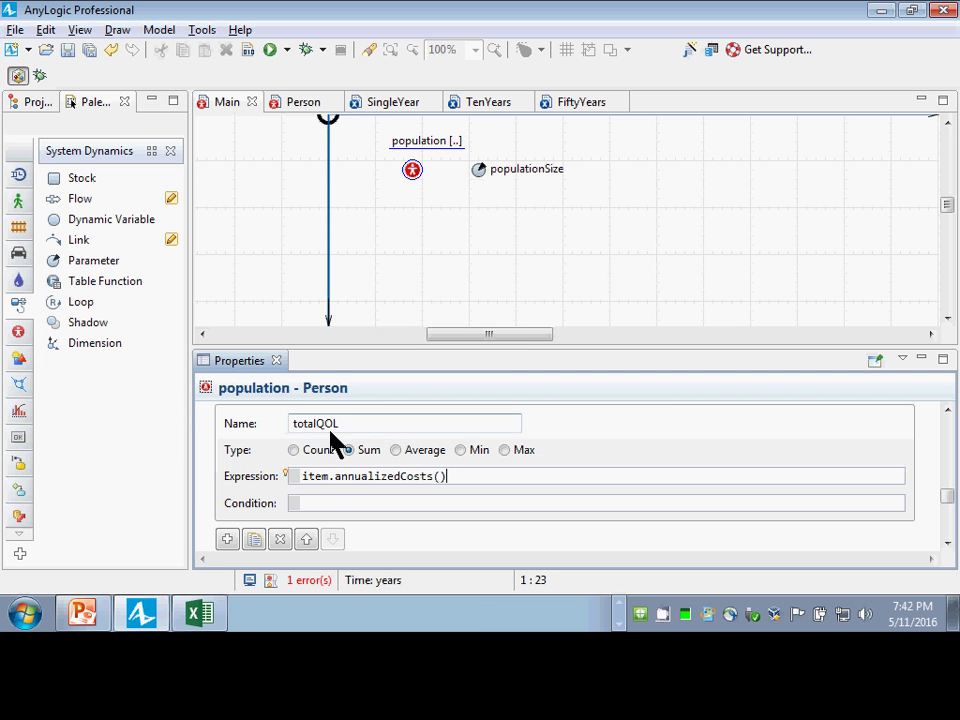
Undo the expression change on the totalQOL statistic
{"action": "scroll", "coordinate": [440, 488], "scroll_direction": "down", "scroll_amount": 3}
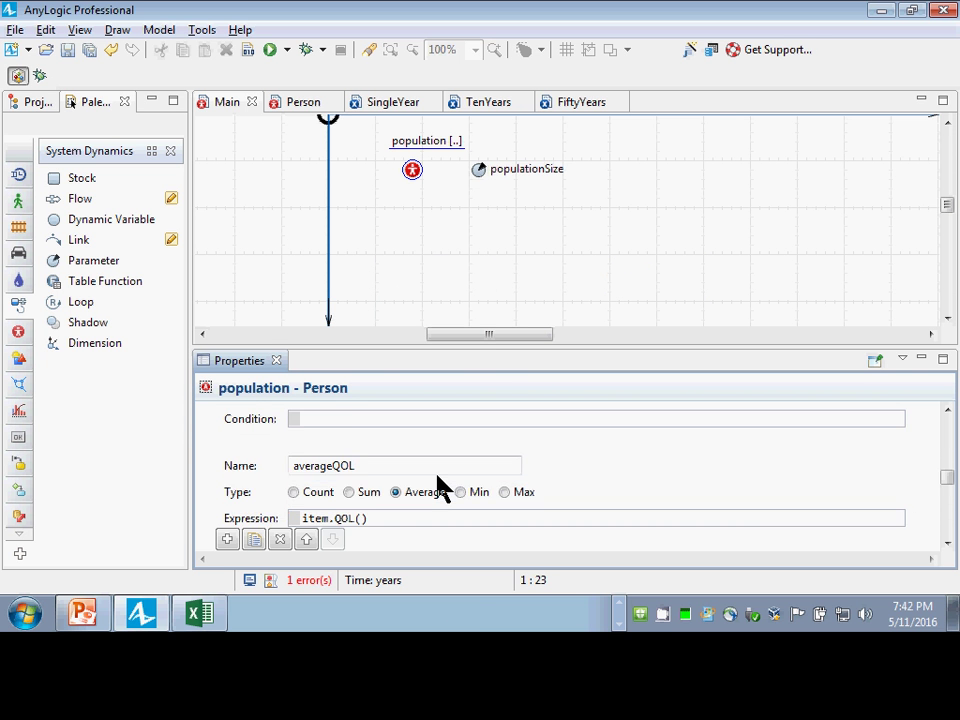
{"action": "scroll", "coordinate": [440, 488], "scroll_direction": "up", "scroll_amount": 4}
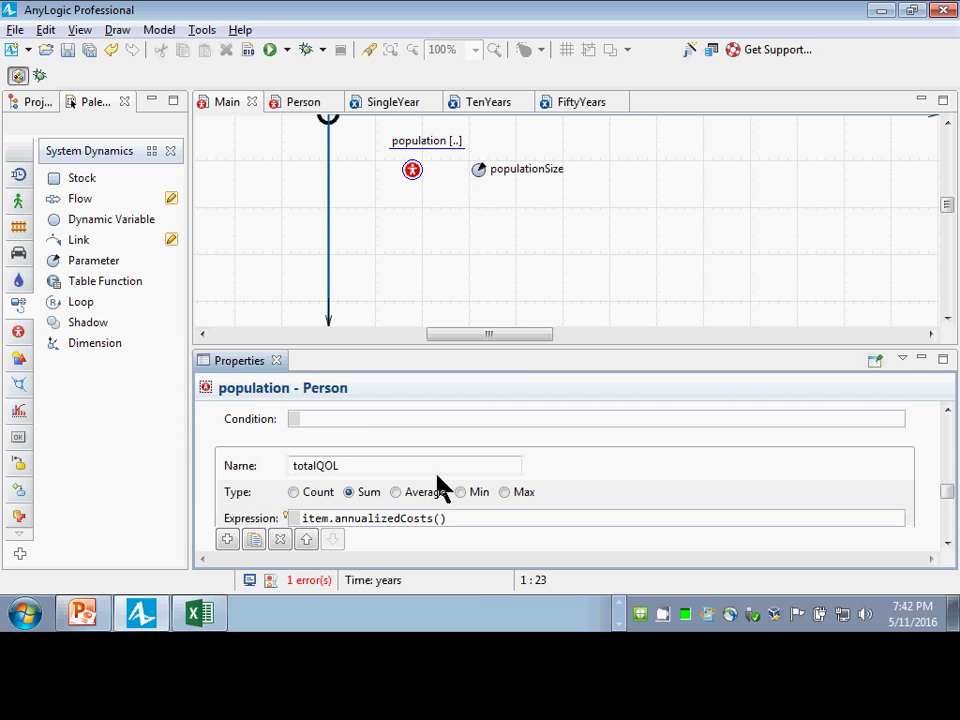
{"action": "scroll", "coordinate": [440, 488], "scroll_direction": "down", "scroll_amount": 1}
{"action": "scroll", "coordinate": [414, 456], "scroll_direction": "down", "scroll_amount": 3}
{"action": "scroll", "coordinate": [422, 465], "scroll_direction": "up", "scroll_amount": 1}
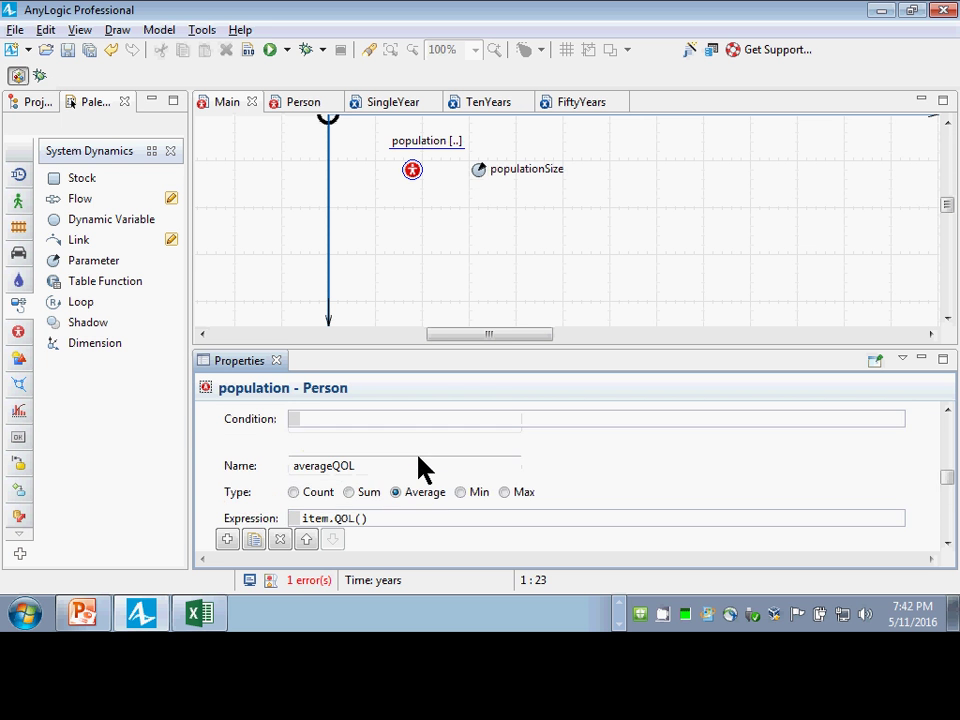
{"action": "scroll", "coordinate": [420, 470], "scroll_direction": "up", "scroll_amount": 2}
{"action": "scroll", "coordinate": [420, 472], "scroll_direction": "down", "scroll_amount": 3}
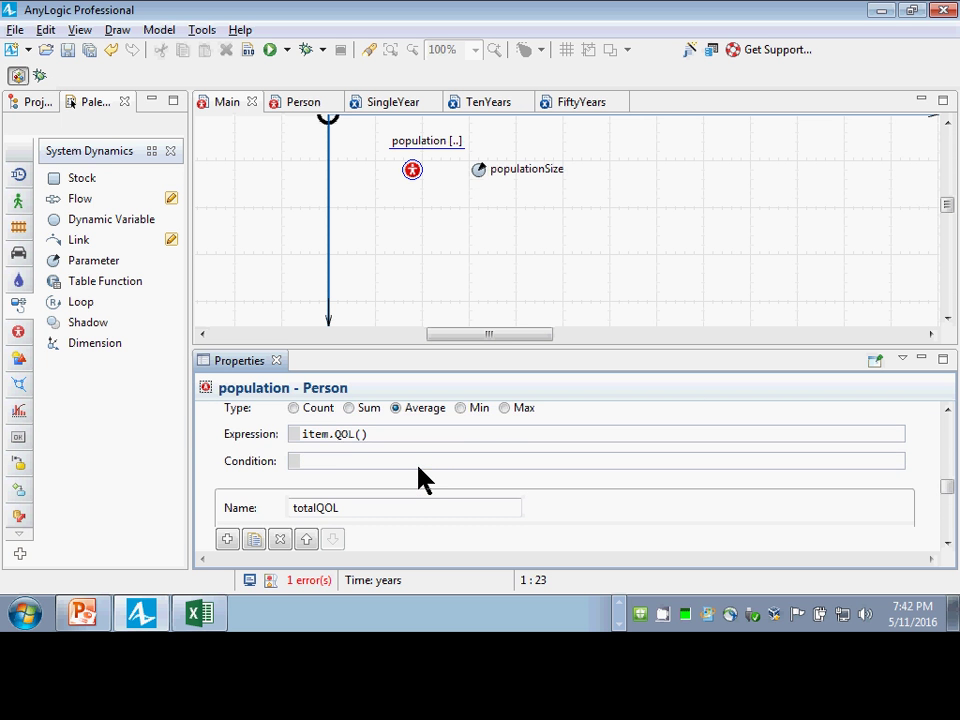
{"action": "scroll", "coordinate": [420, 478], "scroll_direction": "down", "scroll_amount": 4}
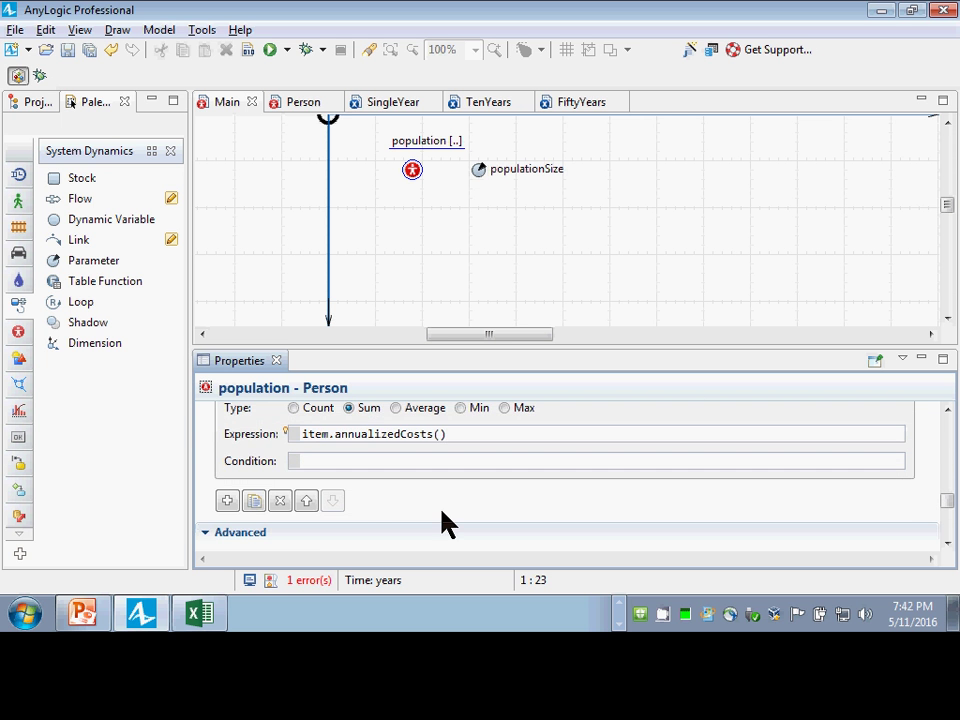
{"action": "key", "text": "ctrl+z"}
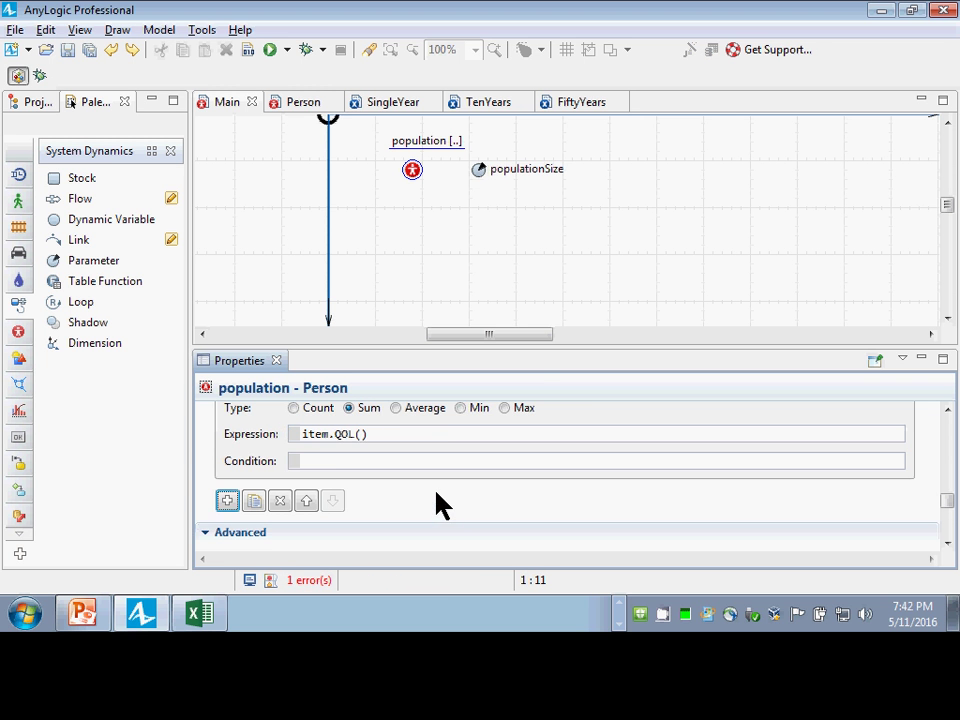
Enlarge the population's properties area by shrinking the Main diagram area above it
{"action": "scroll", "coordinate": [416, 476], "scroll_direction": "up", "scroll_amount": 3}
{"action": "scroll", "coordinate": [428, 500], "scroll_direction": "down", "scroll_amount": 1}
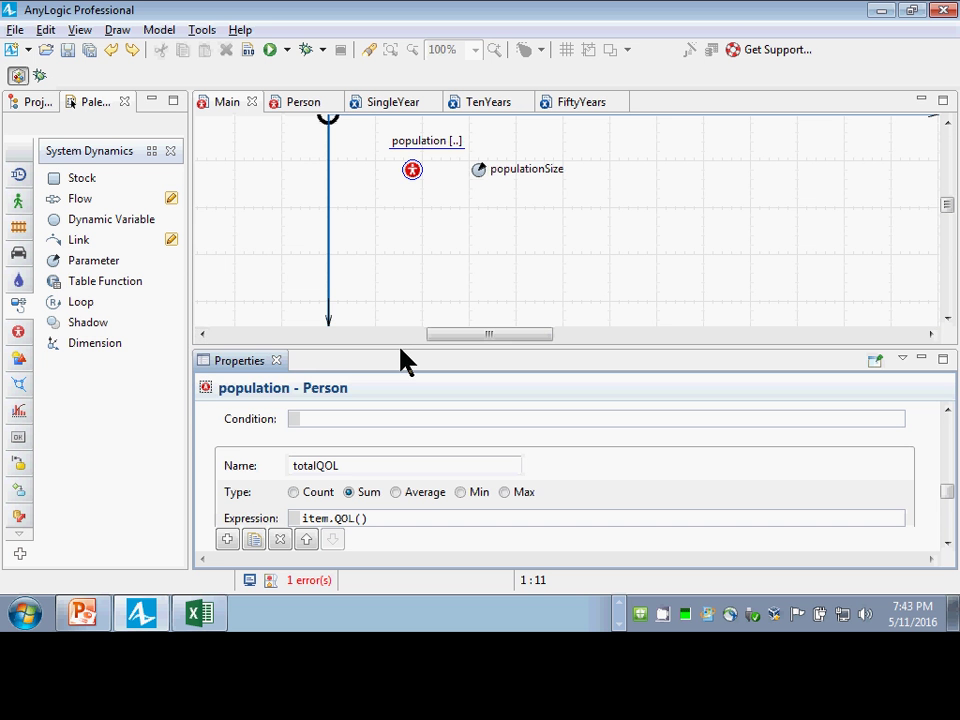
{"action": "left_click_drag", "start_coordinate": [400, 350], "coordinate": [411, 176]}
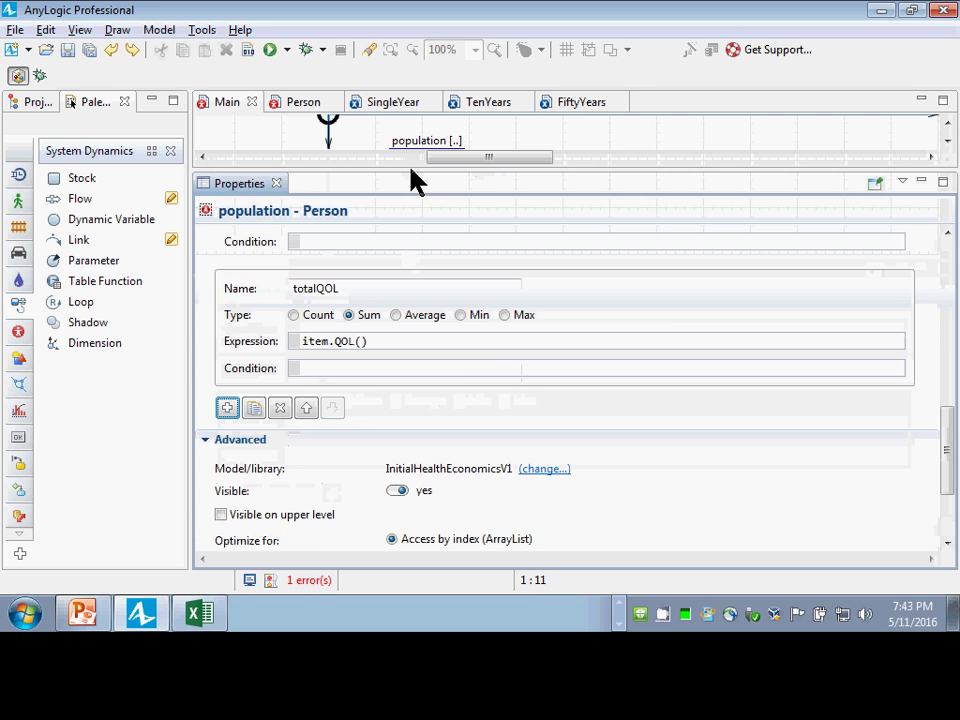
Set the totalCosts statistic's expression to item.annualizedCosts(), save the model, and enlarge the Main diagram area again
{"action": "scroll", "coordinate": [460, 370], "scroll_direction": "up", "scroll_amount": 3}
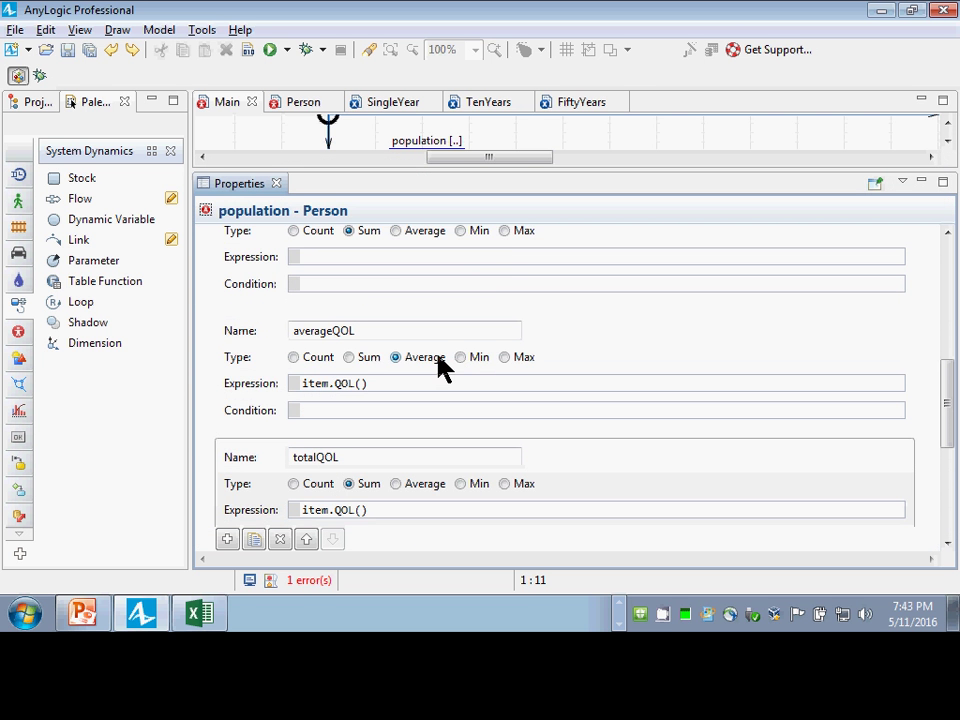
{"action": "scroll", "coordinate": [440, 365], "scroll_direction": "up", "scroll_amount": 3}
{"action": "scroll", "coordinate": [440, 362], "scroll_direction": "down", "scroll_amount": 3}
{"action": "scroll", "coordinate": [440, 364], "scroll_direction": "up", "scroll_amount": 3}
{"action": "scroll", "coordinate": [440, 362], "scroll_direction": "up", "scroll_amount": 1}
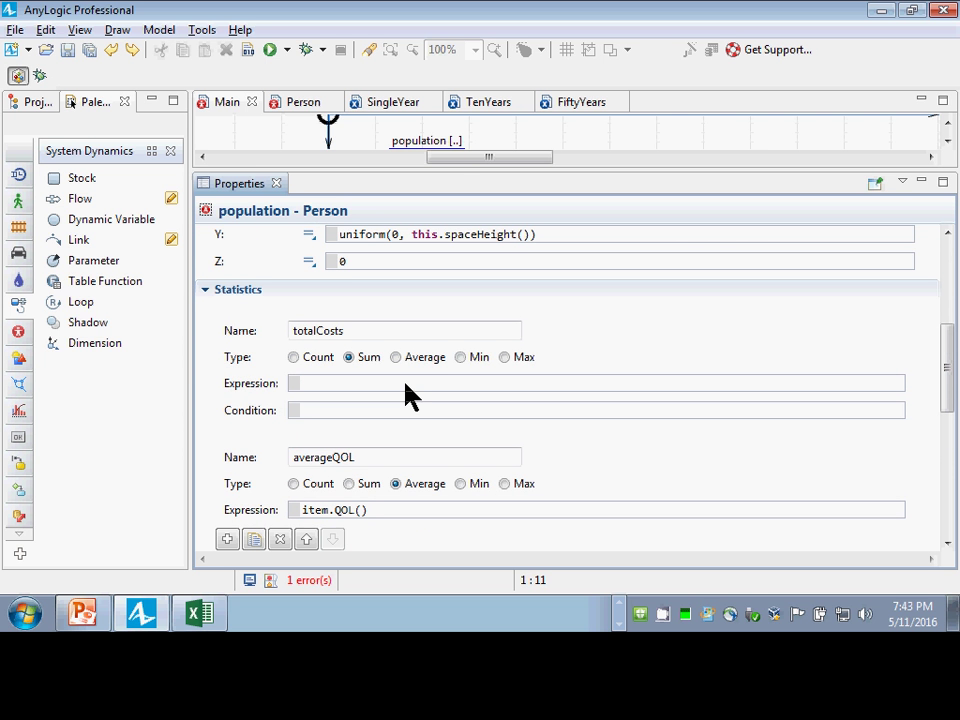
{"action": "left_click", "coordinate": [411, 384]}
{"action": "type", "text": "item."}
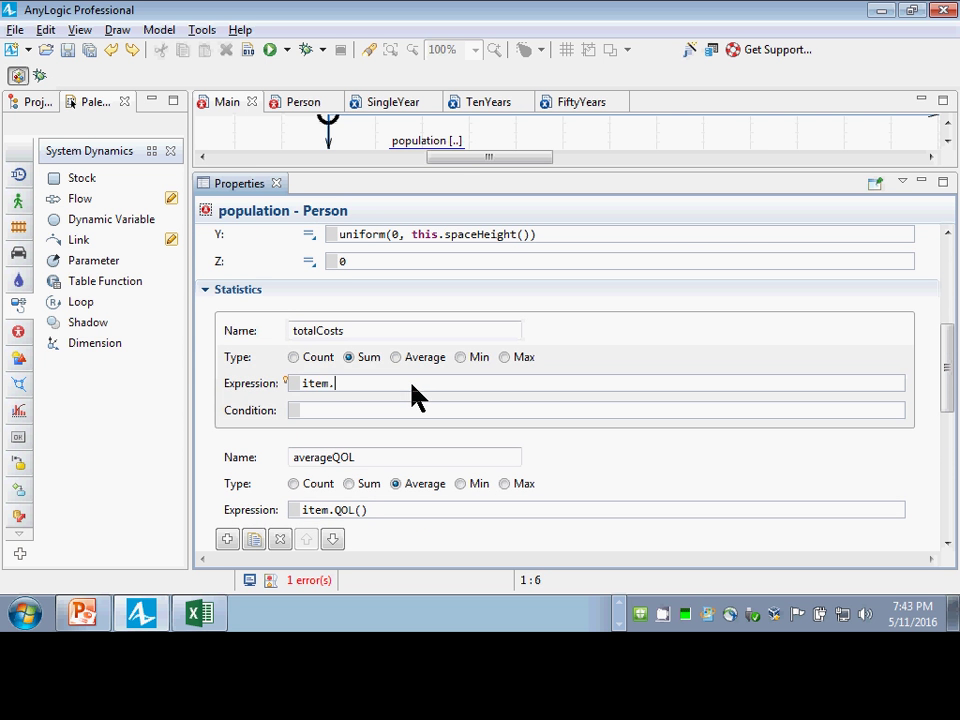
{"action": "type", "text": "annual"}
{"action": "key", "text": "ctrl+space"}
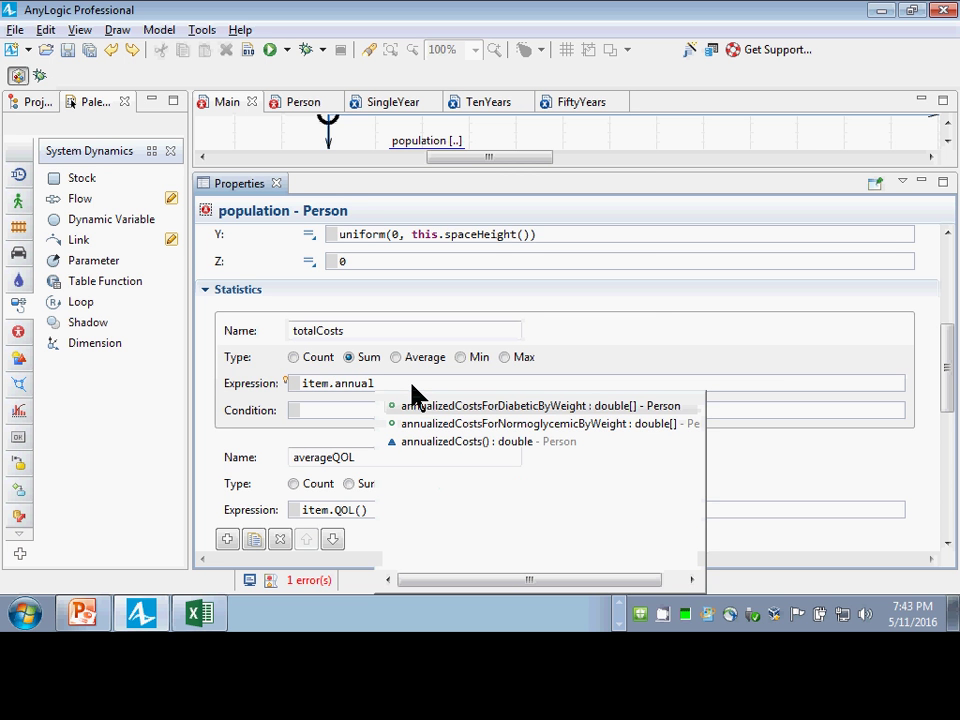
{"action": "key", "text": "Down"}
{"action": "key", "text": "Down"}
{"action": "key", "text": "Return"}
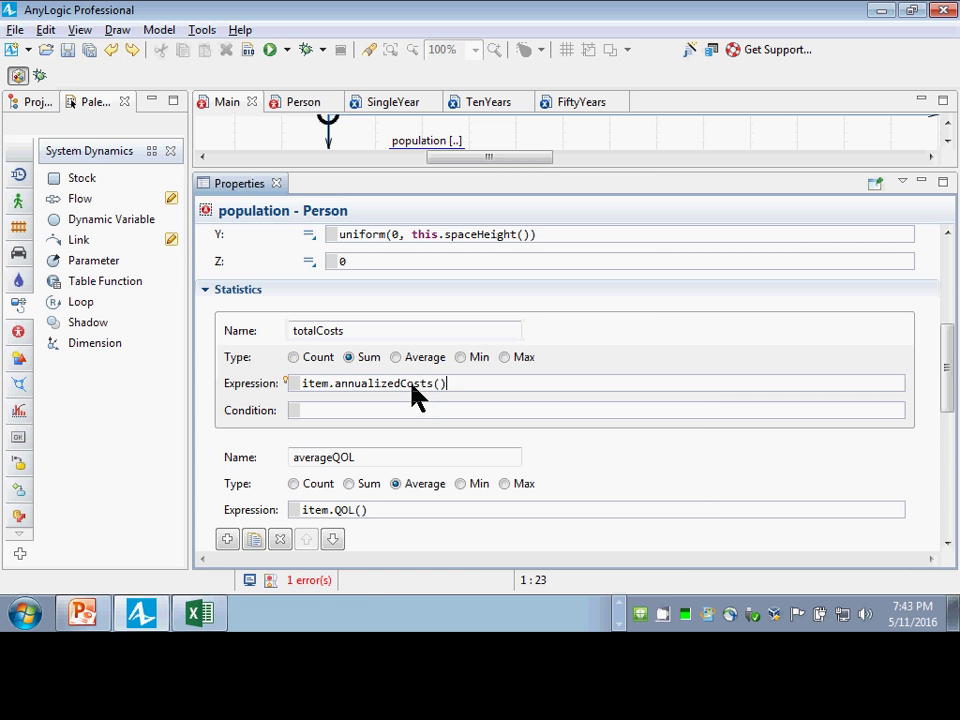
{"action": "key", "text": "ctrl+s"}
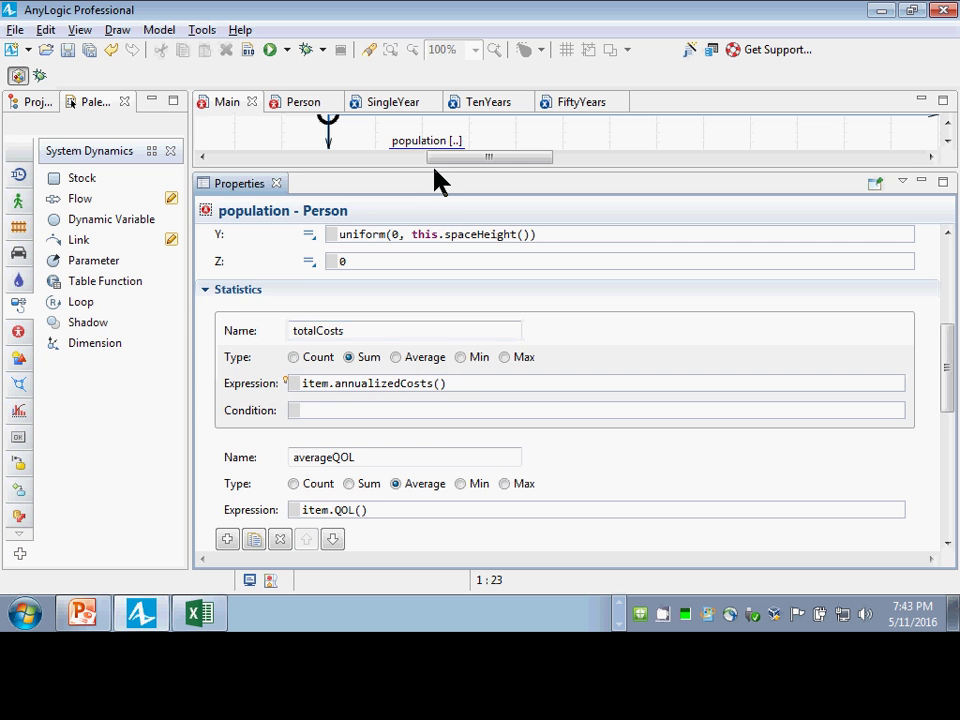
{"action": "left_click_drag", "start_coordinate": [434, 170], "coordinate": [453, 286]}
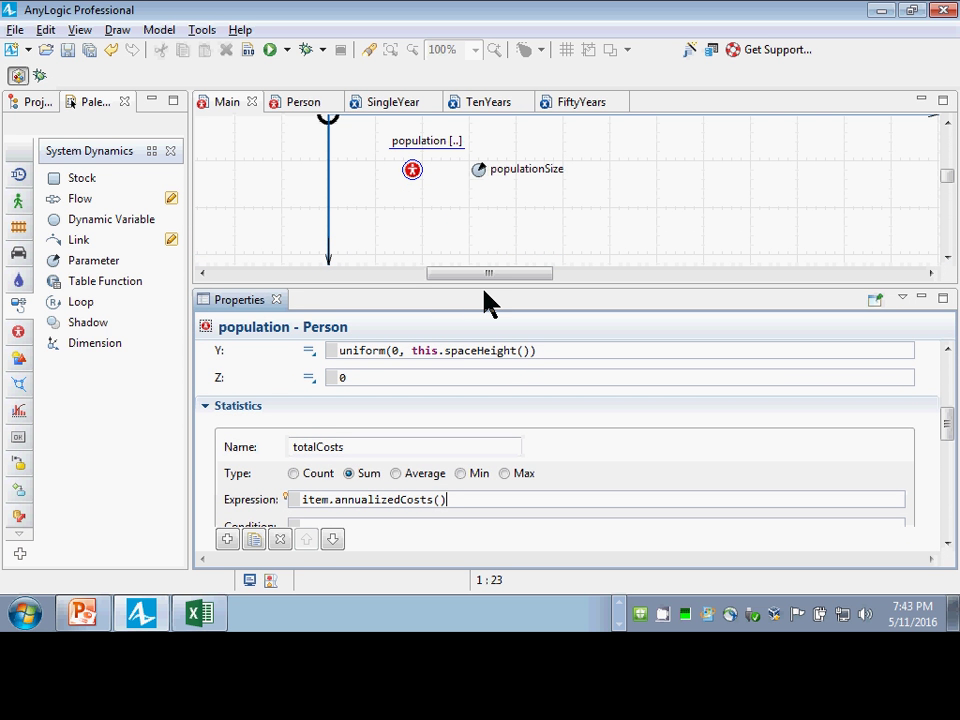
Re-enter annualizedCosts() after item. in the totalCosts expression using code completion, and save the model
{"action": "key", "text": "ctrl+shift+Left"}
{"action": "key", "text": "ctrl+shift+Left"}
{"action": "key", "text": "BackSpace"}
{"action": "type", "text": "annu"}
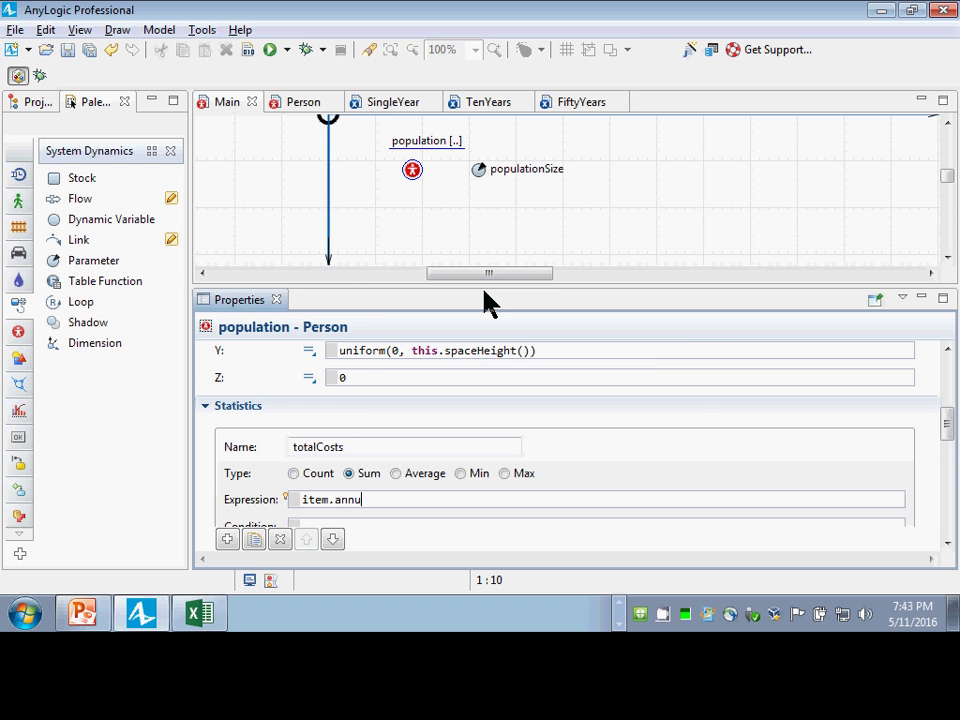
{"action": "key", "text": "ctrl+space"}
{"action": "key", "text": "Down"}
{"action": "key", "text": "Down"}
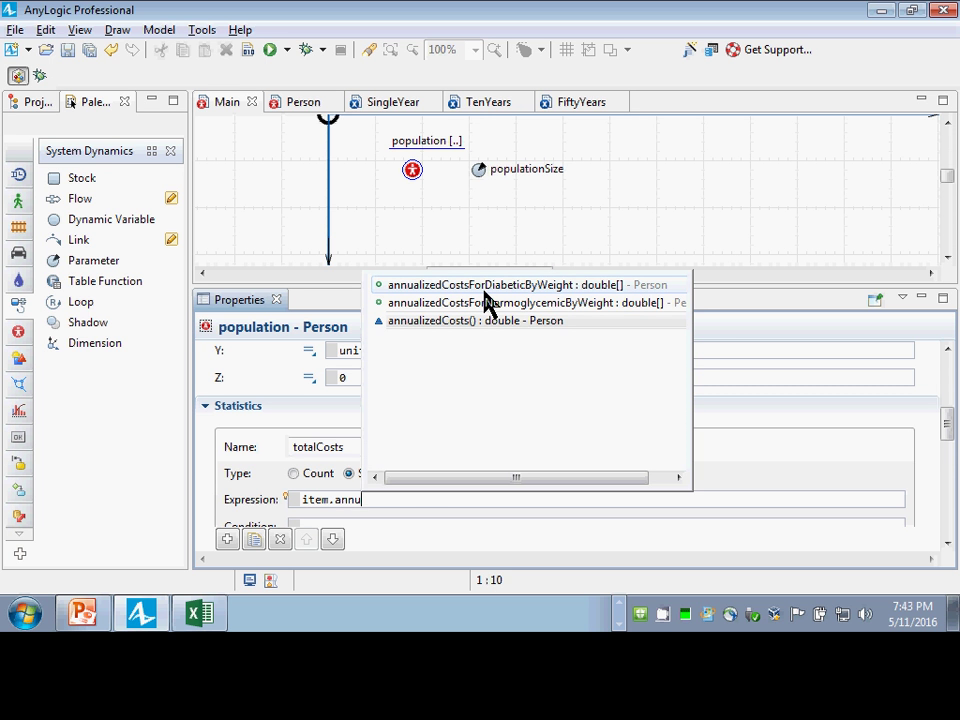
{"action": "key", "text": "Return"}
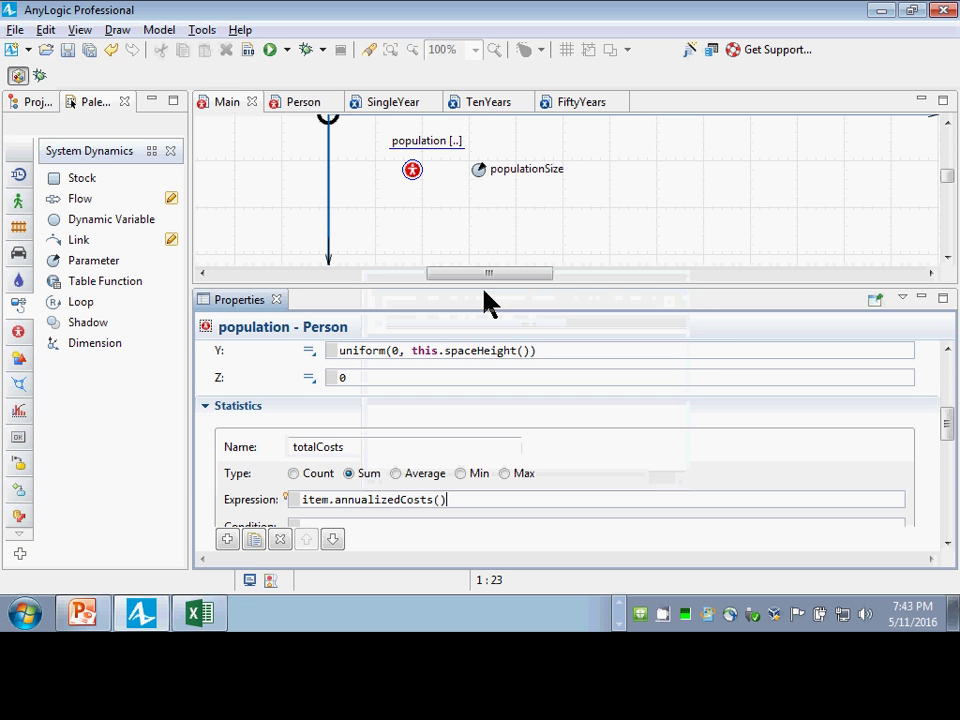
{"action": "key", "text": "ctrl+s"}
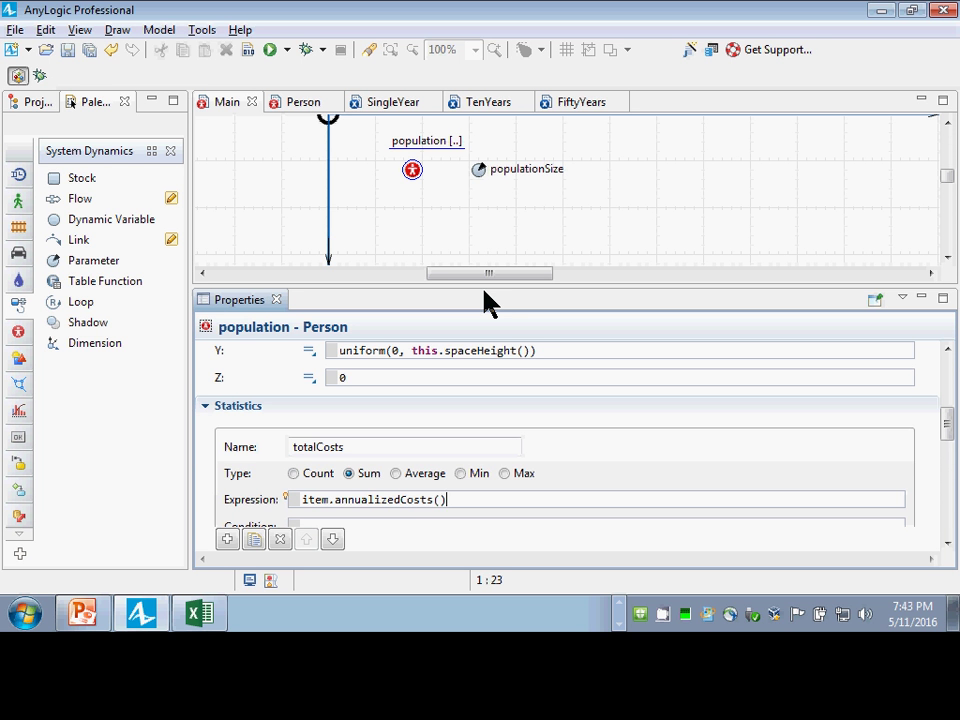
Set the newUndiscountedCosts flow's formula in Main to this.population.totalCosts() and save the model
{"action": "left_click", "coordinate": [430, 262]}
{"action": "scroll", "coordinate": [463, 279], "scroll_direction": "up", "scroll_amount": 1}
{"action": "scroll", "coordinate": [463, 281], "scroll_direction": "up", "scroll_amount": 3}
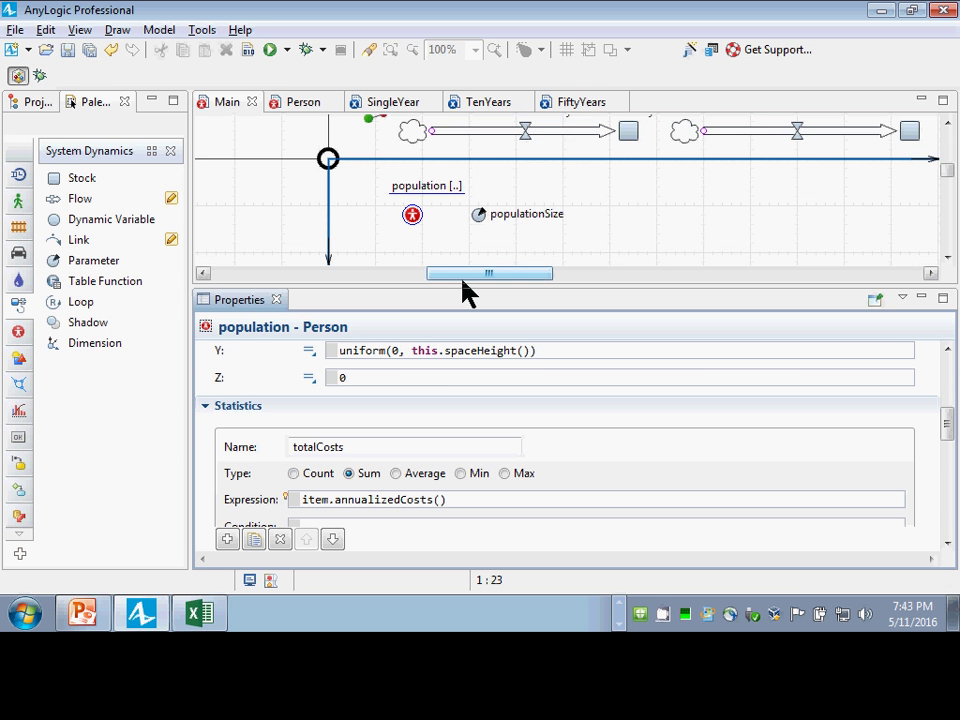
{"action": "left_click", "coordinate": [826, 141]}
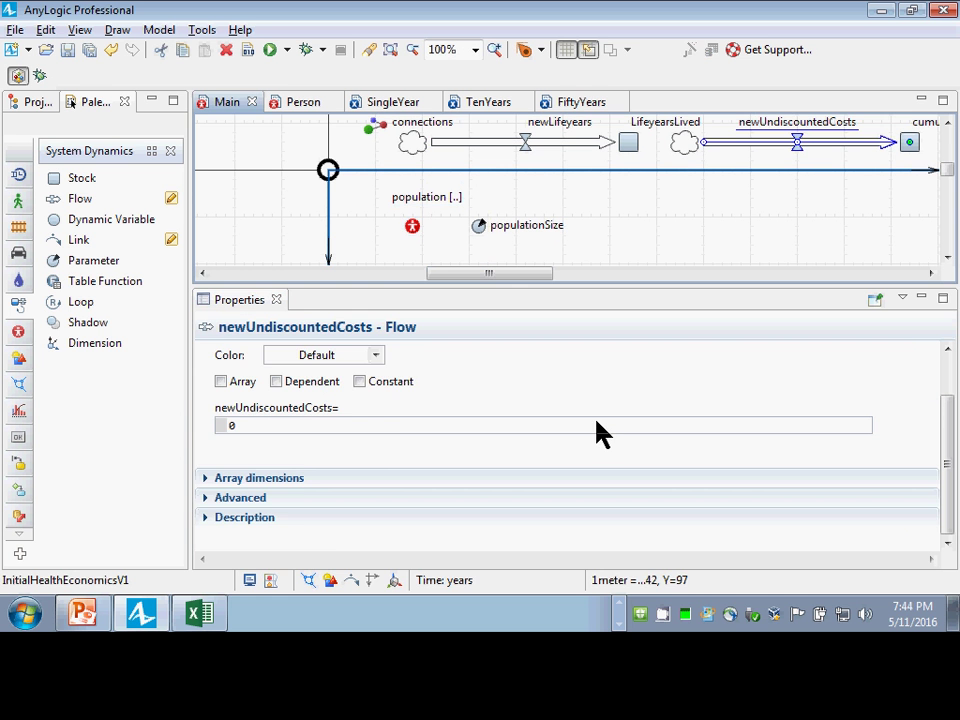
{"action": "double_click", "coordinate": [383, 427]}
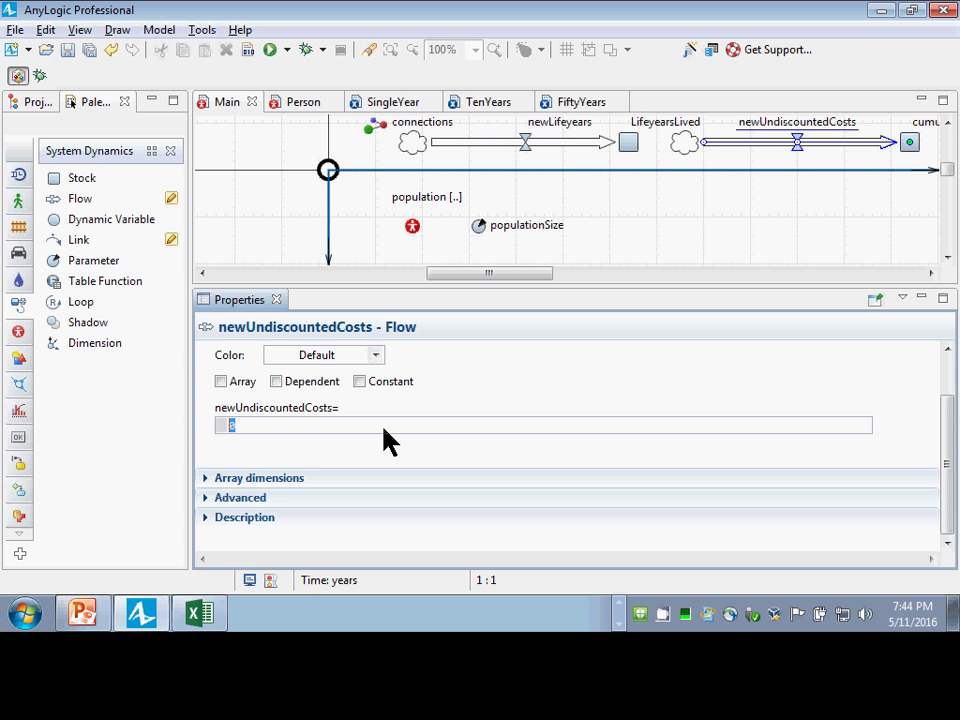
{"action": "type", "text": "this.popul"}
{"action": "key", "text": "ctrl+space"}
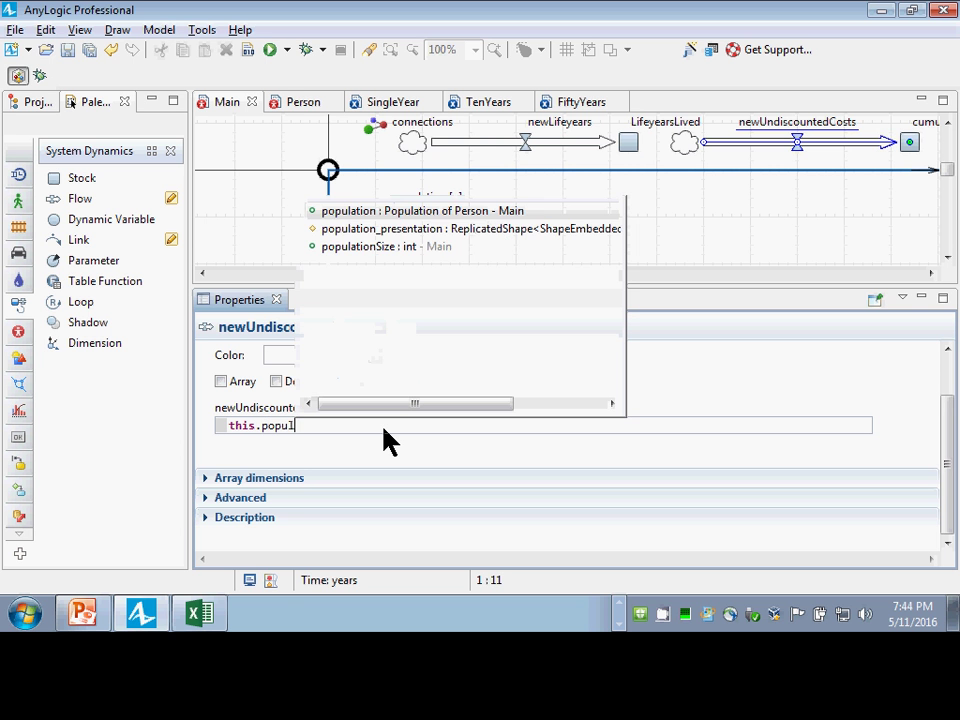
{"action": "key", "text": "Return"}
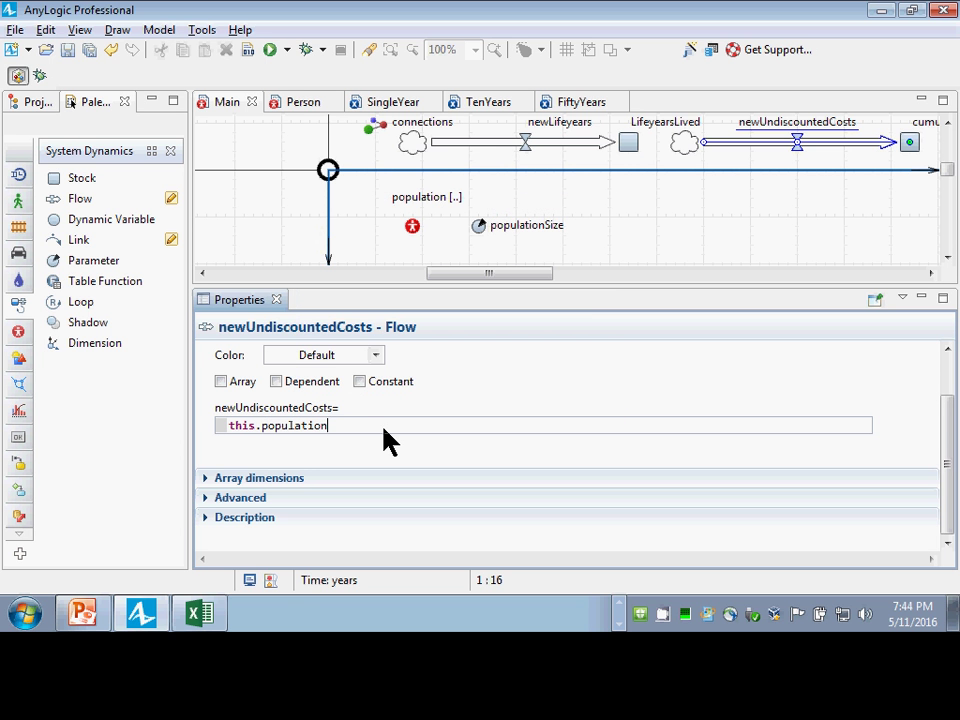
{"action": "type", "text": ".tota"}
{"action": "key", "text": "ctrl+space"}
{"action": "key", "text": "Return"}
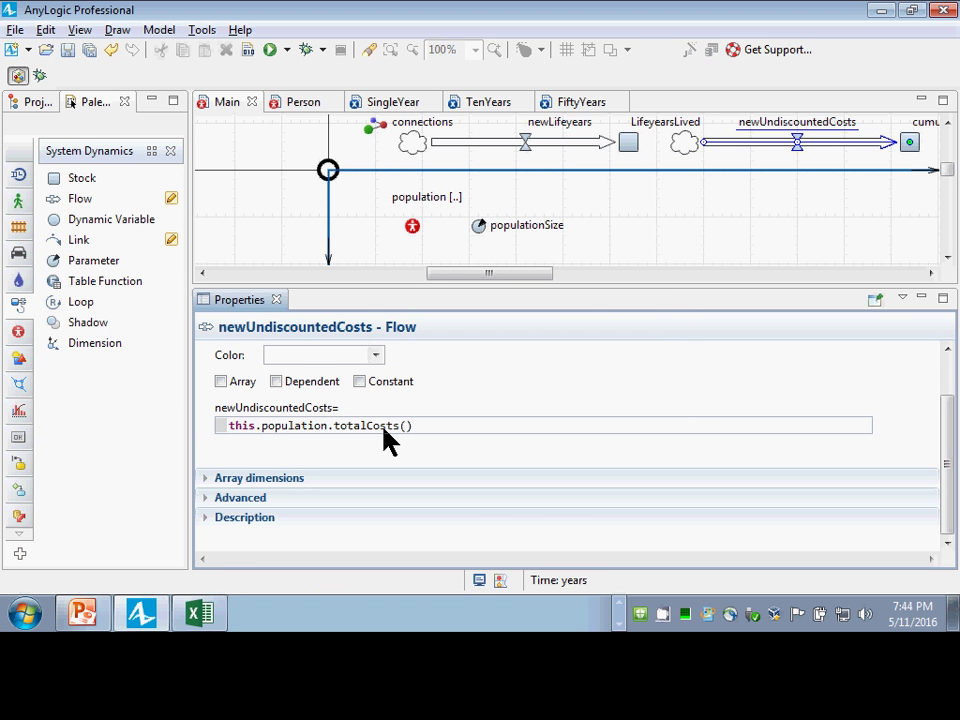
{"action": "key", "text": "ctrl+s"}
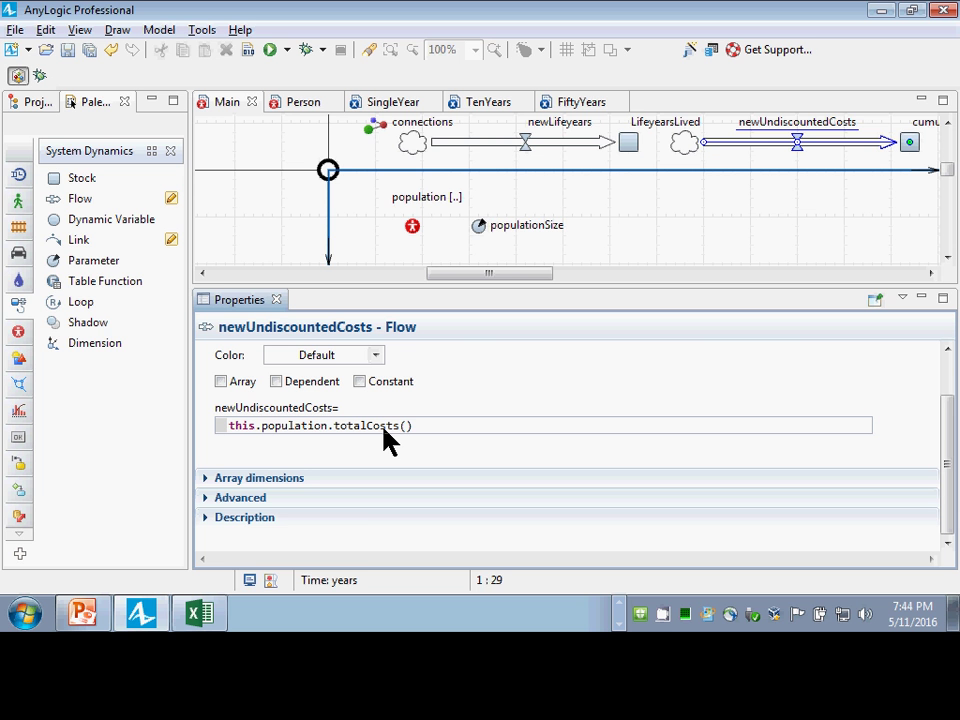
{"action": "key", "text": "ctrl+s"}
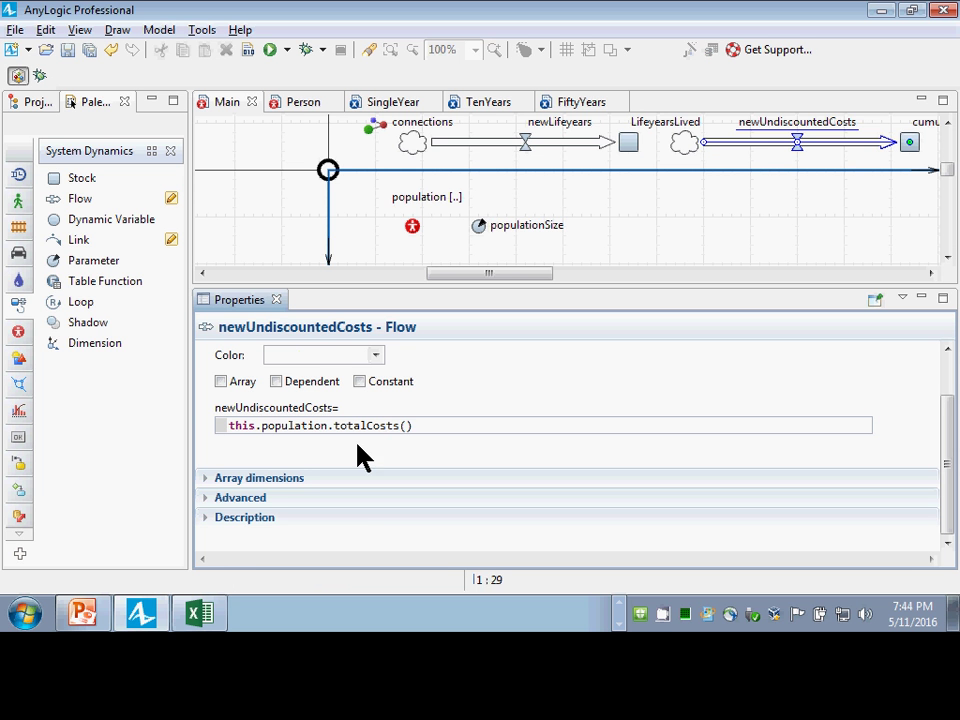
Launch the FiftyYears experiment from the project tree and start its simulation
{"action": "left_click", "coordinate": [36, 104]}
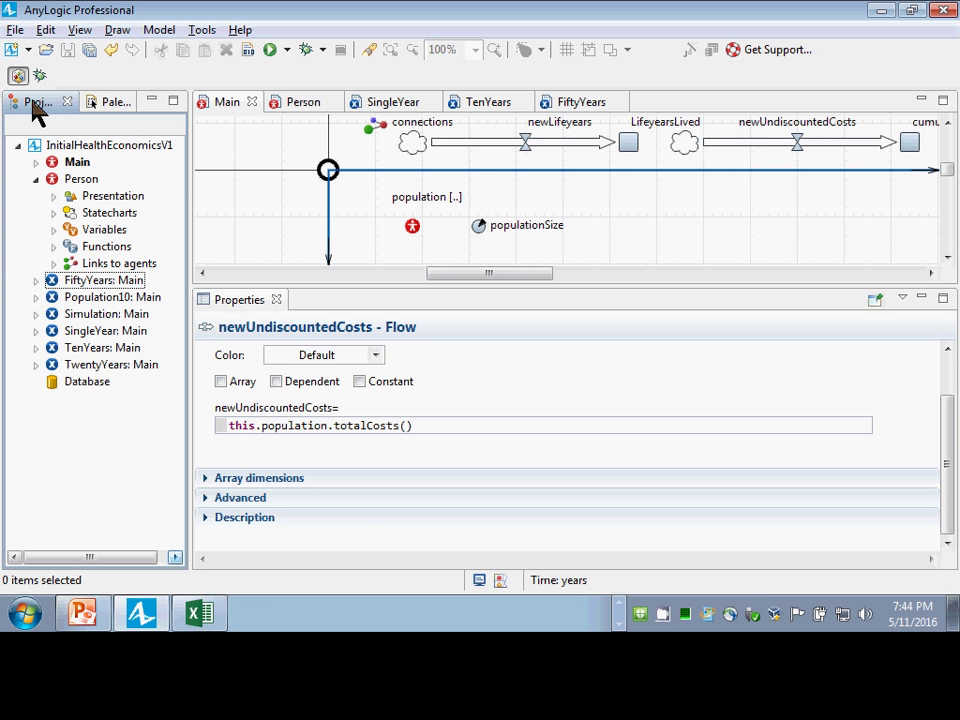
{"action": "right_click", "coordinate": [87, 273]}
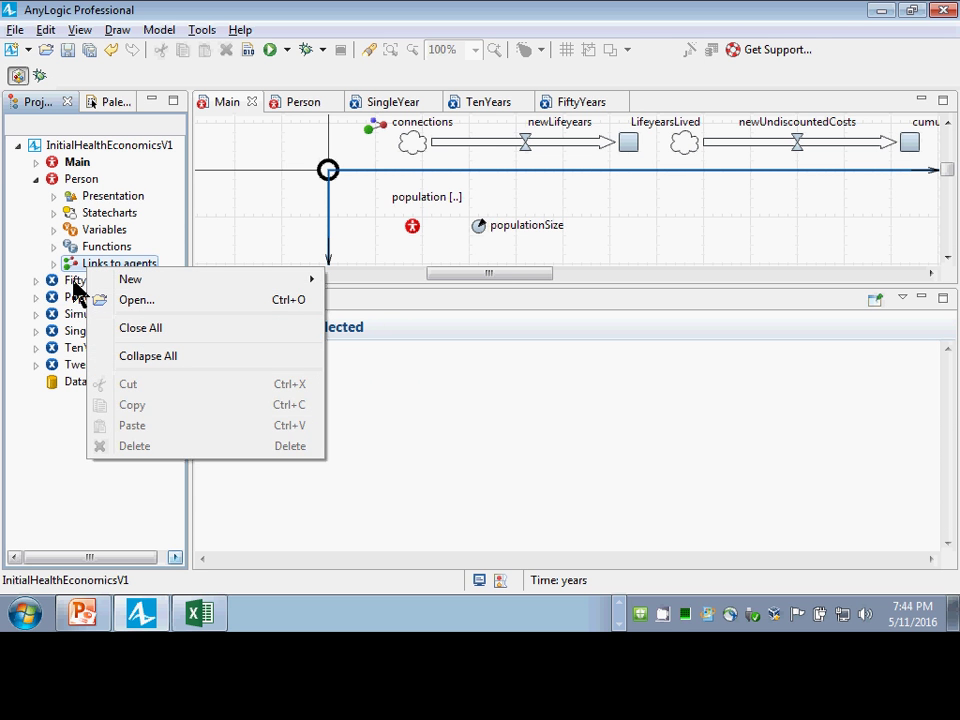
{"action": "right_click", "coordinate": [76, 285]}
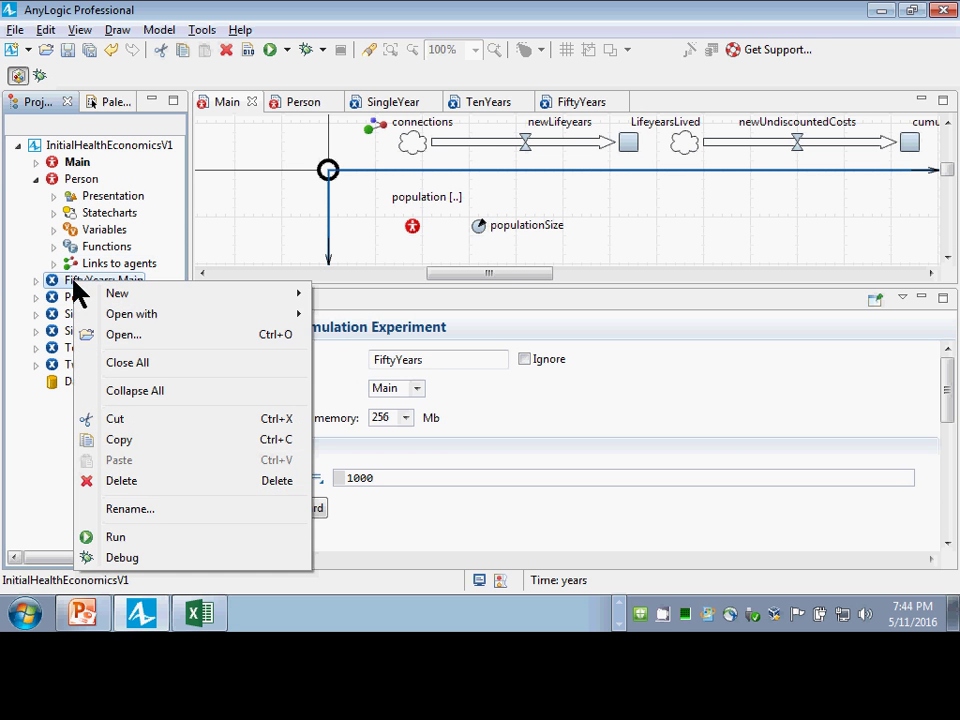
{"action": "left_click", "coordinate": [116, 540]}
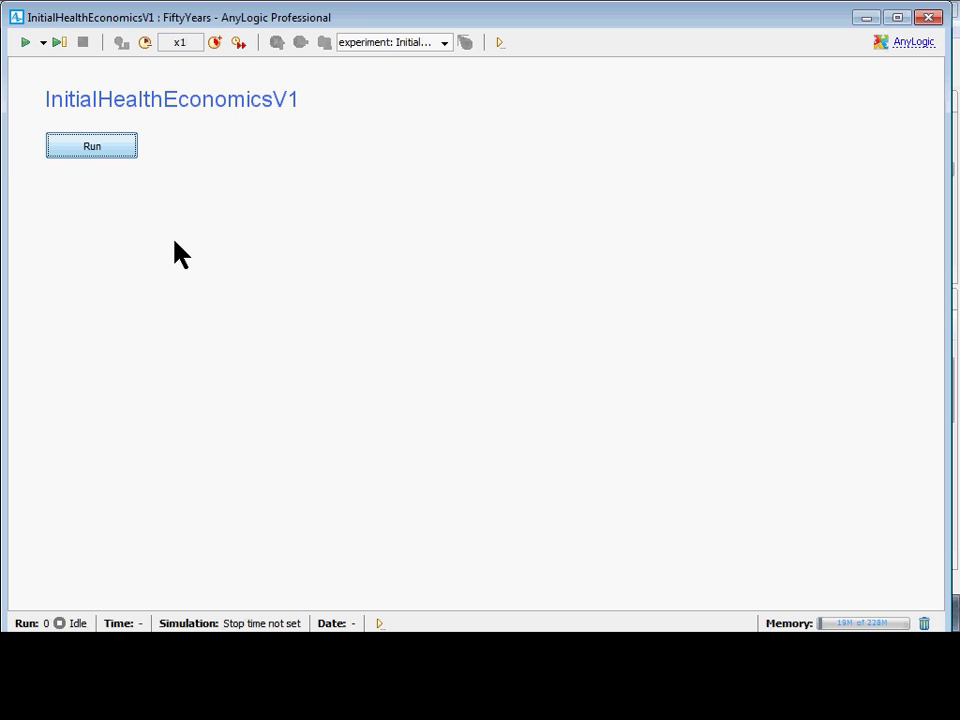
{"action": "left_click", "coordinate": [72, 147]}
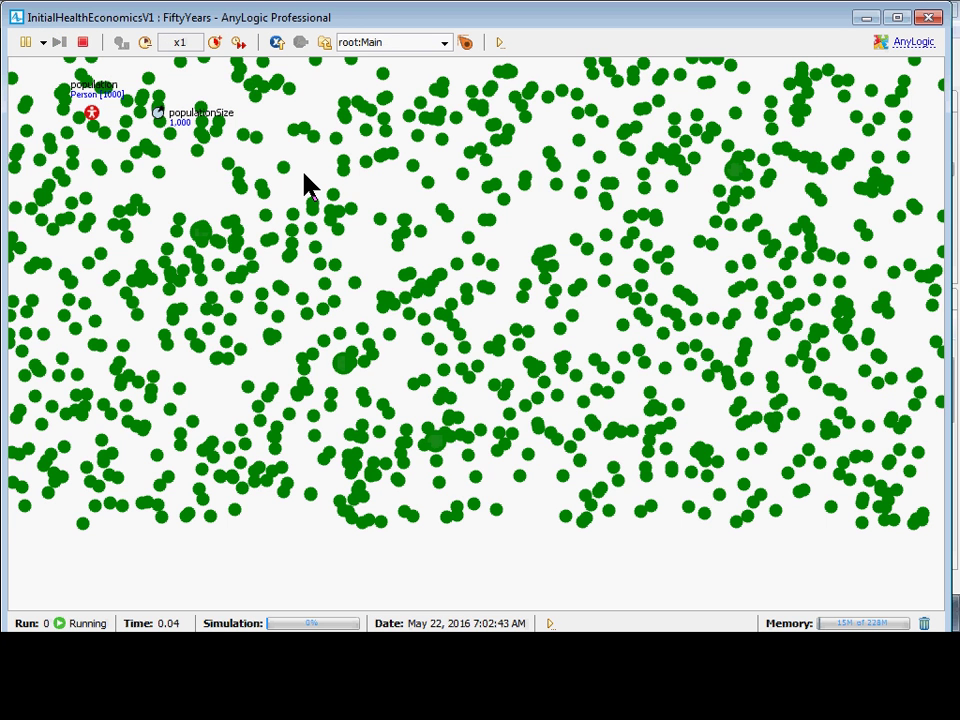
Examine the chart of cumulativeUndiscountedCosts over time in the running simulation, pause it, and close the simulation window
{"action": "left_click_drag", "start_coordinate": [305, 120], "coordinate": [339, 377]}
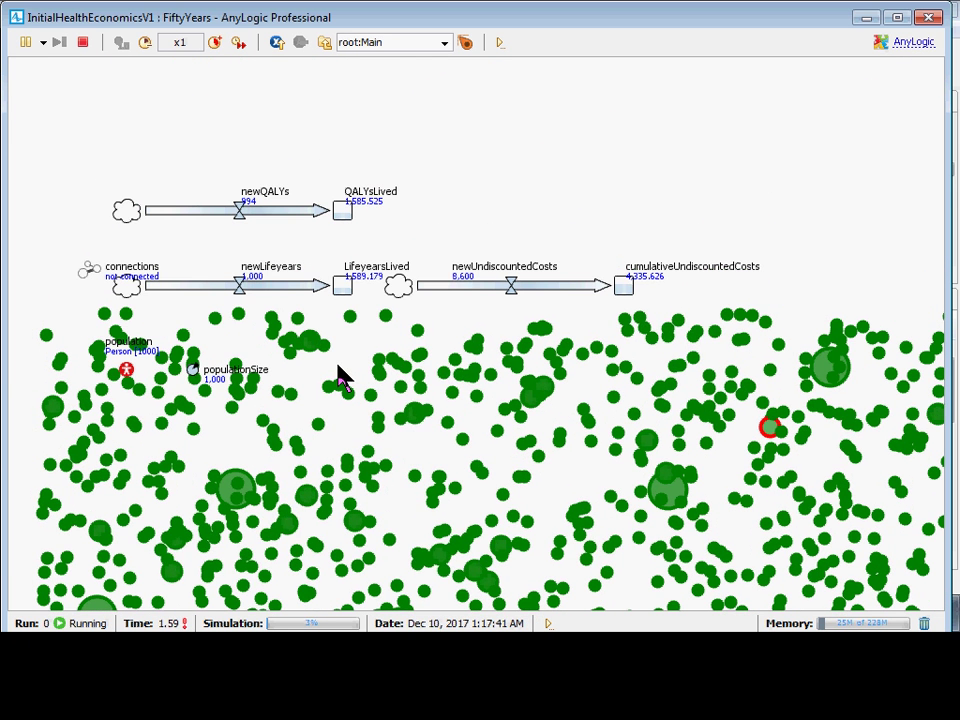
{"action": "left_click", "coordinate": [615, 291]}
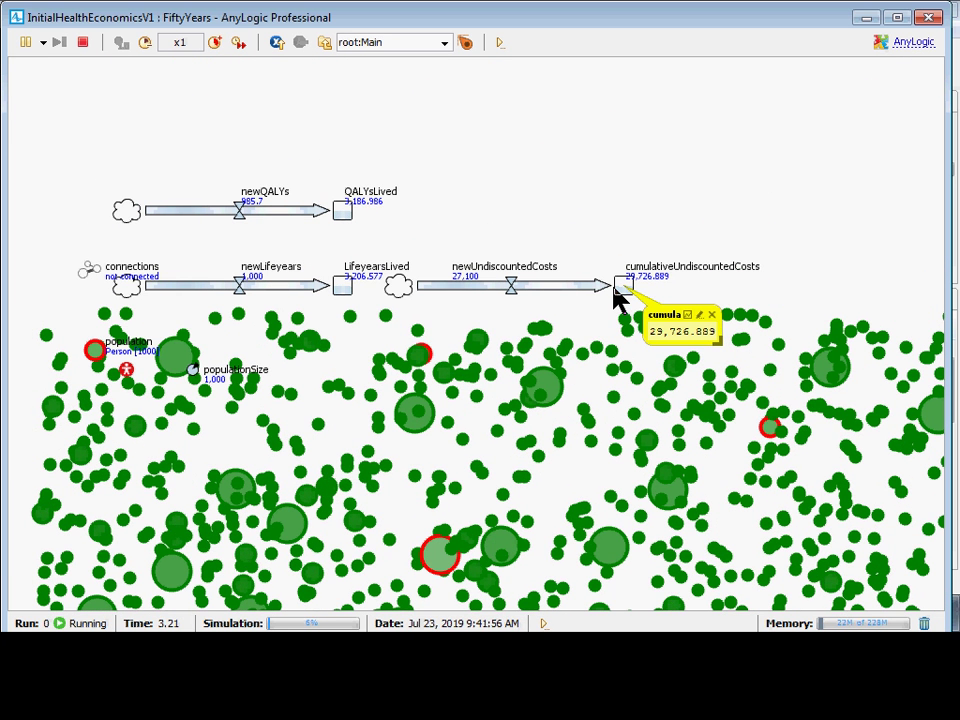
{"action": "left_click", "coordinate": [688, 315]}
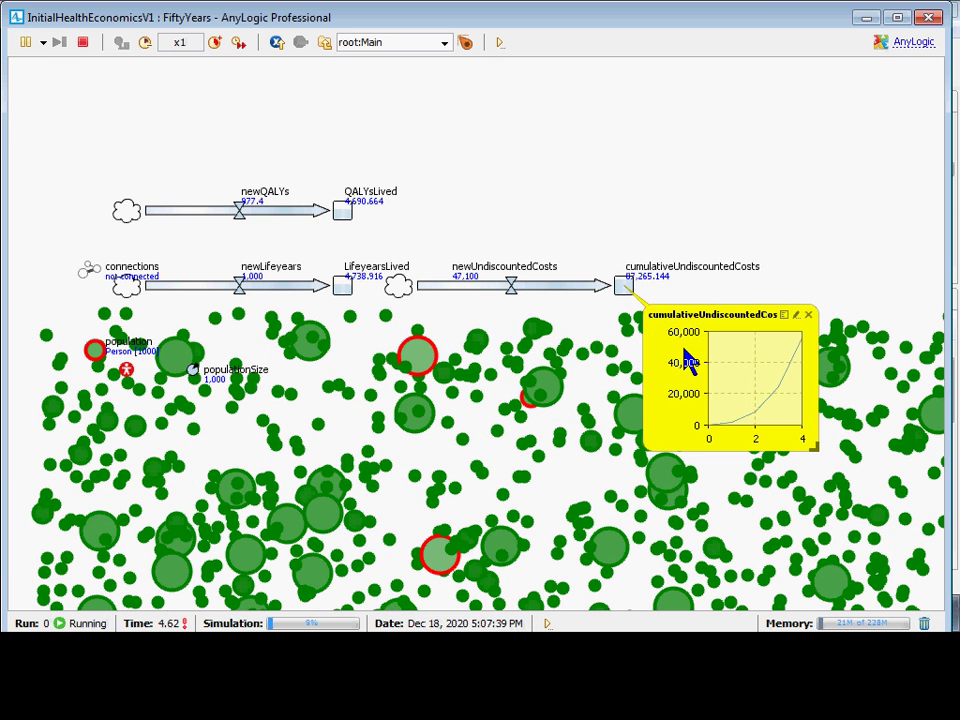
{"action": "left_click", "coordinate": [25, 43]}
{"action": "left_click", "coordinate": [25, 43]}
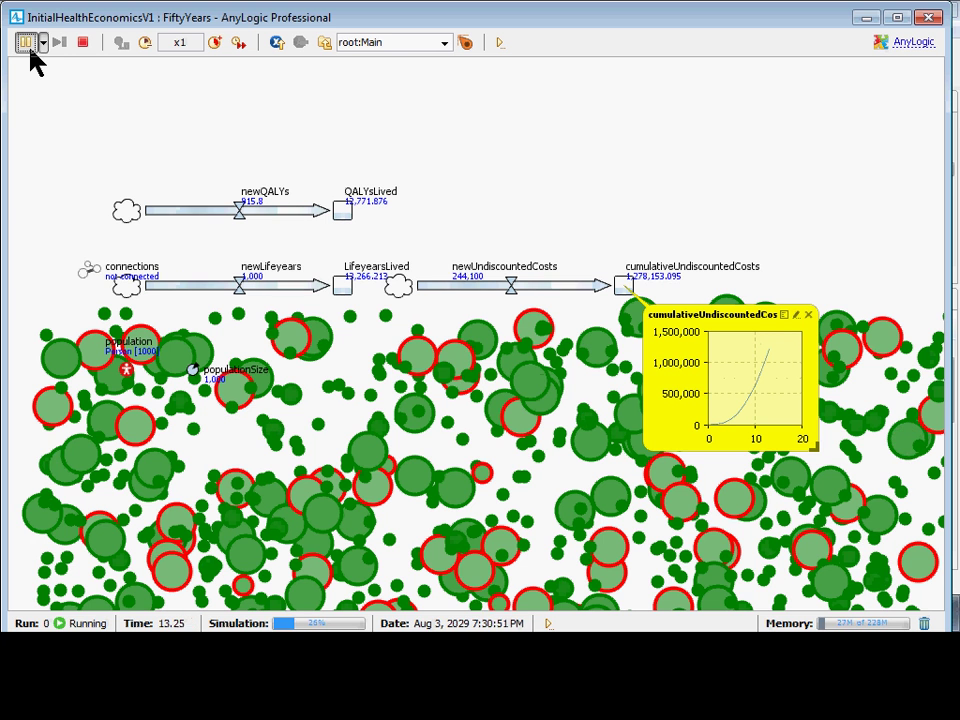
{"action": "left_click", "coordinate": [25, 43]}
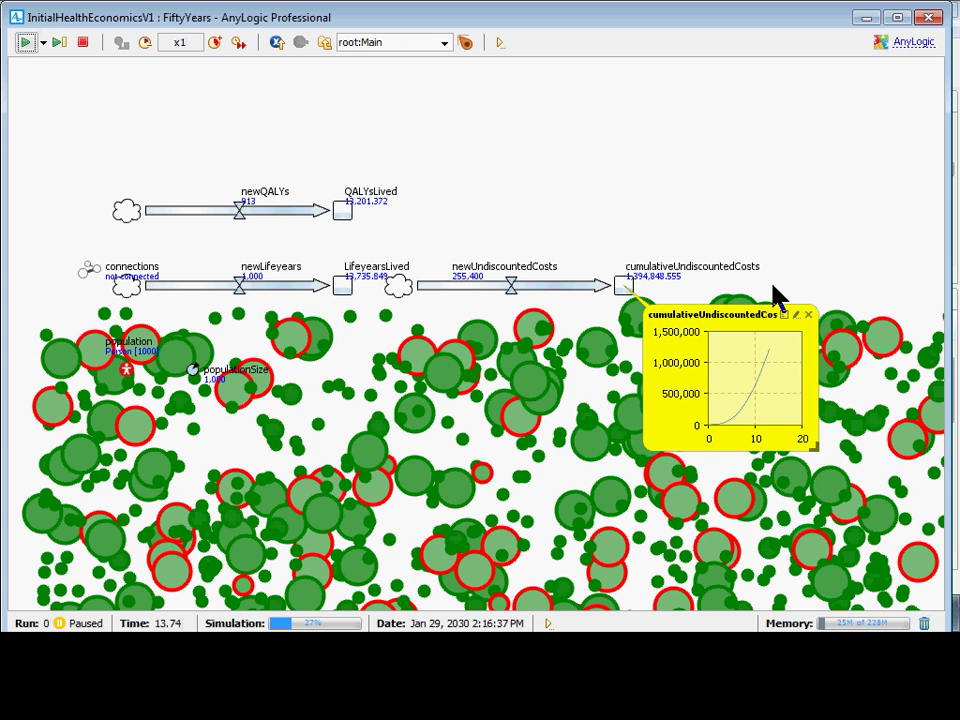
{"action": "left_click", "coordinate": [929, 17]}
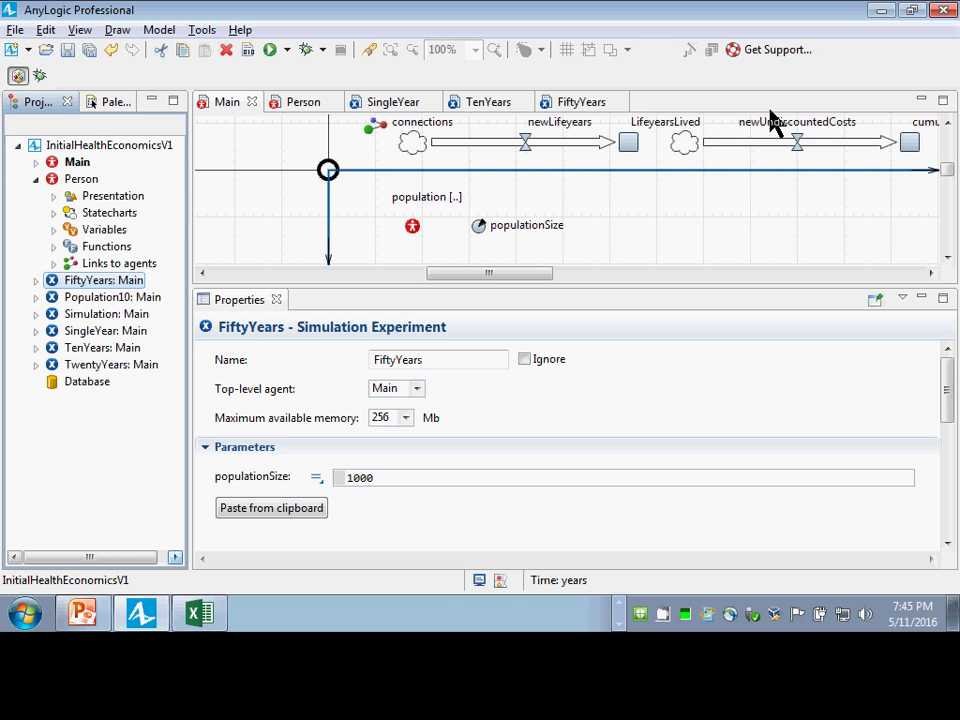
Add a new stock to Main directly above the cumulativeUndiscountedCosts stock
{"action": "scroll", "coordinate": [752, 228], "scroll_direction": "up", "scroll_amount": 1}
{"action": "scroll", "coordinate": [660, 235], "scroll_direction": "up", "scroll_amount": 2}
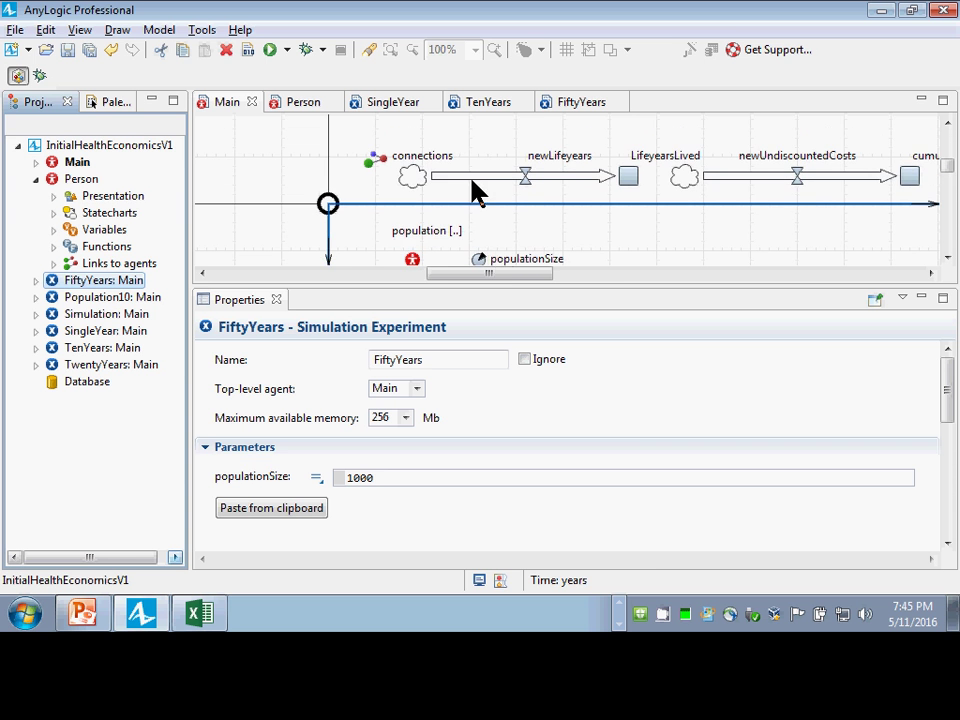
{"action": "left_click_drag", "start_coordinate": [514, 273], "coordinate": [584, 293]}
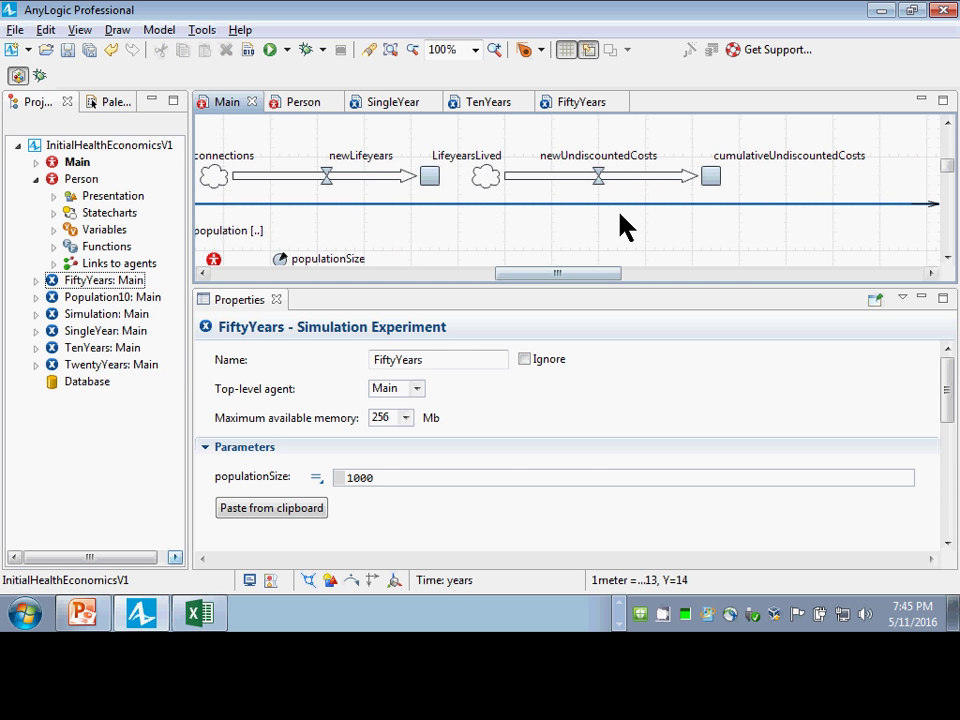
{"action": "left_click", "coordinate": [97, 104]}
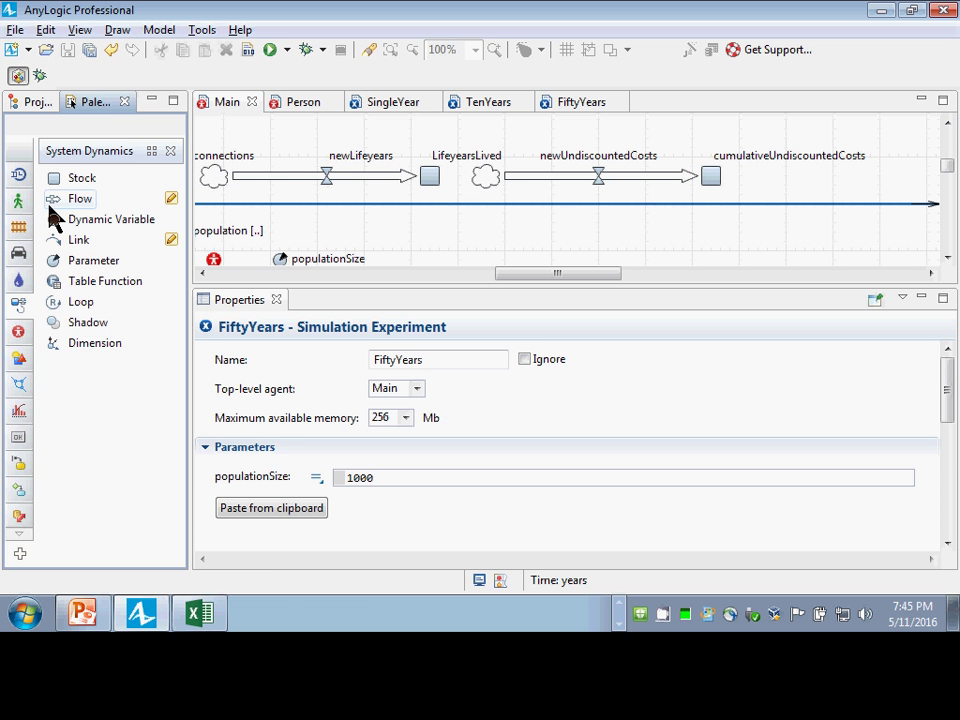
{"action": "left_click_drag", "start_coordinate": [135, 195], "coordinate": [713, 124]}
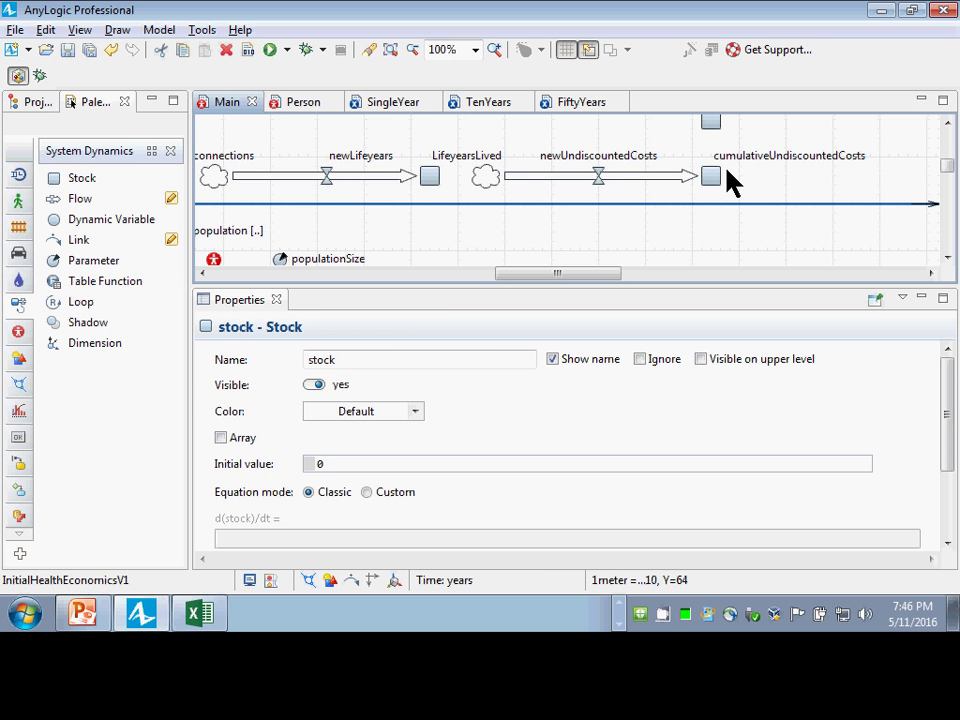
{"action": "scroll", "coordinate": [714, 178], "scroll_direction": "up", "scroll_amount": 2}
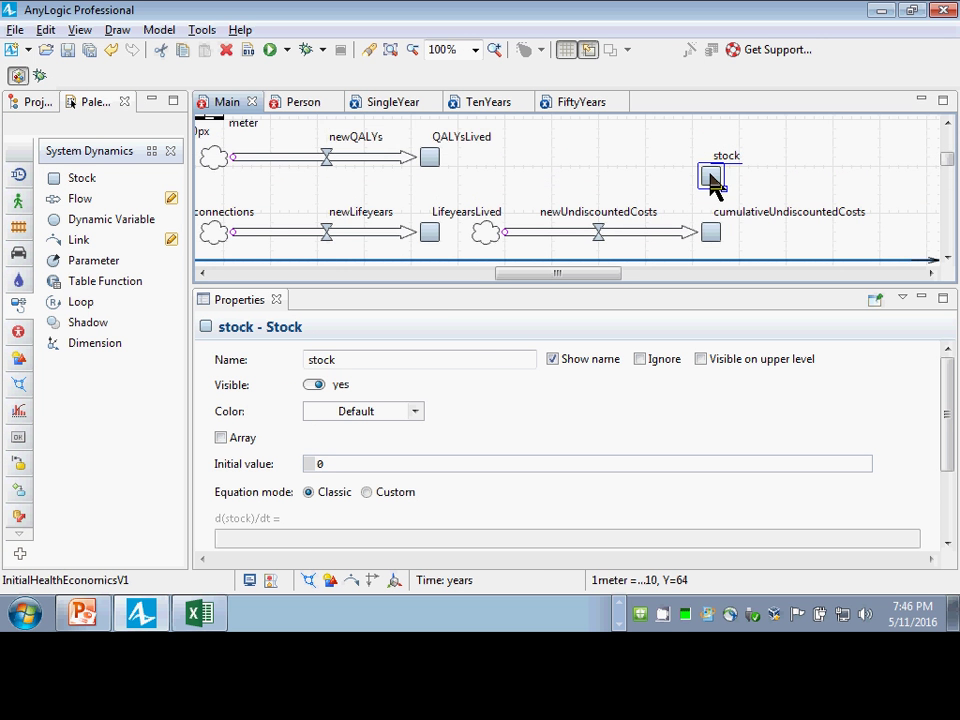
Rename the new stock as cumulativeDiscountedCosts and move it slightly higher above the cumulativeUndiscountedCosts stock
{"action": "double_click", "coordinate": [481, 364]}
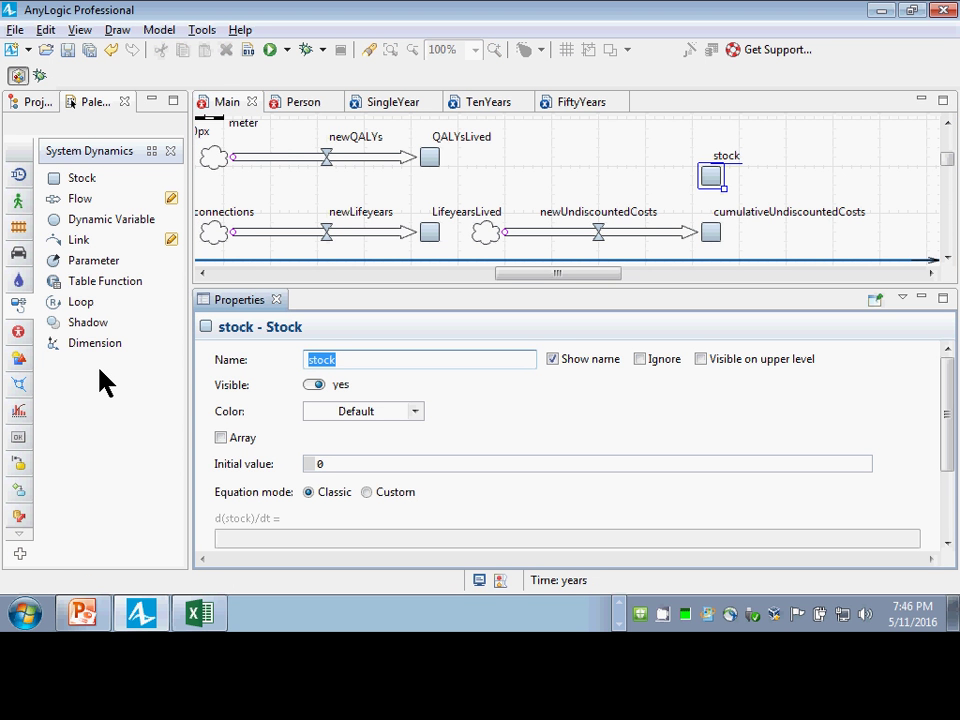
{"action": "type", "text": "cumulativeDiscou"}
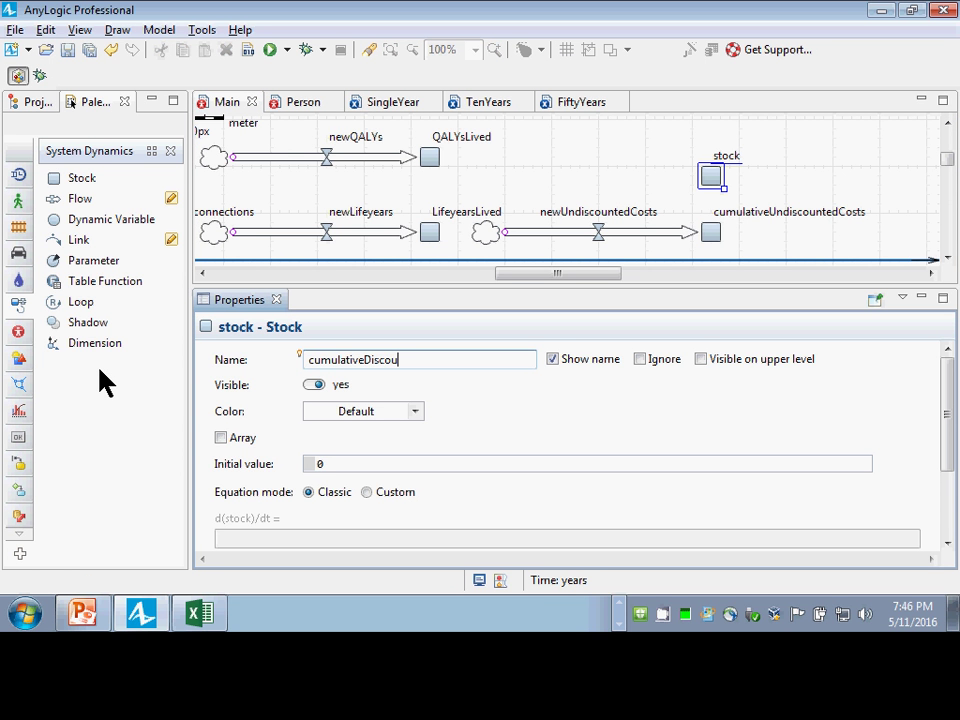
{"action": "type", "text": "ntedCosts"}
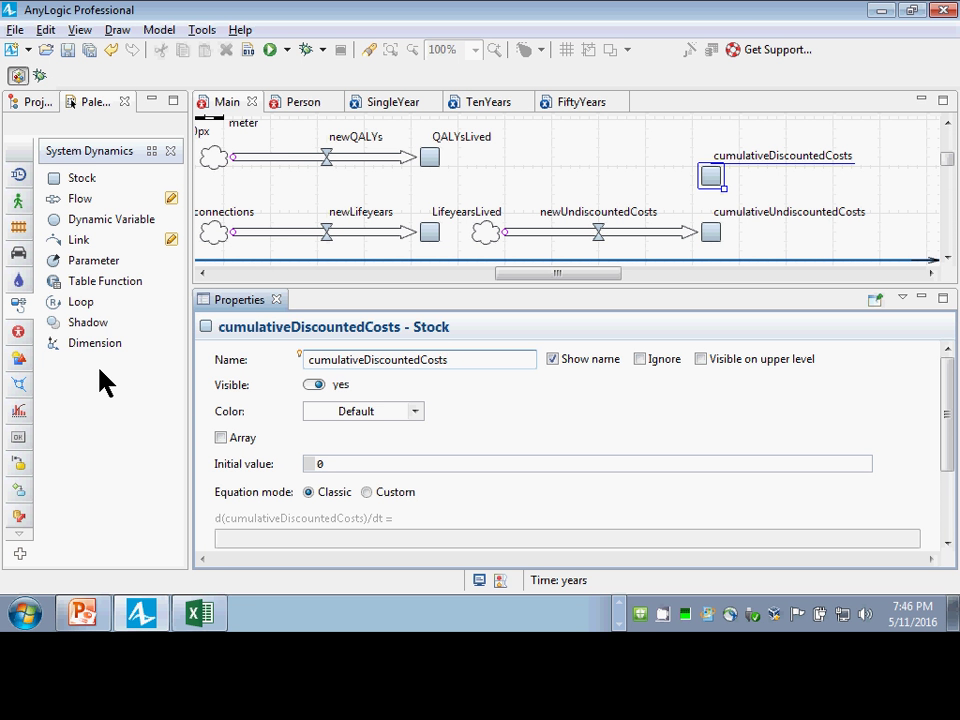
{"action": "left_click_drag", "start_coordinate": [710, 178], "coordinate": [706, 148]}
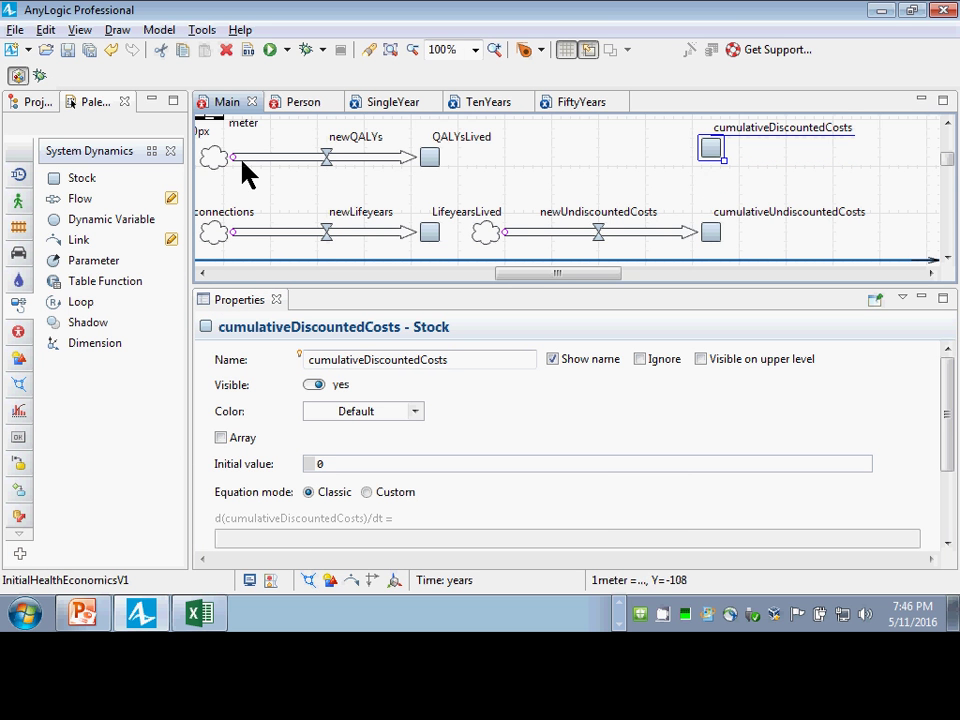
Add an inflow named newDiscountedCosts from a cloud into the cumulativeDiscountedCosts stock
{"action": "left_click_drag", "start_coordinate": [50, 200], "coordinate": [516, 141]}
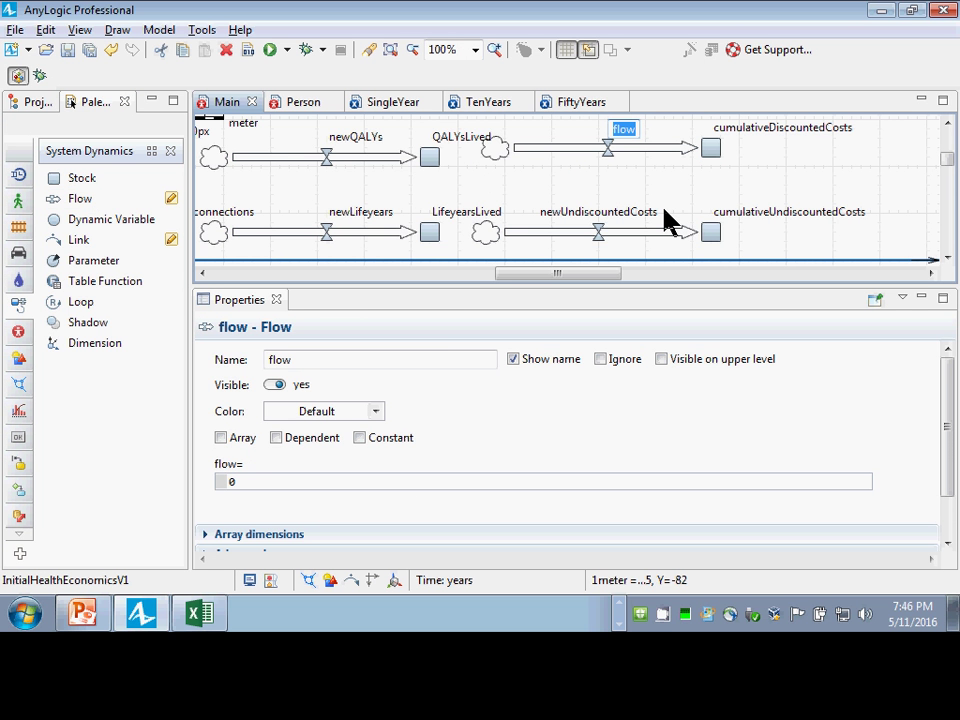
{"action": "type", "text": "newD"}
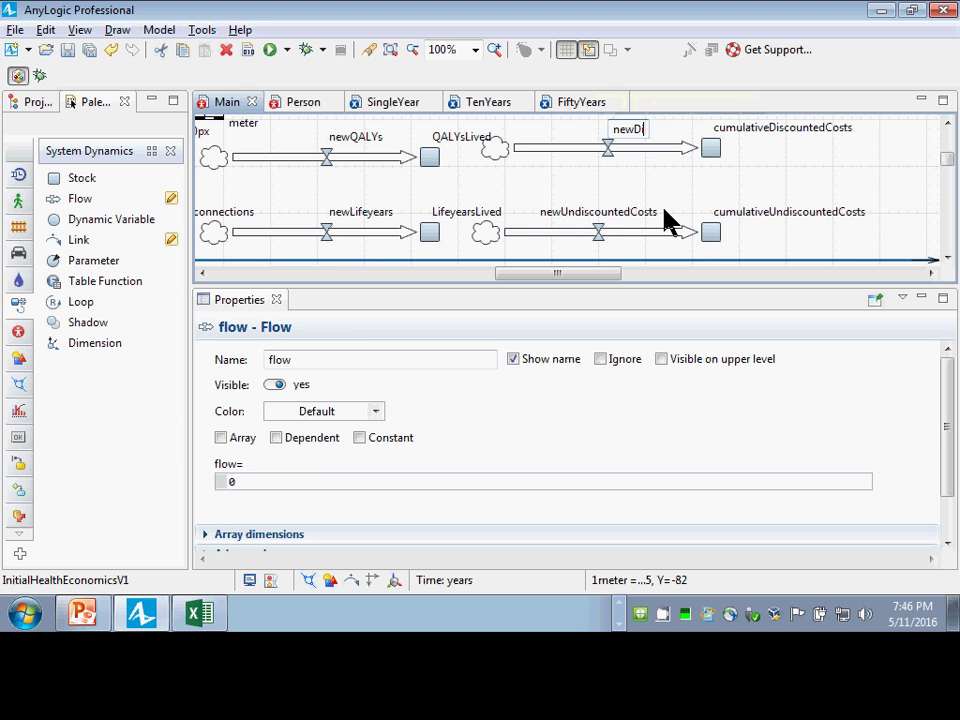
{"action": "type", "text": "iscountedCosts"}
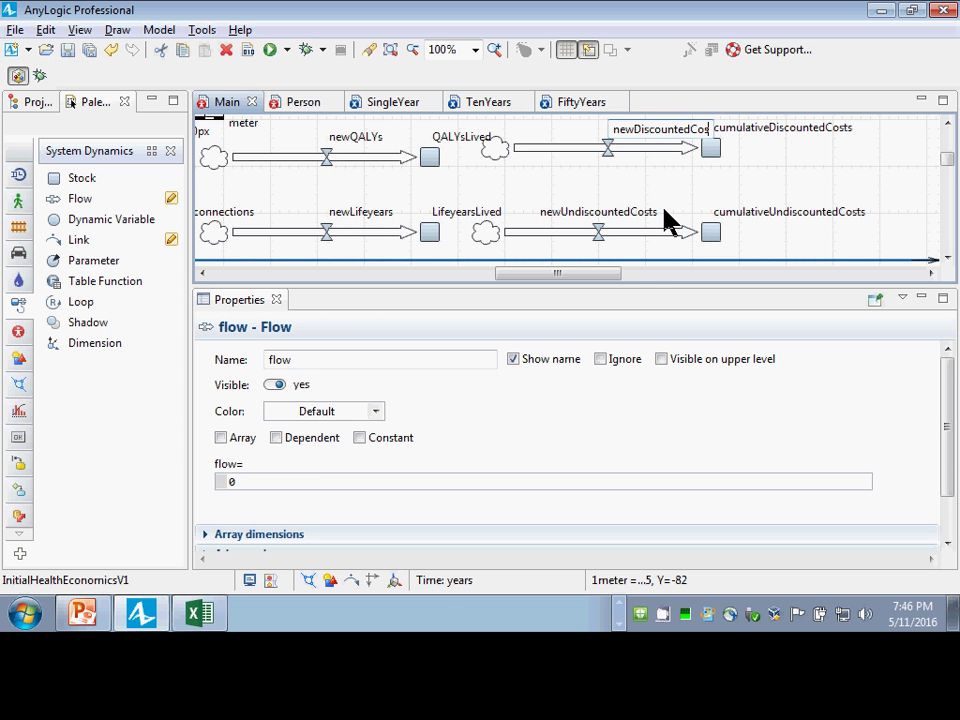
{"action": "key", "text": "Return"}
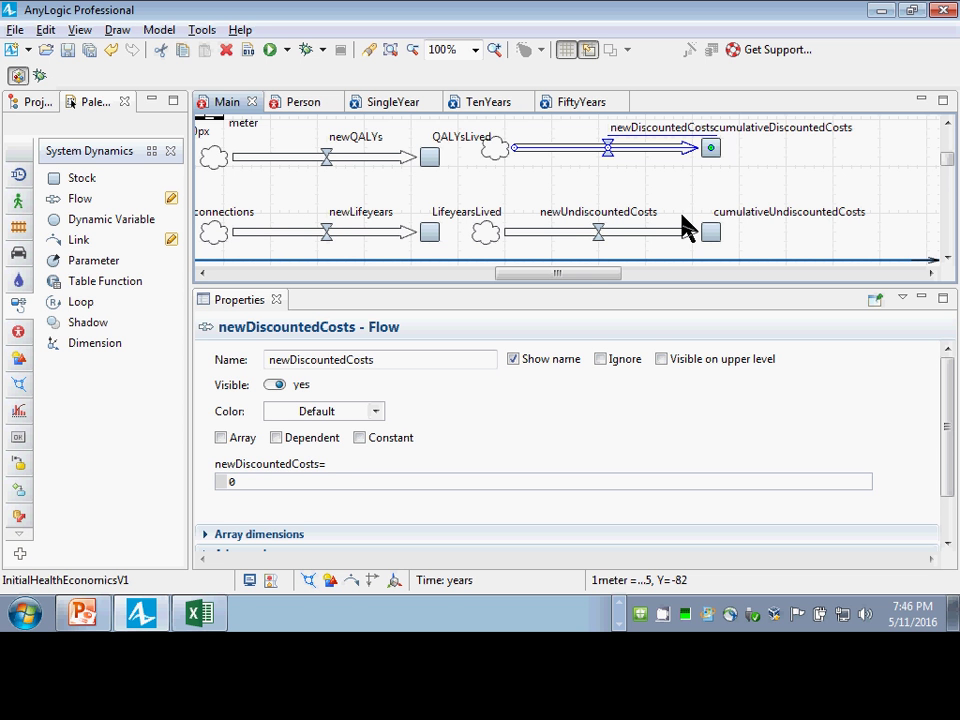
Add a dynamic variable named totalCostsAcrossPopulation between the newDiscountedCosts and newUndiscountedCosts flows
{"action": "left_click_drag", "start_coordinate": [55, 220], "coordinate": [589, 198]}
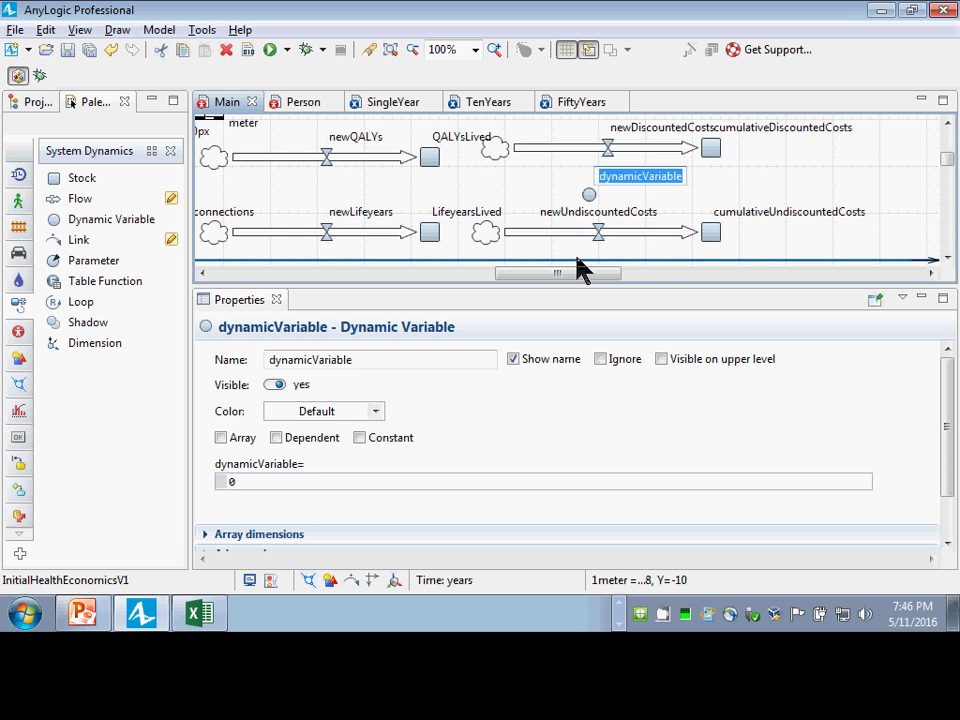
{"action": "type", "text": "tot"}
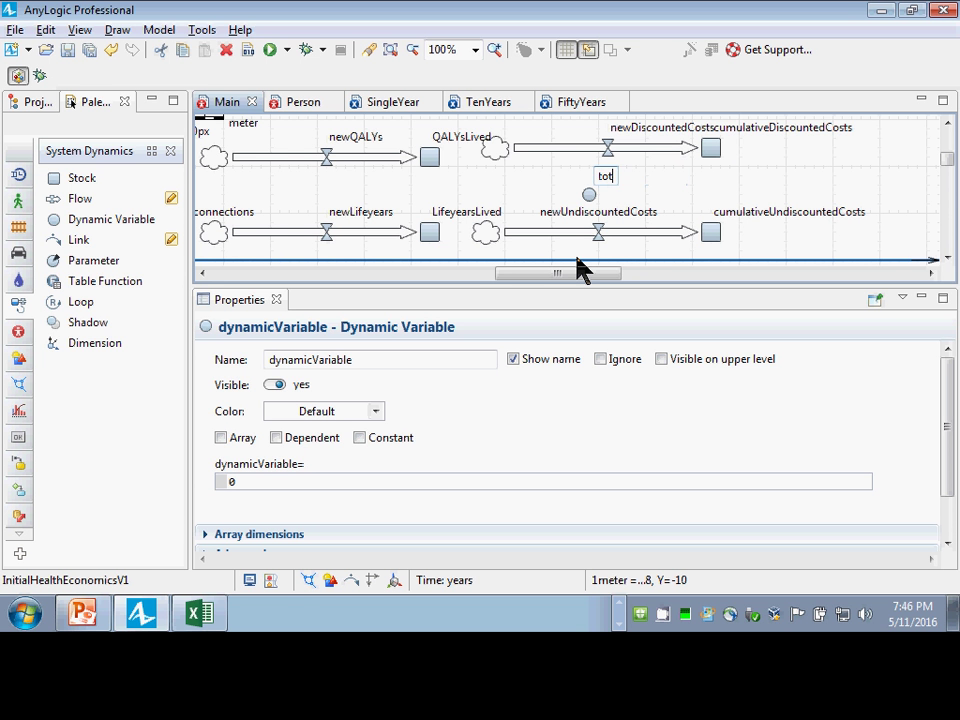
{"action": "type", "text": "alCostsAc"}
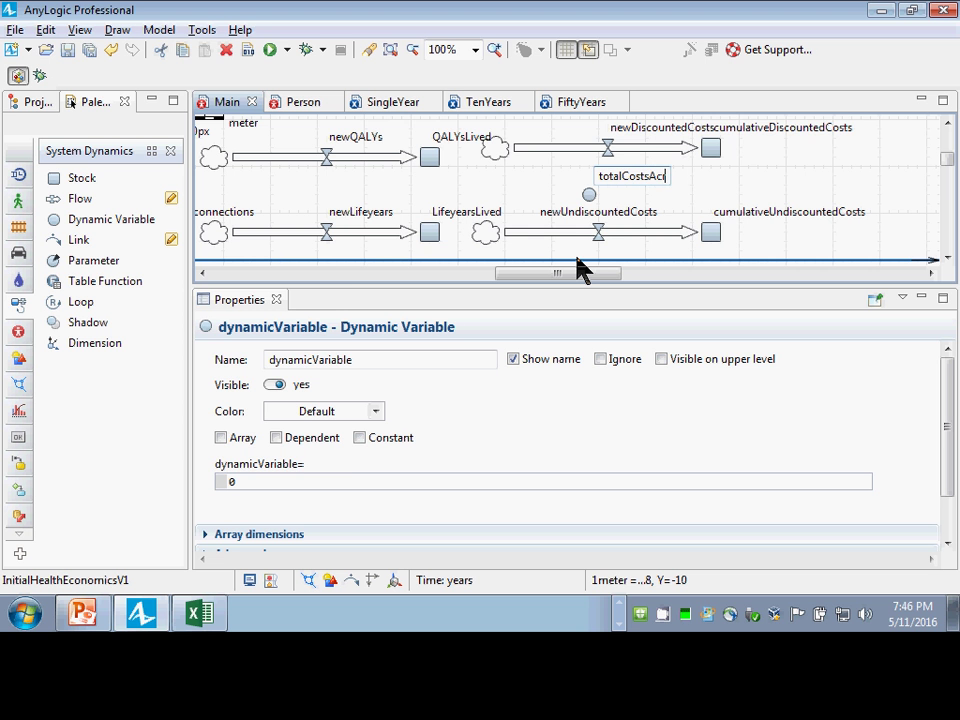
{"action": "type", "text": "rossPopulation"}
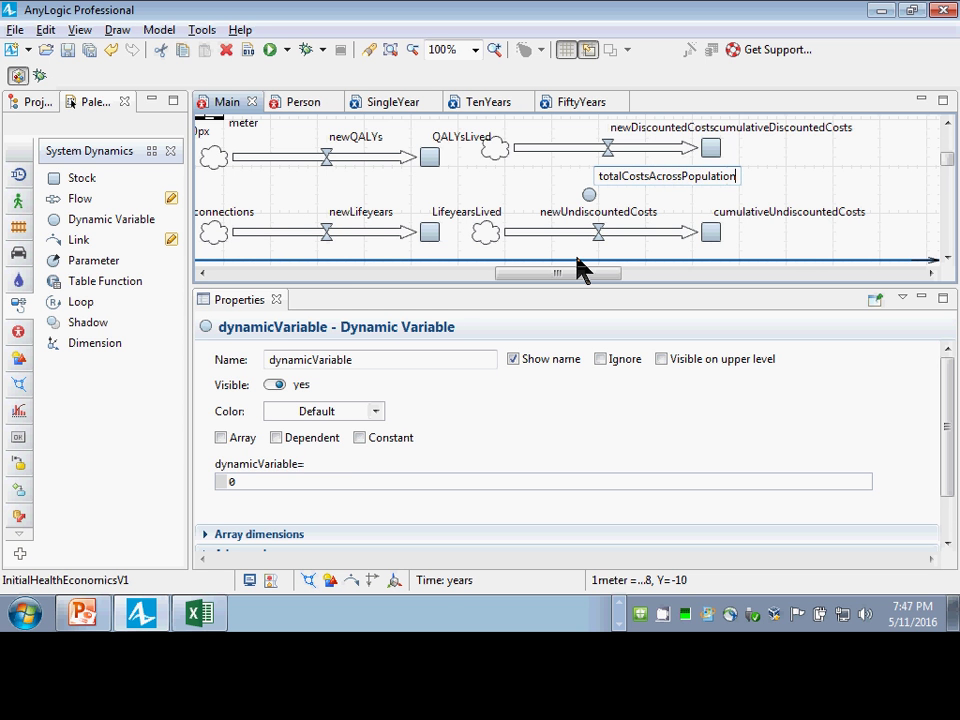
{"action": "key", "text": "Return"}
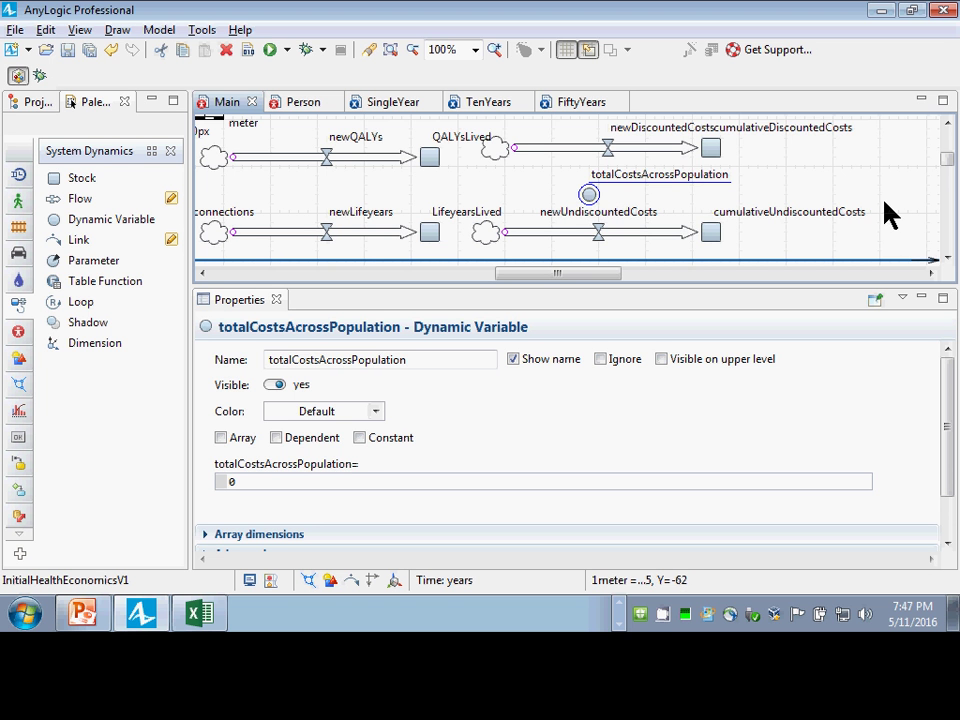
Shift the discounted costs flow and stock upward together, and move totalCostsAcrossPopulation directly above the newUndiscountedCosts valve
{"action": "left_click_drag", "start_coordinate": [884, 204], "coordinate": [461, 84]}
{"action": "key", "text": "Up"}
{"action": "key", "text": "Up"}
{"action": "key", "text": "Up"}
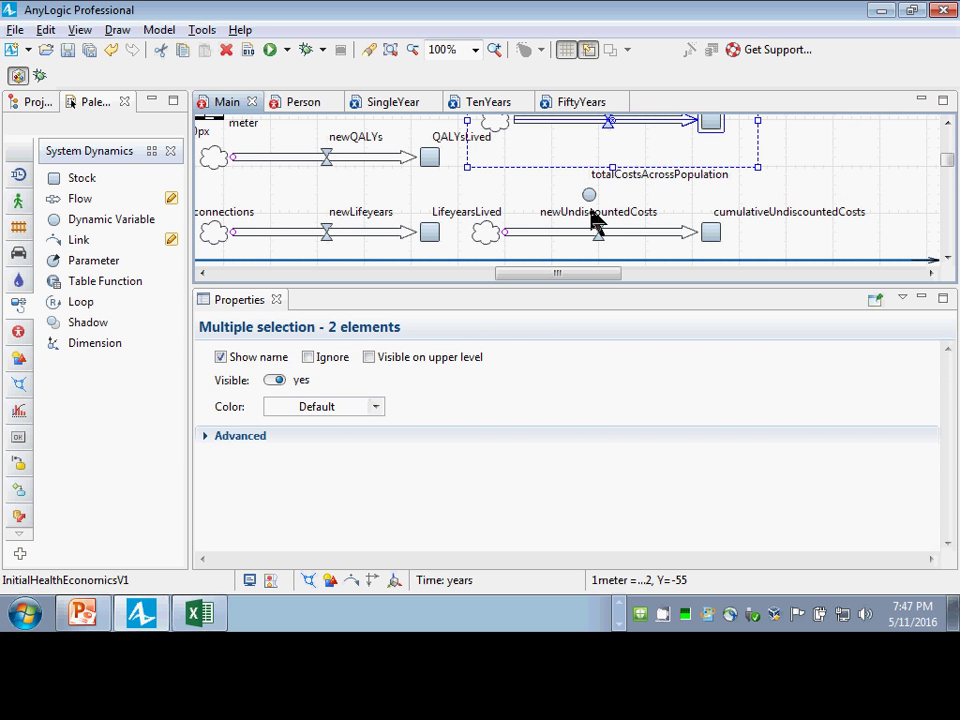
{"action": "key", "text": "Up"}
{"action": "mouse_move", "coordinate": [589, 197]}
{"action": "left_mouse_down"}
{"action": "mouse_move", "coordinate": [592, 168]}
{"action": "mouse_move", "coordinate": [597, 178]}
{"action": "left_mouse_up"}
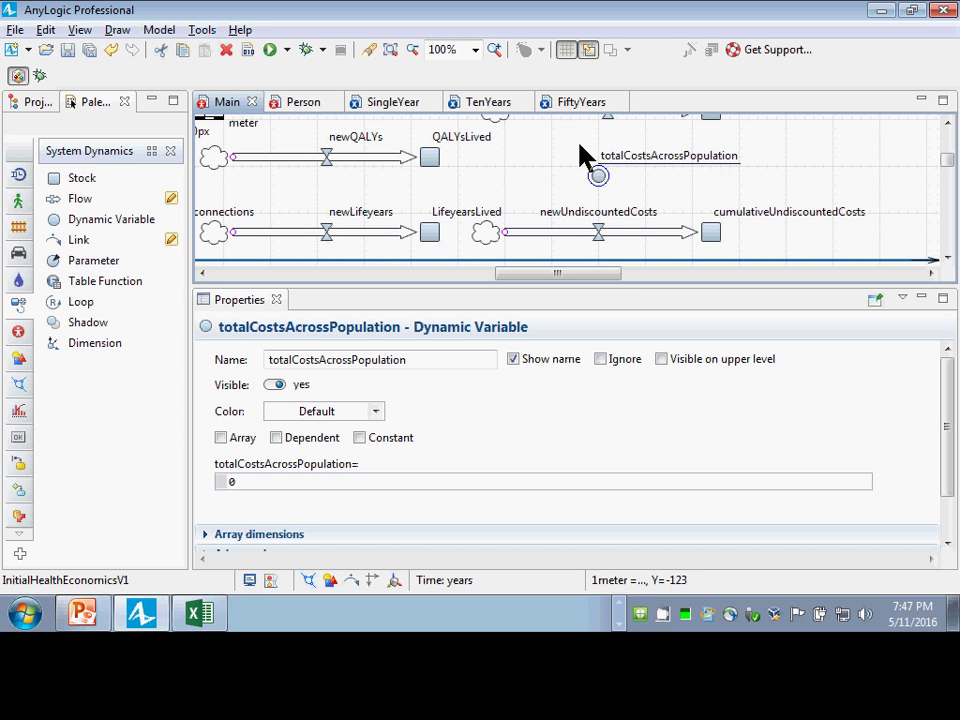
Move the formula this.population.totalCosts() out of the newUndiscountedCosts flow and into the totalCostsAcrossPopulation variable
{"action": "left_click", "coordinate": [597, 231]}
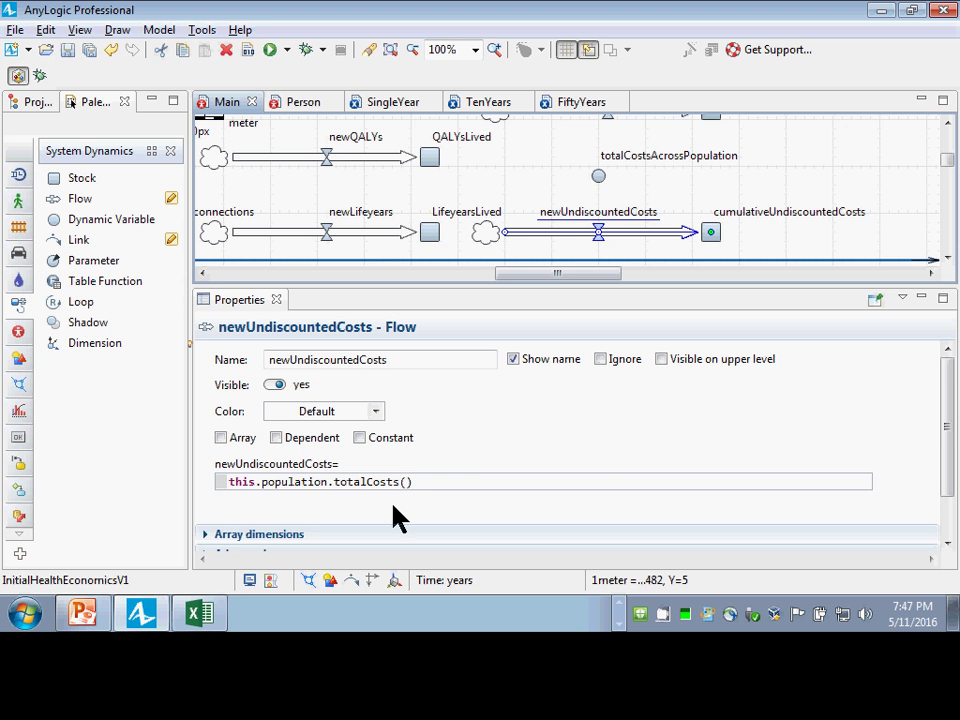
{"action": "left_click_drag", "start_coordinate": [430, 487], "coordinate": [218, 495]}
{"action": "key", "text": "ctrl+c"}
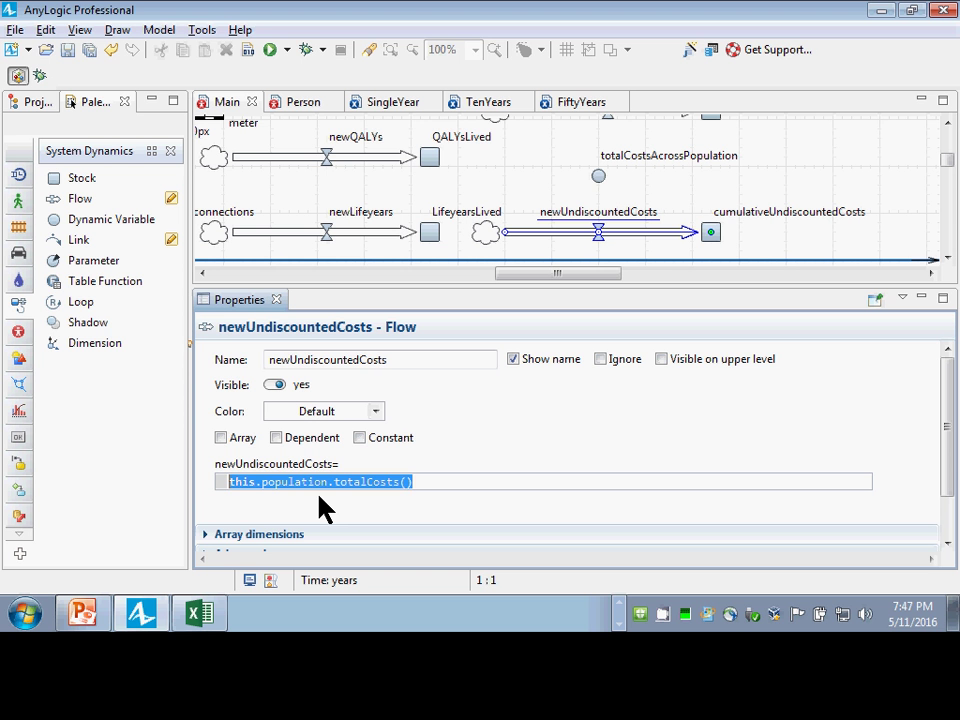
{"action": "key", "text": "Delete"}
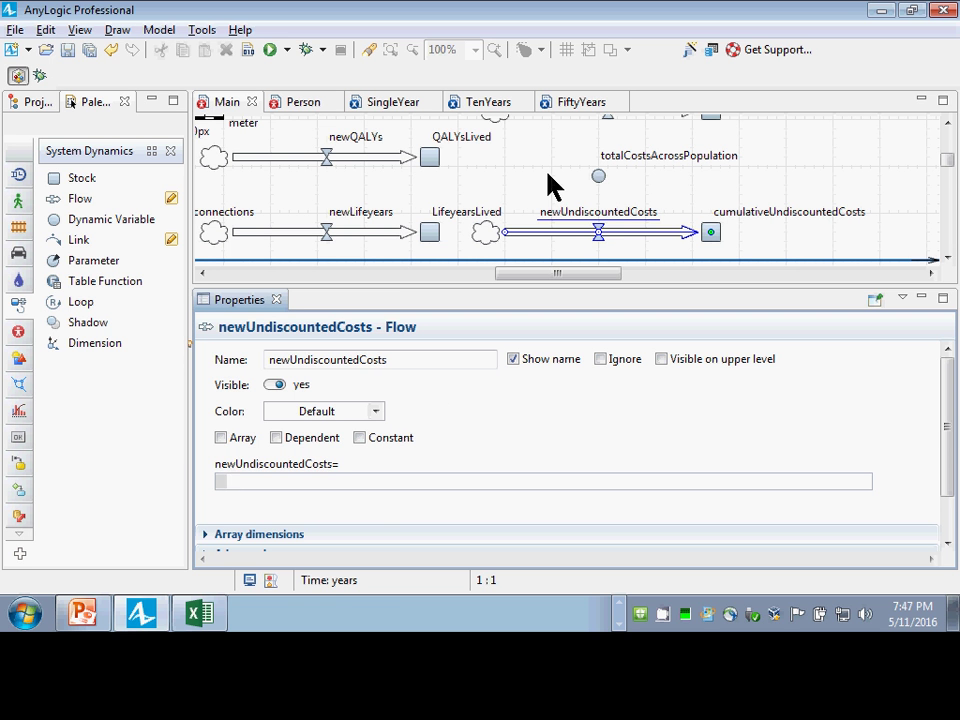
{"action": "left_click", "coordinate": [597, 179]}
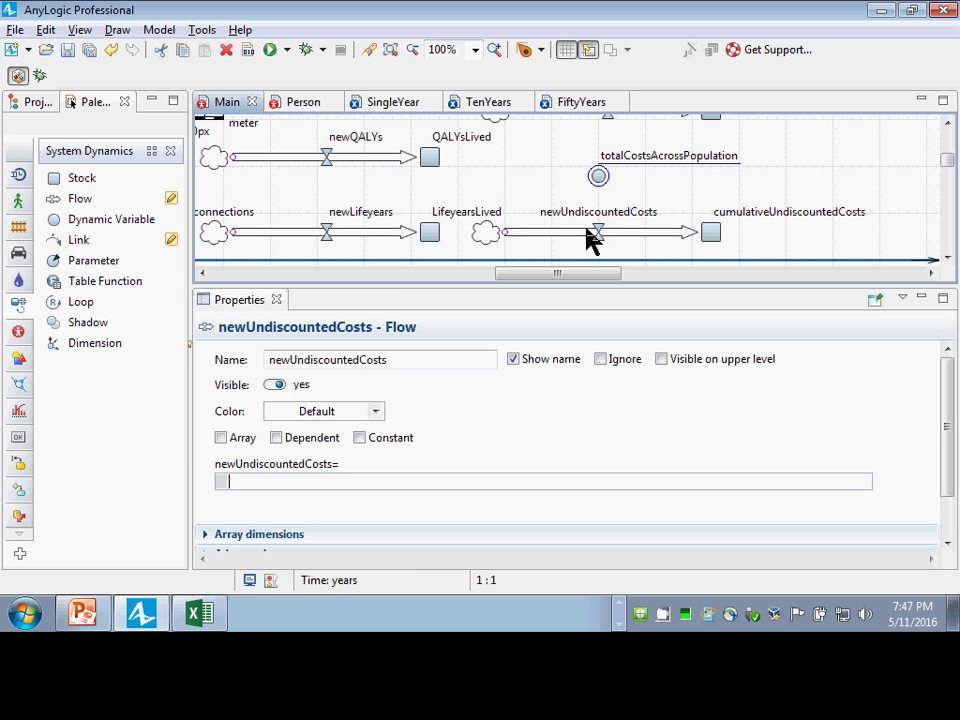
{"action": "left_click", "coordinate": [230, 481]}
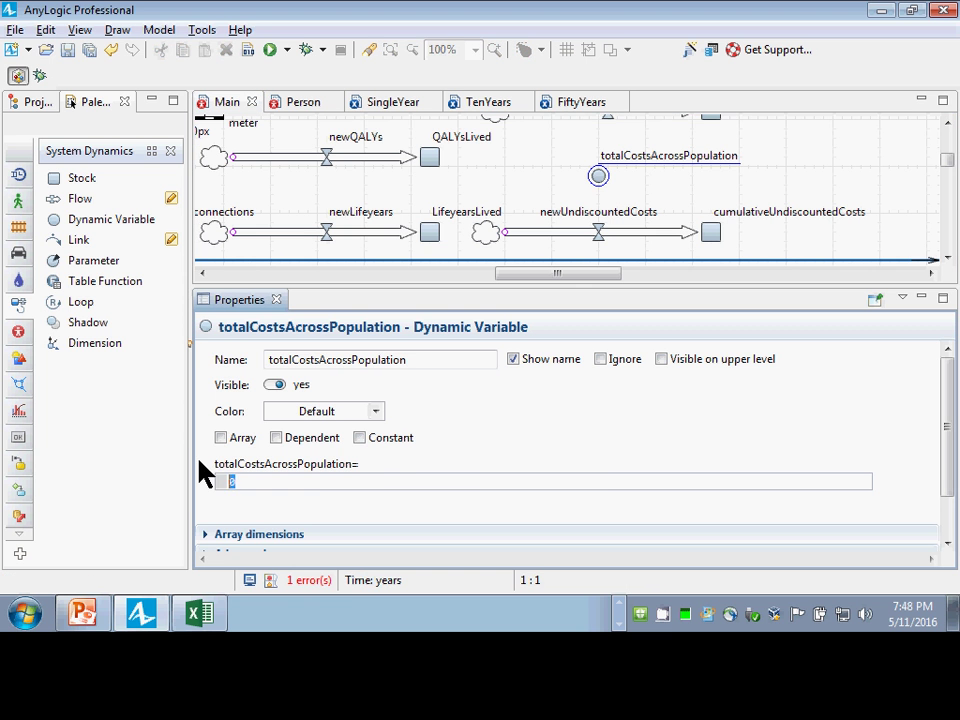
{"action": "key", "text": "ctrl+v"}
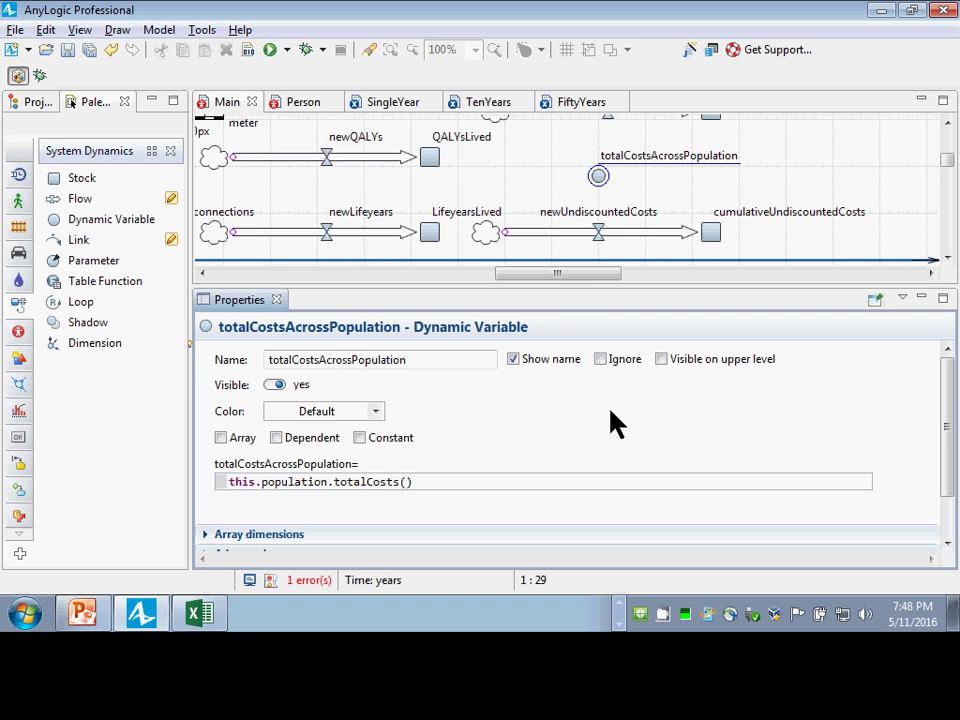
Draw a link from the totalCostsAcrossPopulation variable to the newDiscountedCosts flow
{"action": "scroll", "coordinate": [570, 188], "scroll_direction": "up", "scroll_amount": 2}
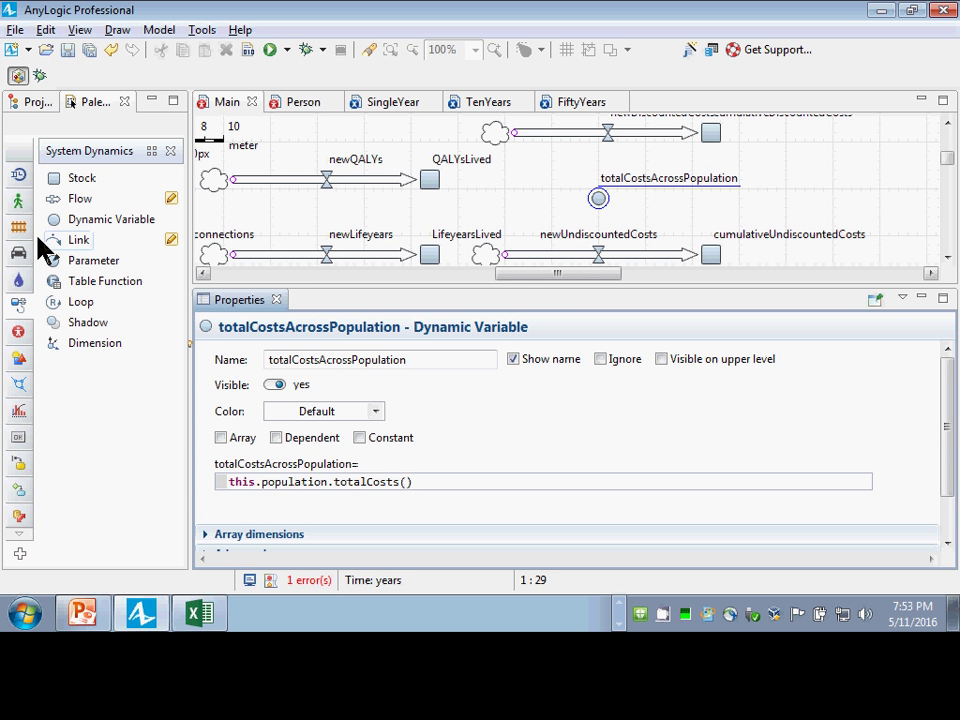
{"action": "left_click", "coordinate": [82, 243]}
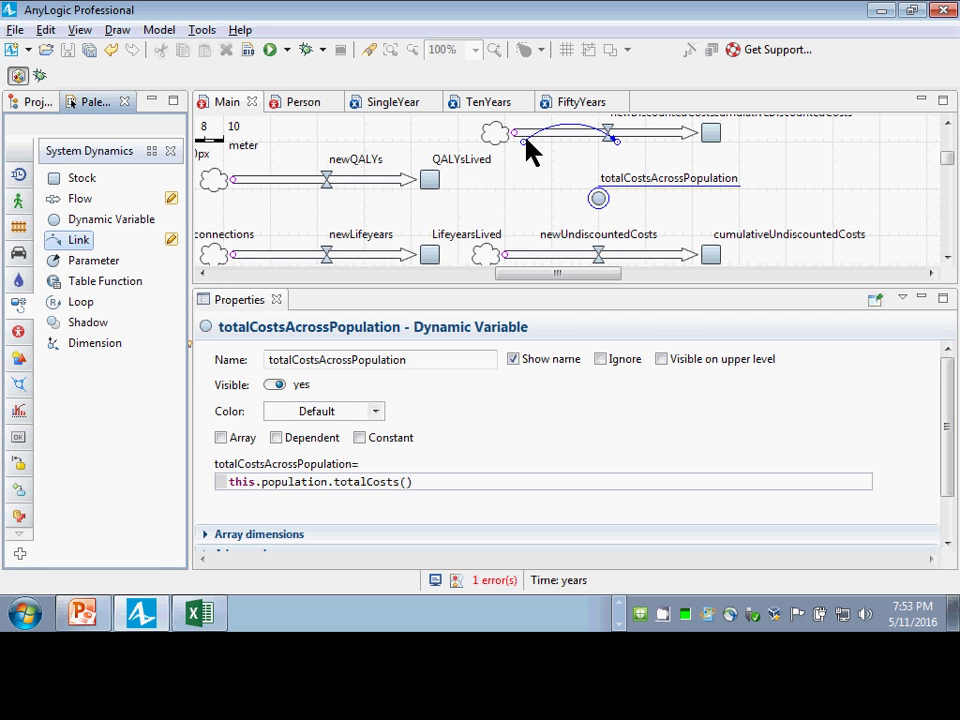
{"action": "left_click", "coordinate": [517, 170]}
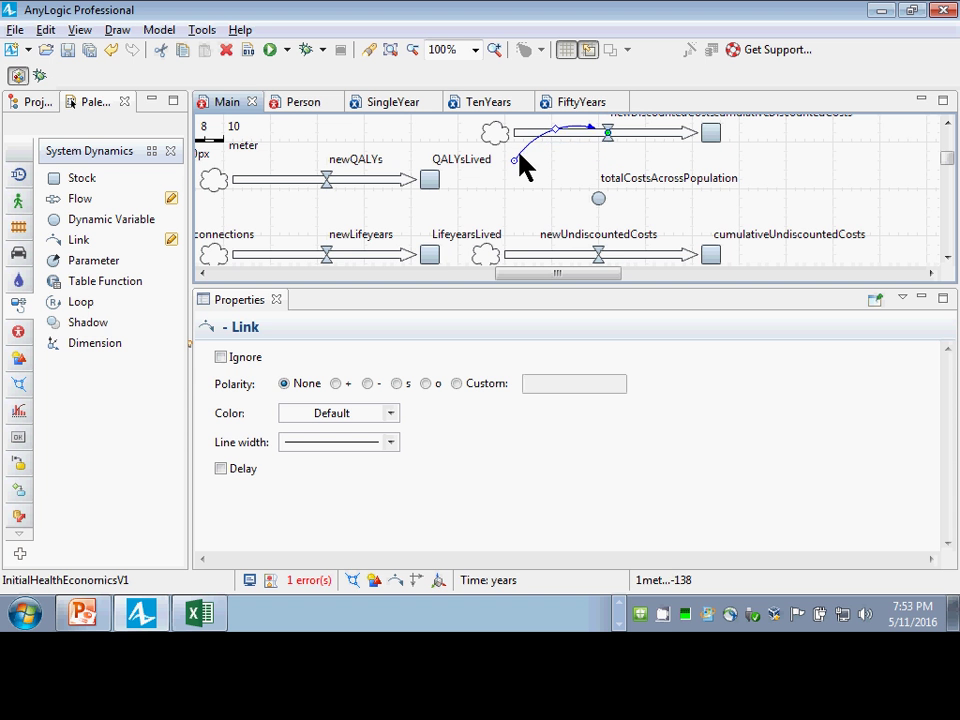
{"action": "left_click_drag", "start_coordinate": [517, 162], "coordinate": [593, 207]}
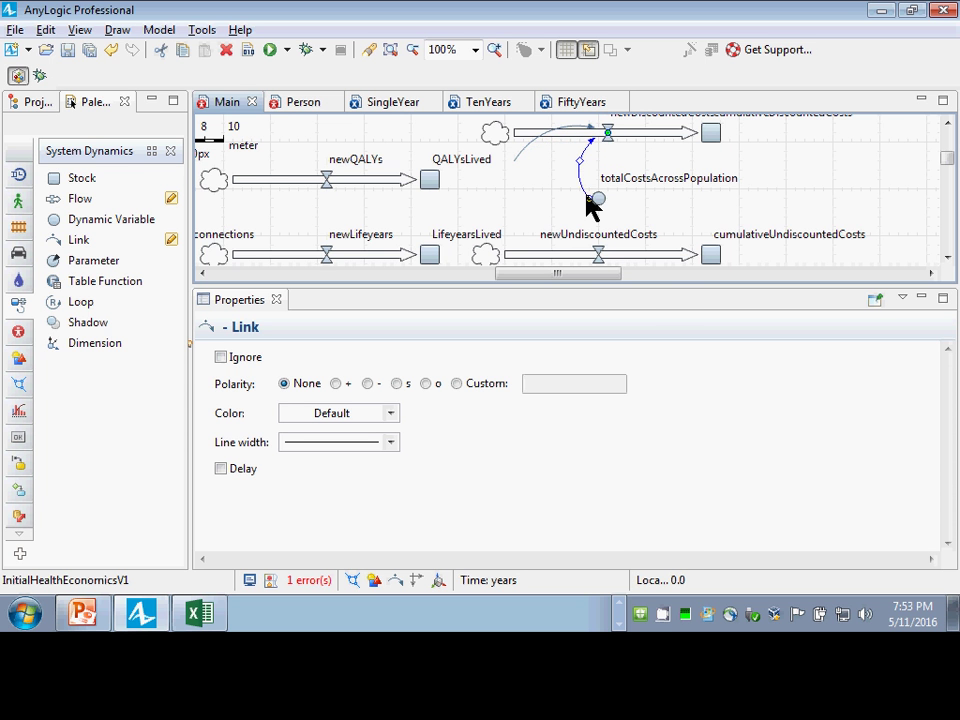
Draw a second link from totalCostsAcrossPopulation to the newUndiscountedCosts flow
{"action": "left_click", "coordinate": [78, 240]}
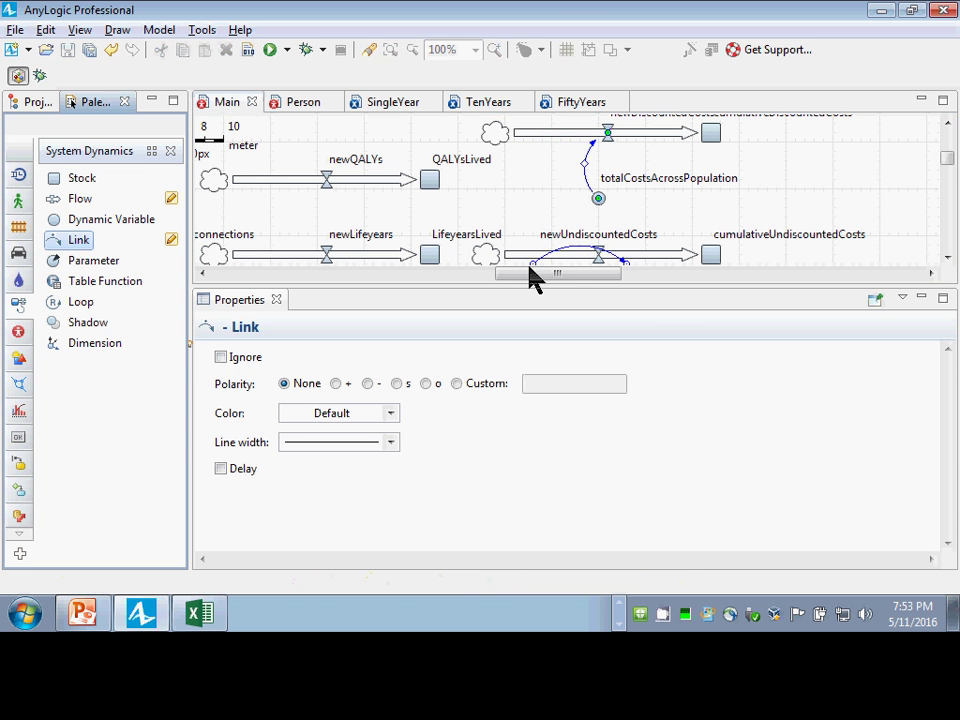
{"action": "left_click", "coordinate": [617, 201]}
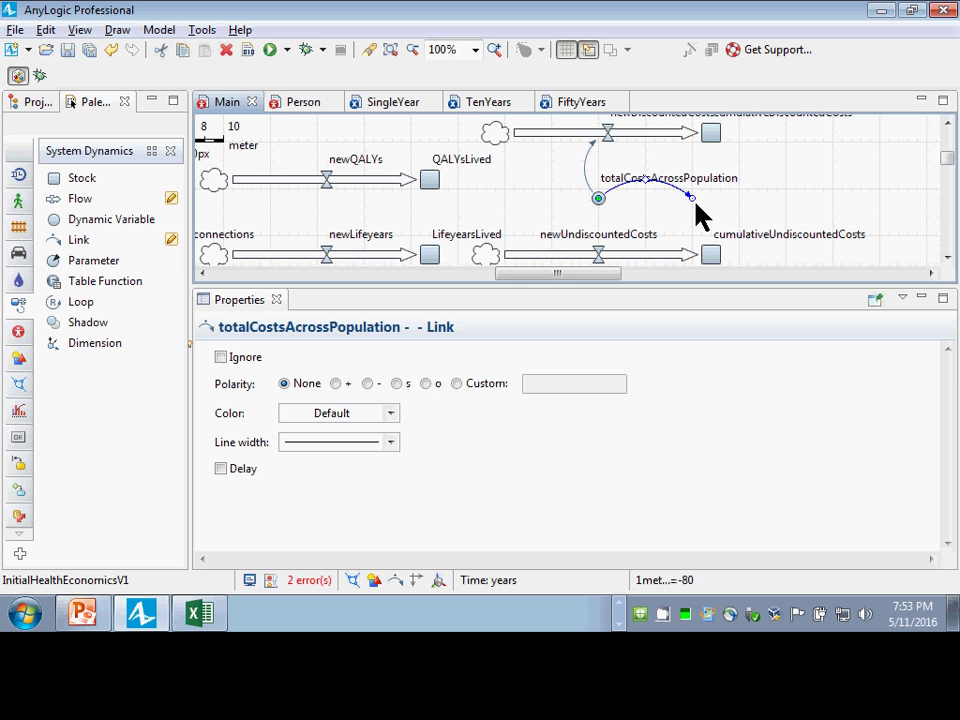
{"action": "left_click", "coordinate": [600, 253]}
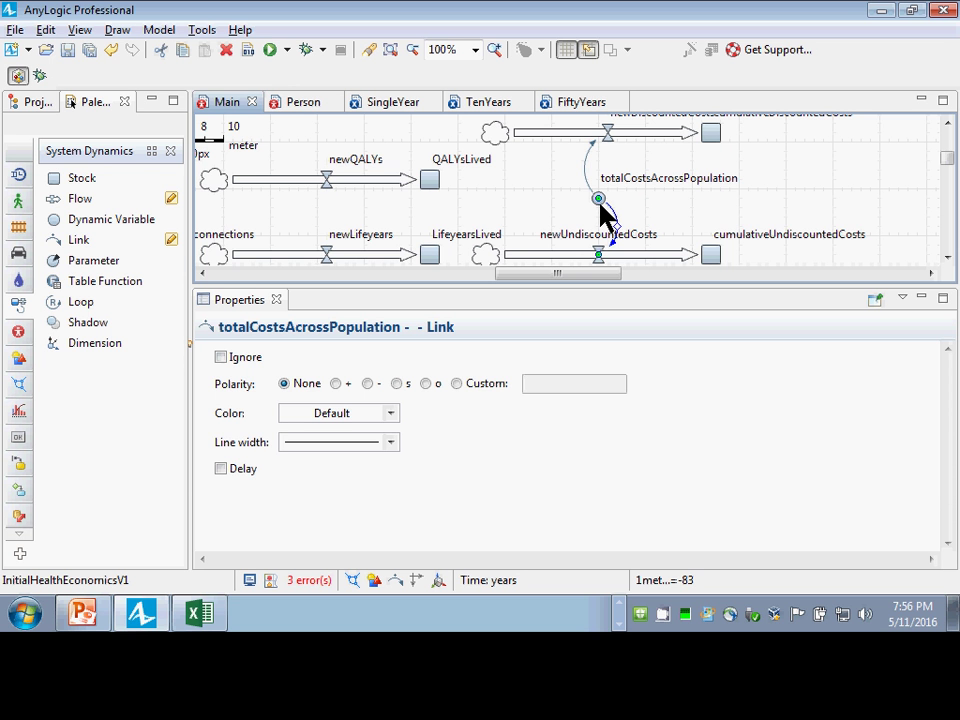
Examine the parts of the totalCostsAcrossPopulation variable's formula in its properties
{"action": "left_click", "coordinate": [599, 204]}
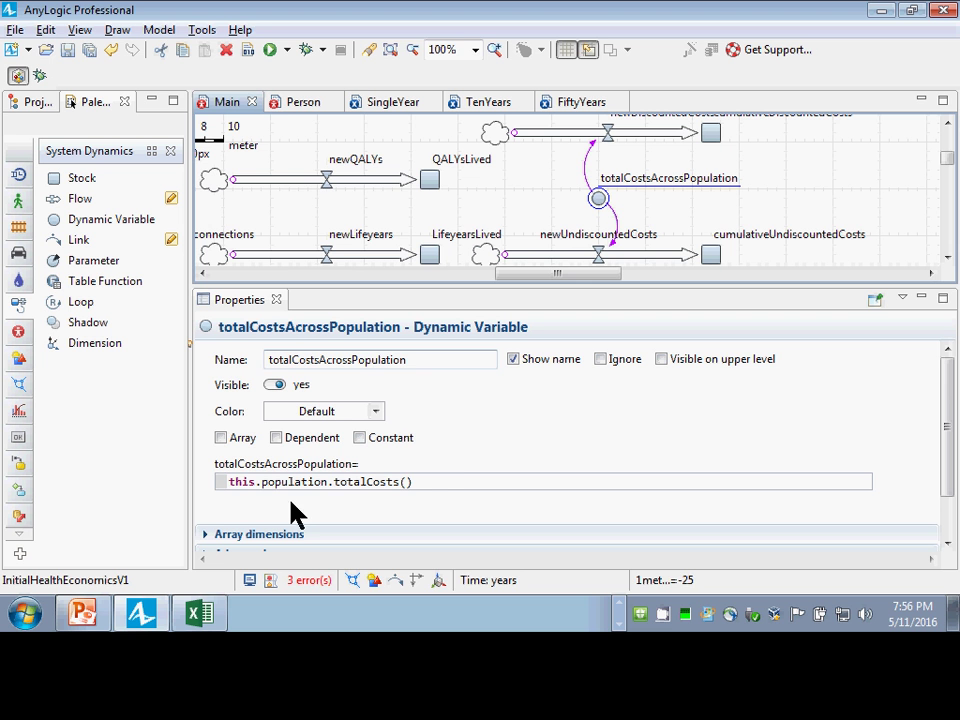
{"action": "left_click_drag", "start_coordinate": [456, 485], "coordinate": [219, 508]}
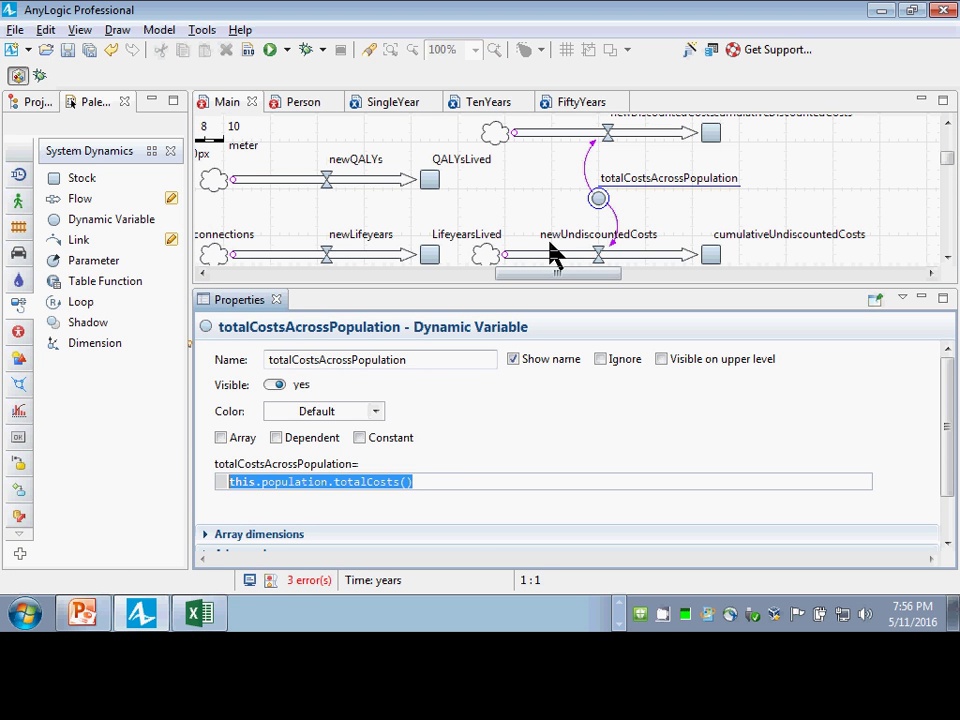
{"action": "left_click", "coordinate": [428, 488]}
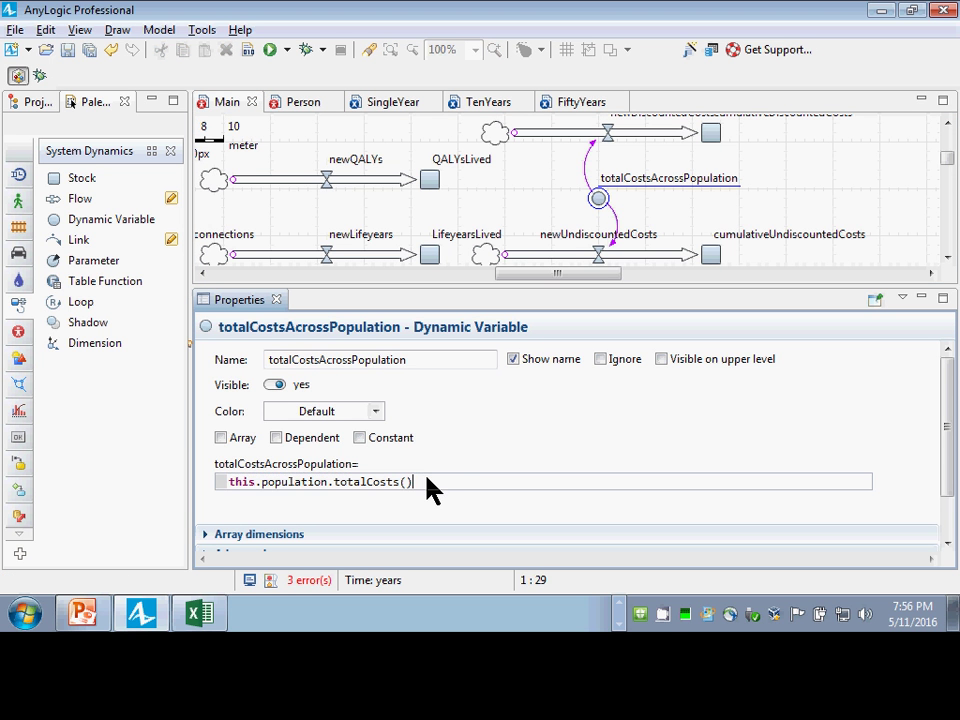
{"action": "left_click_drag", "start_coordinate": [428, 488], "coordinate": [226, 496]}
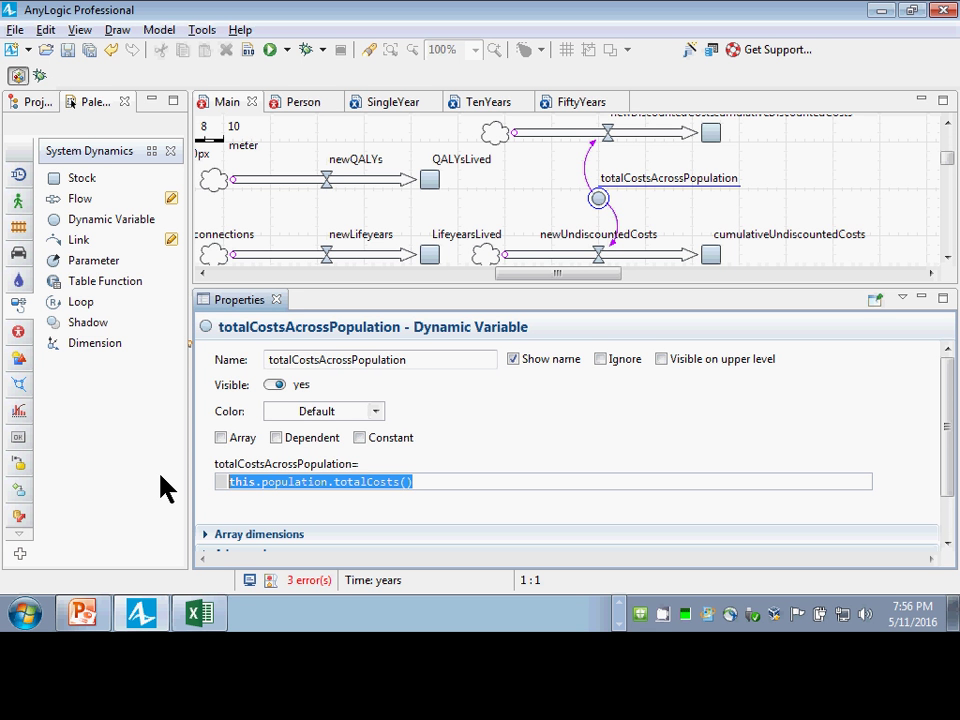
{"action": "key", "text": "ctrl+shift+Right"}
{"action": "key", "text": "ctrl+shift+Right"}
{"action": "key", "text": "ctrl+shift+Right"}
{"action": "key", "text": "ctrl+shift+Right"}
{"action": "key", "text": "ctrl+shift+Right"}
{"action": "key", "text": "ctrl+shift+Right"}
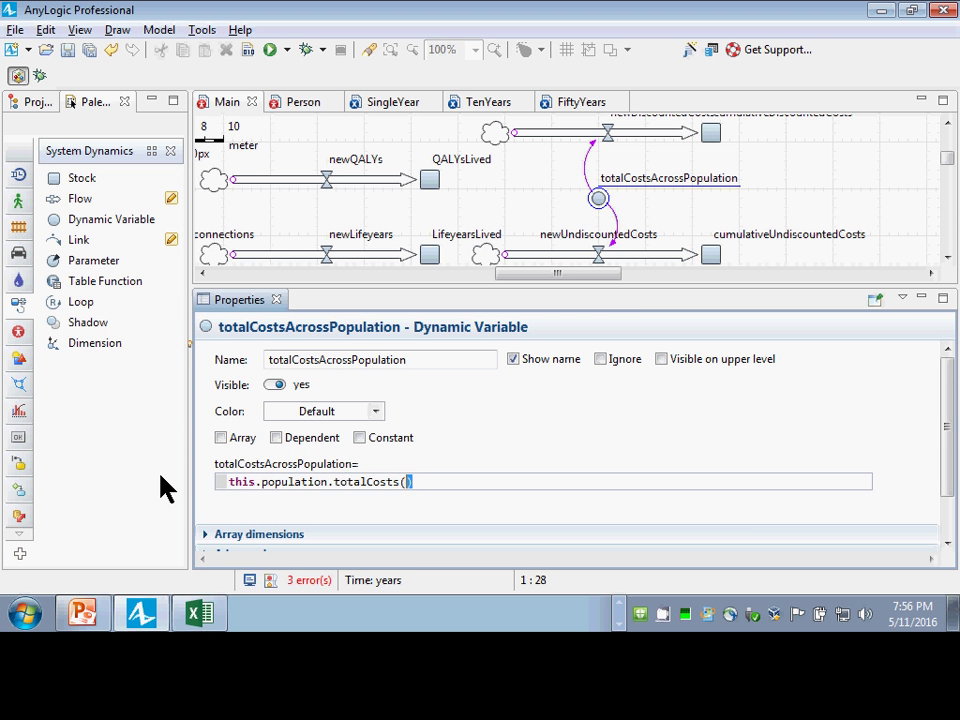
{"action": "key", "text": "ctrl+shift+Left"}
{"action": "key", "text": "ctrl+shift+Left"}
{"action": "key", "text": "ctrl+shift+Left"}
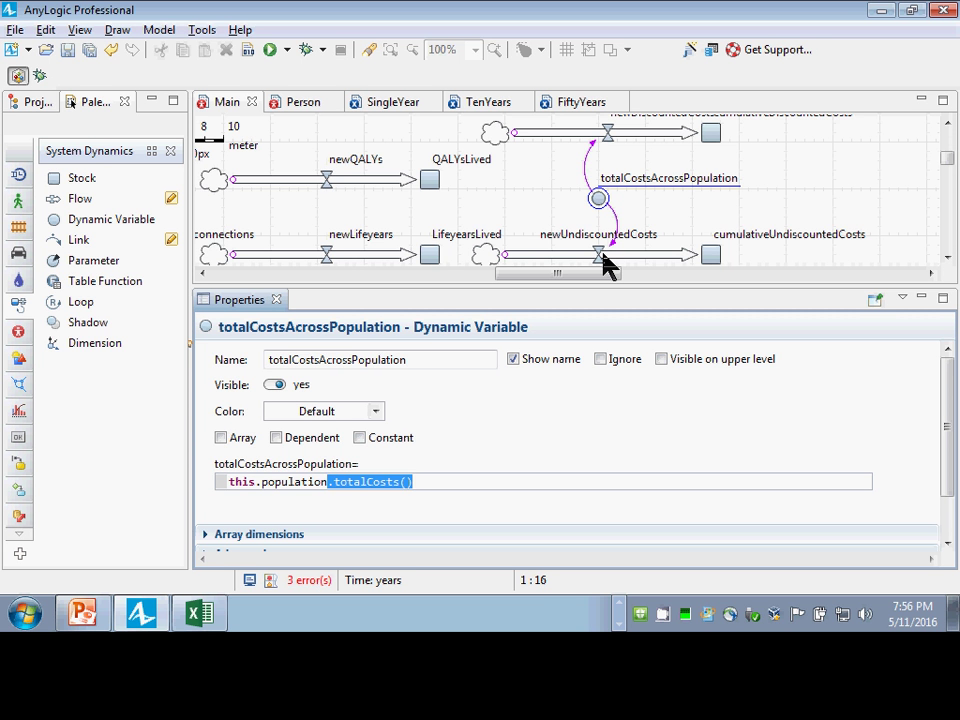
{"action": "key", "text": "ctrl+a"}
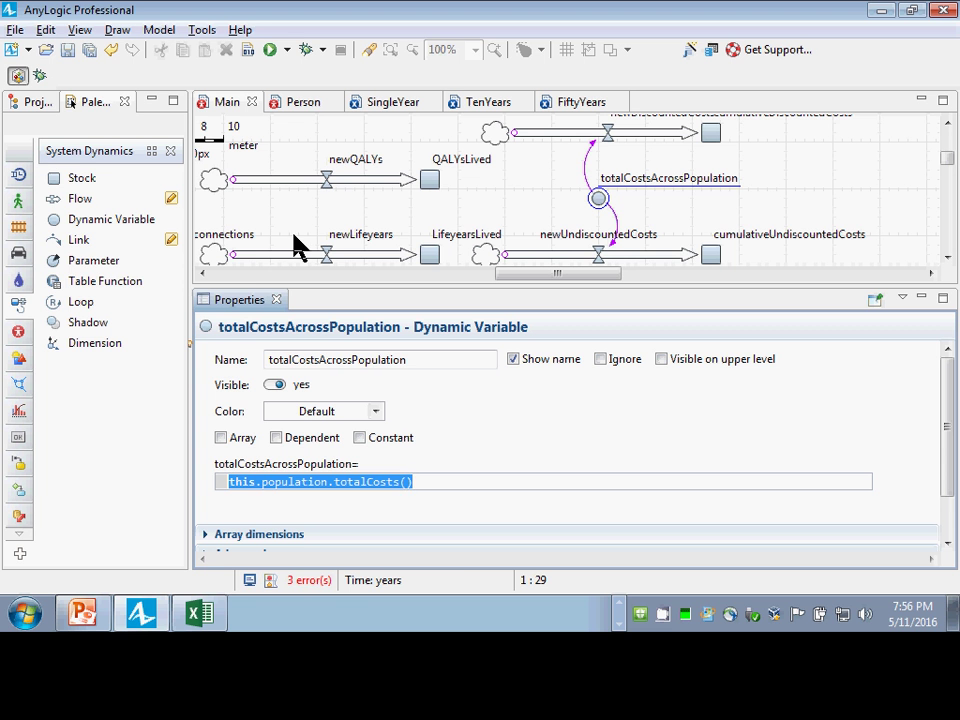
Delete the link running from totalCostsAcrossPopulation to the newUndiscountedCosts flow
{"action": "left_click", "coordinate": [57, 243]}
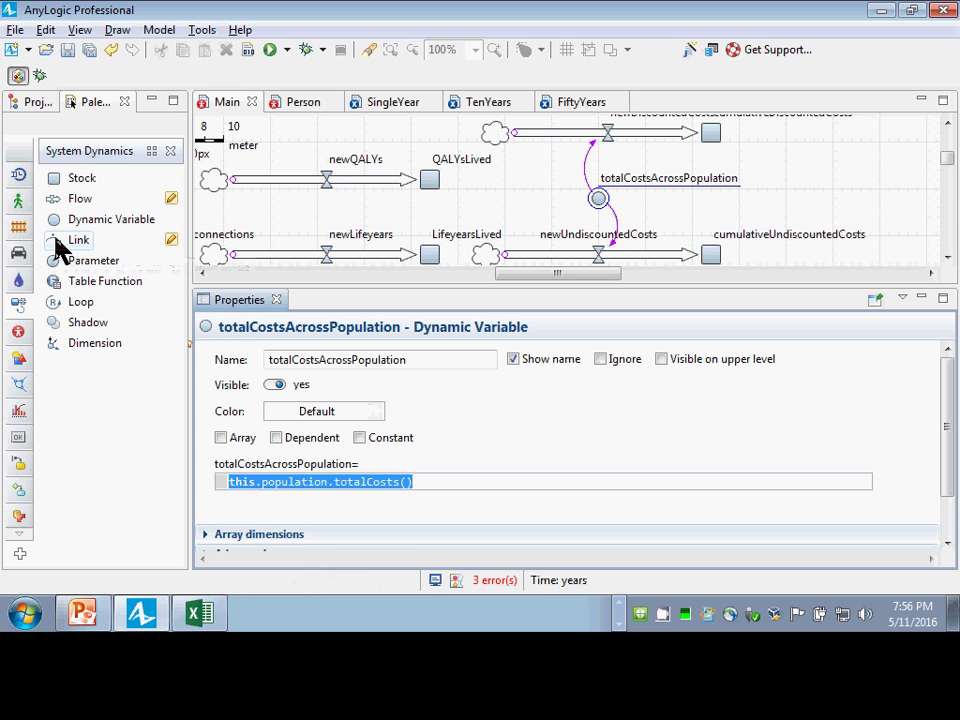
{"action": "left_click_drag", "start_coordinate": [55, 238], "coordinate": [81, 257]}
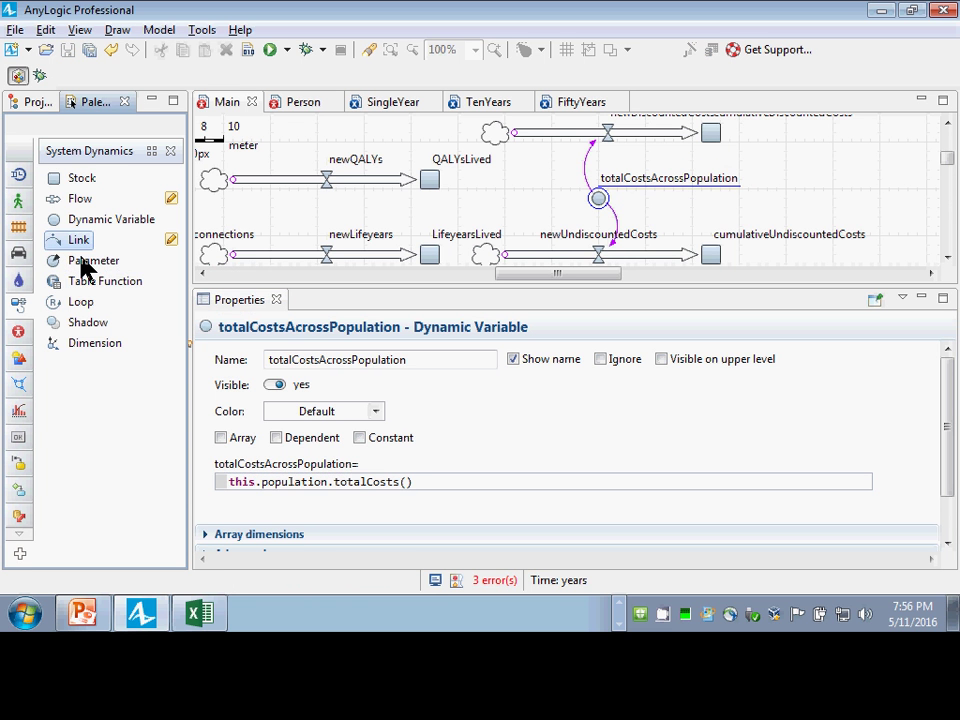
{"action": "left_click", "coordinate": [80, 242]}
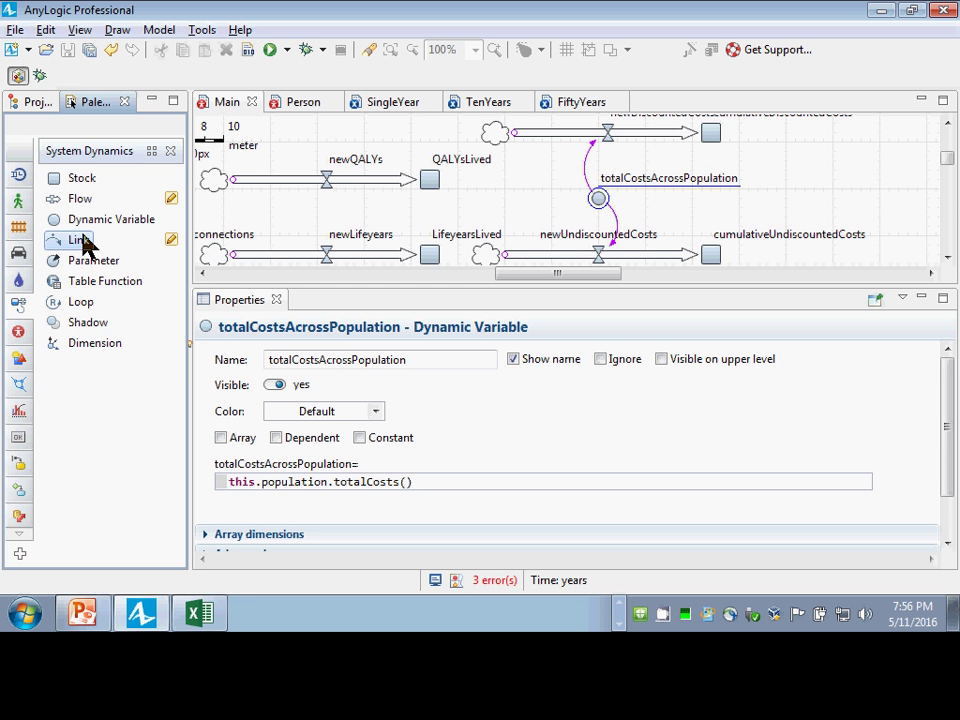
{"action": "left_click", "coordinate": [615, 215]}
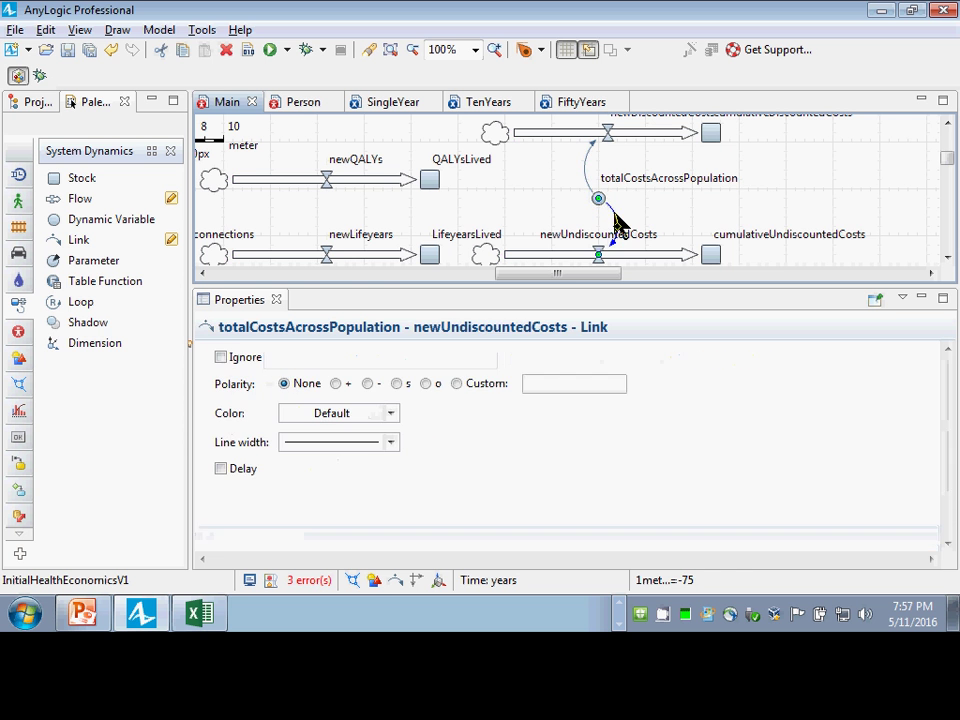
{"action": "left_click", "coordinate": [589, 186]}
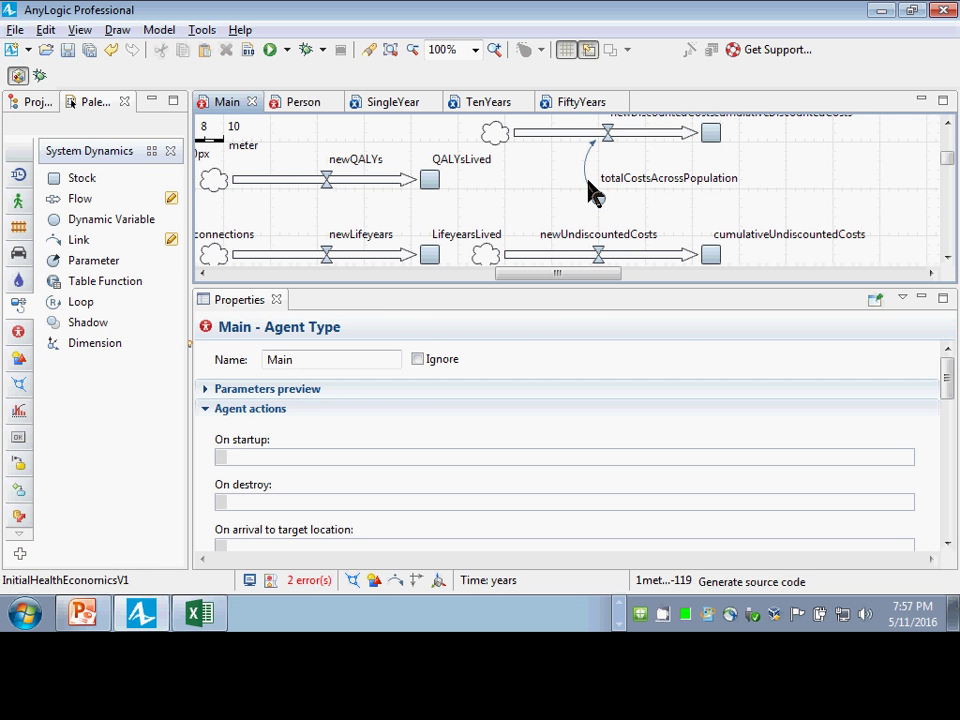
{"action": "left_click", "coordinate": [589, 186]}
{"action": "left_click", "coordinate": [596, 195]}
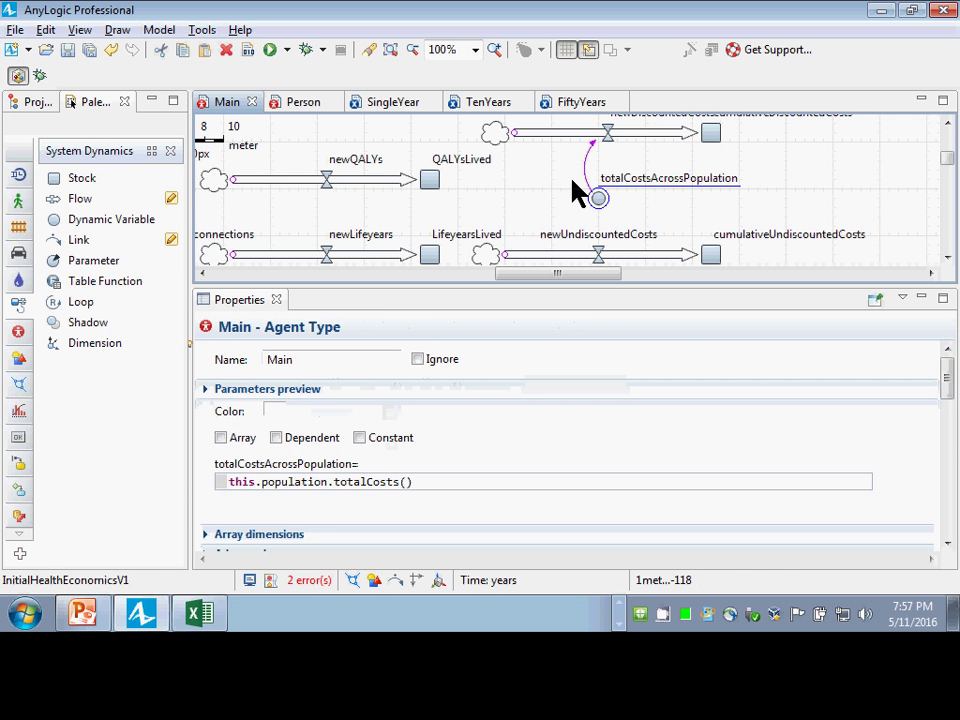
{"action": "key", "text": "Delete"}
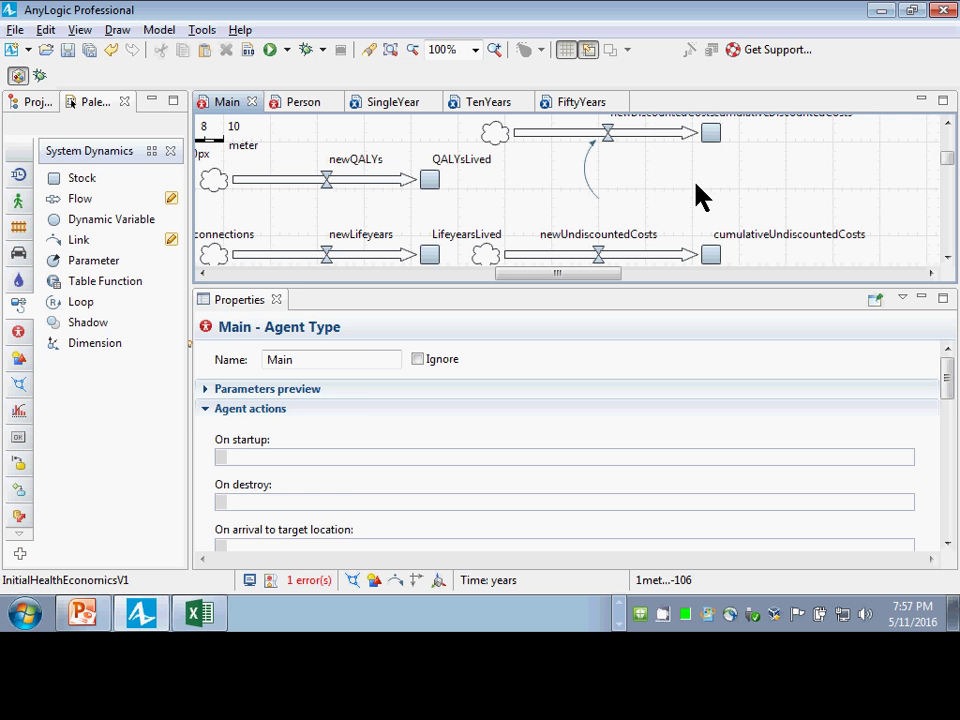
{"action": "key", "text": "ctrl+z"}
Delete the link running from totalCostsAcrossPopulation to the newDiscountedCosts flow
{"action": "left_click", "coordinate": [590, 182]}
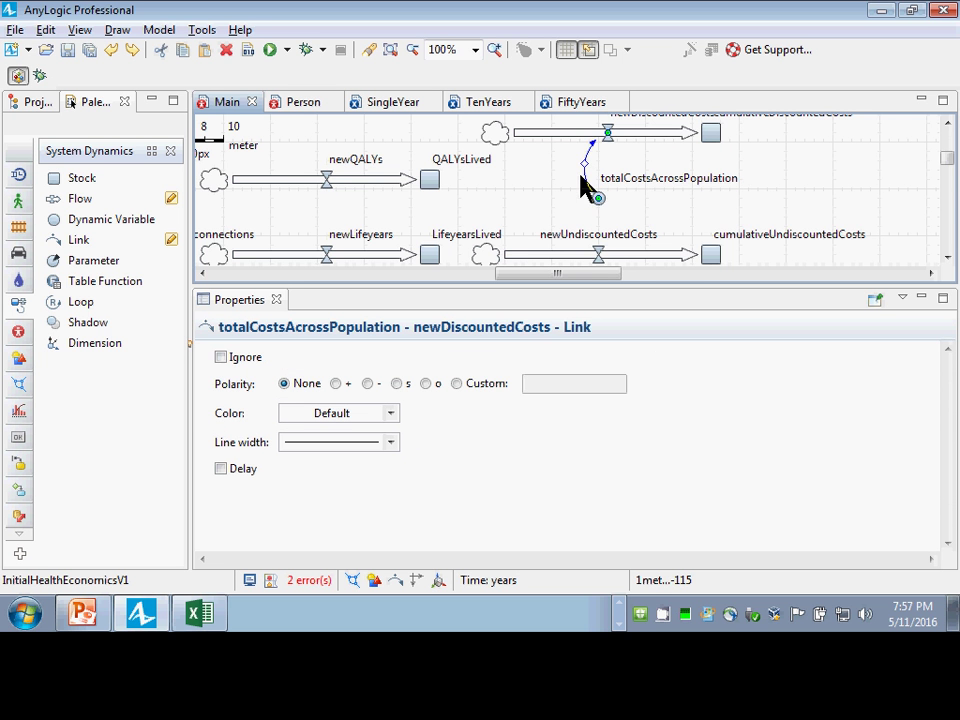
{"action": "left_click", "coordinate": [598, 255]}
{"action": "left_click", "coordinate": [592, 195]}
{"action": "key", "text": "Delete"}
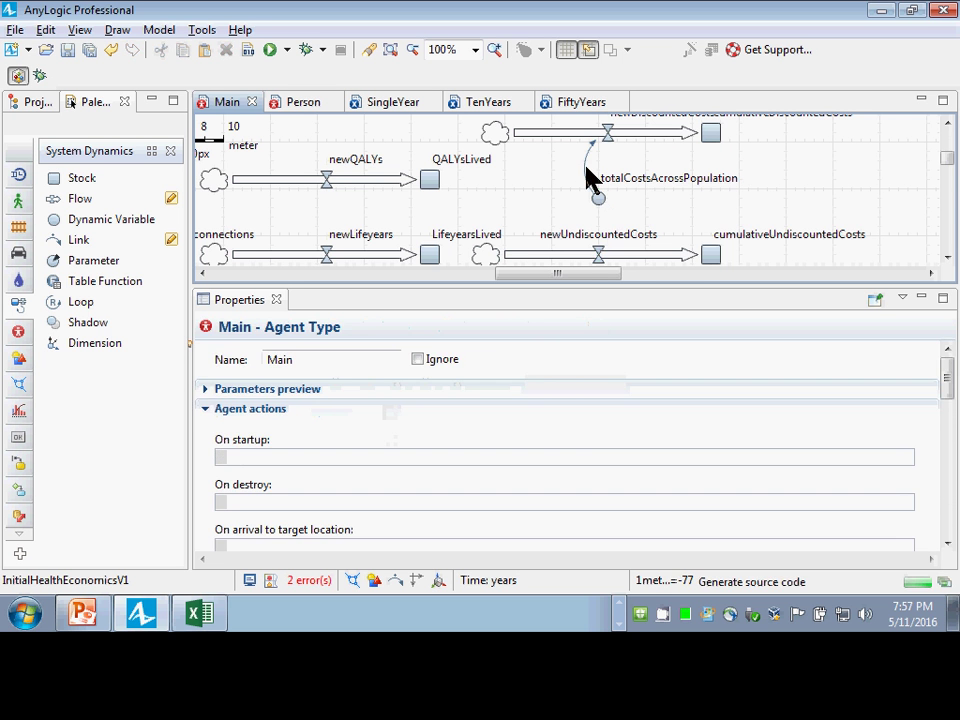
{"action": "left_click", "coordinate": [576, 172]}
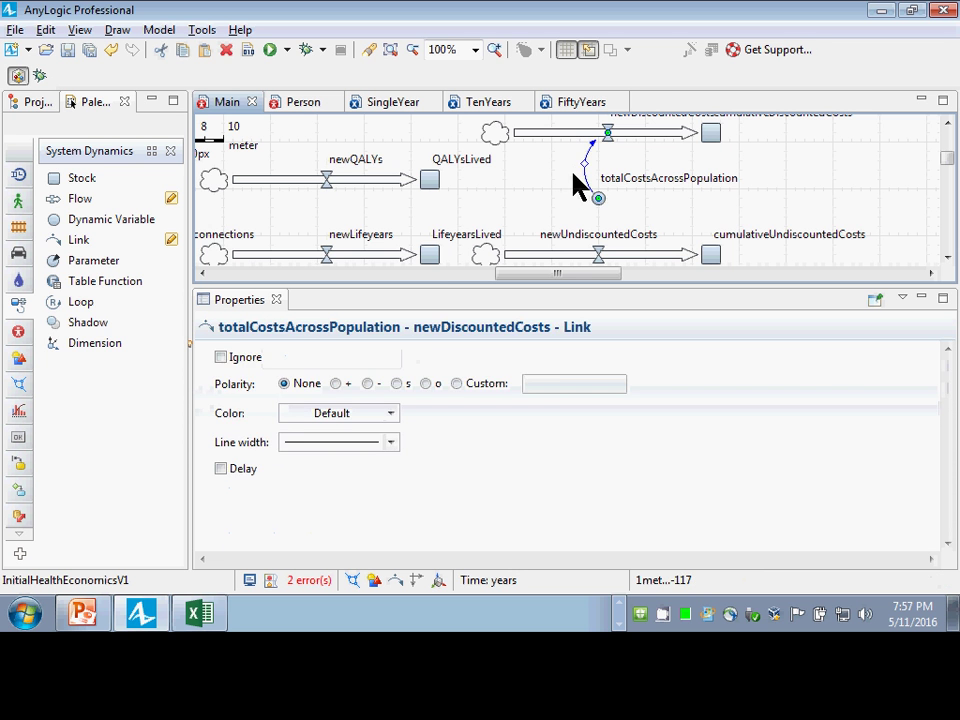
{"action": "key", "text": "Delete"}
Redraw the links from totalCostsAcrossPopulation to the newUndiscountedCosts and newDiscountedCosts flows
{"action": "left_click_drag", "start_coordinate": [47, 240], "coordinate": [598, 204]}
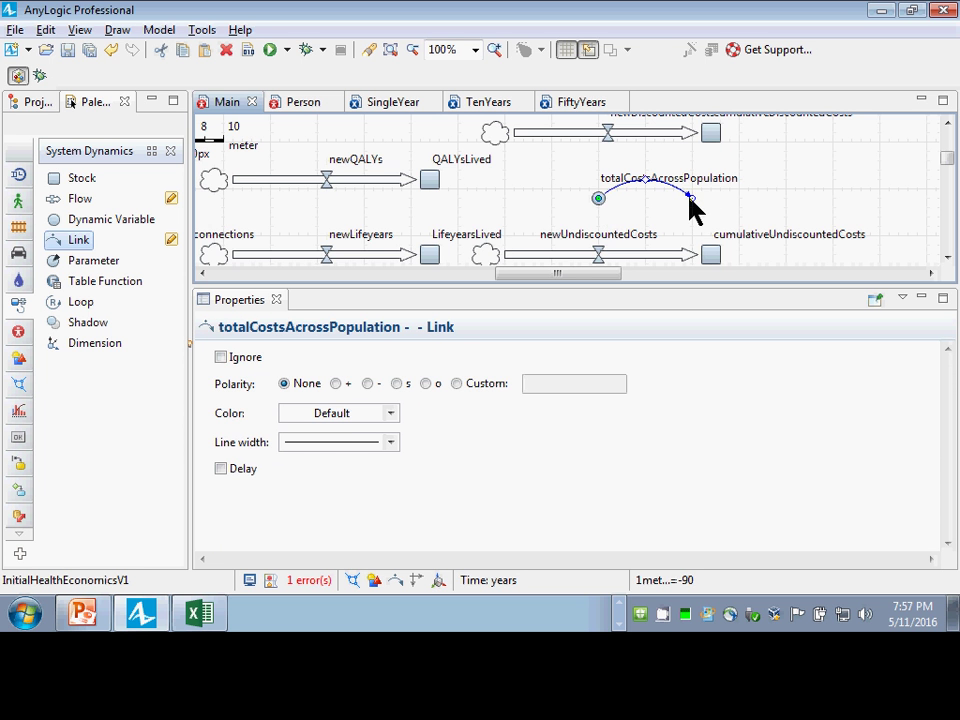
{"action": "left_click_drag", "start_coordinate": [691, 197], "coordinate": [600, 255]}
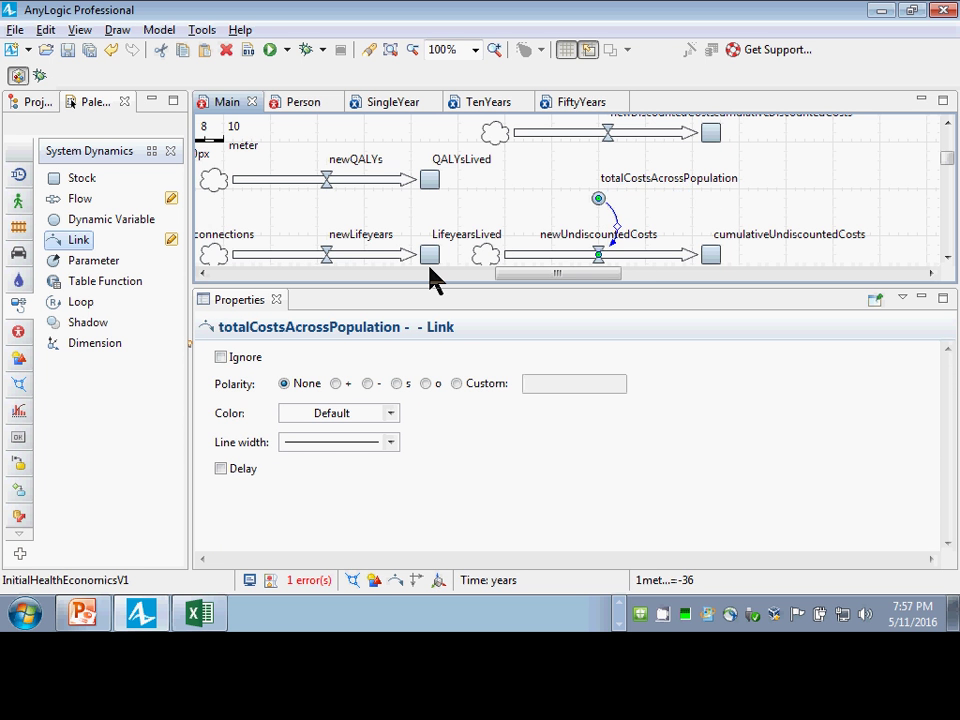
{"action": "left_click_drag", "start_coordinate": [85, 248], "coordinate": [599, 202]}
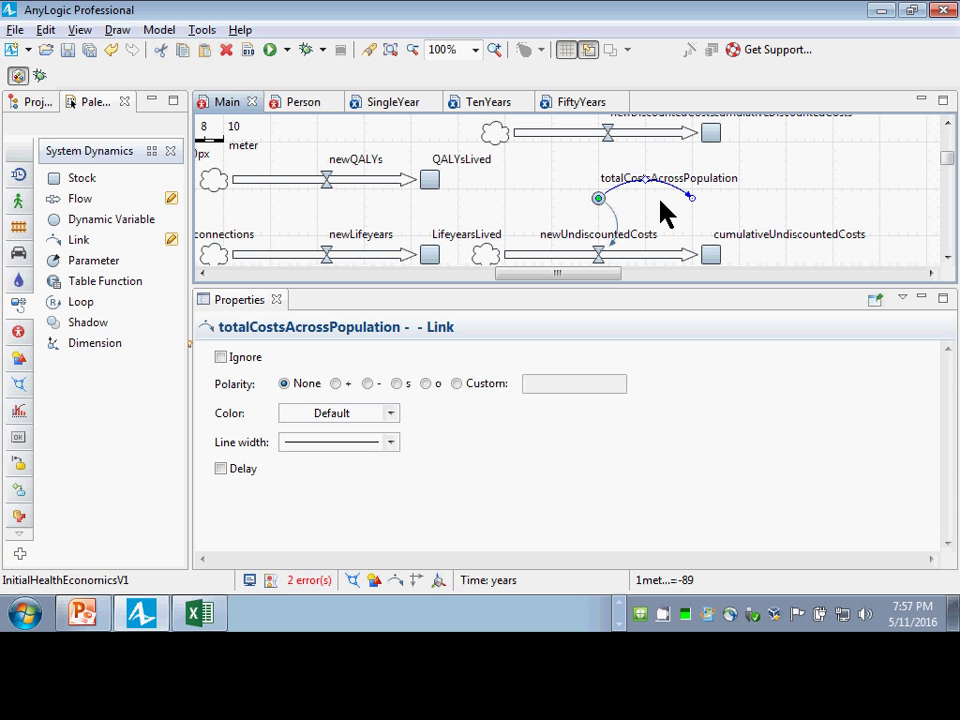
{"action": "left_click_drag", "start_coordinate": [697, 207], "coordinate": [608, 133]}
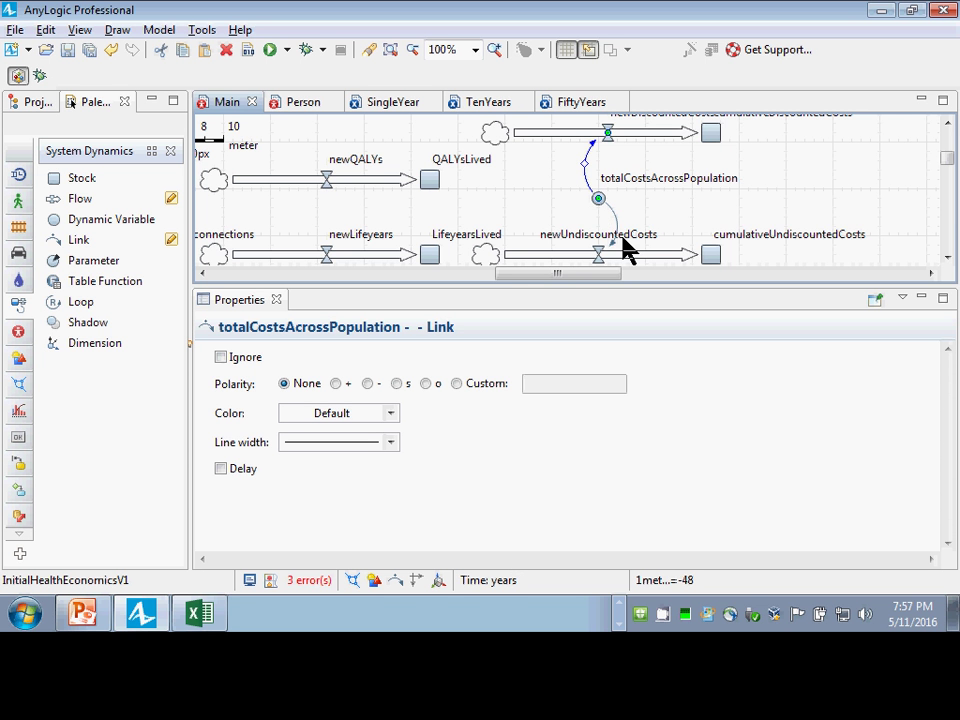
Set the formula of the newUndiscountedCosts flow to totalCostsAcrossPopulation
{"action": "left_click", "coordinate": [627, 258]}
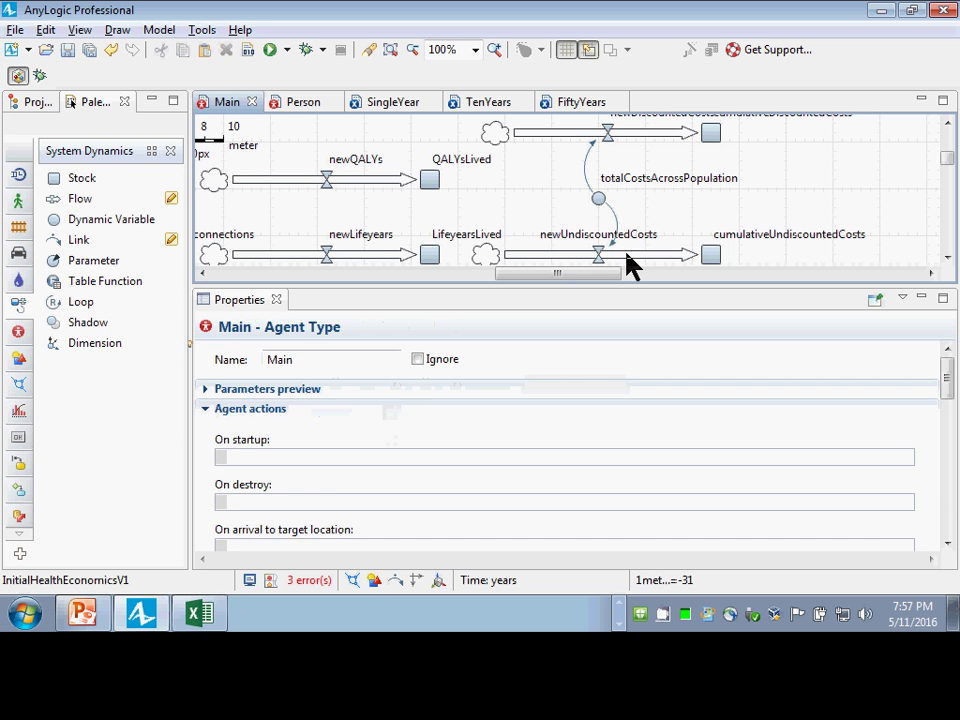
{"action": "left_click", "coordinate": [627, 256]}
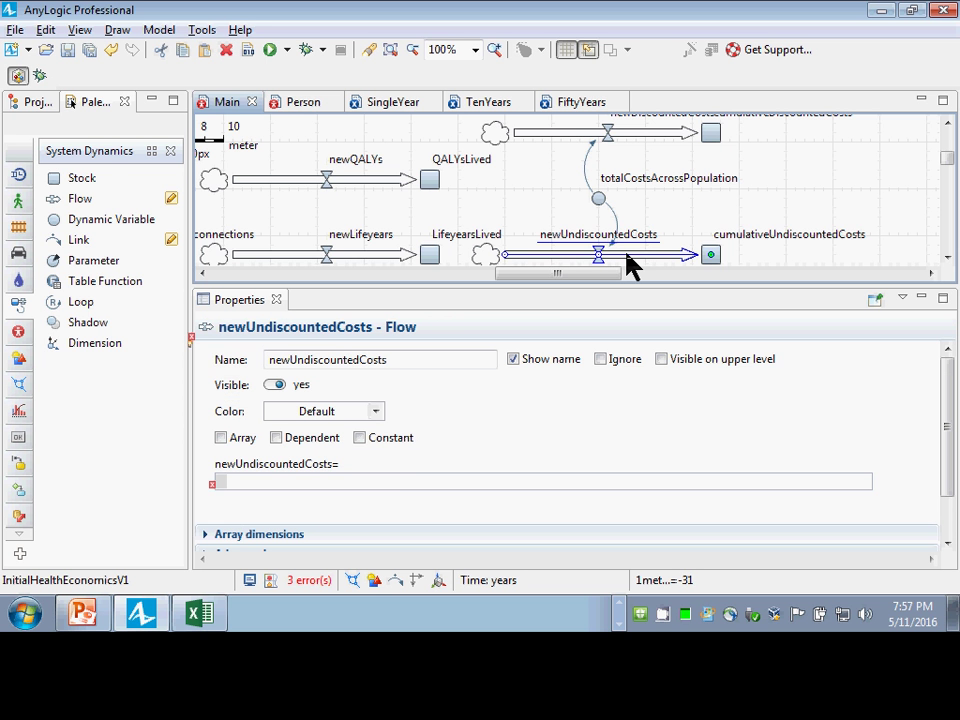
{"action": "left_click", "coordinate": [408, 480]}
{"action": "type", "text": "tita"}
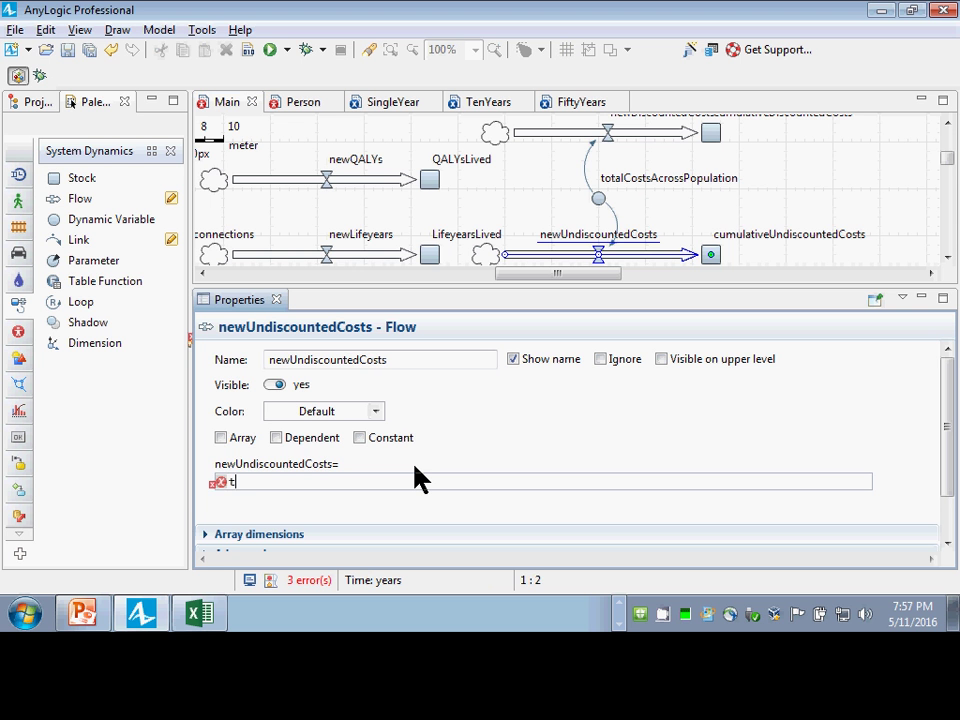
{"action": "key", "text": "BackSpace"}
{"action": "key", "text": "BackSpace"}
{"action": "key", "text": "BackSpace"}
{"action": "key", "text": "BackSpace"}
{"action": "type", "text": "totalCostsAc"}
{"action": "key", "text": "ctrl+space"}
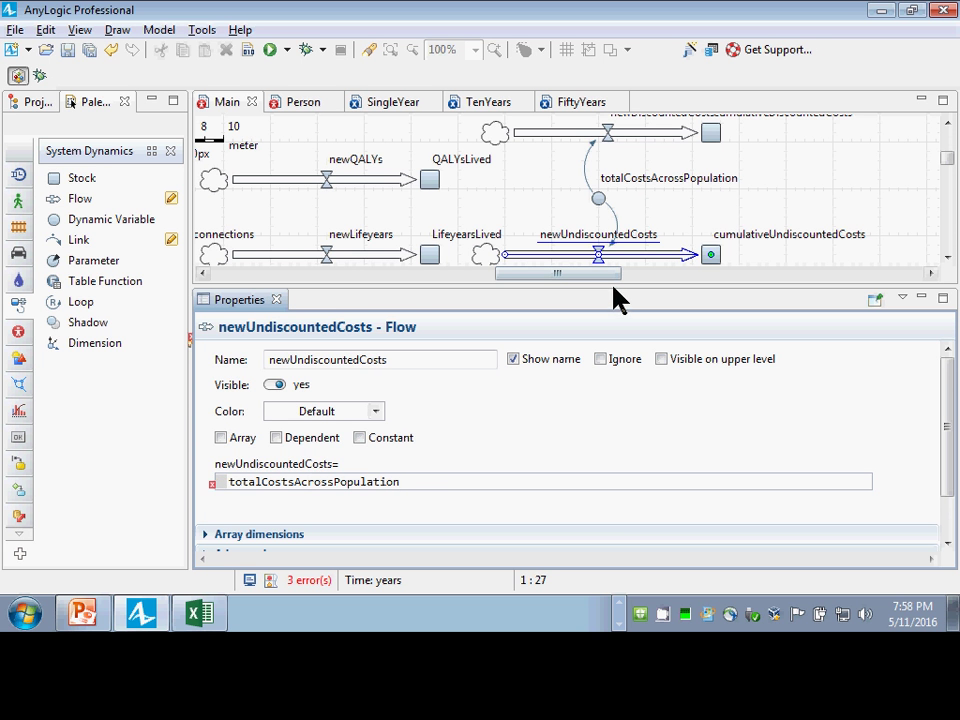
Enlarge the diagram area and shift the newDiscountedCosts label leftward, clear of the cumulativeDiscountedCosts label
{"action": "left_click_drag", "start_coordinate": [615, 287], "coordinate": [632, 287]}
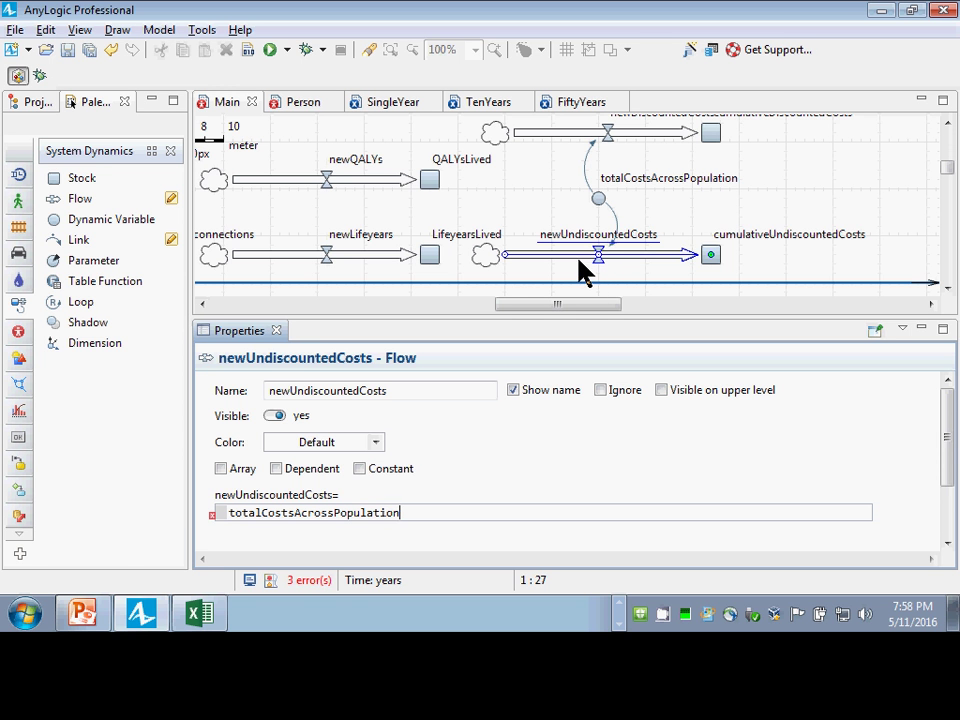
{"action": "left_click", "coordinate": [598, 199]}
{"action": "left_click", "coordinate": [628, 140]}
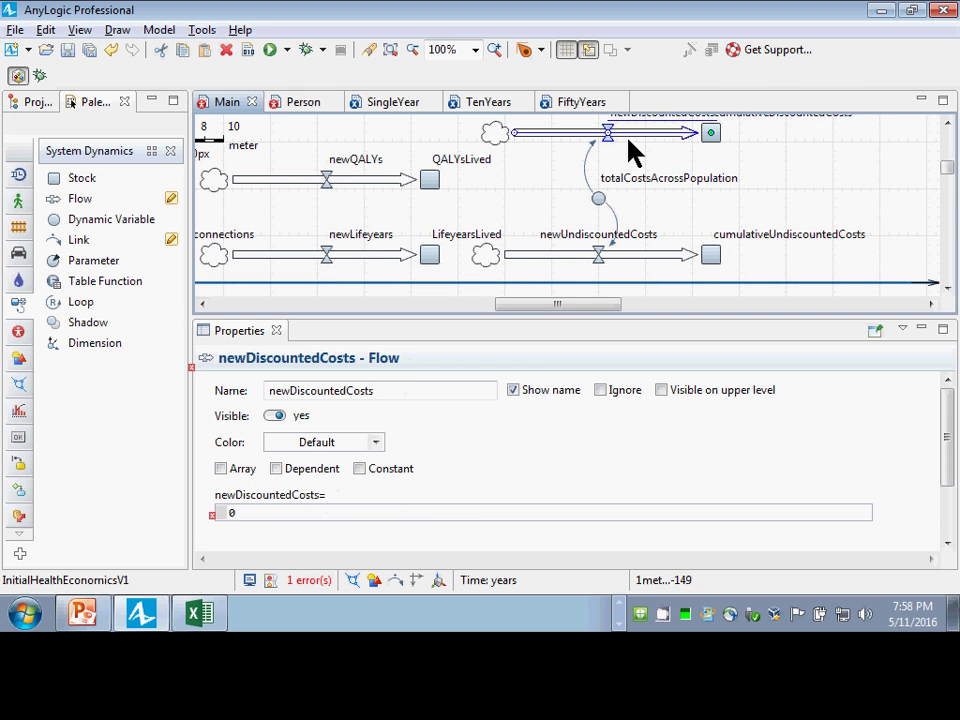
{"action": "scroll", "coordinate": [628, 150], "scroll_direction": "up", "scroll_amount": 1}
{"action": "left_click", "coordinate": [205, 511]}
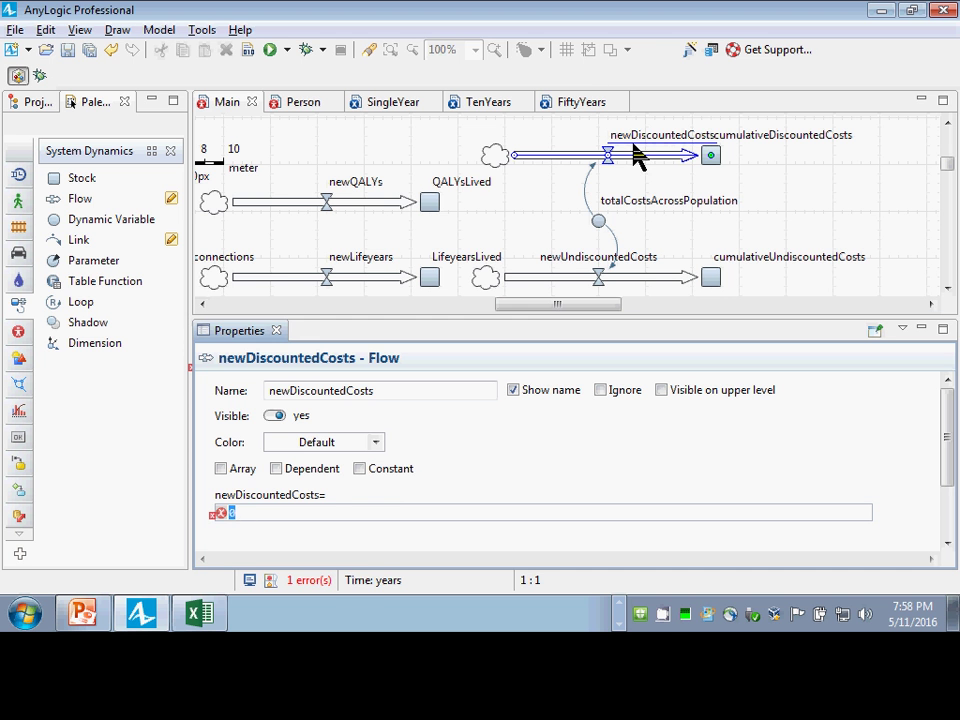
{"action": "left_click_drag", "start_coordinate": [637, 139], "coordinate": [574, 139]}
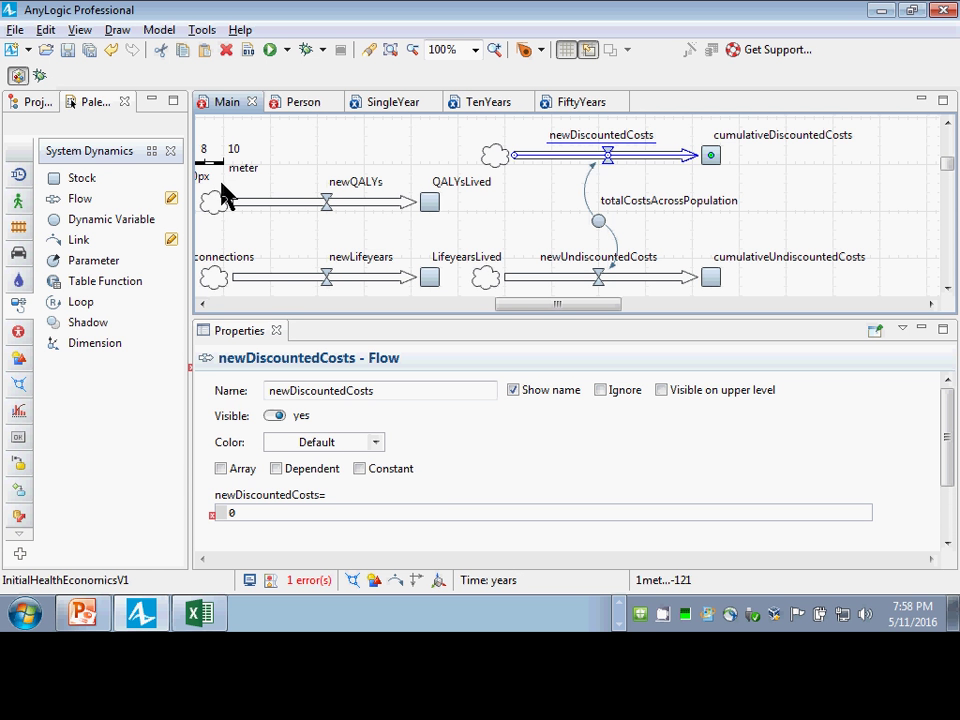
Add a parameter named discountRate to the right of the cost stocks and flows
{"action": "left_click", "coordinate": [75, 261]}
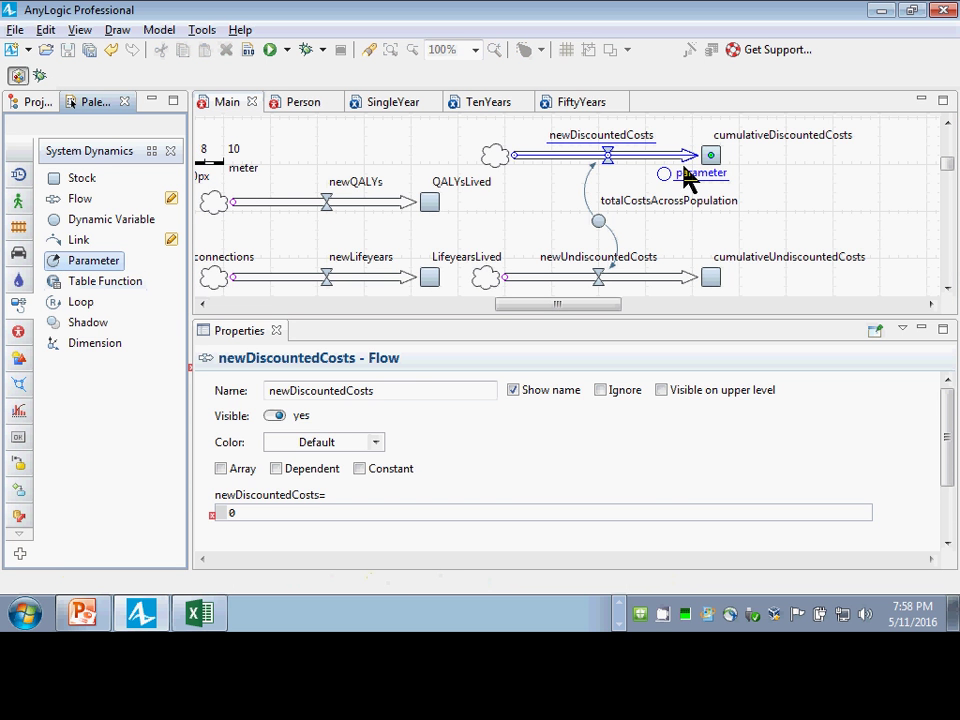
{"action": "left_click", "coordinate": [845, 200]}
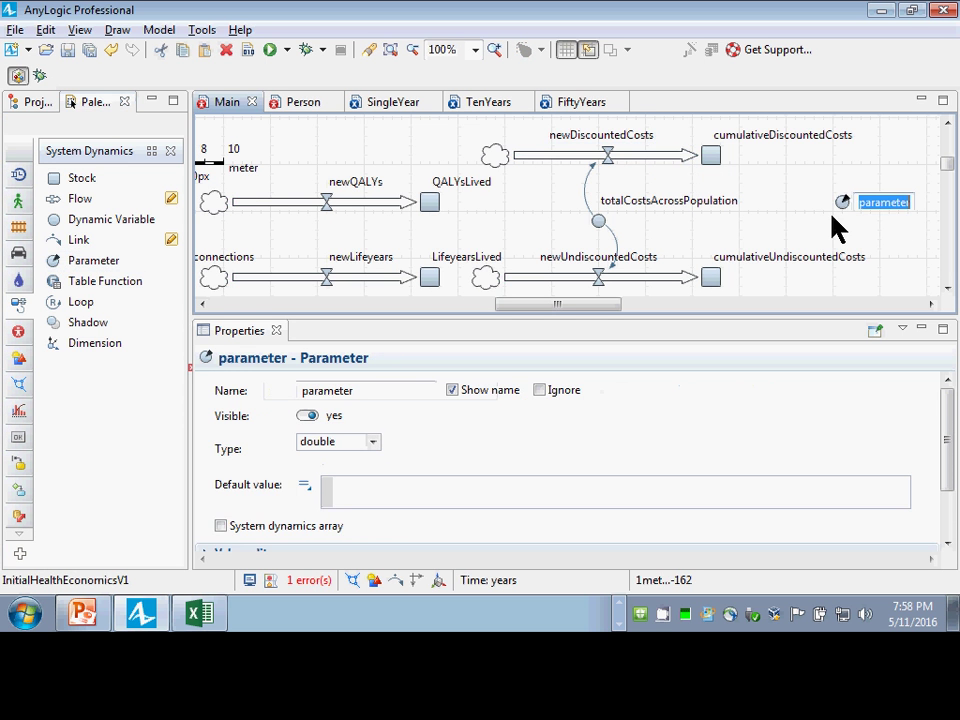
{"action": "type", "text": "d"}
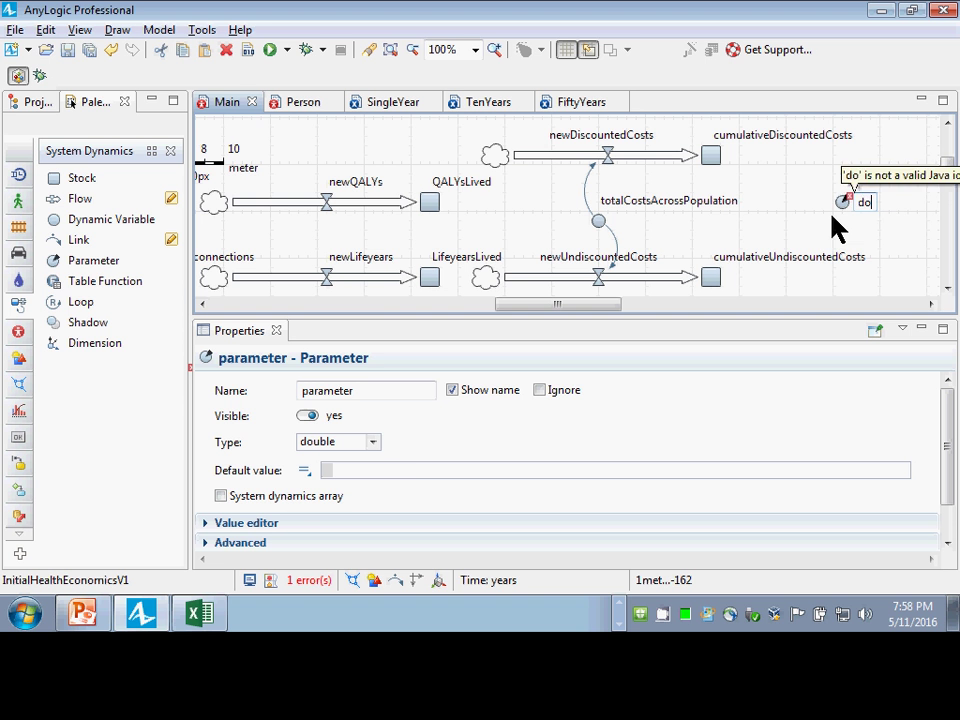
{"action": "type", "text": "iscountR"}
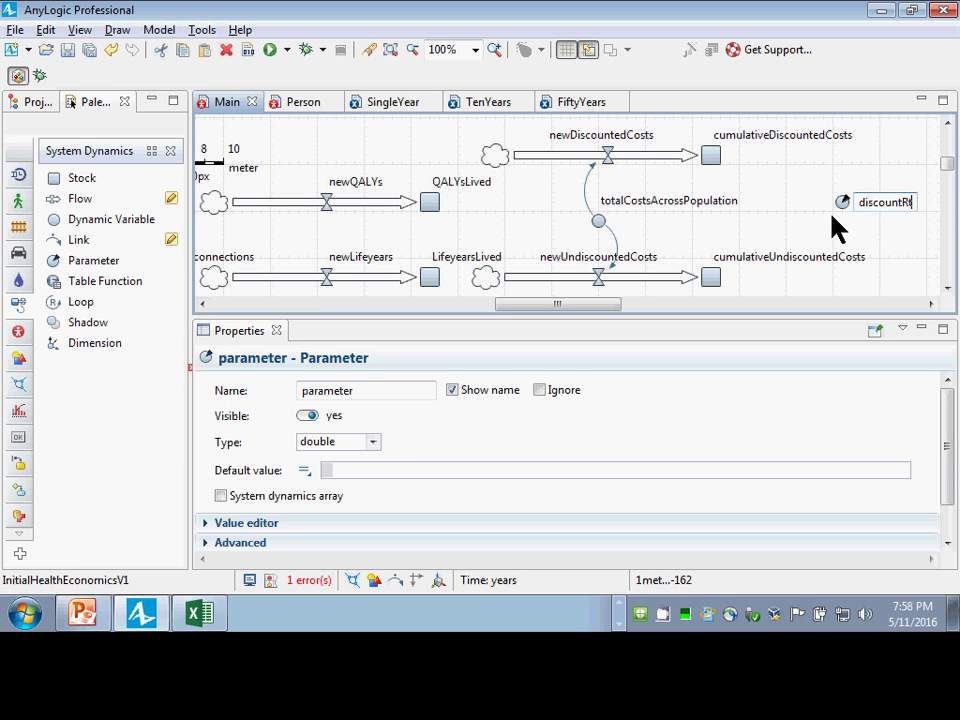
{"action": "type", "text": "ate"}
{"action": "key", "text": "Return"}
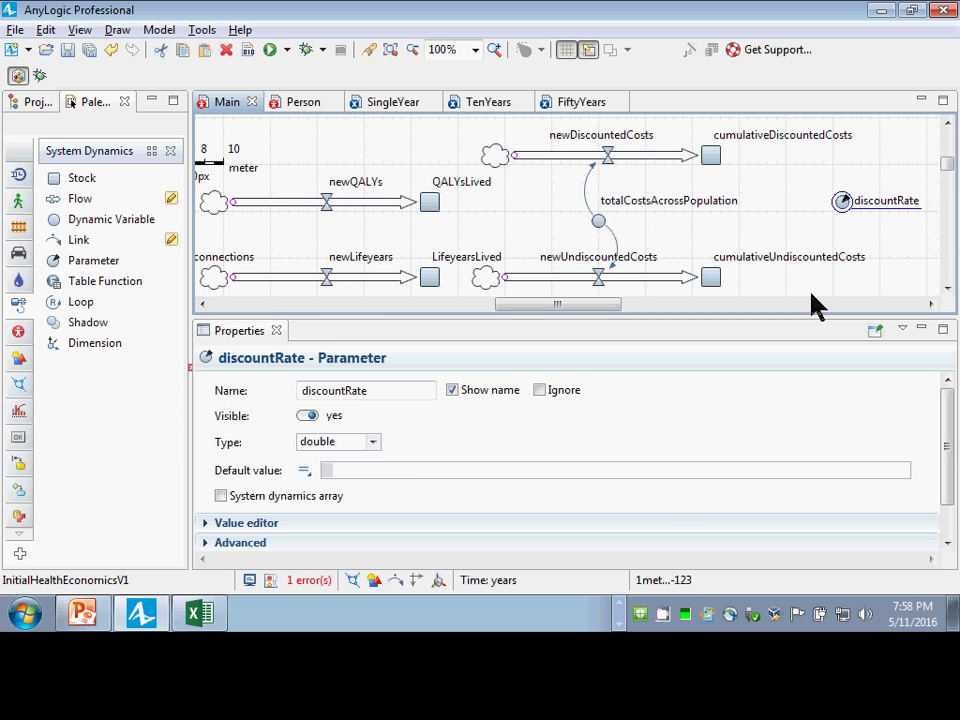
Set the default value of the discountRate parameter to 0.03 and save the model
{"action": "left_click", "coordinate": [418, 467]}
{"action": "type", "text": "0.03"}
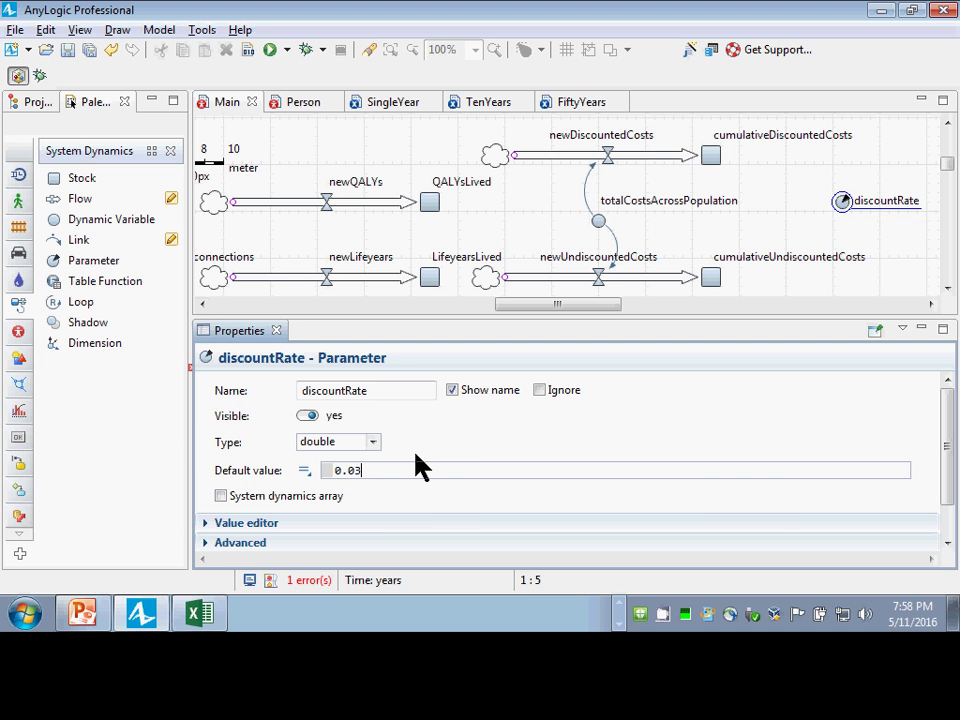
{"action": "key", "text": "ctrl+s"}
Add a dynamic variable named discountFactor near the cumulativeDiscountedCosts stock, nudging it up and the discountRate parameter slightly down
{"action": "left_click_drag", "start_coordinate": [90, 219], "coordinate": [757, 198]}
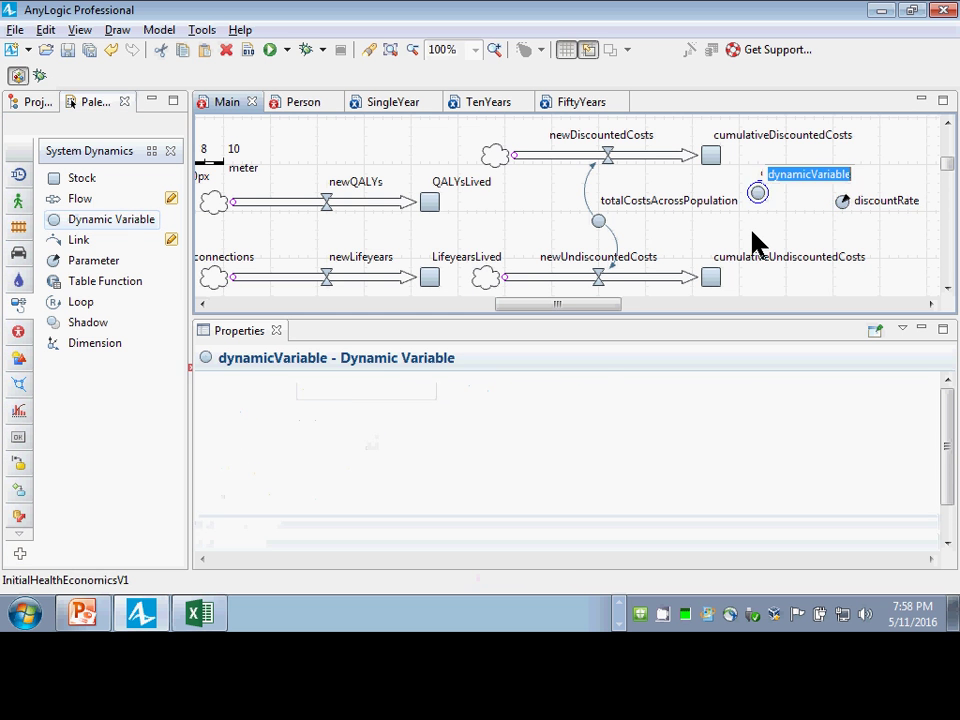
{"action": "type", "text": "discountFactor"}
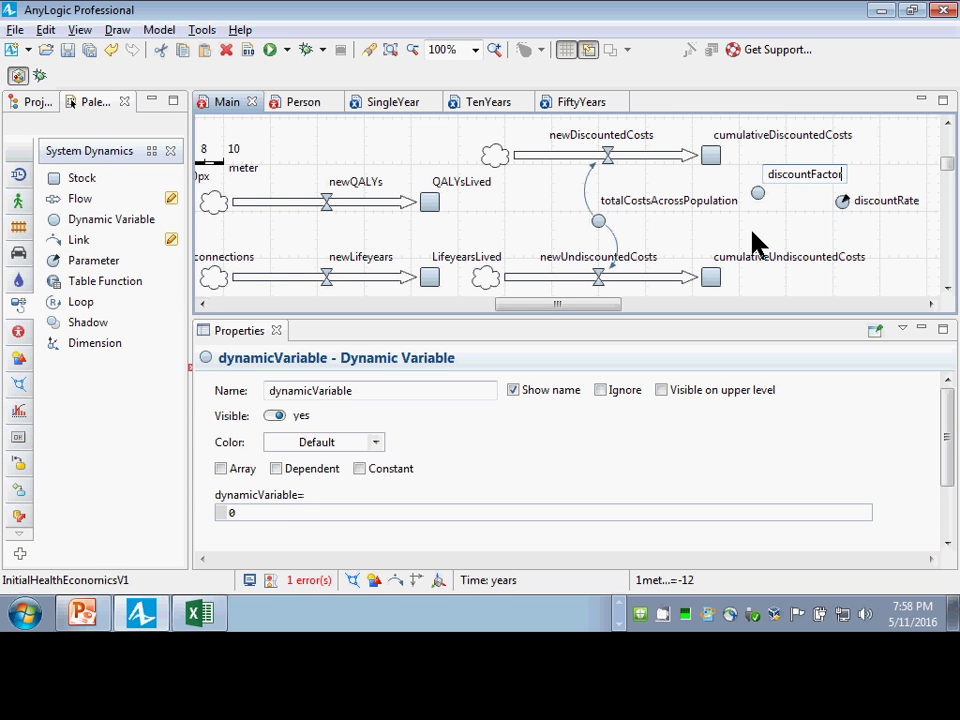
{"action": "key", "text": "Return"}
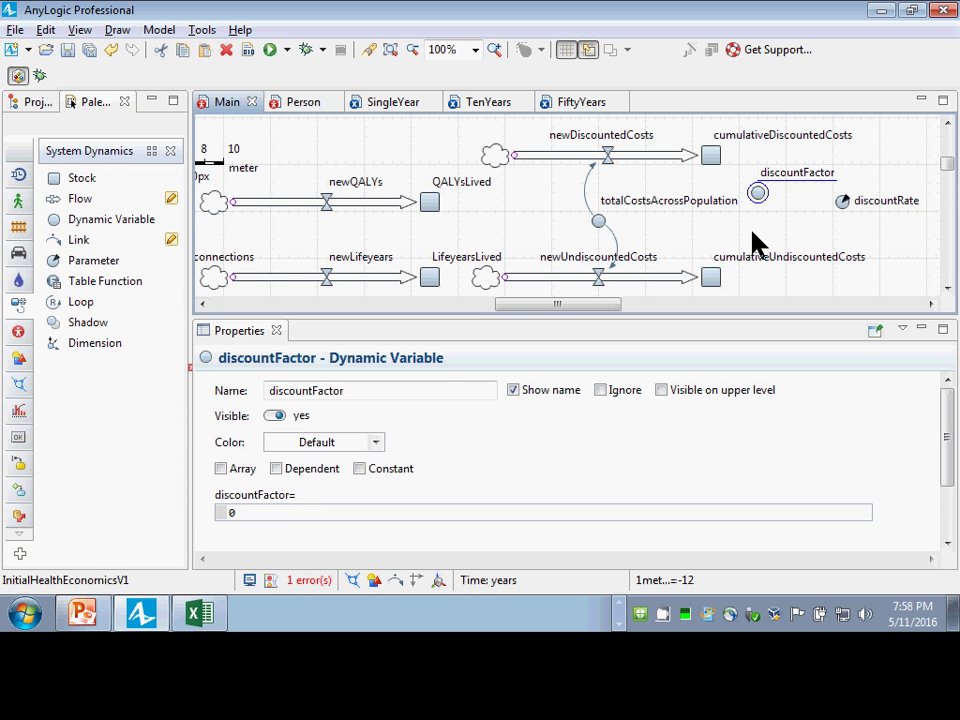
{"action": "key", "text": "Up"}
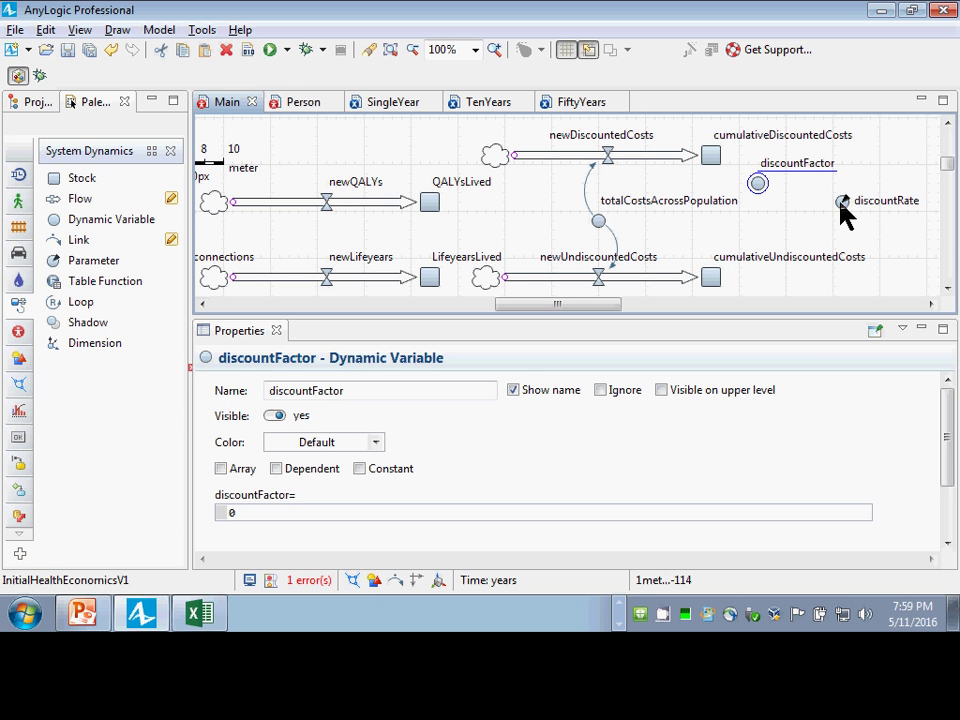
{"action": "left_click_drag", "start_coordinate": [843, 212], "coordinate": [846, 228]}
Draw a link from the discountRate parameter to the discountFactor variable and bend its curve upward
{"action": "left_click_drag", "start_coordinate": [71, 240], "coordinate": [846, 224]}
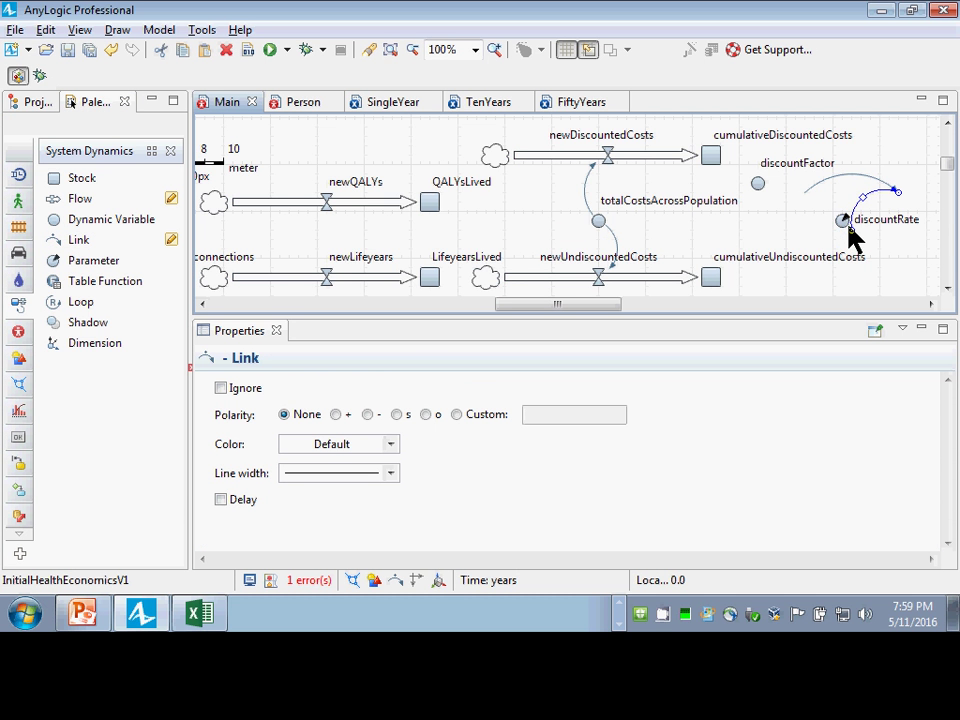
{"action": "left_click_drag", "start_coordinate": [898, 192], "coordinate": [758, 185]}
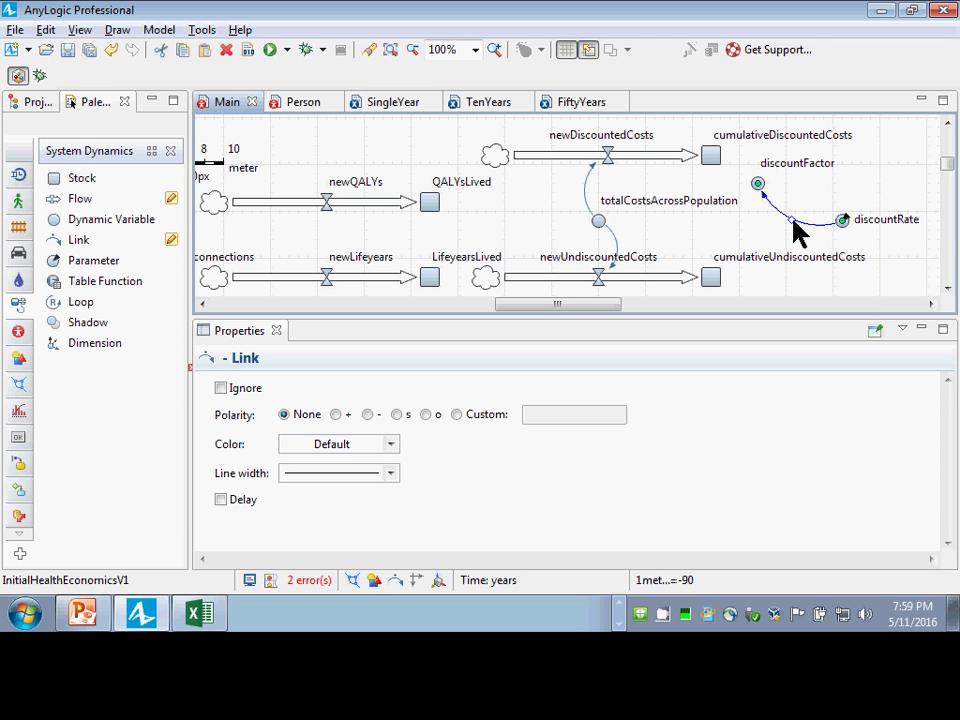
{"action": "left_click_drag", "start_coordinate": [793, 222], "coordinate": [806, 187]}
{"action": "left_click", "coordinate": [846, 223]}
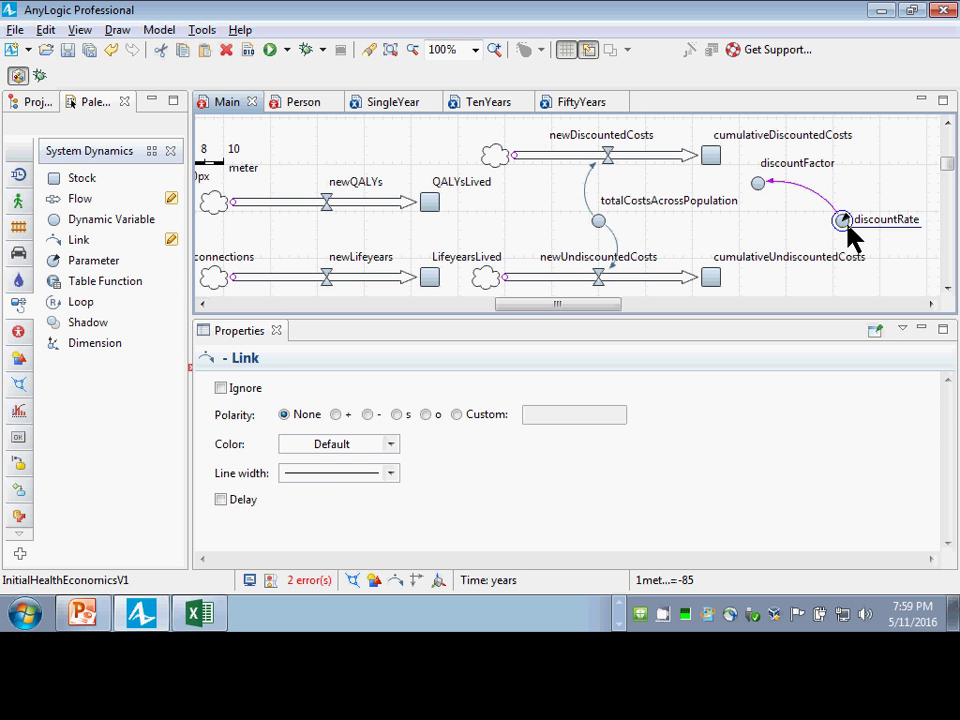
Set the discountFactor variable's equation to exp(-time() * discountRate)
{"action": "left_click", "coordinate": [757, 186]}
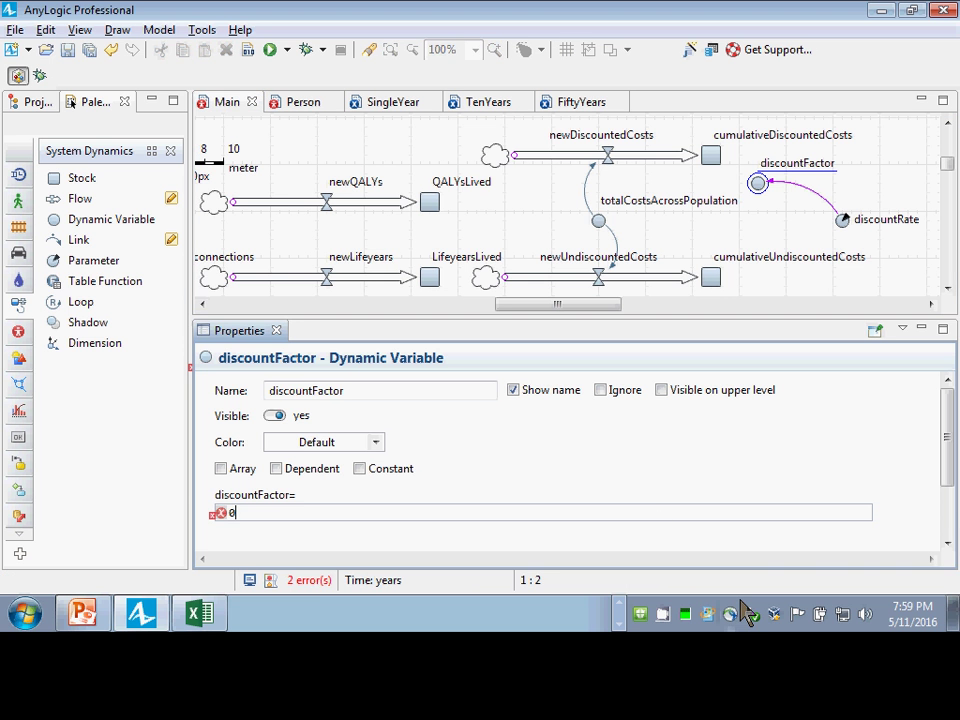
{"action": "key", "text": "shift+Home"}
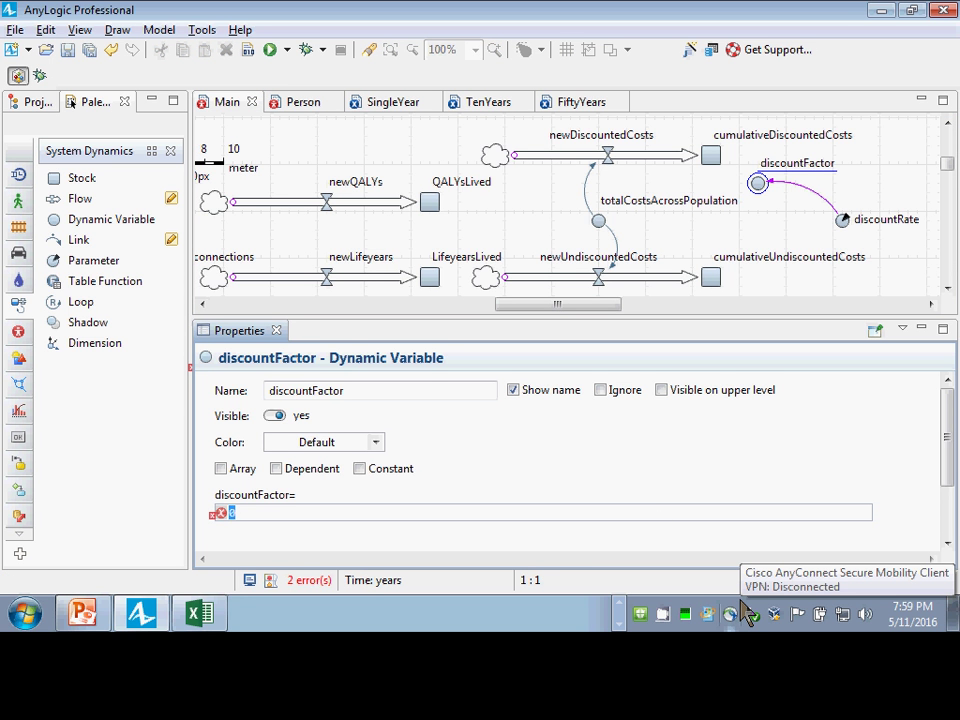
{"action": "type", "text": "exp(-time() * discou"}
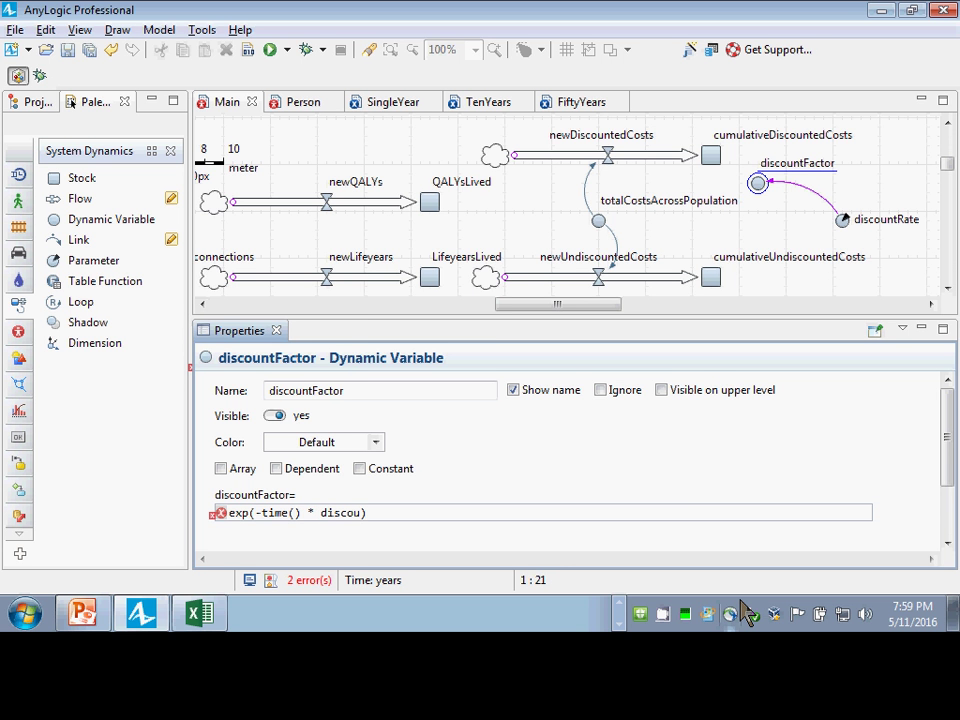
{"action": "key", "text": "ctrl+space"}
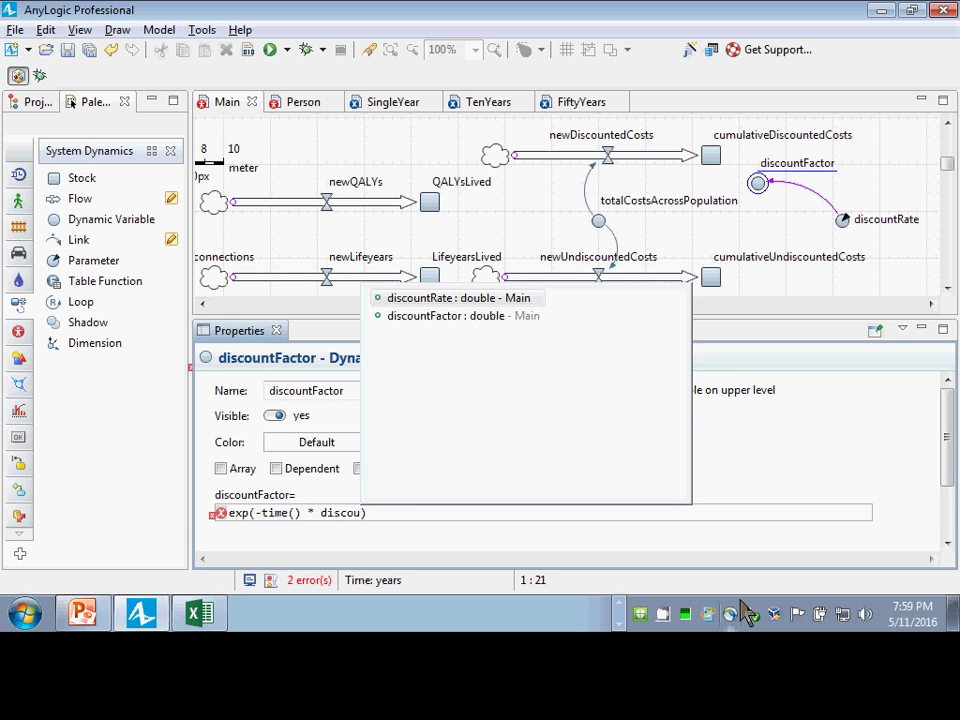
{"action": "key", "text": "Return"}
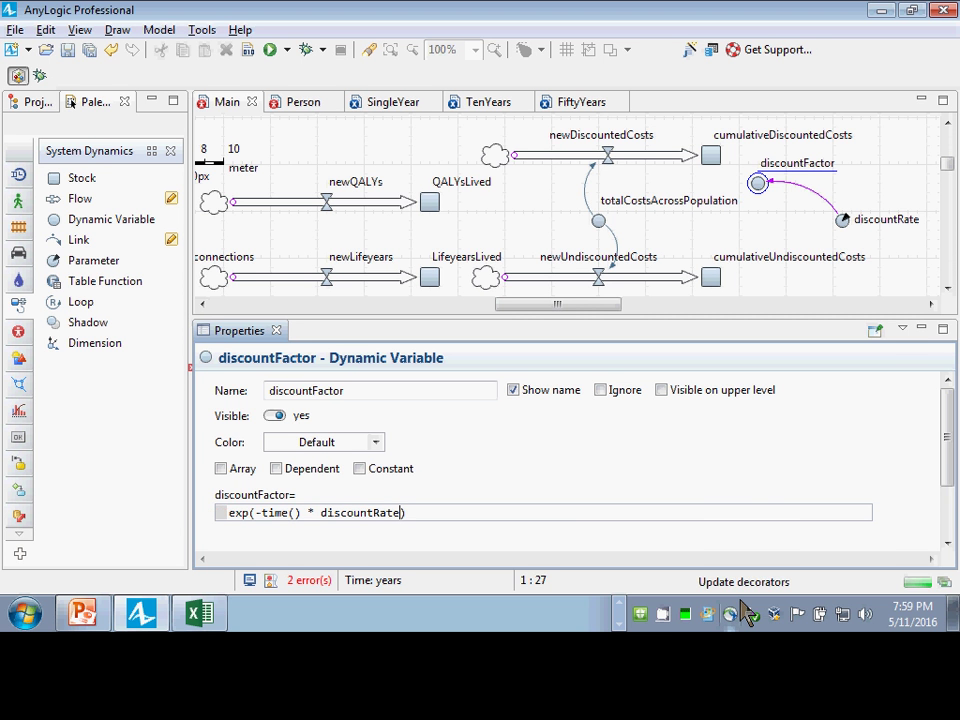
Examine the -time() term within the discountFactor equation
{"action": "key", "text": "Left"}
{"action": "key", "text": "Left"}
{"action": "key", "text": "Left"}
{"action": "key", "text": "Left"}
{"action": "key", "text": "Left"}
{"action": "key", "text": "Left"}
{"action": "key", "text": "Left"}
{"action": "key", "text": "Left"}
{"action": "key", "text": "Left"}
{"action": "key", "text": "Left"}
{"action": "key", "text": "Left"}
{"action": "key", "text": "Left"}
{"action": "key", "text": "Left"}
{"action": "key", "text": "Left"}
{"action": "key", "text": "Left"}
{"action": "key", "text": "Left"}
{"action": "key", "text": "Left"}
{"action": "key", "text": "Left"}
{"action": "key", "text": "Left"}
{"action": "key", "text": "Left"}
{"action": "key", "text": "Left"}
{"action": "key", "text": "Left"}
{"action": "key", "text": "shift+Right"}
{"action": "key", "text": "shift+Right"}
{"action": "key", "text": "shift+Right"}
{"action": "key", "text": "shift+Right"}
{"action": "key", "text": "shift+Right"}
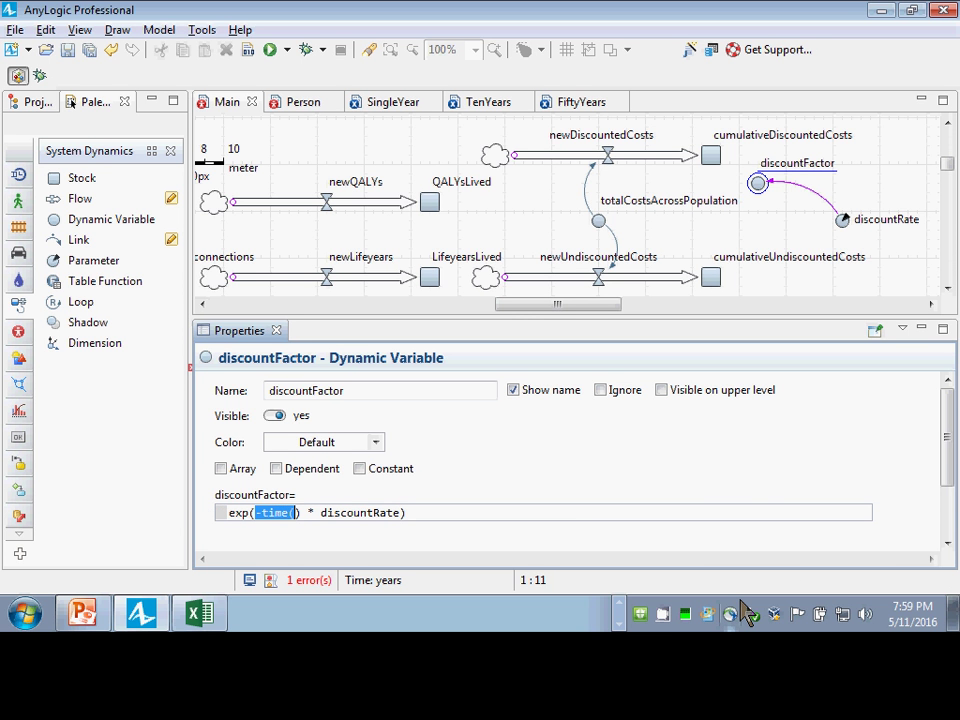
{"action": "key", "text": "shift+Right"}
{"action": "key", "text": "shift+Right"}
{"action": "key", "text": "shift+Right"}
{"action": "key", "text": "ctrl+Right"}
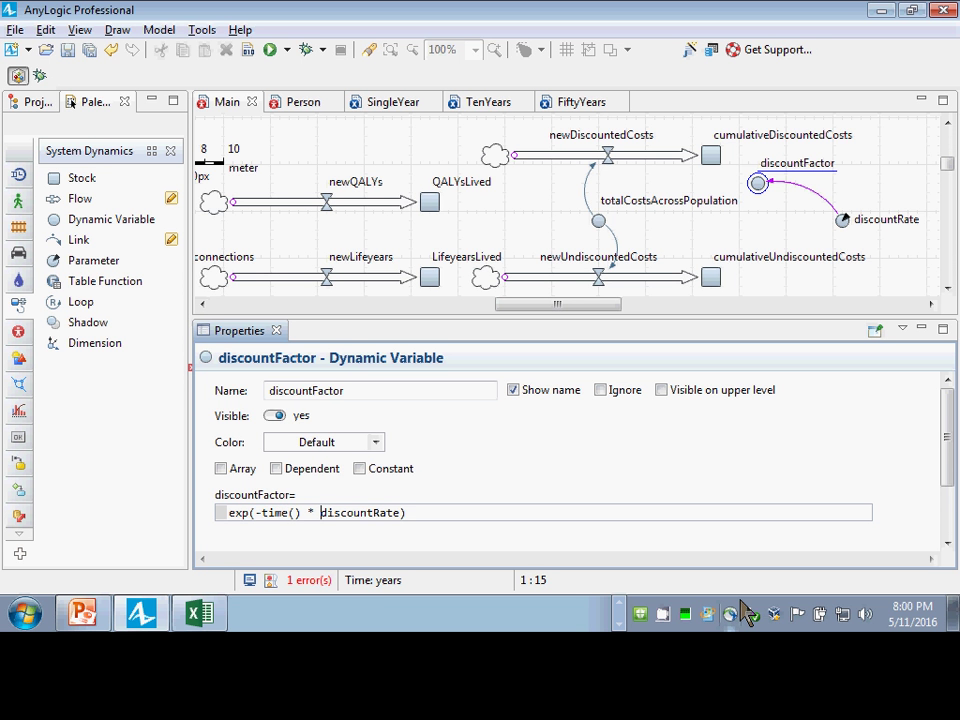
{"action": "key", "text": "Left"}
{"action": "key", "text": "Left"}
{"action": "key", "text": "Left"}
{"action": "key", "text": "Left"}
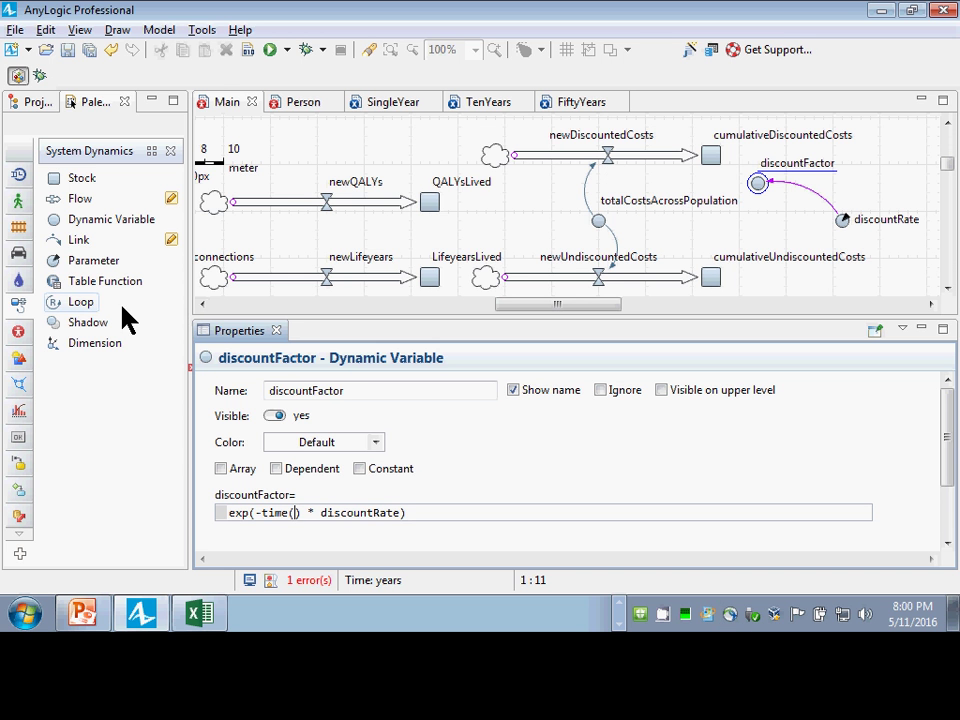
Draw a link from the discountFactor variable to the newDiscountedCosts flow, curving below the flow
{"action": "left_click", "coordinate": [62, 241]}
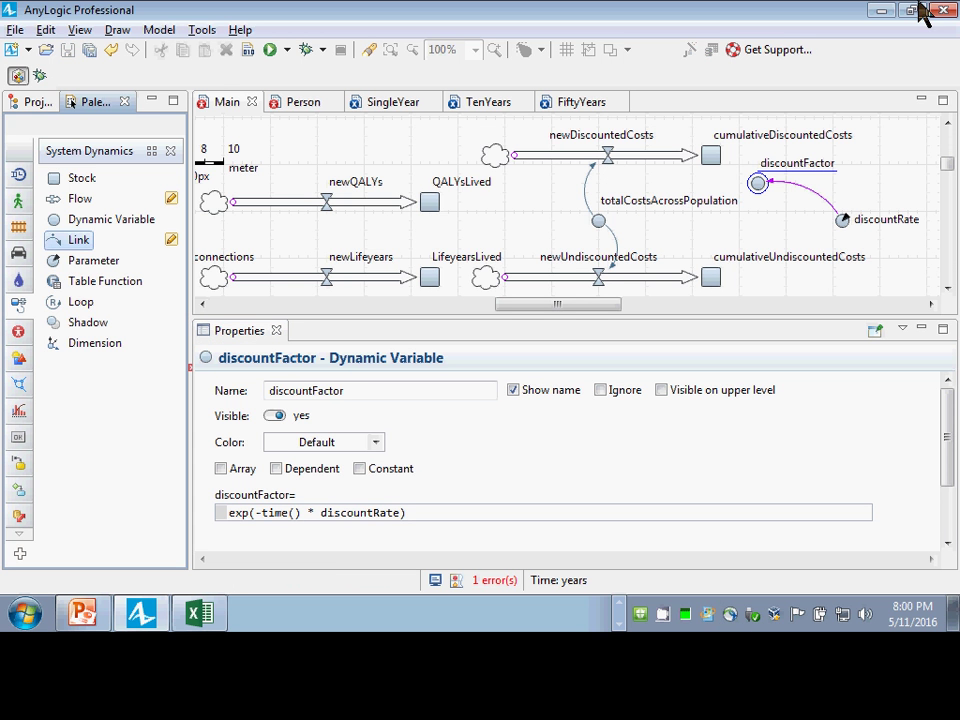
{"action": "left_click", "coordinate": [758, 183]}
{"action": "left_click", "coordinate": [852, 190]}
{"action": "left_click_drag", "start_coordinate": [744, 204], "coordinate": [609, 155]}
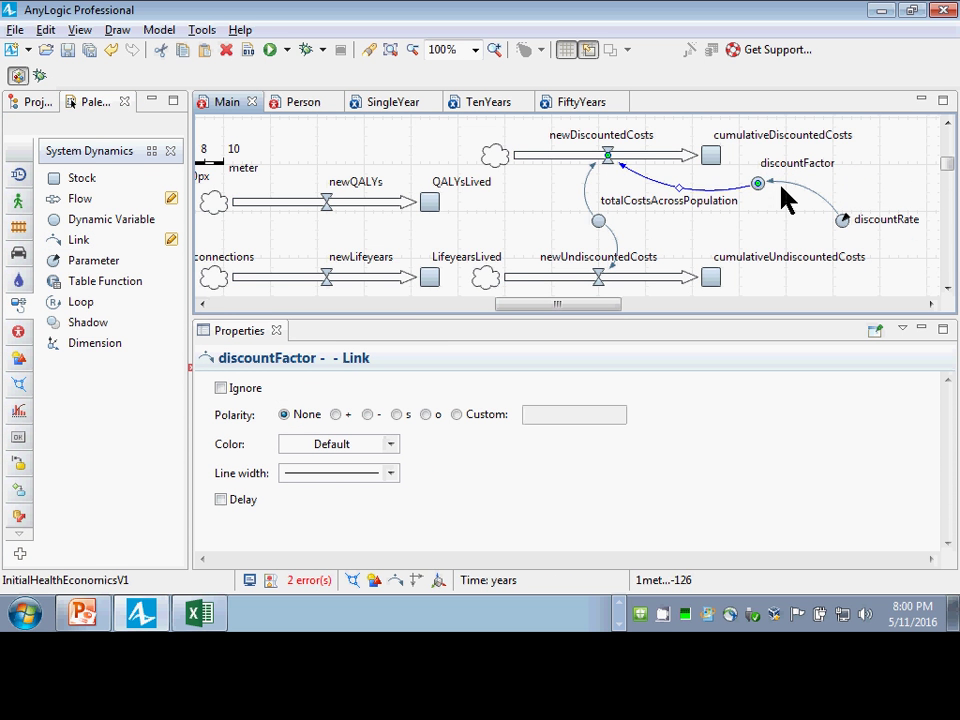
{"action": "scroll", "coordinate": [775, 222], "scroll_direction": "up", "scroll_amount": 1}
{"action": "left_click", "coordinate": [756, 210]}
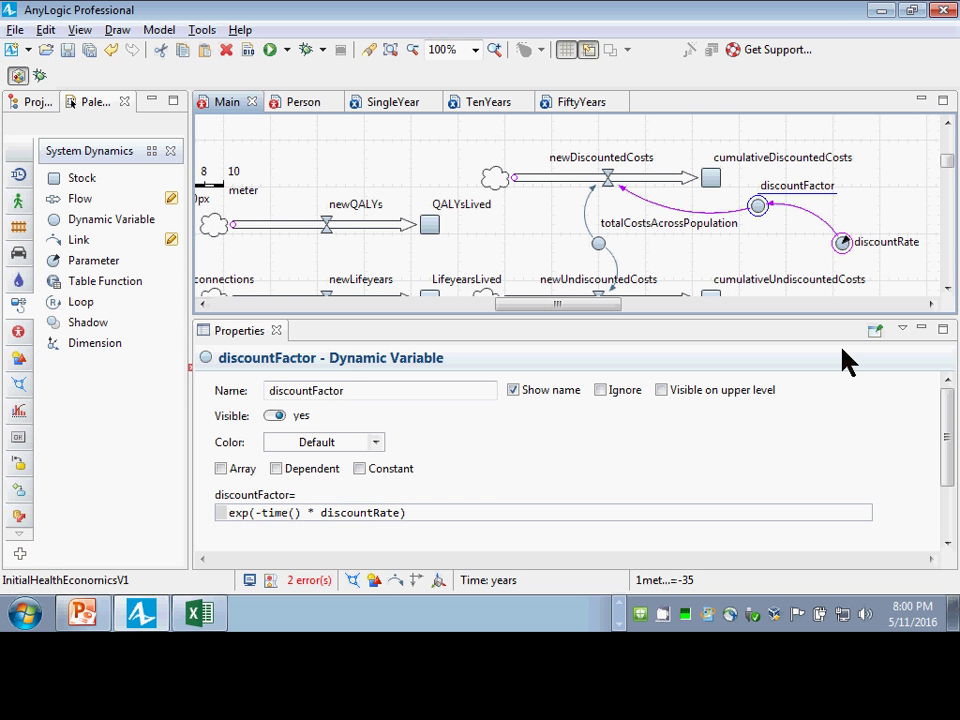
Set the newDiscountedCosts flow's equation to discountFactor * totalCostsAcrossPopulation and save the model
{"action": "left_click", "coordinate": [606, 180]}
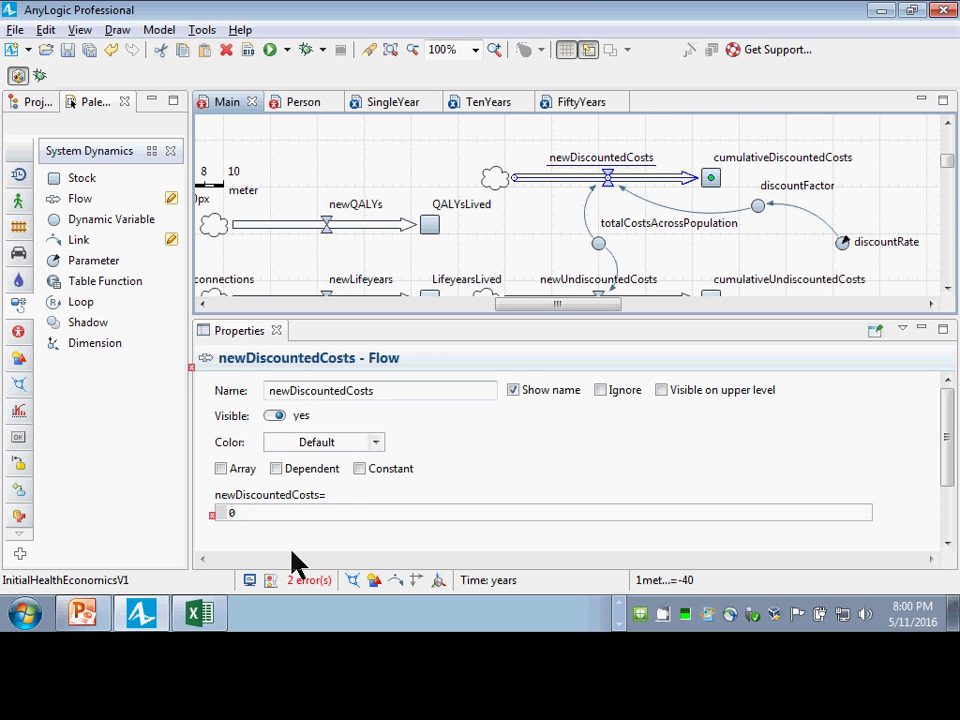
{"action": "double_click", "coordinate": [231, 506]}
{"action": "key", "text": "BackSpace"}
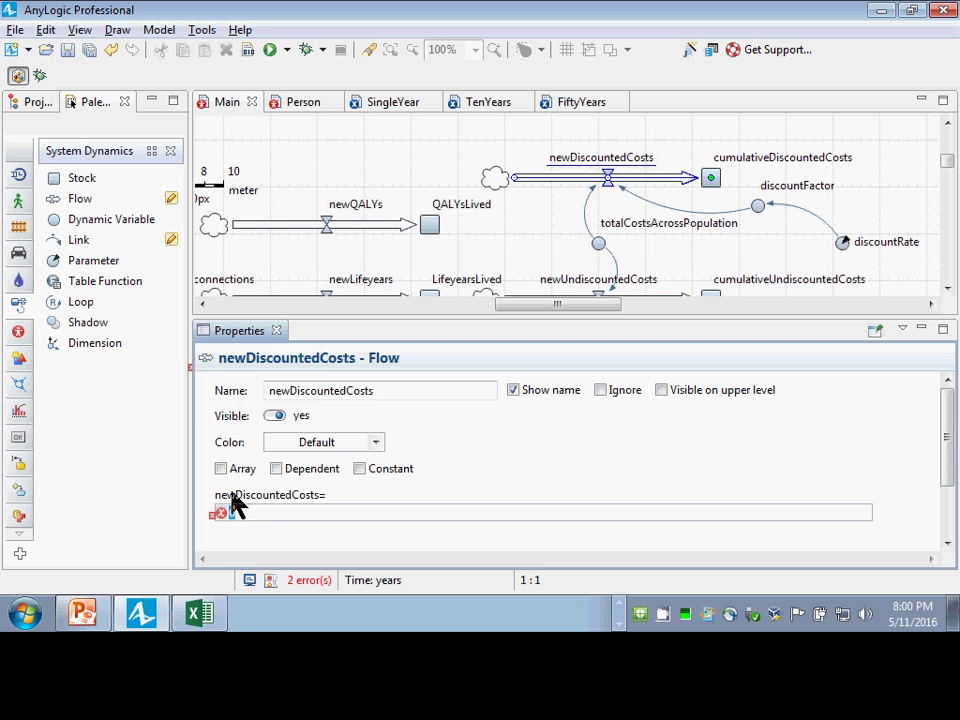
{"action": "type", "text": "discountFactor"}
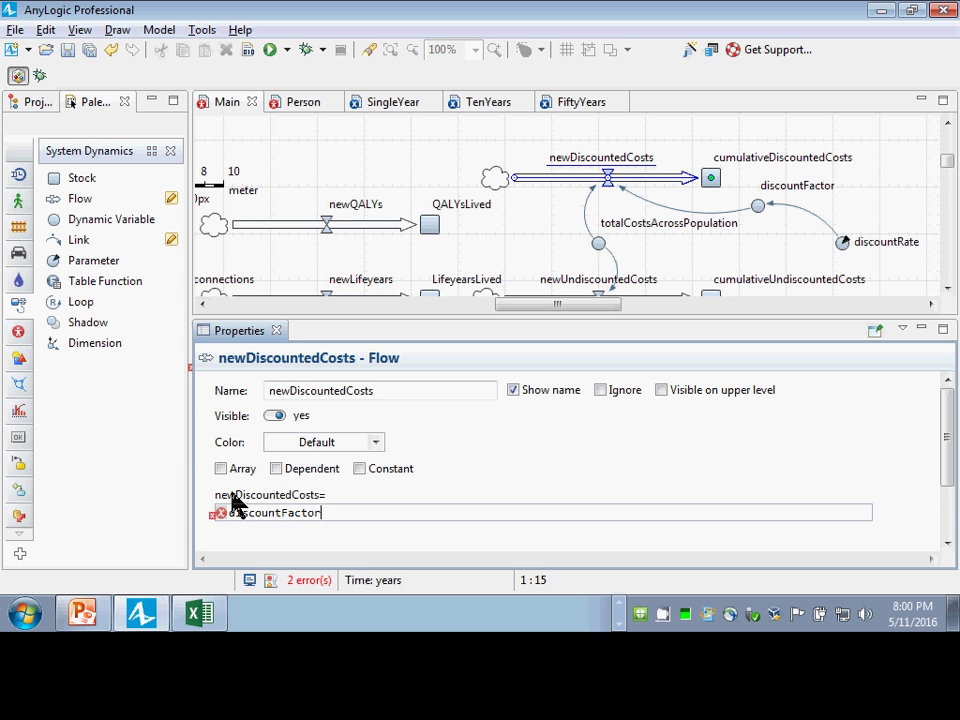
{"action": "type", "text": " * totalCost"}
{"action": "key", "text": "ctrl+space"}
{"action": "key", "text": "ctrl+s"}
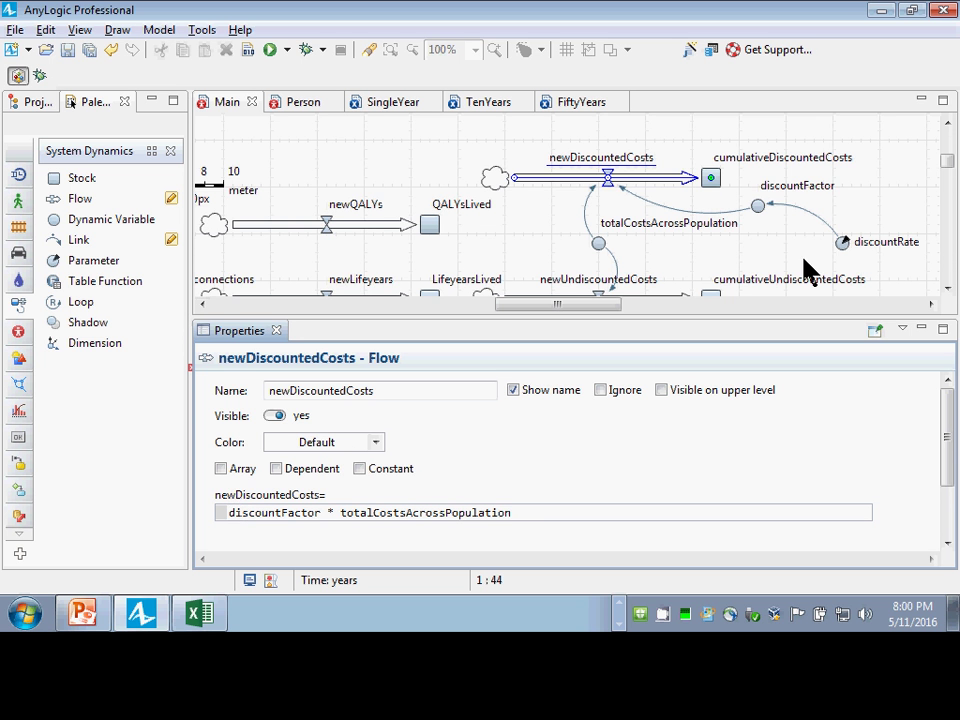
Review the equations of the totalCostsAcrossPopulation variable and the newUndiscountedCosts flow
{"action": "scroll", "coordinate": [604, 289], "scroll_direction": "down", "scroll_amount": 1}
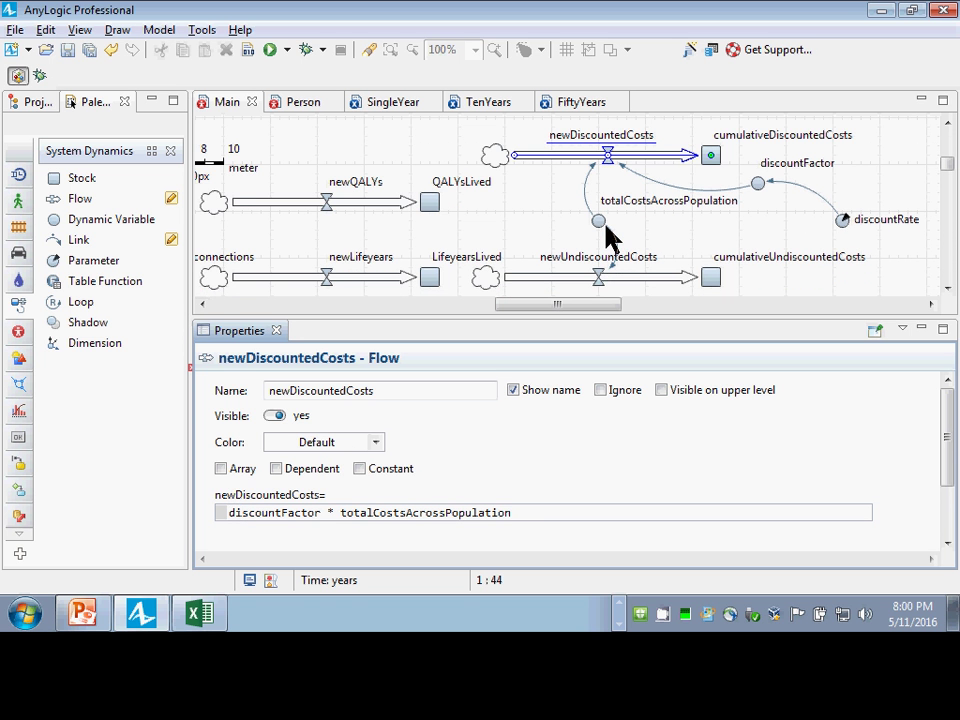
{"action": "left_click", "coordinate": [599, 222]}
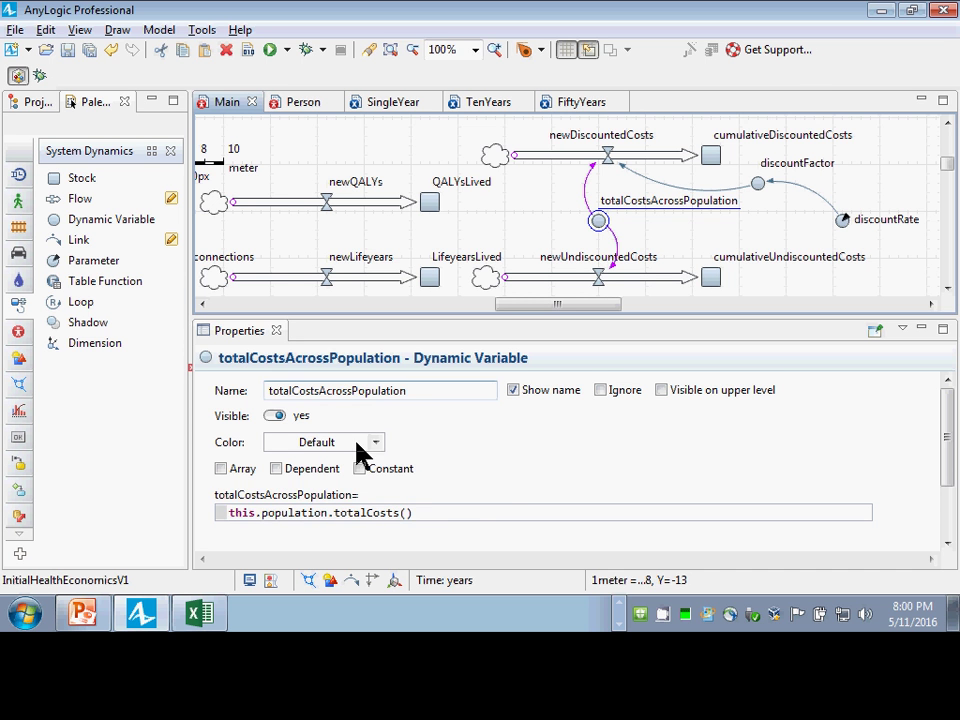
{"action": "left_click_drag", "start_coordinate": [435, 514], "coordinate": [193, 535]}
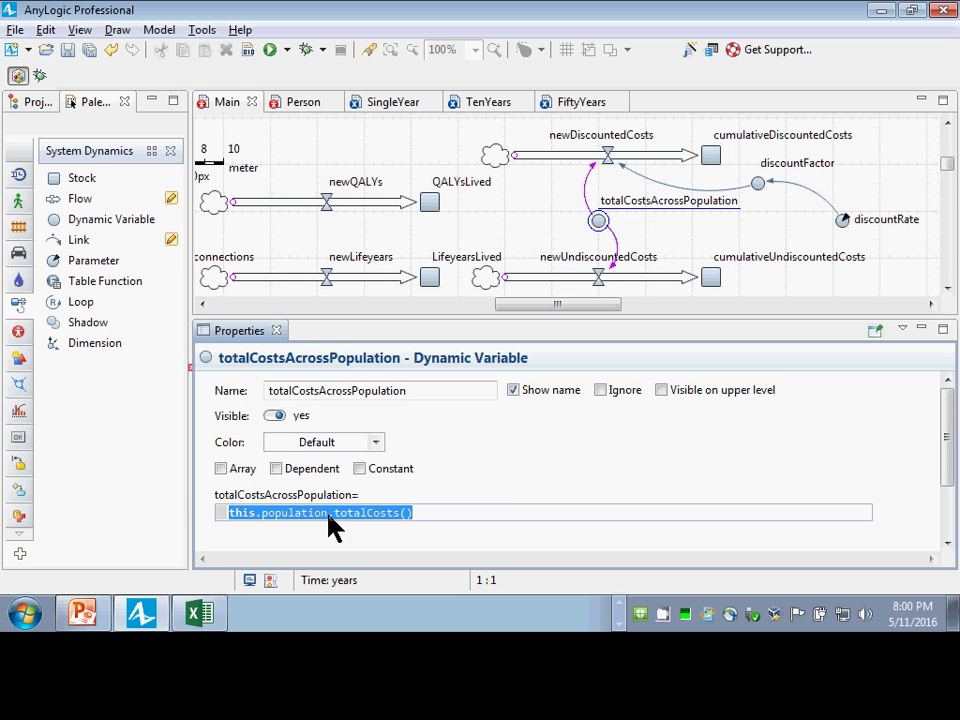
{"action": "left_click", "coordinate": [426, 512]}
{"action": "left_click_drag", "start_coordinate": [426, 513], "coordinate": [400, 513]}
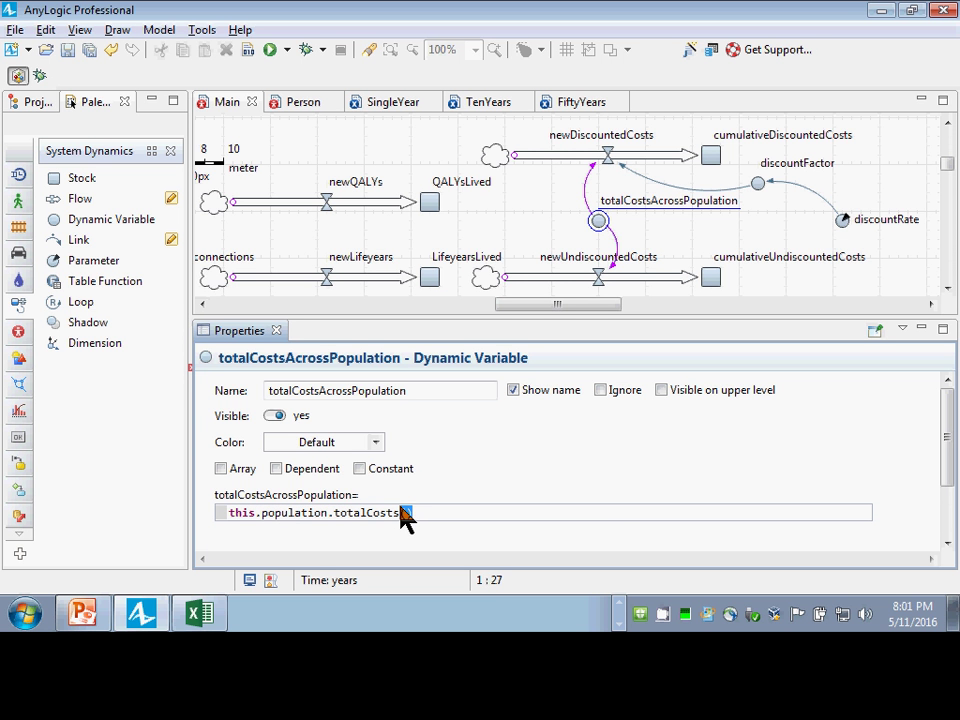
{"action": "left_click", "coordinate": [603, 292]}
{"action": "left_click", "coordinate": [600, 285]}
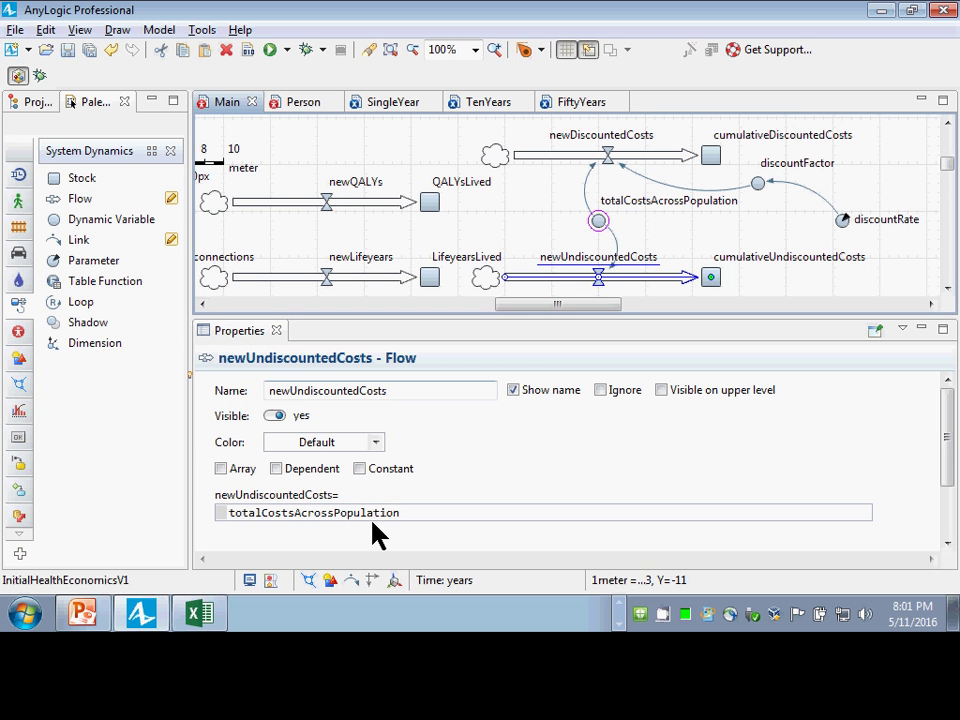
{"action": "left_click_drag", "start_coordinate": [419, 508], "coordinate": [257, 455]}
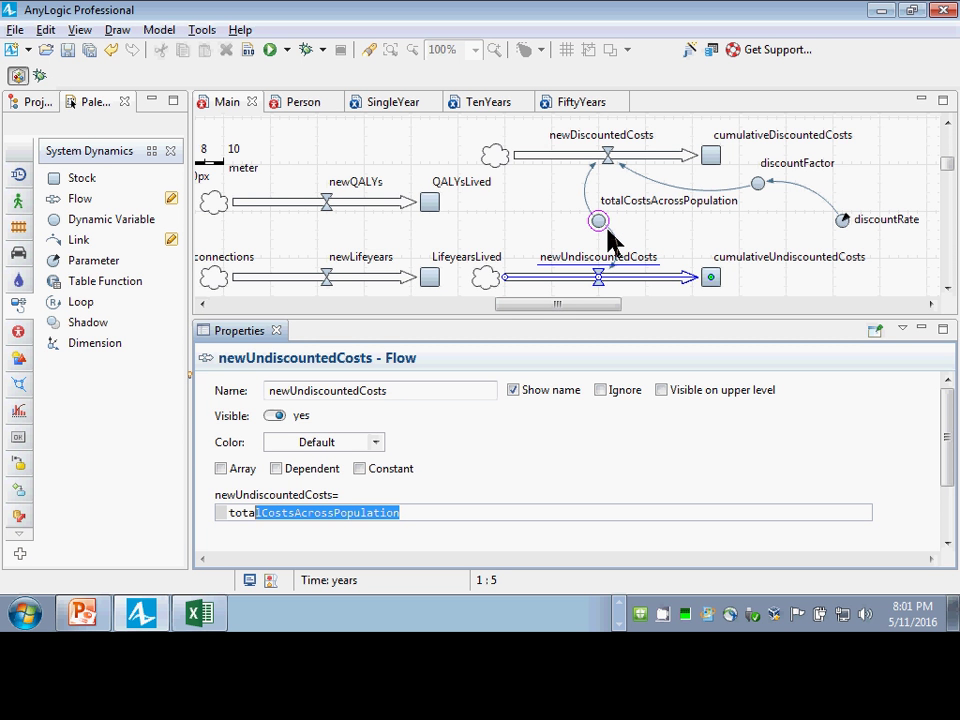
Review the default value of the discountRate parameter and save the model
{"action": "left_click", "coordinate": [849, 218]}
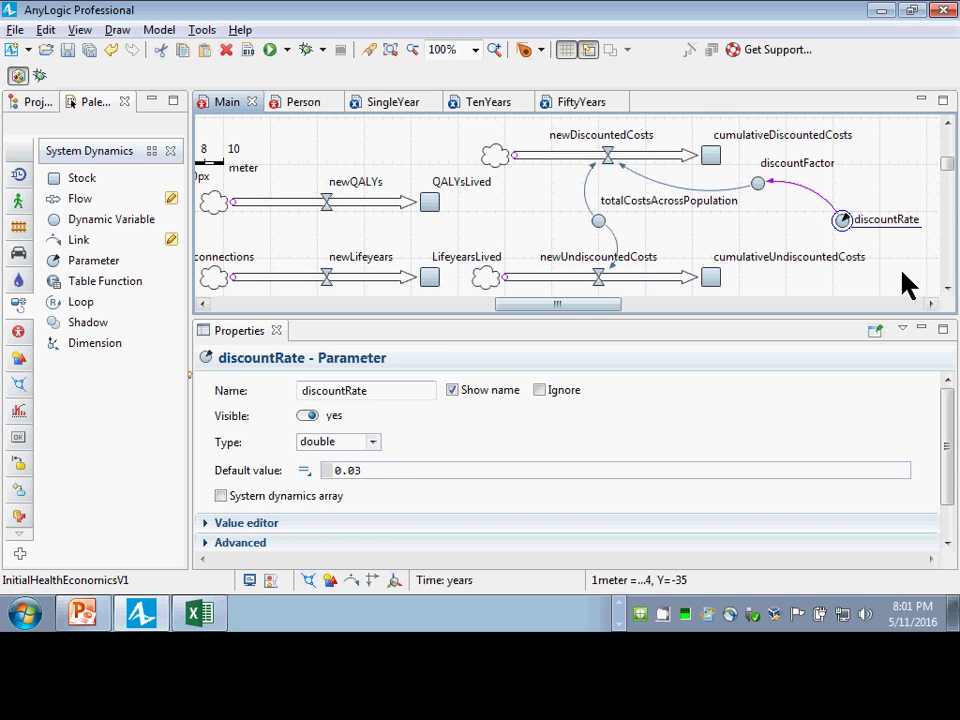
{"action": "left_click", "coordinate": [366, 471]}
{"action": "left_click_drag", "start_coordinate": [366, 483], "coordinate": [279, 461]}
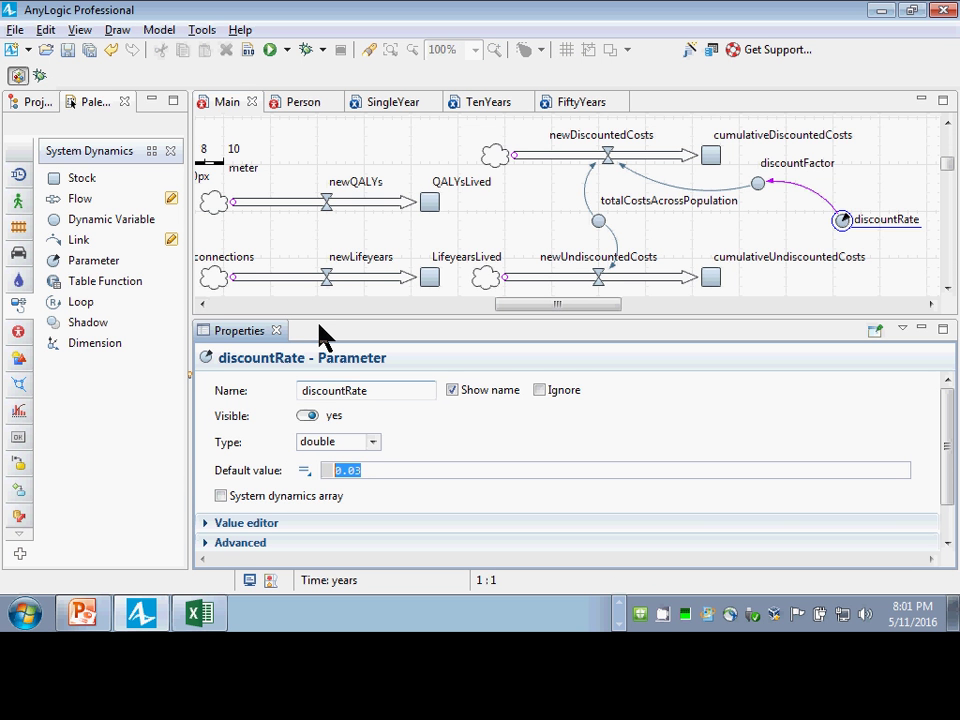
{"action": "key", "text": "ctrl+s"}
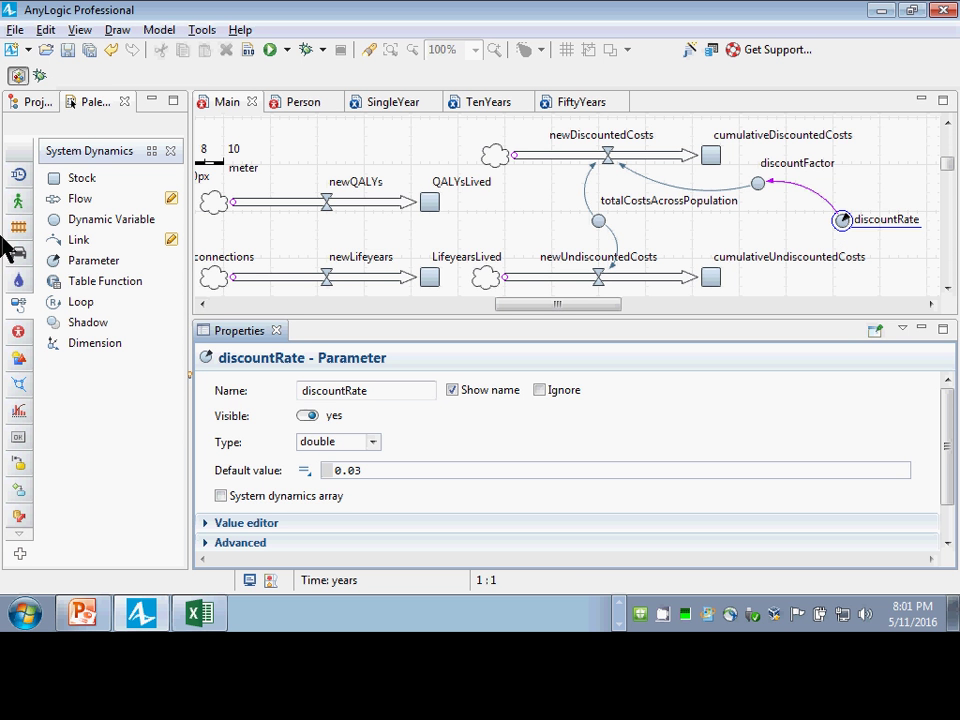
Show the Agent component set and recheck the discountRate parameter's default value
{"action": "left_click", "coordinate": [20, 462]}
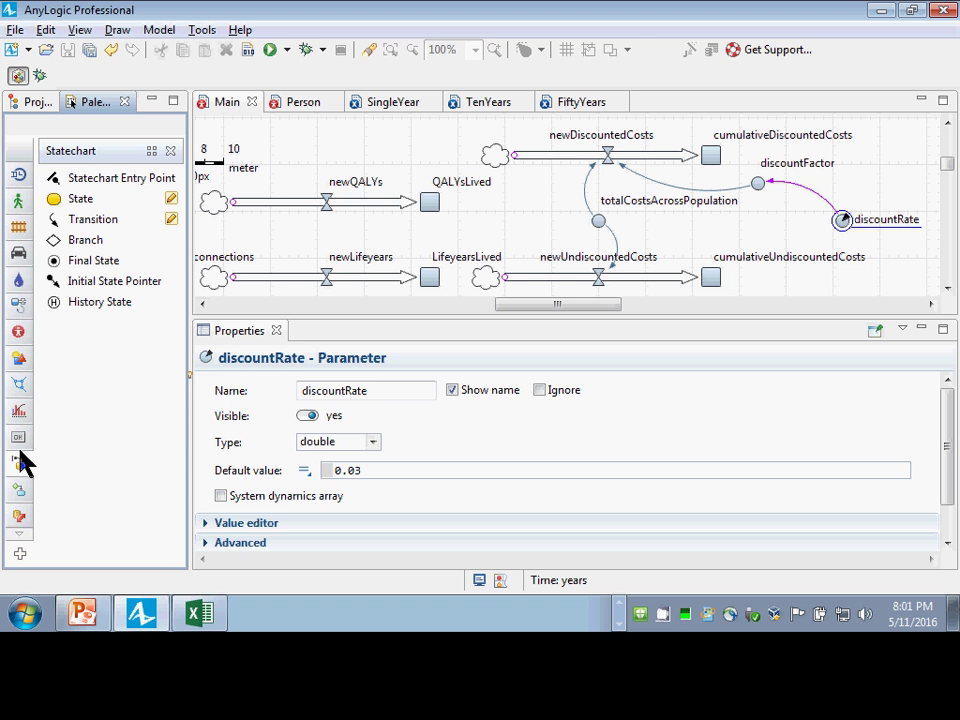
{"action": "left_click", "coordinate": [18, 331]}
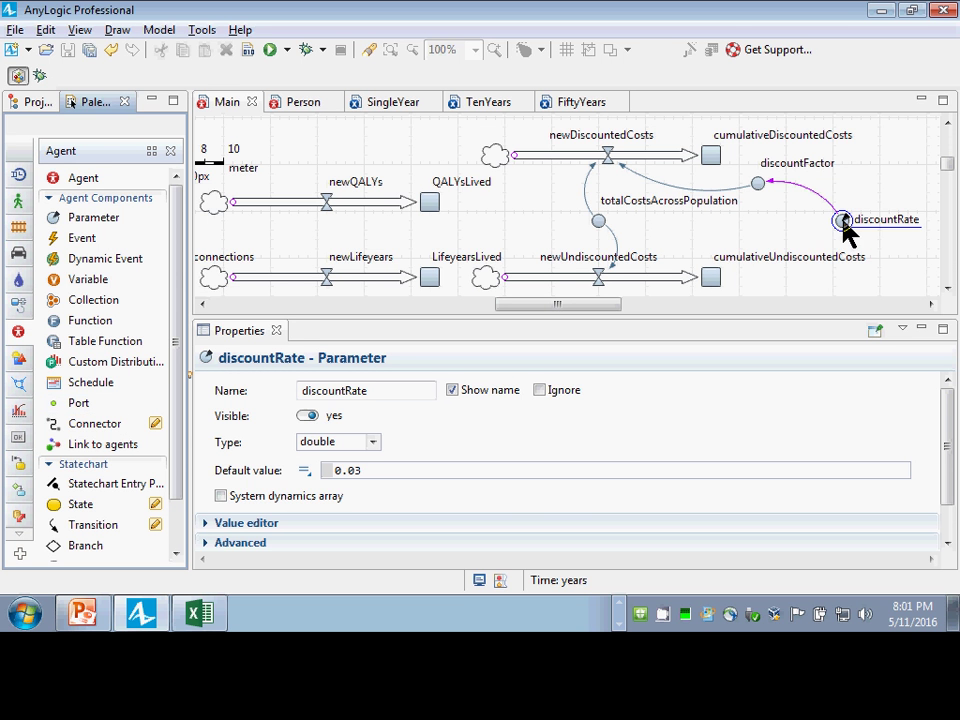
{"action": "left_click", "coordinate": [388, 472]}
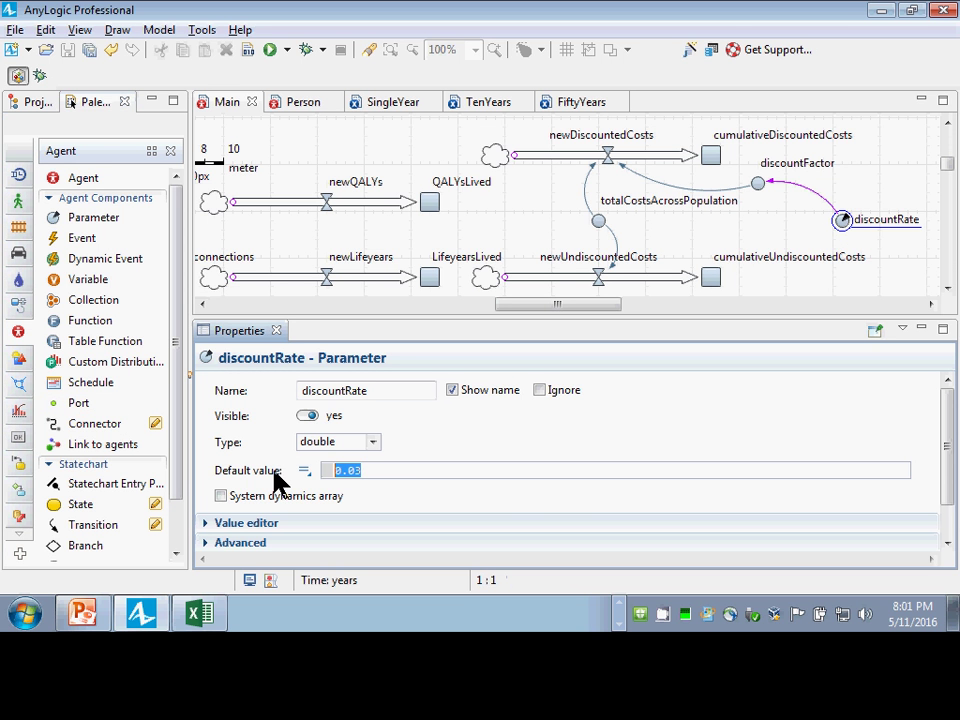
Copy the whole discountFactor equation and switch to Notepad, pasting it over all of the existing text
{"action": "left_click", "coordinate": [758, 185]}
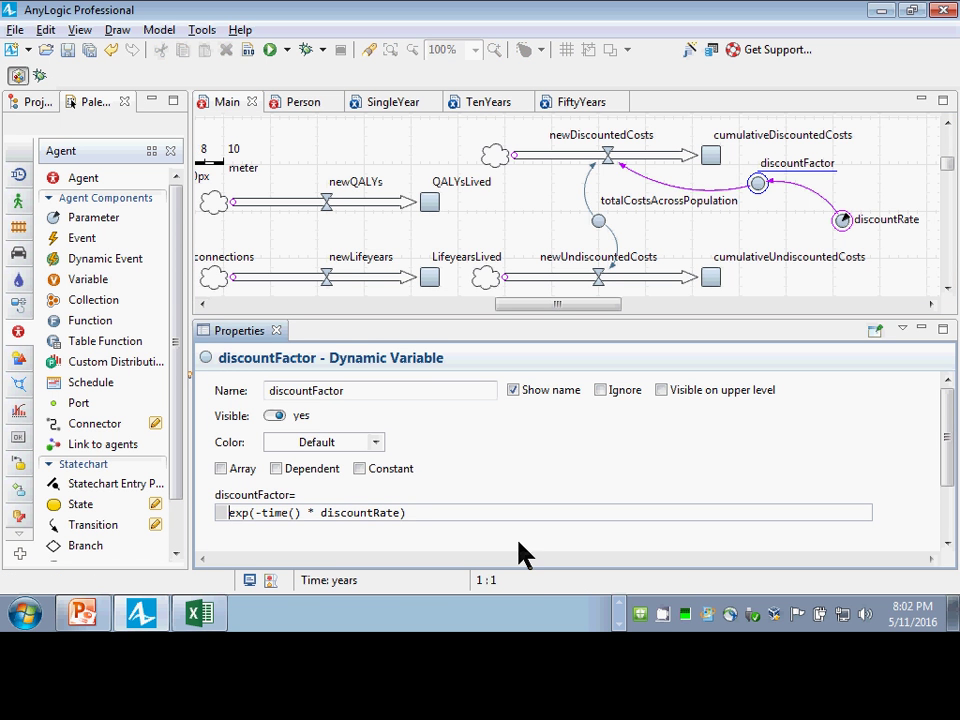
{"action": "key", "text": "ctrl+shift+Right"}
{"action": "key", "text": "ctrl+shift+Right"}
{"action": "key", "text": "ctrl+shift+Right"}
{"action": "key", "text": "ctrl+shift+Right"}
{"action": "key", "text": "ctrl+shift+Right"}
{"action": "key", "text": "ctrl+shift+Right"}
{"action": "key", "text": "ctrl+c"}
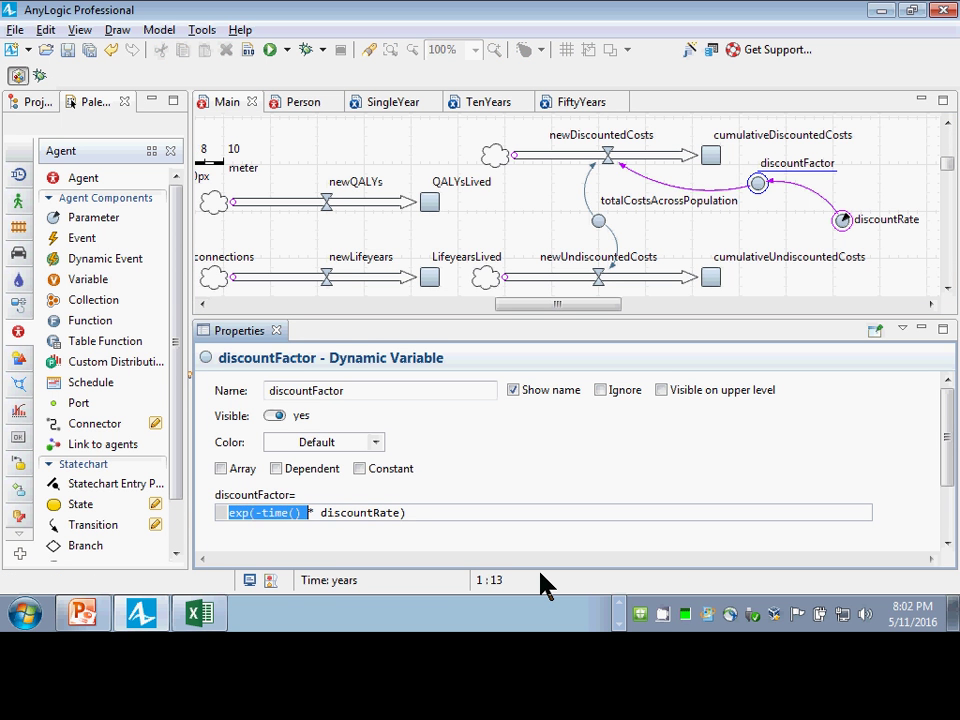
{"action": "key", "text": "alt+Tab"}
{"action": "key", "text": "alt+Tab"}
{"action": "key", "text": "alt+Tab"}
{"action": "key", "text": "alt+Tab"}
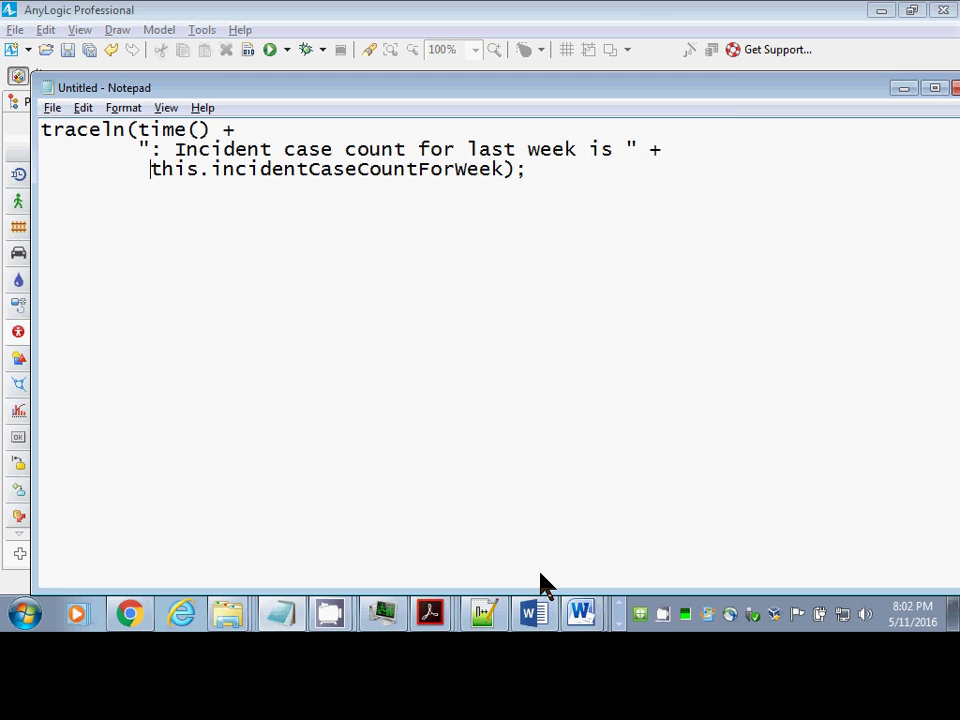
{"action": "key", "text": "ctrl+a"}
{"action": "key", "text": "ctrl+v"}
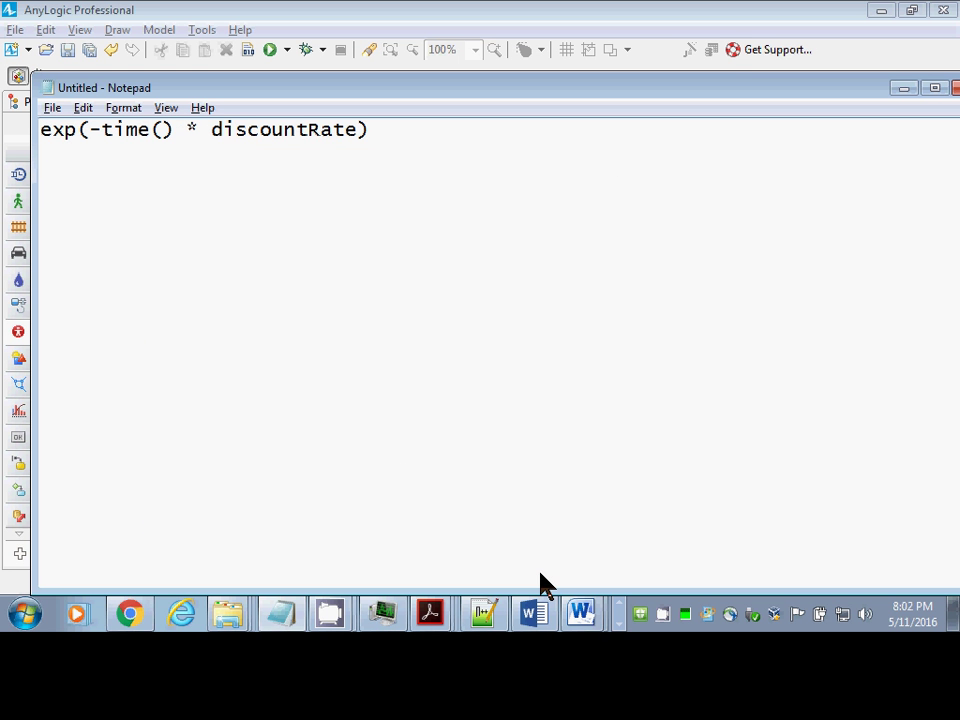
Examine the pasted discount factor formula part by part, covering the time() term, the discountRate term and the multiplication operator
{"action": "key", "text": "Left"}
{"action": "key", "text": "Left"}
{"action": "key", "text": "Left"}
{"action": "key", "text": "Left"}
{"action": "key", "text": "Left"}
{"action": "key", "text": "Left"}
{"action": "key", "text": "Left"}
{"action": "key", "text": "Left"}
{"action": "key", "text": "Left"}
{"action": "key", "text": "Left"}
{"action": "key", "text": "Left"}
{"action": "key", "text": "Left"}
{"action": "key", "text": "Left"}
{"action": "key", "text": "Left"}
{"action": "key", "text": "Left"}
{"action": "key", "text": "Left"}
{"action": "key", "text": "shift+Left"}
{"action": "key", "text": "shift+Left"}
{"action": "key", "text": "shift+Left"}
{"action": "key", "text": "shift+Left"}
{"action": "key", "text": "shift+Left"}
{"action": "key", "text": "shift+Left"}
{"action": "key", "text": "Left"}
{"action": "key", "text": "Right"}
{"action": "key", "text": "Right"}
{"action": "key", "text": "Right"}
{"action": "key", "text": "Right"}
{"action": "key", "text": "Right"}
{"action": "key", "text": "Right"}
{"action": "key", "text": "Right"}
{"action": "key", "text": "Right"}
{"action": "key", "text": "Right"}
{"action": "key", "text": "Left"}
{"action": "key", "text": "Left"}
{"action": "key", "text": "Left"}
{"action": "key", "text": "Left"}
{"action": "key", "text": "Left"}
{"action": "key", "text": "Left"}
{"action": "key", "text": "Left"}
{"action": "key", "text": "Left"}
{"action": "key", "text": "Left"}
{"action": "key", "text": "shift+Left"}
{"action": "key", "text": "Right"}
{"action": "key", "text": "Right"}
{"action": "key", "text": "Right"}
{"action": "key", "text": "Right"}
{"action": "key", "text": "Right"}
{"action": "key", "text": "Right"}
{"action": "key", "text": "Right"}
{"action": "key", "text": "Right"}
{"action": "key", "text": "Right"}
{"action": "key", "text": "Right"}
{"action": "key", "text": "shift+End"}
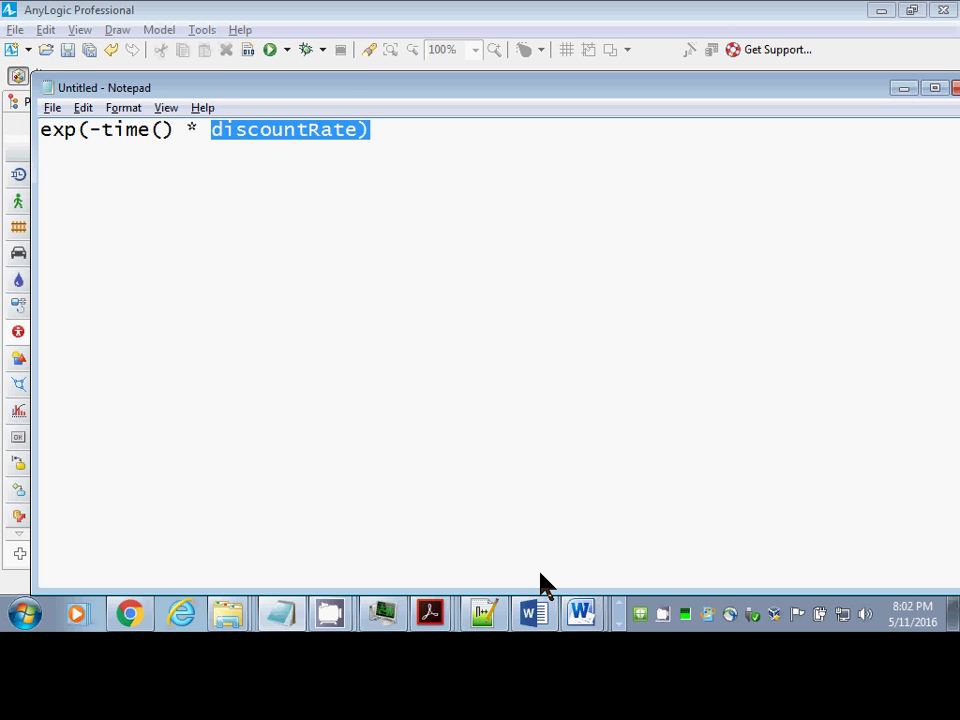
{"action": "key", "text": "shift+Left"}
{"action": "key", "text": "Left"}
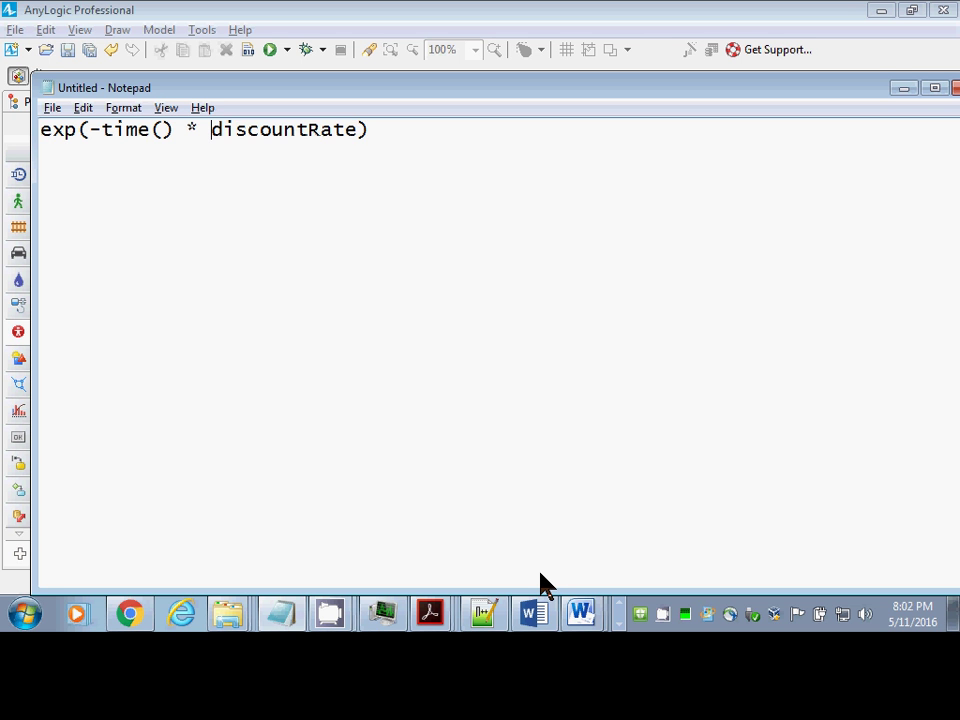
{"action": "key", "text": "ctrl+shift+Right"}
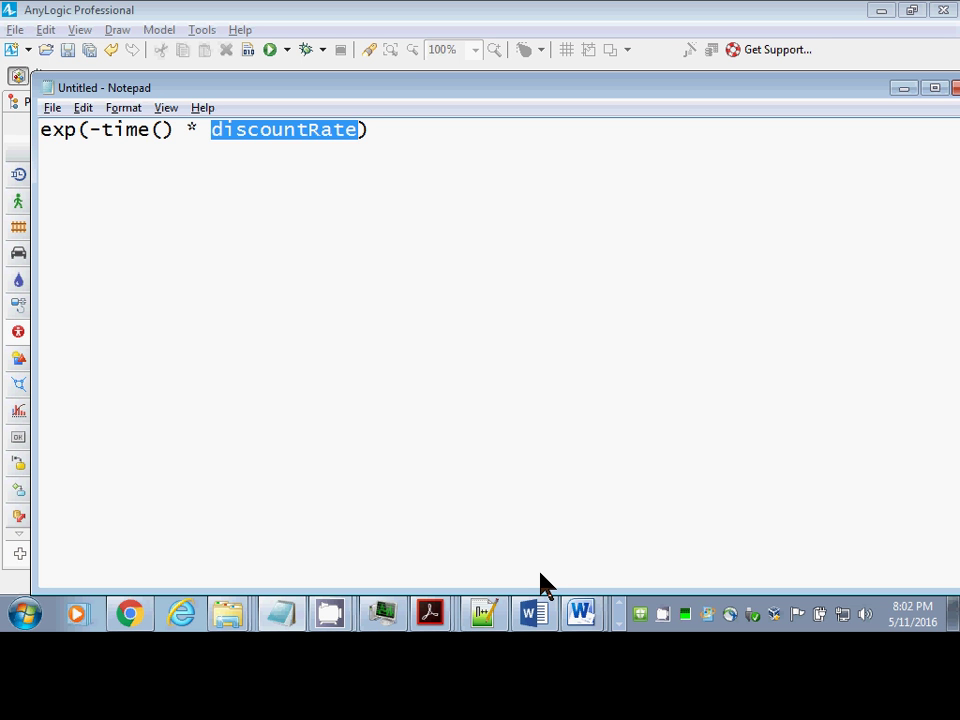
{"action": "key", "text": "End"}
{"action": "key", "text": "ctrl+Left"}
{"action": "key", "text": "ctrl+Left"}
{"action": "key", "text": "shift+Right"}
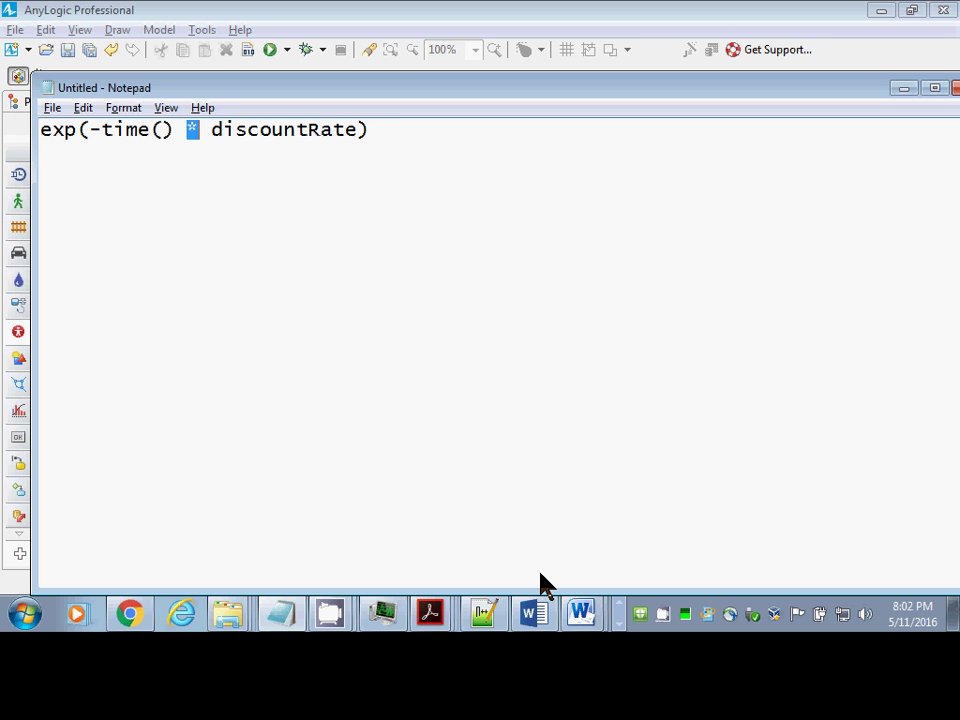
Examine the part of the discount factor formula before the multiplication operator in Notepad and switch back to AnyLogic
{"action": "key", "text": "Left"}
{"action": "key", "text": "ctrl+Left"}
{"action": "key", "text": "ctrl+Left"}
{"action": "key", "text": "ctrl+Left"}
{"action": "key", "text": "ctrl+shift+Left"}
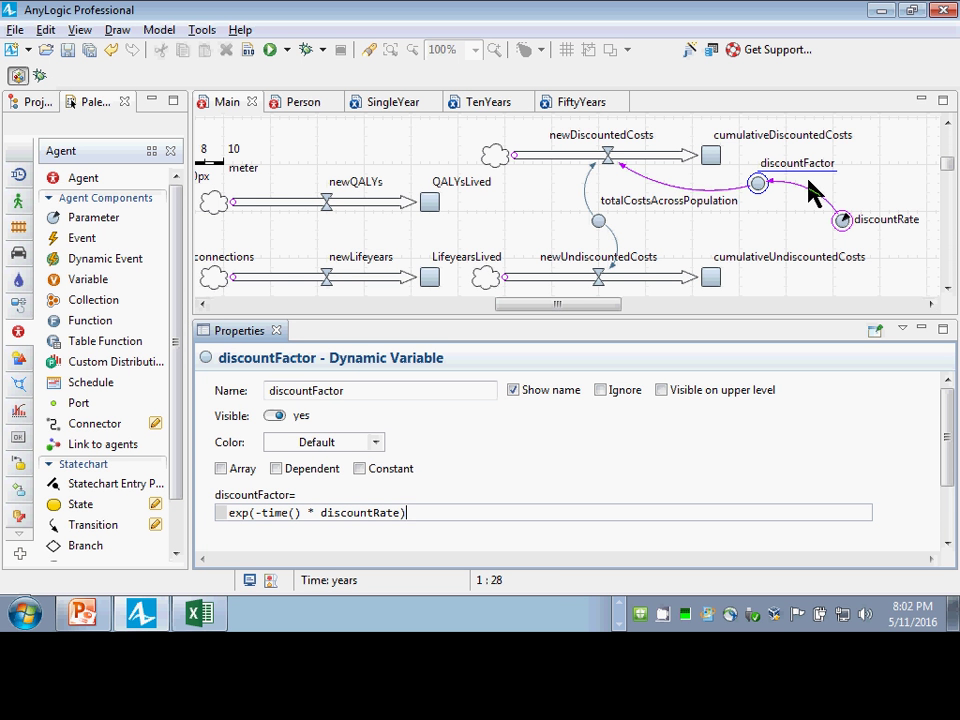
Review the discountFactor and totalCostsAcrossPopulation terms in the newDiscountedCosts flow equation and save the model
{"action": "left_click", "coordinate": [615, 157]}
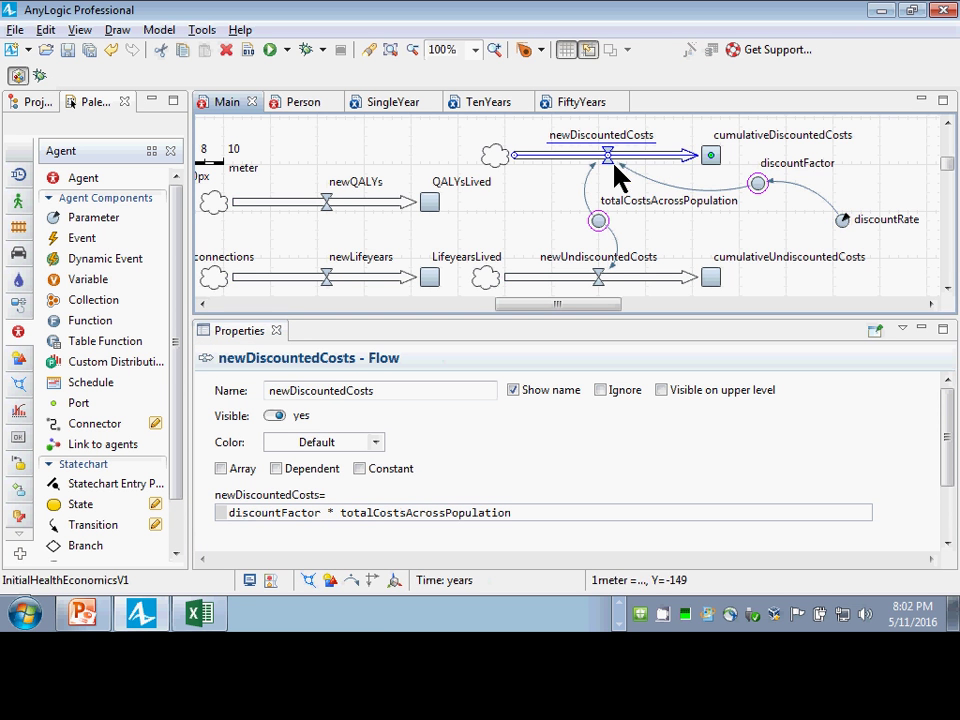
{"action": "left_click", "coordinate": [369, 513]}
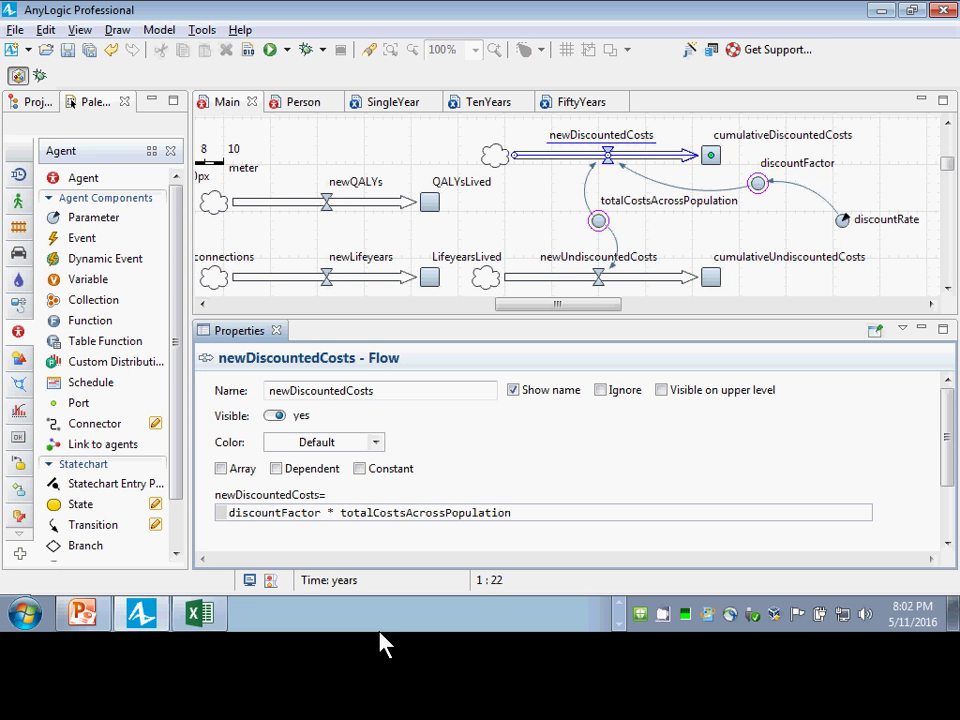
{"action": "key", "text": "Home"}
{"action": "key", "text": "ctrl+shift+Right"}
{"action": "key", "text": "ctrl+Right"}
{"action": "key", "text": "ctrl+shift+Right"}
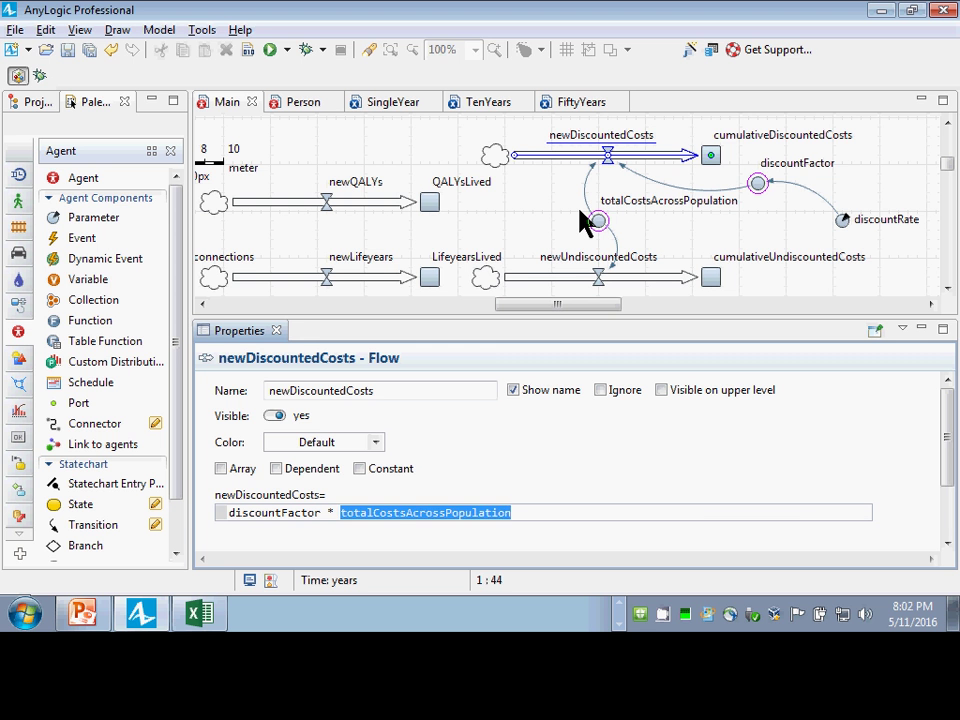
{"action": "key", "text": "End"}
{"action": "key", "text": "ctrl+s"}
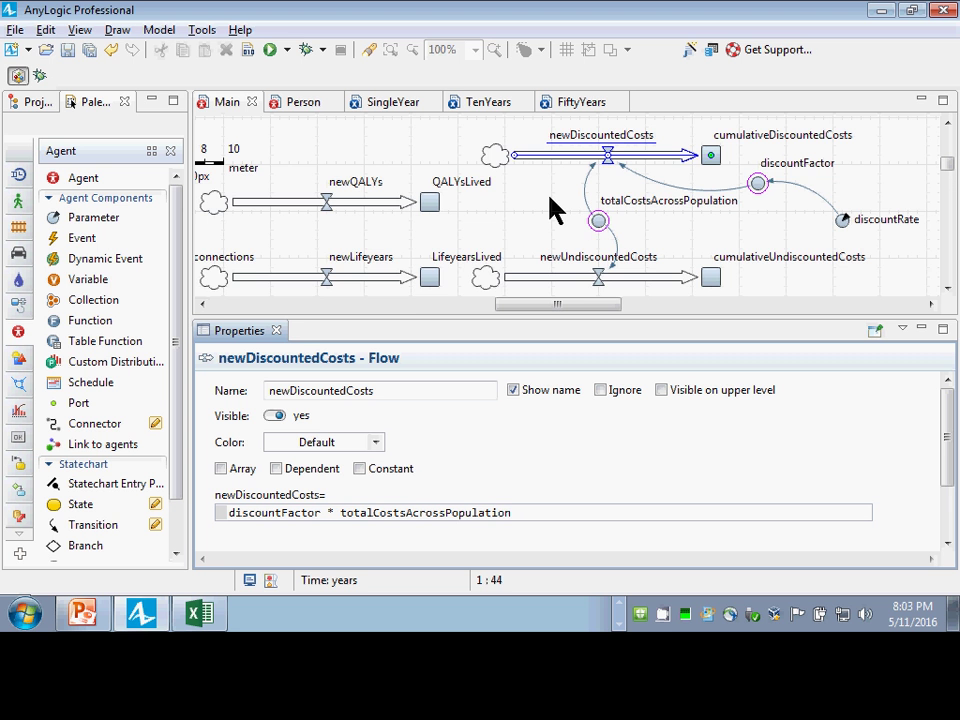
Compare the equations of the newQALYs and newDiscountedCosts flows and review the discountRate parameter
{"action": "scroll", "coordinate": [553, 208], "scroll_direction": "up", "scroll_amount": 2}
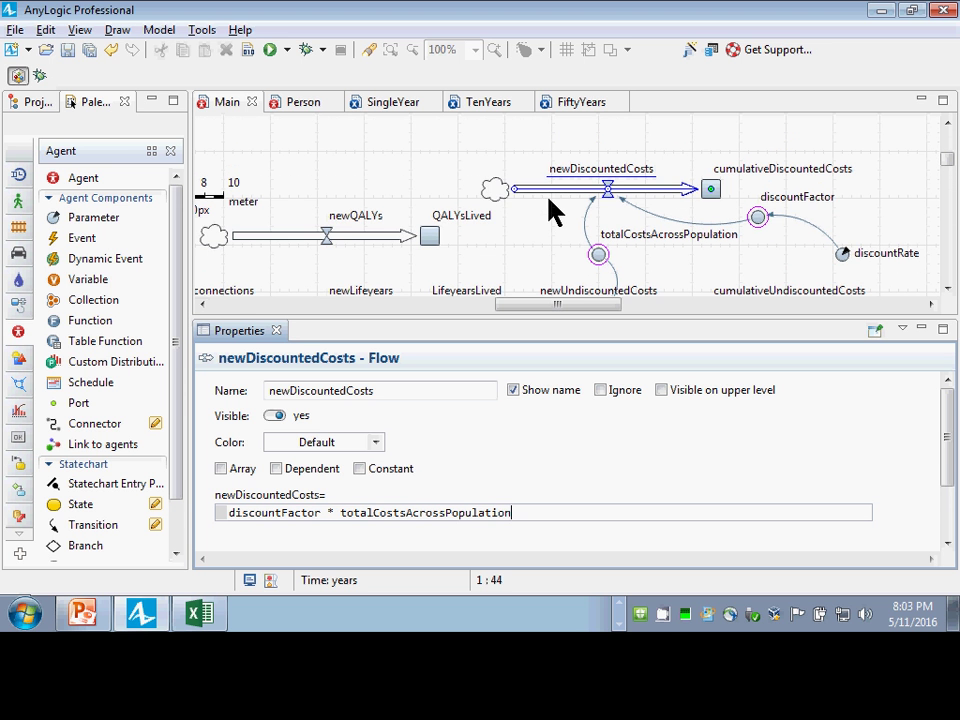
{"action": "scroll", "coordinate": [480, 235], "scroll_direction": "down", "scroll_amount": 1}
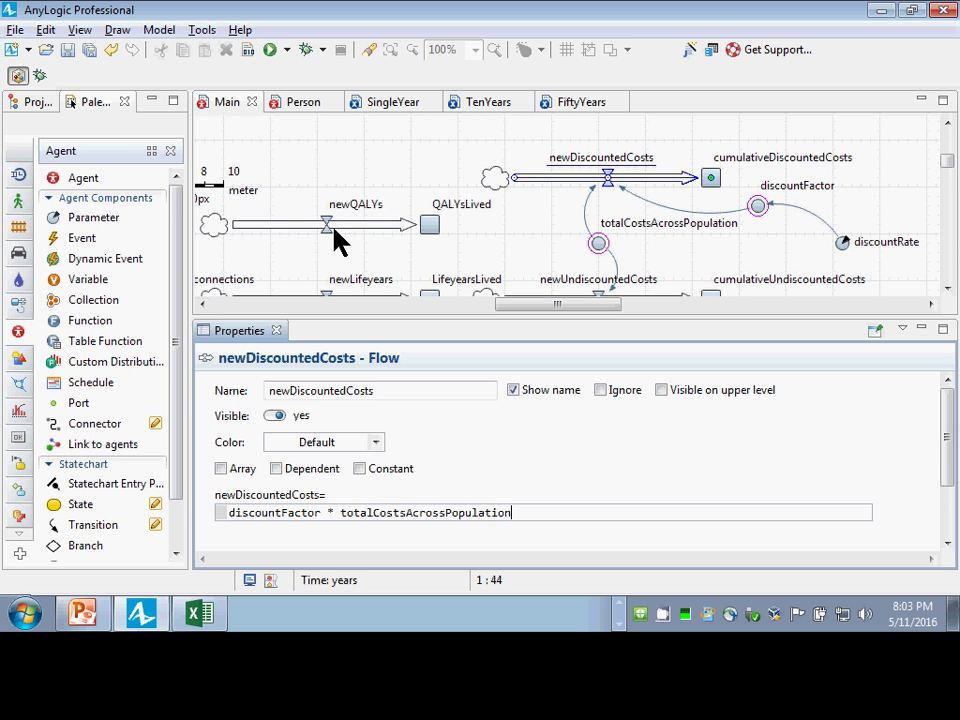
{"action": "left_click", "coordinate": [334, 229]}
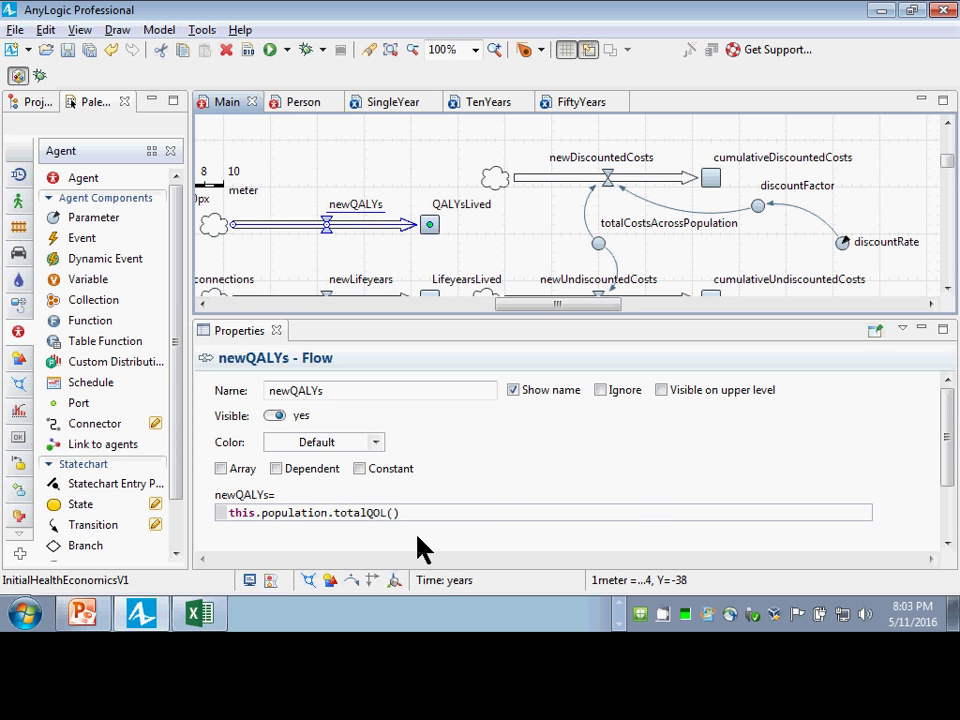
{"action": "left_click", "coordinate": [562, 181]}
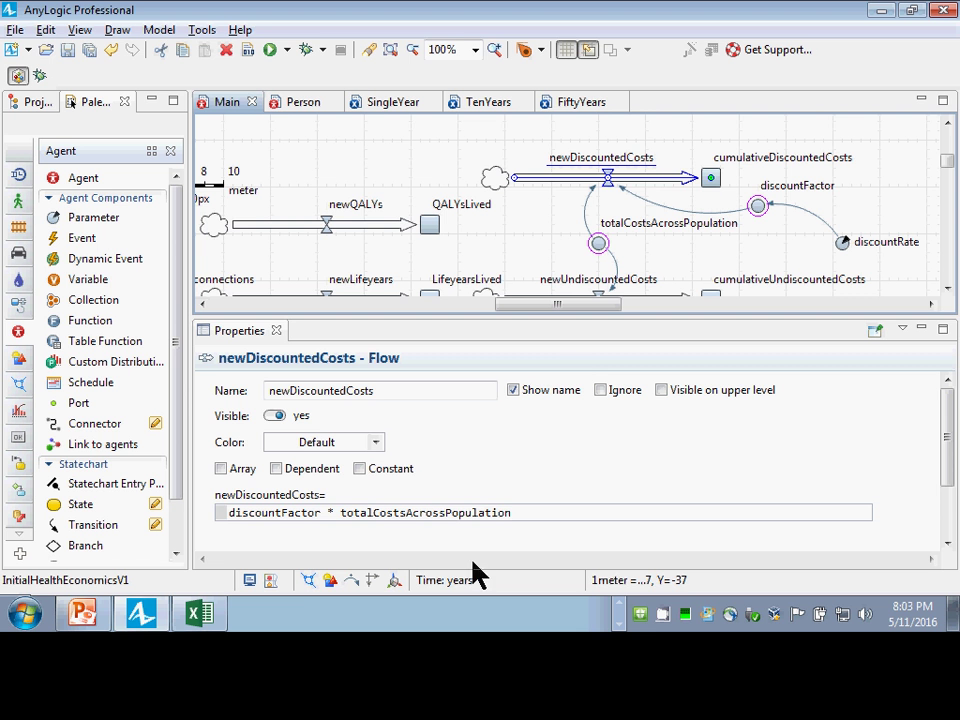
{"action": "left_click_drag", "start_coordinate": [521, 517], "coordinate": [221, 470]}
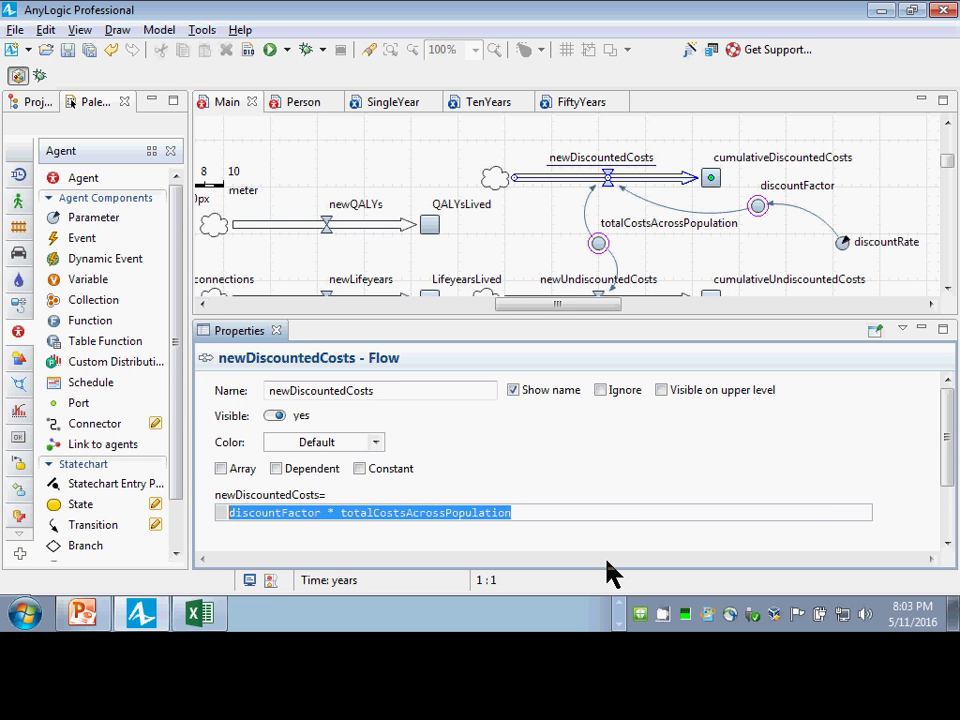
{"action": "left_click", "coordinate": [840, 243]}
Try prefixing discountRate with "this." in the discountFactor equation and build the model
{"action": "left_click", "coordinate": [758, 207]}
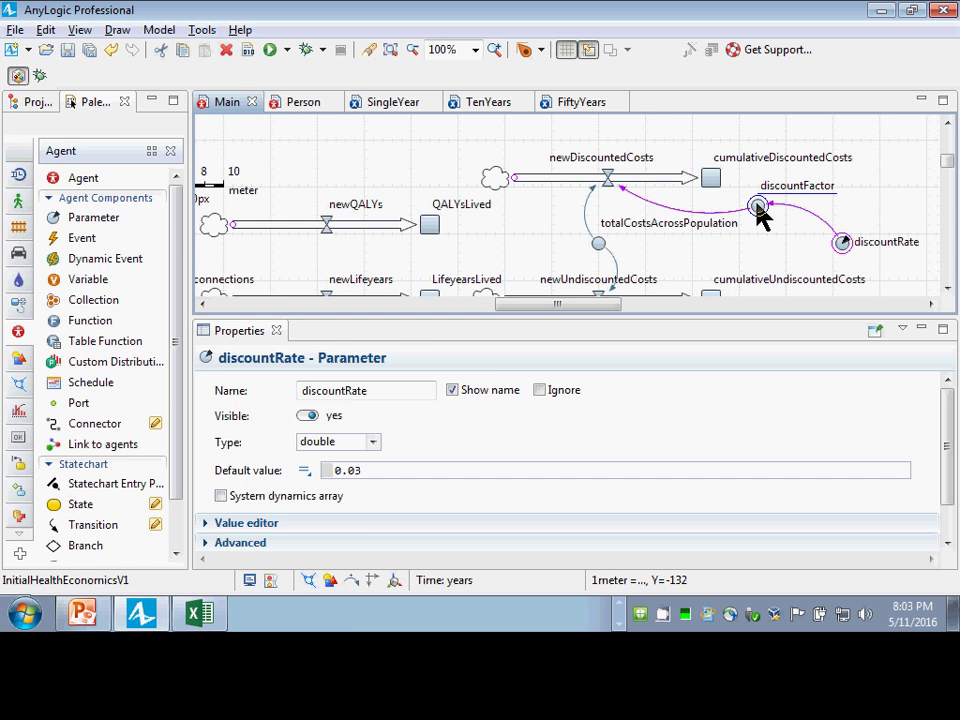
{"action": "left_click", "coordinate": [321, 512]}
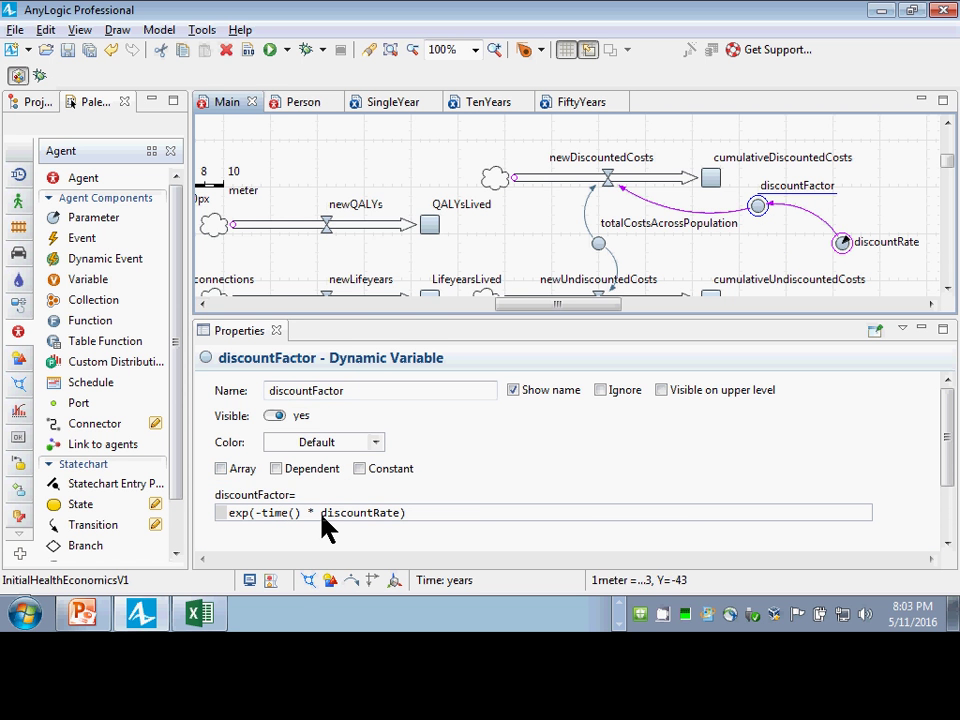
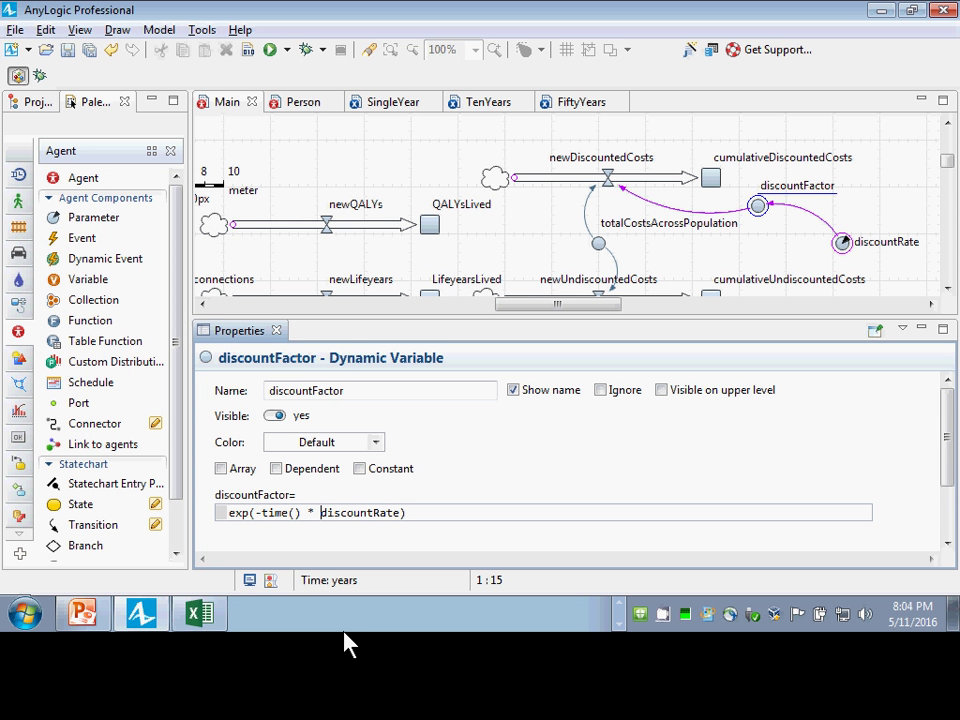
{"action": "type", "text": "this."}
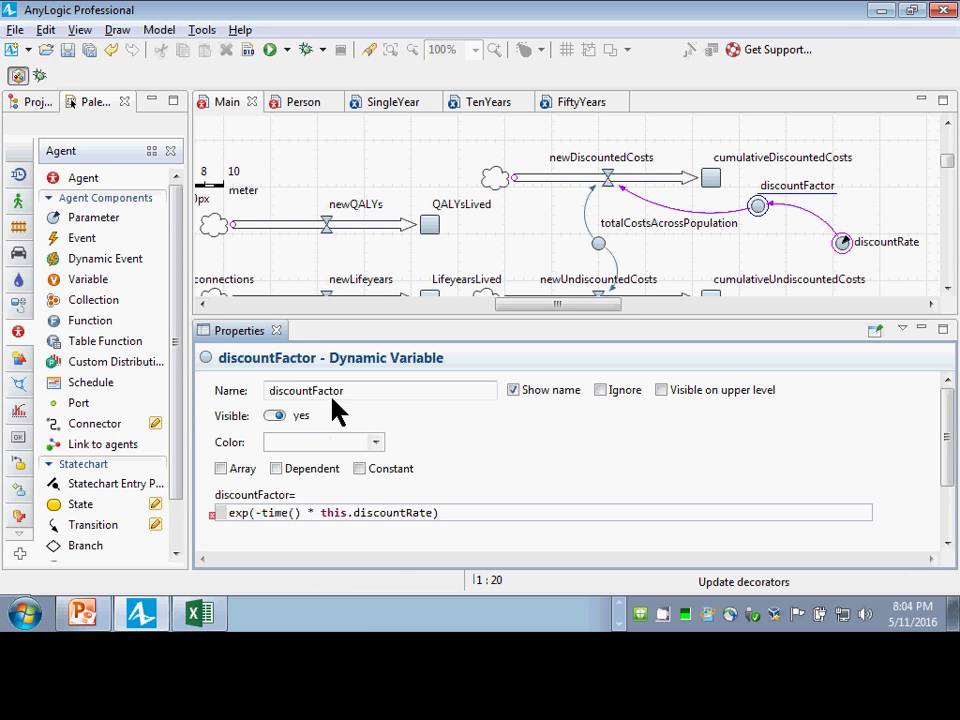
{"action": "left_click", "coordinate": [246, 49]}
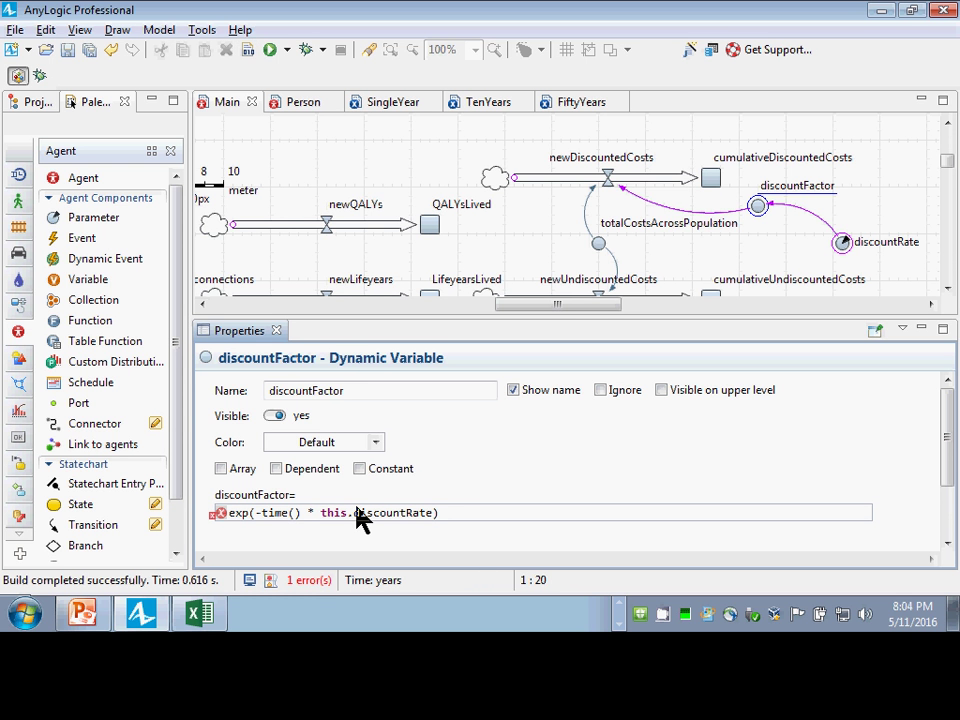
Read the equation error, remove the "this." prefix from discountRate in the discountFactor equation and rebuild the model
{"action": "mouse_move", "coordinate": [320, 586]}
{"action": "key", "text": "ctrl+shift+Left"}
{"action": "key", "text": "BackSpace"}
{"action": "key", "text": "ctrl+z"}
{"action": "key", "text": "shift+Left"}
{"action": "key", "text": "shift+Left"}
{"action": "key", "text": "shift+Left"}
{"action": "key", "text": "shift+Left"}
{"action": "key", "text": "shift+Left"}
{"action": "key", "text": "Delete"}
{"action": "key", "text": "ctrl+z"}
{"action": "key", "text": "shift+Left"}
{"action": "key", "text": "shift+Left"}
{"action": "key", "text": "shift+Left"}
{"action": "key", "text": "shift+Left"}
{"action": "key", "text": "shift+Left"}
{"action": "key", "text": "Delete"}
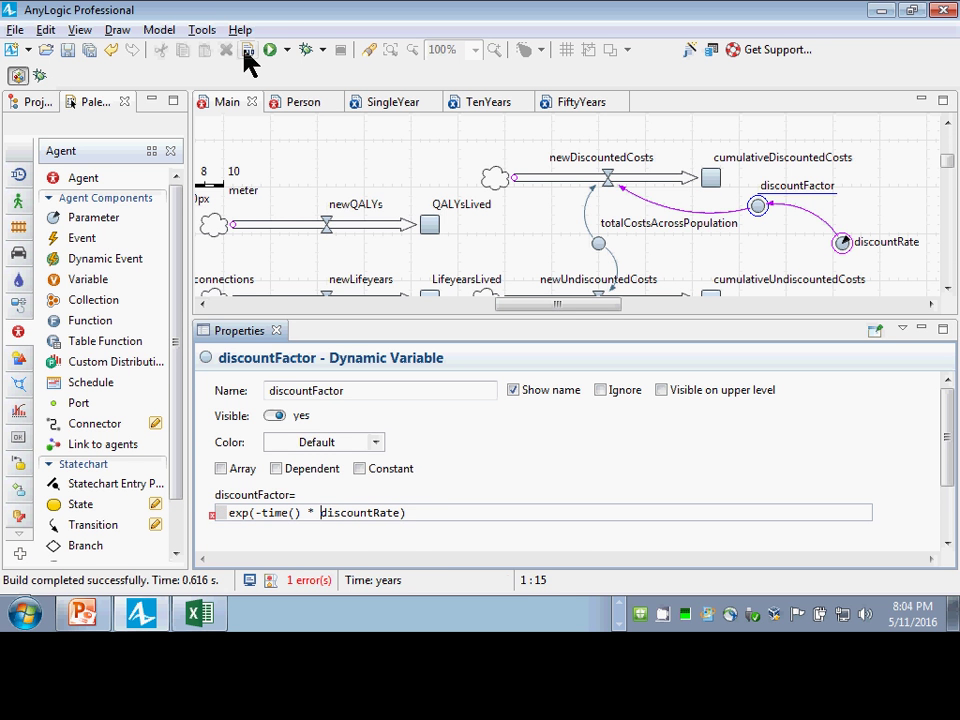
{"action": "left_click", "coordinate": [246, 50]}
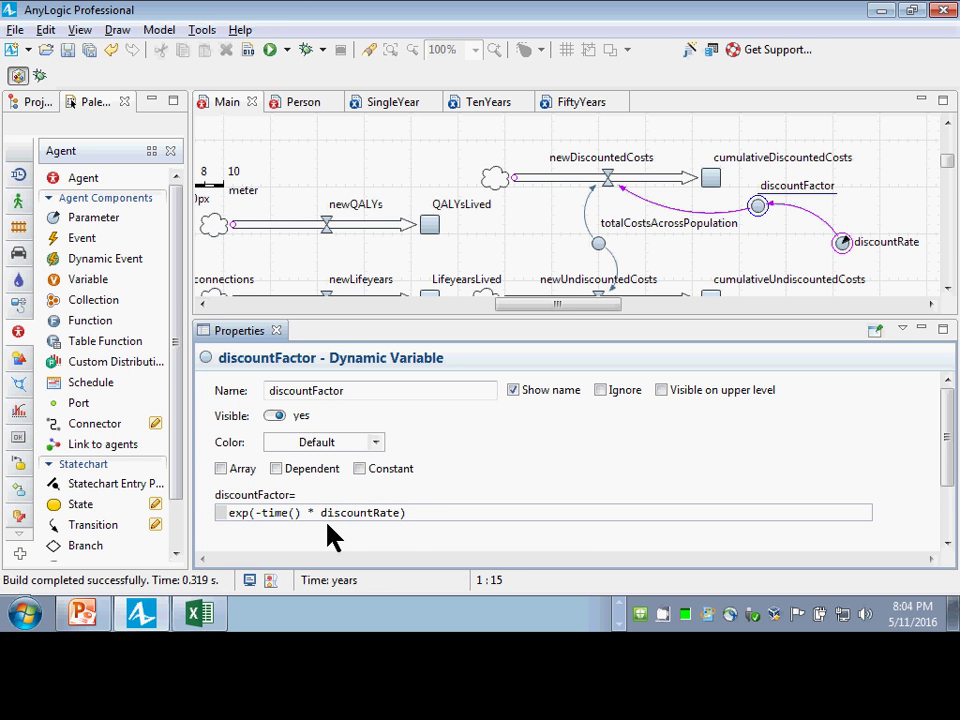
Try the discountFactor equation as exp(-time() * this.discountRate) again and rebuild the model
{"action": "type", "text": "this."}
{"action": "mouse_move", "coordinate": [222, 520]}
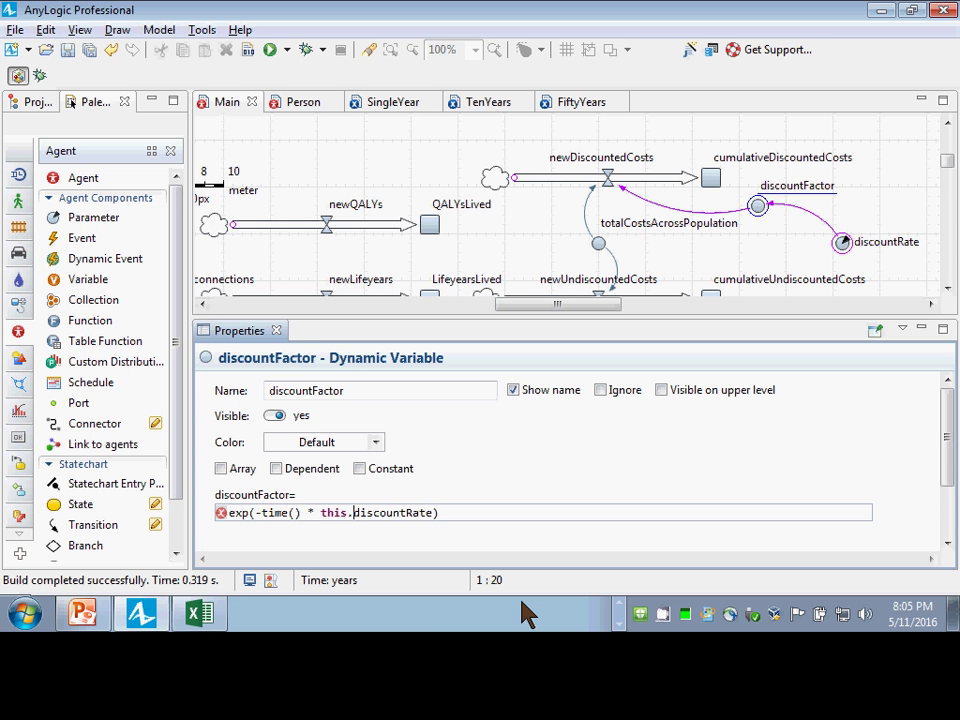
{"action": "key", "text": "shift+Left"}
{"action": "key", "text": "shift+Left"}
{"action": "key", "text": "shift+Left"}
{"action": "key", "text": "shift+Left"}
{"action": "key", "text": "shift+Left"}
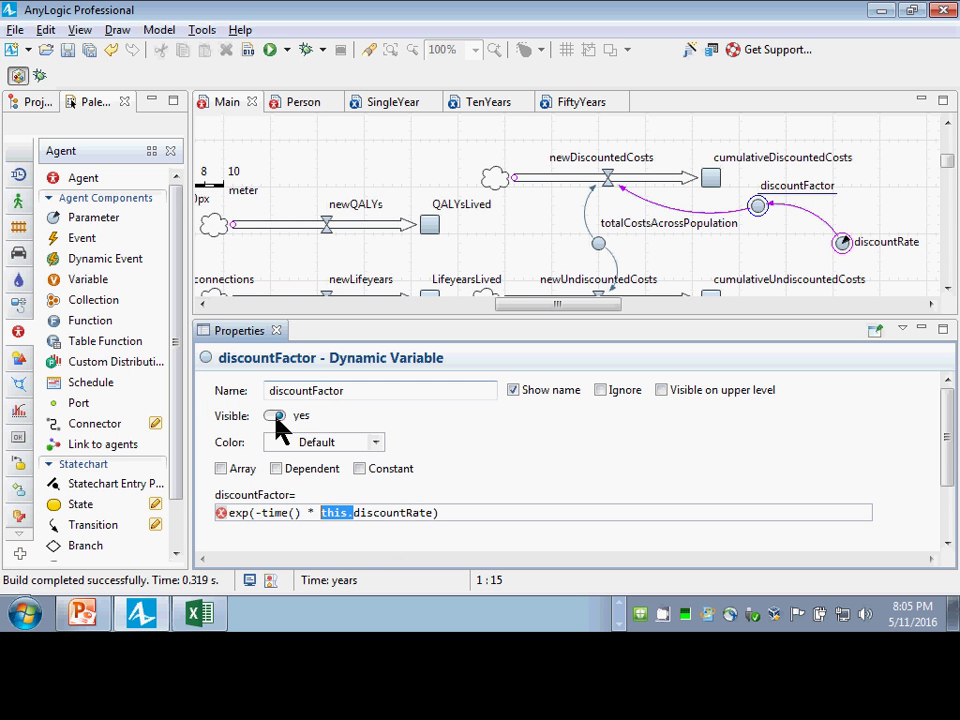
{"action": "left_click", "coordinate": [248, 49]}
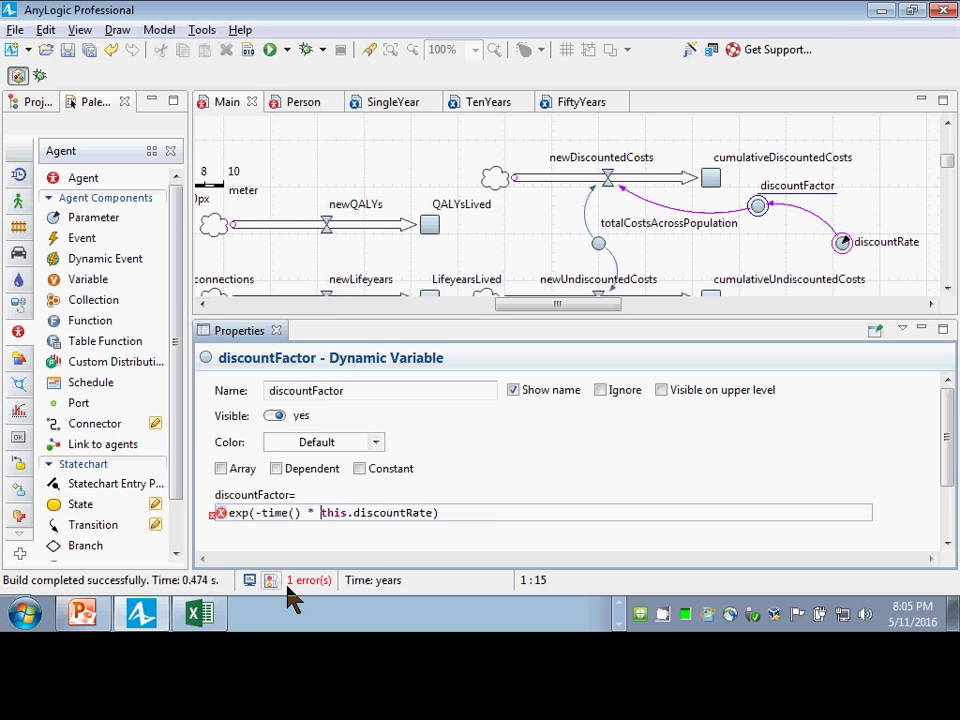
Read the build error details and restore the discountFactor equation to exp(-time() * discountRate)
{"action": "mouse_move", "coordinate": [290, 579]}
{"action": "key", "text": "ctrl+shift+Right"}
{"action": "key", "text": "shift+Right"}
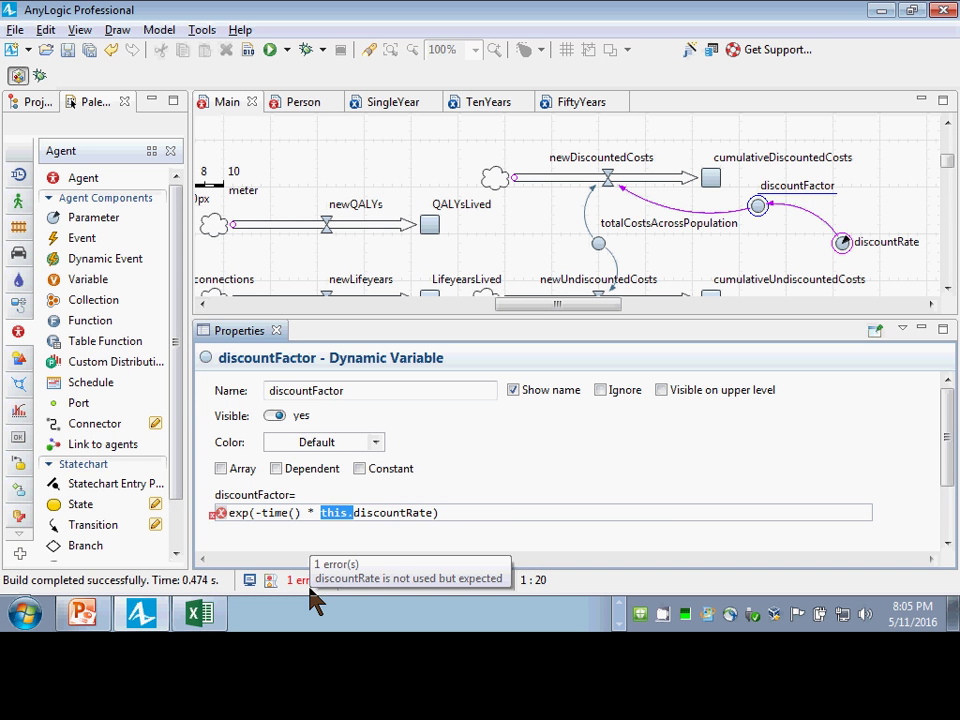
{"action": "key", "text": "BackSpace"}
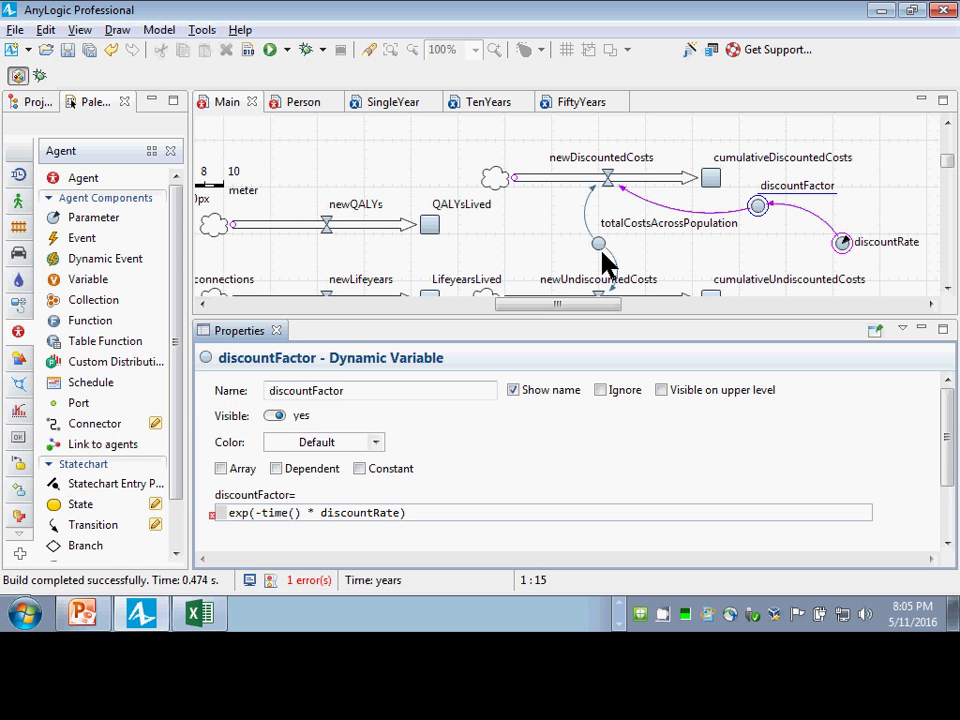
Review the newDiscountedCosts and newUndiscountedCosts flows, the totalCostsAcrossPopulation variable and the links from it to both flows
{"action": "left_click", "coordinate": [607, 178]}
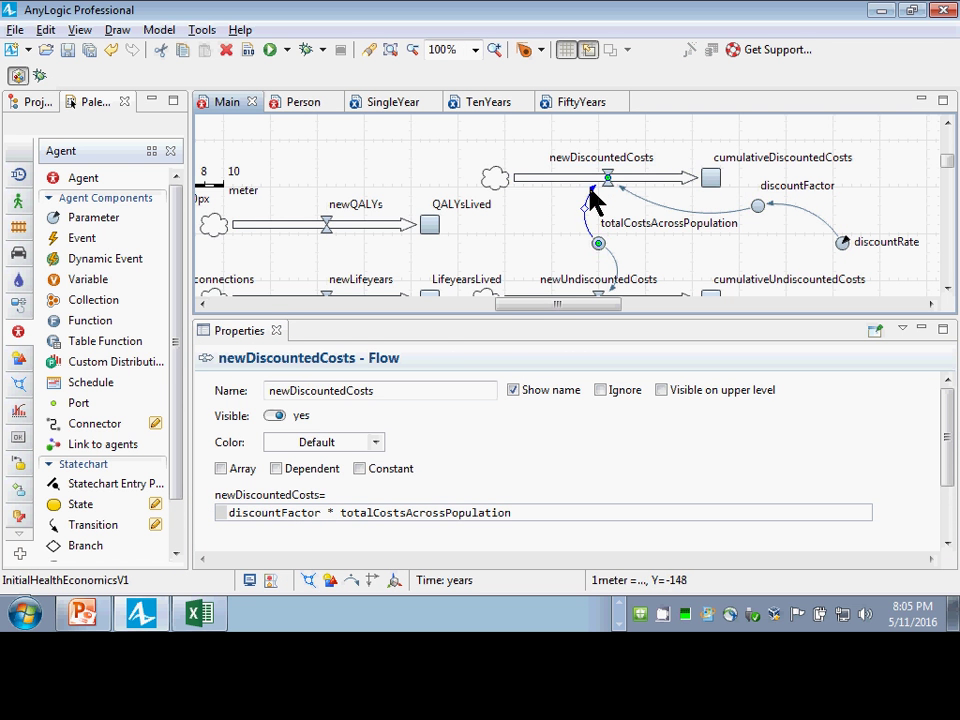
{"action": "left_click", "coordinate": [590, 200]}
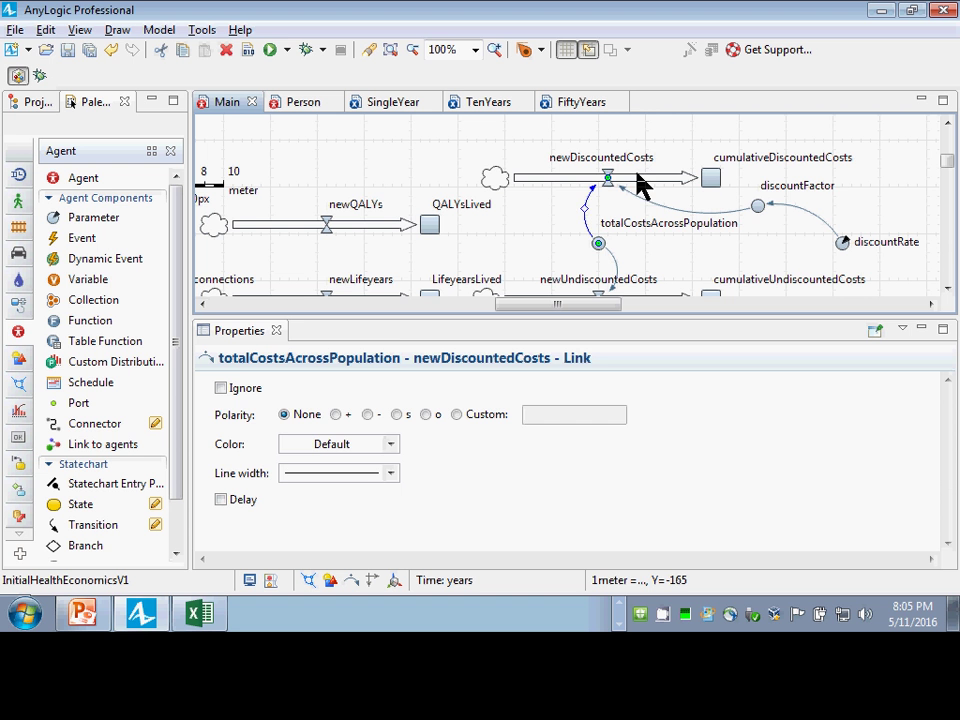
{"action": "left_click", "coordinate": [627, 176]}
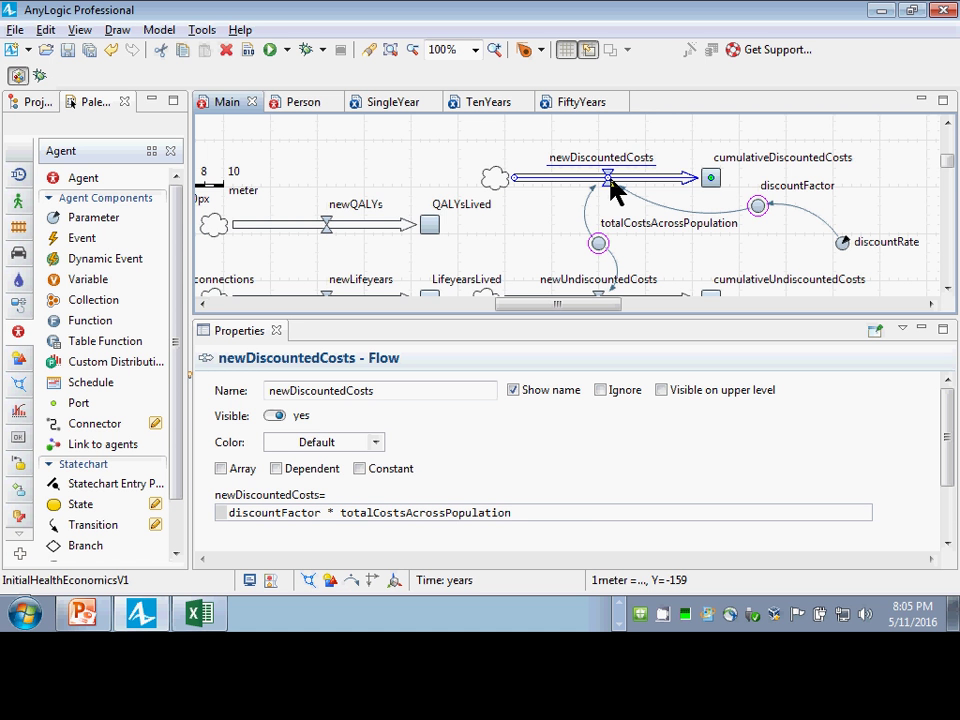
{"action": "scroll", "coordinate": [611, 192], "scroll_direction": "down", "scroll_amount": 1}
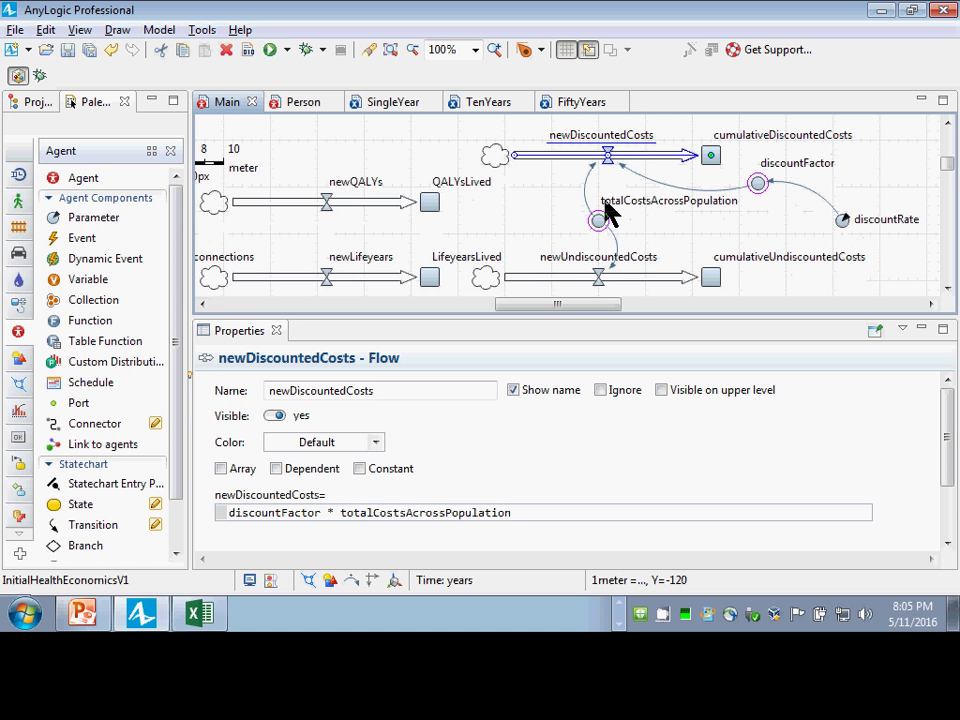
{"action": "left_click", "coordinate": [635, 278]}
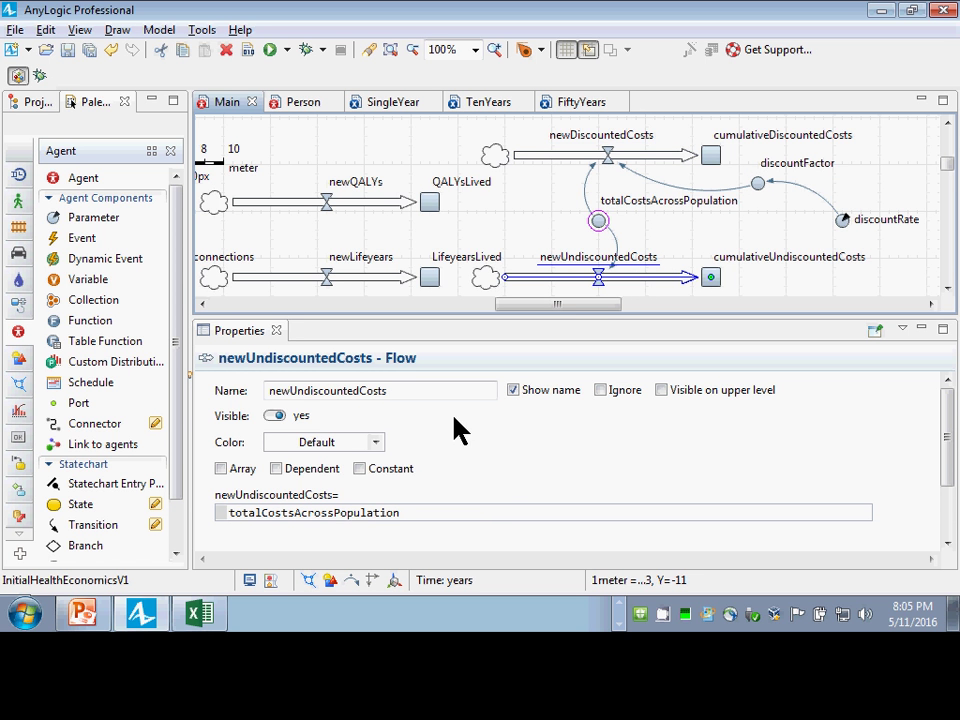
{"action": "left_click", "coordinate": [604, 220]}
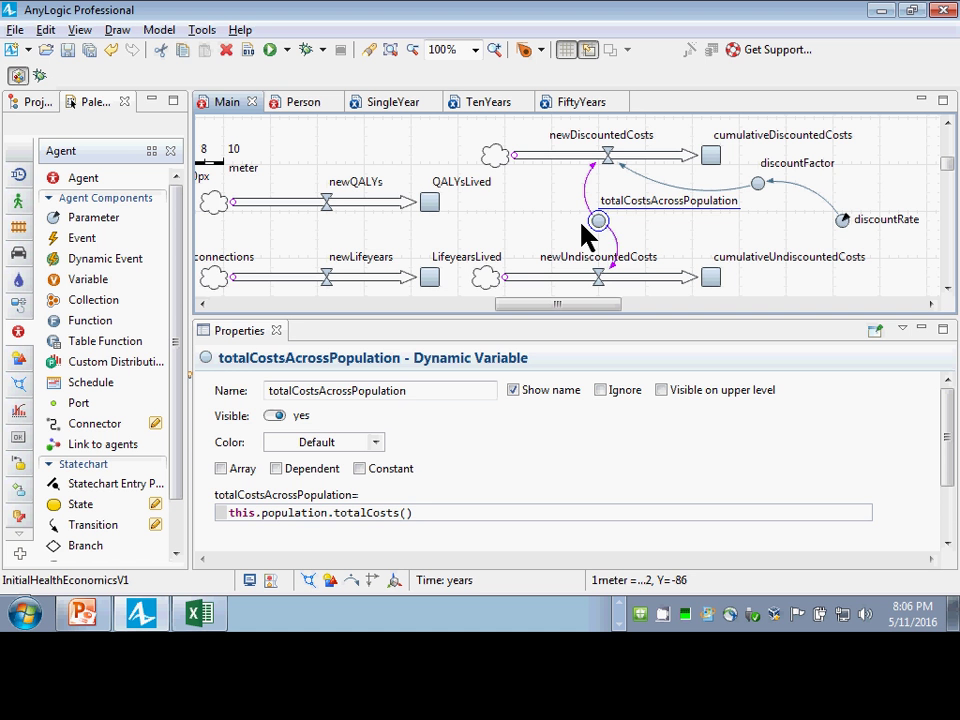
{"action": "left_click", "coordinate": [616, 243]}
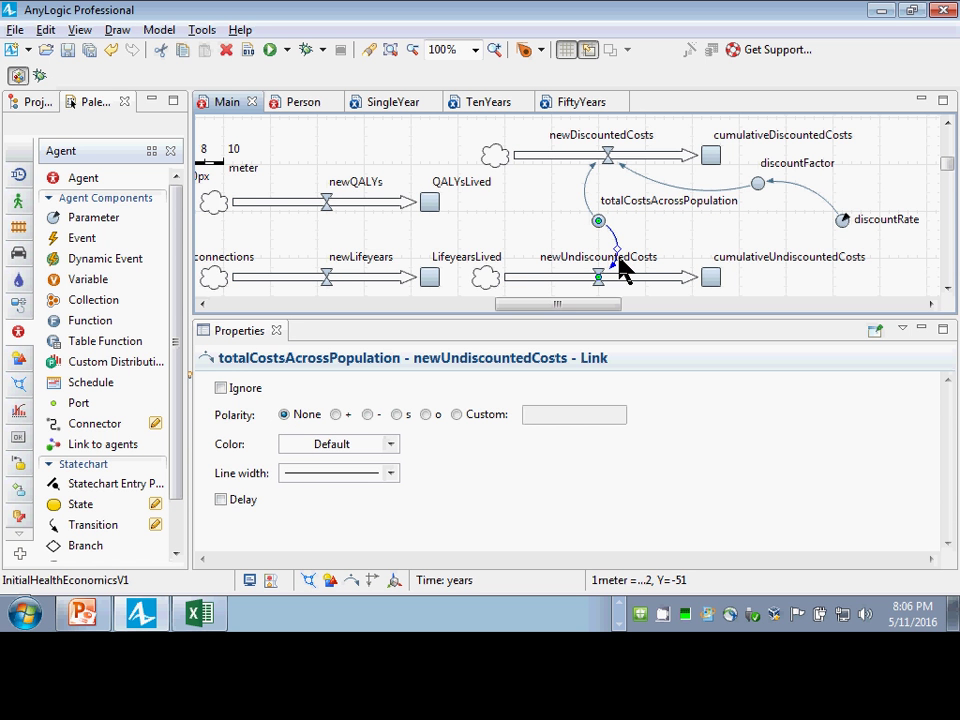
Save the model and build it to check for errors
{"action": "key", "text": "ctrl+s"}
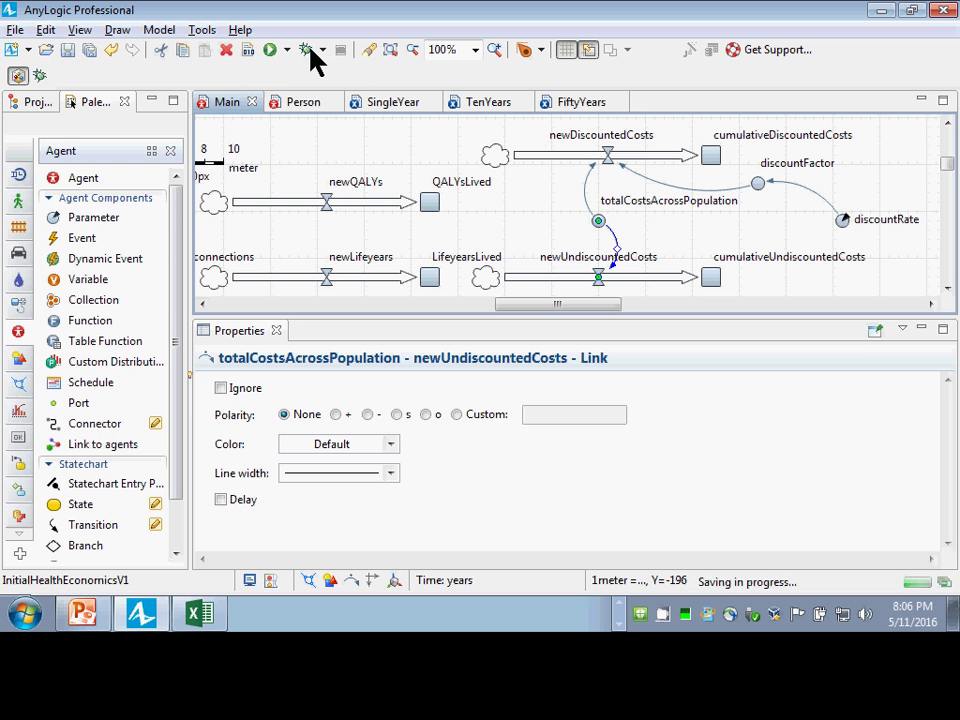
{"action": "left_click", "coordinate": [246, 50]}
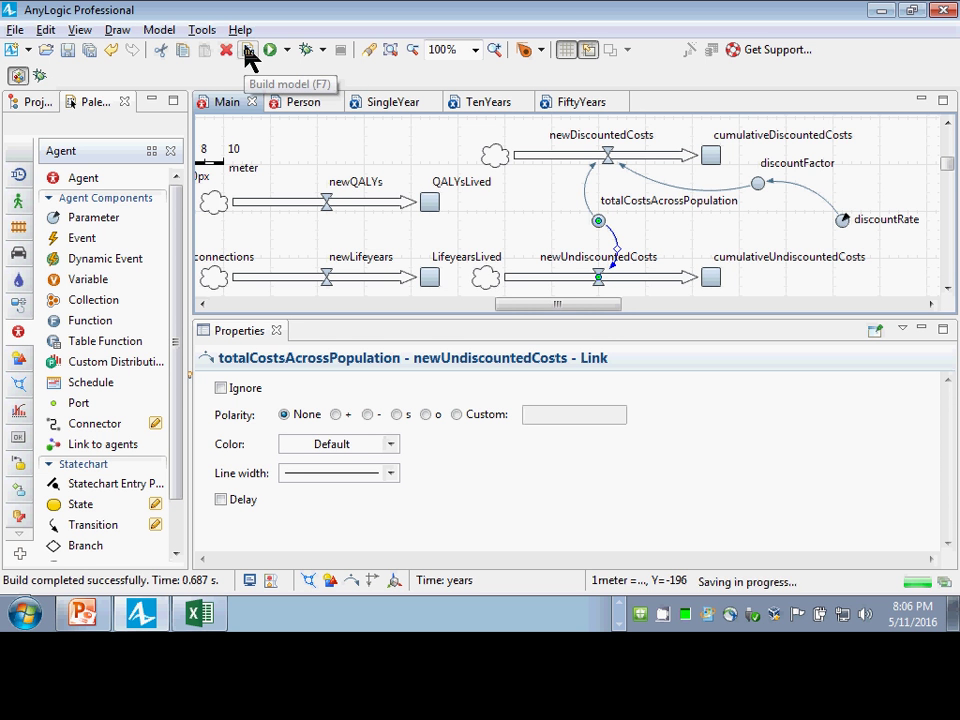
{"action": "left_click", "coordinate": [246, 50]}
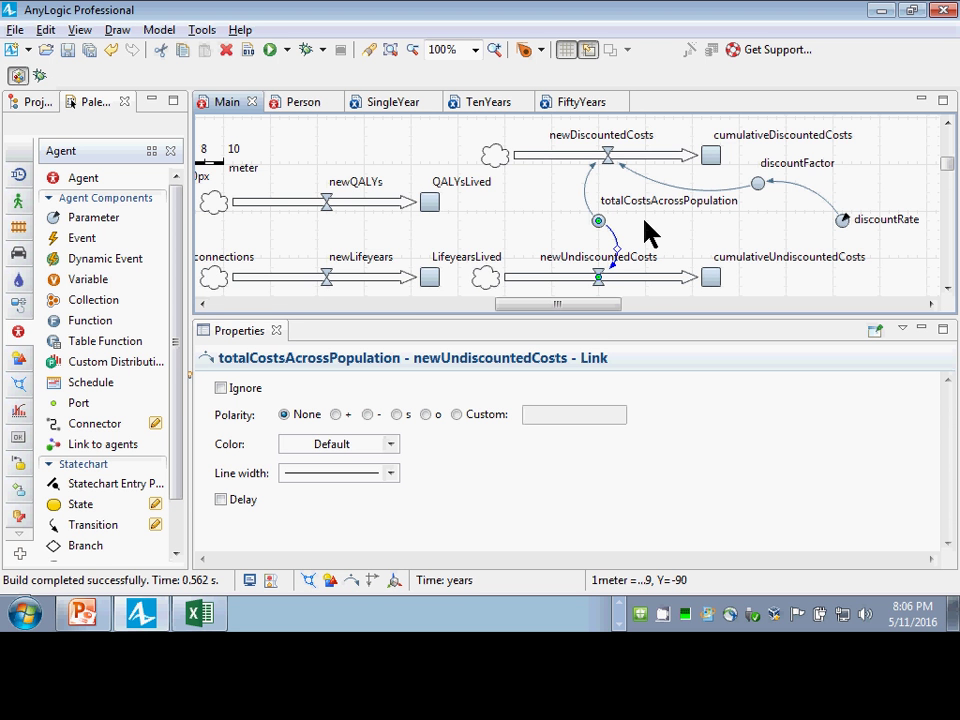
Add a stock named discountedQALYS to Main, positioned above the QALYsLived stock
{"action": "scroll", "coordinate": [620, 235], "scroll_direction": "up", "scroll_amount": 3}
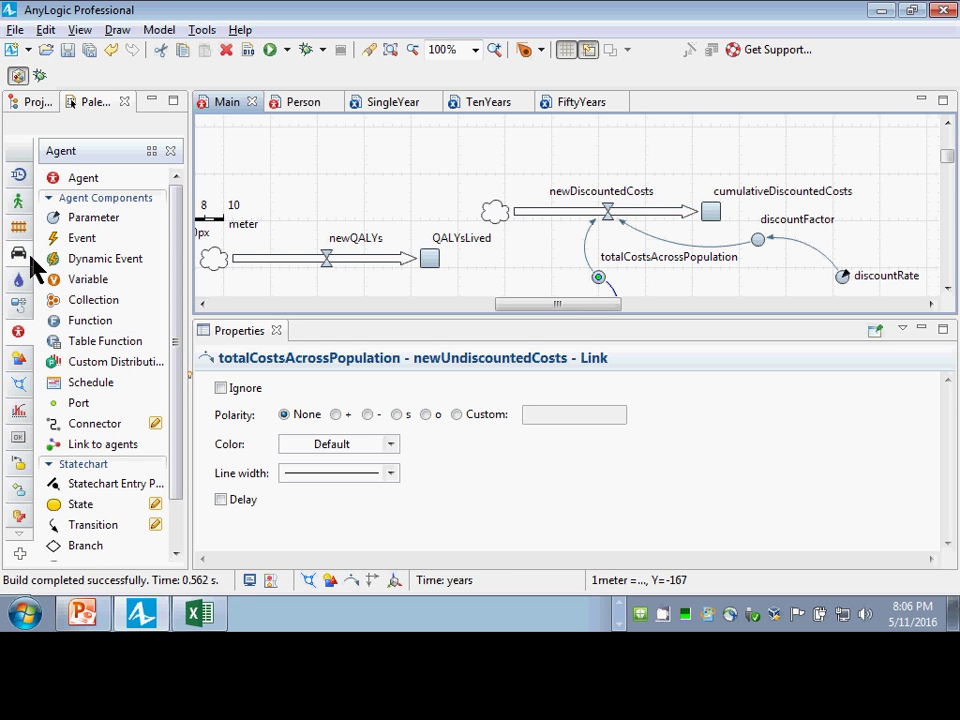
{"action": "left_click", "coordinate": [24, 304]}
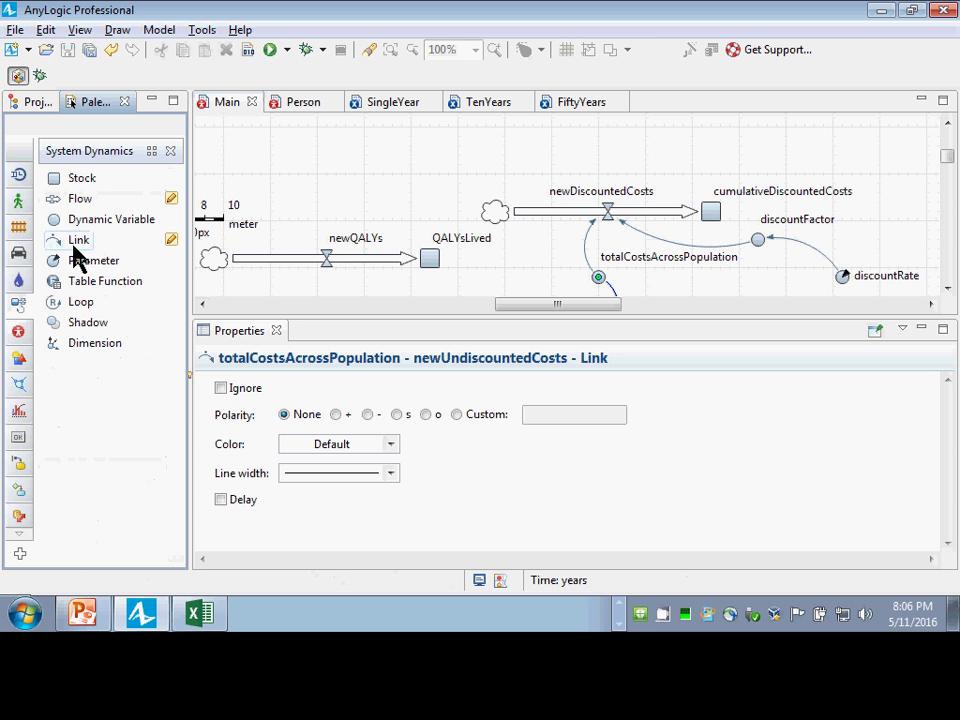
{"action": "left_click", "coordinate": [66, 181]}
{"action": "left_click", "coordinate": [487, 196]}
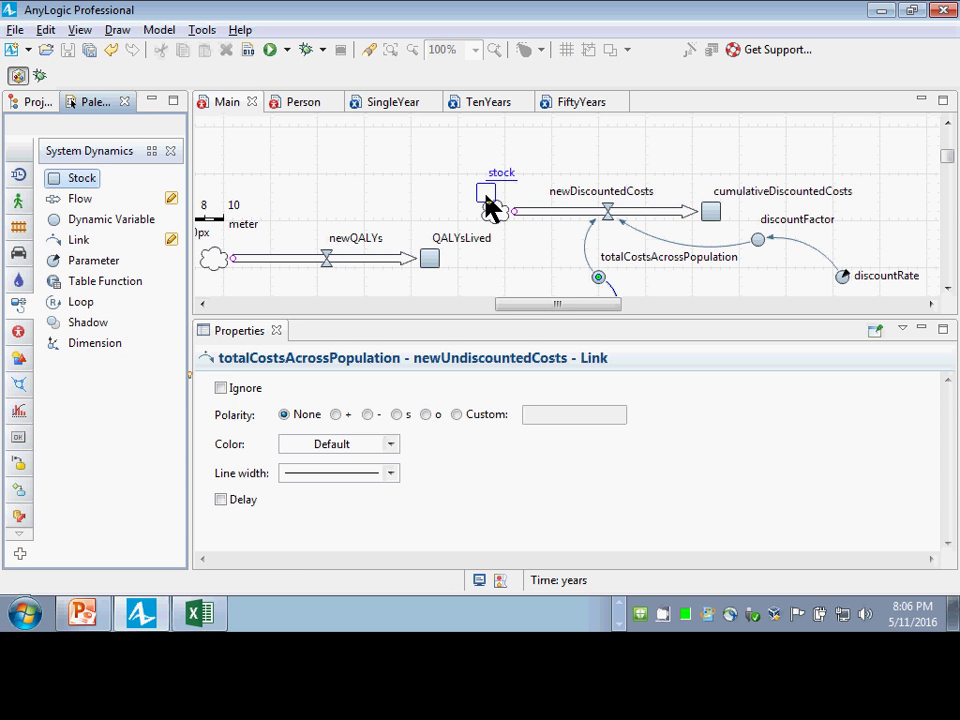
{"action": "left_click_drag", "start_coordinate": [486, 197], "coordinate": [706, 157]}
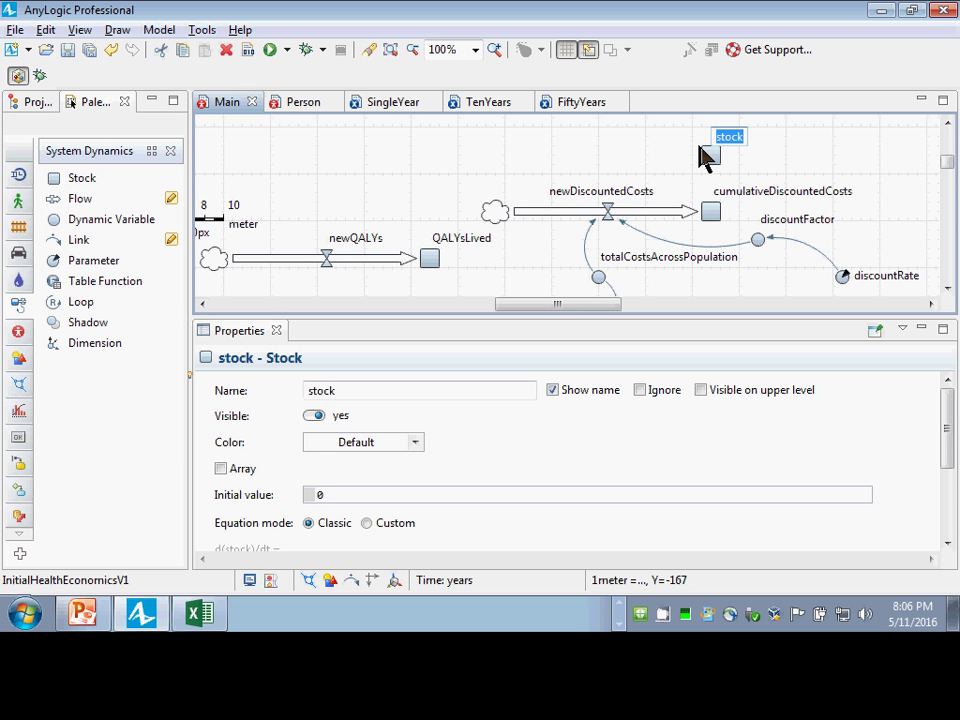
{"action": "type", "text": "discounto"}
{"action": "type", "text": "dQual"}
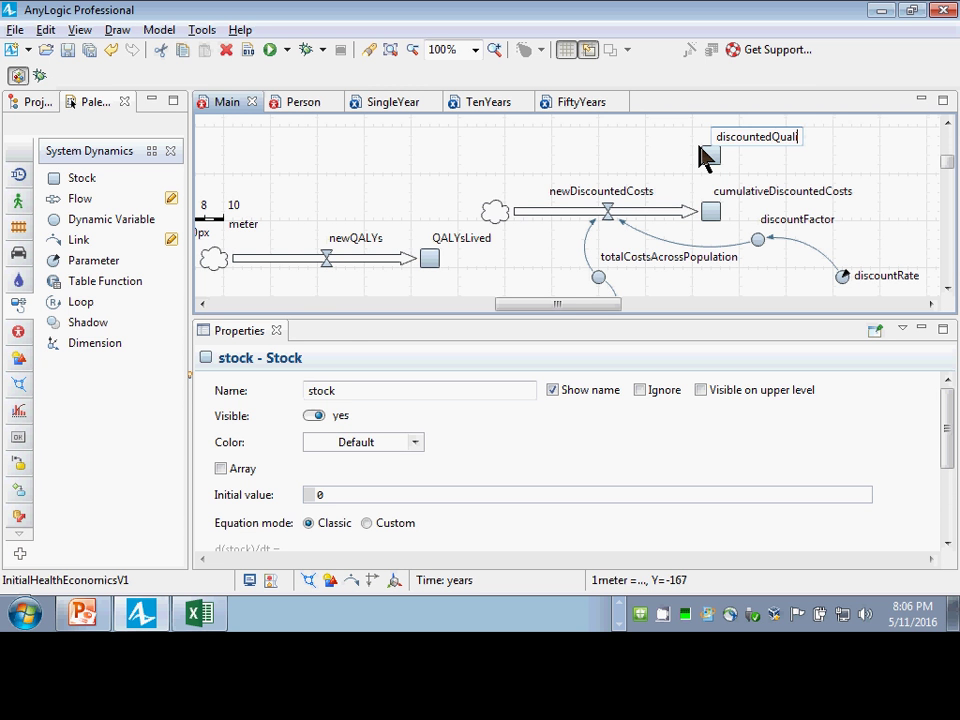
{"action": "key", "text": "BackSpace"}
{"action": "key", "text": "BackSpace"}
{"action": "key", "text": "BackSpace"}
{"action": "key", "text": "BackSpace"}
{"action": "type", "text": "QALYS"}
{"action": "key", "text": "Return"}
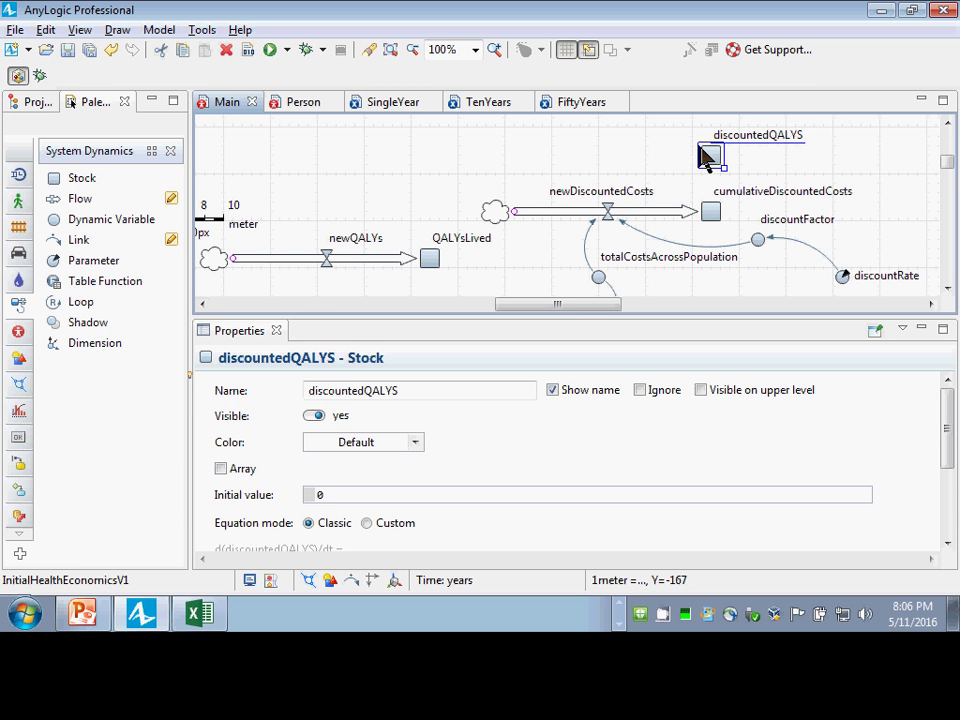
{"action": "left_click_drag", "start_coordinate": [716, 156], "coordinate": [421, 170]}
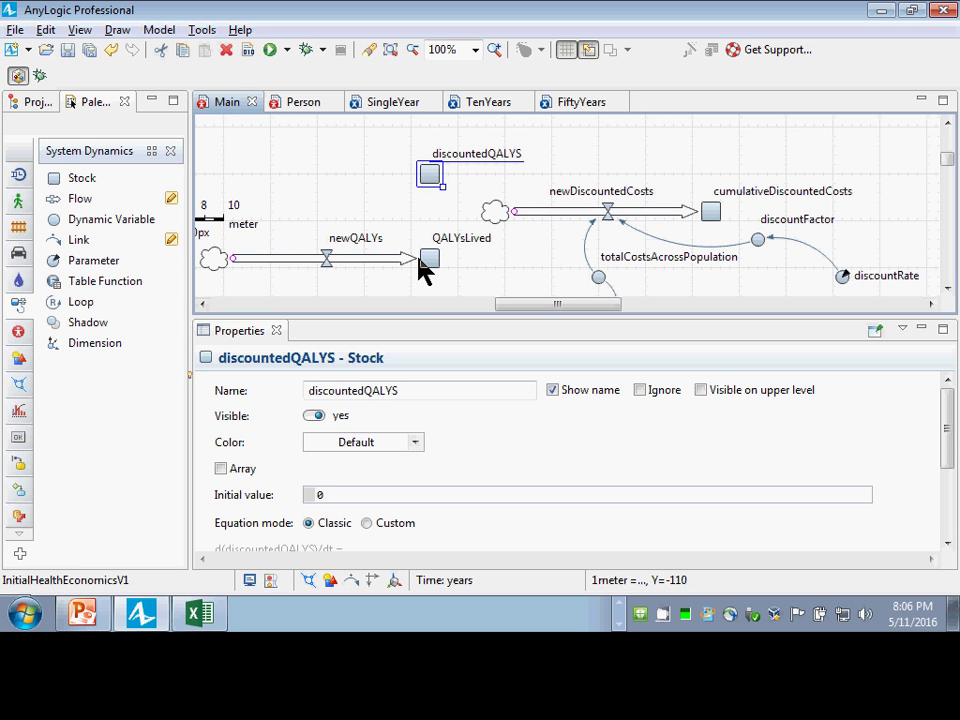
Rename the QALYsLived stock as QALYs
{"action": "left_click", "coordinate": [424, 262]}
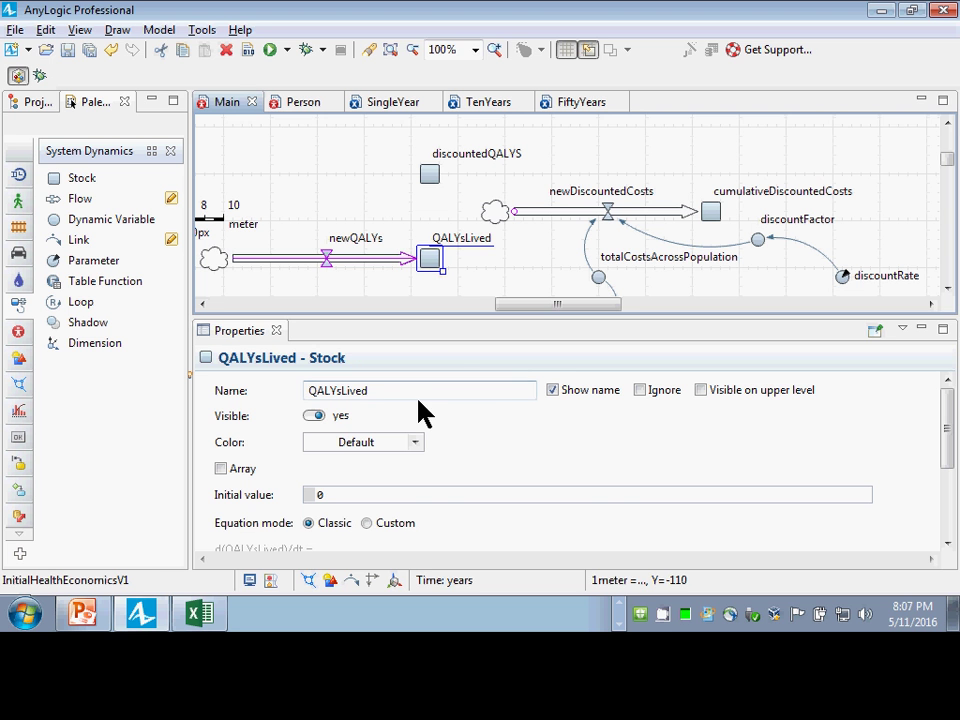
{"action": "left_click", "coordinate": [428, 389]}
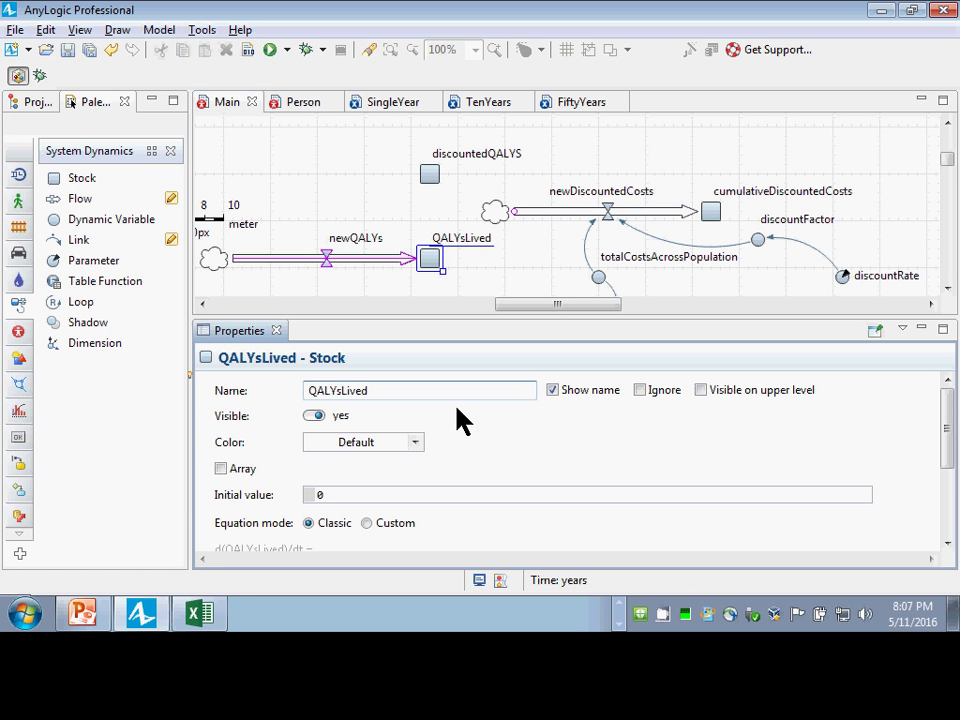
{"action": "key", "text": "shift+Left"}
{"action": "key", "text": "shift+Left"}
{"action": "key", "text": "shift+Left"}
{"action": "key", "text": "shift+Left"}
{"action": "key", "text": "shift+Left"}
{"action": "key", "text": "BackSpace"}
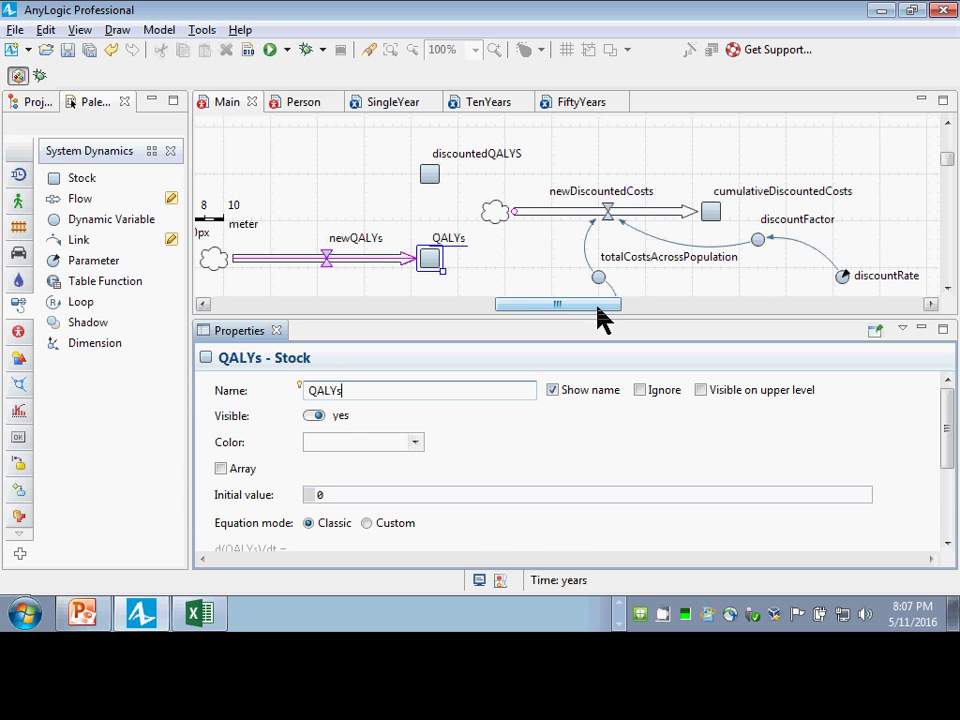
Add a flow named newDiscountedQALYs above the newQALYs flow, leading into the discountedQALYS stock
{"action": "left_click_drag", "start_coordinate": [600, 318], "coordinate": [533, 315]}
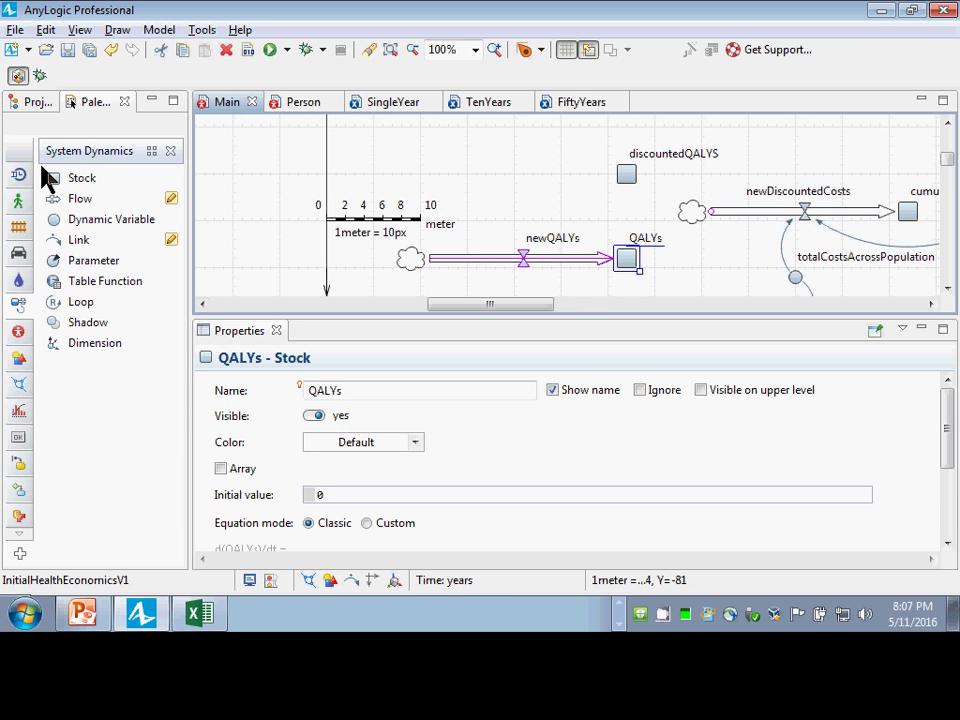
{"action": "left_click_drag", "start_coordinate": [57, 210], "coordinate": [366, 178]}
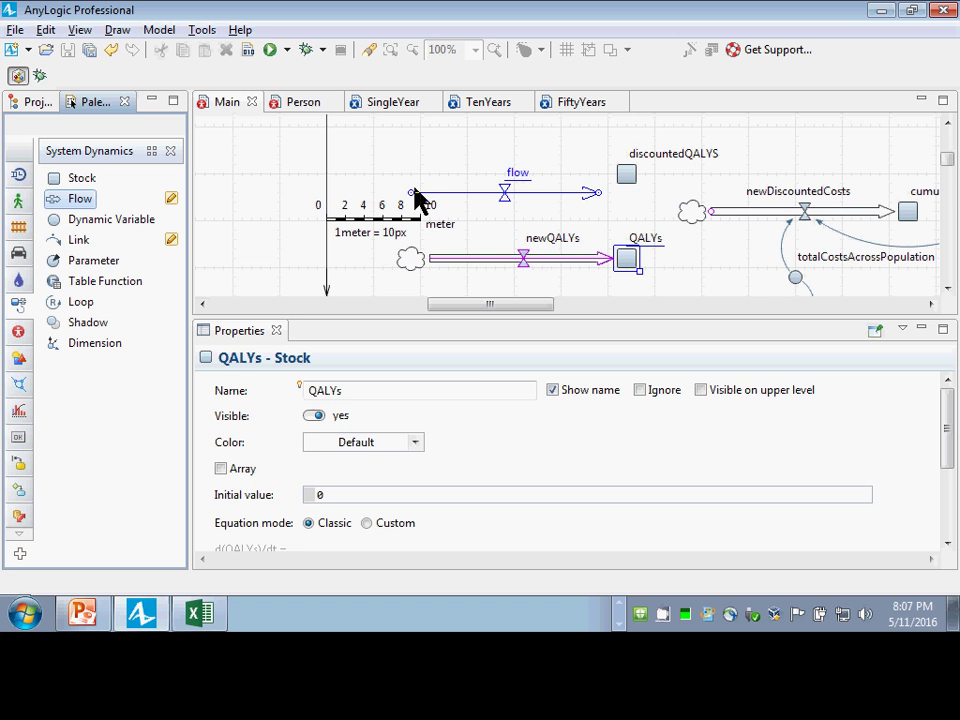
{"action": "left_click", "coordinate": [400, 173]}
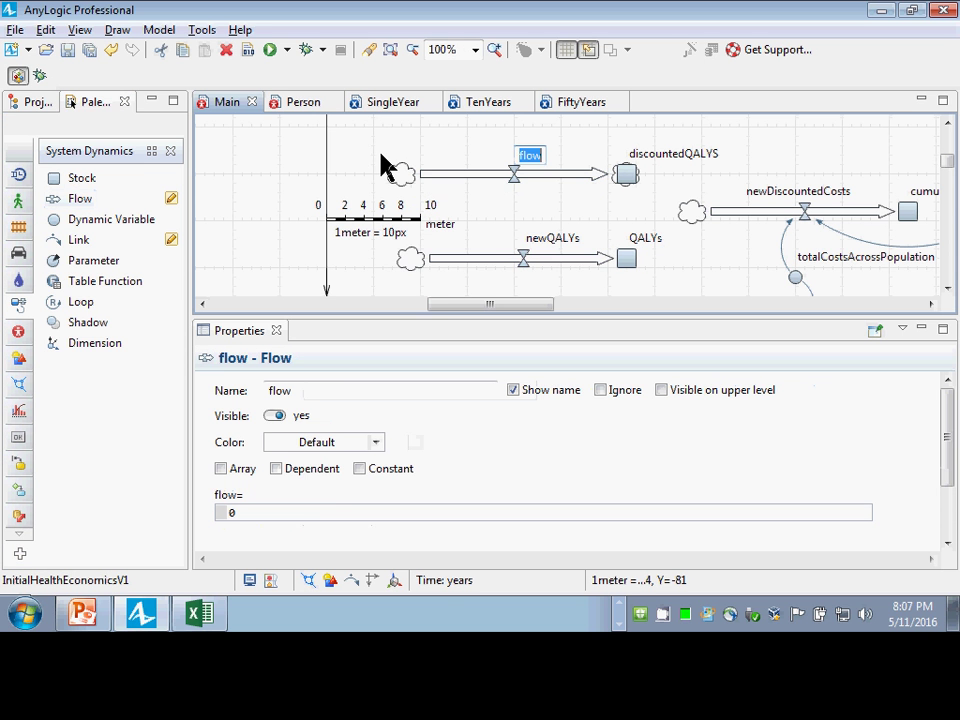
{"action": "type", "text": "newDiscounte"}
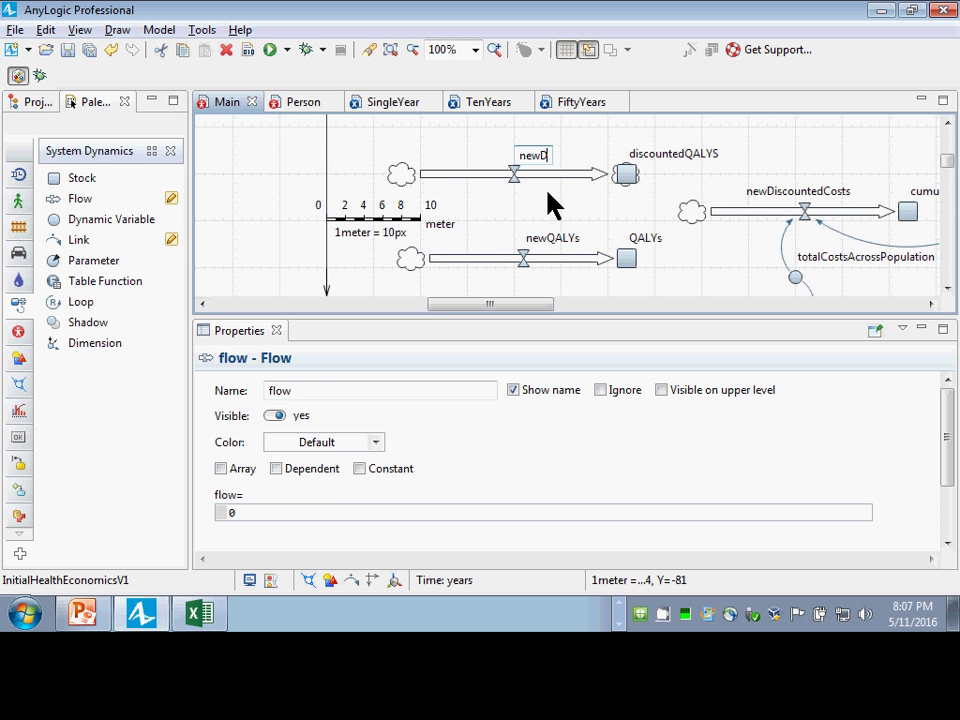
{"action": "key", "text": "BackSpace"}
{"action": "key", "text": "BackSpace"}
{"action": "key", "text": "BackSpace"}
{"action": "key", "text": "BackSpace"}
{"action": "key", "text": "BackSpace"}
{"action": "type", "text": "count"}
{"action": "key", "text": "BackSpace"}
{"action": "key", "text": "BackSpace"}
{"action": "key", "text": "BackSpace"}
{"action": "key", "text": "BackSpace"}
{"action": "key", "text": "BackSpace"}
{"action": "key", "text": "BackSpace"}
{"action": "type", "text": "countedQALYs"}
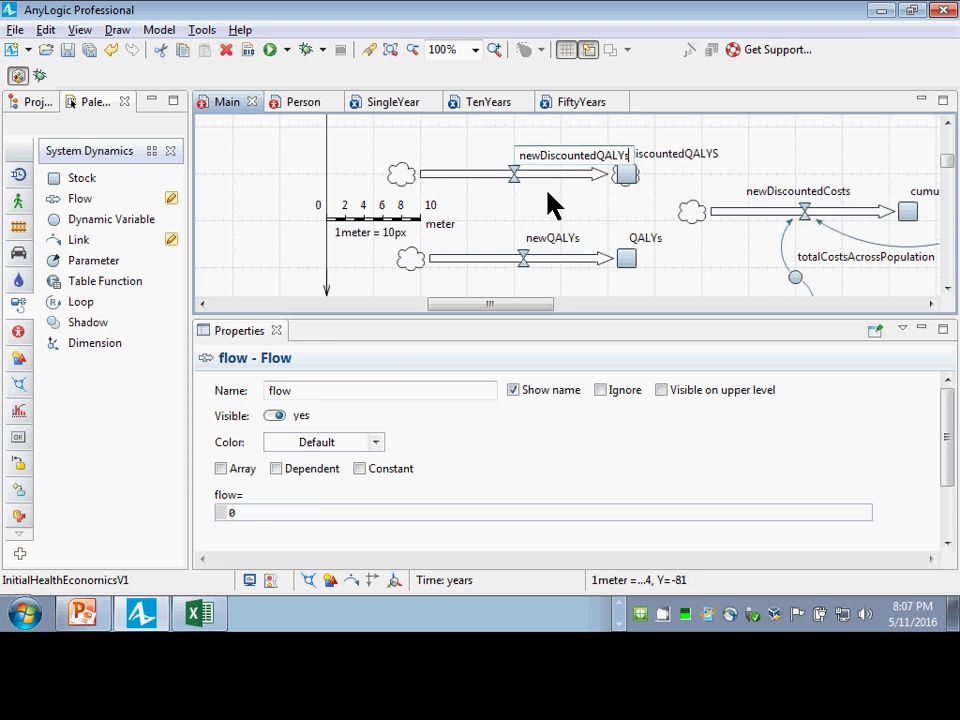
{"action": "key", "text": "Return"}
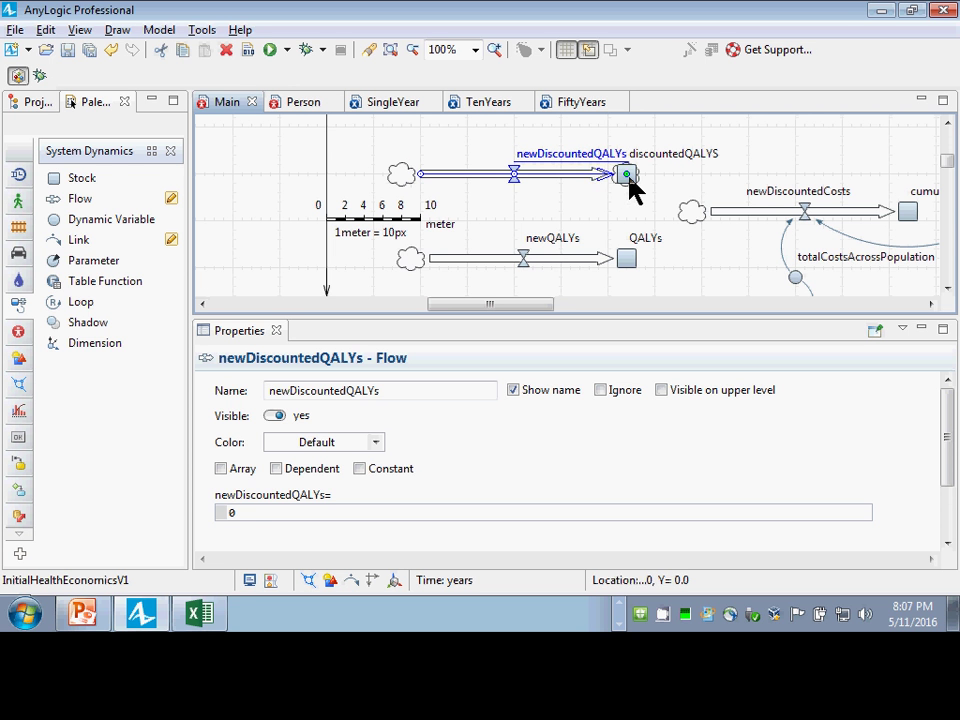
Save the model and move the newDiscountedQALYs name label clear of the discountedQALYS label
{"action": "key", "text": "ctrl+s"}
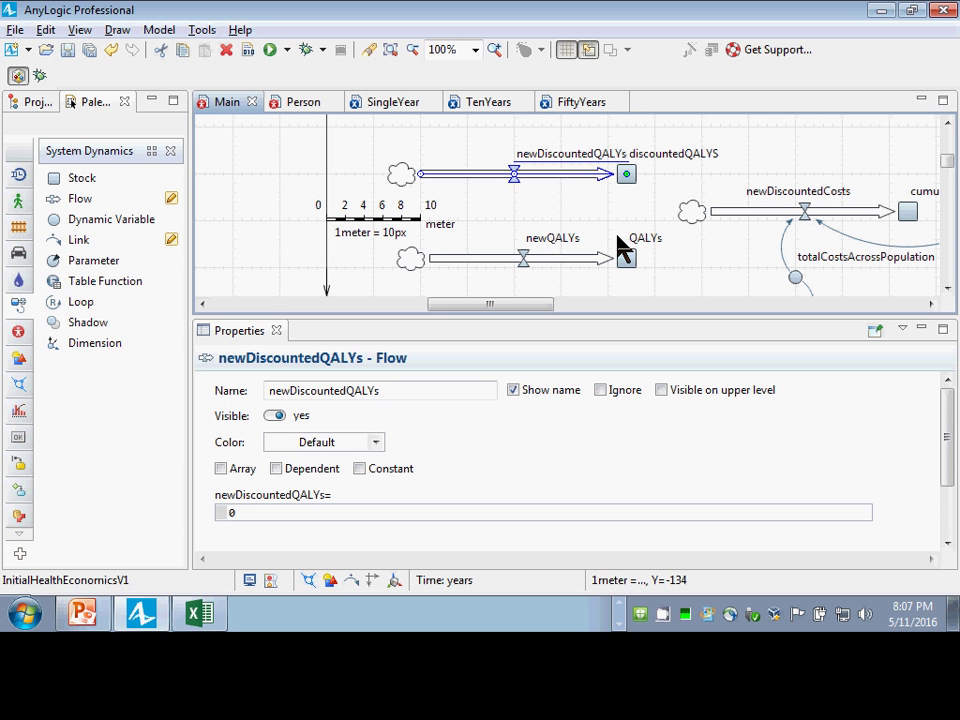
{"action": "left_click_drag", "start_coordinate": [549, 153], "coordinate": [480, 141]}
Add a dynamic variable named totalQOLAcrossPopulation between the two QALY flows and shift newQALYs with its QALYs stock down to make room
{"action": "scroll", "coordinate": [728, 208], "scroll_direction": "down", "scroll_amount": 3}
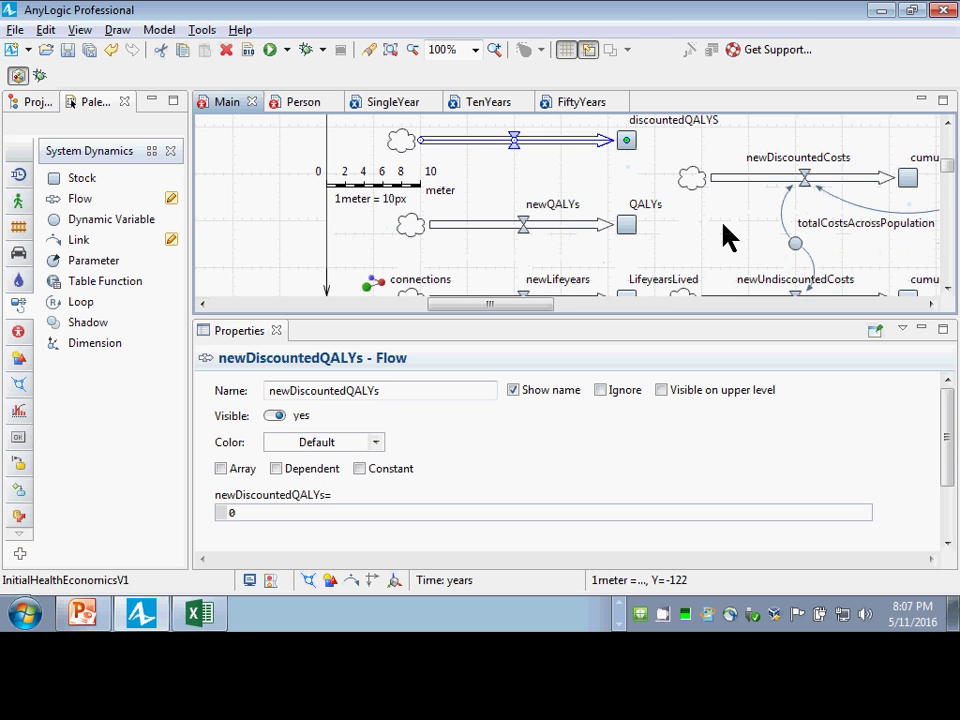
{"action": "left_click_drag", "start_coordinate": [536, 305], "coordinate": [578, 325]}
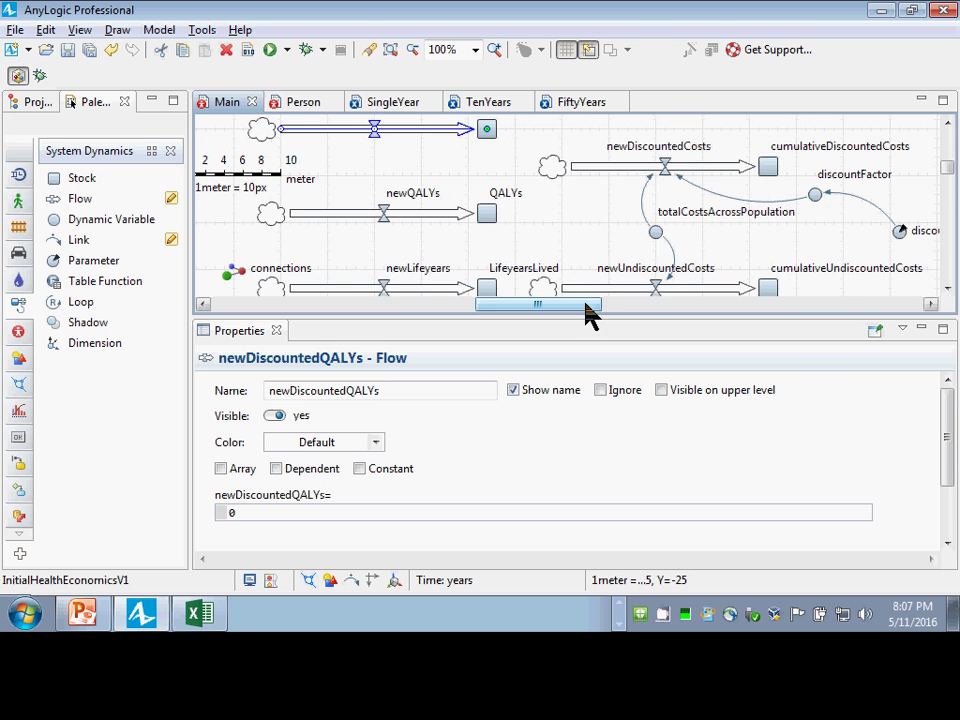
{"action": "scroll", "coordinate": [591, 294], "scroll_direction": "up", "scroll_amount": 2}
{"action": "left_click", "coordinate": [403, 237]}
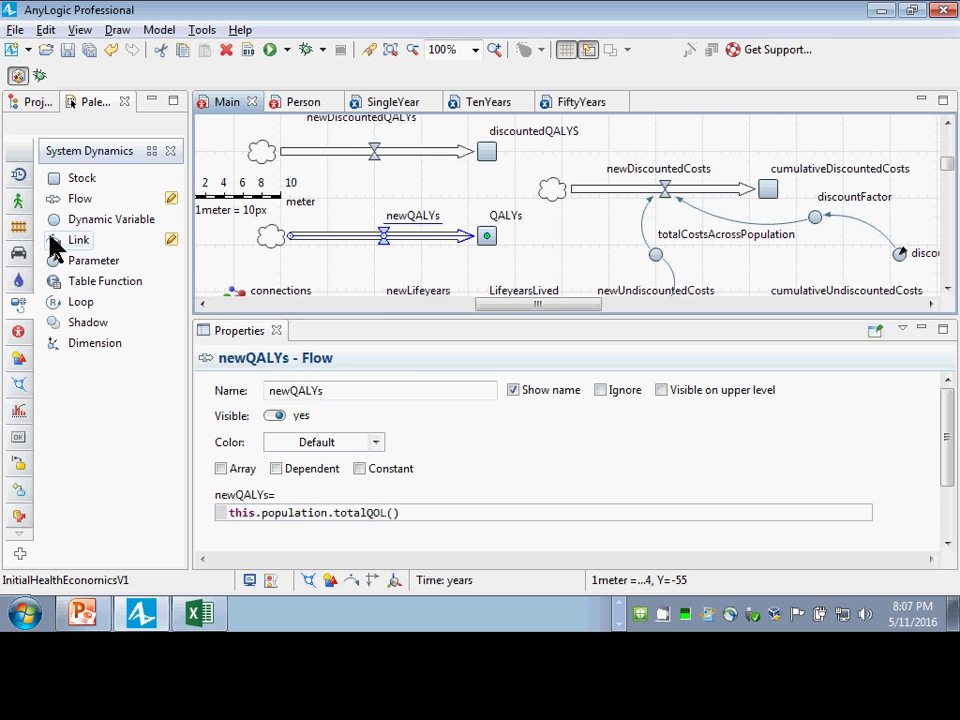
{"action": "left_click", "coordinate": [100, 219]}
{"action": "left_click", "coordinate": [385, 200]}
{"action": "left_click_drag", "start_coordinate": [386, 200], "coordinate": [366, 200]}
{"action": "left_click", "coordinate": [367, 201]}
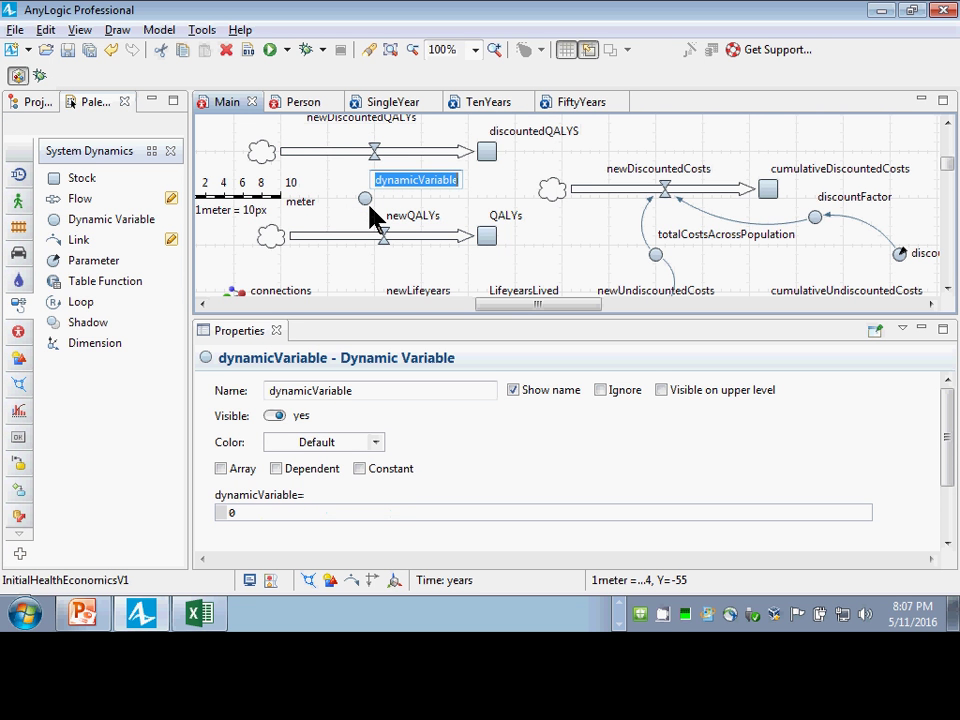
{"action": "type", "text": "totalQOL"}
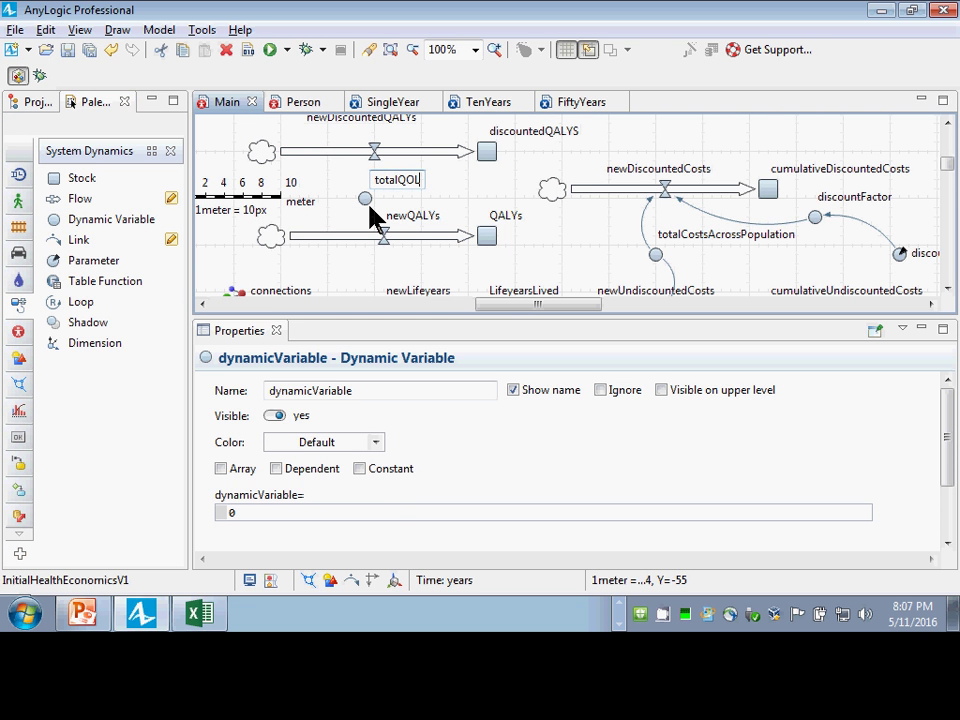
{"action": "type", "text": "AcrossPopulation"}
{"action": "key", "text": "Return"}
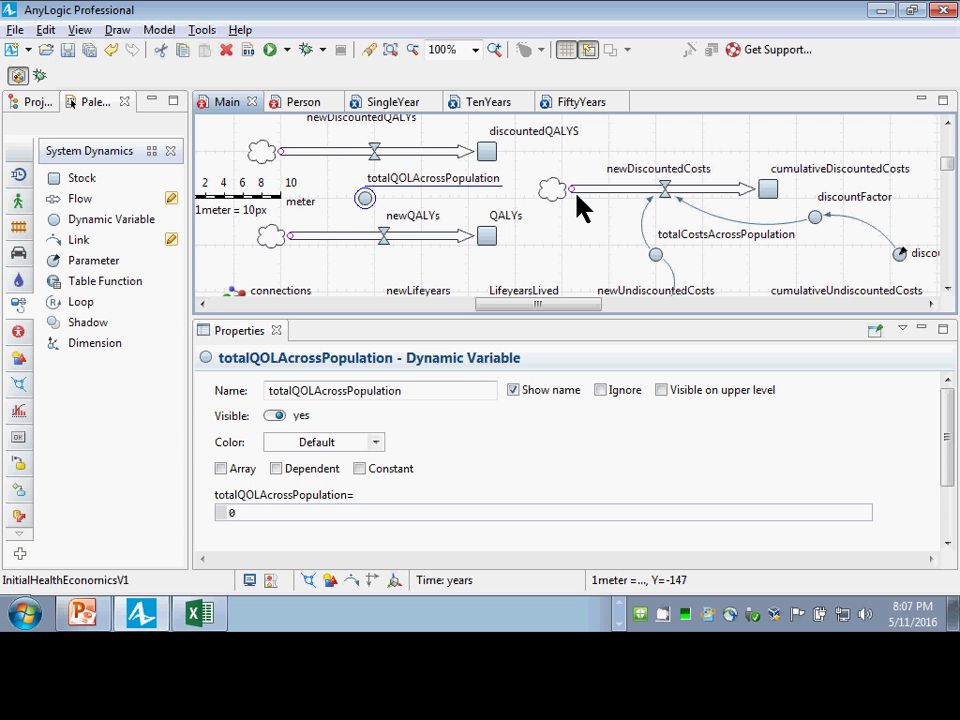
{"action": "left_click_drag", "start_coordinate": [529, 196], "coordinate": [242, 257]}
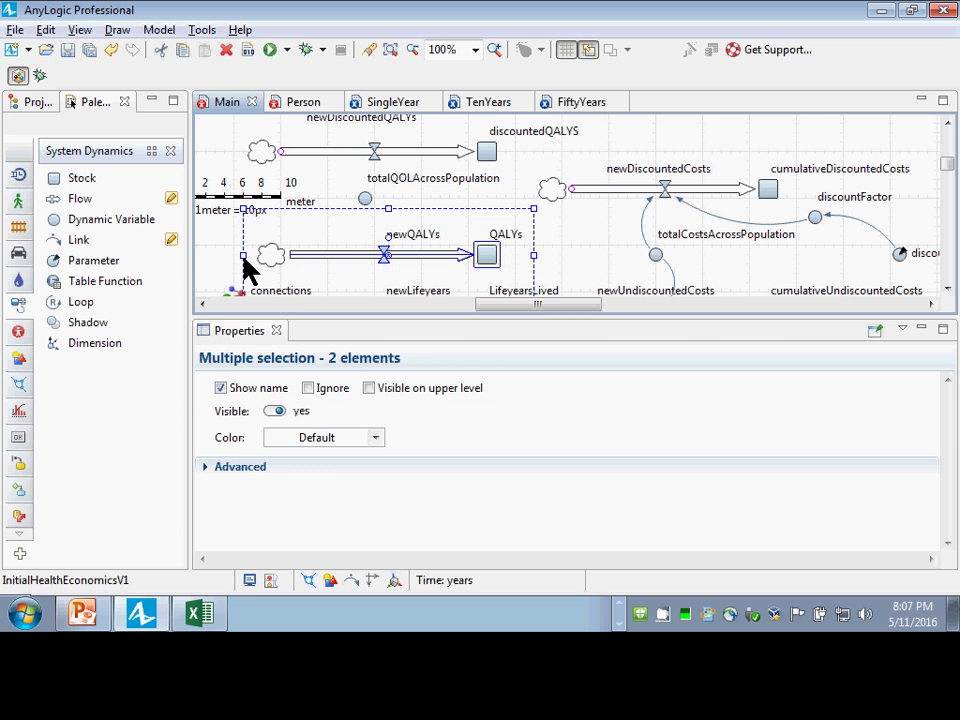
Try to copy the equation of the newQALYs flow into the totalQOLAcrossPopulation variable
{"action": "left_click", "coordinate": [365, 199]}
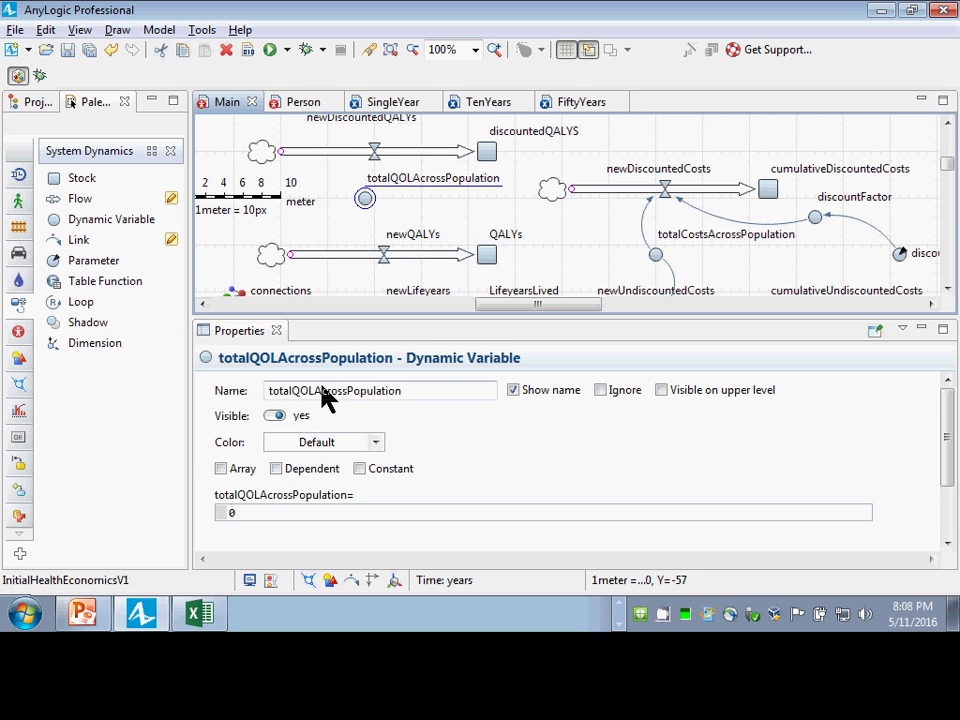
{"action": "left_click", "coordinate": [386, 259]}
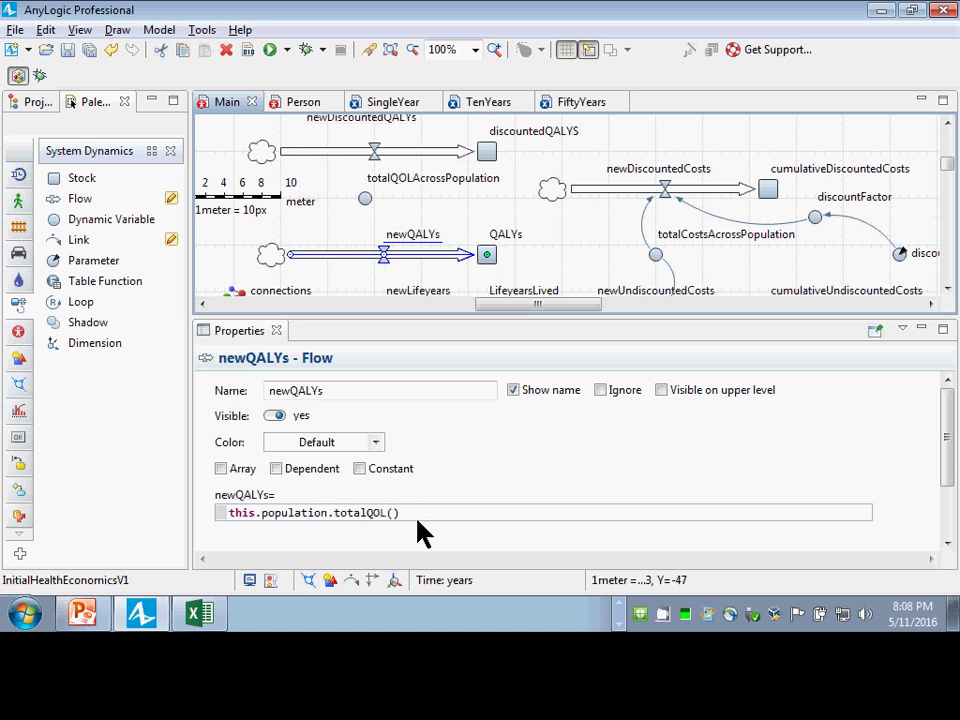
{"action": "left_click_drag", "start_coordinate": [417, 521], "coordinate": [300, 407]}
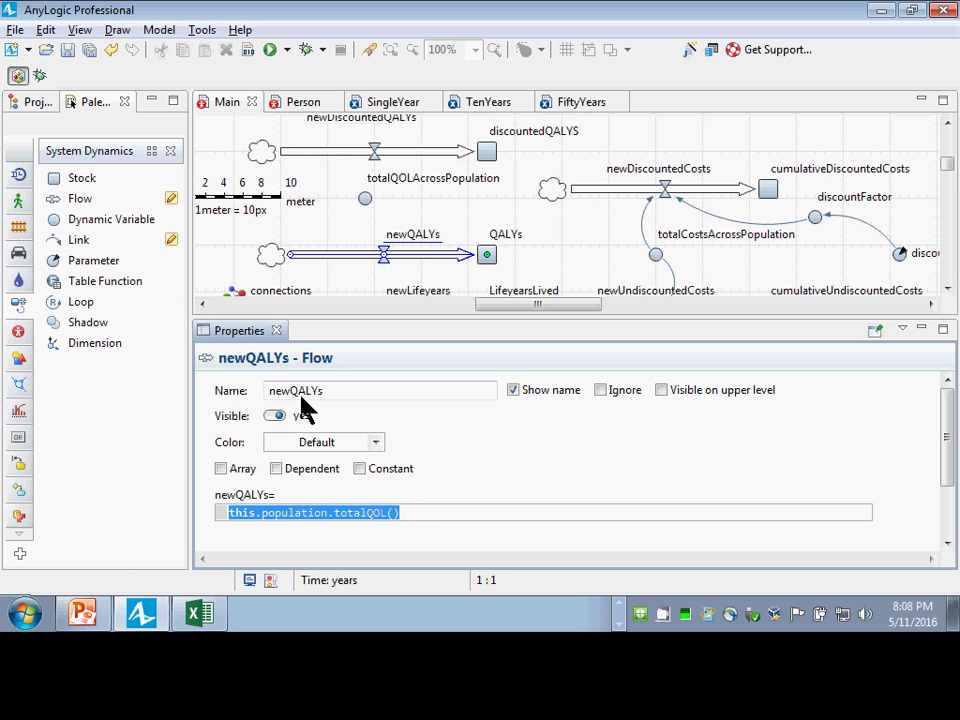
{"action": "left_click", "coordinate": [363, 198]}
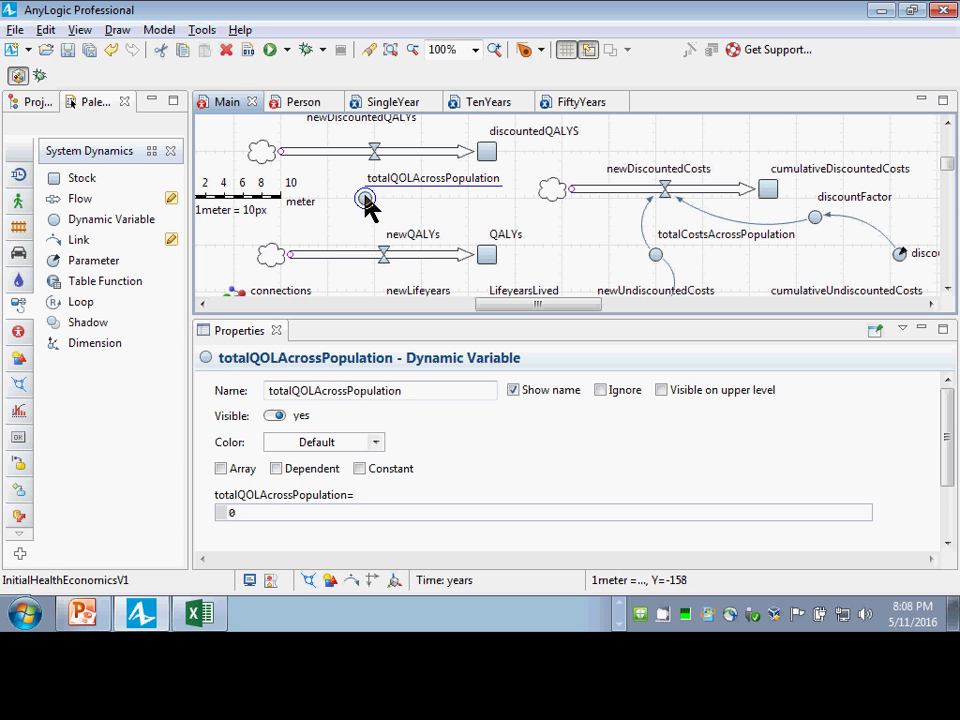
{"action": "left_click", "coordinate": [343, 512]}
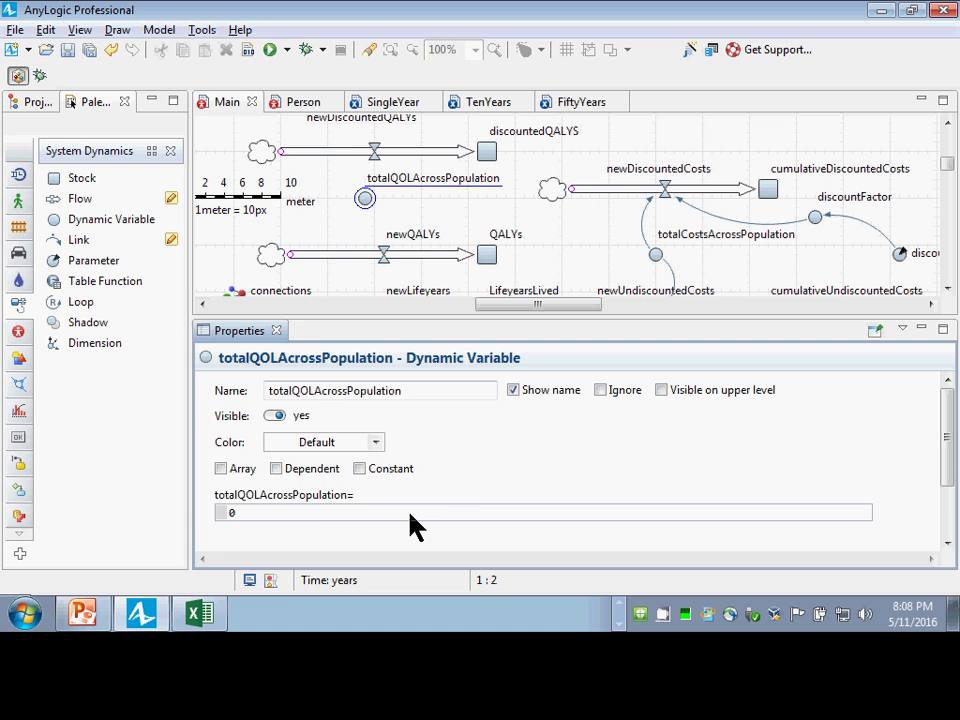
{"action": "key", "text": "shift+Home"}
{"action": "key", "text": "End"}
Copy the newQALYs equation this.population.totalQOL() and set it as the equation of totalQOLAcrossPopulation
{"action": "left_click", "coordinate": [390, 257]}
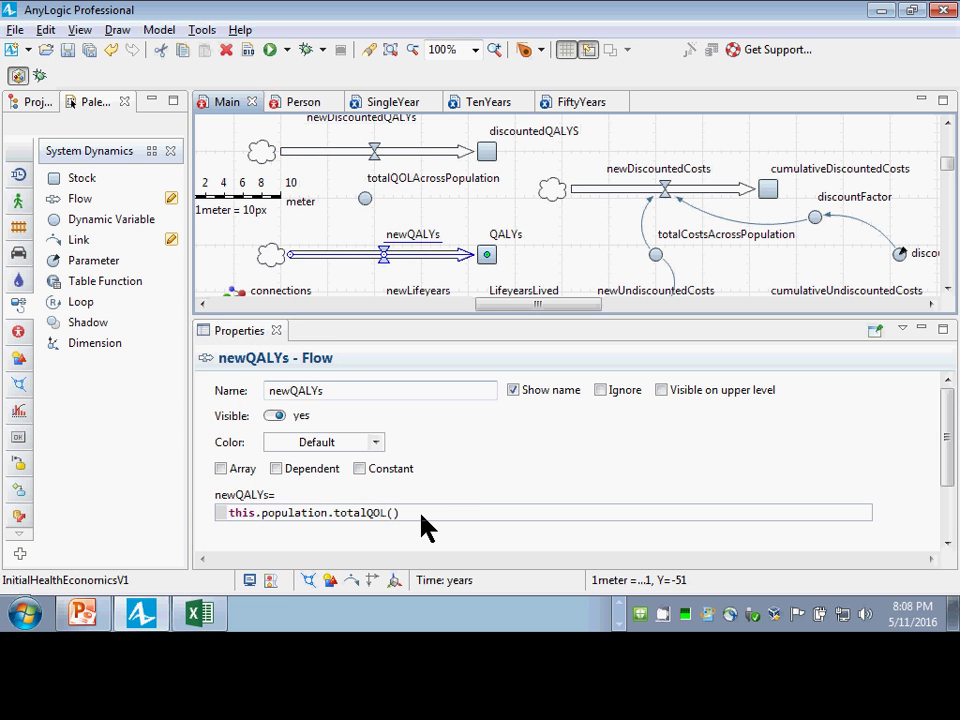
{"action": "left_click_drag", "start_coordinate": [420, 514], "coordinate": [110, 522]}
{"action": "key", "text": "ctrl+c"}
{"action": "left_click", "coordinate": [364, 198]}
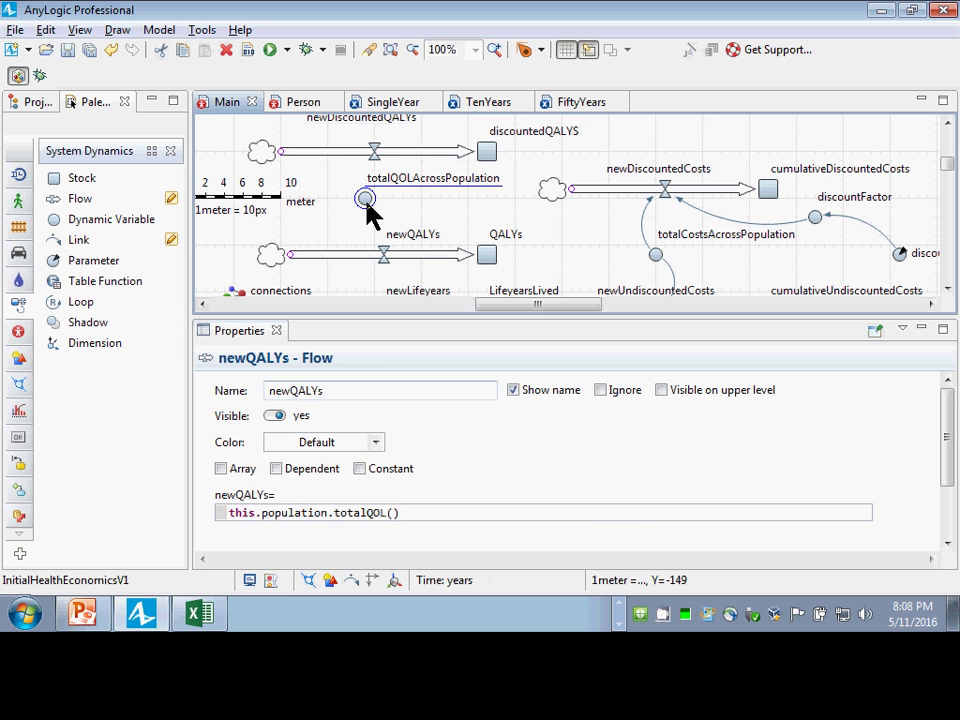
{"action": "left_click", "coordinate": [395, 513]}
{"action": "key", "text": "ctrl+a"}
{"action": "key", "text": "ctrl+v"}
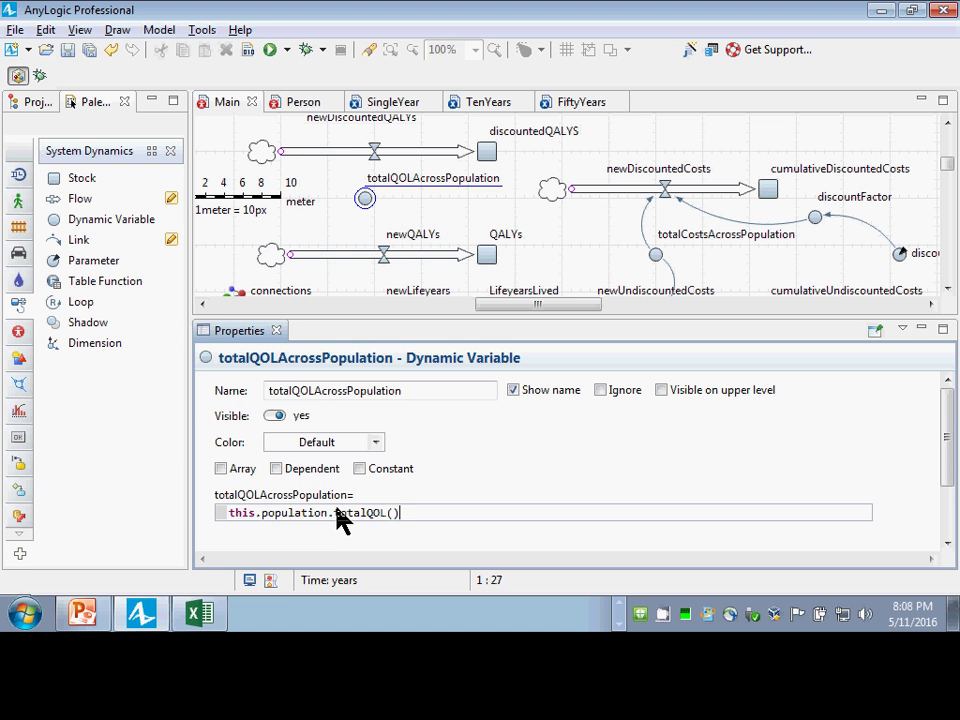
{"action": "left_click_drag", "start_coordinate": [335, 514], "coordinate": [508, 514]}
Shift totalQOLAcrossPopulation slightly down and add a link from it to the newQALYs flow
{"action": "left_click_drag", "start_coordinate": [367, 205], "coordinate": [367, 214]}
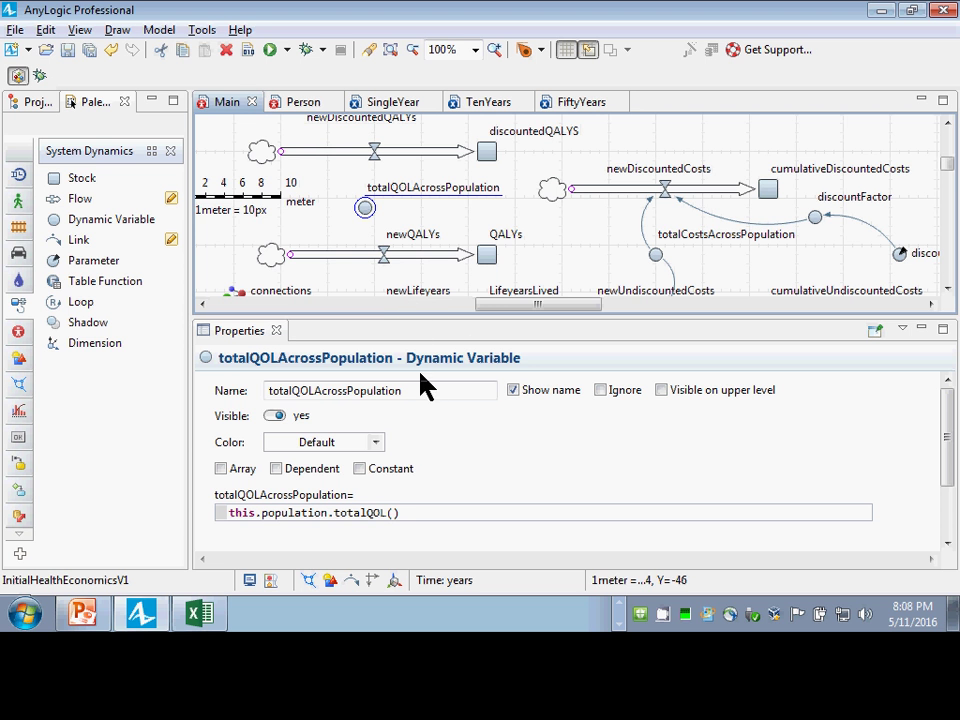
{"action": "left_click", "coordinate": [58, 240]}
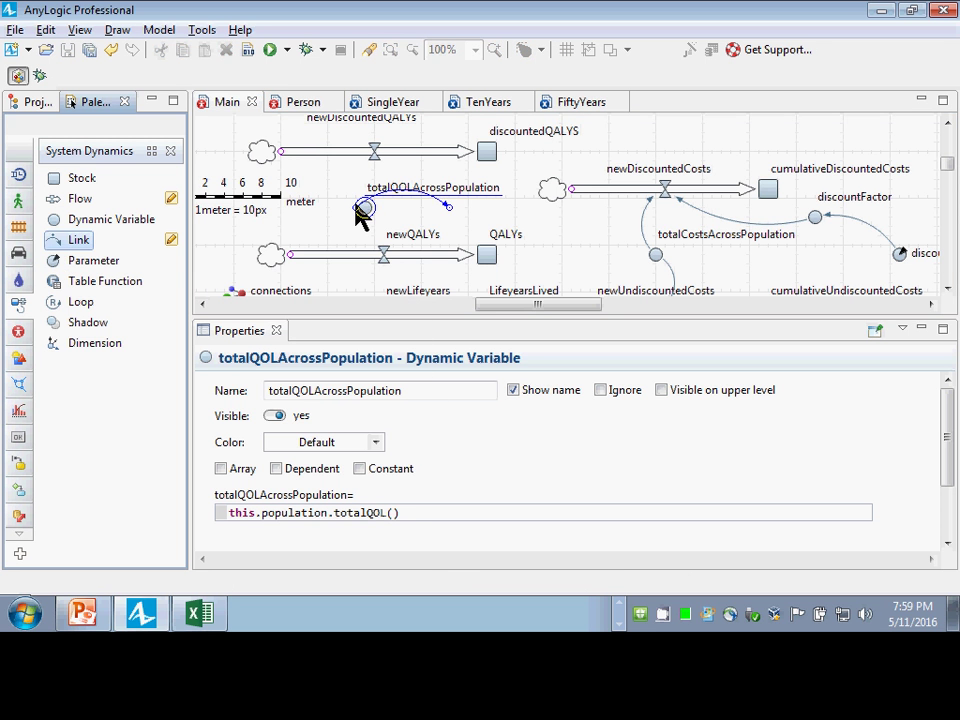
{"action": "left_click", "coordinate": [365, 208]}
{"action": "left_click", "coordinate": [365, 209]}
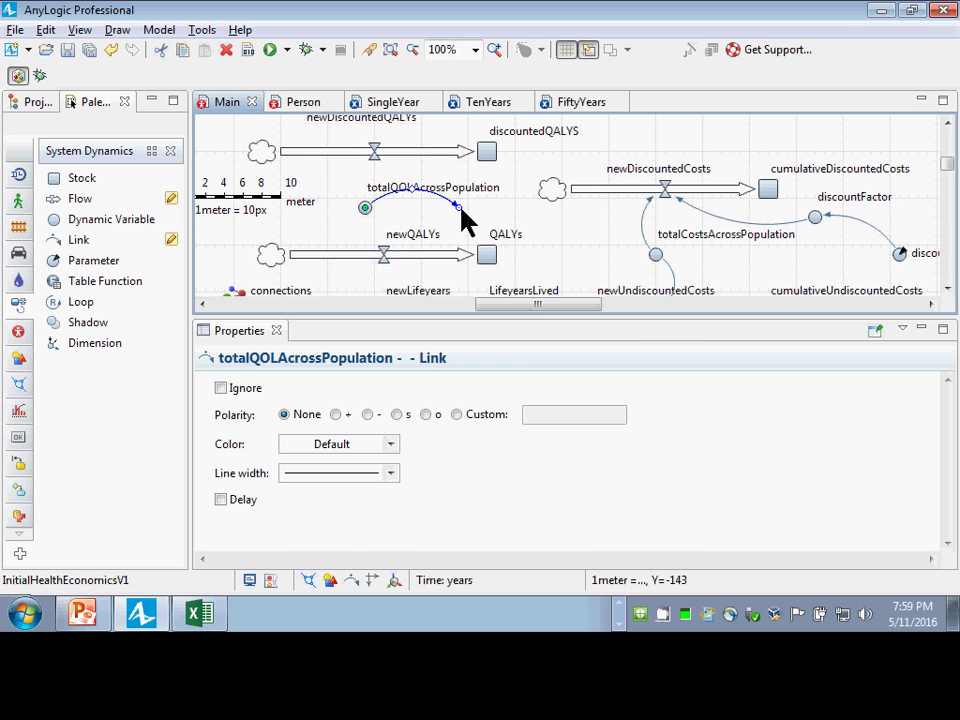
{"action": "left_click_drag", "start_coordinate": [458, 207], "coordinate": [386, 250]}
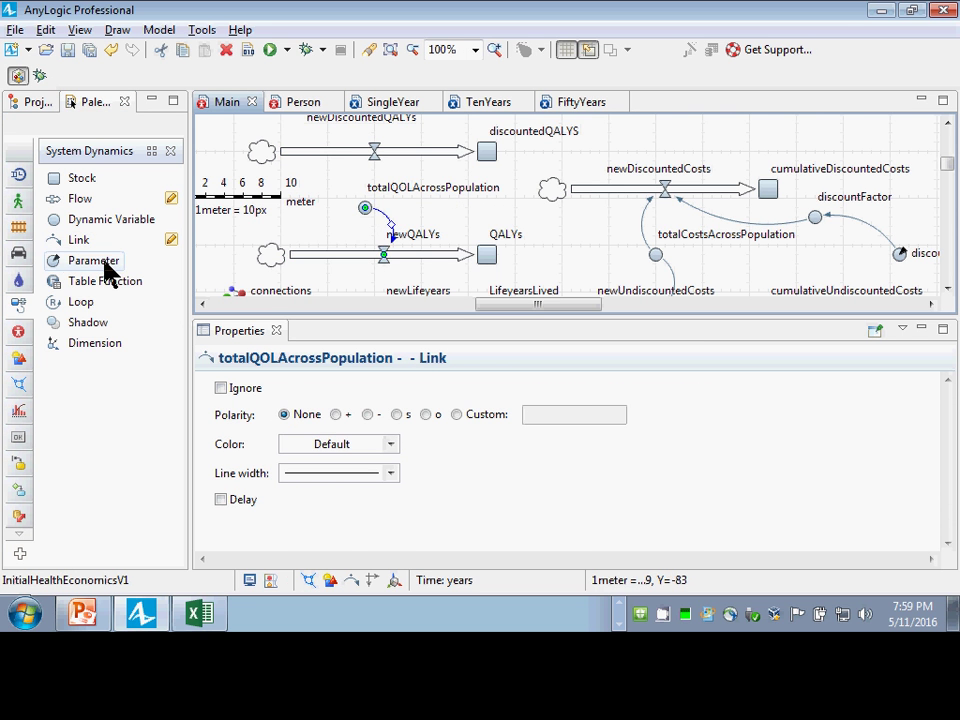
Add a link from totalQOLAcrossPopulation to the newDiscountedQALYs flow and nudge the variable slightly to the right
{"action": "left_click", "coordinate": [58, 240]}
{"action": "left_click", "coordinate": [222, 203]}
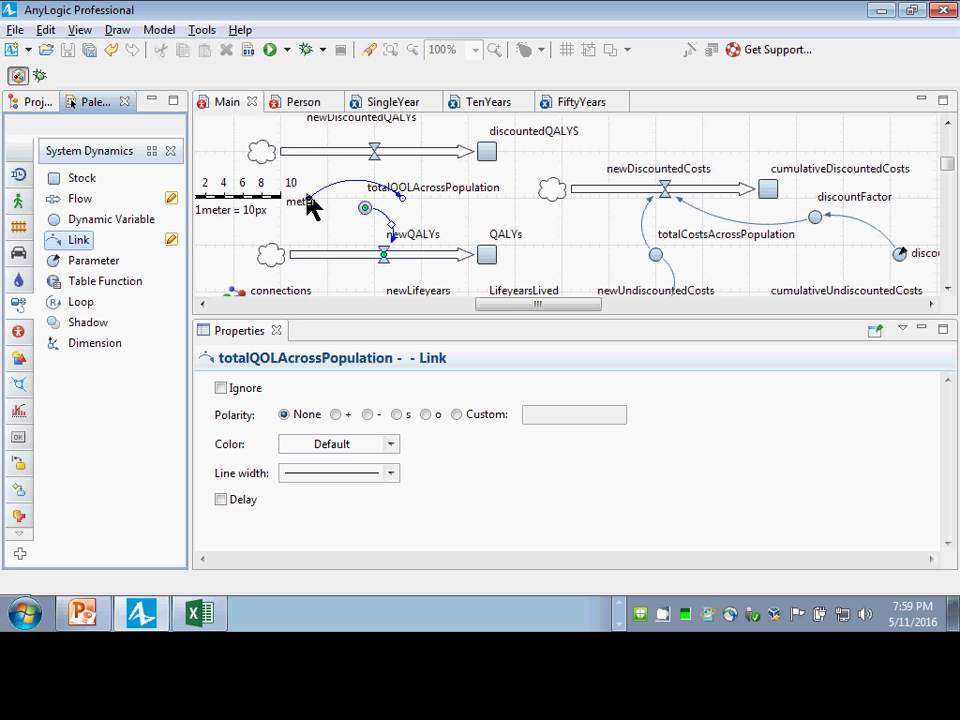
{"action": "left_click", "coordinate": [365, 209]}
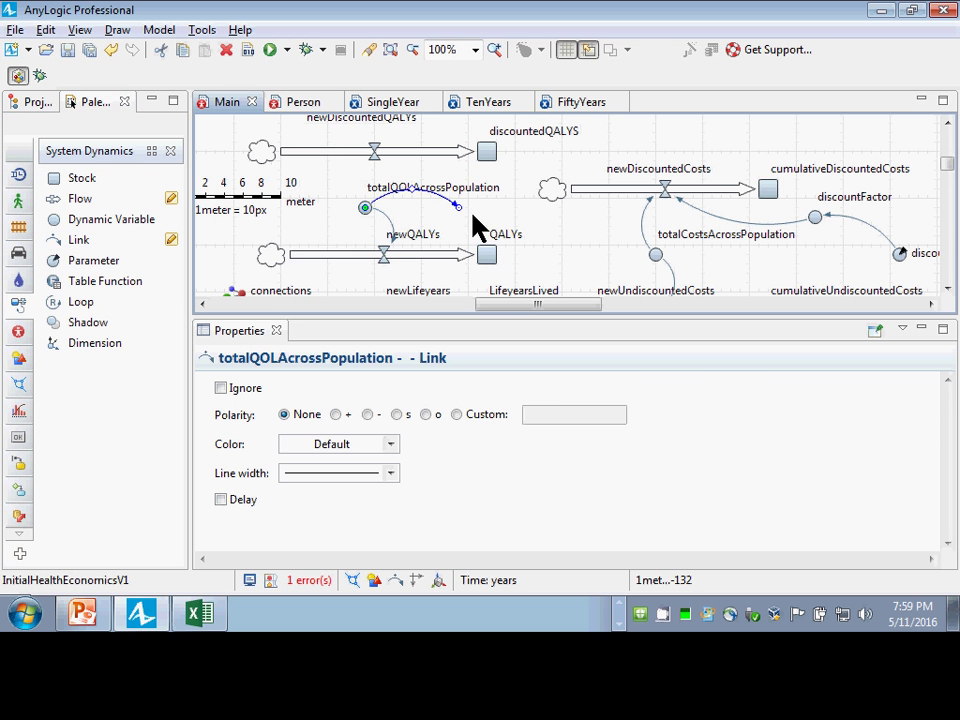
{"action": "left_click_drag", "start_coordinate": [458, 208], "coordinate": [375, 152]}
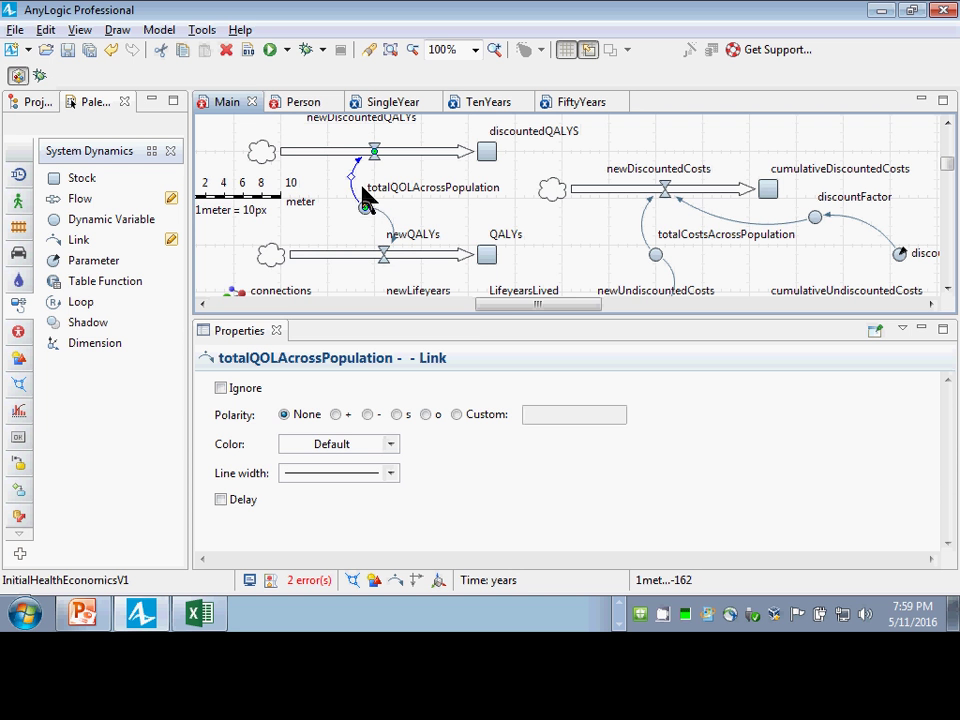
{"action": "left_click_drag", "start_coordinate": [378, 206], "coordinate": [387, 205]}
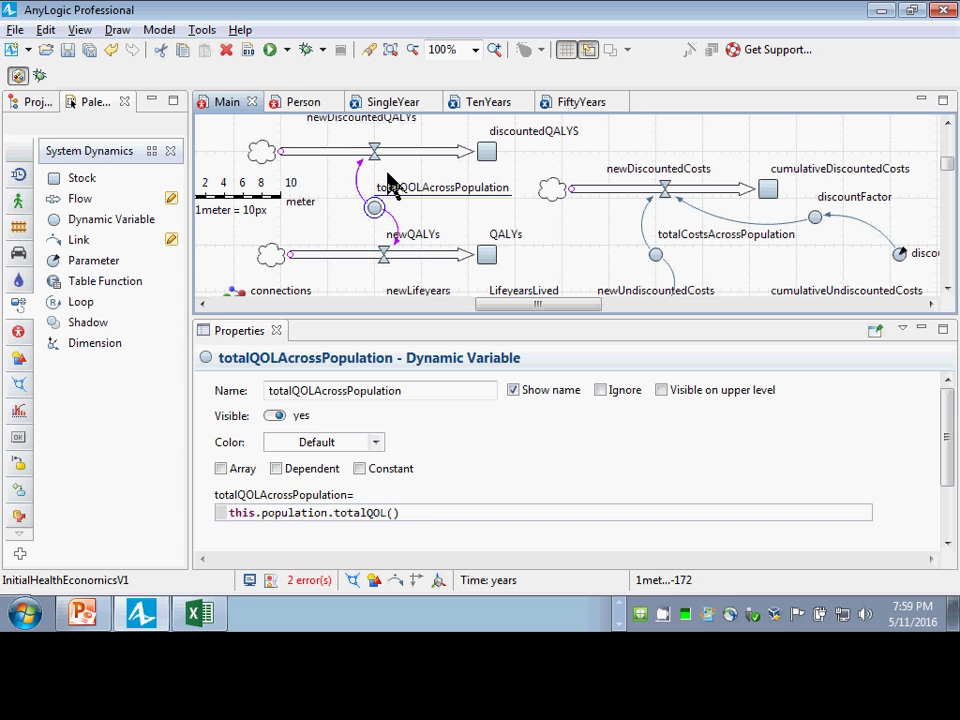
Replace the newQALYs flow equation with totalQOLAcrossPopulation and copy that expression
{"action": "left_click", "coordinate": [425, 258]}
{"action": "left_click_drag", "start_coordinate": [392, 508], "coordinate": [136, 401]}
{"action": "type", "text": "totalQOLA"}
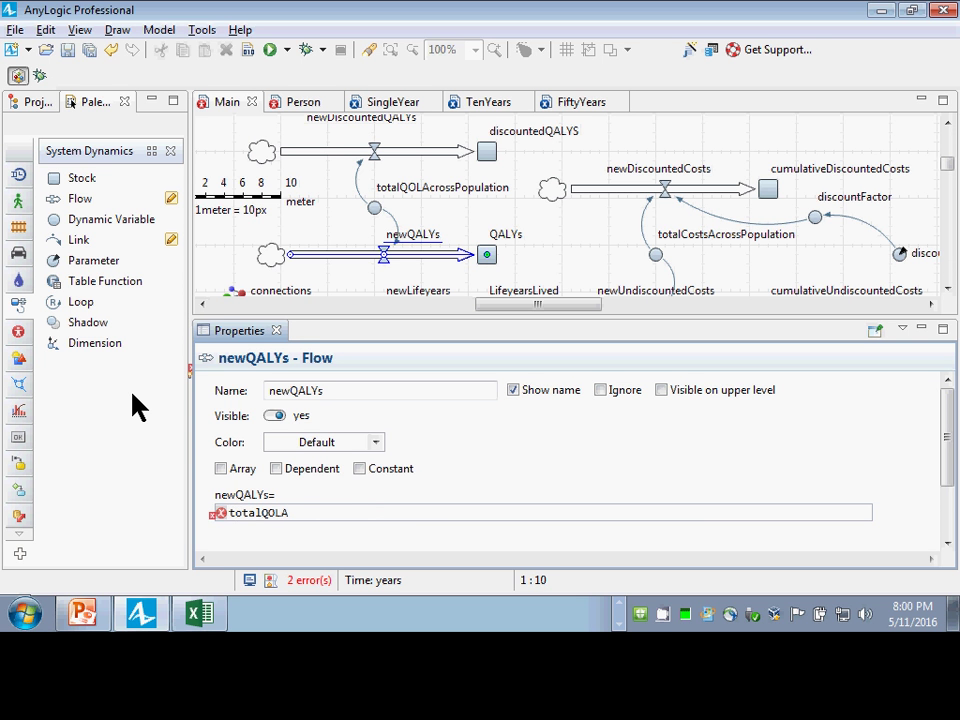
{"action": "key", "text": "ctrl+space"}
{"action": "key", "text": "ctrl+a"}
{"action": "key", "text": "ctrl+c"}
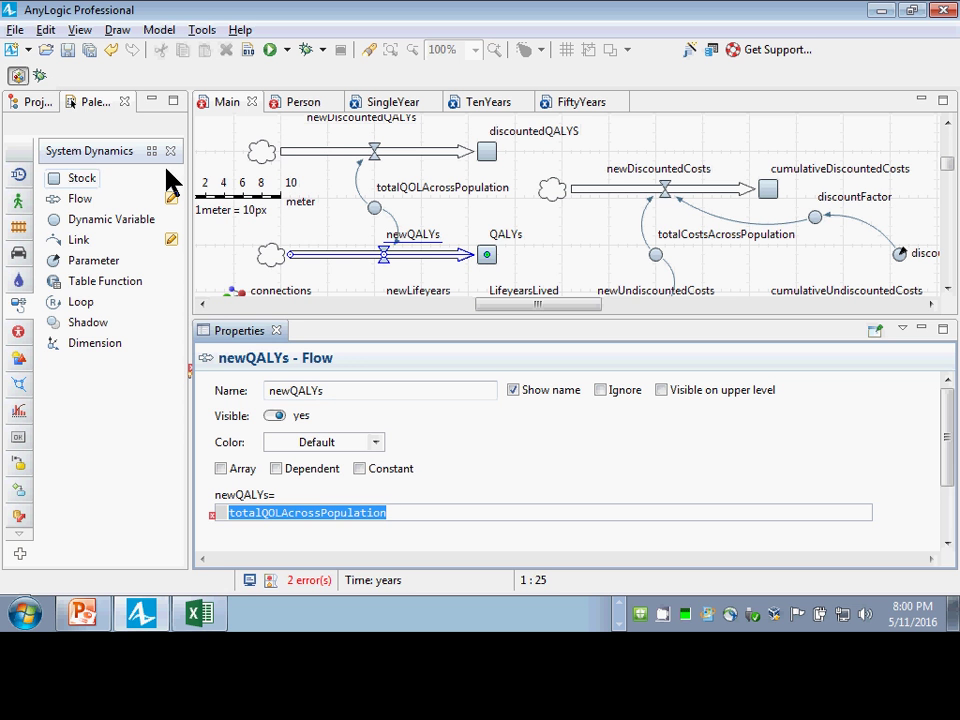
Add a link from discountFactor to the newDiscountedQALYs flow and bend it into an arc above the cost structure
{"action": "left_click_drag", "start_coordinate": [84, 244], "coordinate": [820, 222]}
{"action": "left_click", "coordinate": [911, 222]}
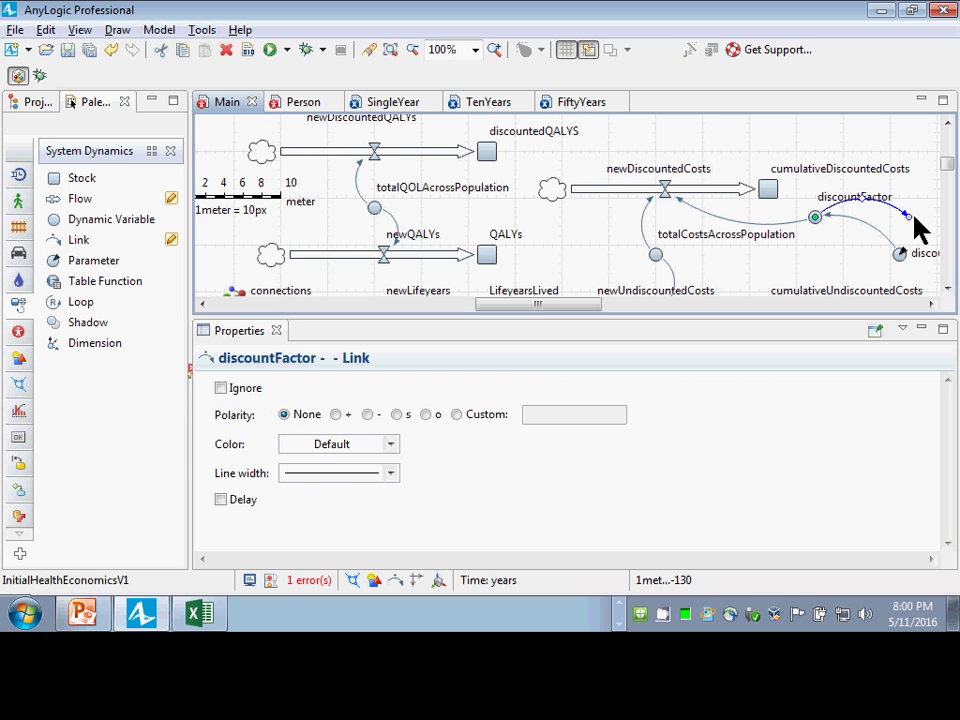
{"action": "left_click_drag", "start_coordinate": [907, 217], "coordinate": [374, 152]}
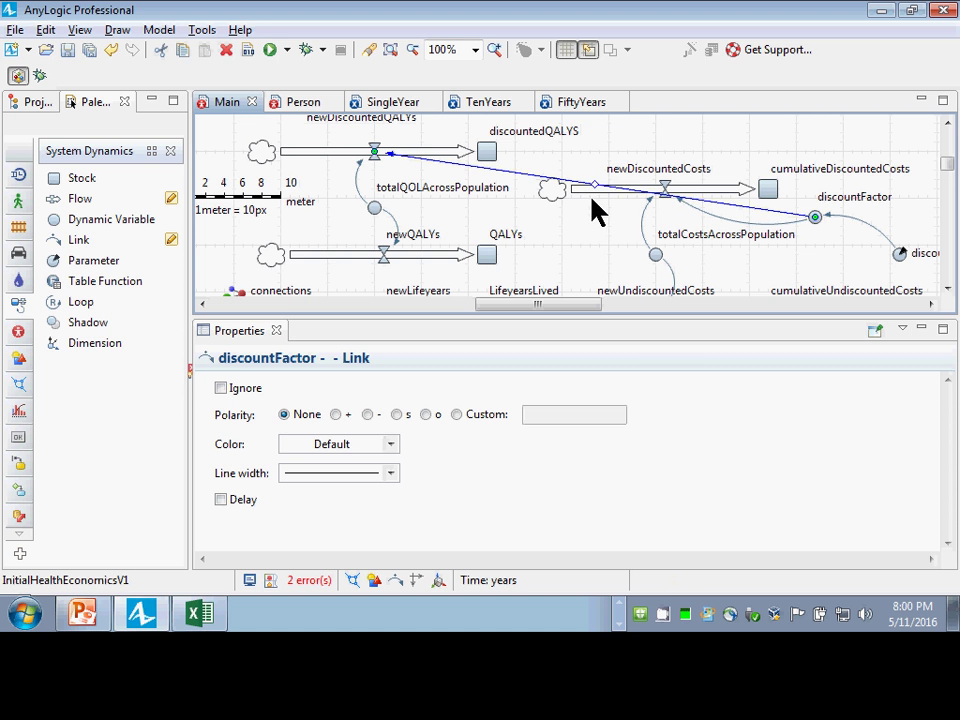
{"action": "left_click_drag", "start_coordinate": [591, 197], "coordinate": [797, 188]}
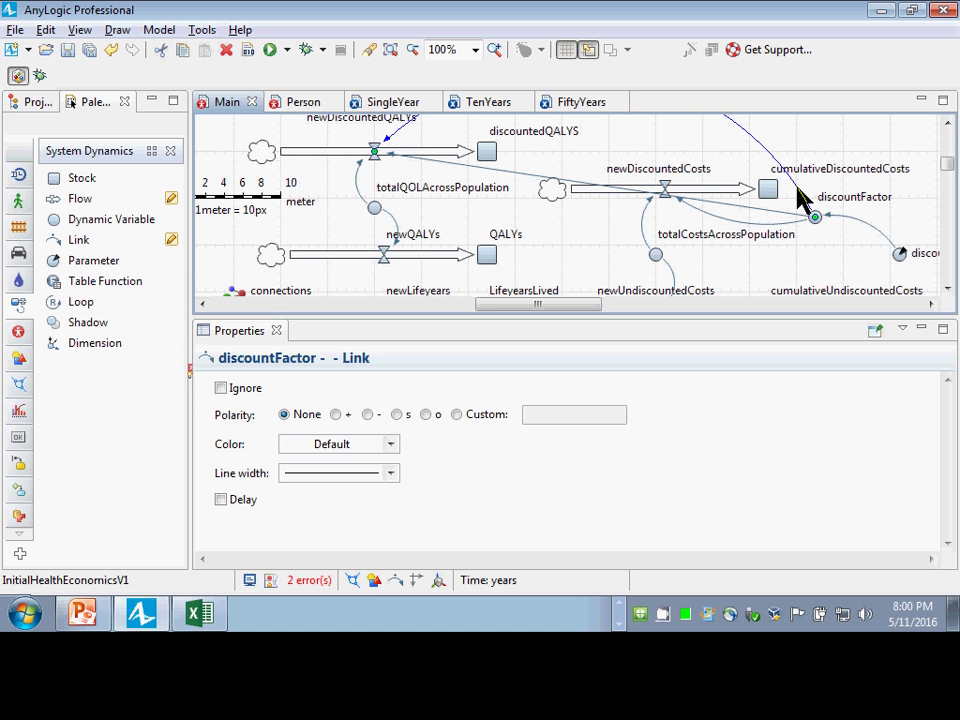
Set the newDiscountedQALYs flow's formula to discountFactor * totalQOLAcrossPopulation and build the model
{"action": "scroll", "coordinate": [739, 177], "scroll_direction": "up", "scroll_amount": 1}
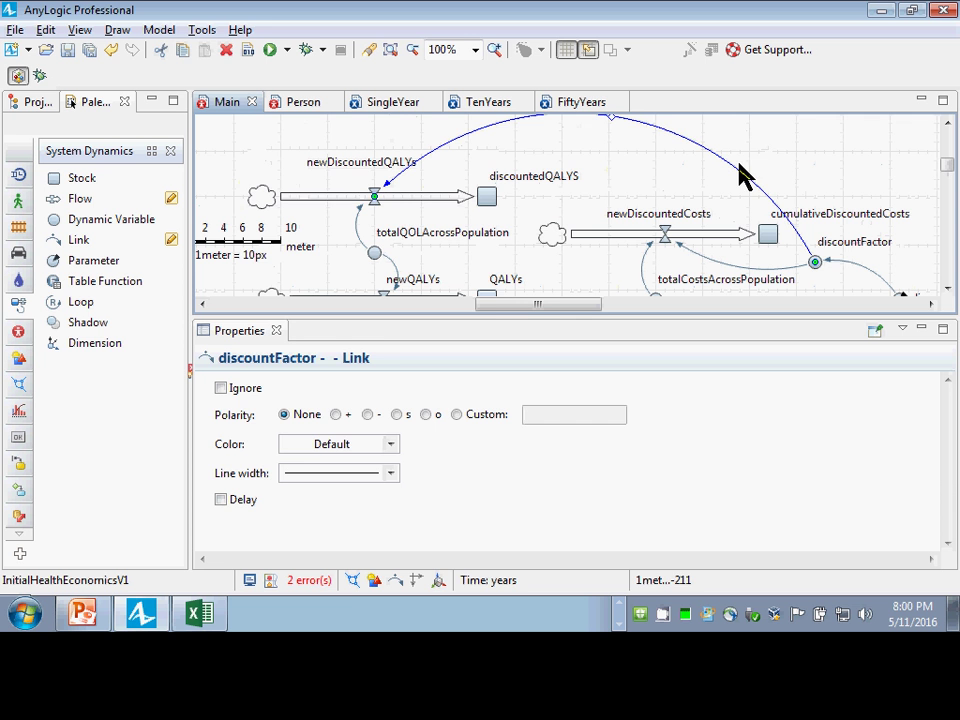
{"action": "left_click", "coordinate": [389, 199]}
{"action": "left_click_drag", "start_coordinate": [400, 517], "coordinate": [121, 513]}
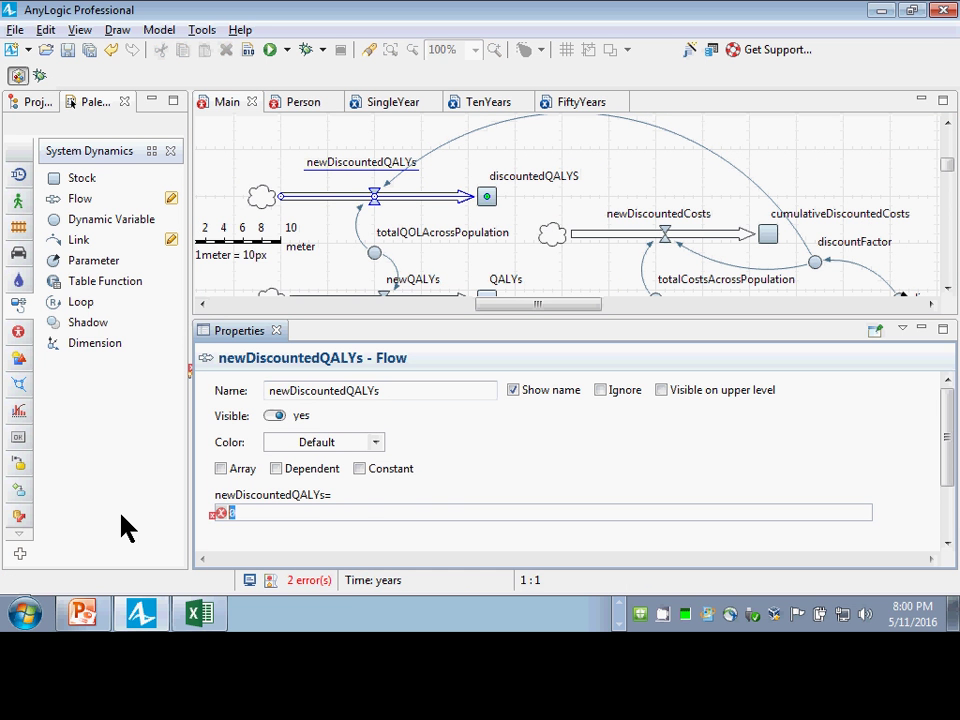
{"action": "key", "text": "ctrl+v"}
{"action": "key", "text": "Home"}
{"action": "type", "text": "discount"}
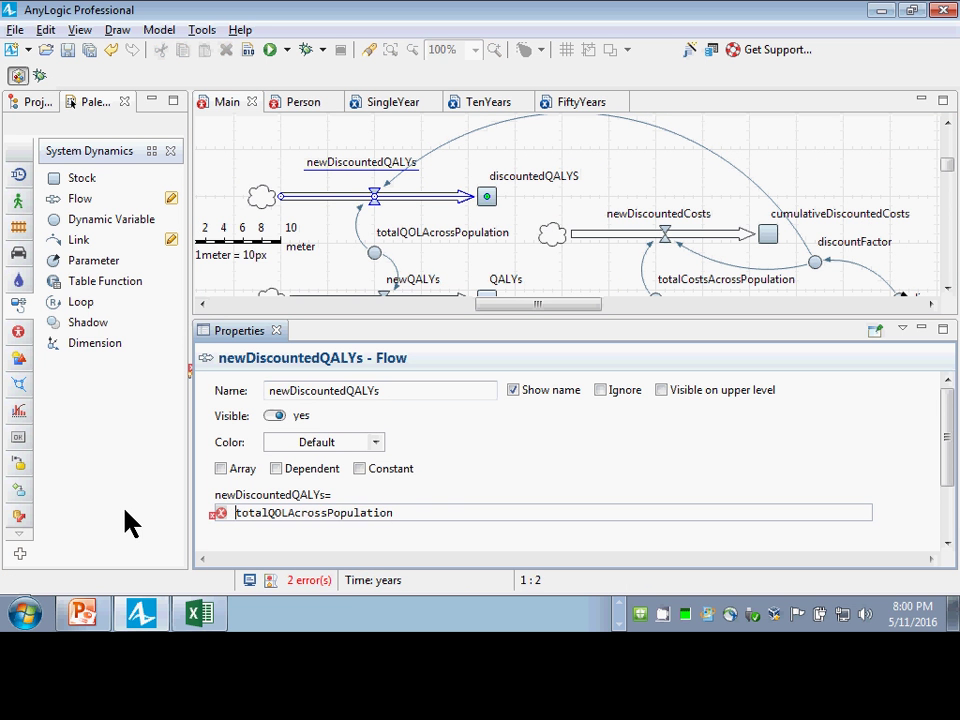
{"action": "type", "text": "Fact"}
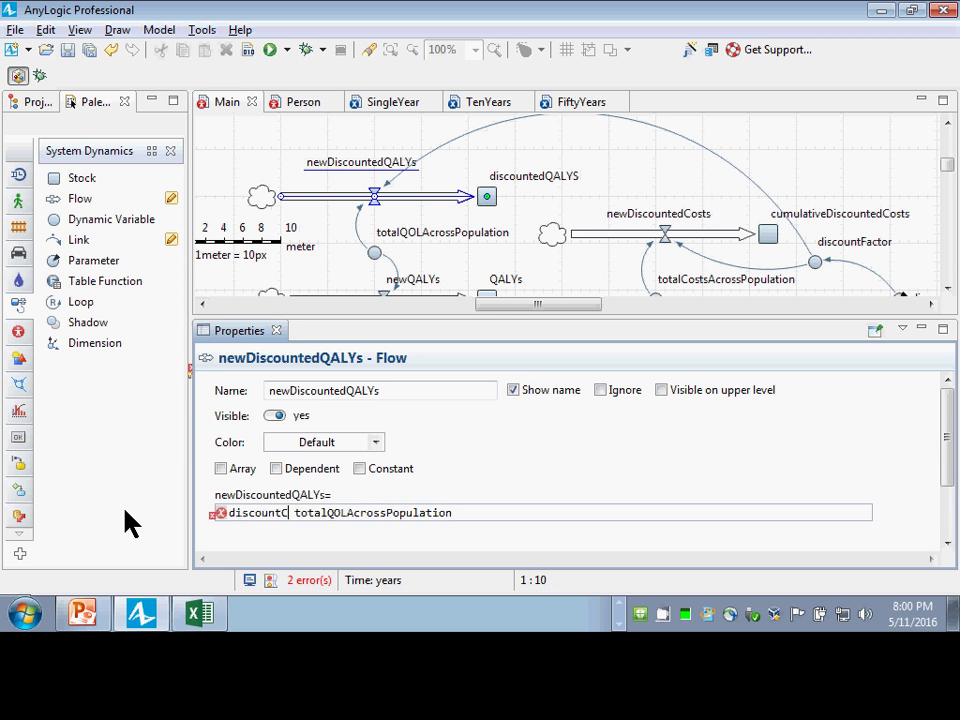
{"action": "type", "text": "or *"}
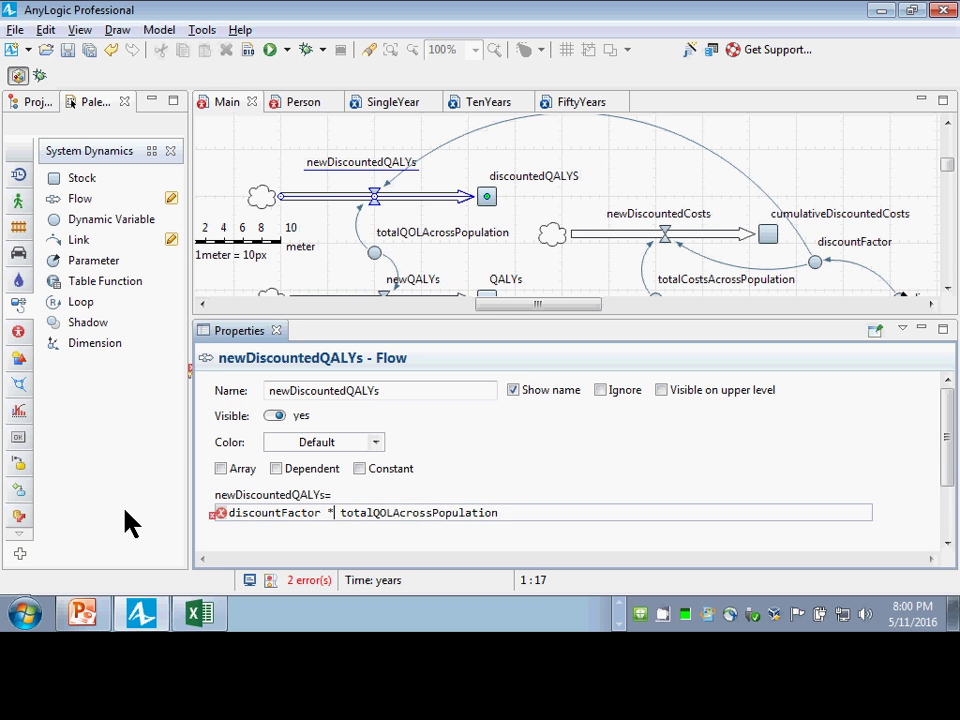
{"action": "key", "text": "F7"}
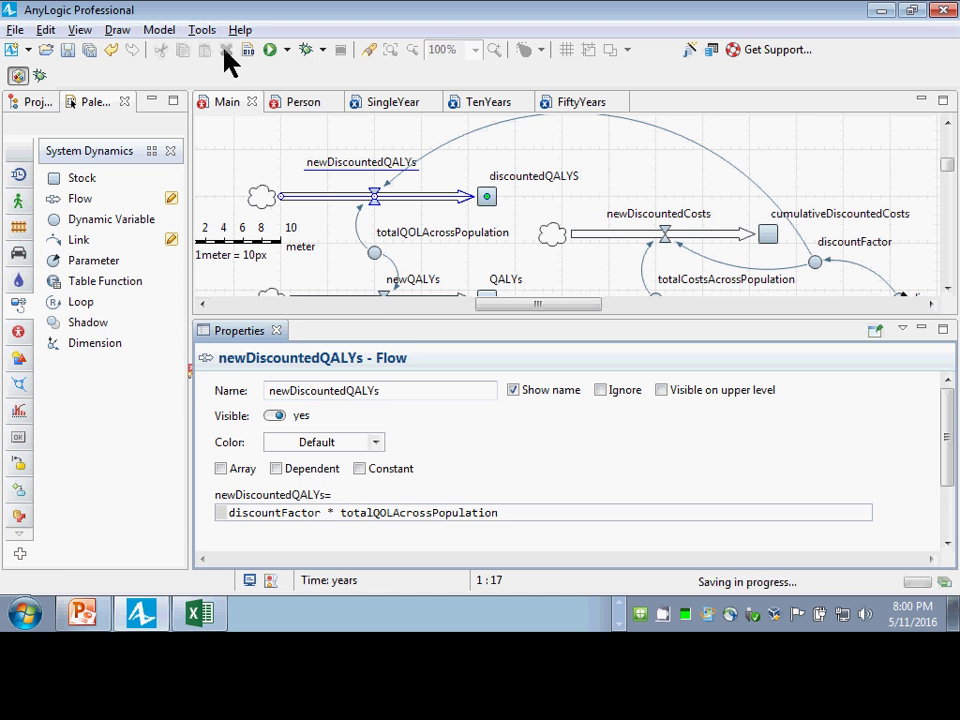
Examine the discountedQALYS stock's initial value and the population term in the newDiscountedQALYs flow's formula
{"action": "scroll", "coordinate": [397, 298], "scroll_direction": "down", "scroll_amount": 1}
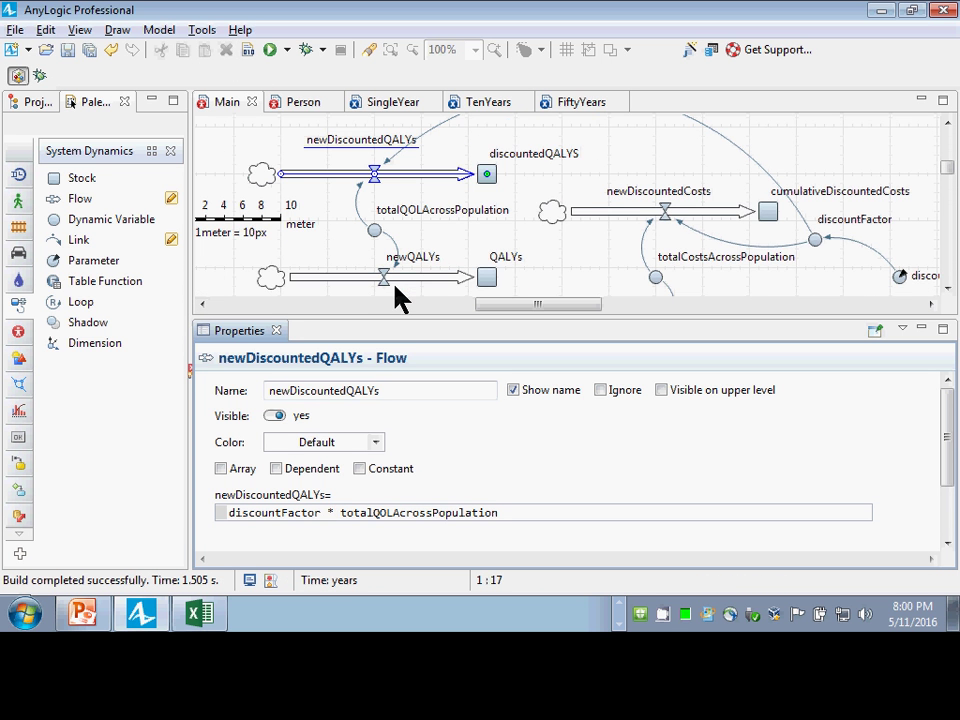
{"action": "scroll", "coordinate": [397, 298], "scroll_direction": "down", "scroll_amount": 1}
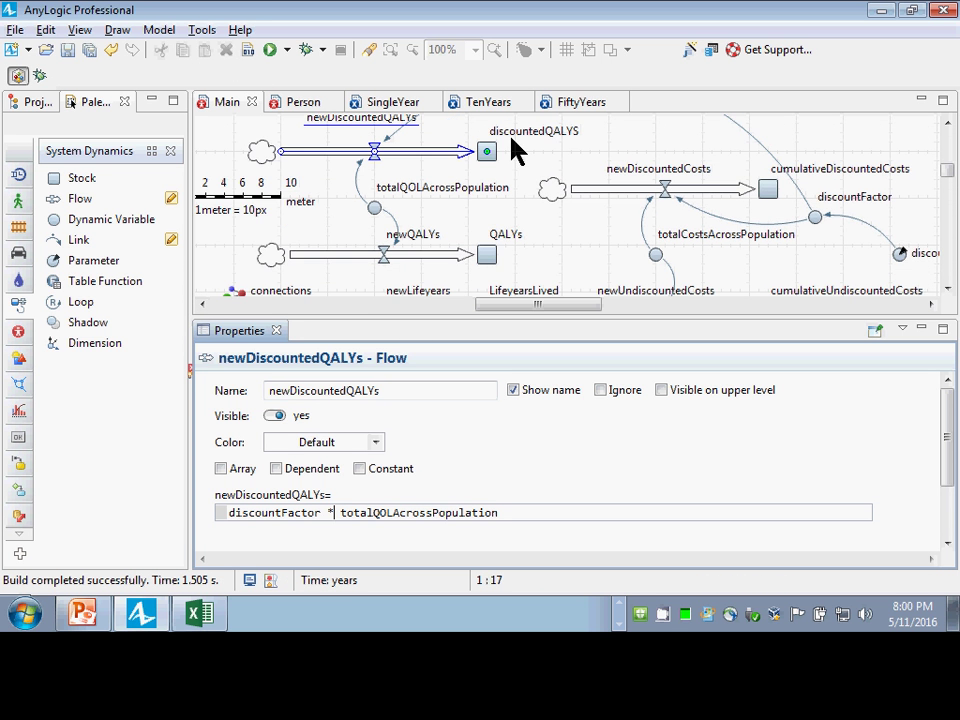
{"action": "scroll", "coordinate": [350, 148], "scroll_direction": "up", "scroll_amount": 1}
{"action": "scroll", "coordinate": [350, 148], "scroll_direction": "up", "scroll_amount": 1}
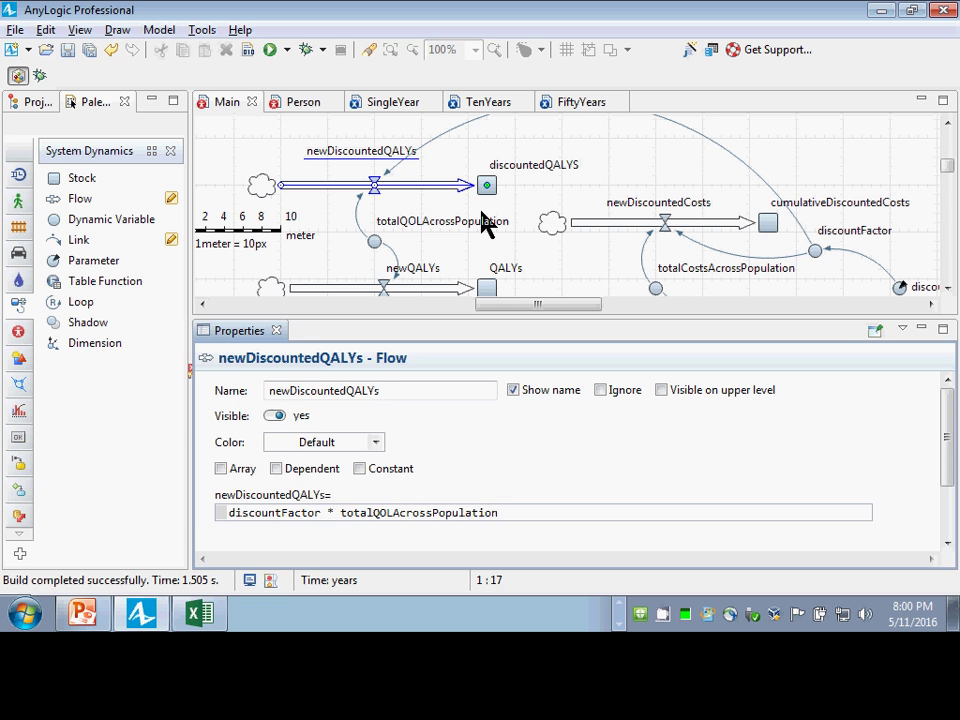
{"action": "left_click", "coordinate": [489, 190]}
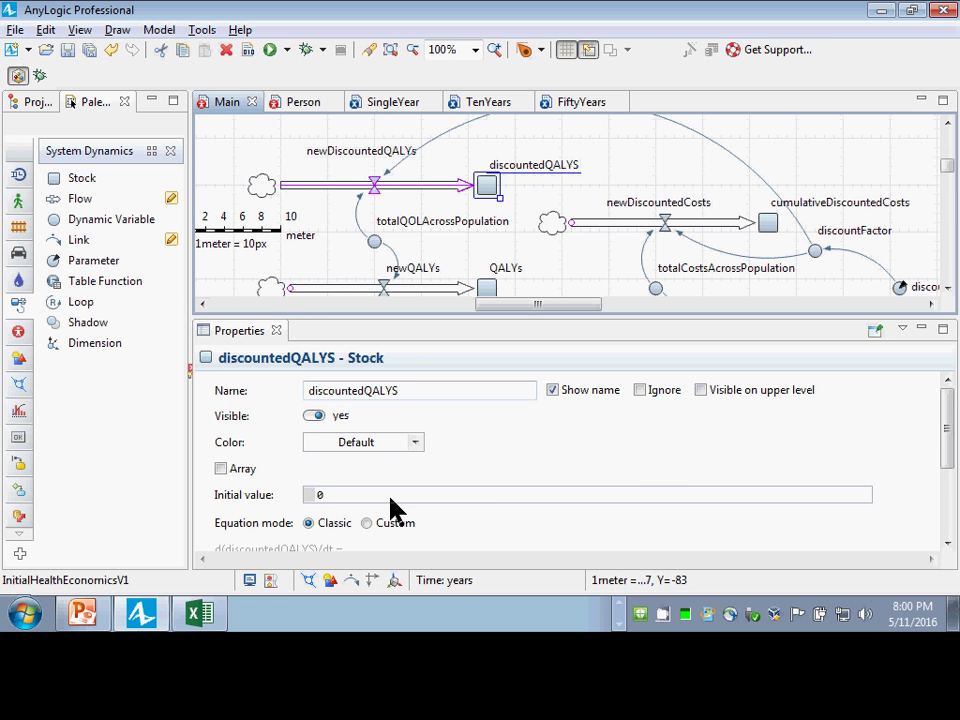
{"action": "left_click", "coordinate": [385, 188]}
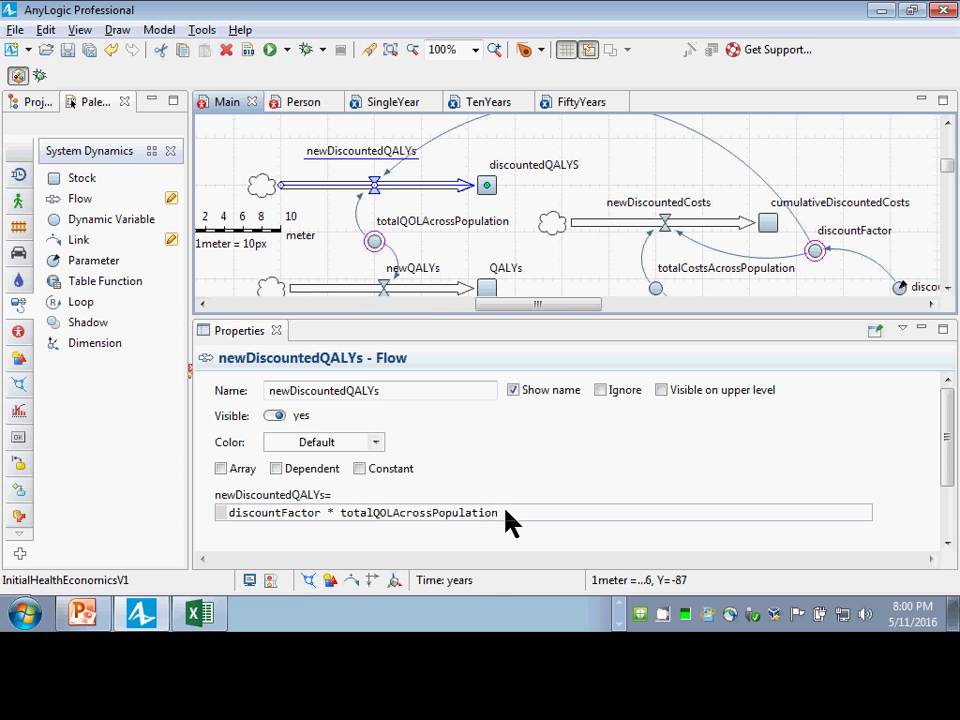
{"action": "left_click_drag", "start_coordinate": [505, 513], "coordinate": [322, 535]}
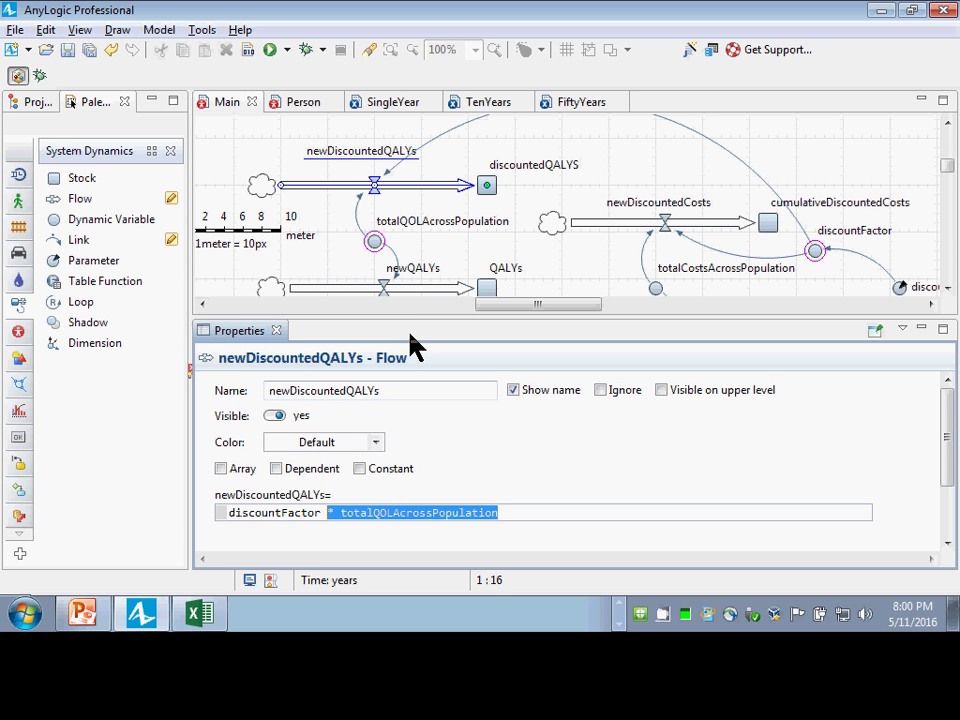
Examine the formula of the totalQOLAcrossPopulation dynamic variable, especially its function call on the population
{"action": "scroll", "coordinate": [394, 246], "scroll_direction": "down", "scroll_amount": 1}
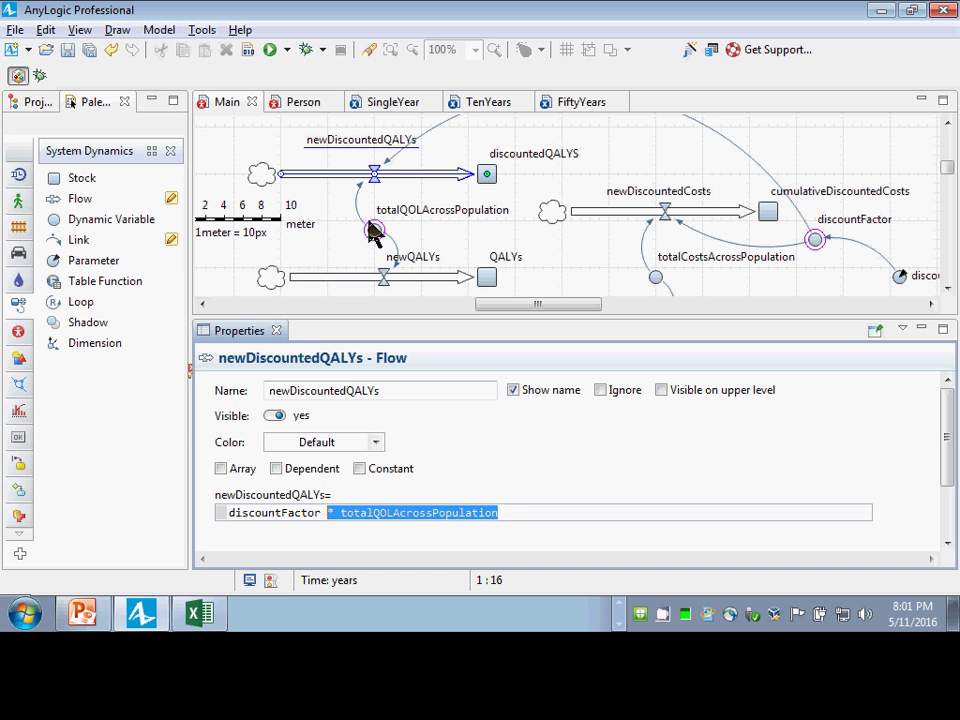
{"action": "left_click", "coordinate": [375, 232]}
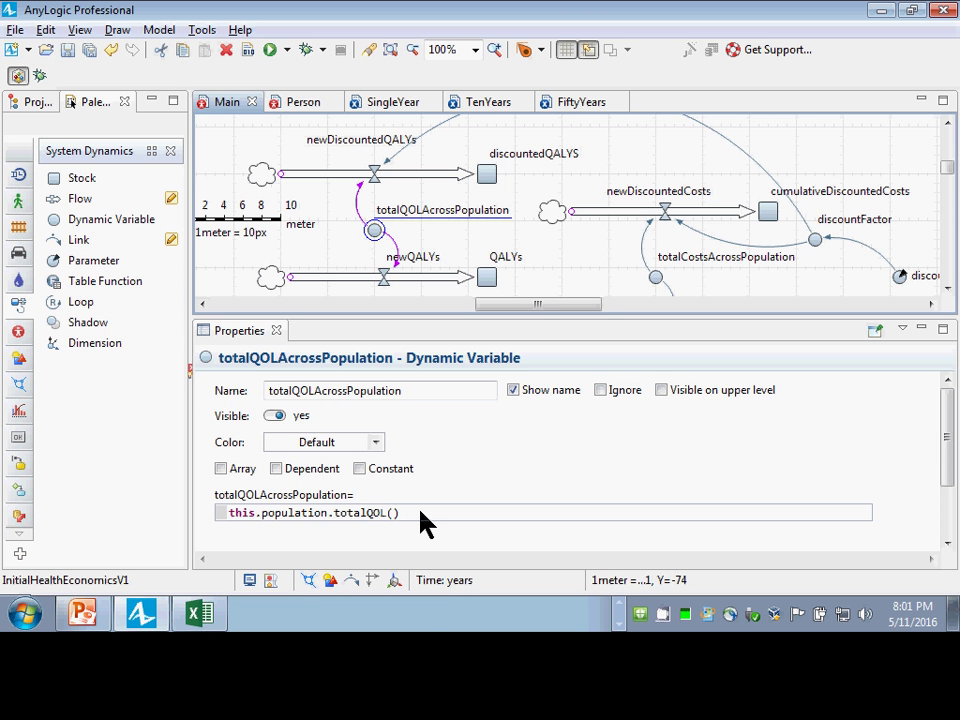
{"action": "left_click_drag", "start_coordinate": [424, 517], "coordinate": [229, 513]}
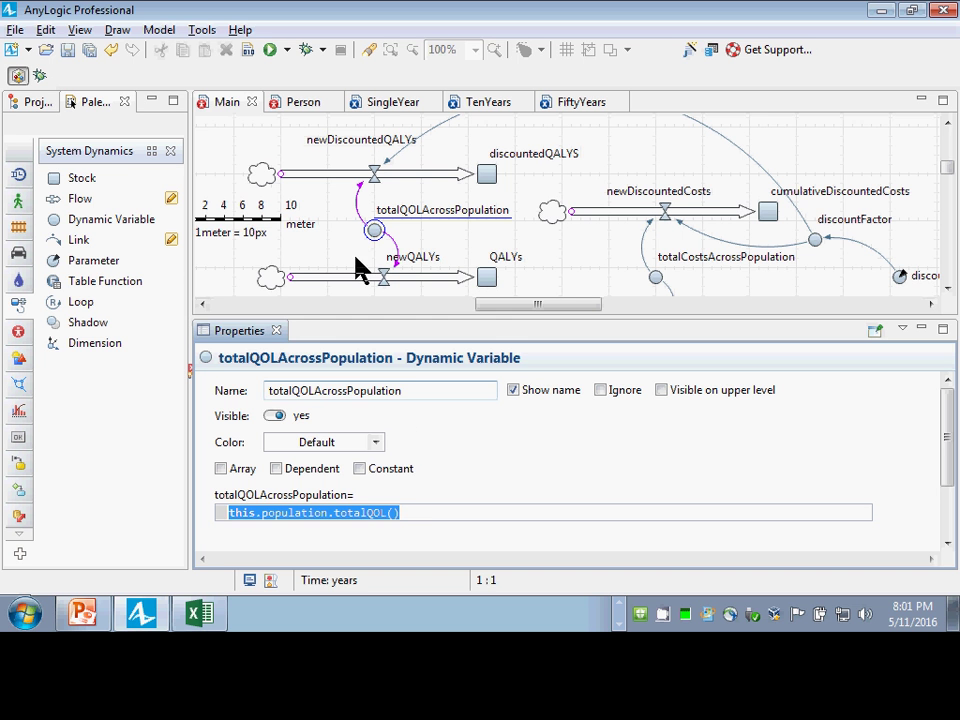
{"action": "left_click_drag", "start_coordinate": [416, 513], "coordinate": [336, 512]}
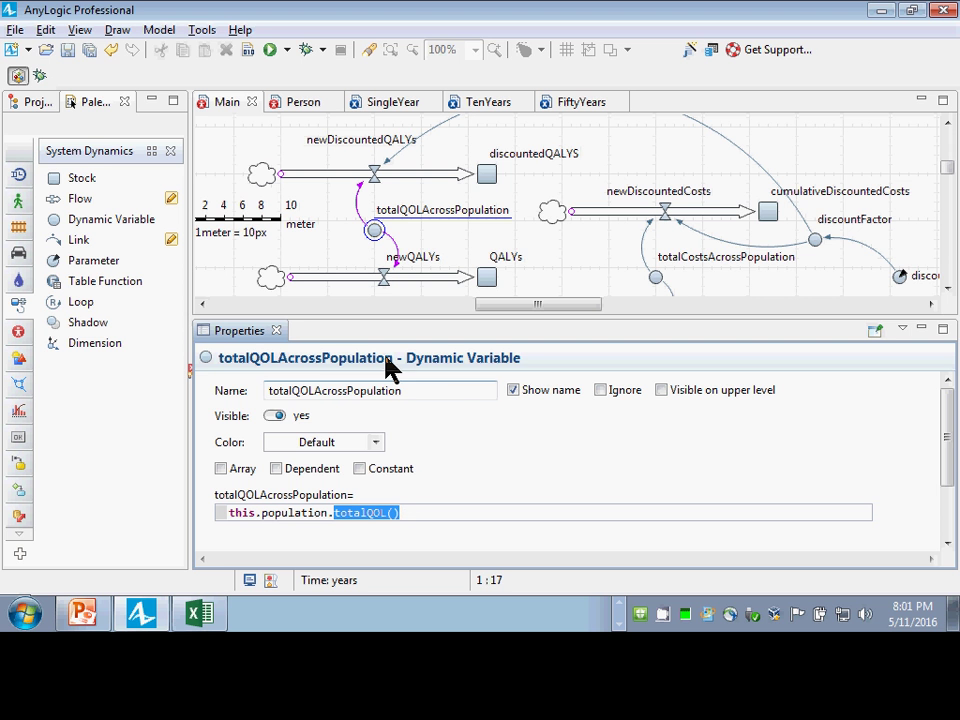
{"action": "left_click", "coordinate": [375, 236]}
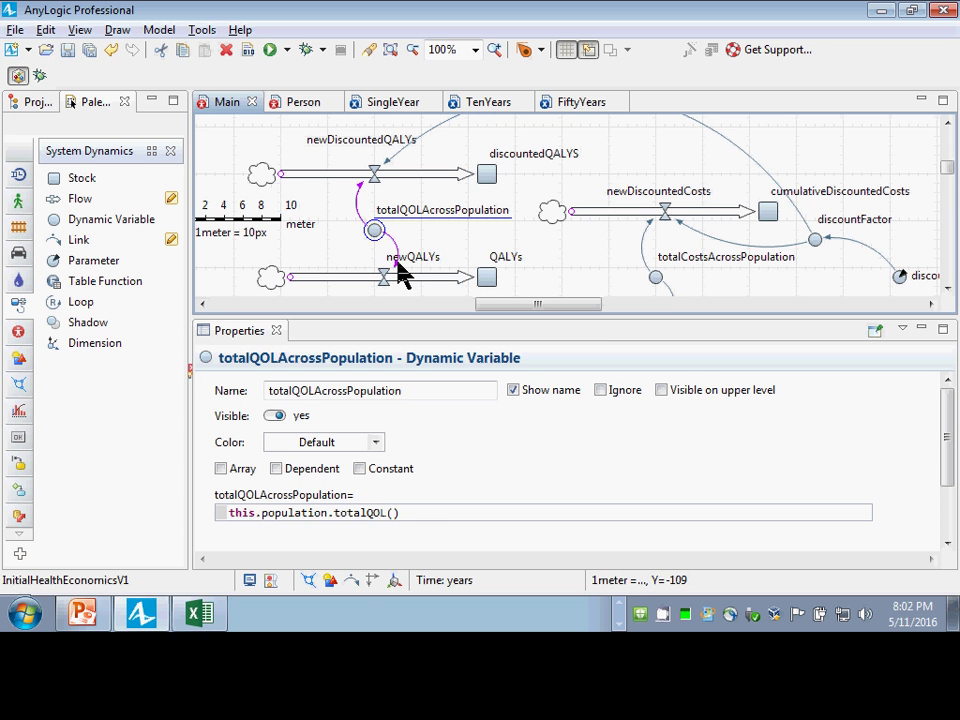
Enlarge the diagram area downward to the population element and undo the accidental shift of the newQALYs flow
{"action": "scroll", "coordinate": [668, 296], "scroll_direction": "down", "scroll_amount": 1}
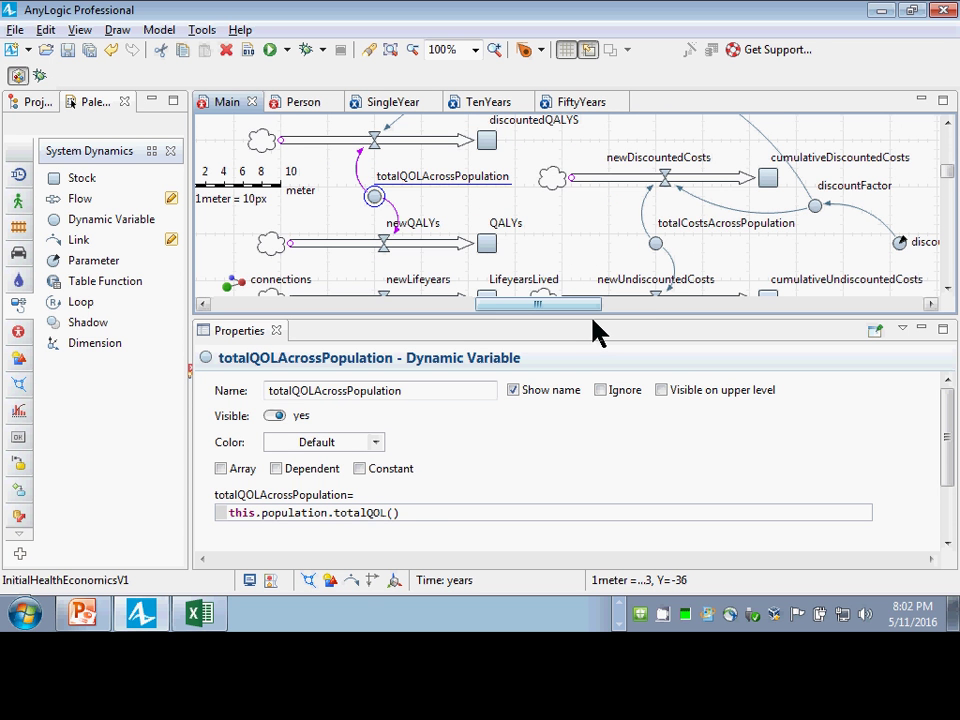
{"action": "left_click_drag", "start_coordinate": [580, 315], "coordinate": [586, 389]}
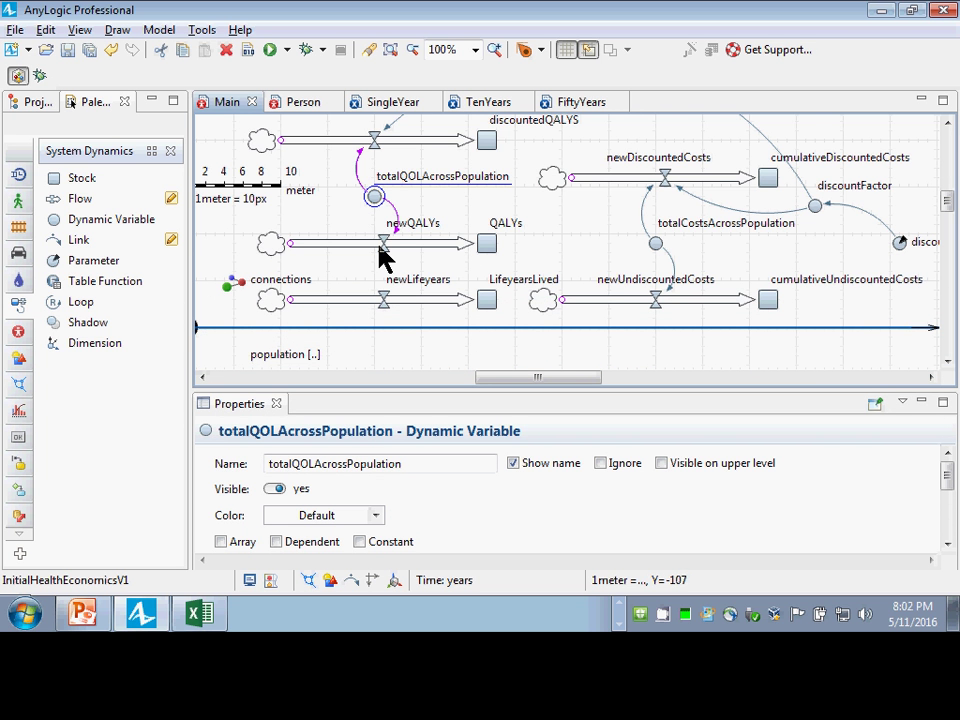
{"action": "left_click_drag", "start_coordinate": [388, 257], "coordinate": [388, 248]}
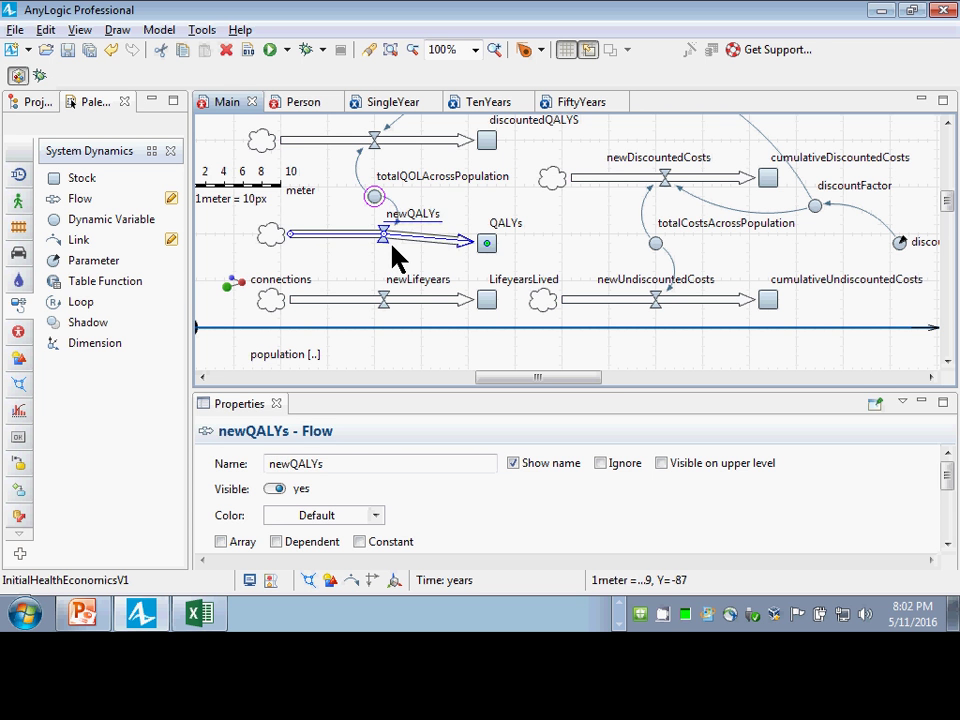
{"action": "key", "text": "ctrl+z"}
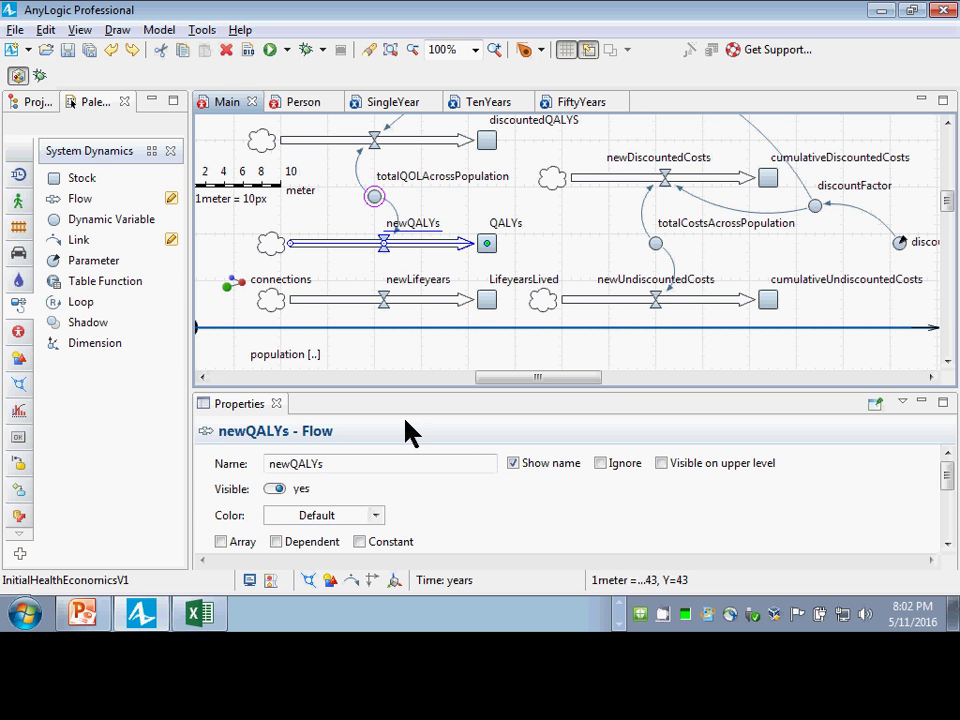
Set the newQALYs flow's visibility back to yes and review its formula
{"action": "left_click", "coordinate": [485, 500]}
{"action": "scroll", "coordinate": [485, 500], "scroll_direction": "down", "scroll_amount": 3}
{"action": "scroll", "coordinate": [485, 500], "scroll_direction": "up", "scroll_amount": 1}
{"action": "scroll", "coordinate": [485, 500], "scroll_direction": "up", "scroll_amount": 2}
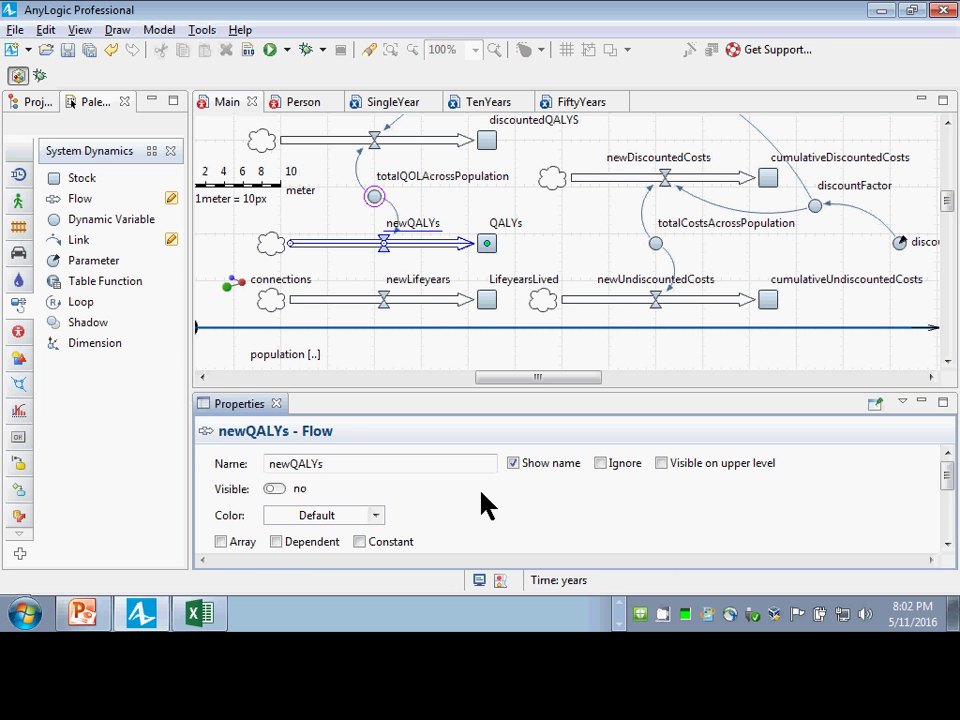
{"action": "scroll", "coordinate": [485, 500], "scroll_direction": "down", "scroll_amount": 3}
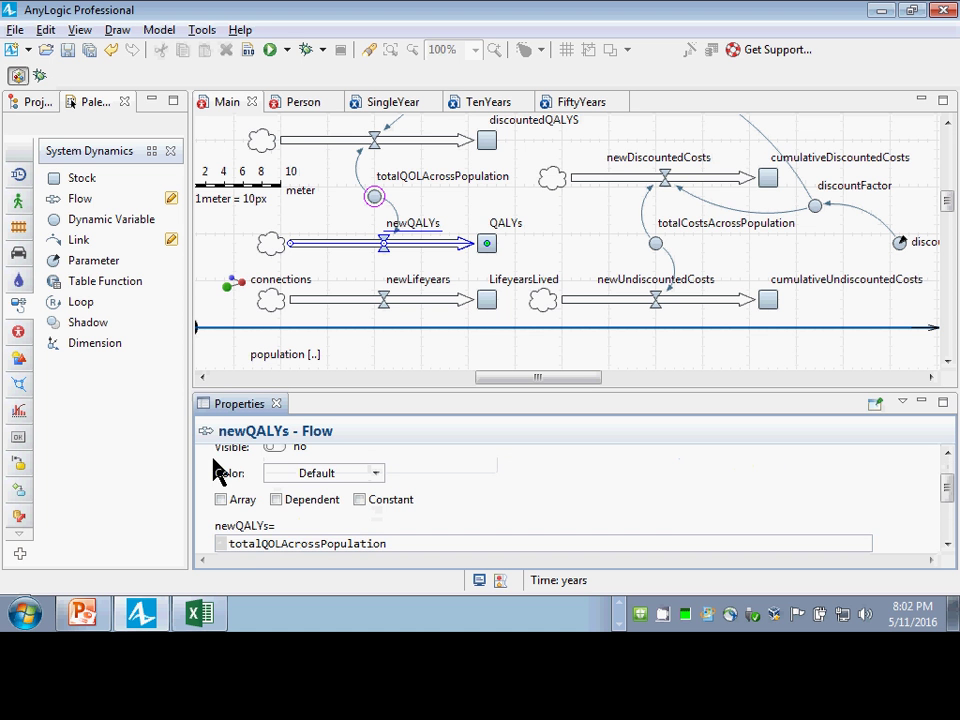
{"action": "left_click", "coordinate": [279, 450]}
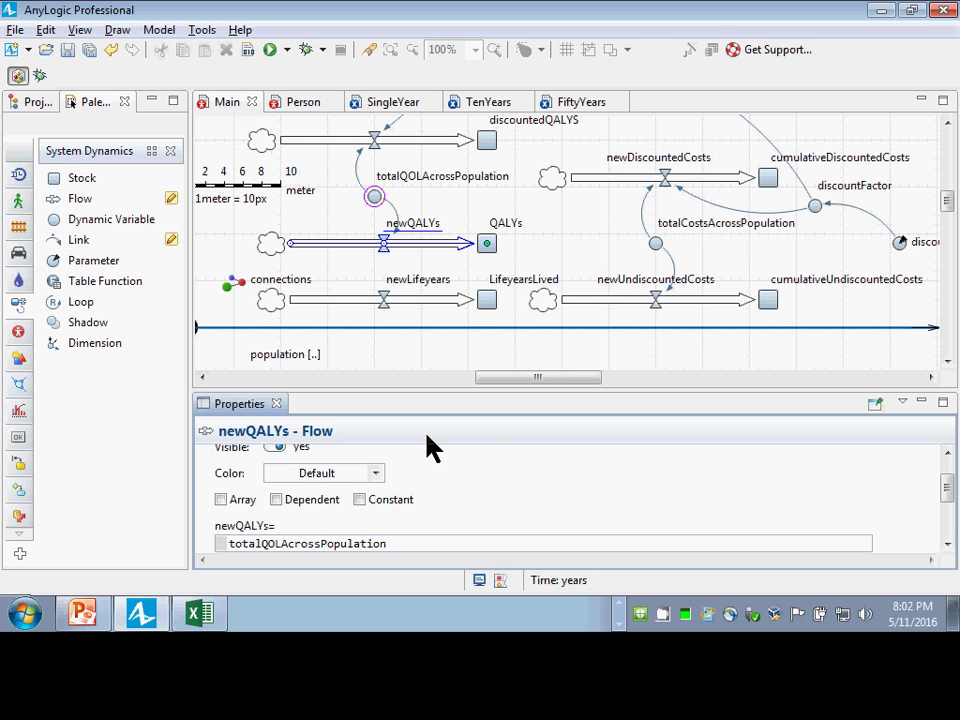
{"action": "scroll", "coordinate": [548, 481], "scroll_direction": "down", "scroll_amount": 1}
{"action": "left_click", "coordinate": [332, 514]}
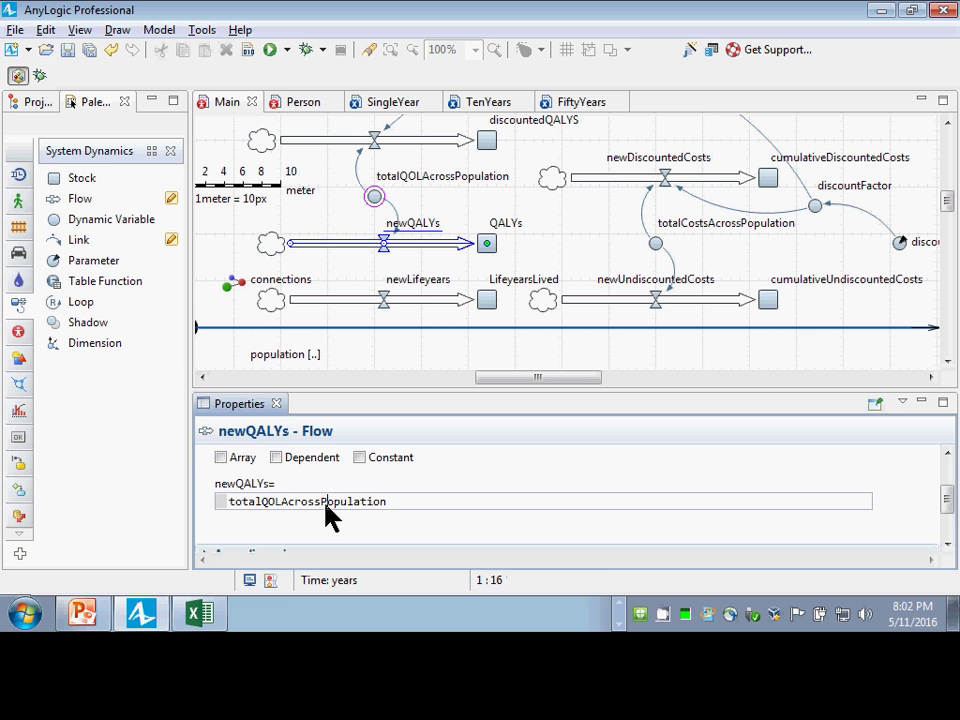
{"action": "double_click", "coordinate": [332, 514]}
Review the newDiscountedQALYs flow's formula and save the model
{"action": "left_click", "coordinate": [378, 160]}
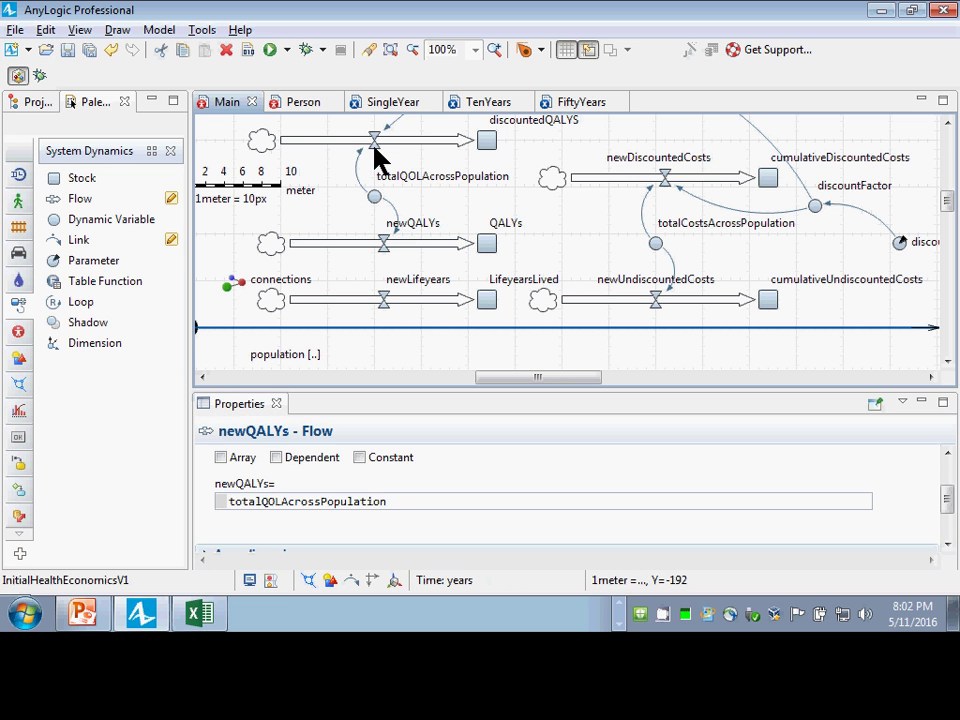
{"action": "left_click", "coordinate": [375, 143]}
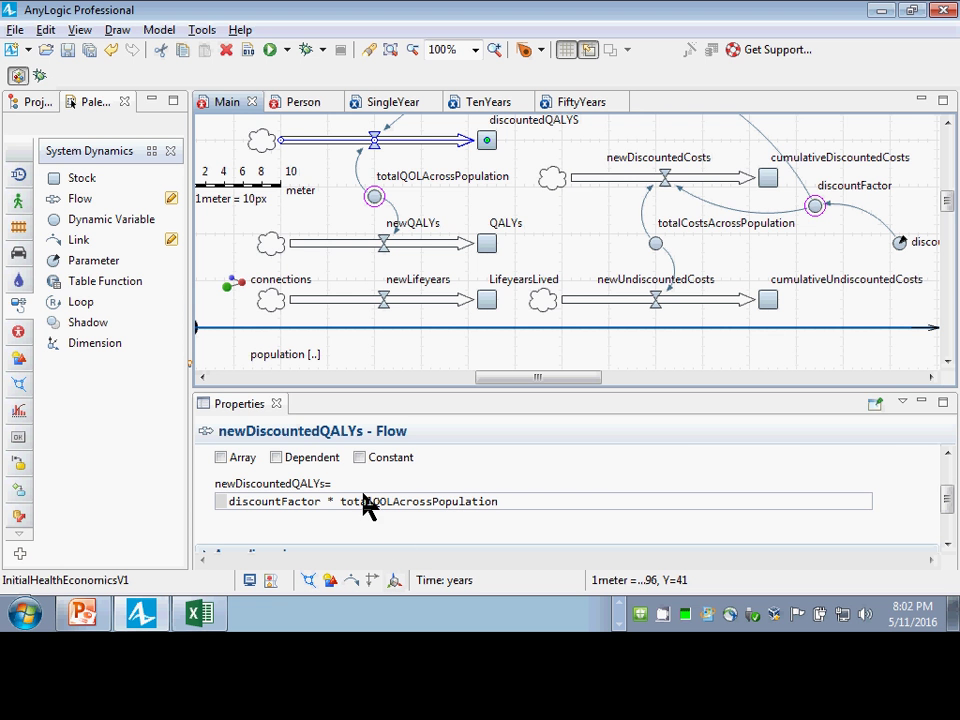
{"action": "key", "text": "ctrl+s"}
Show the project tree beside the Main diagram and build the InitialHealthEconomicsV1 model
{"action": "left_click", "coordinate": [33, 103]}
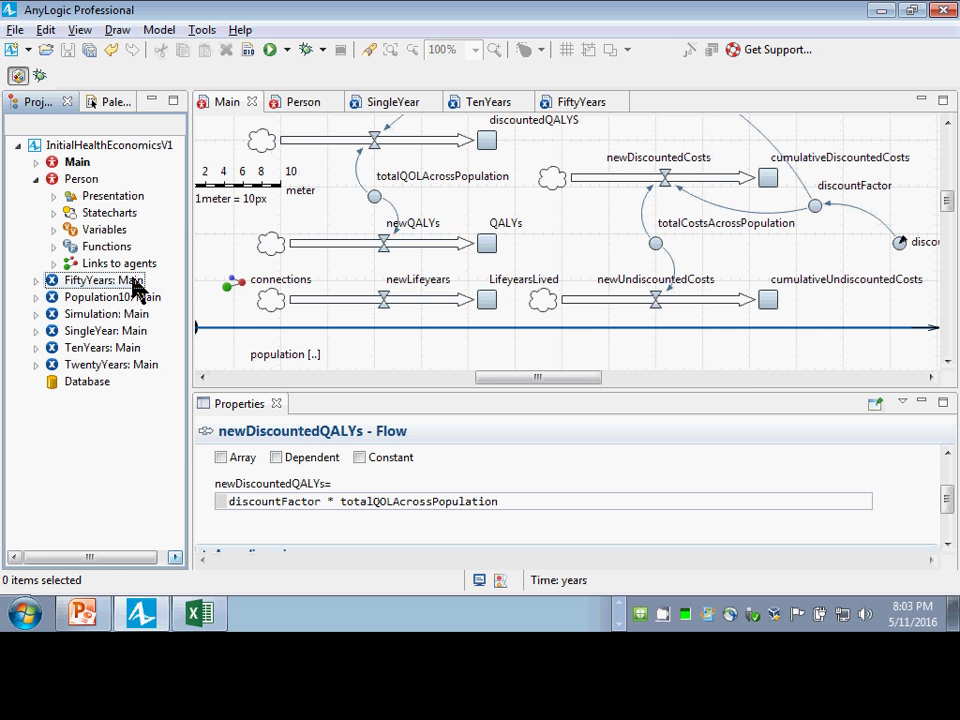
{"action": "scroll", "coordinate": [606, 294], "scroll_direction": "up", "scroll_amount": 1}
{"action": "scroll", "coordinate": [600, 208], "scroll_direction": "up", "scroll_amount": 1}
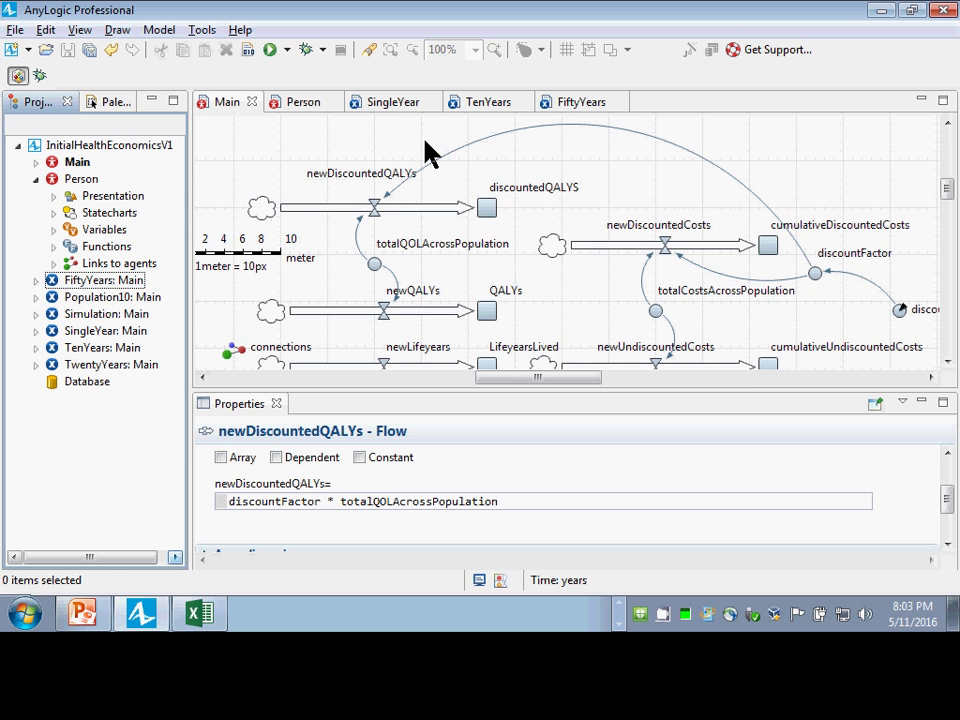
{"action": "left_click", "coordinate": [381, 215]}
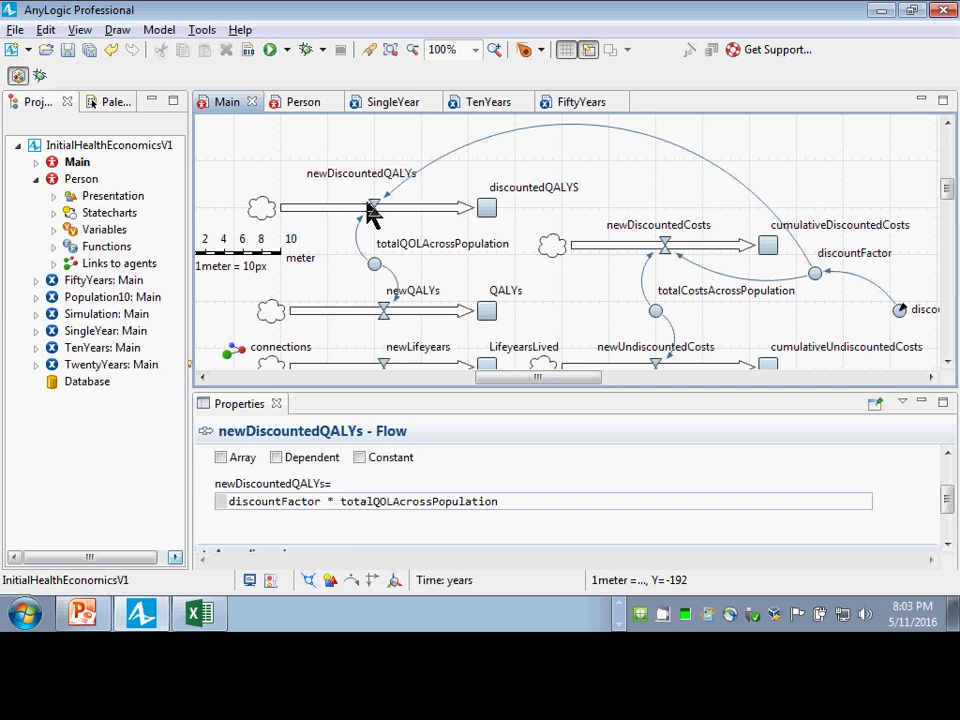
{"action": "left_click", "coordinate": [250, 49]}
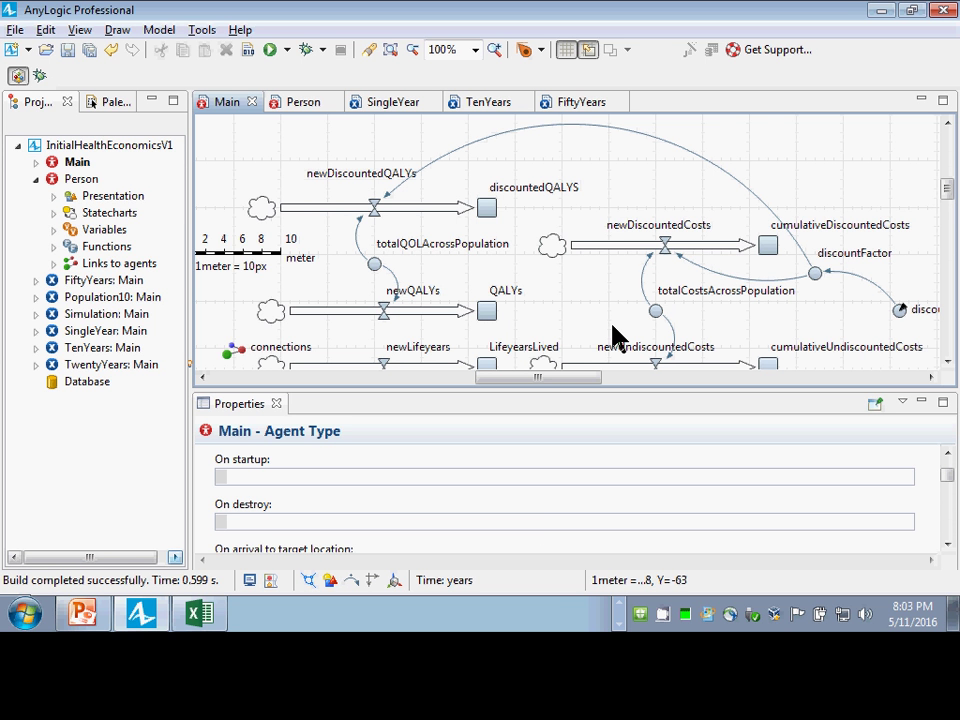
Flatten the curve of the link from discountFactor to newDiscountedQALYs slightly and save the model
{"action": "left_click", "coordinate": [634, 137]}
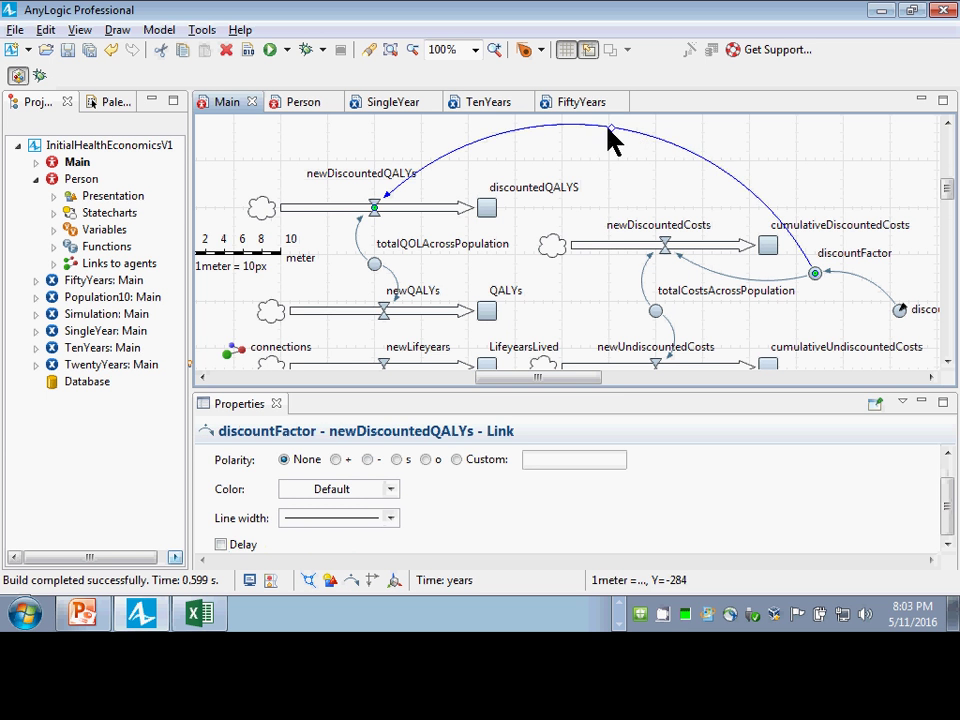
{"action": "left_click_drag", "start_coordinate": [608, 128], "coordinate": [609, 151]}
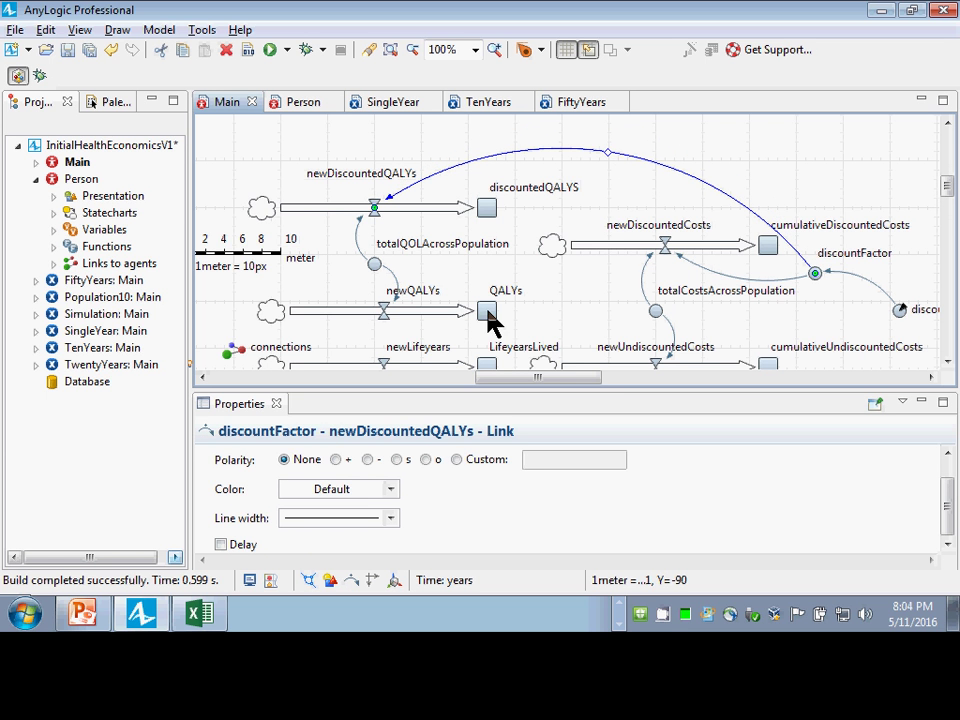
{"action": "key", "text": "ctrl+s"}
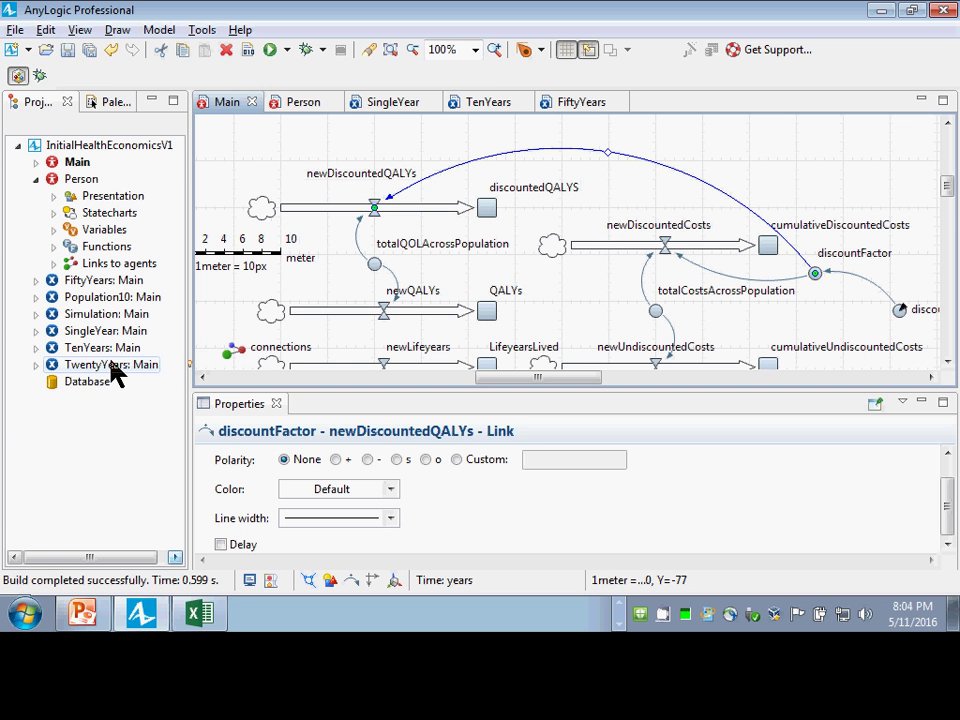
Run the TwentyYears simulation experiment of the InitialHealthEconomicsV1 model
{"action": "left_click", "coordinate": [240, 30]}
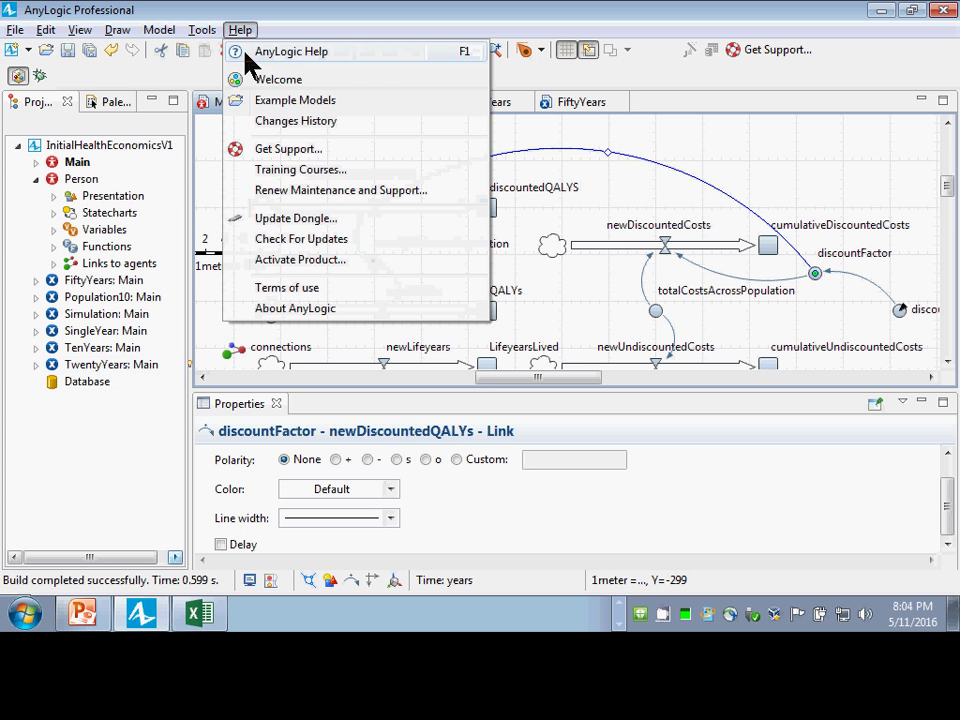
{"action": "left_click", "coordinate": [248, 52]}
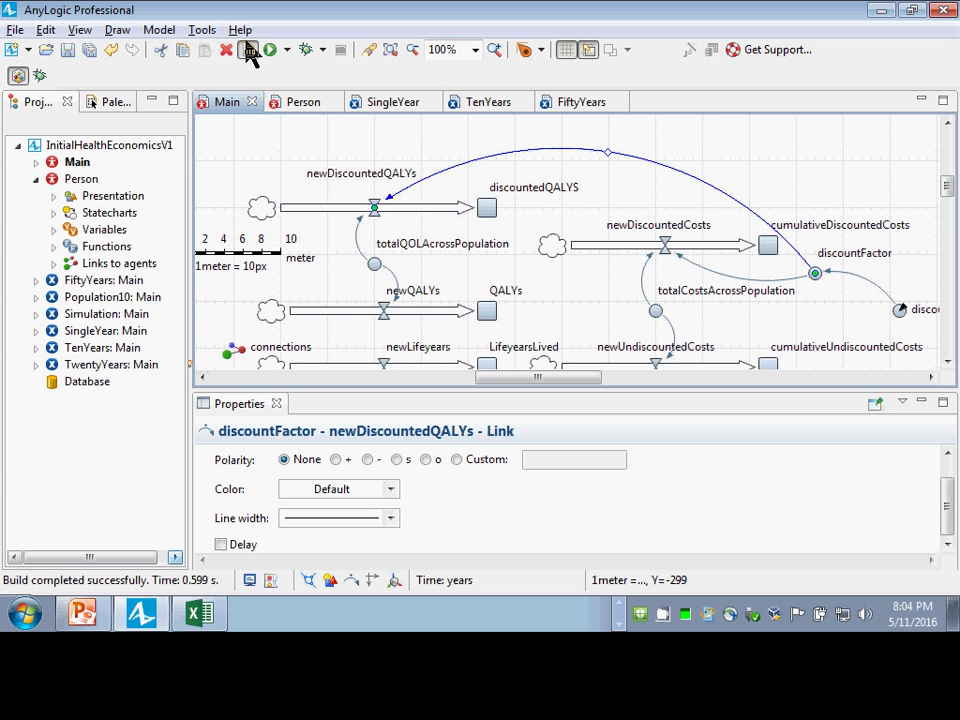
{"action": "right_click", "coordinate": [140, 366]}
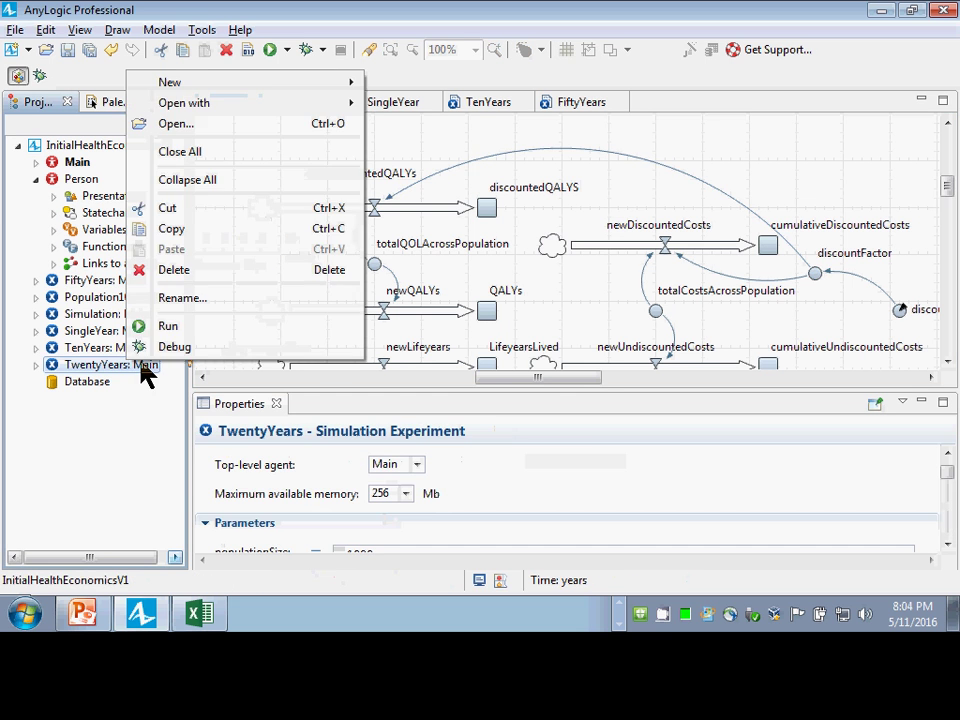
{"action": "left_click", "coordinate": [193, 328]}
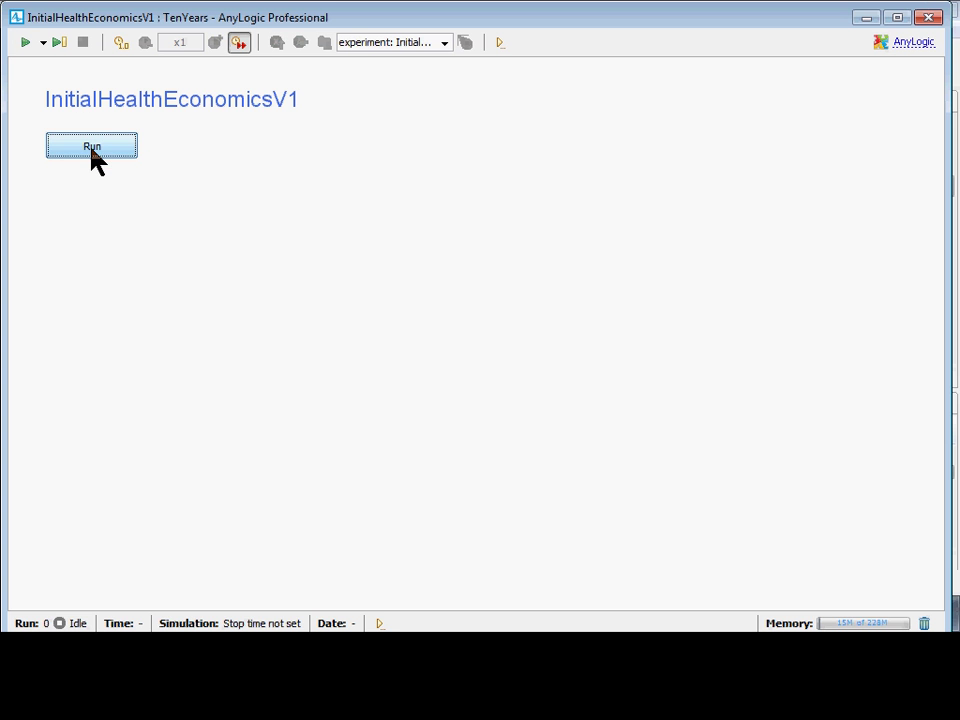
{"action": "left_click", "coordinate": [91, 147]}
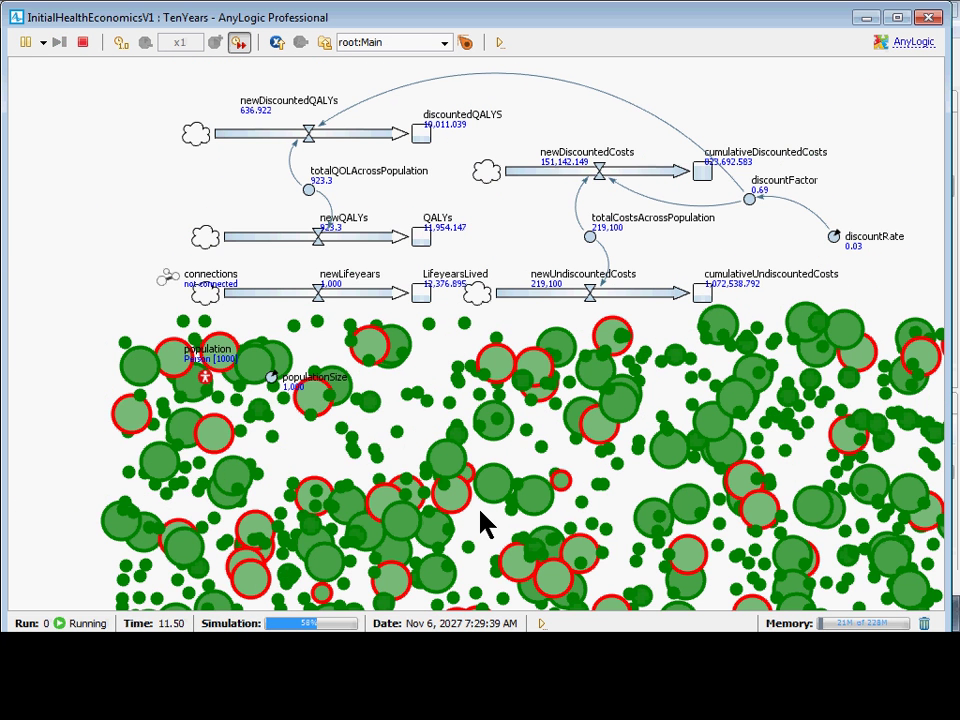
Inspect the QALYs and discountedQALYS stocks as time charts in the running model, closing each chart
{"action": "left_click", "coordinate": [421, 236]}
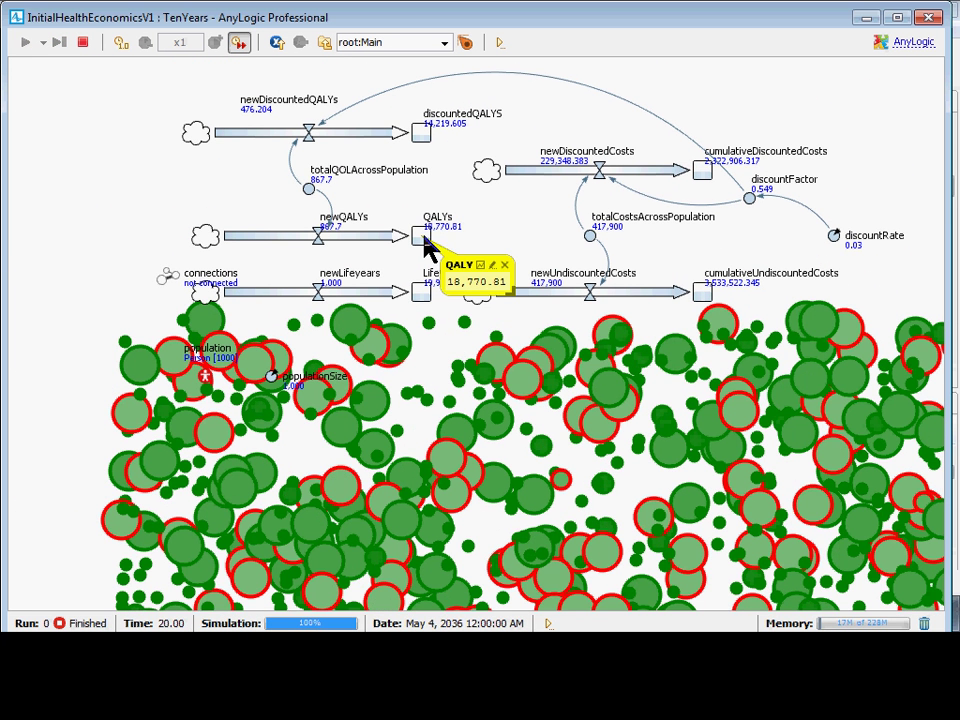
{"action": "left_click", "coordinate": [480, 268]}
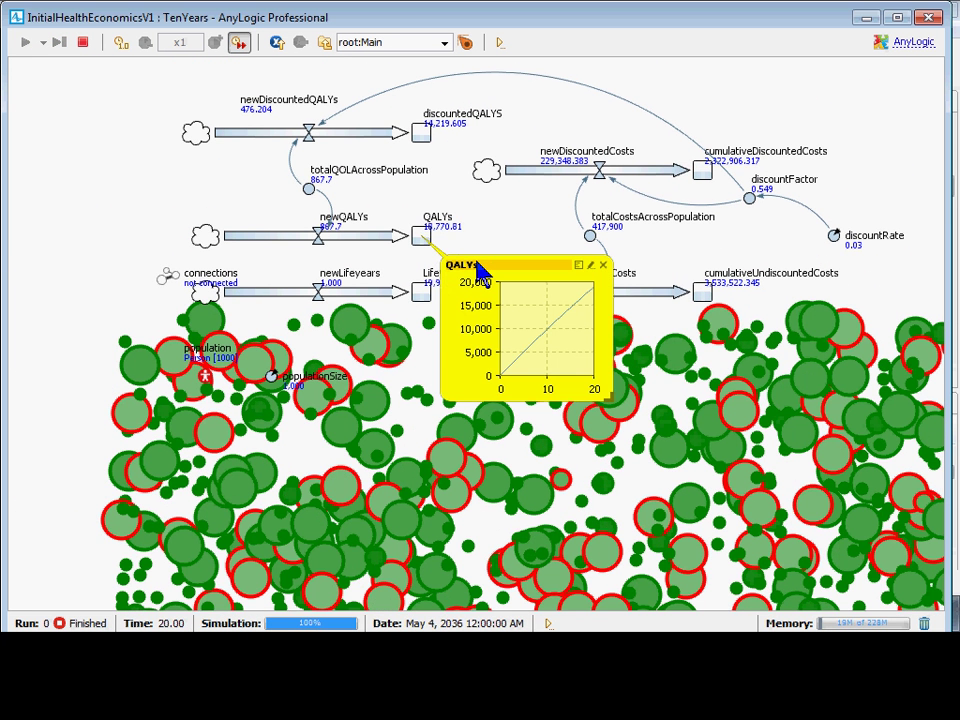
{"action": "left_click", "coordinate": [421, 139]}
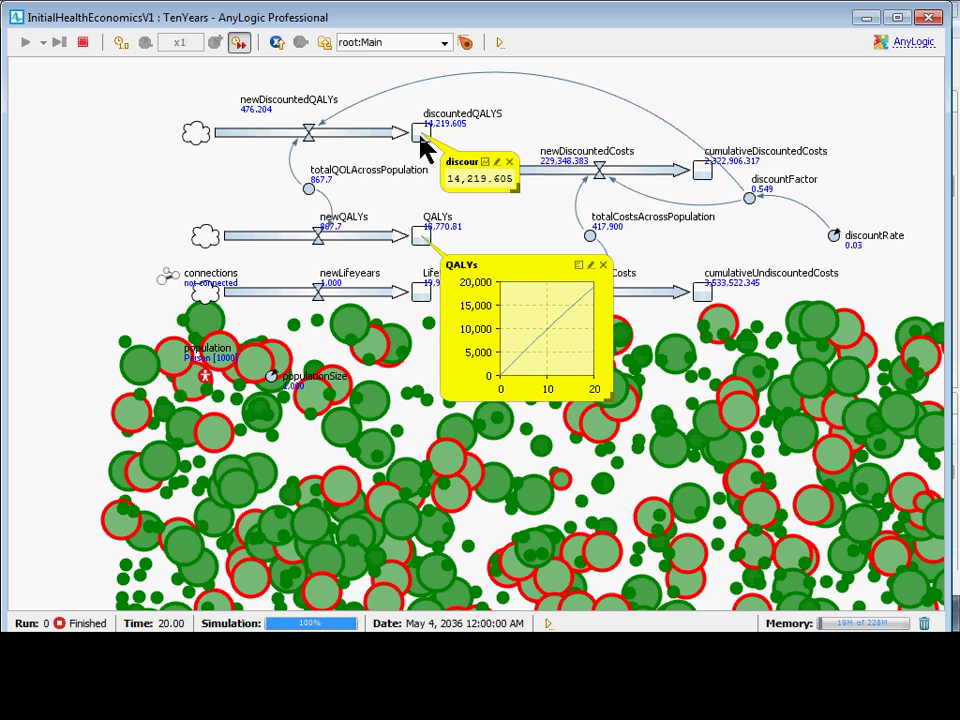
{"action": "left_click", "coordinate": [603, 266]}
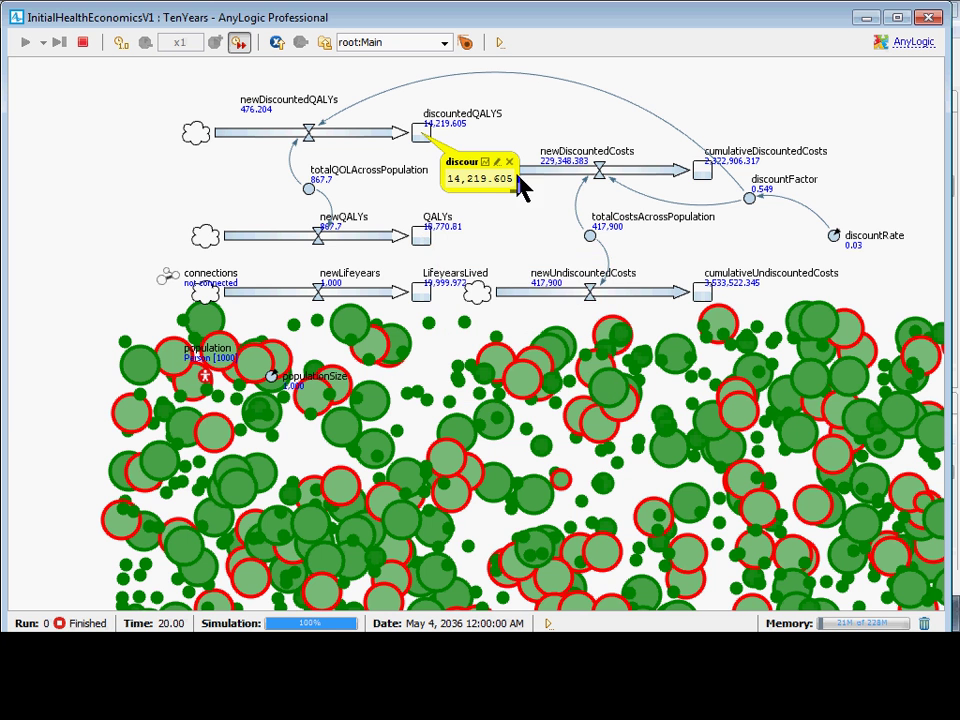
{"action": "left_click", "coordinate": [485, 161]}
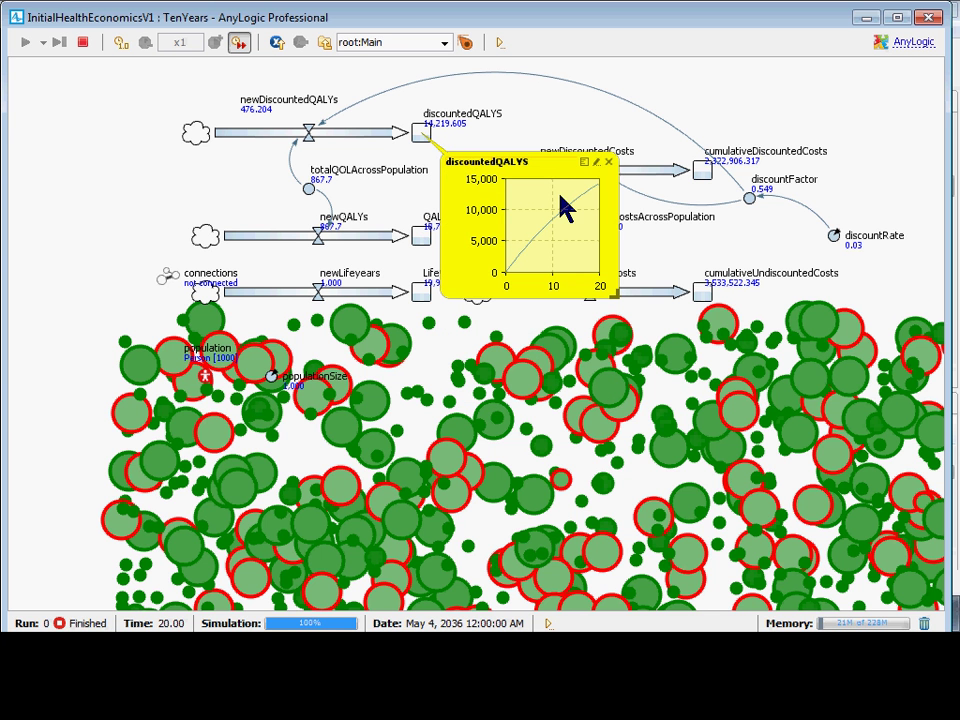
{"action": "left_click", "coordinate": [608, 161]}
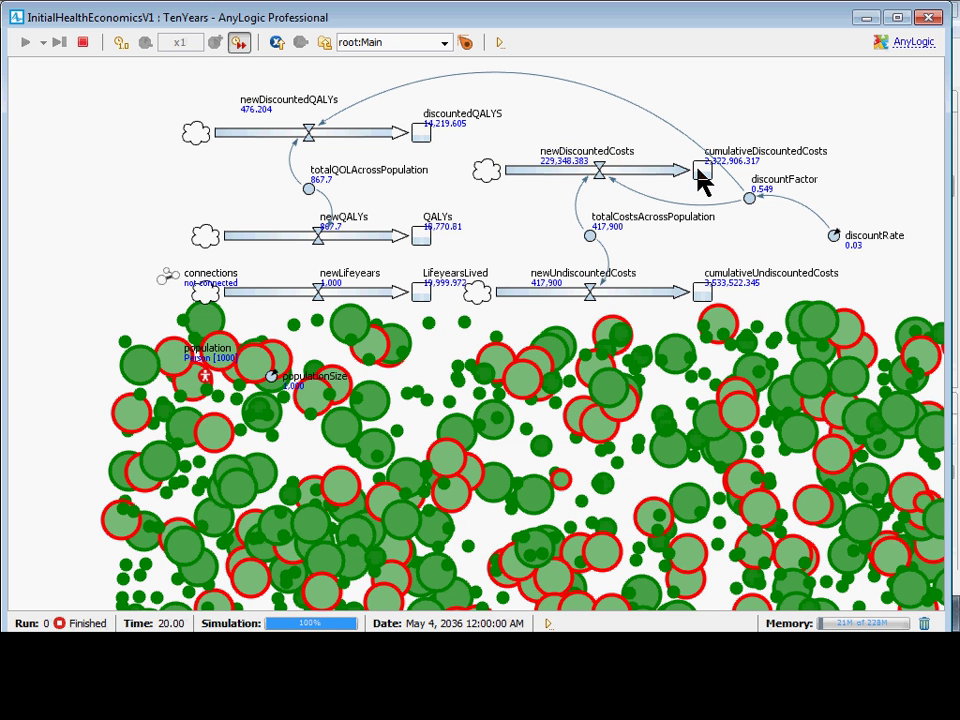
Chart cumulativeDiscountedCosts and totalCostsAcrossPopulation over time, and close the simulation window
{"action": "left_click", "coordinate": [702, 174]}
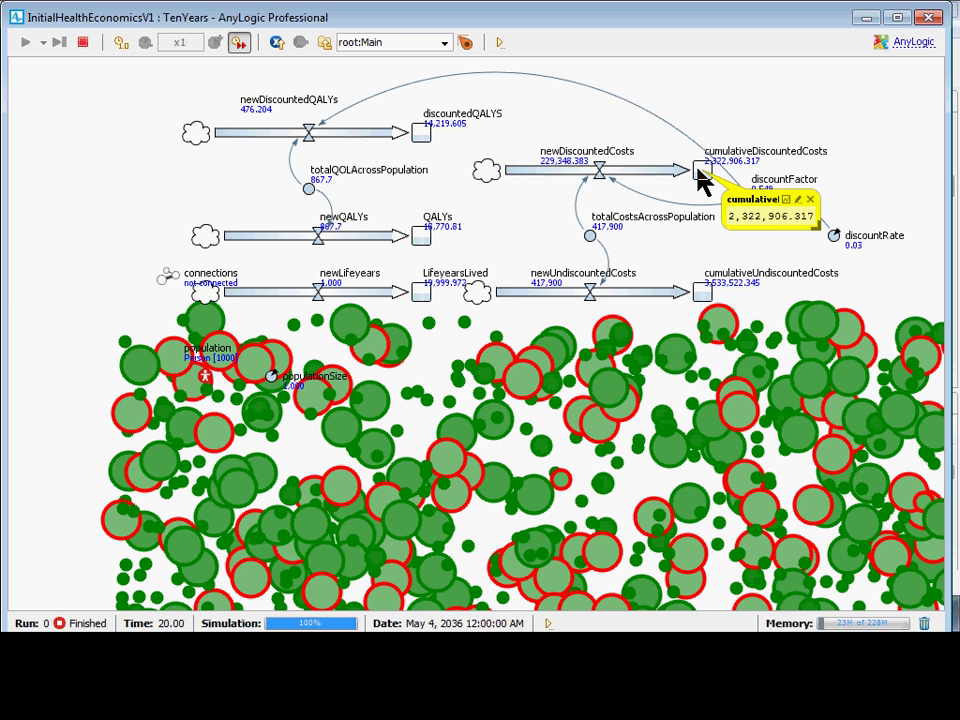
{"action": "left_click", "coordinate": [798, 199]}
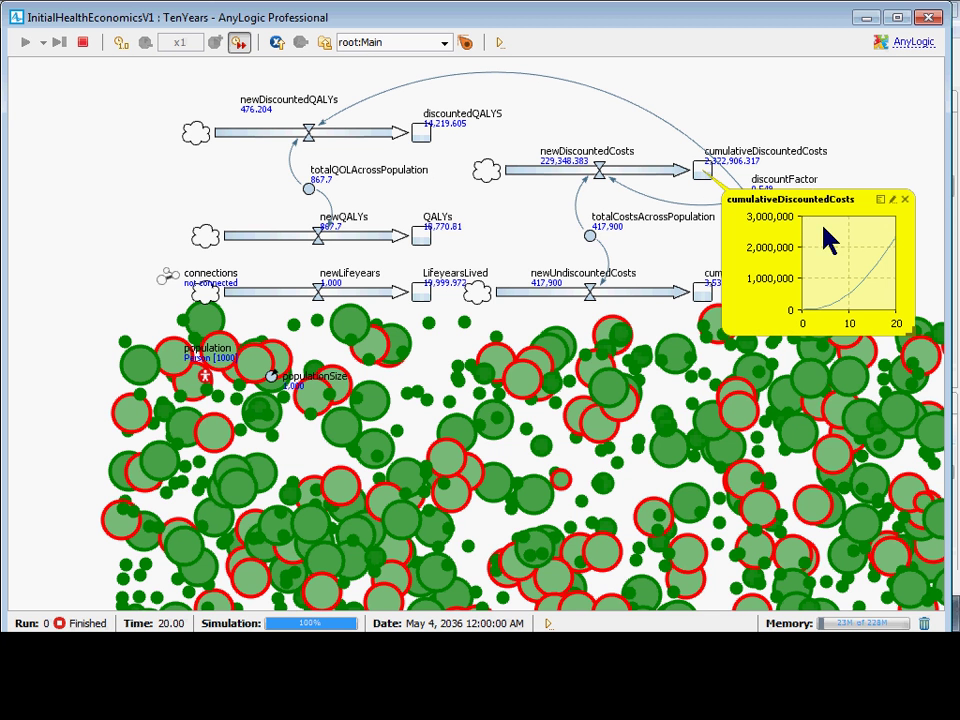
{"action": "left_click", "coordinate": [905, 199]}
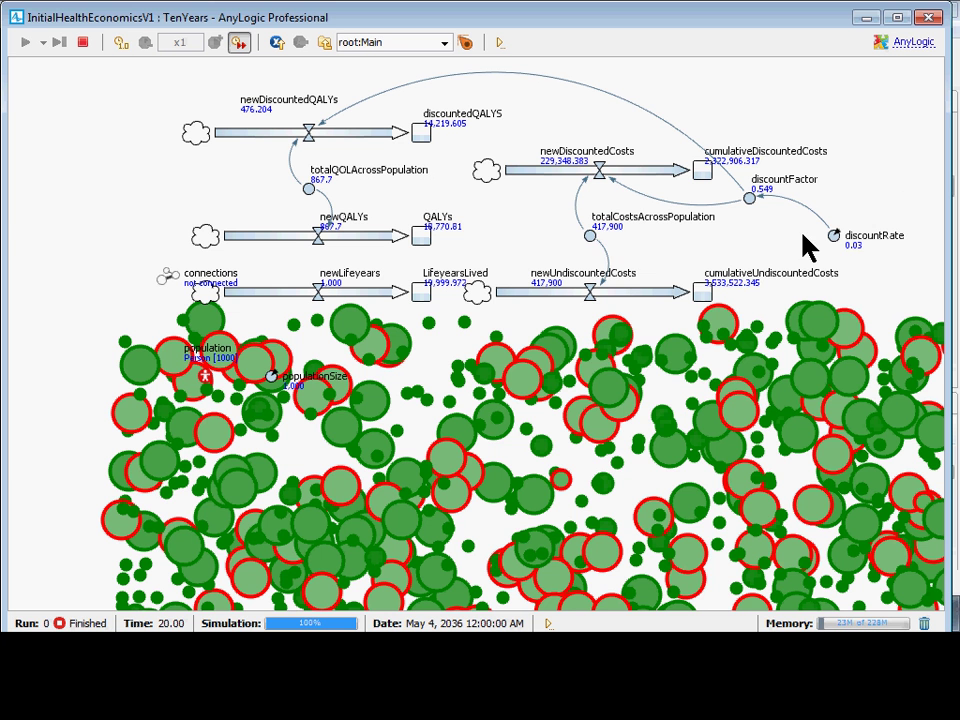
{"action": "left_click", "coordinate": [591, 235]}
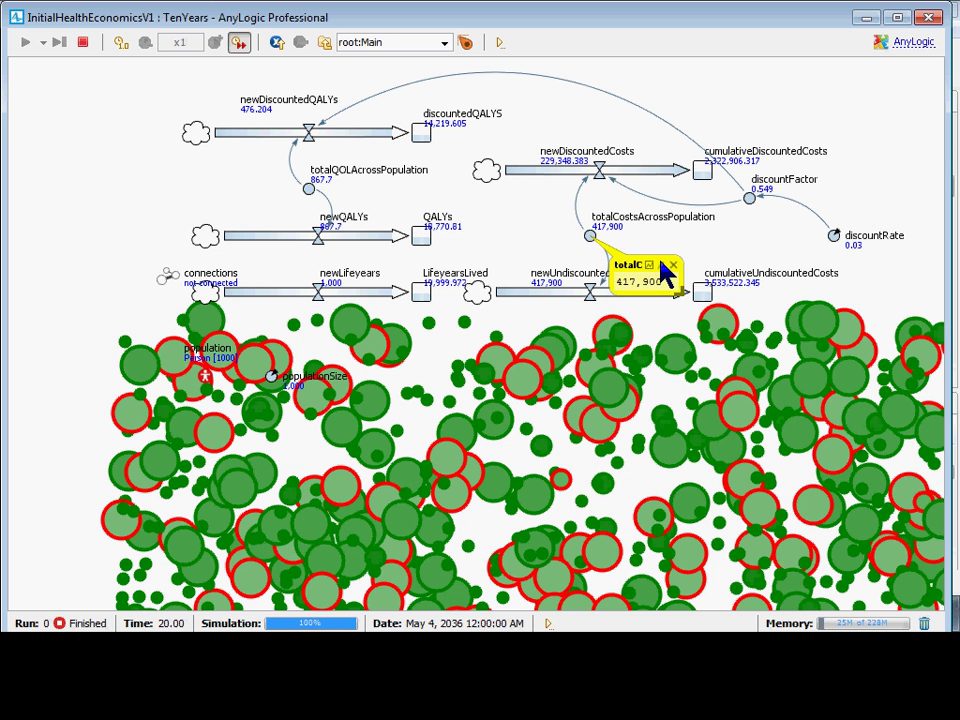
{"action": "left_click", "coordinate": [648, 265]}
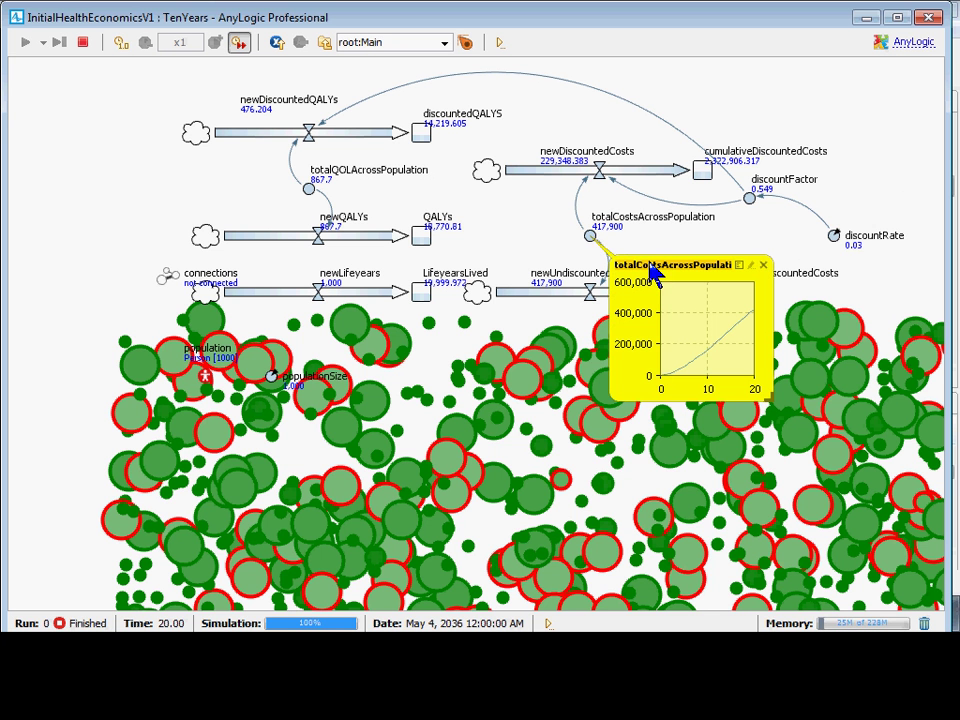
{"action": "left_click", "coordinate": [763, 265]}
{"action": "left_click", "coordinate": [929, 17]}
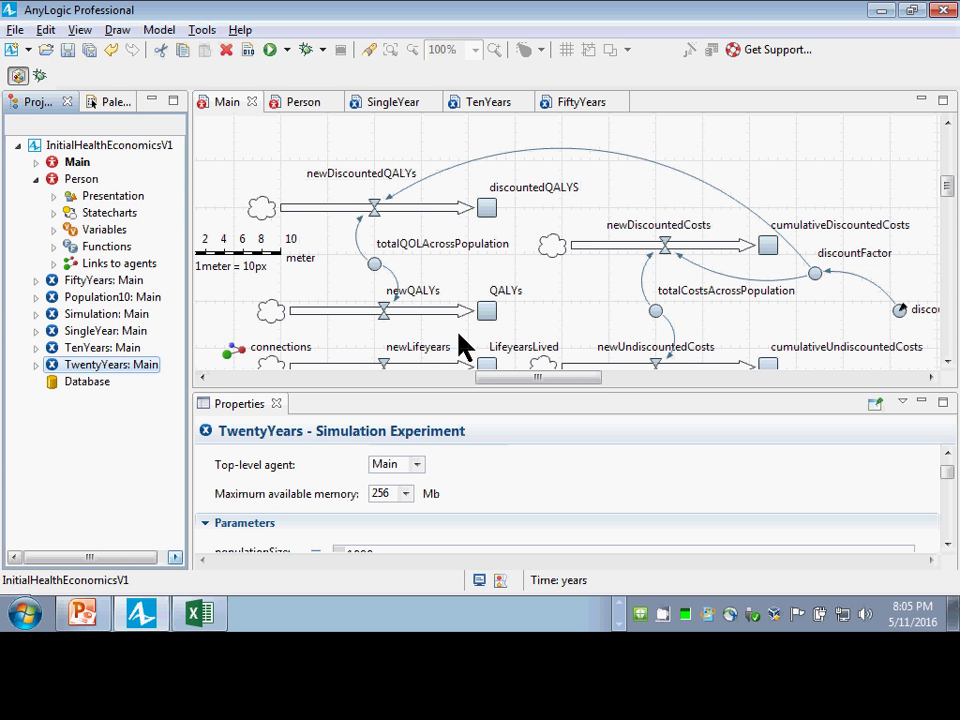
View the Person agent's quality-of-life and annualized cost variables and functions below its statecharts
{"action": "left_click", "coordinate": [371, 106]}
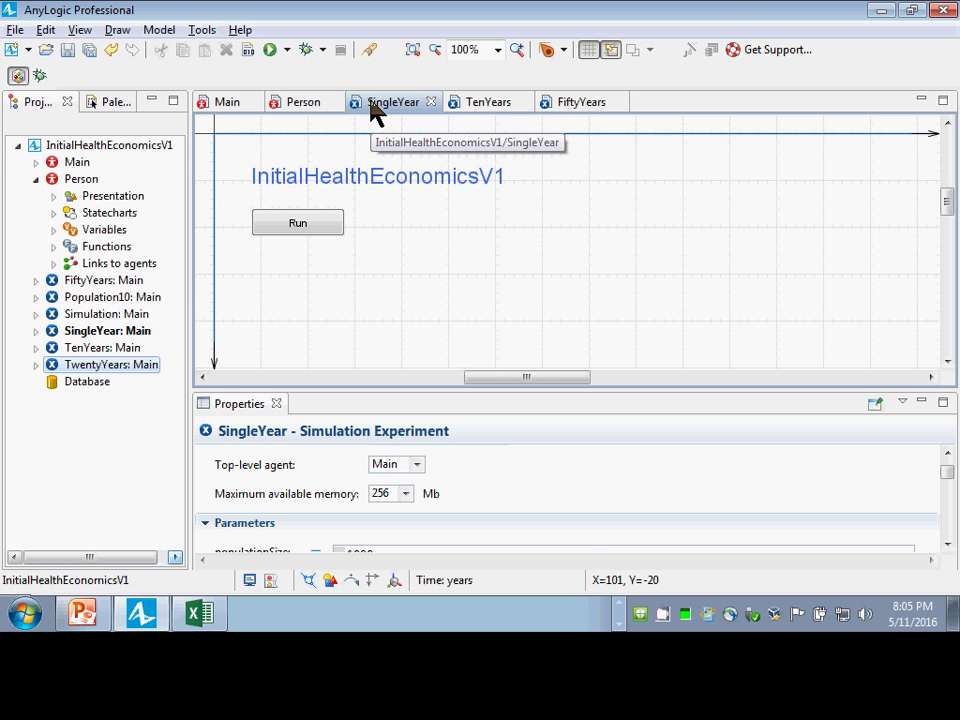
{"action": "left_click", "coordinate": [291, 104]}
{"action": "scroll", "coordinate": [397, 267], "scroll_direction": "down", "scroll_amount": 1}
{"action": "scroll", "coordinate": [397, 267], "scroll_direction": "up", "scroll_amount": 3}
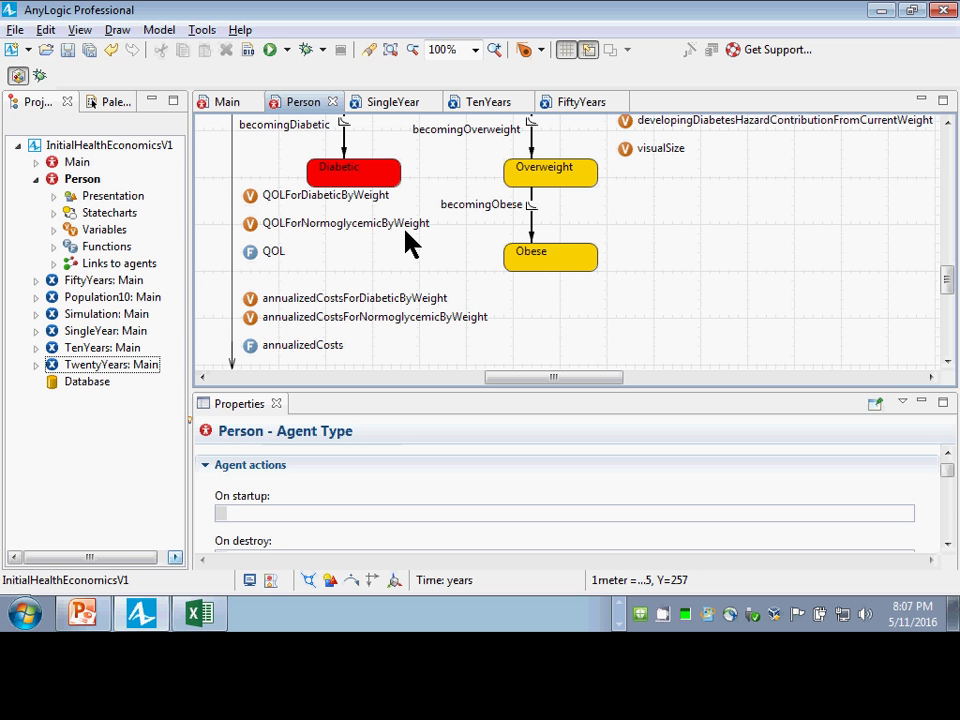
Tile the Main diagram below the Person diagram and regroup it with the other open diagrams after FiftyYears
{"action": "left_click", "coordinate": [228, 104]}
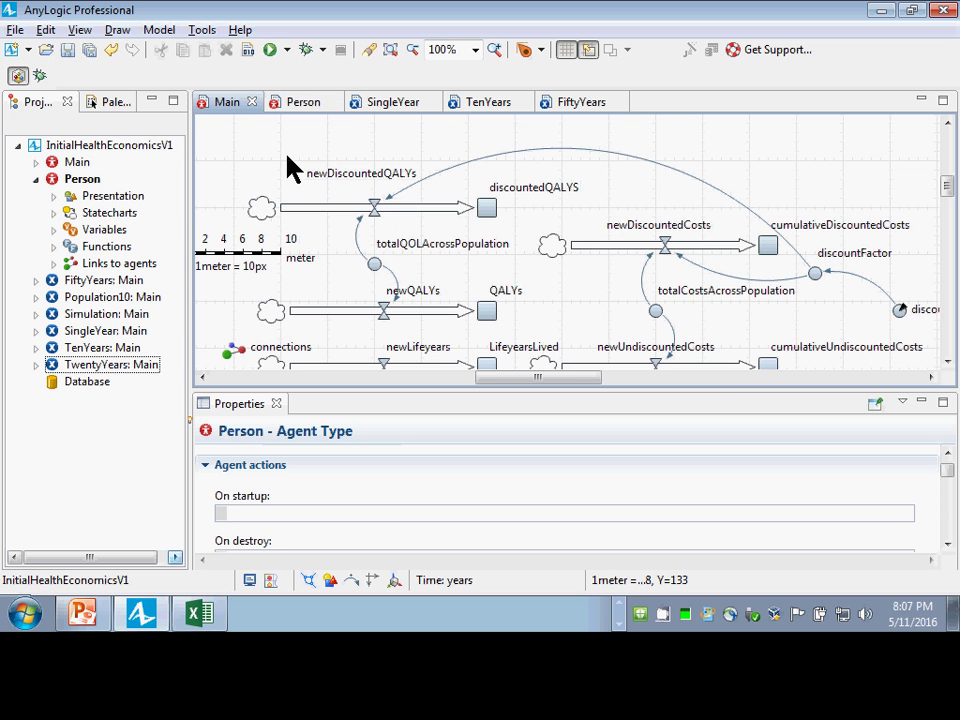
{"action": "left_click_drag", "start_coordinate": [287, 157], "coordinate": [598, 268]}
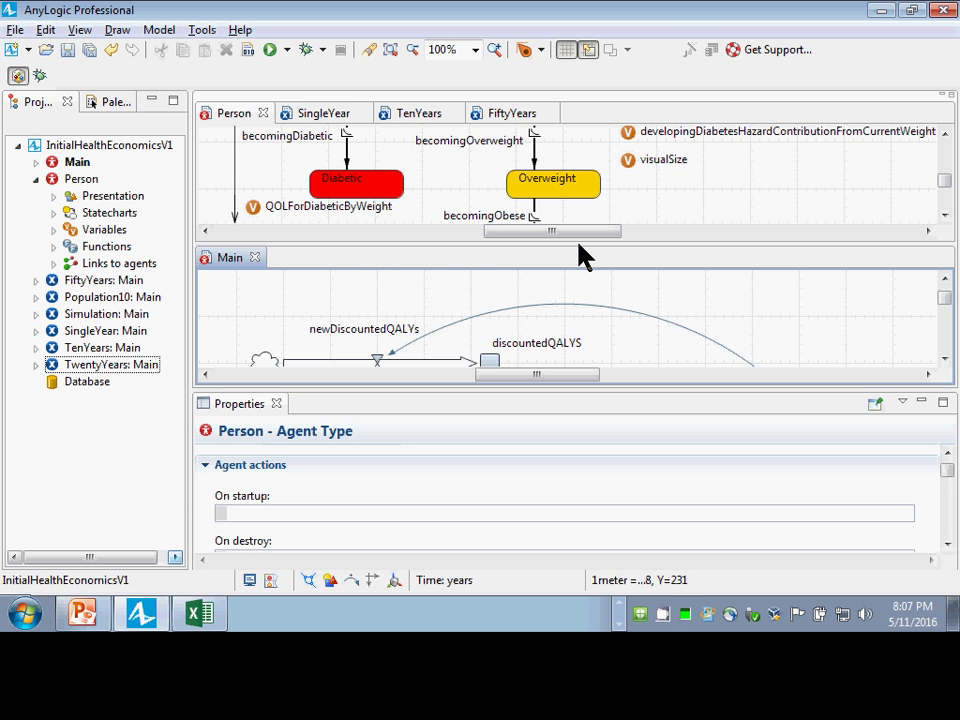
{"action": "left_click_drag", "start_coordinate": [585, 255], "coordinate": [461, 272]}
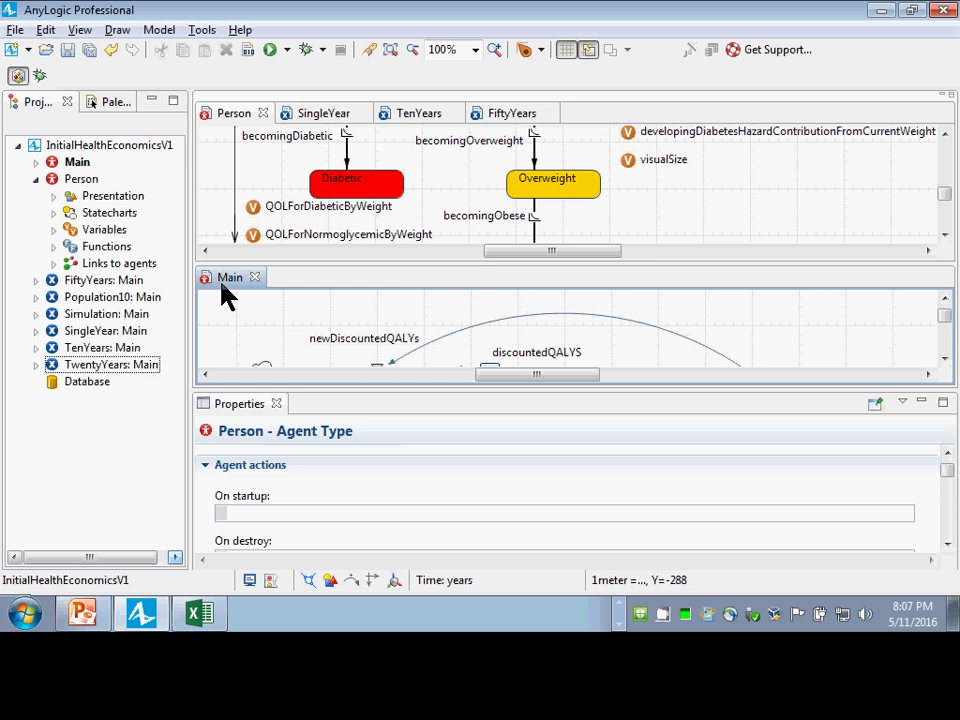
{"action": "left_click_drag", "start_coordinate": [225, 280], "coordinate": [566, 120]}
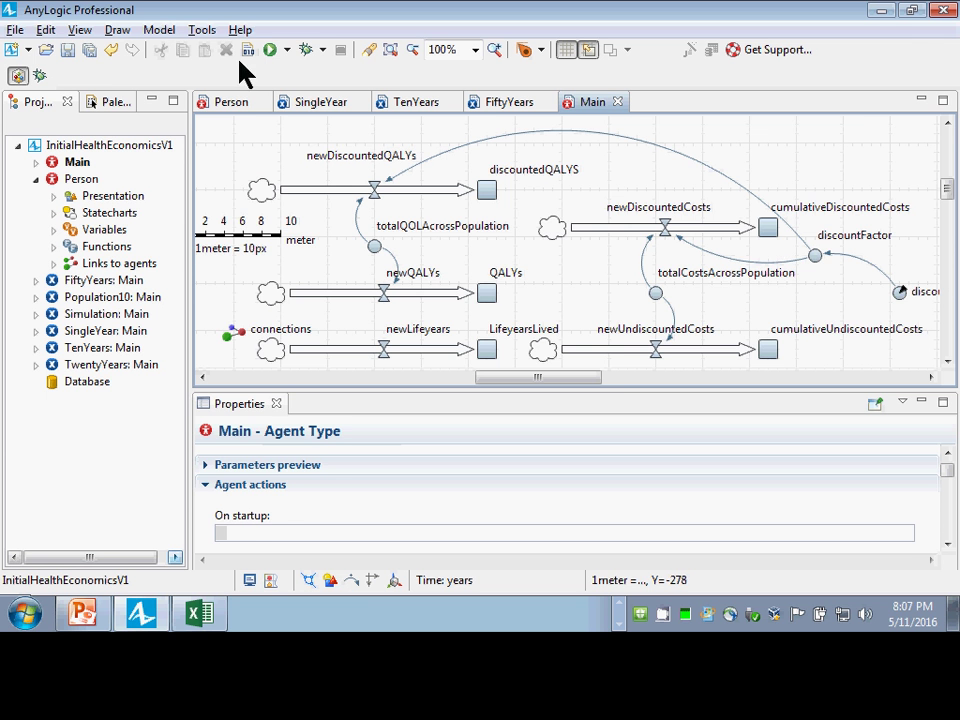
Bring up the Main diagram from the project tree and enlarge the diagram area over the properties
{"action": "left_click", "coordinate": [236, 106]}
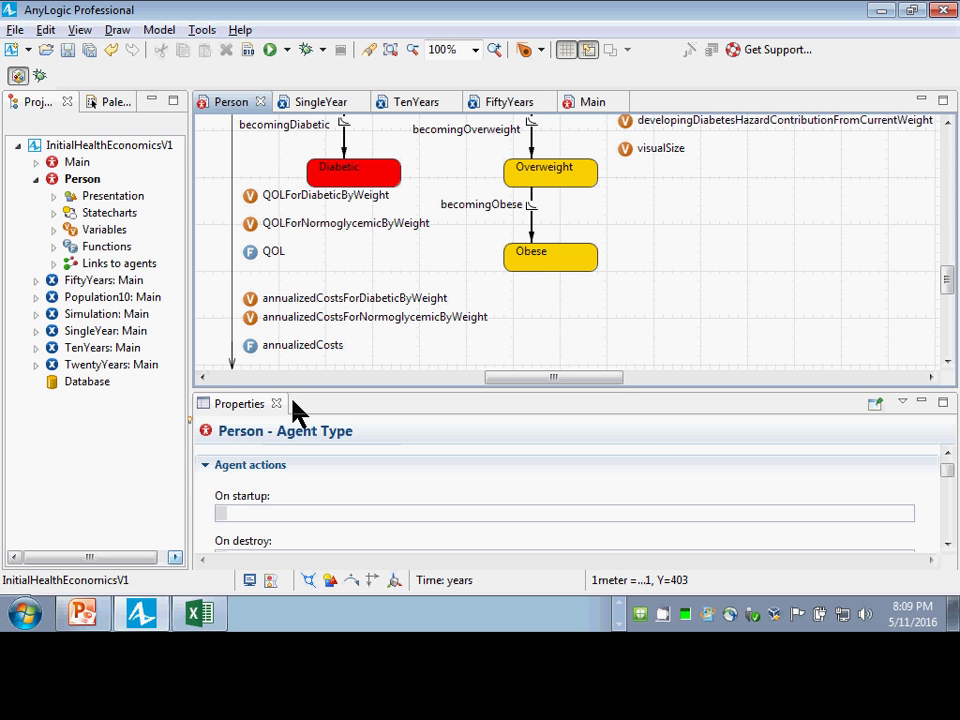
{"action": "left_click", "coordinate": [66, 165]}
{"action": "double_click", "coordinate": [66, 166]}
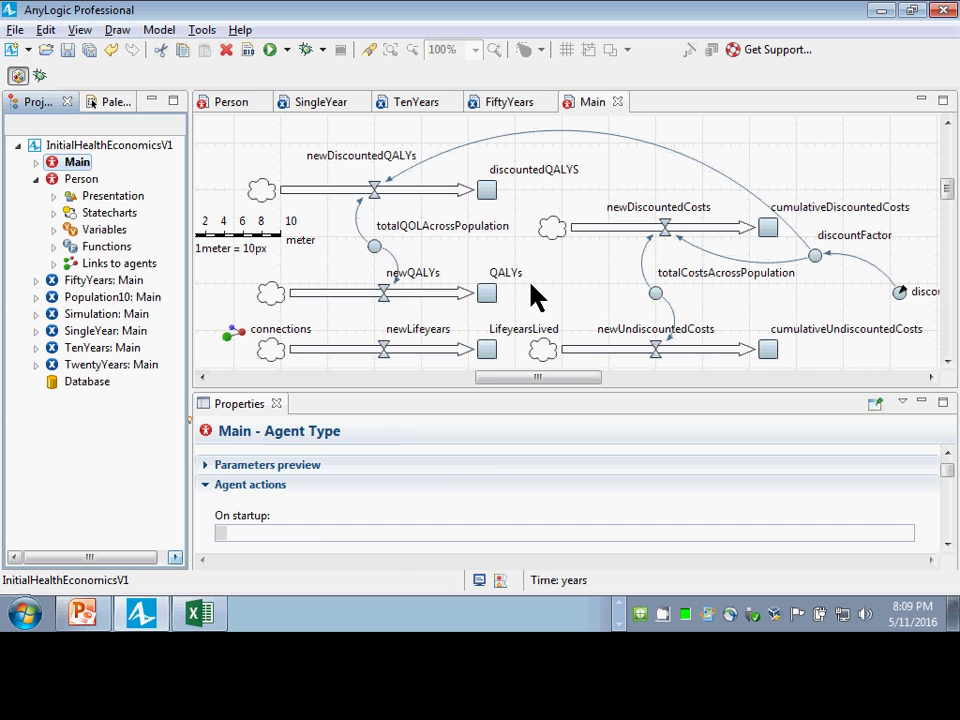
{"action": "left_click_drag", "start_coordinate": [513, 391], "coordinate": [524, 463]}
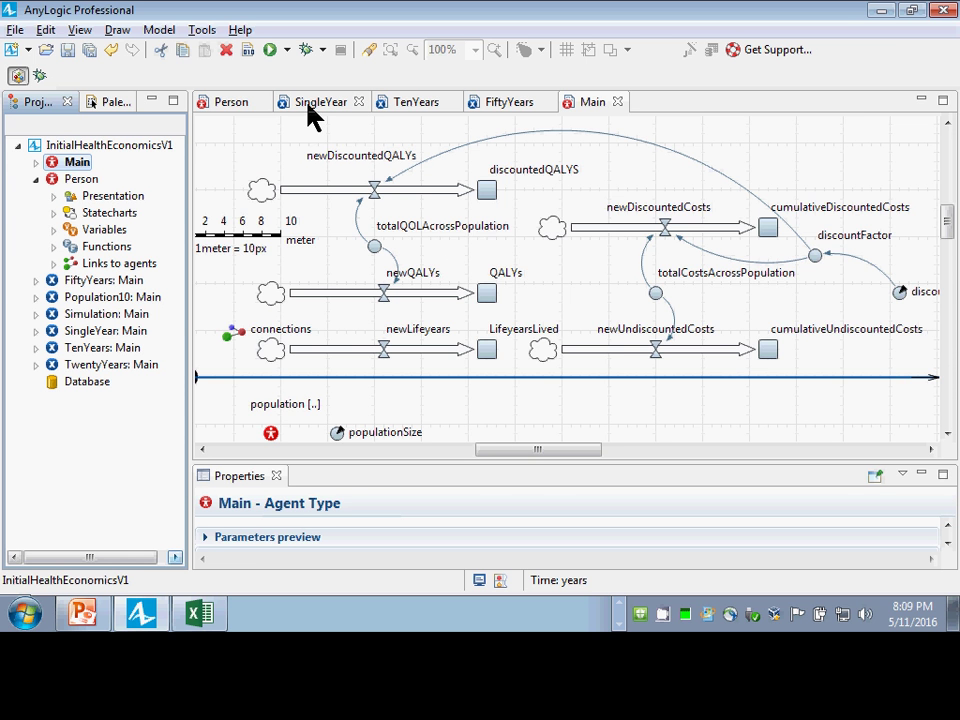
With the Person diagram shown, stack the Palette above the project tree, regroup both views with the Palette first, and show the Palette
{"action": "left_click", "coordinate": [234, 104]}
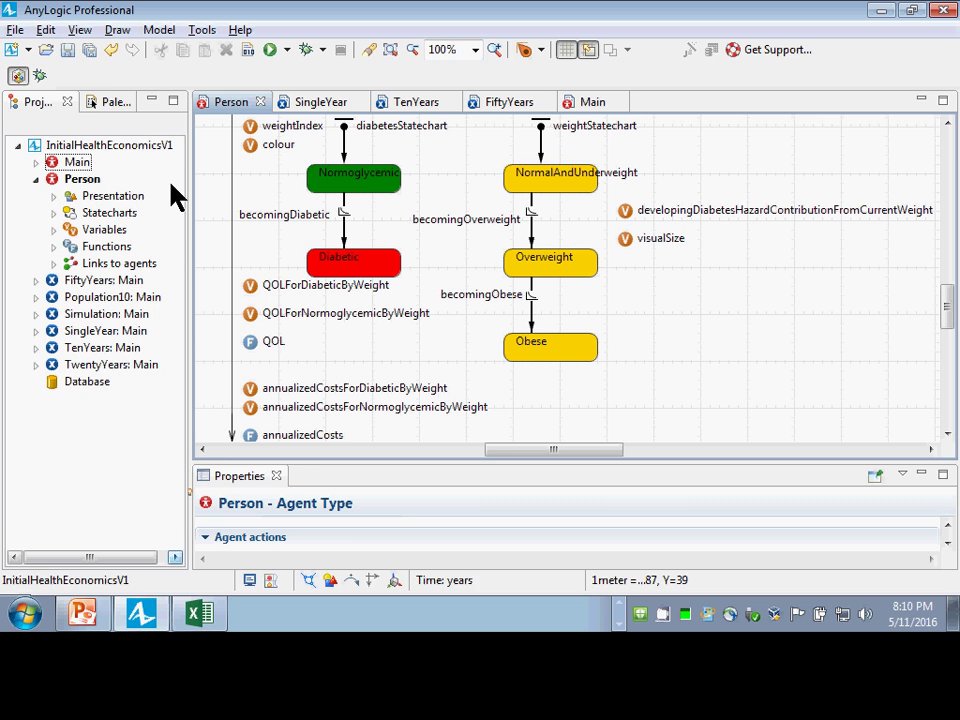
{"action": "left_click_drag", "start_coordinate": [115, 102], "coordinate": [71, 258]}
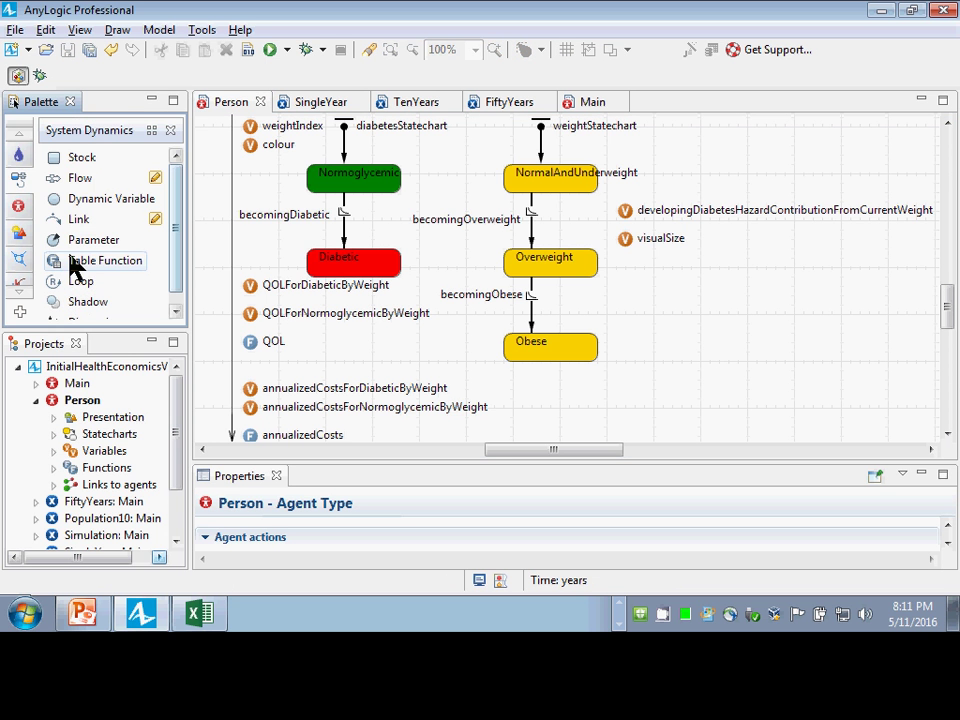
{"action": "left_click", "coordinate": [77, 340]}
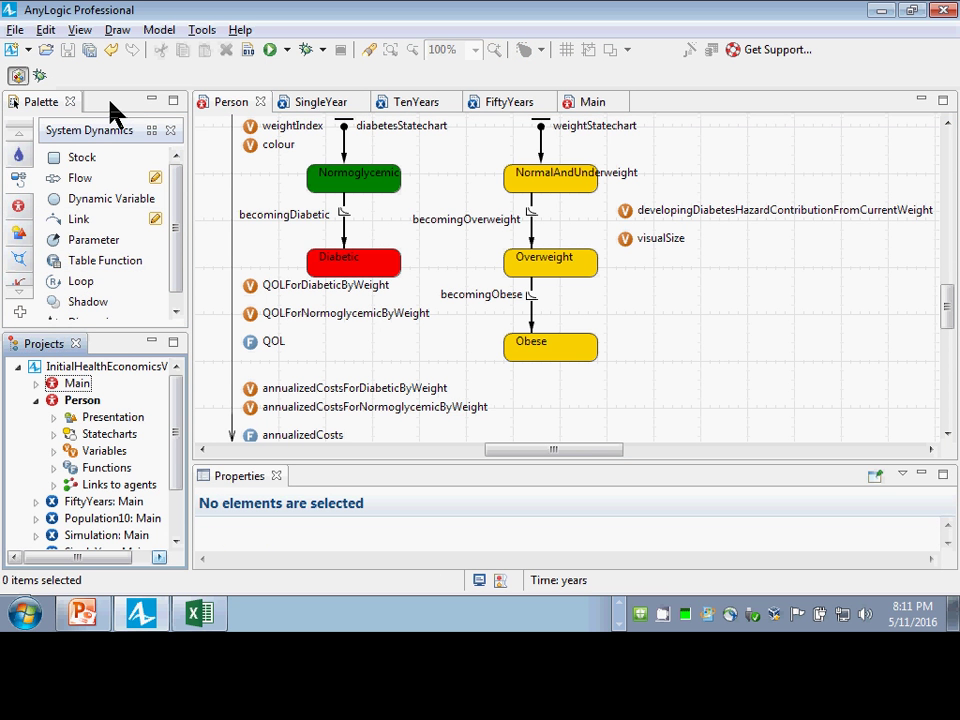
{"action": "left_click_drag", "start_coordinate": [110, 103], "coordinate": [113, 105]}
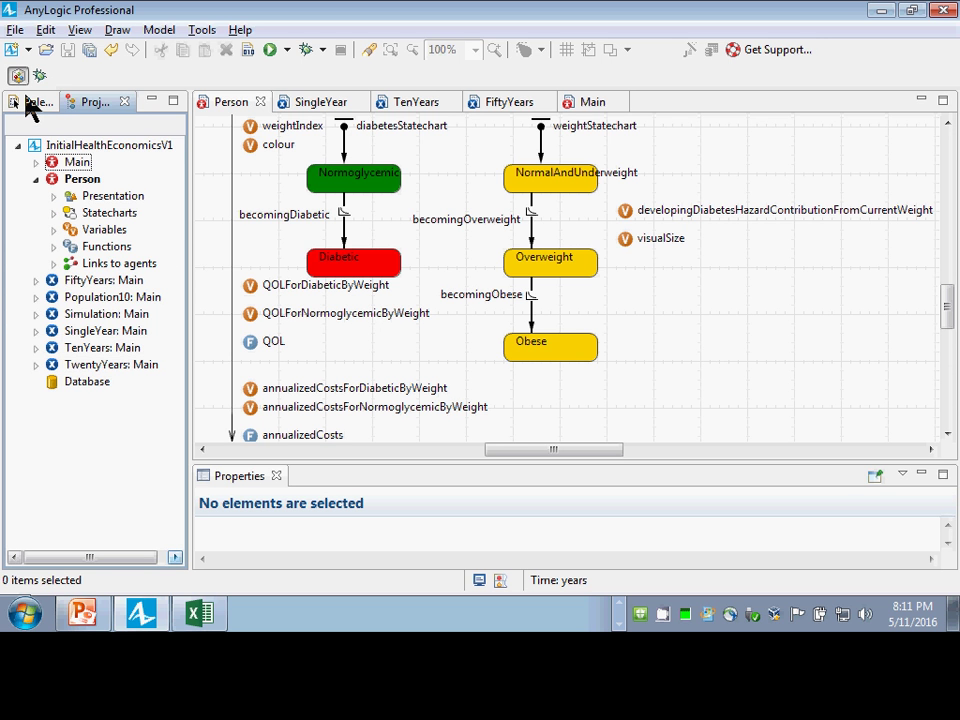
{"action": "left_click", "coordinate": [24, 103]}
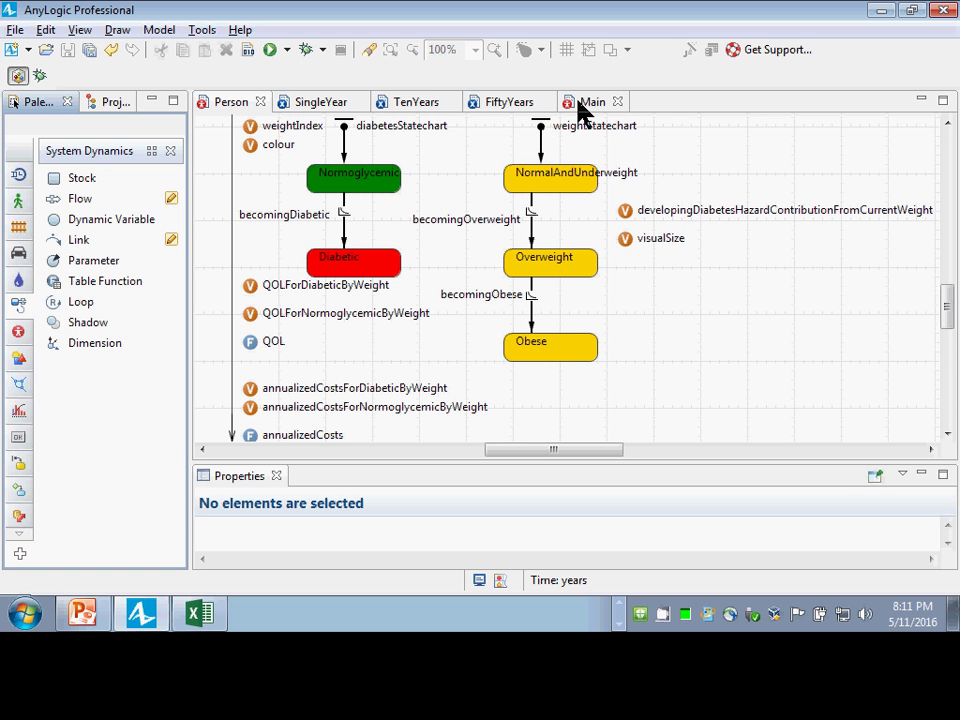
Bring the Main diagram's origin and population elements into view, and show the project tree
{"action": "left_click", "coordinate": [578, 101]}
{"action": "scroll", "coordinate": [435, 349], "scroll_direction": "down", "scroll_amount": 2}
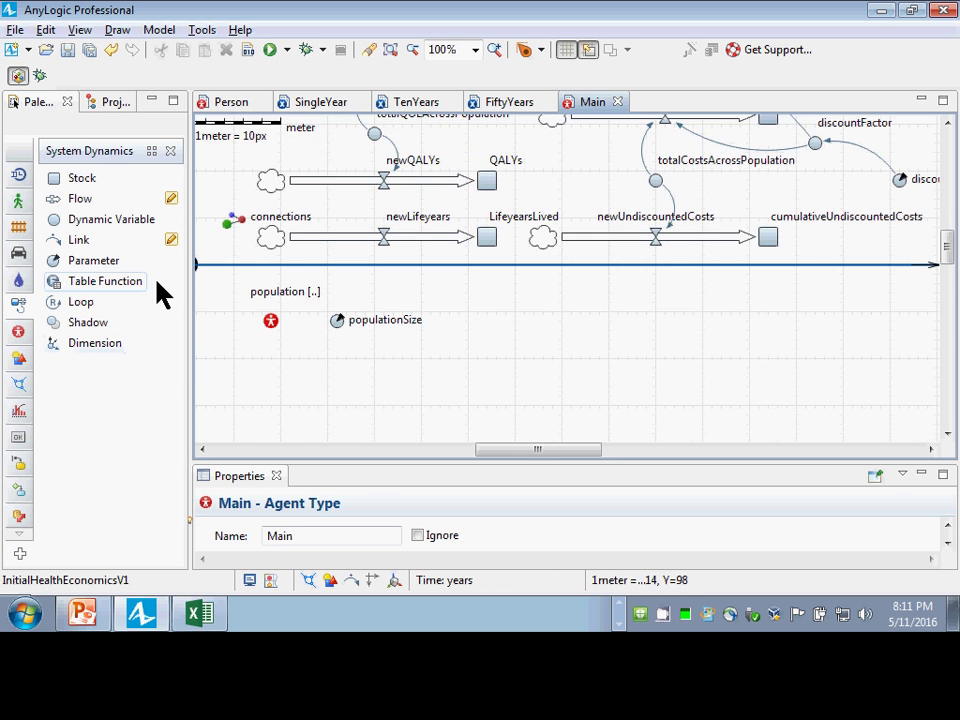
{"action": "scroll", "coordinate": [285, 304], "scroll_direction": "down", "scroll_amount": 2}
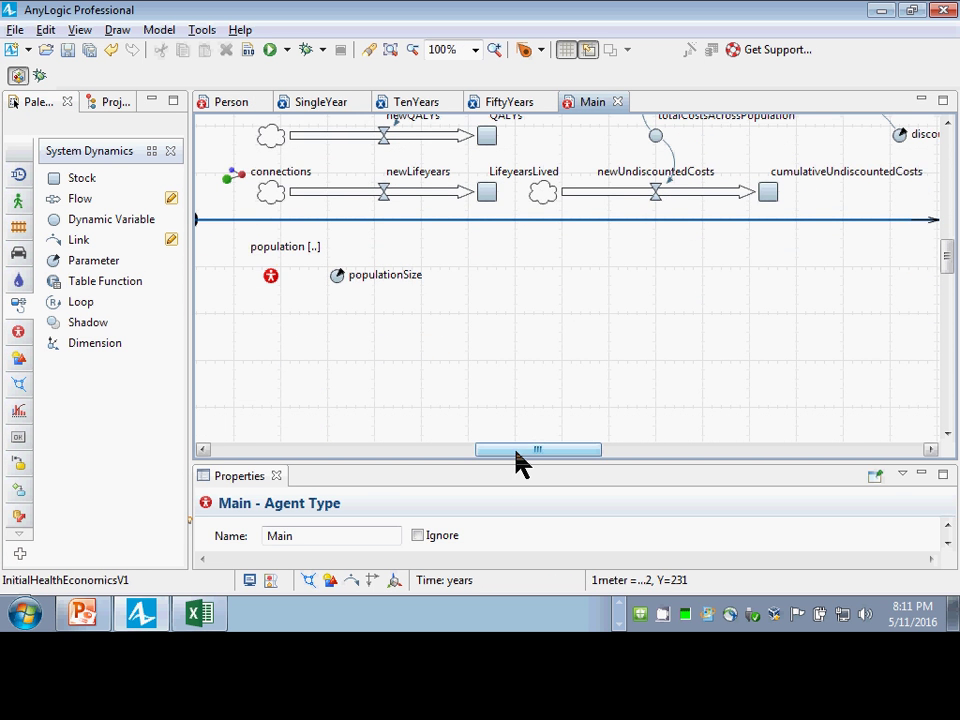
{"action": "left_click_drag", "start_coordinate": [513, 449], "coordinate": [474, 449]}
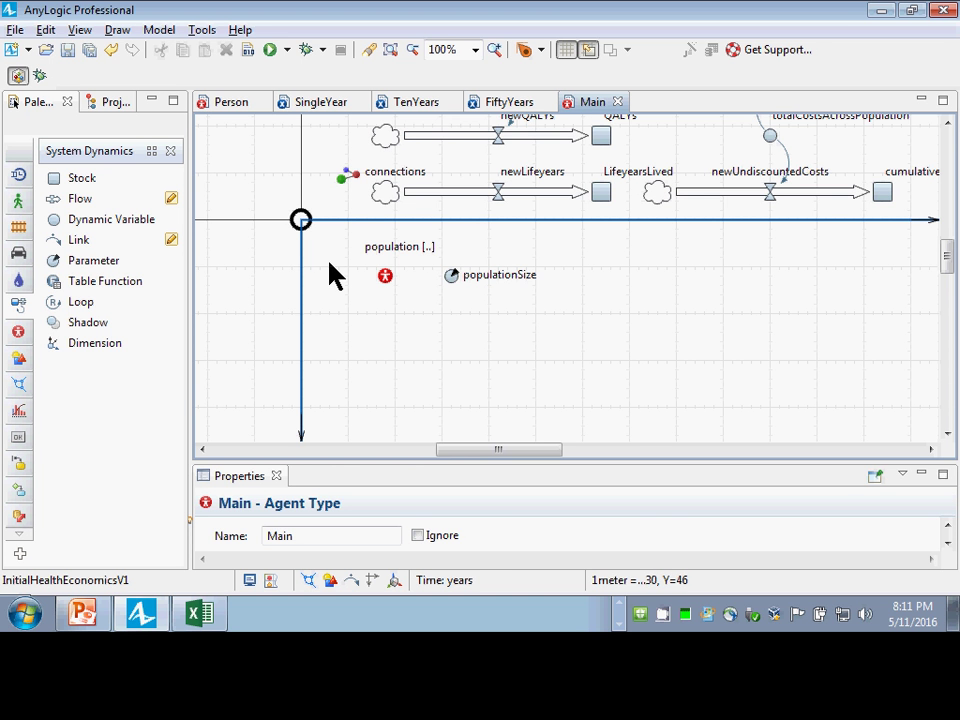
{"action": "left_click", "coordinate": [100, 106]}
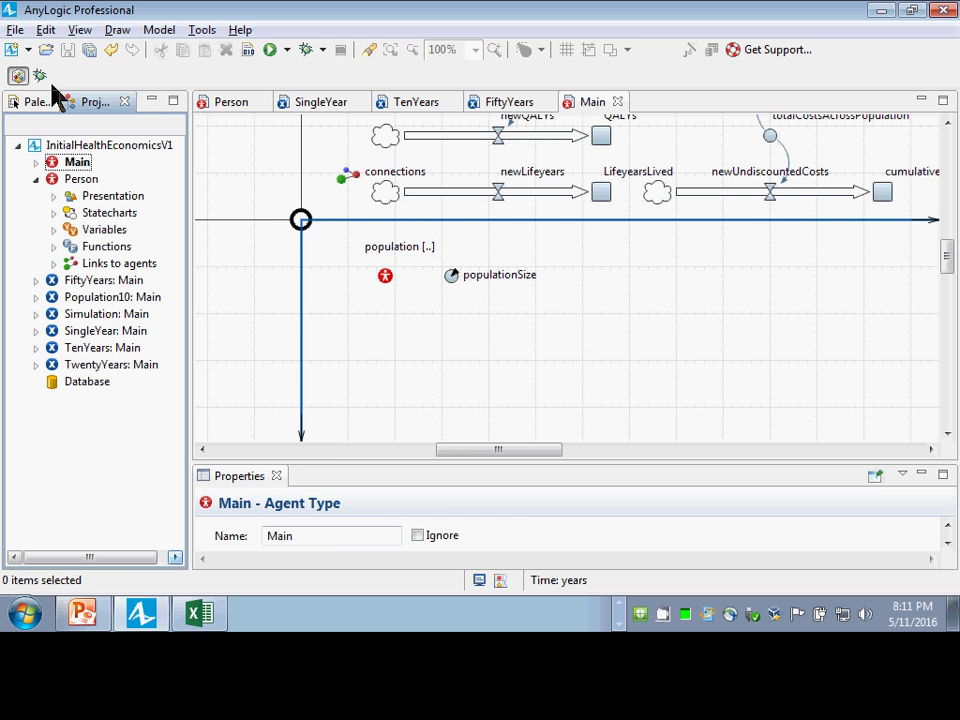
Run the FiftyYears experiment, inspect the population statistics during the simulation, and close the simulation window
{"action": "right_click", "coordinate": [97, 285]}
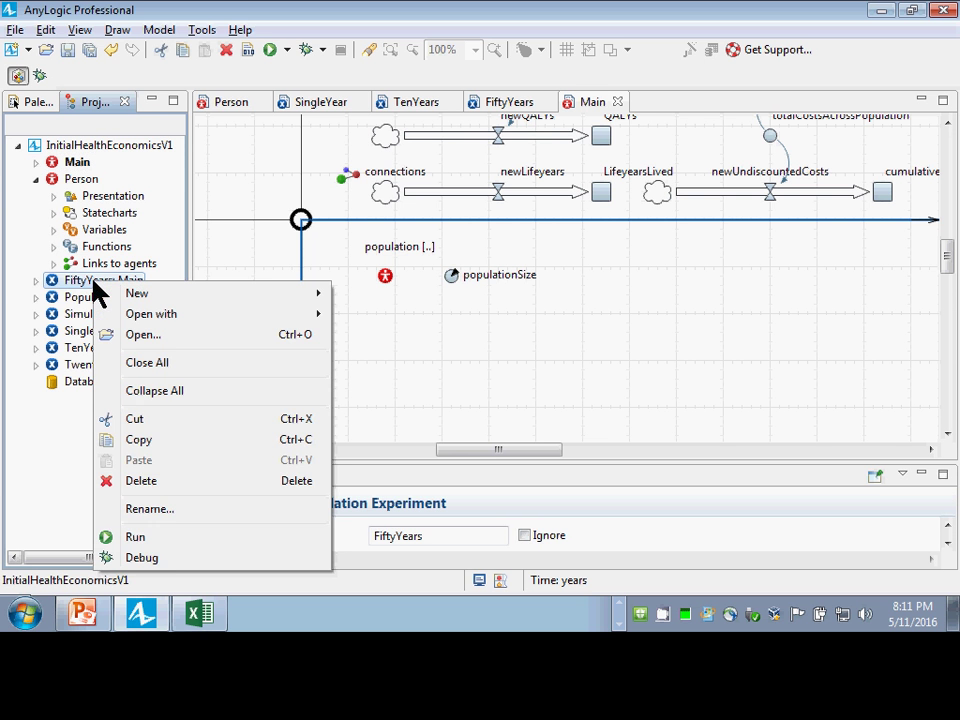
{"action": "left_click", "coordinate": [147, 540]}
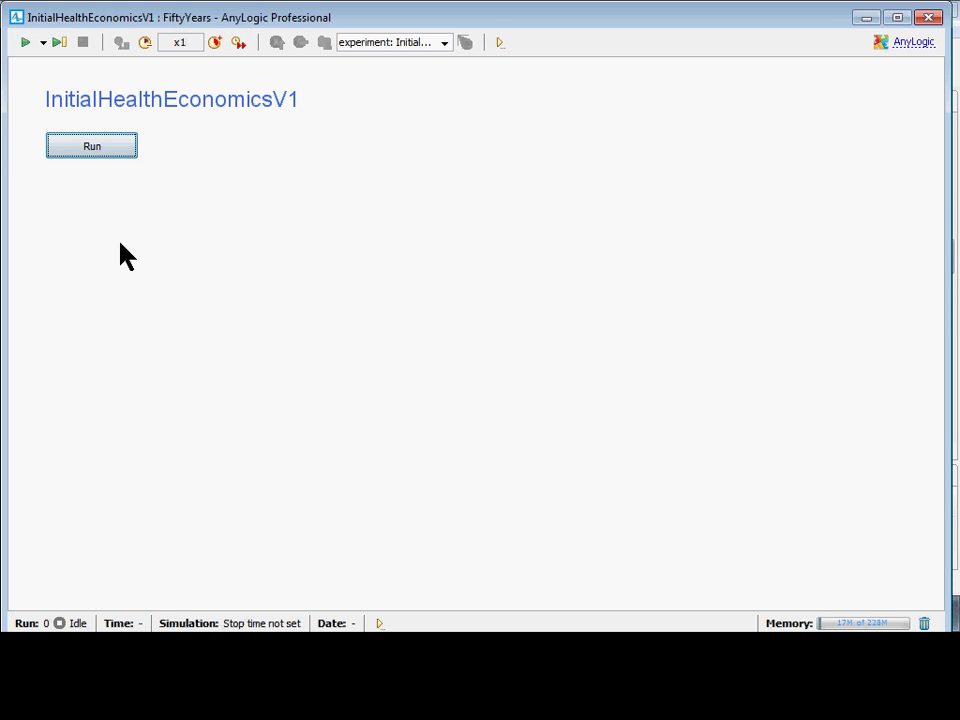
{"action": "left_click", "coordinate": [72, 140]}
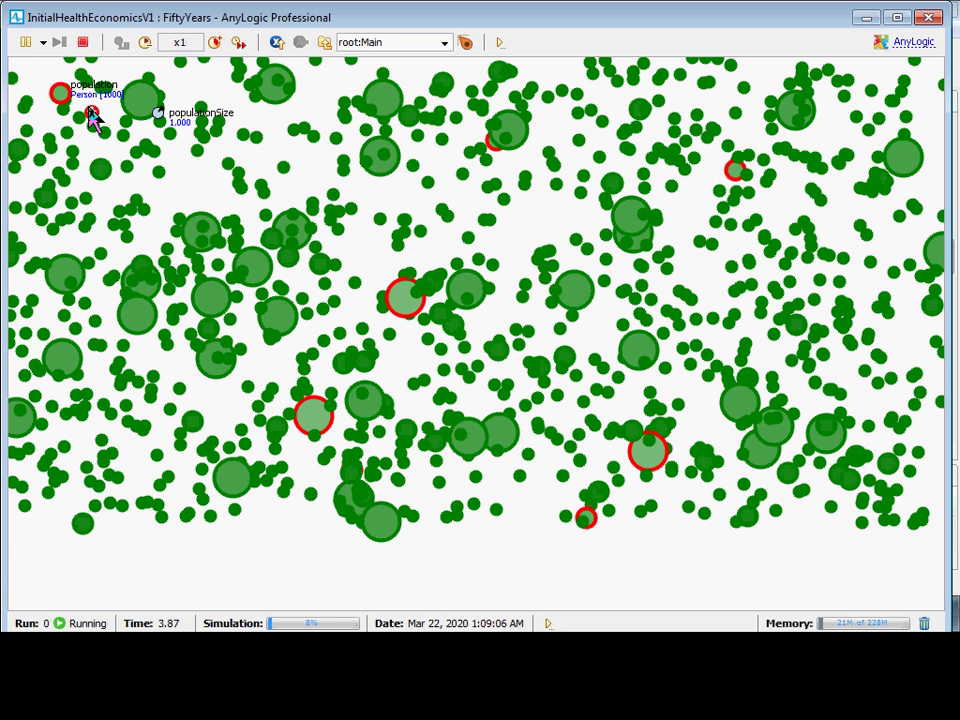
{"action": "left_click", "coordinate": [91, 113]}
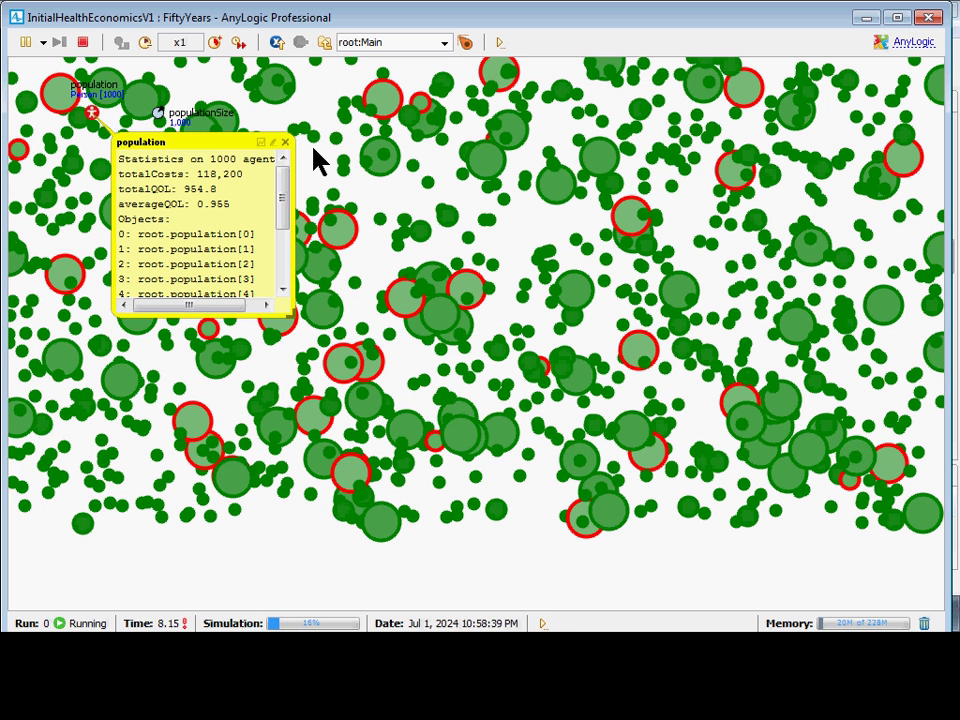
{"action": "left_click", "coordinate": [285, 142]}
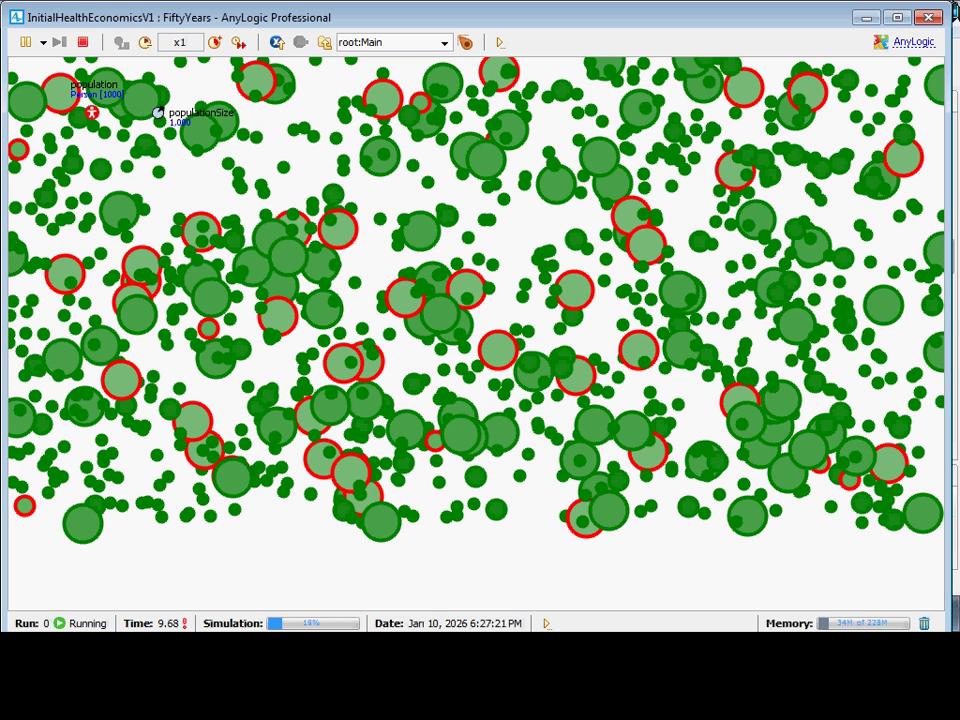
{"action": "left_click", "coordinate": [930, 17]}
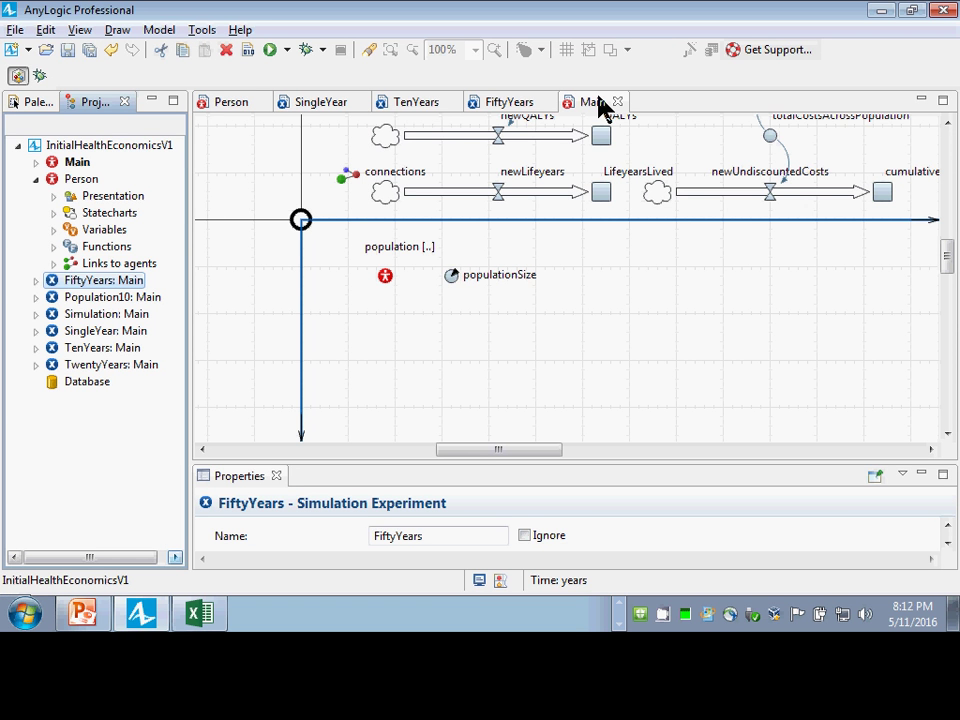
Move the population's agent presentation down the Main diagram's vertical axis from the origin to X 0, Y 100
{"action": "left_click", "coordinate": [300, 220]}
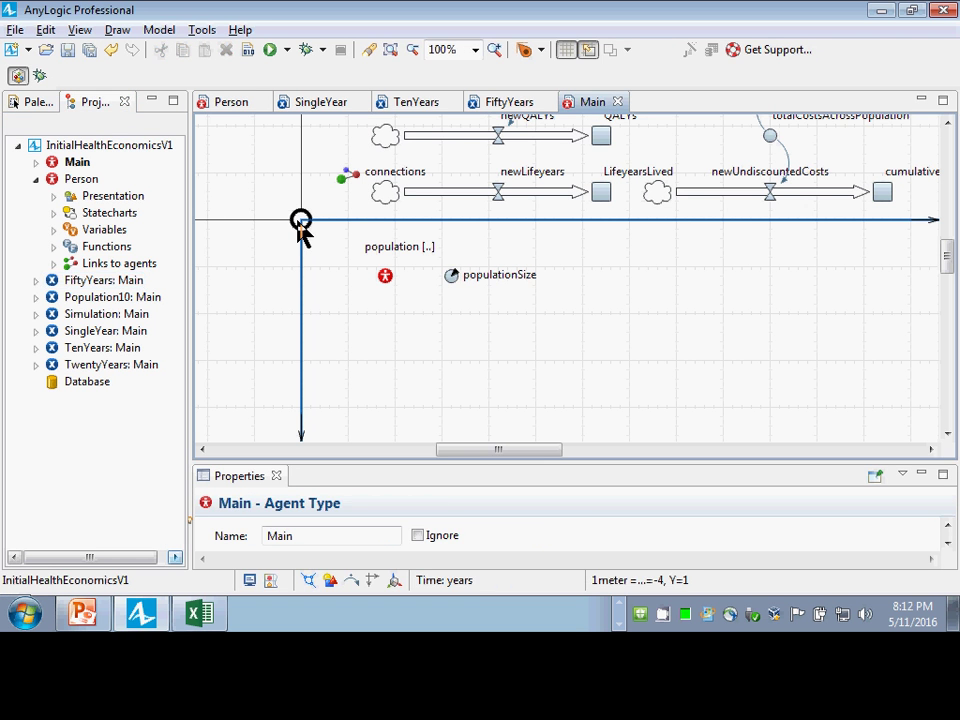
{"action": "left_click", "coordinate": [299, 221]}
{"action": "left_click", "coordinate": [300, 220]}
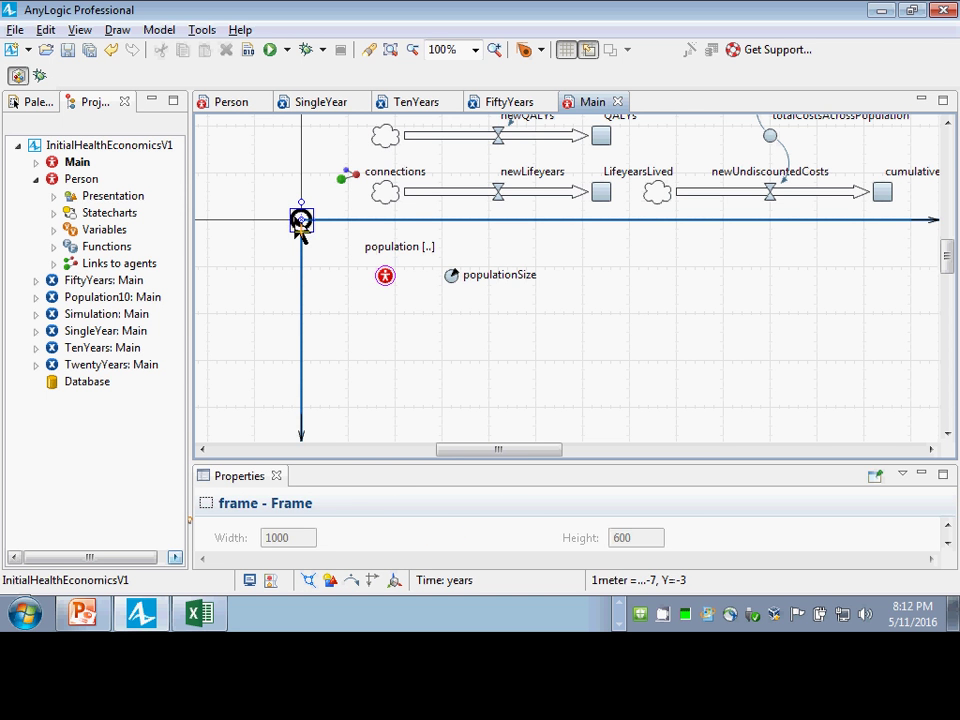
{"action": "left_click_drag", "start_coordinate": [301, 227], "coordinate": [300, 313]}
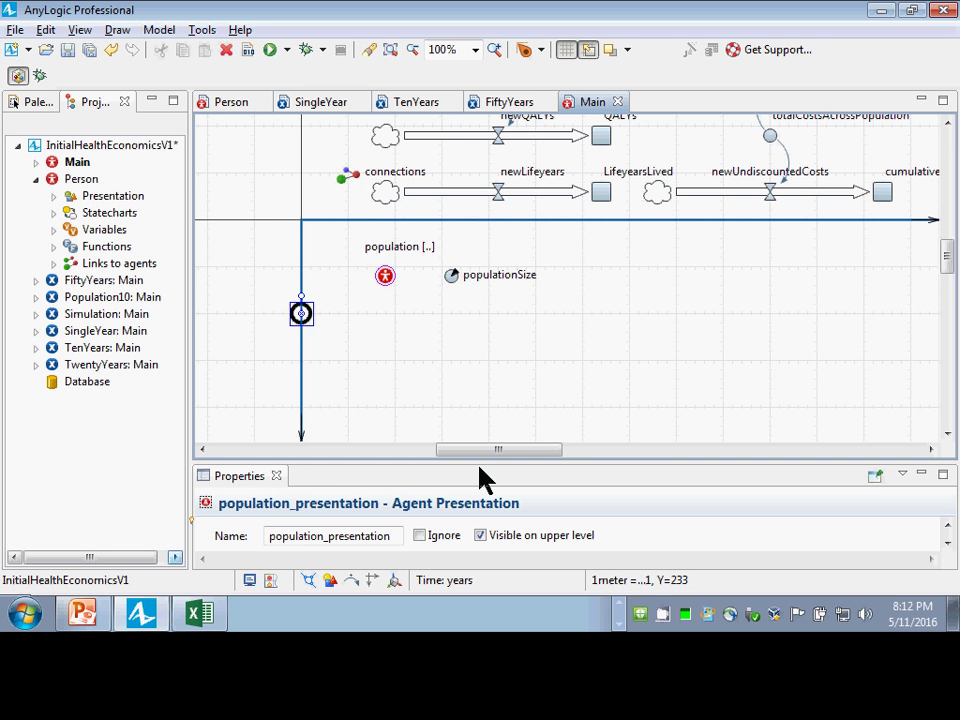
Make the population presentation draw agents with offset to its position, then restore a larger diagram area
{"action": "left_click_drag", "start_coordinate": [477, 465], "coordinate": [420, 518]}
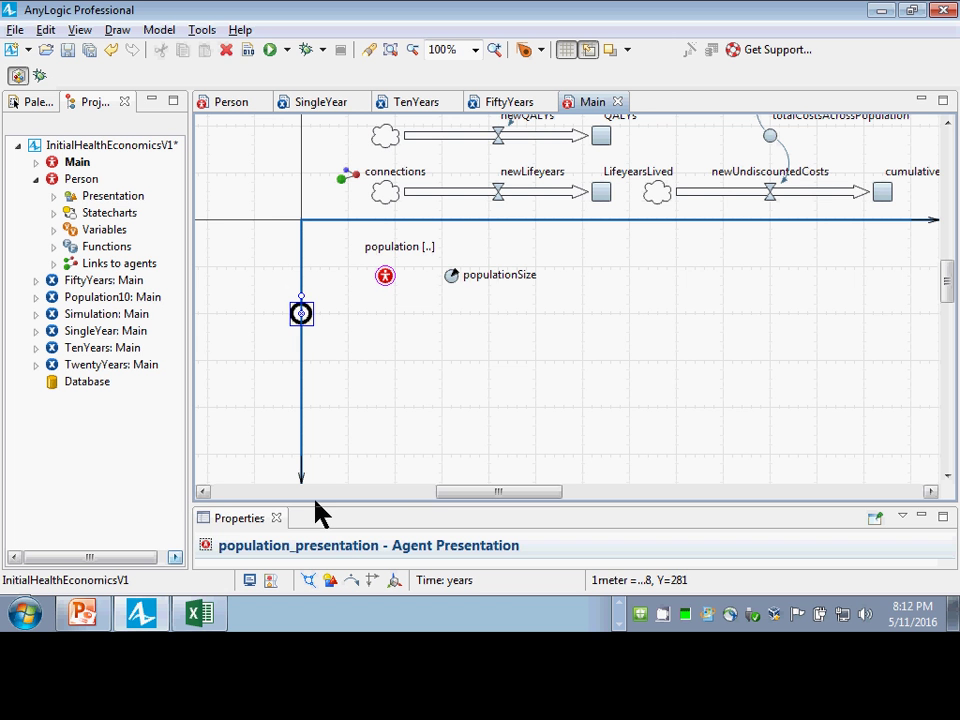
{"action": "left_click_drag", "start_coordinate": [315, 512], "coordinate": [420, 189]}
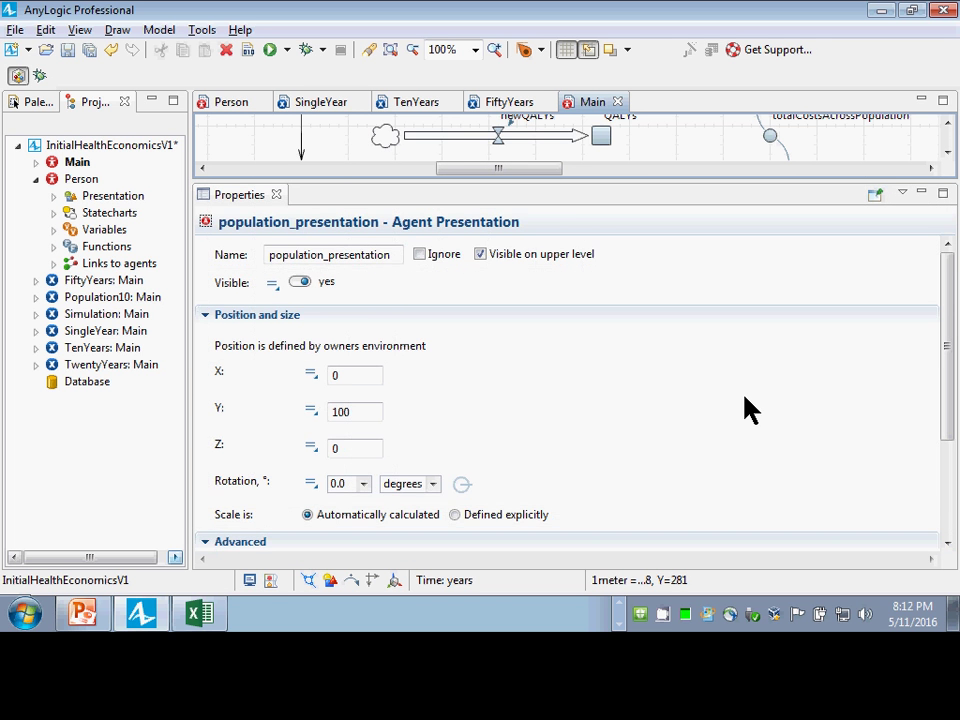
{"action": "scroll", "coordinate": [728, 398], "scroll_direction": "down", "scroll_amount": 3}
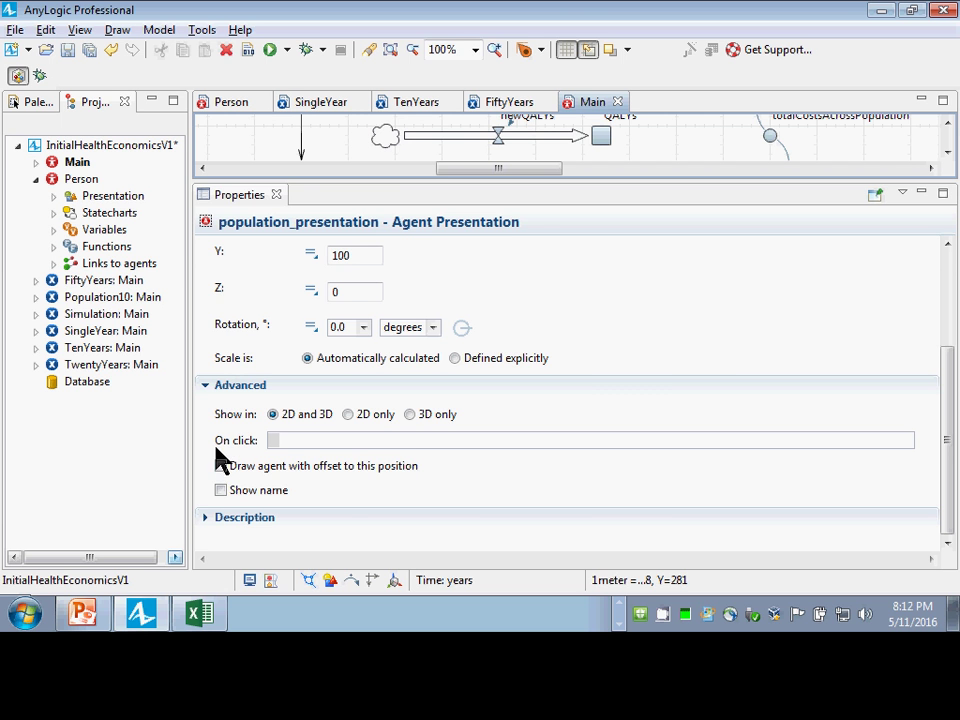
{"action": "left_click", "coordinate": [222, 467]}
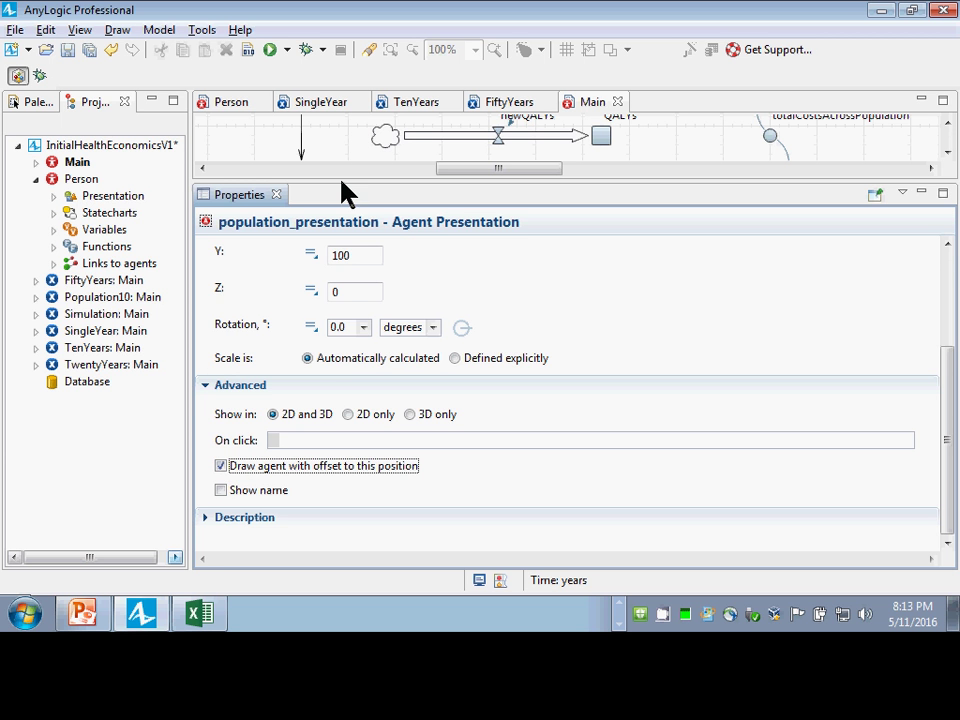
{"action": "left_click_drag", "start_coordinate": [343, 189], "coordinate": [324, 332]}
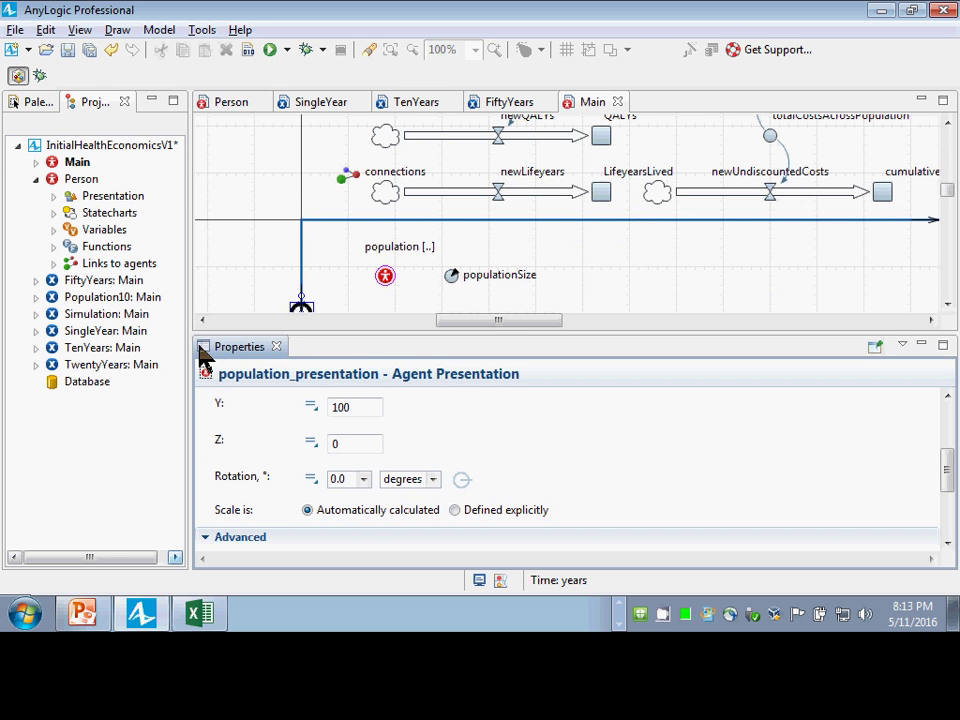
Run the FiftyYears experiment again to view the shifted agents, and return to the model editor with the simulation running
{"action": "right_click", "coordinate": [108, 282]}
{"action": "left_click", "coordinate": [168, 538]}
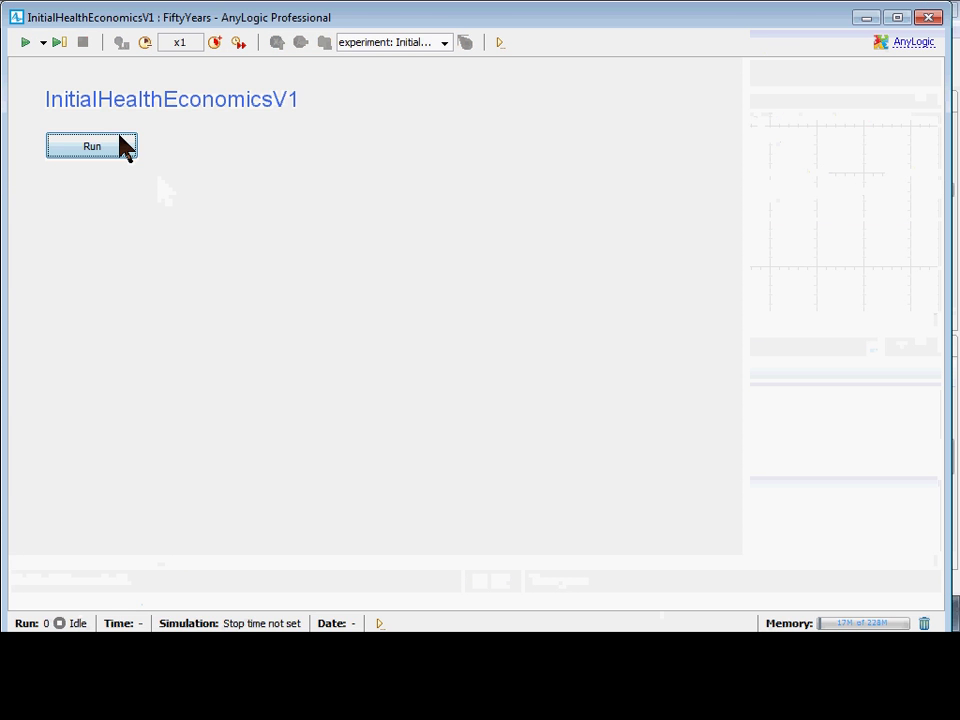
{"action": "left_click", "coordinate": [118, 144]}
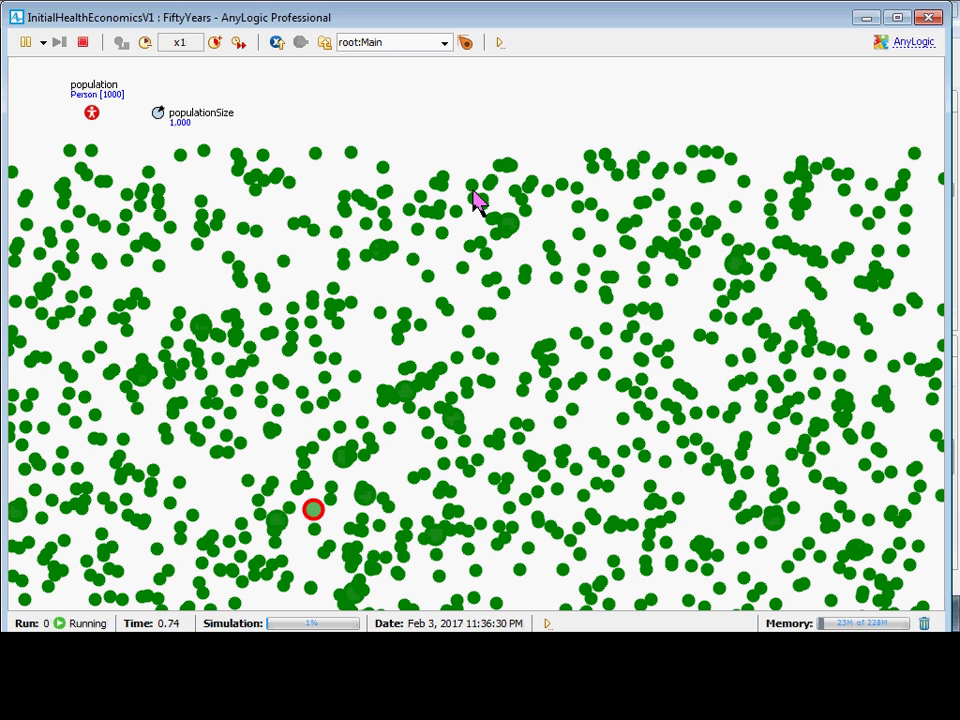
{"action": "key", "text": "alt+Tab"}
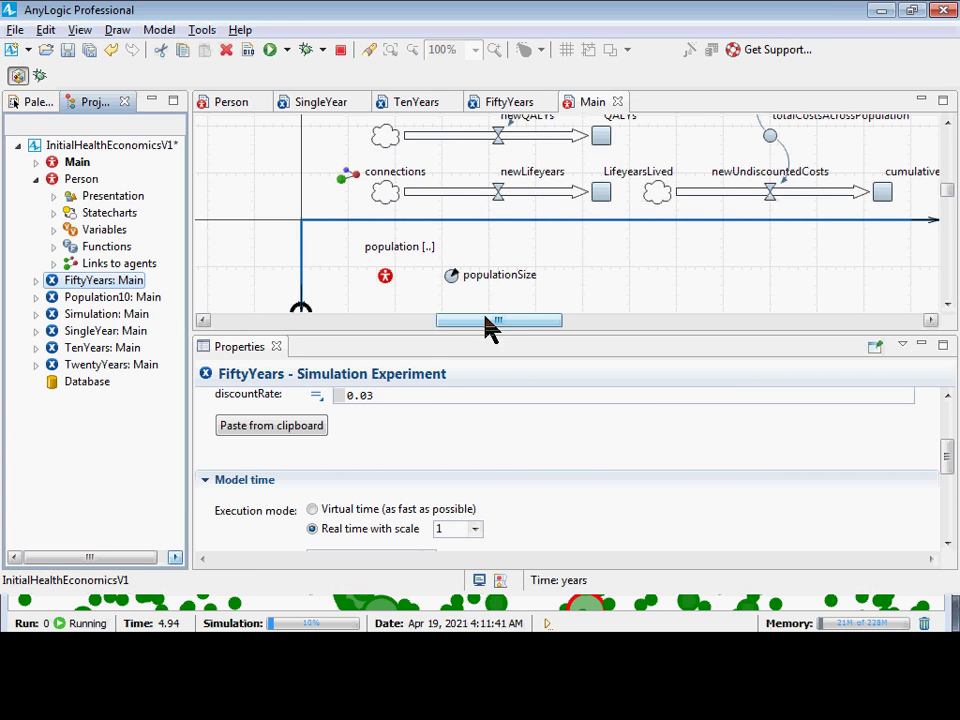
Move the population and populationSize elements together outside the Main diagram's frame, to the left of the vertical axis
{"action": "left_click_drag", "start_coordinate": [486, 323], "coordinate": [425, 326]}
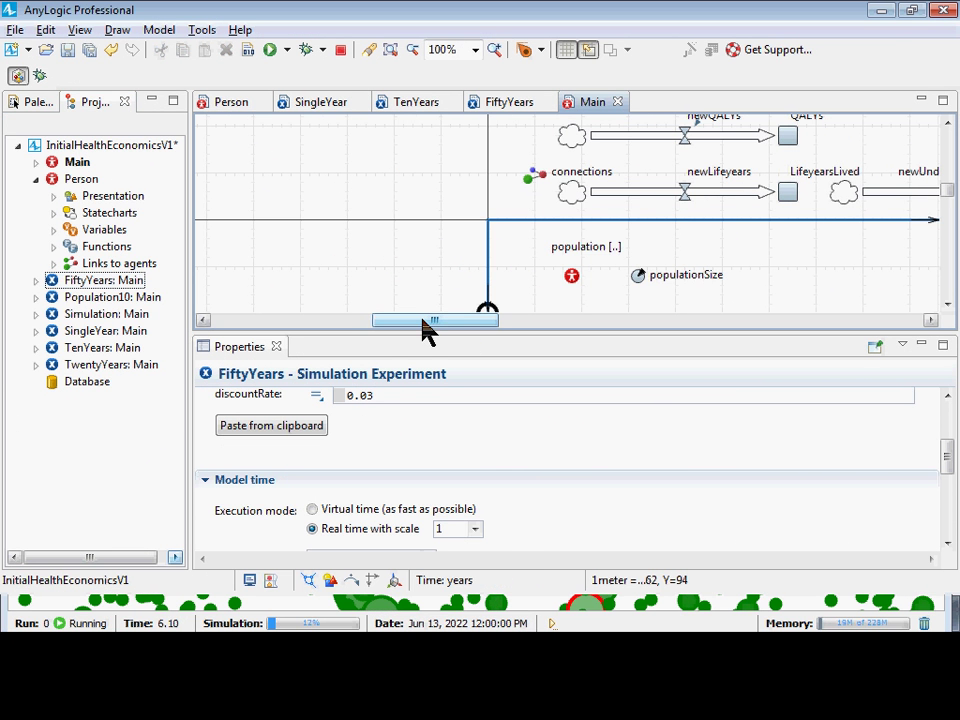
{"action": "scroll", "coordinate": [505, 278], "scroll_direction": "down", "scroll_amount": 1}
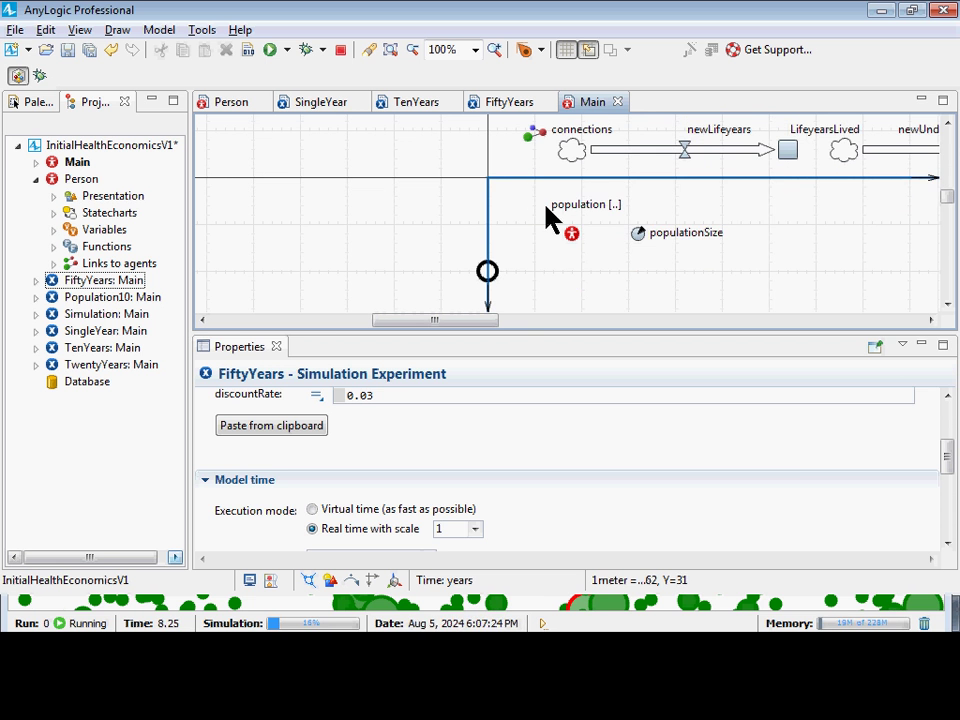
{"action": "left_click_drag", "start_coordinate": [528, 188], "coordinate": [780, 305]}
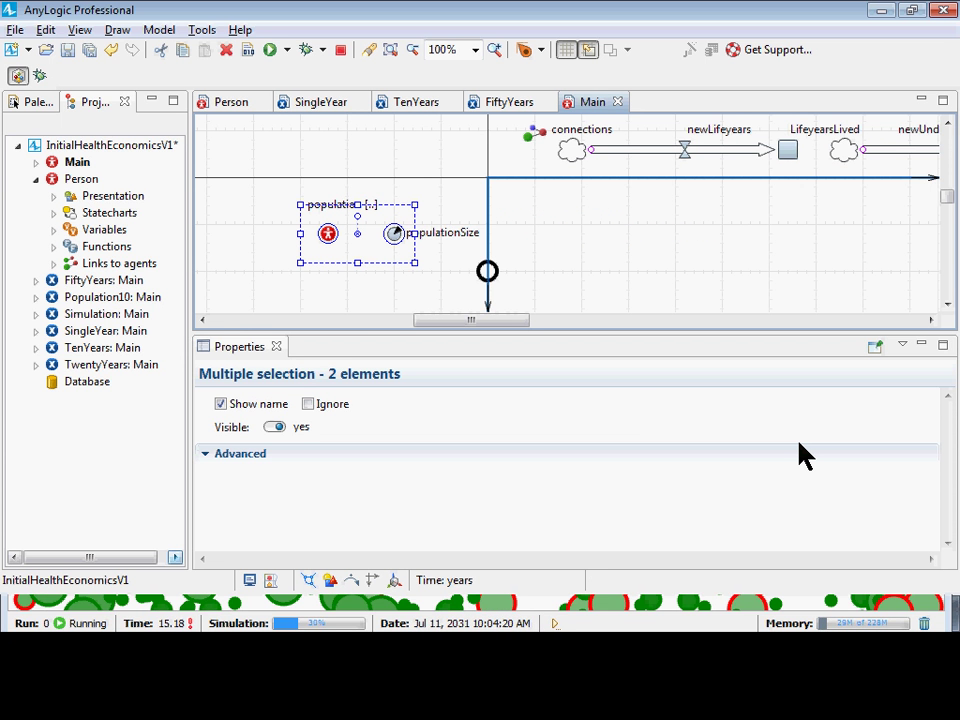
Compare the running FiftyYears simulation with the Main diagram and look over the area inside the frame
{"action": "key", "text": "alt+Tab"}
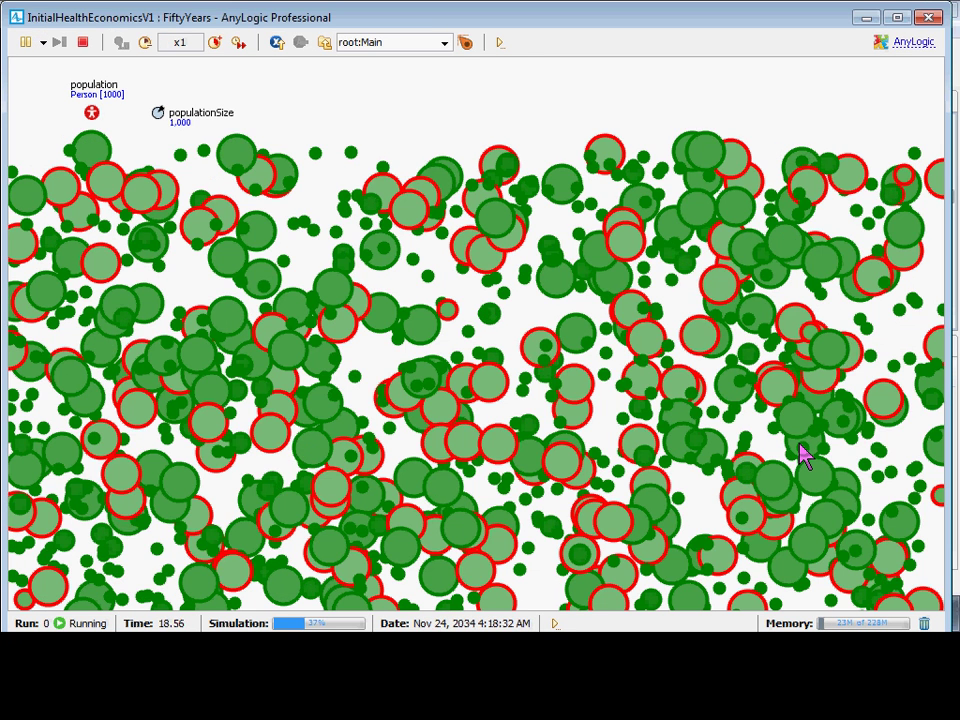
{"action": "key", "text": "alt+Tab"}
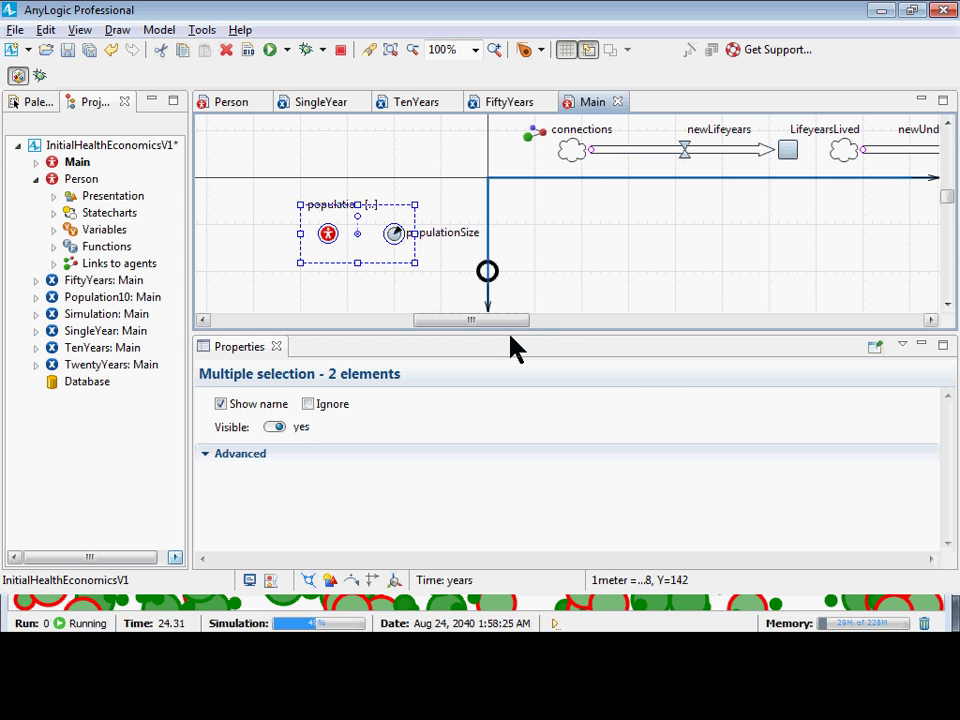
{"action": "left_click_drag", "start_coordinate": [488, 322], "coordinate": [574, 360]}
{"action": "scroll", "coordinate": [360, 244], "scroll_direction": "down", "scroll_amount": 1}
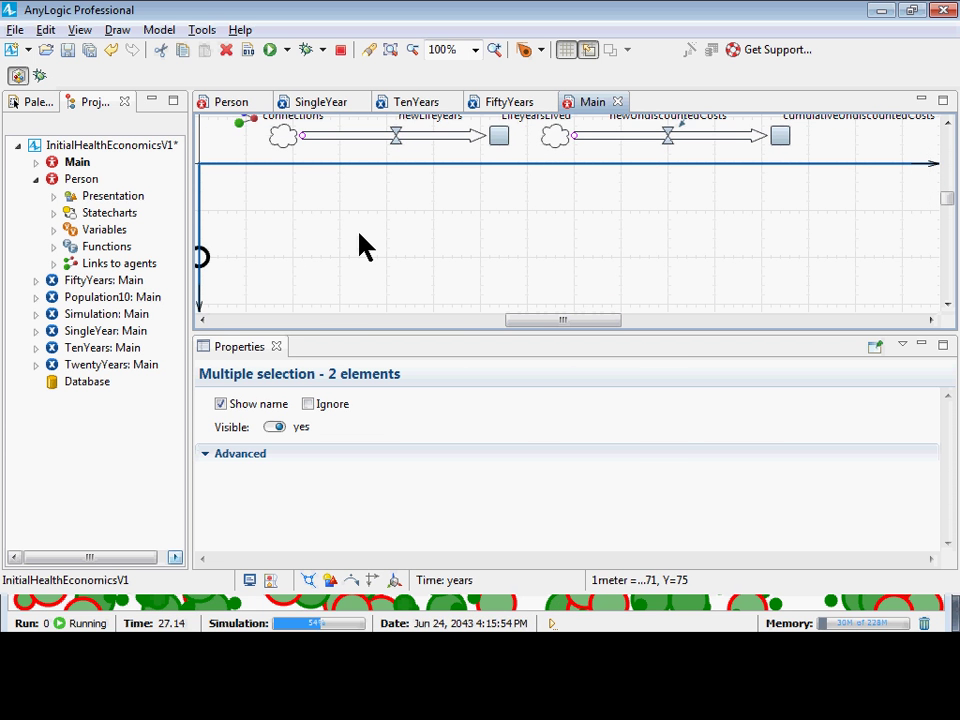
Add a new agent type with the default name to InitialHealthEconomicsV1 and close its diagram
{"action": "left_click", "coordinate": [143, 145]}
{"action": "right_click", "coordinate": [150, 143]}
{"action": "mouse_move", "coordinate": [221, 140]}
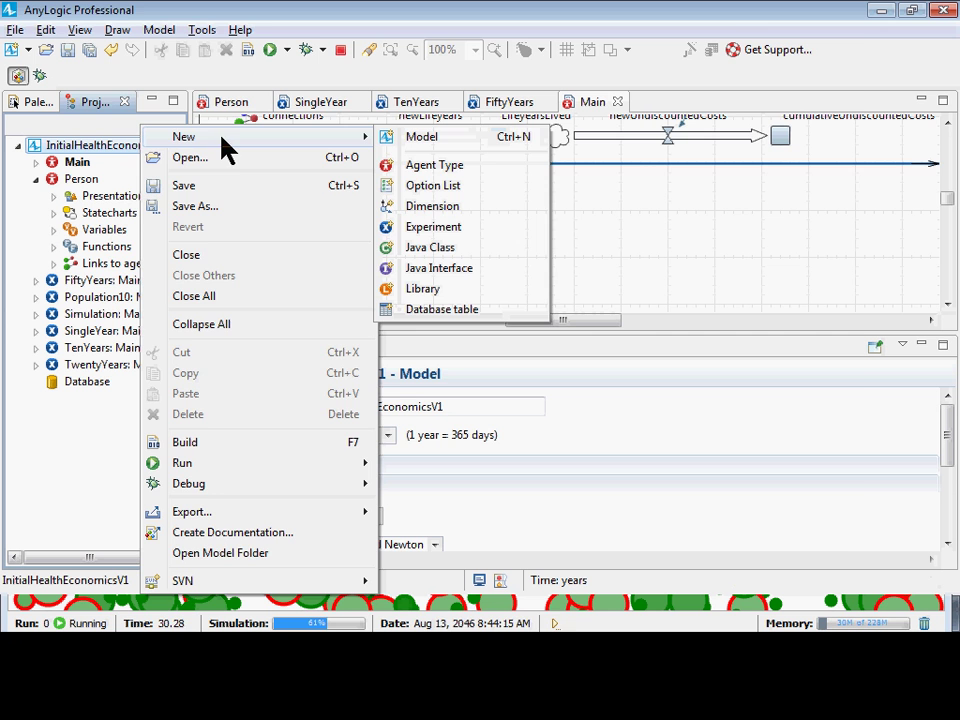
{"action": "left_click", "coordinate": [422, 168]}
{"action": "key", "text": "Return"}
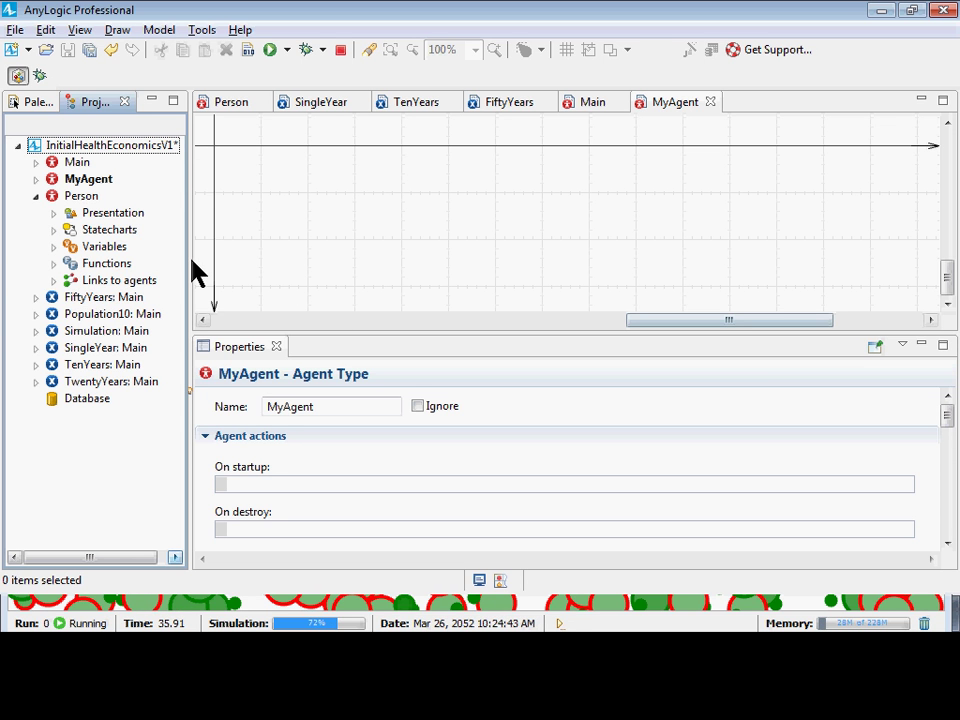
{"action": "left_click", "coordinate": [711, 102]}
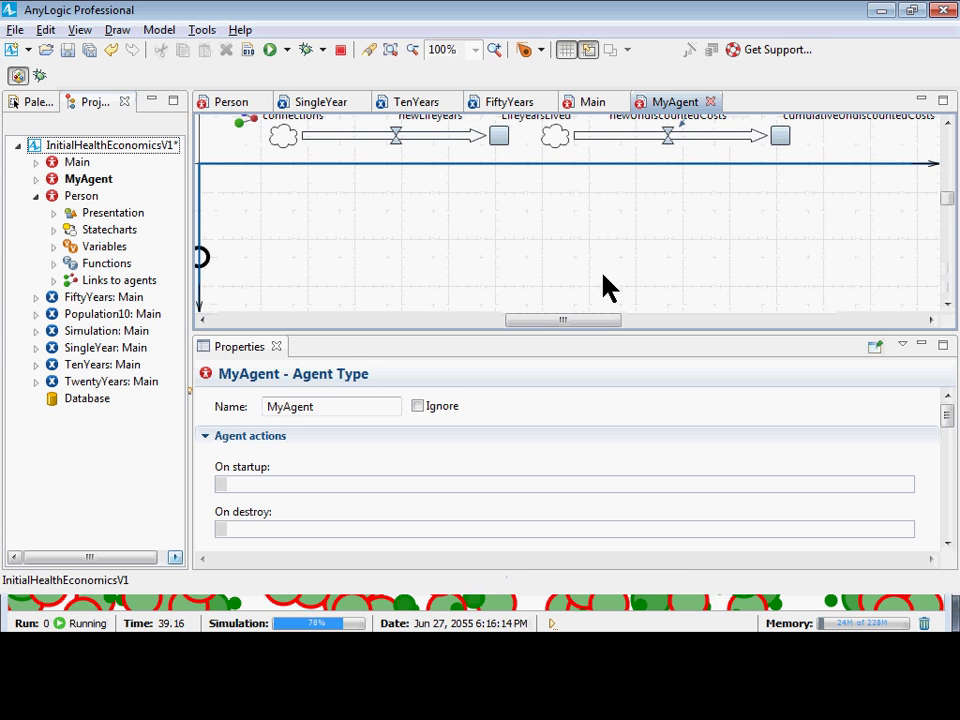
Examine the Main diagram around its origin, from the population elements to the QALY, life-year and cost flows above the frame
{"action": "left_click_drag", "start_coordinate": [611, 321], "coordinate": [514, 330]}
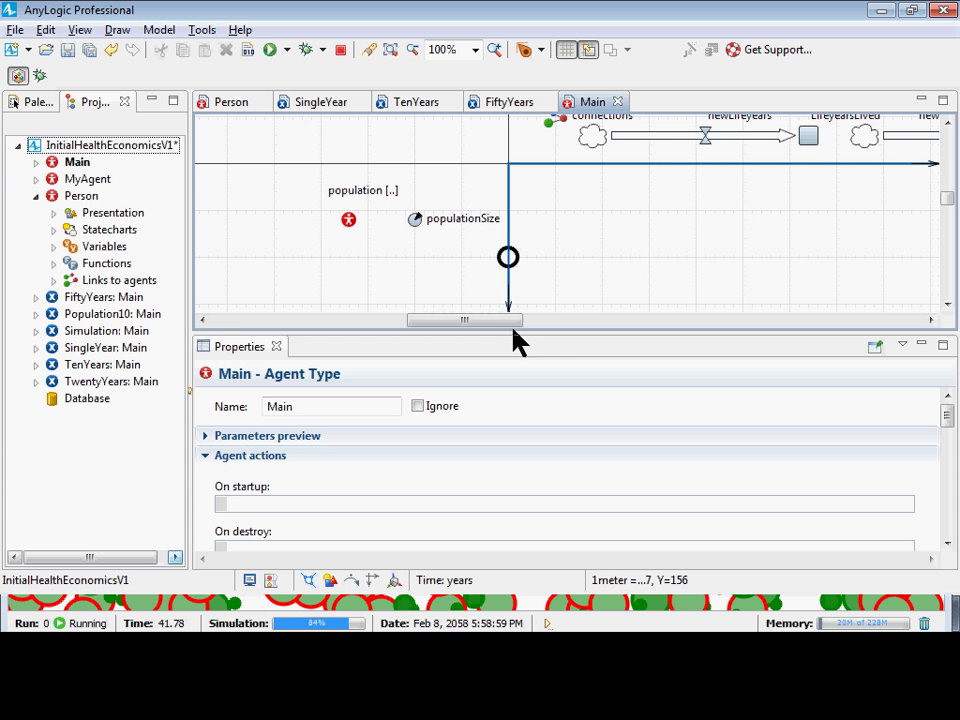
{"action": "scroll", "coordinate": [527, 270], "scroll_direction": "up", "scroll_amount": 2}
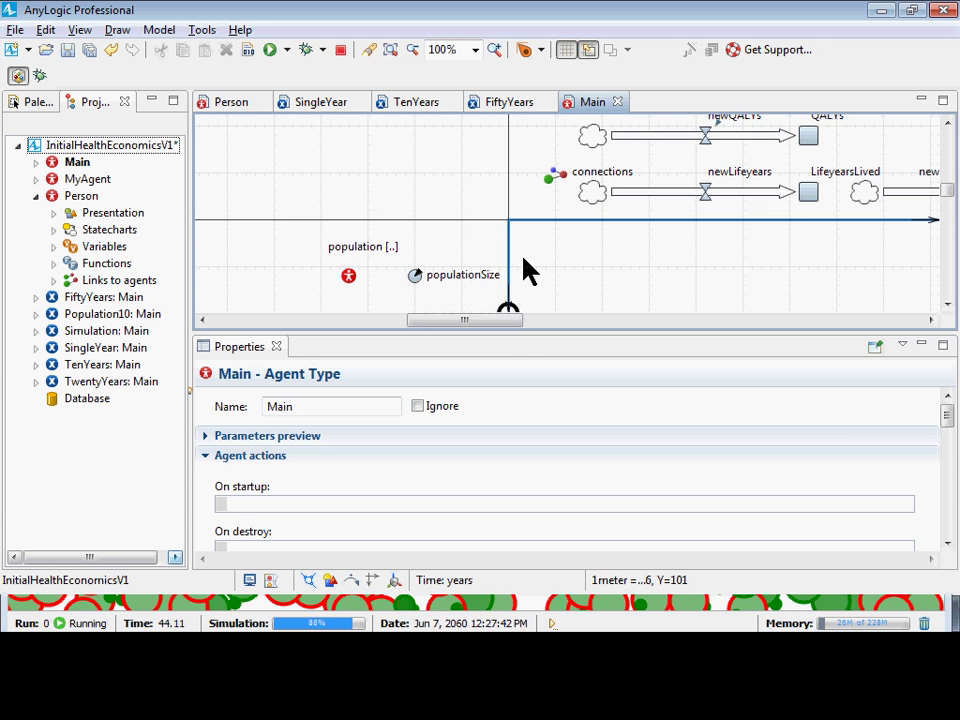
{"action": "scroll", "coordinate": [523, 268], "scroll_direction": "up", "scroll_amount": 2}
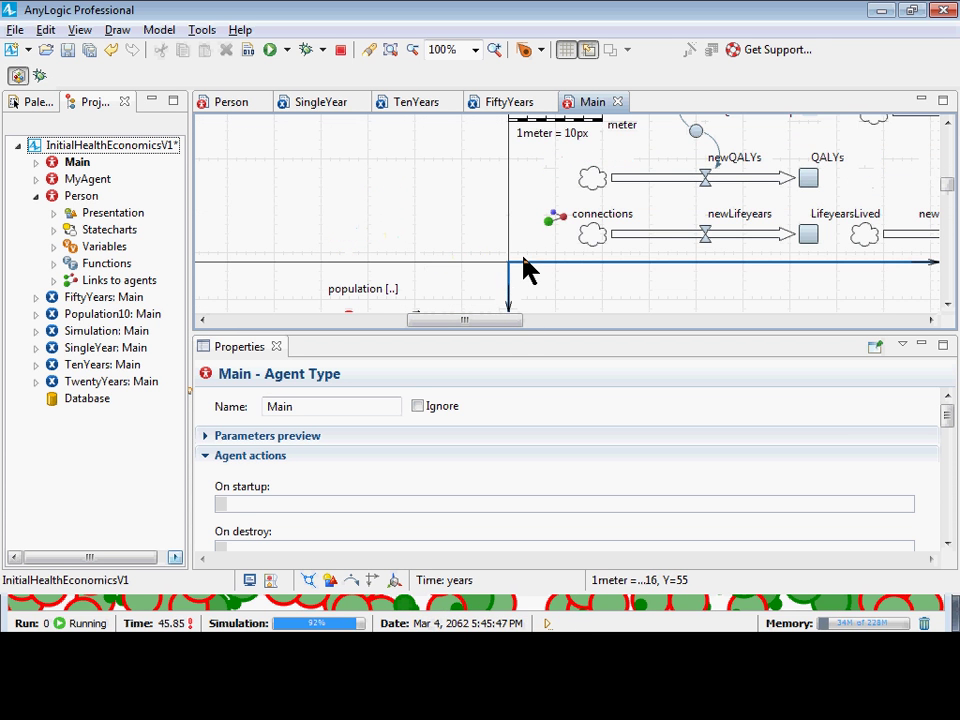
{"action": "scroll", "coordinate": [365, 291], "scroll_direction": "down", "scroll_amount": 2}
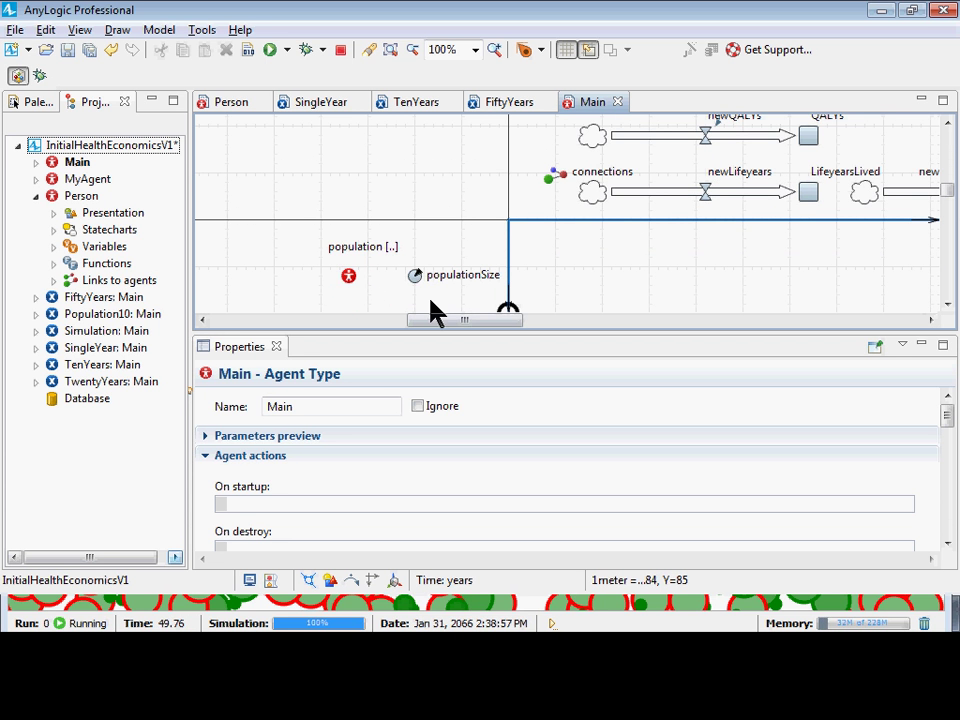
{"action": "scroll", "coordinate": [500, 300], "scroll_direction": "up", "scroll_amount": 3}
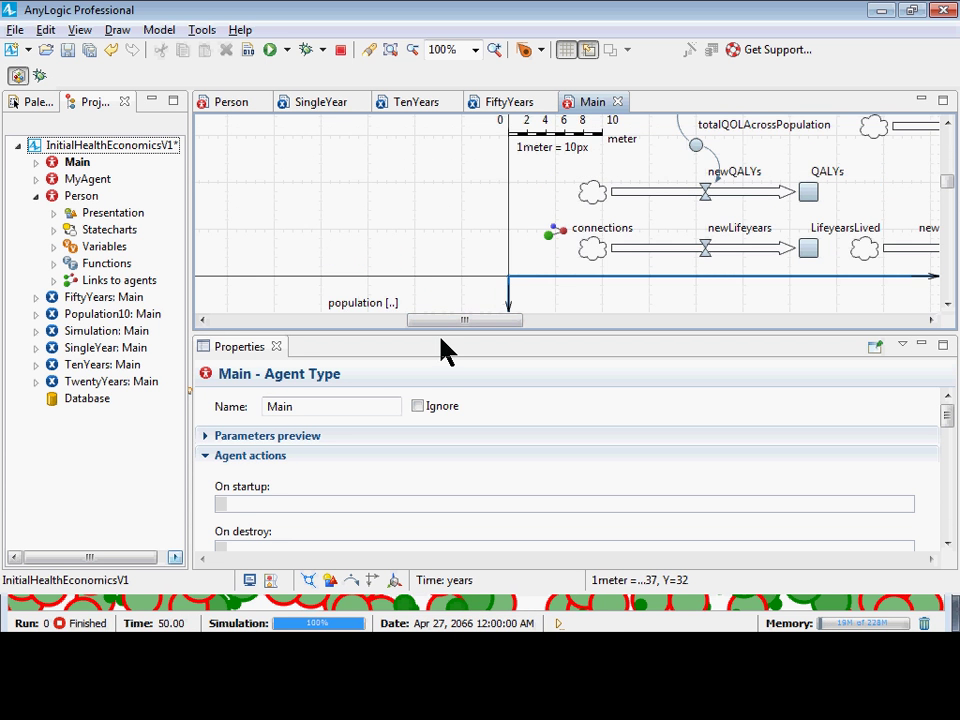
{"action": "left_click_drag", "start_coordinate": [464, 318], "coordinate": [606, 274]}
{"action": "scroll", "coordinate": [606, 274], "scroll_direction": "up", "scroll_amount": 7}
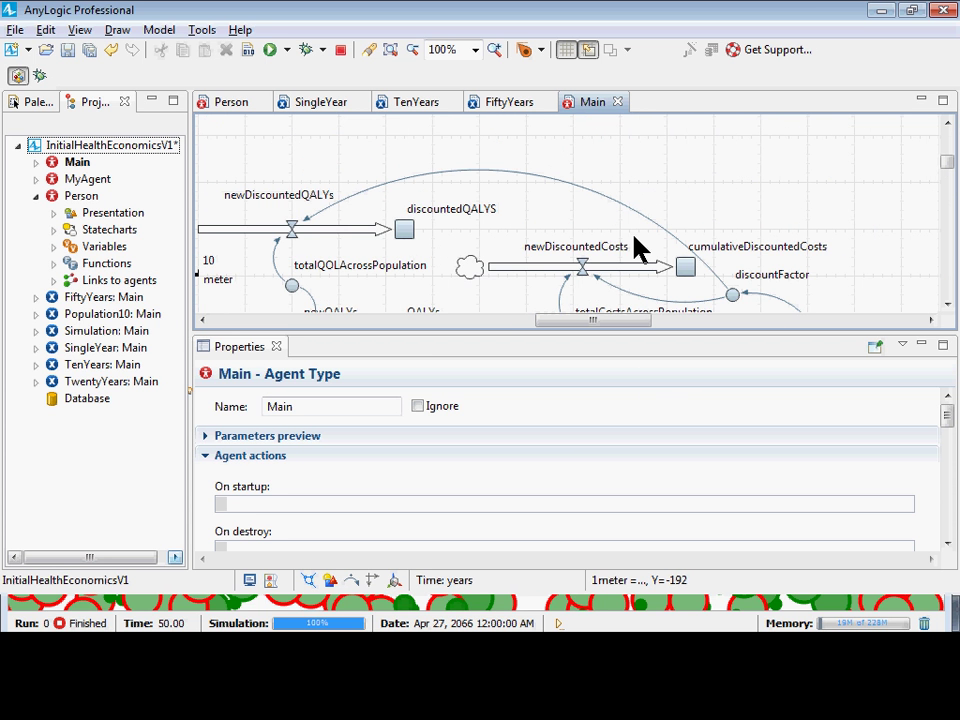
{"action": "scroll", "coordinate": [636, 248], "scroll_direction": "down", "scroll_amount": 1}
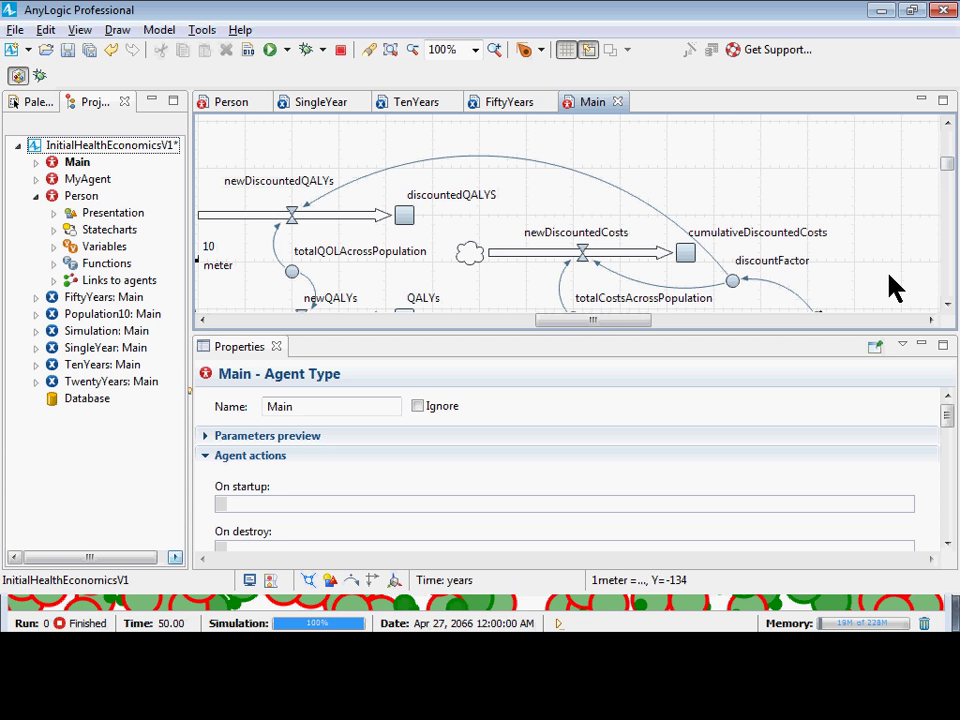
{"action": "scroll", "coordinate": [600, 305], "scroll_direction": "down", "scroll_amount": 1}
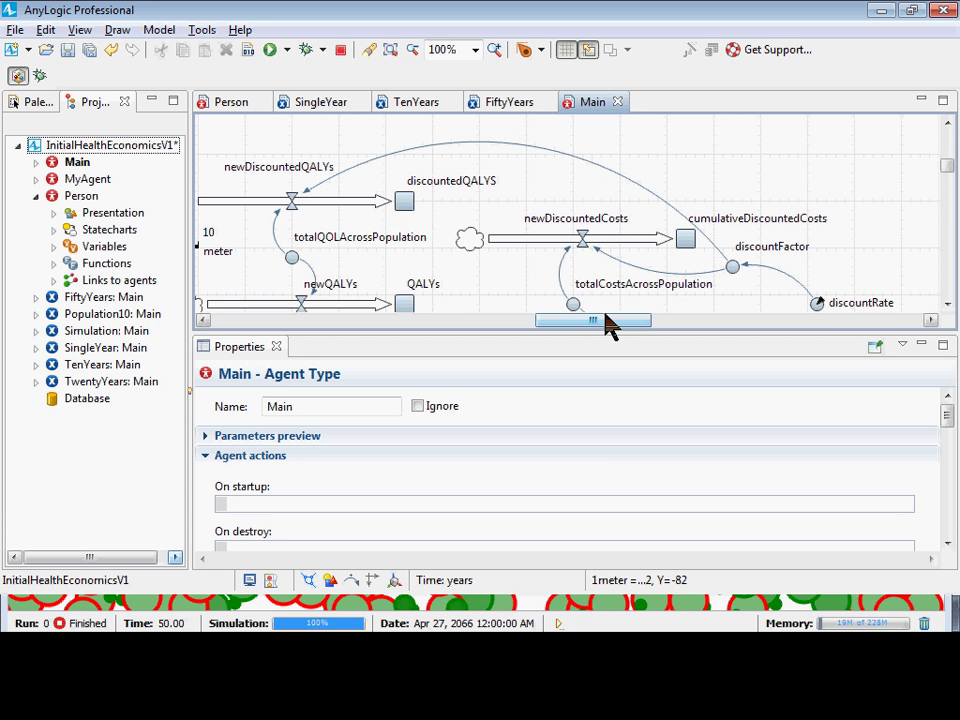
{"action": "left_click_drag", "start_coordinate": [610, 325], "coordinate": [531, 324]}
{"action": "scroll", "coordinate": [572, 255], "scroll_direction": "down", "scroll_amount": 4}
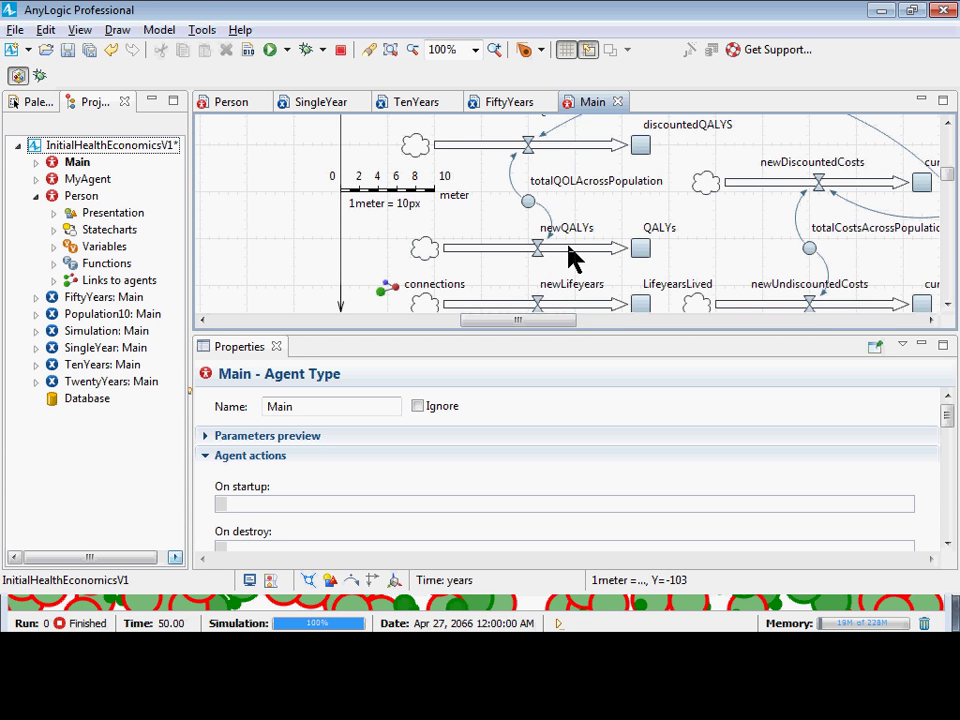
Look over the Person and Main diagrams around Main's frame origin and save the model
{"action": "scroll", "coordinate": [568, 290], "scroll_direction": "down", "scroll_amount": 11}
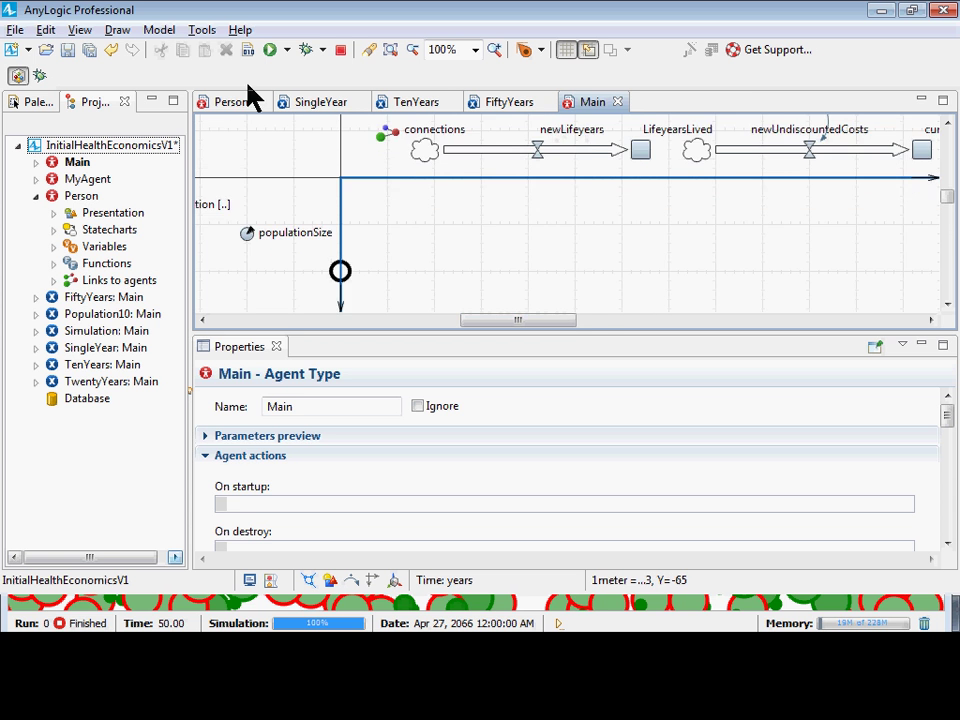
{"action": "left_click", "coordinate": [245, 100]}
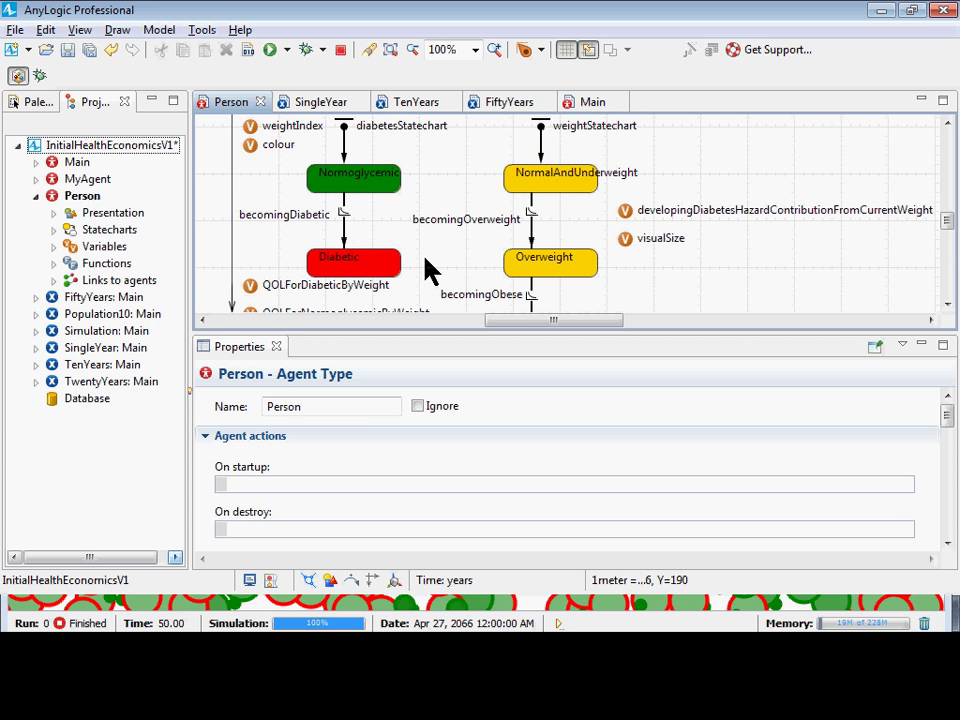
{"action": "left_click", "coordinate": [591, 104]}
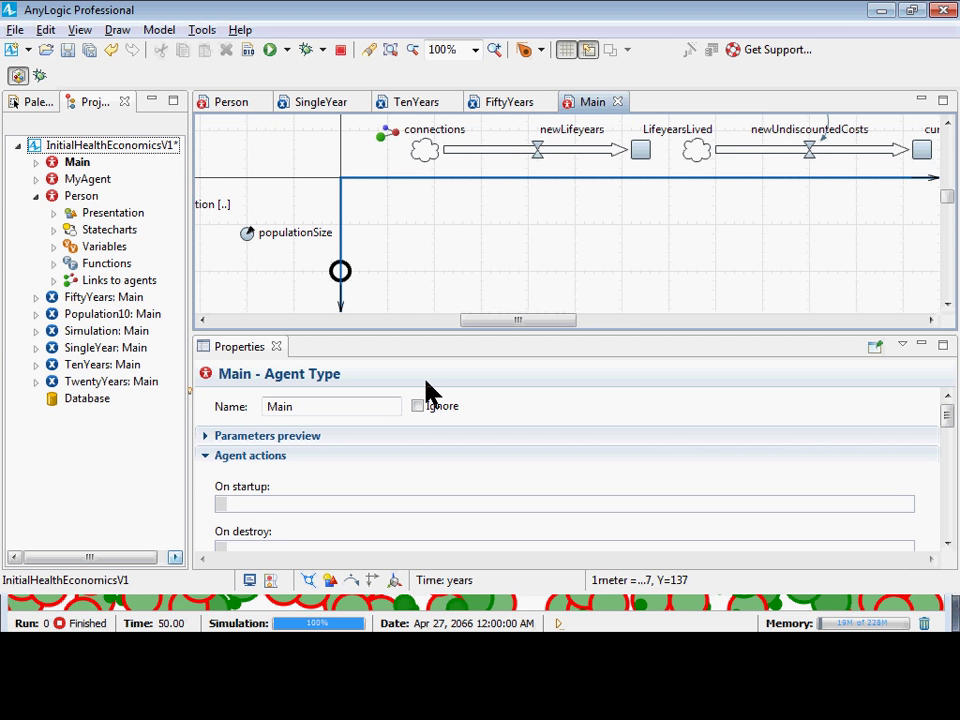
{"action": "key", "text": "ctrl+s"}
{"action": "left_click_drag", "start_coordinate": [480, 320], "coordinate": [420, 318]}
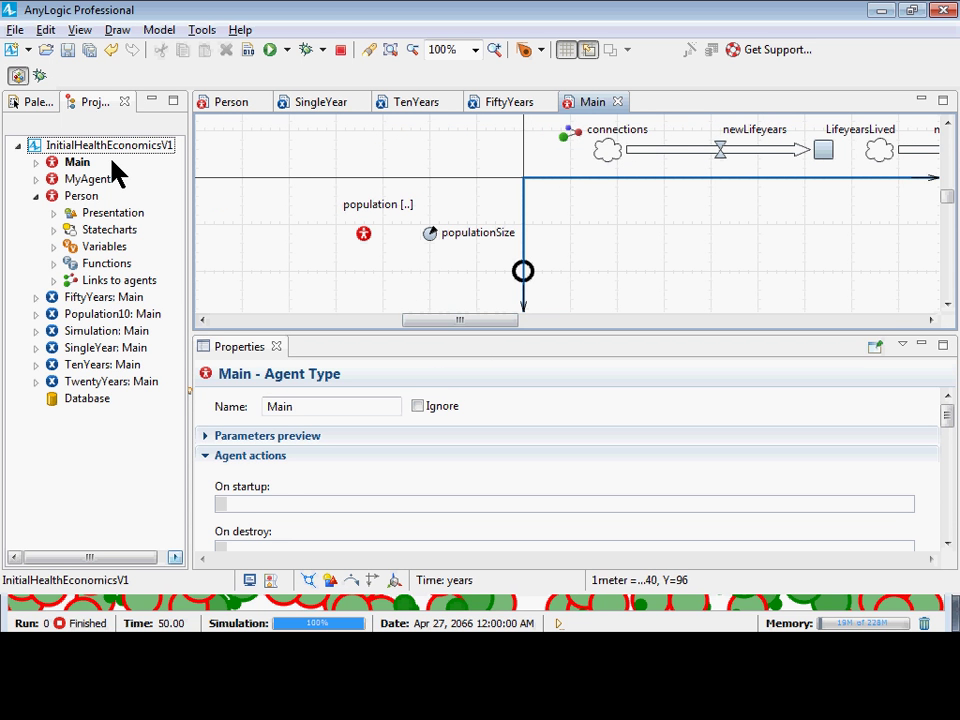
{"action": "left_click", "coordinate": [27, 106]}
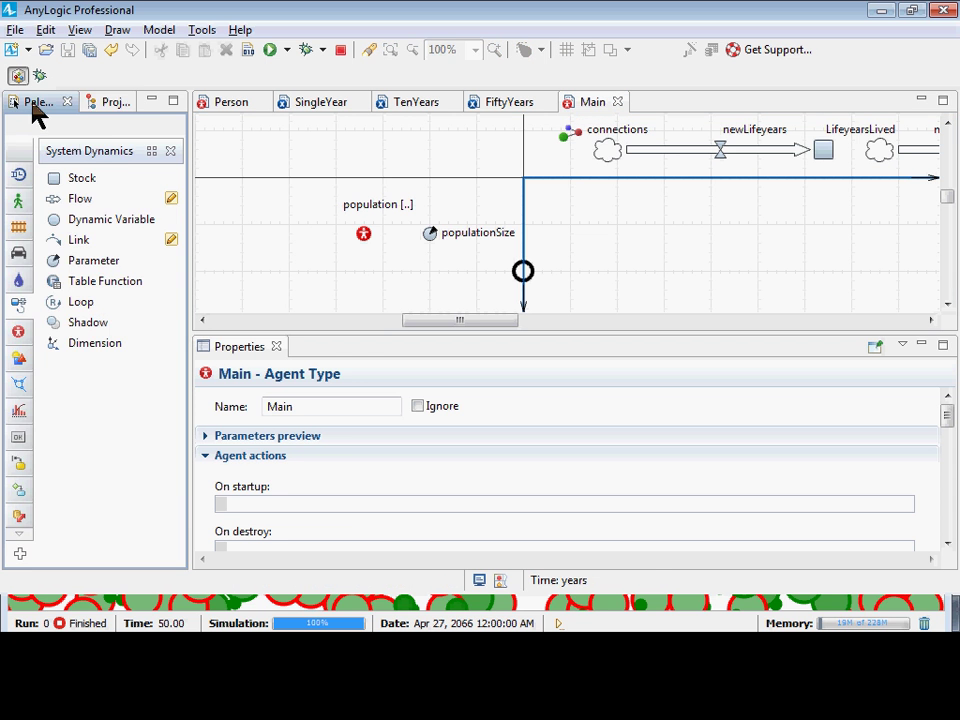
{"action": "left_click", "coordinate": [100, 103]}
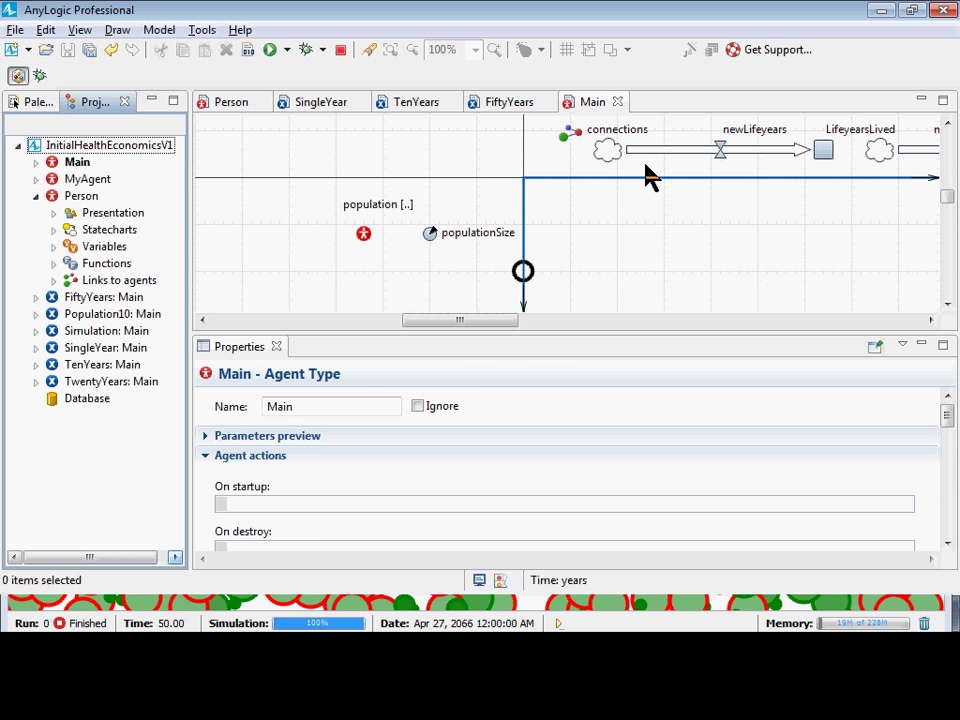
Inspect the position, scale and advanced settings of the population's agent presentation on the Main diagram
{"action": "left_click", "coordinate": [520, 278]}
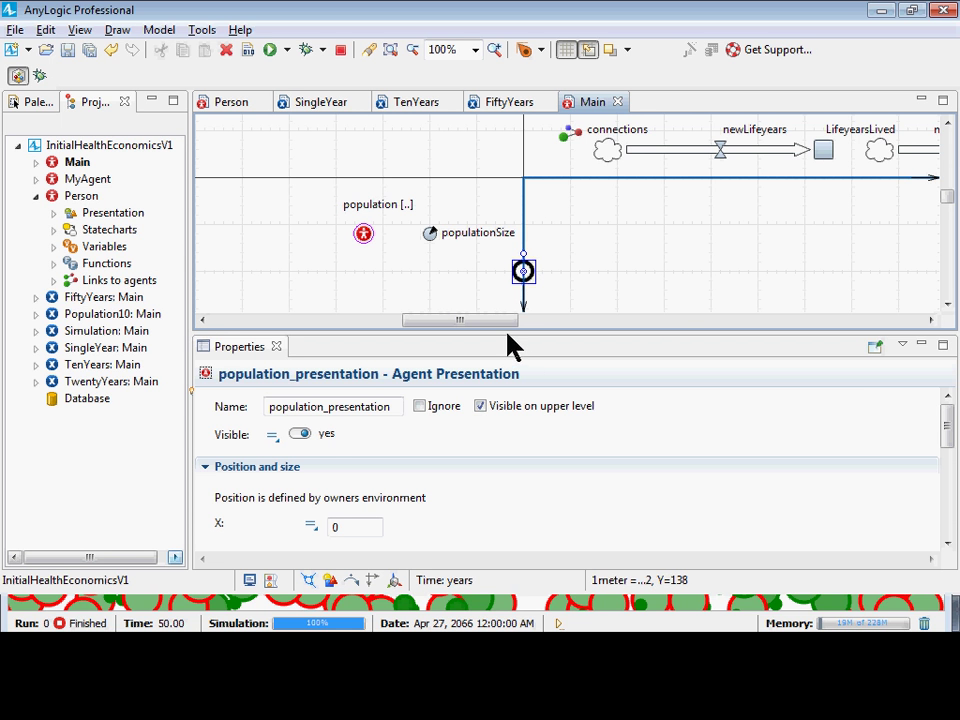
{"action": "left_click_drag", "start_coordinate": [512, 338], "coordinate": [549, 141]}
{"action": "scroll", "coordinate": [480, 410], "scroll_direction": "down", "scroll_amount": 3}
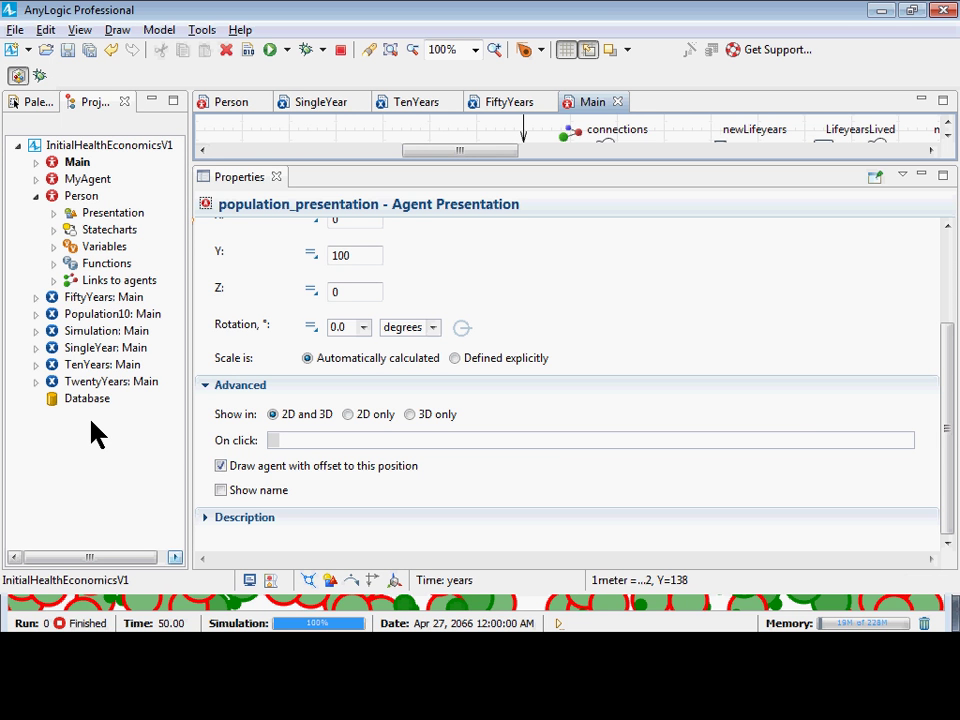
Run the FiftyYears experiment, check where the population elements sit relative to the agents, and close the run window
{"action": "right_click", "coordinate": [86, 302]}
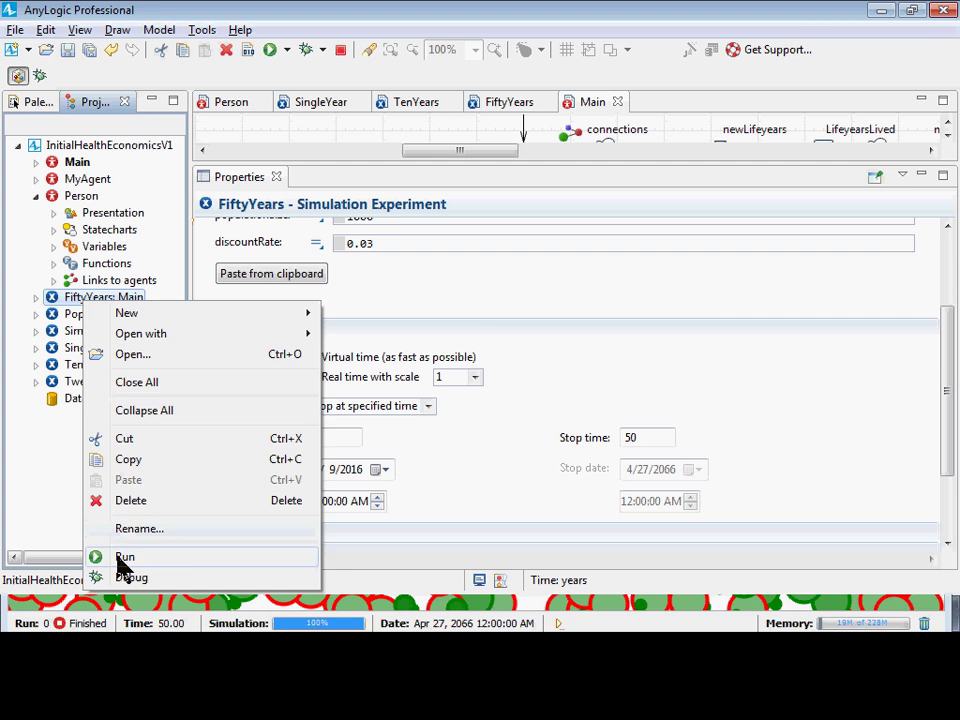
{"action": "left_click", "coordinate": [120, 558]}
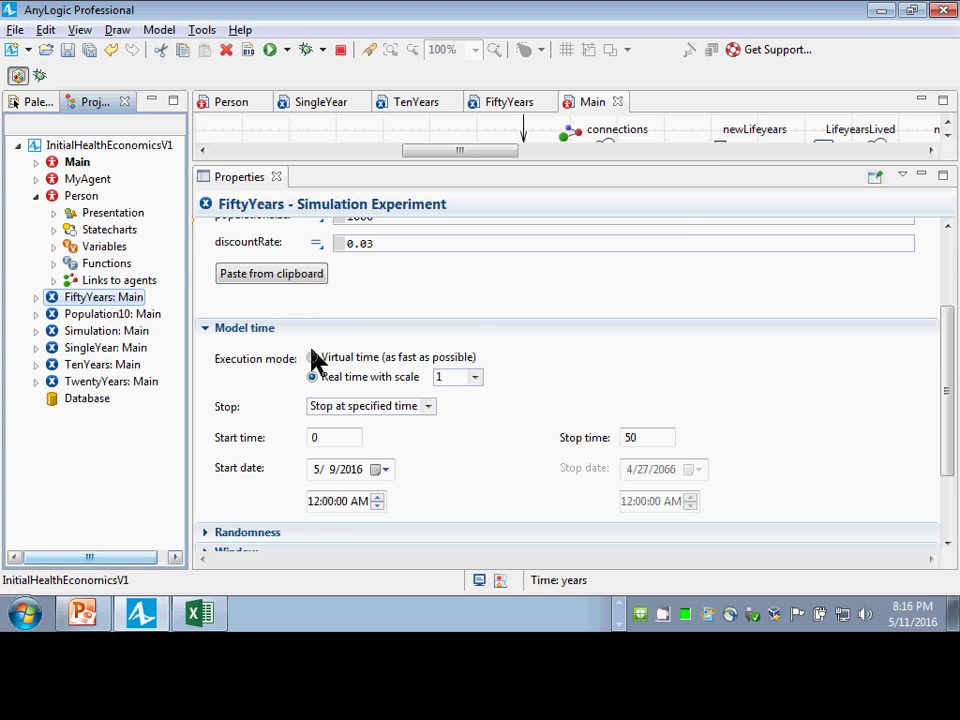
{"action": "left_click", "coordinate": [92, 146]}
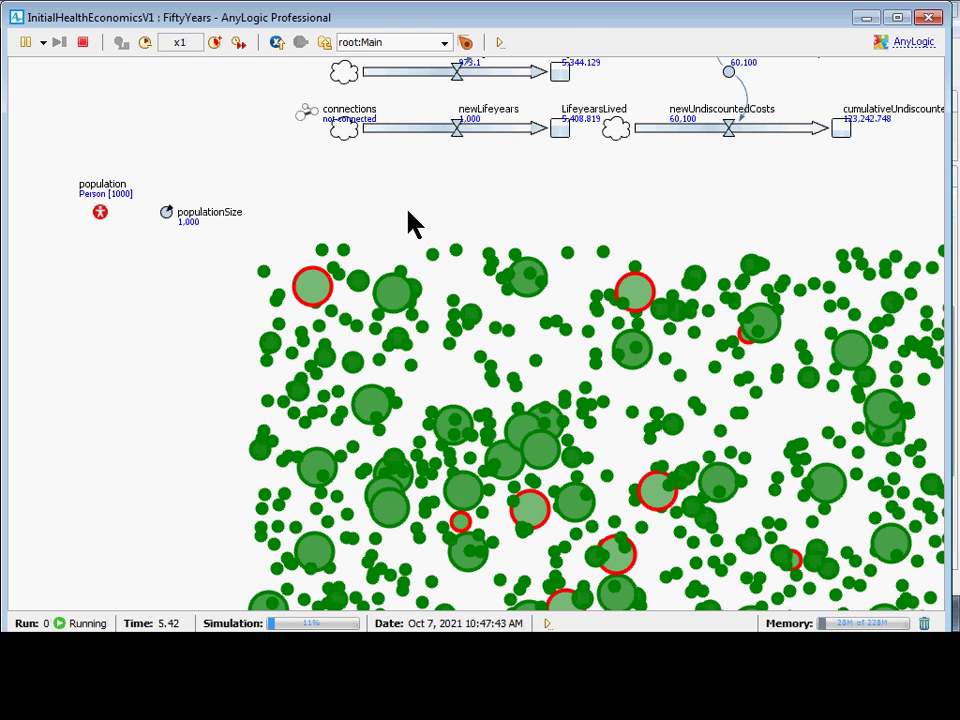
{"action": "double_click", "coordinate": [18, 18]}
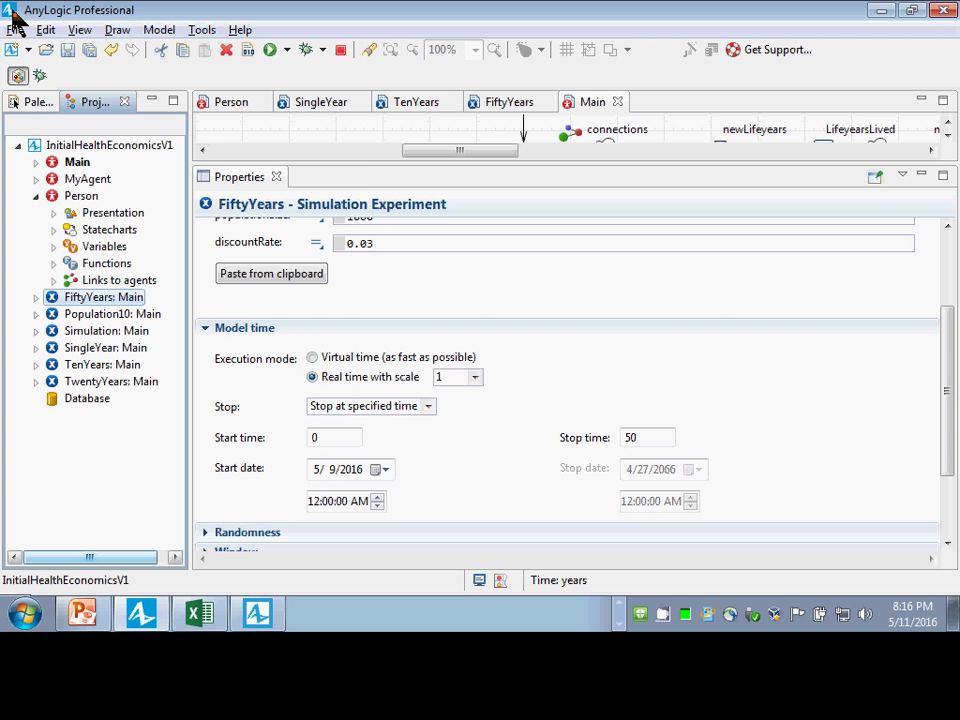
Move the population and populationSize elements together inside Main's frame, to the right of the vertical axis, and save the model
{"action": "left_click_drag", "start_coordinate": [353, 163], "coordinate": [364, 350]}
{"action": "left_click_drag", "start_coordinate": [285, 179], "coordinate": [553, 256]}
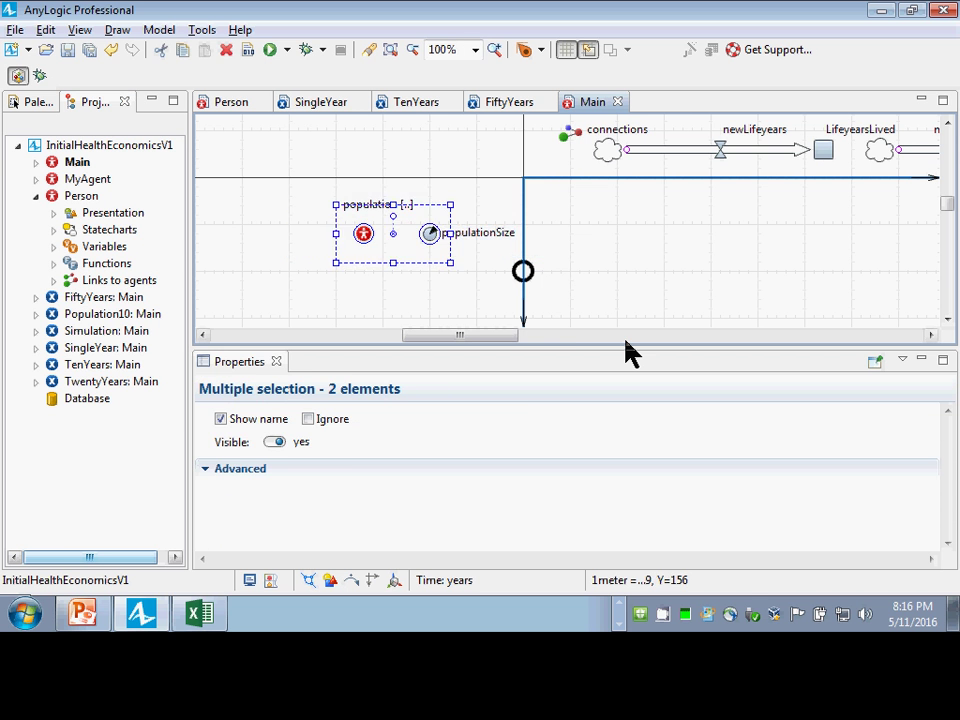
{"action": "key", "text": "ctrl+c"}
{"action": "key", "text": "ctrl+v"}
{"action": "key", "text": "Right"}
{"action": "key", "text": "Right"}
{"action": "key", "text": "Right"}
{"action": "key", "text": "Right"}
{"action": "key", "text": "Right"}
{"action": "key", "text": "Right"}
{"action": "key", "text": "Right"}
{"action": "key", "text": "Right"}
{"action": "key", "text": "Right"}
{"action": "key", "text": "Right"}
{"action": "key", "text": "Right"}
{"action": "key", "text": "Right"}
{"action": "key", "text": "Right"}
{"action": "key", "text": "Right"}
{"action": "key", "text": "Right"}
{"action": "key", "text": "Right"}
{"action": "key", "text": "Right"}
{"action": "key", "text": "Right"}
{"action": "key", "text": "Right"}
{"action": "key", "text": "Right"}
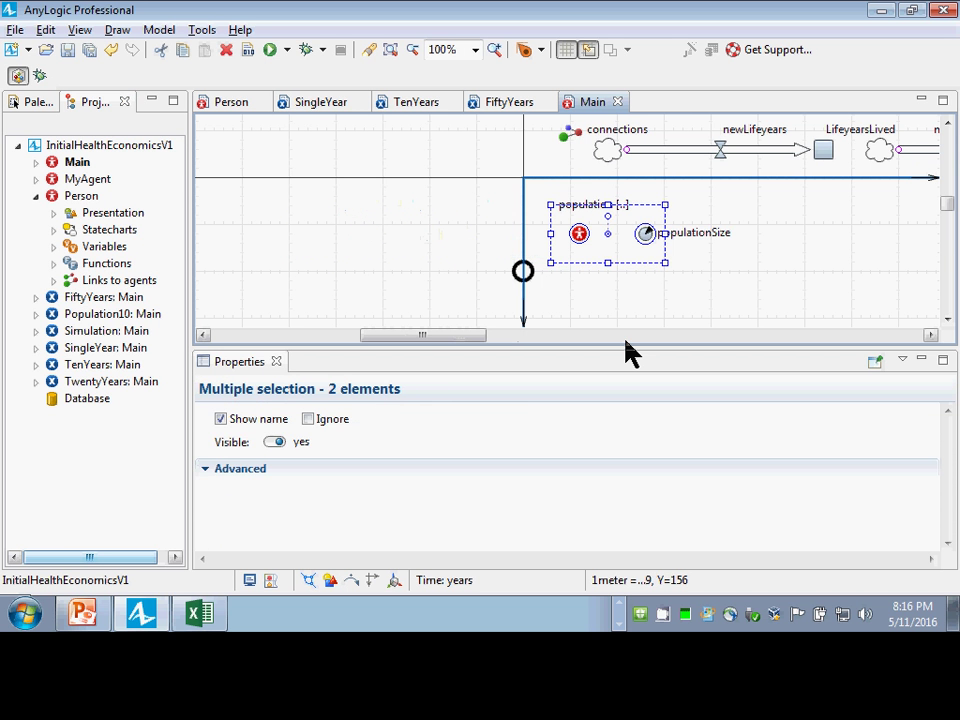
{"action": "key", "text": "ctrl+s"}
Rerun FiftyYears to check the population elements inside the frame and the flows above it, and close the run window
{"action": "right_click", "coordinate": [100, 300]}
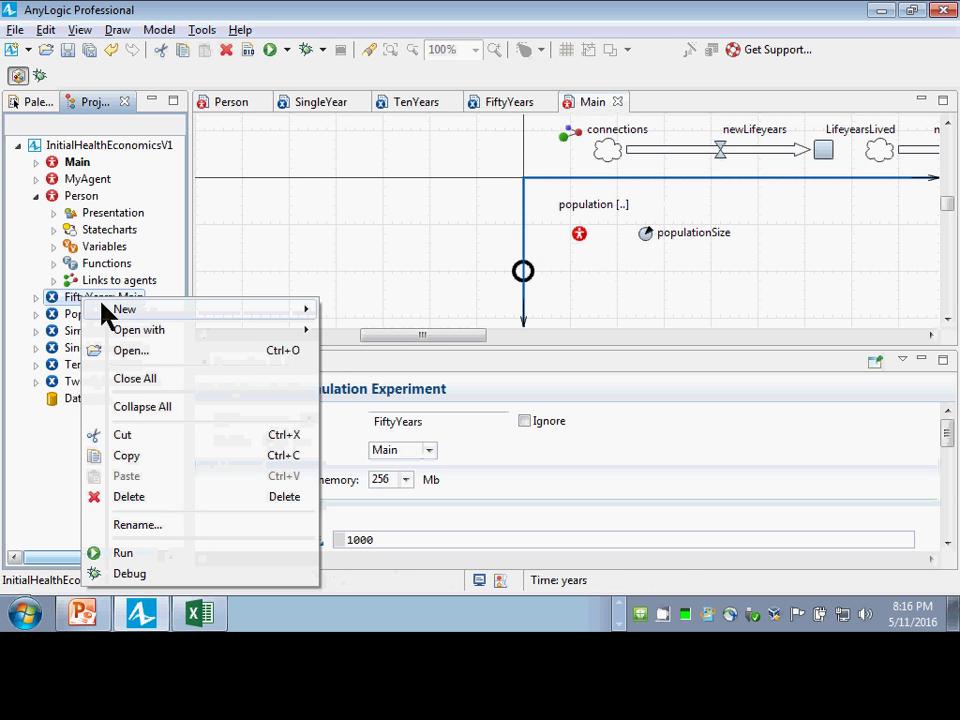
{"action": "left_click", "coordinate": [145, 551]}
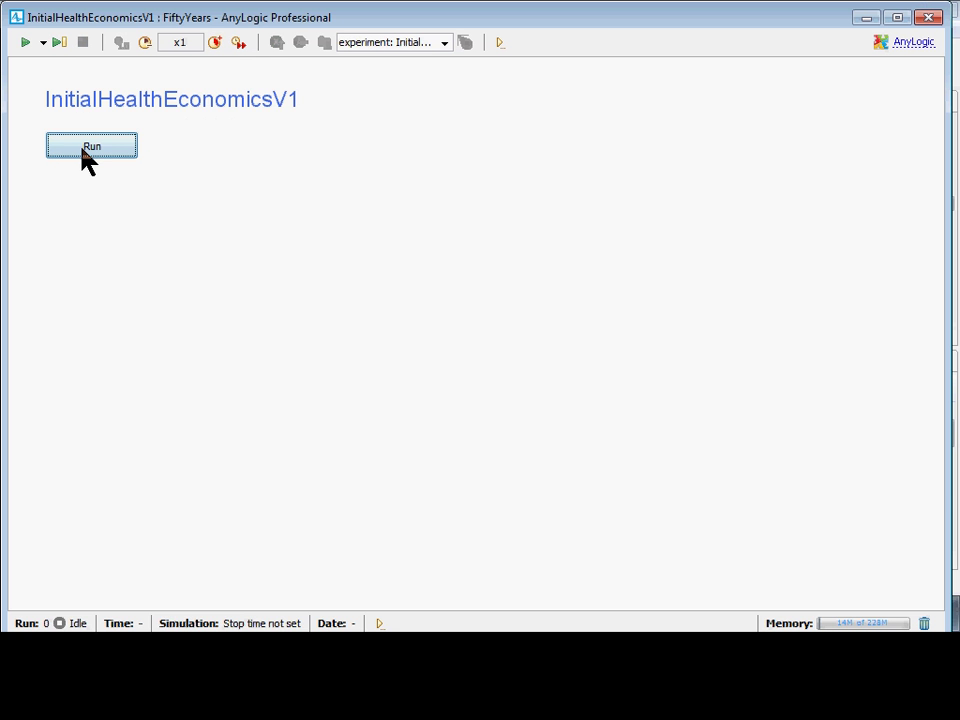
{"action": "left_click", "coordinate": [88, 152]}
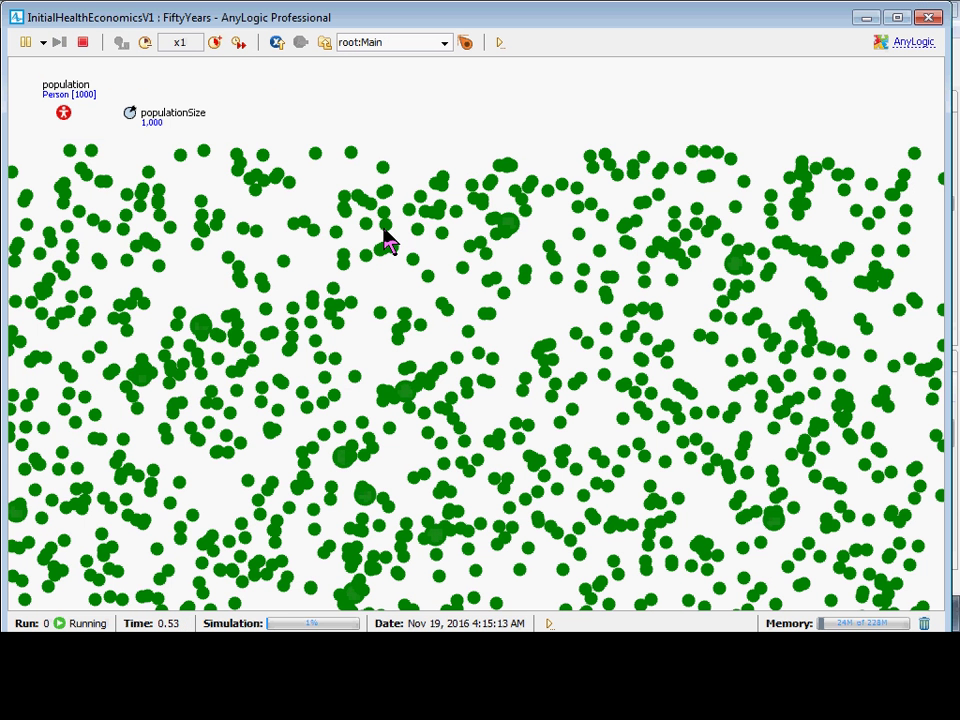
{"action": "left_click_drag", "start_coordinate": [418, 168], "coordinate": [429, 222]}
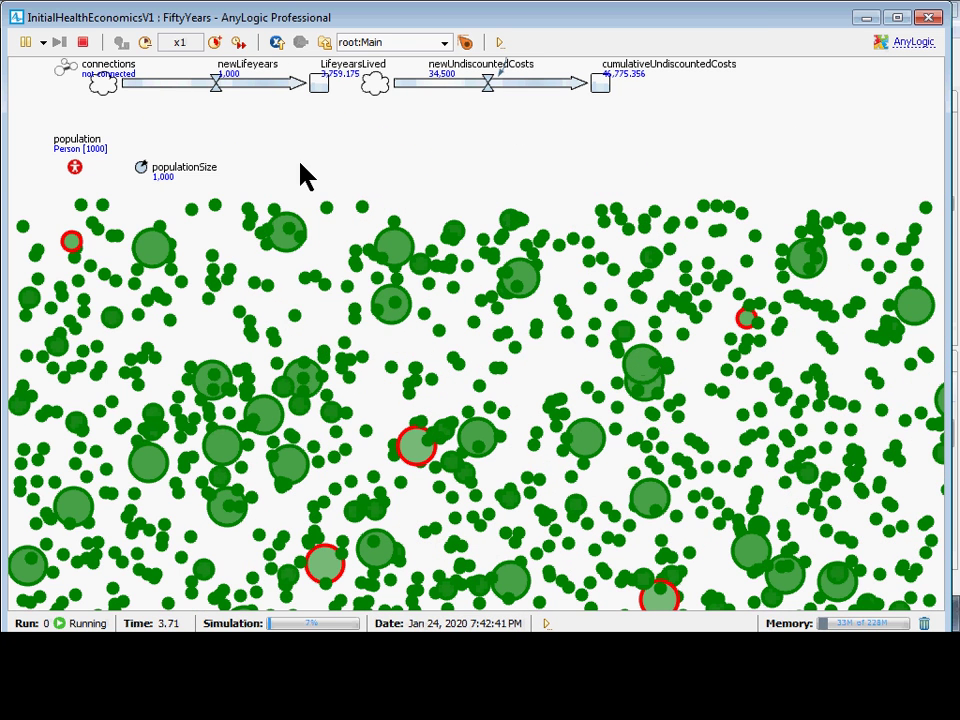
{"action": "left_click", "coordinate": [934, 20]}
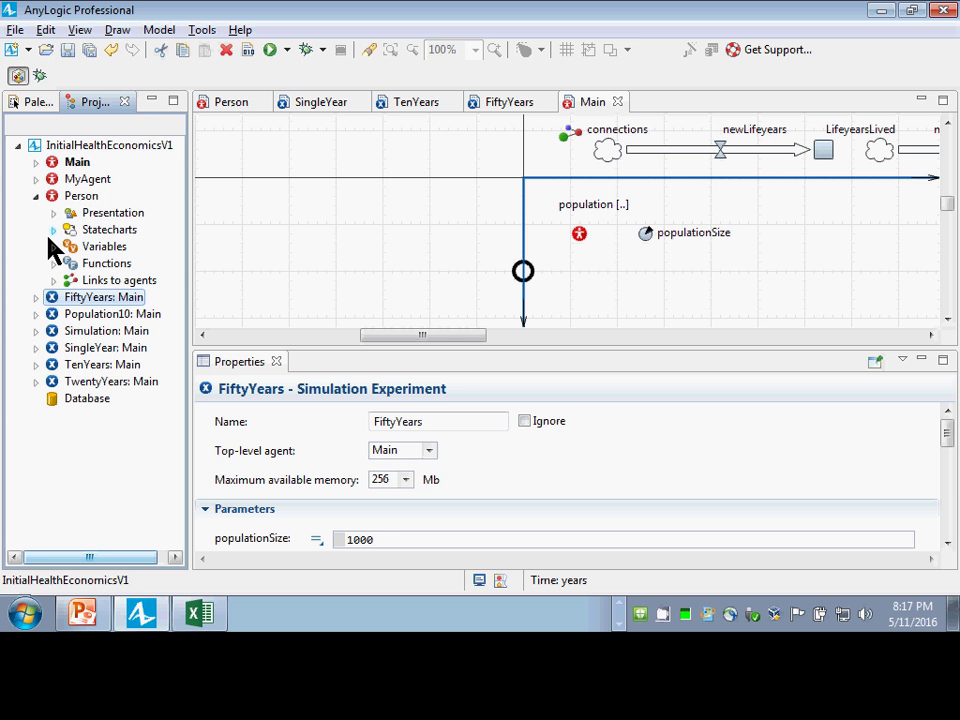
Add a parameter named interventionCoefficientForBecomingOverweightHazard to Main, just below the frame's upper edge beside populationSize
{"action": "left_click", "coordinate": [34, 104]}
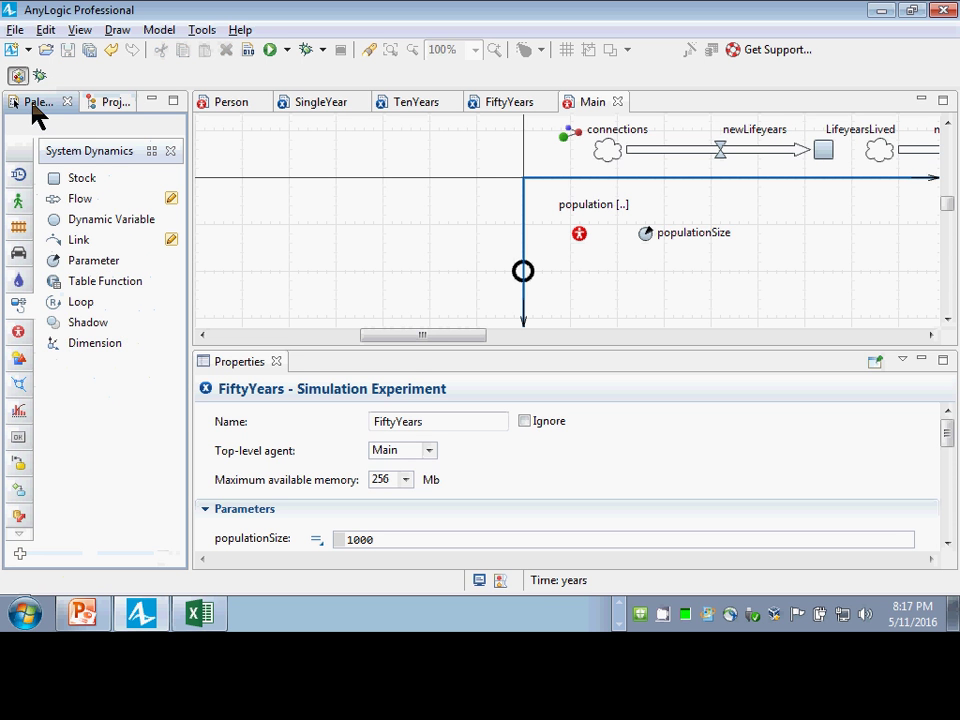
{"action": "left_click_drag", "start_coordinate": [48, 262], "coordinate": [758, 196]}
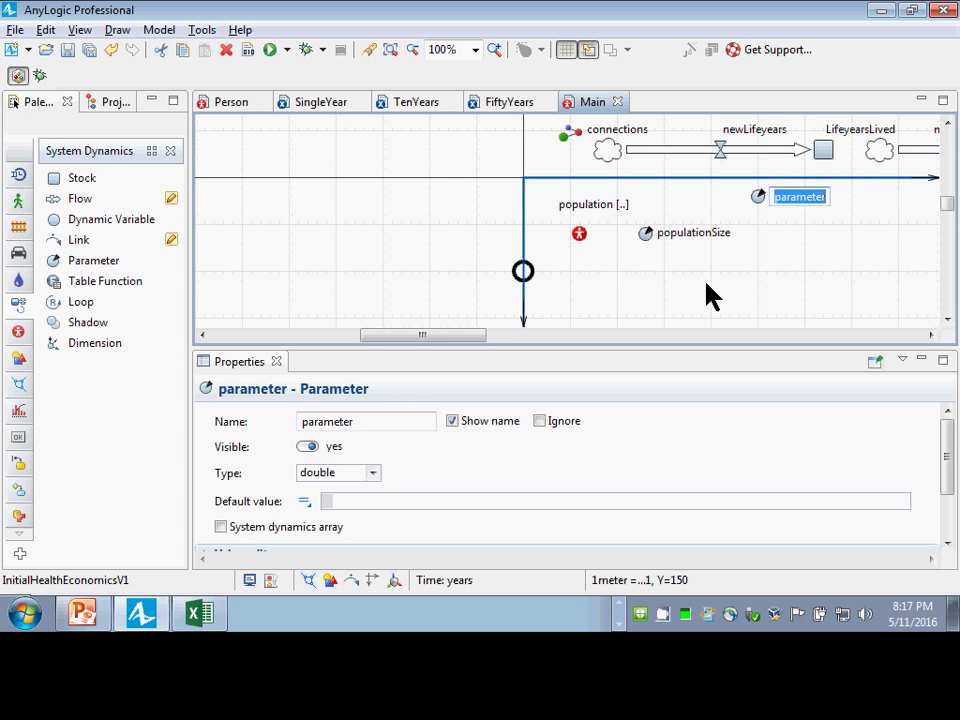
{"action": "type", "text": "interventi"}
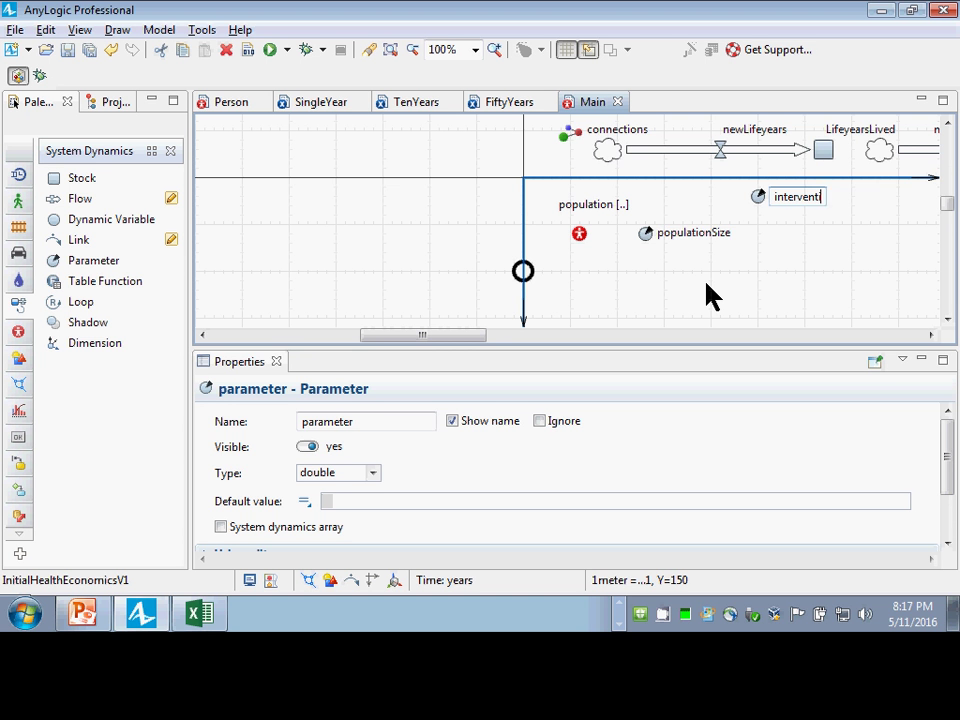
{"action": "type", "text": "onCoefficientFor"}
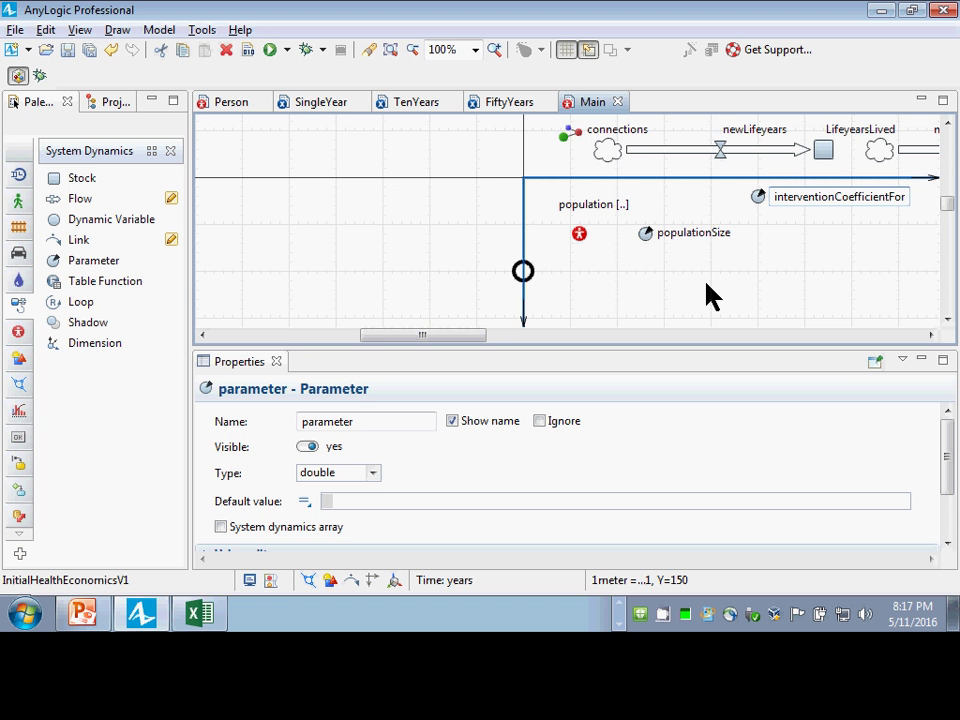
{"action": "type", "text": "Becom"}
{"action": "key", "text": "Return"}
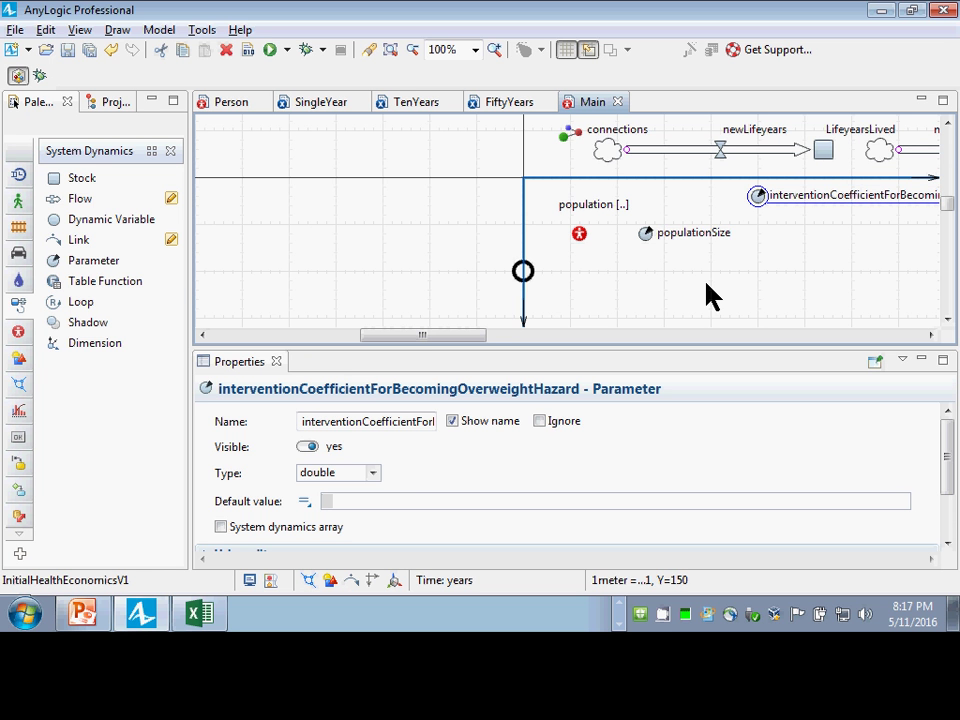
Duplicate the overweight hazard parameter directly below itself, name the copy interventionCoefficientForBecomingObesityHazard, and save the model
{"action": "left_click_drag", "start_coordinate": [454, 339], "coordinate": [514, 336]}
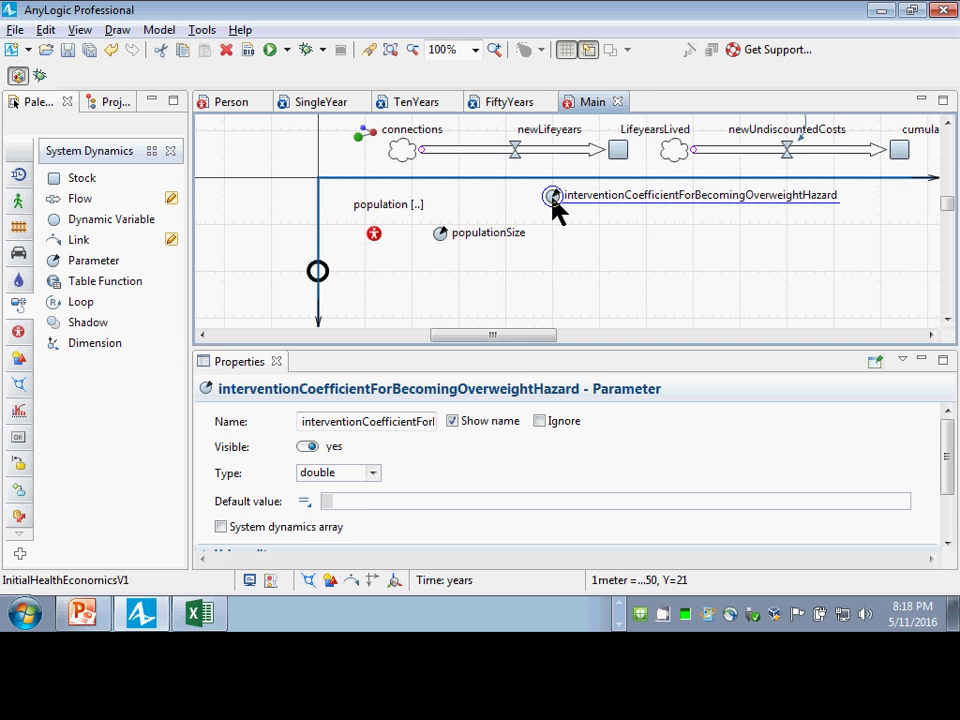
{"action": "left_click_drag", "start_coordinate": [561, 208], "coordinate": [553, 225]}
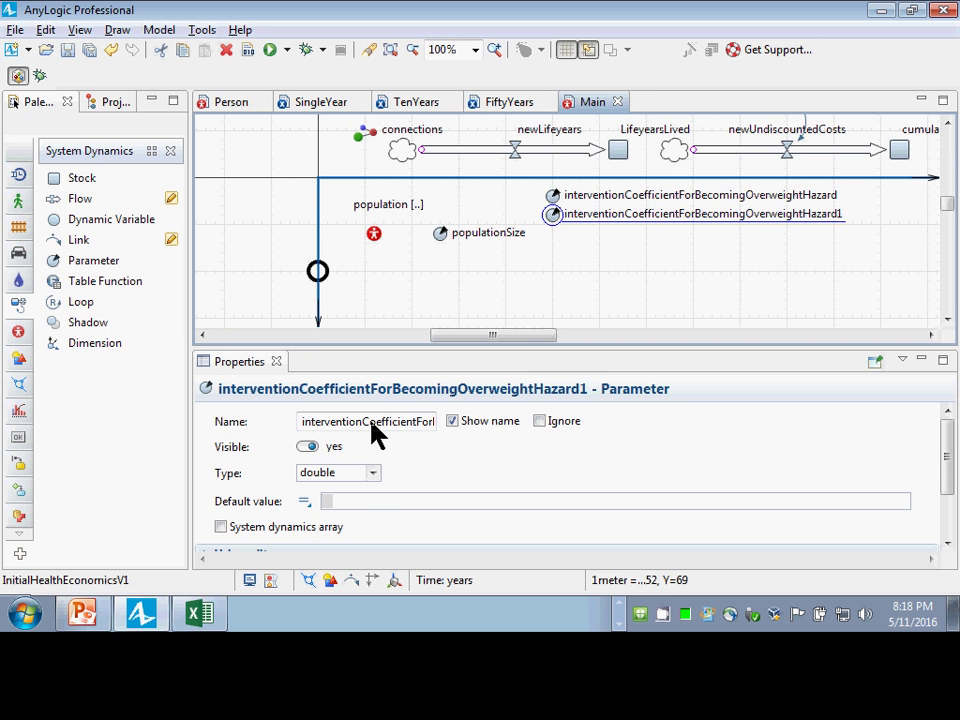
{"action": "left_click", "coordinate": [401, 489]}
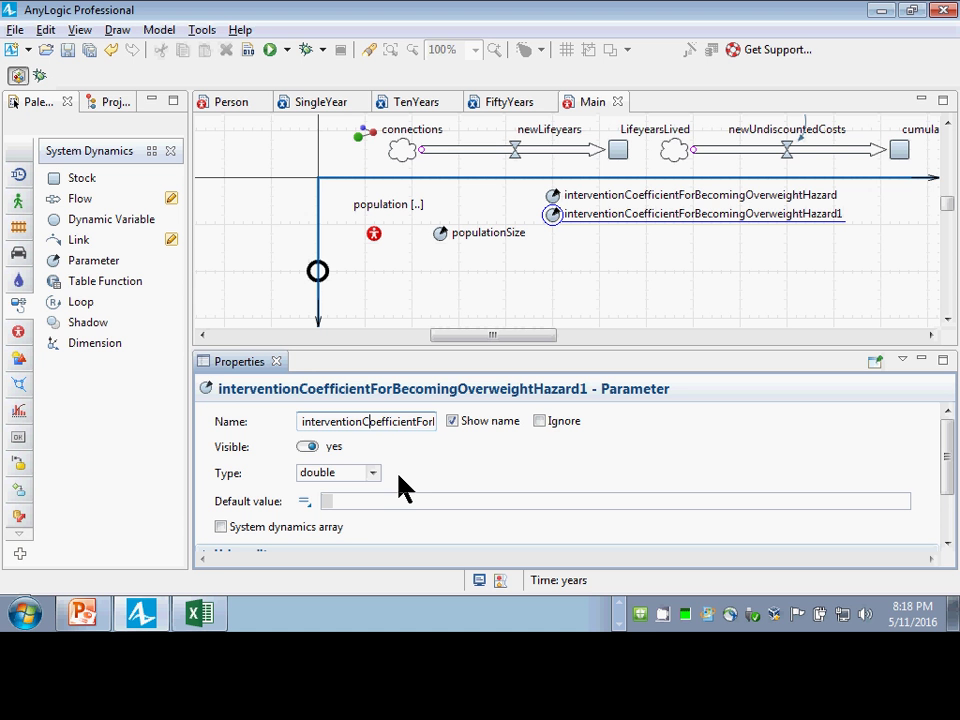
{"action": "key", "text": "End"}
{"action": "key", "text": "BackSpace"}
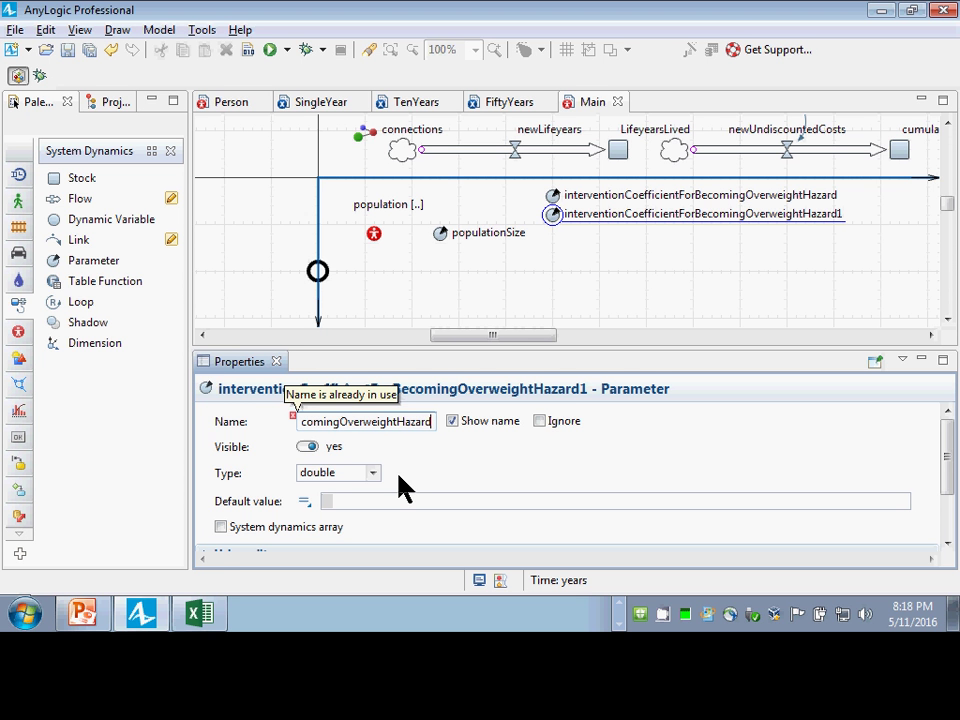
{"action": "key", "text": "Left"}
{"action": "key", "text": "Left"}
{"action": "key", "text": "Left"}
{"action": "key", "text": "Left"}
{"action": "key", "text": "Left"}
{"action": "key", "text": "Left"}
{"action": "key", "text": "Left"}
{"action": "key", "text": "shift+Left"}
{"action": "key", "text": "shift+Left"}
{"action": "key", "text": "shift+Left"}
{"action": "key", "text": "shift+Left"}
{"action": "key", "text": "shift+Left"}
{"action": "key", "text": "shift+Left"}
{"action": "key", "text": "shift+Left"}
{"action": "key", "text": "shift+Left"}
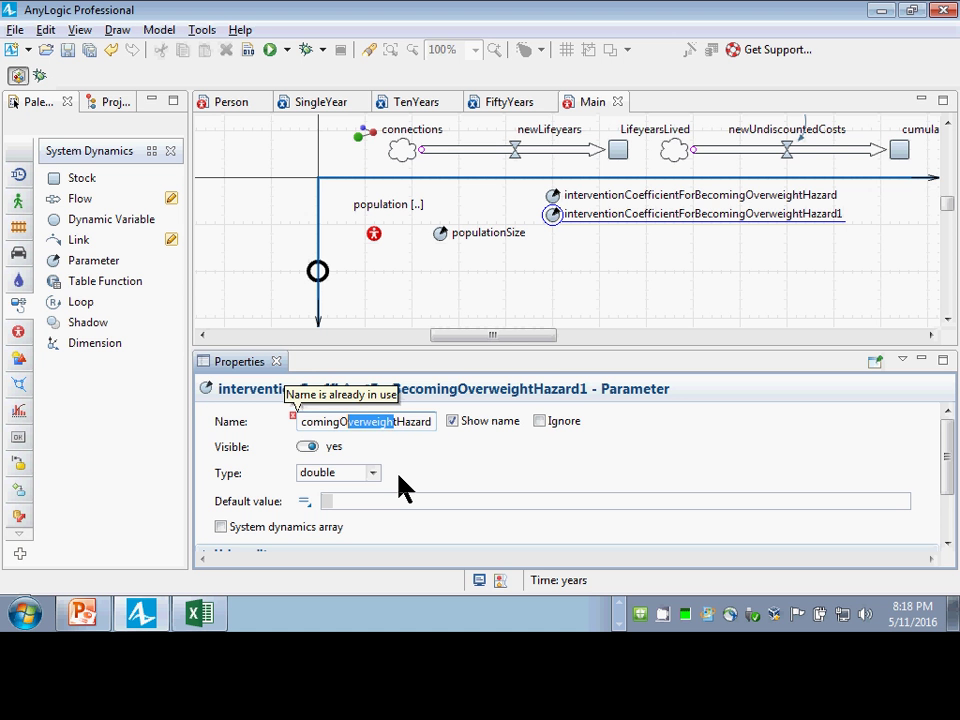
{"action": "key", "text": "BackSpace"}
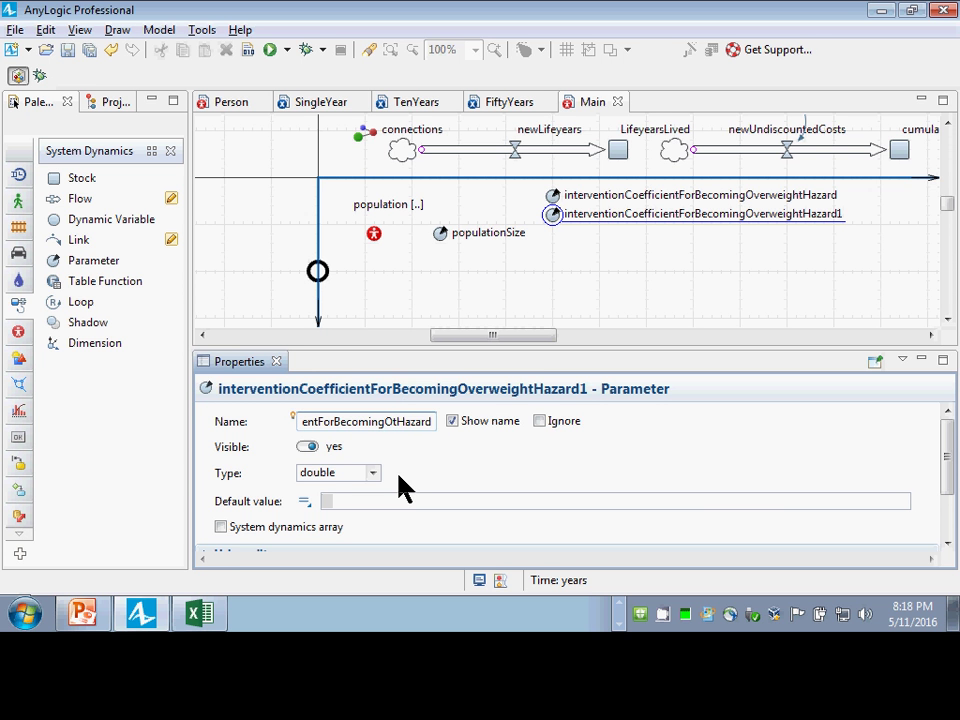
{"action": "type", "text": "besity"}
{"action": "key", "text": "ctrl+s"}
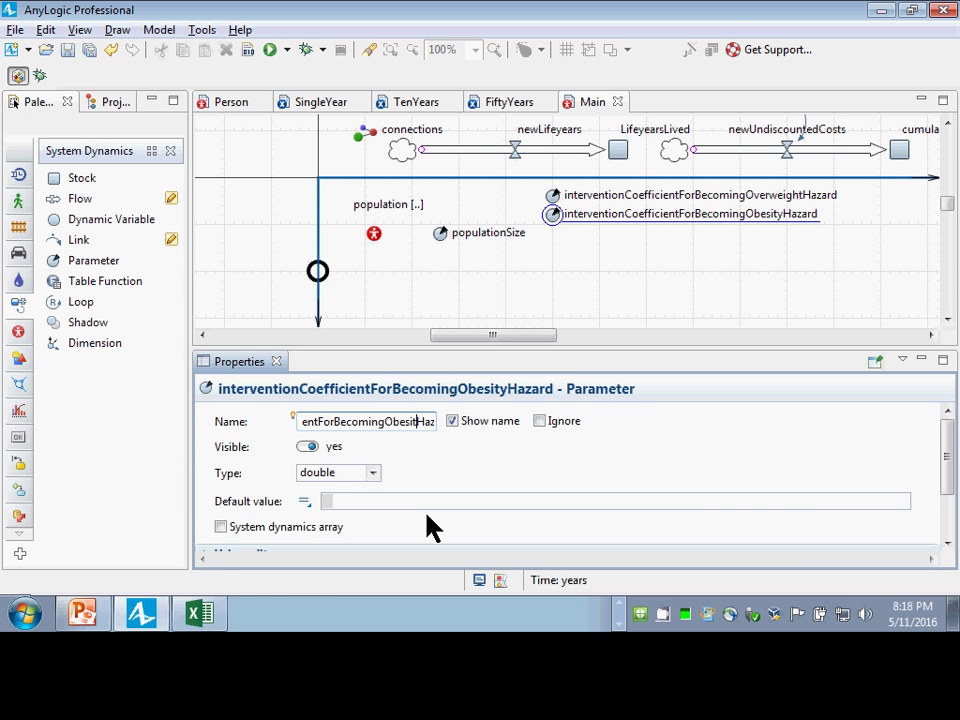
Rename the obesity hazard parameter as interventionCoefficientForBecomingObeseHazard and save the model
{"action": "key", "text": "BackSpace"}
{"action": "key", "text": "BackSpace"}
{"action": "key", "text": "BackSpace"}
{"action": "type", "text": "e"}
{"action": "key", "text": "ctrl+s"}
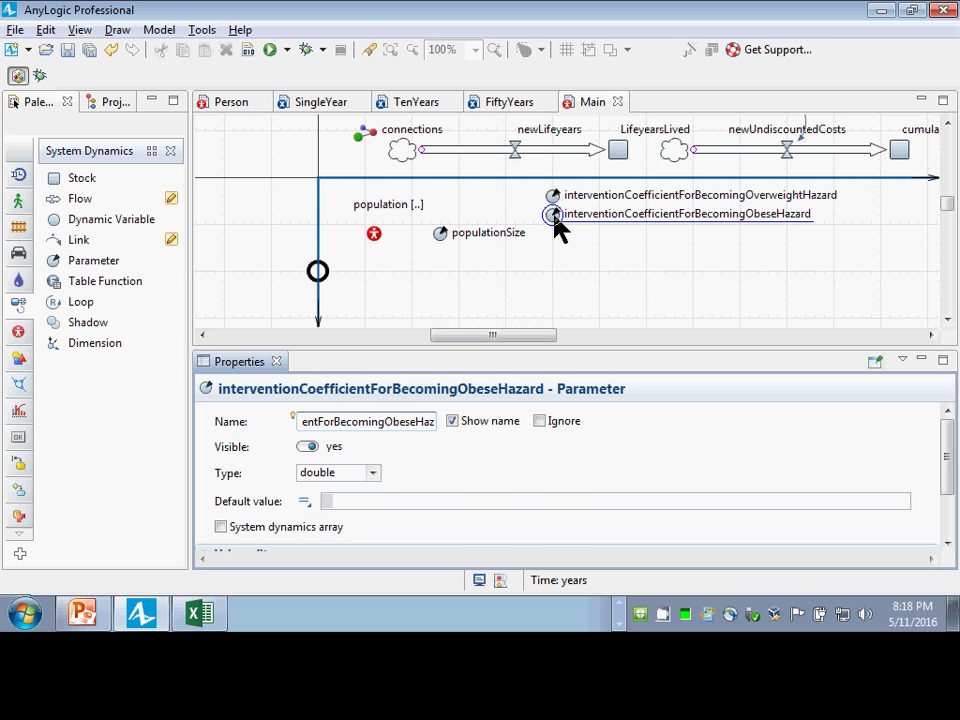
Duplicate the obese hazard parameter directly below itself, name the copy interventionCoefficientForBecomingDiabeticHazard, and save the model
{"action": "left_click_drag", "start_coordinate": [556, 220], "coordinate": [558, 245]}
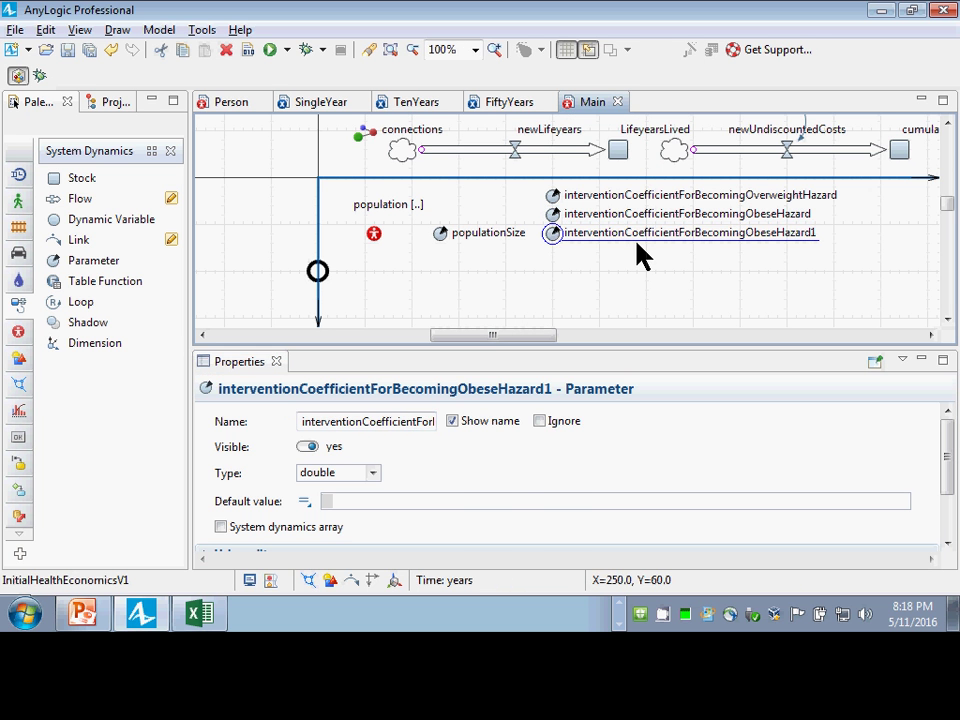
{"action": "left_click", "coordinate": [418, 422]}
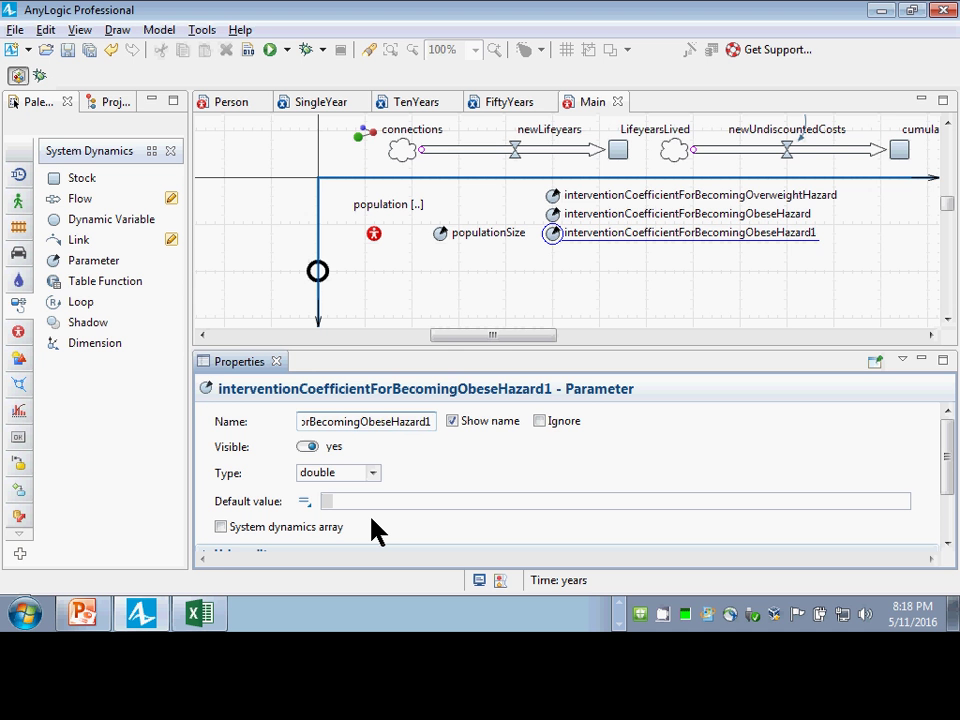
{"action": "key", "text": "shift+Left"}
{"action": "key", "text": "shift+Left"}
{"action": "key", "text": "shift+Left"}
{"action": "key", "text": "shift+Left"}
{"action": "key", "text": "shift+Left"}
{"action": "key", "text": "shift+Left"}
{"action": "key", "text": "shift+Left"}
{"action": "key", "text": "shift+Left"}
{"action": "key", "text": "shift+Left"}
{"action": "key", "text": "shift+Left"}
{"action": "key", "text": "shift+Left"}
{"action": "key", "text": "shift+Left"}
{"action": "type", "text": "Duab"}
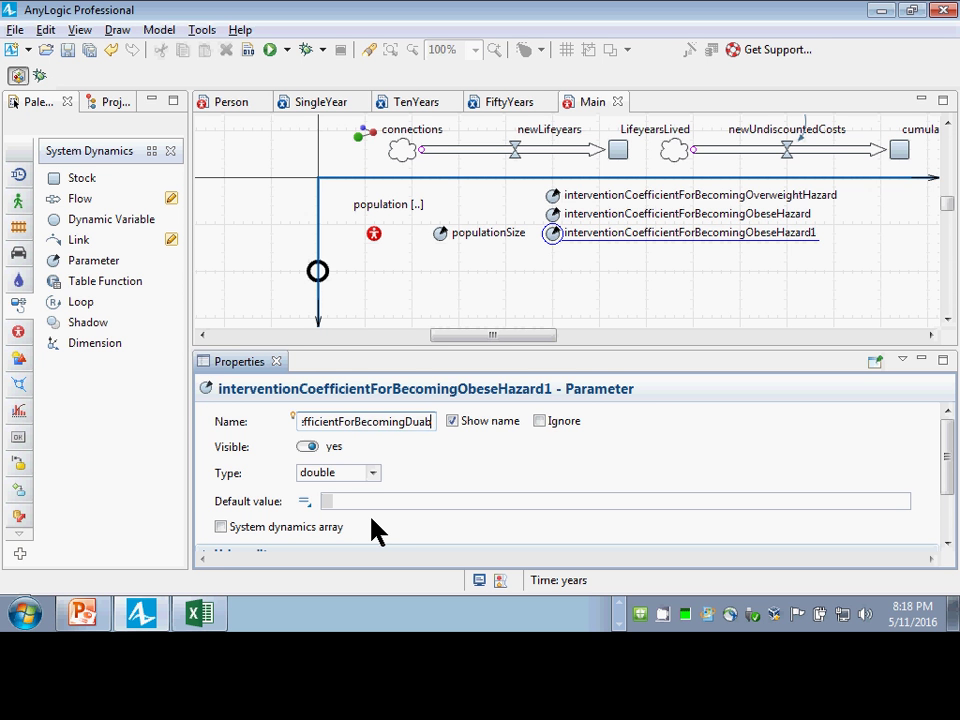
{"action": "key", "text": "BackSpace"}
{"action": "key", "text": "BackSpace"}
{"action": "key", "text": "BackSpace"}
{"action": "type", "text": "iabeticHa"}
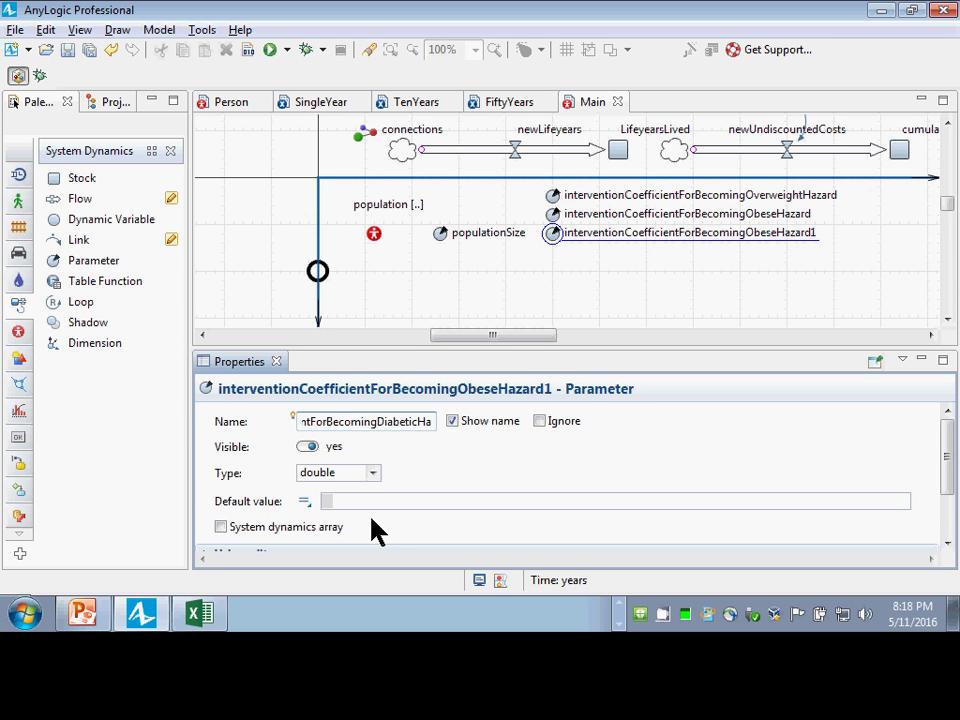
{"action": "type", "text": "zard"}
{"action": "key", "text": "Return"}
{"action": "key", "text": "ctrl+s"}
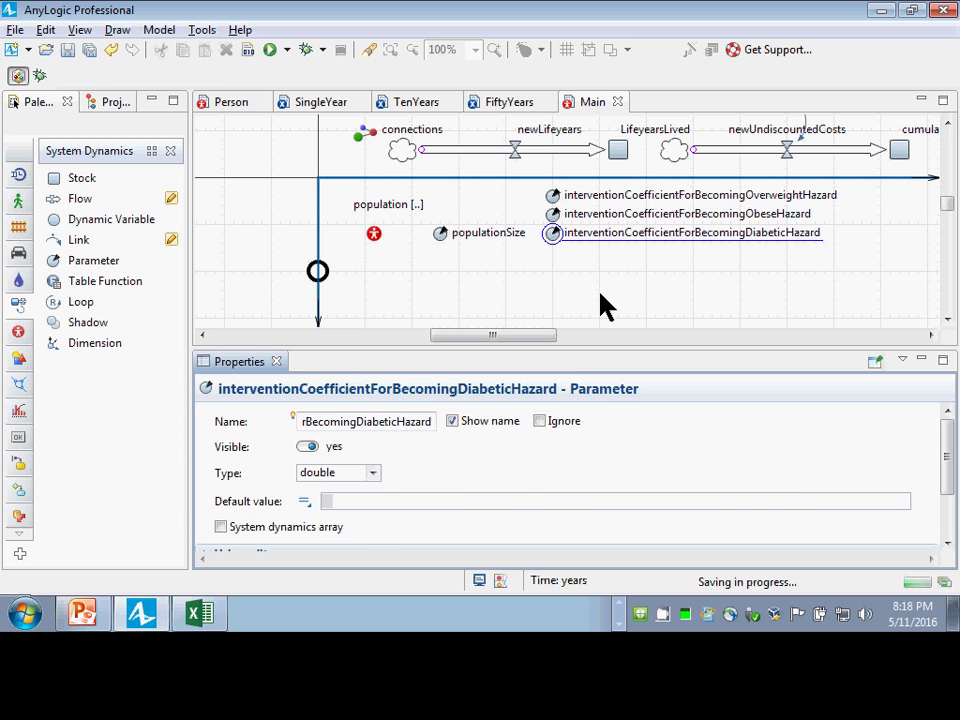
{"action": "left_click_drag", "start_coordinate": [553, 238], "coordinate": [552, 280]}
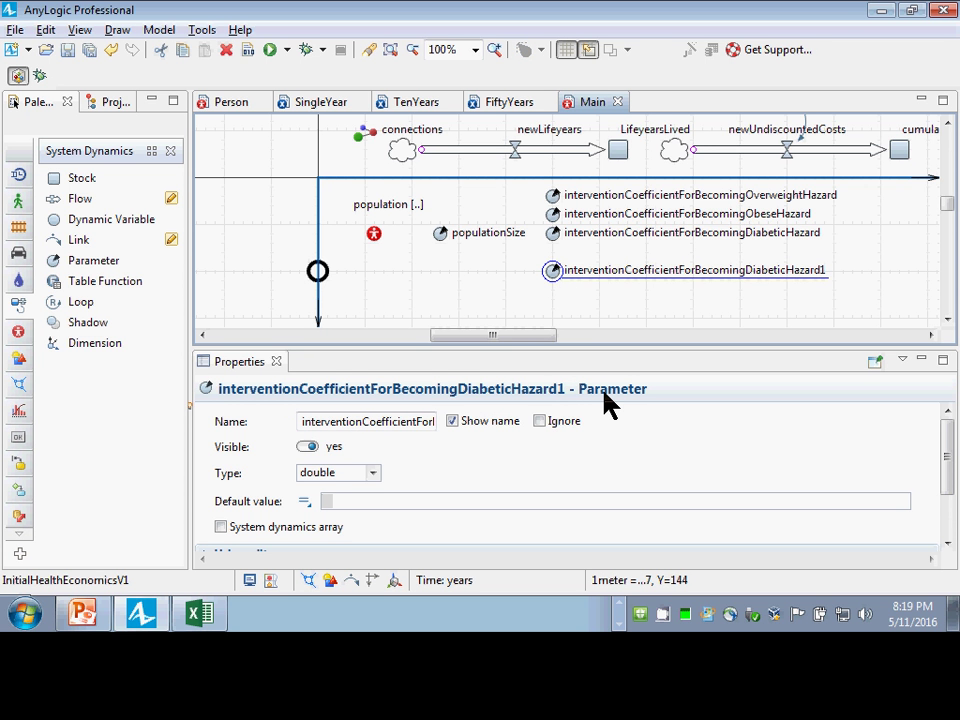
{"action": "key", "text": "Delete"}
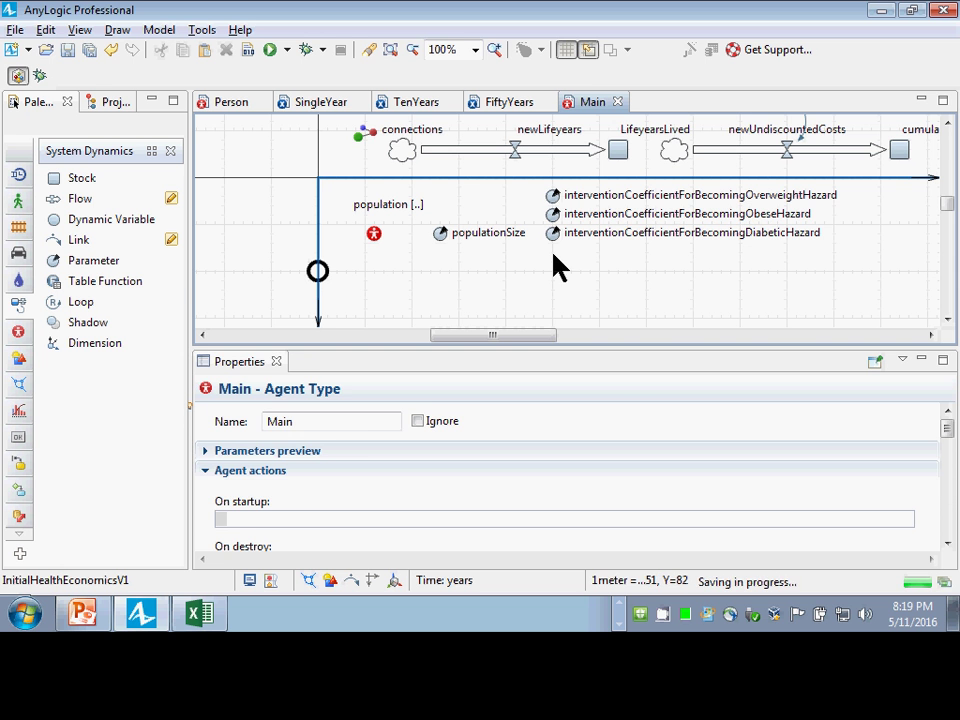
Set the default values of the overweight and obese hazard coefficient parameters to 0.9
{"action": "left_click", "coordinate": [555, 197]}
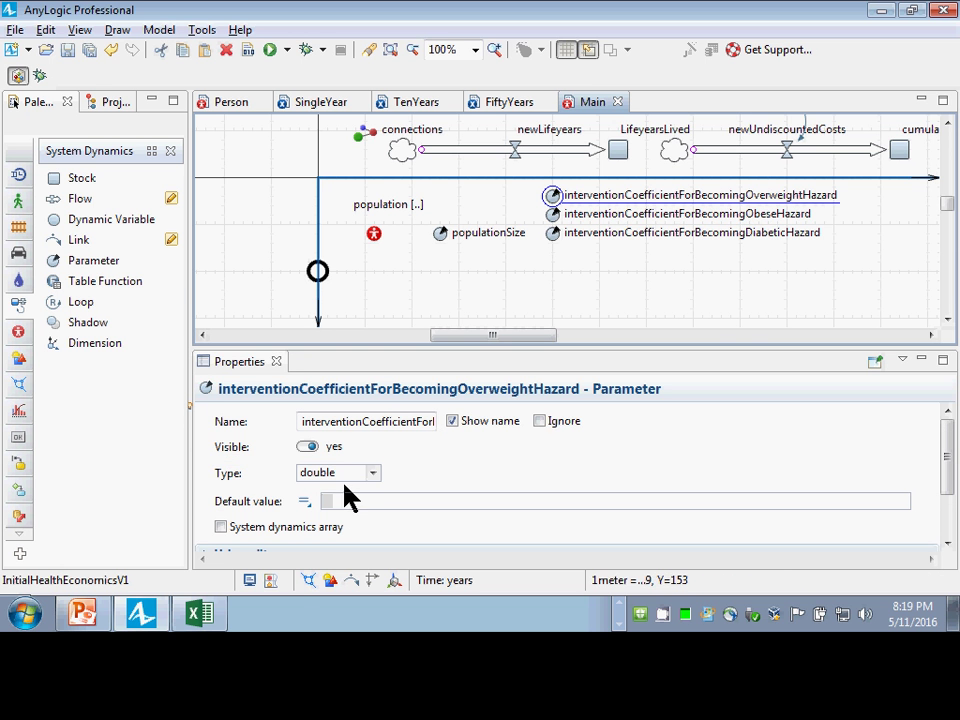
{"action": "type", "text": "0.9"}
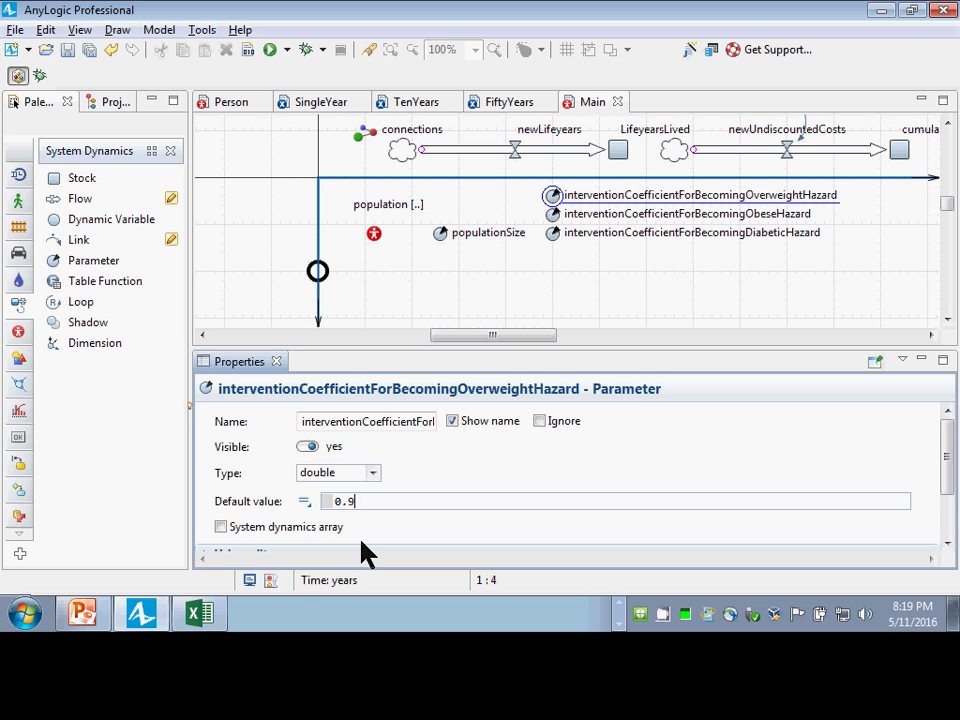
{"action": "left_click", "coordinate": [553, 234]}
{"action": "left_click", "coordinate": [553, 215]}
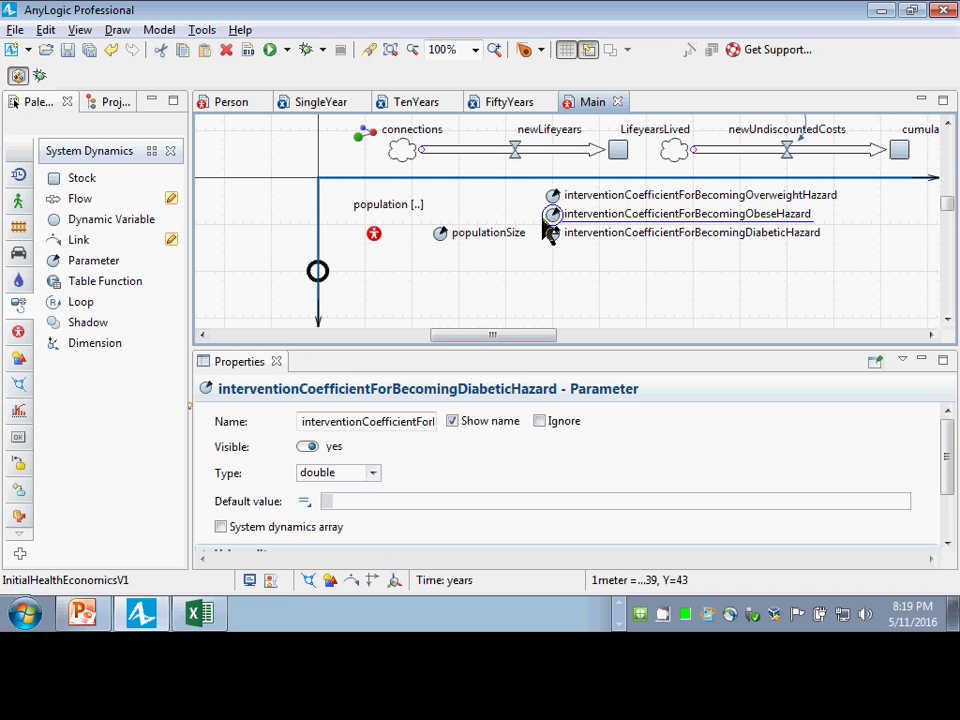
{"action": "left_click", "coordinate": [443, 500]}
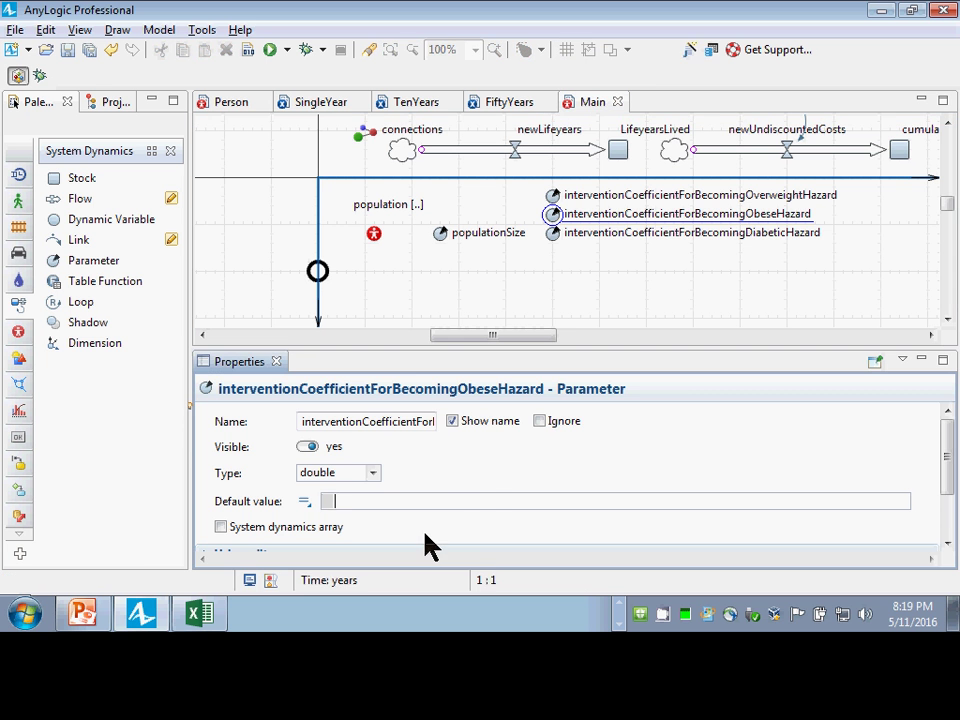
{"action": "type", "text": "0.9"}
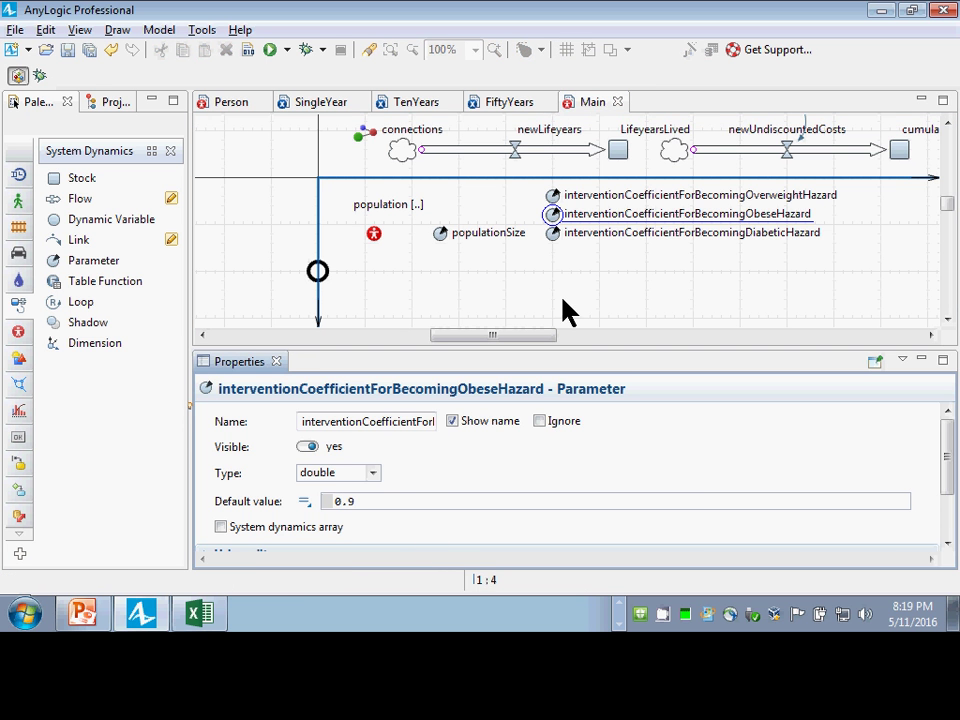
Set the default values of the diabetic and obese hazard coefficient parameters to 1.0
{"action": "left_click", "coordinate": [555, 233]}
{"action": "left_click", "coordinate": [428, 505]}
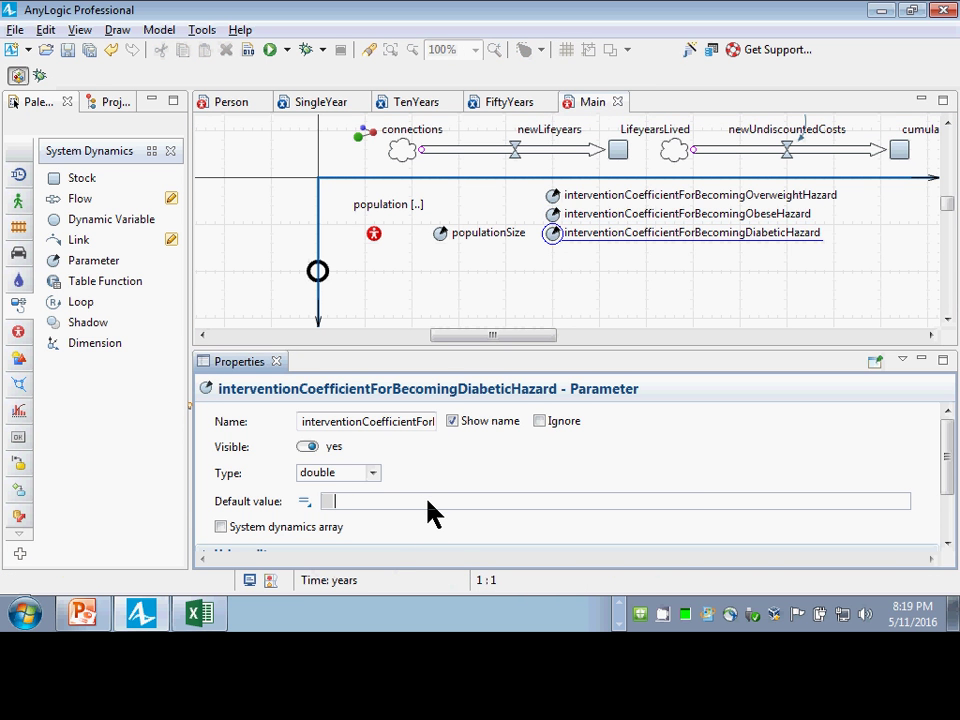
{"action": "type", "text": "0"}
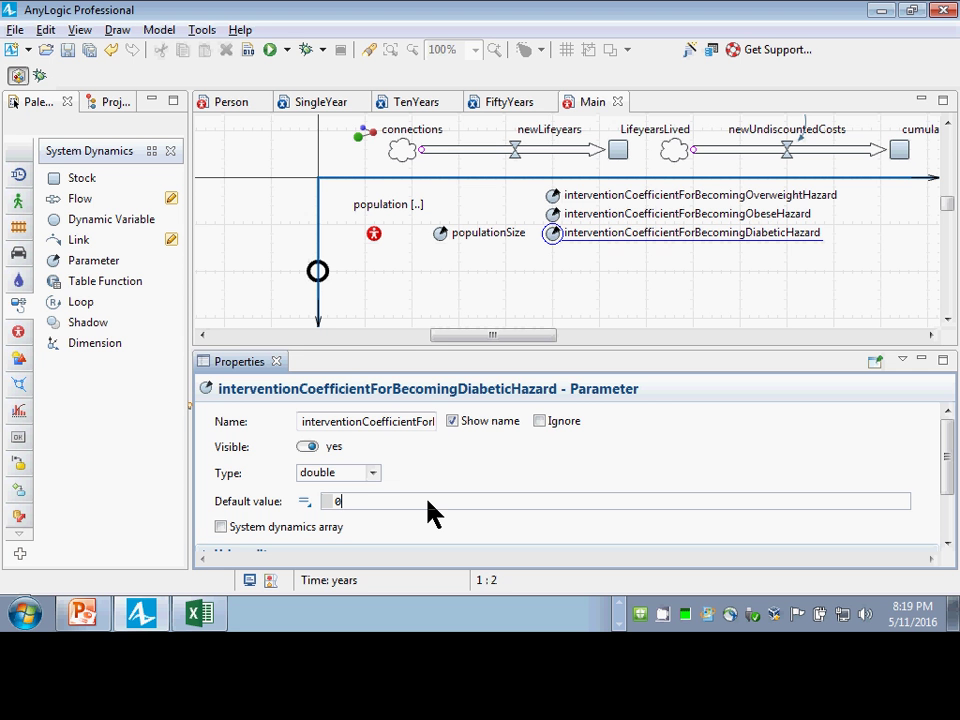
{"action": "key", "text": "BackSpace"}
{"action": "type", "text": "1.0"}
{"action": "left_click", "coordinate": [553, 214]}
{"action": "left_click_drag", "start_coordinate": [386, 496], "coordinate": [231, 502]}
{"action": "type", "text": "2"}
{"action": "key", "text": "BackSpace"}
{"action": "type", "text": "1."}
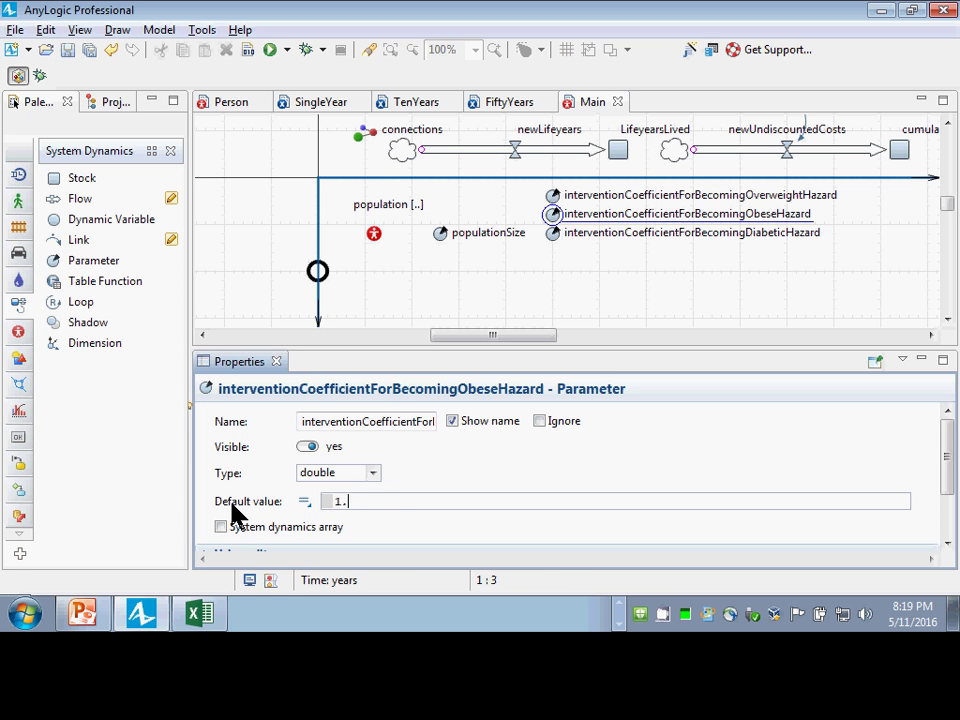
{"action": "type", "text": "0"}
Set the overweight hazard coefficient's default value to 1.0, recheck the other two coefficients, and save the model
{"action": "left_click", "coordinate": [553, 195]}
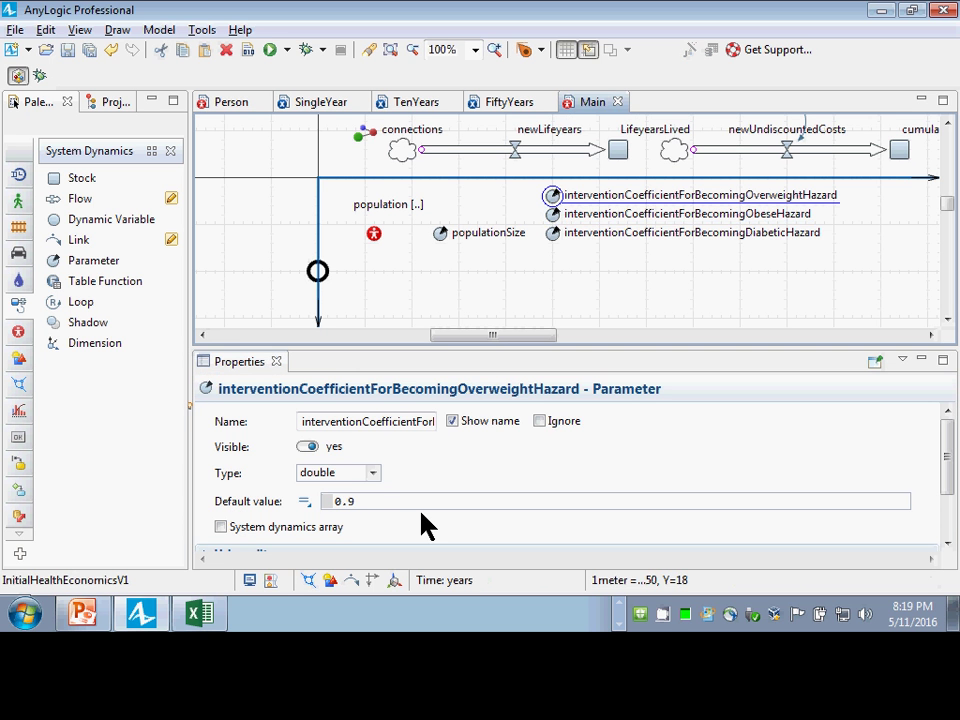
{"action": "left_click_drag", "start_coordinate": [401, 504], "coordinate": [122, 508]}
{"action": "type", "text": "2."}
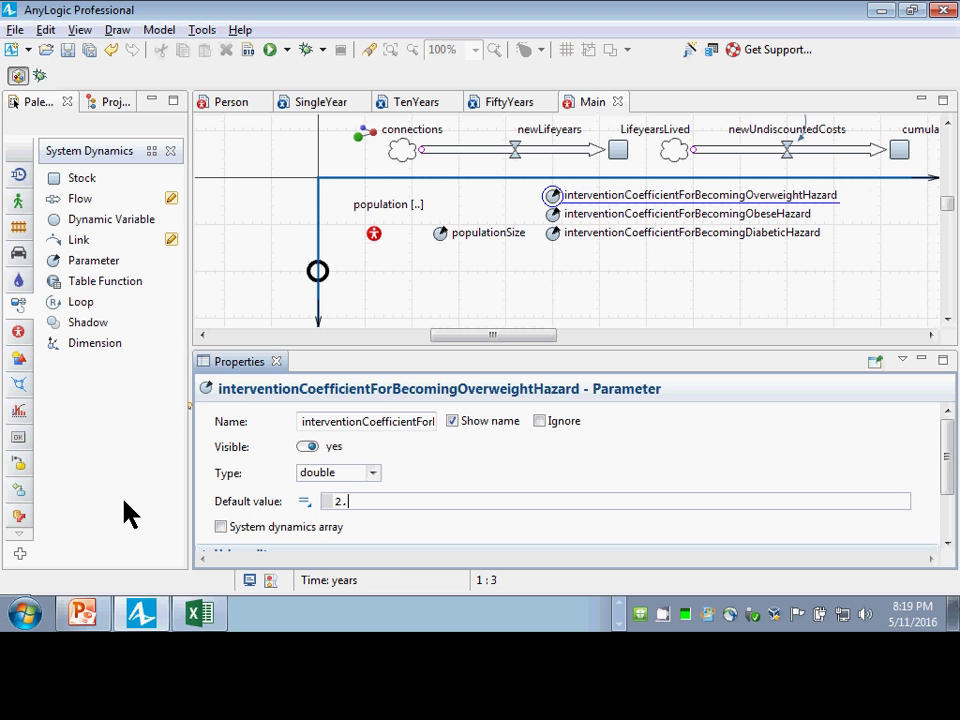
{"action": "key", "text": "BackSpace"}
{"action": "key", "text": "BackSpace"}
{"action": "type", "text": "1.0"}
{"action": "key", "text": "ctrl+s"}
{"action": "key", "text": "ctrl+s"}
{"action": "left_click", "coordinate": [556, 234]}
{"action": "left_click", "coordinate": [554, 214]}
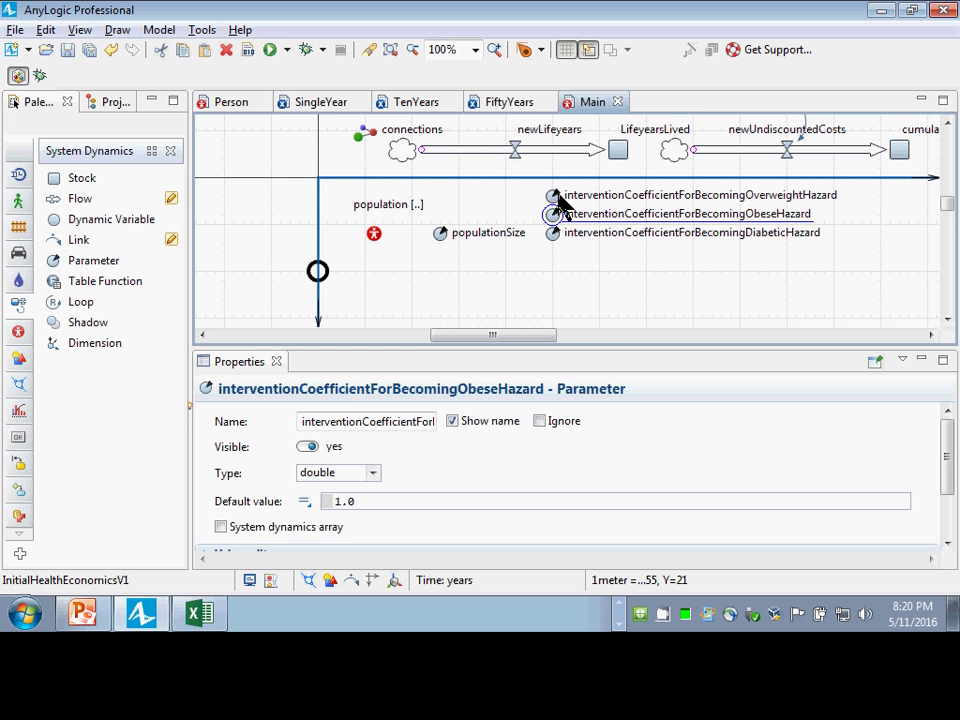
{"action": "key", "text": "ctrl+s"}
In Person, change the becomingOverweight transition's rate to main.interventionCoefficientForBecomingOverweightHazard * 1.0/40.0
{"action": "left_click", "coordinate": [225, 102]}
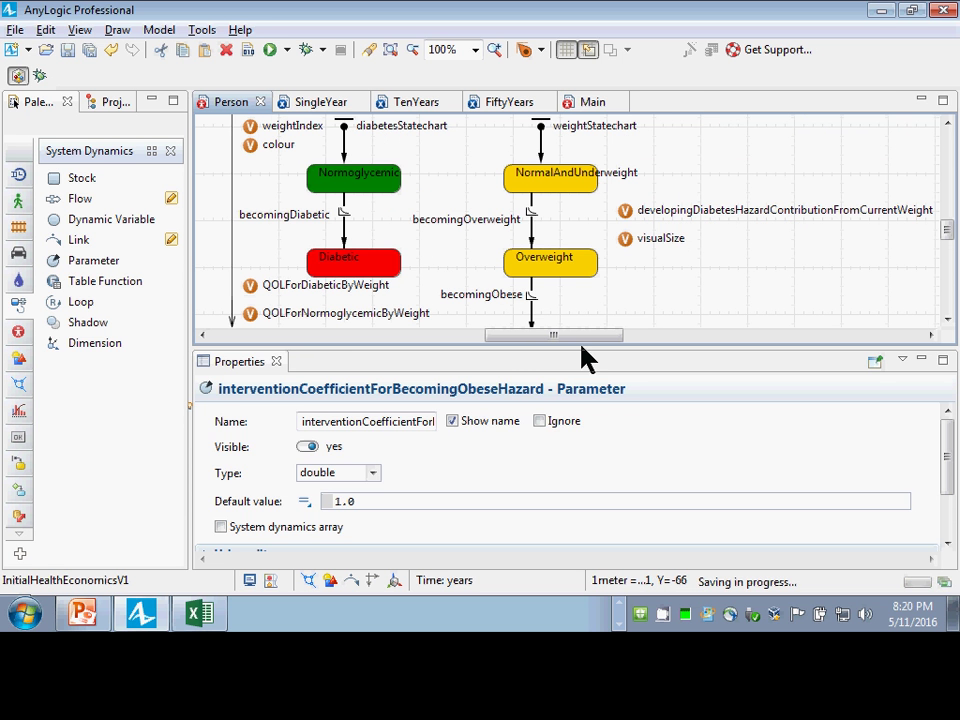
{"action": "left_click", "coordinate": [533, 228]}
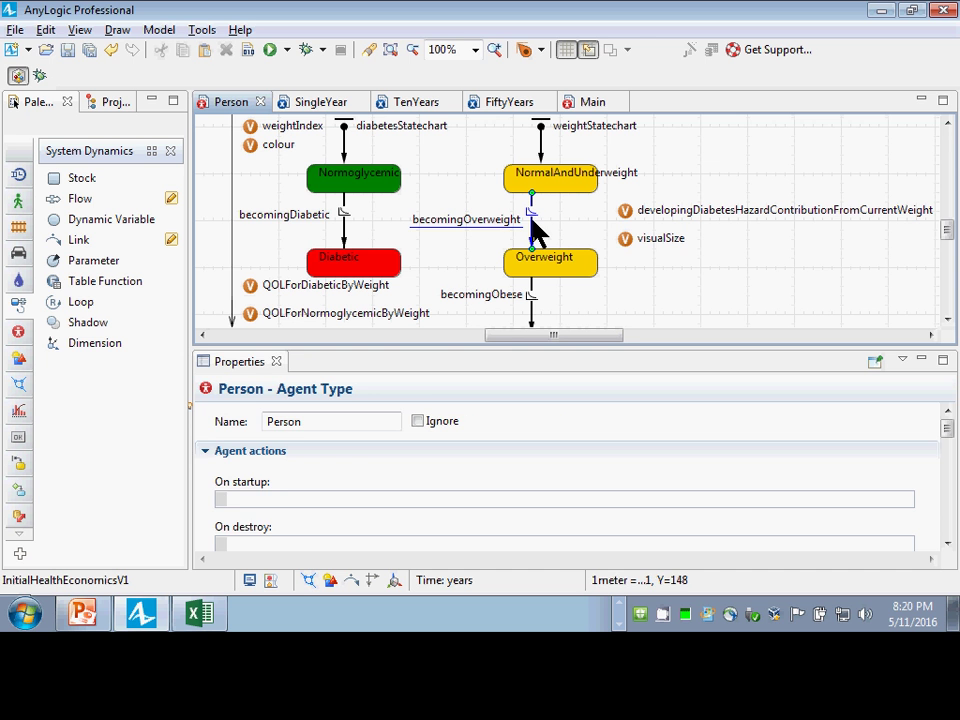
{"action": "left_click", "coordinate": [470, 483]}
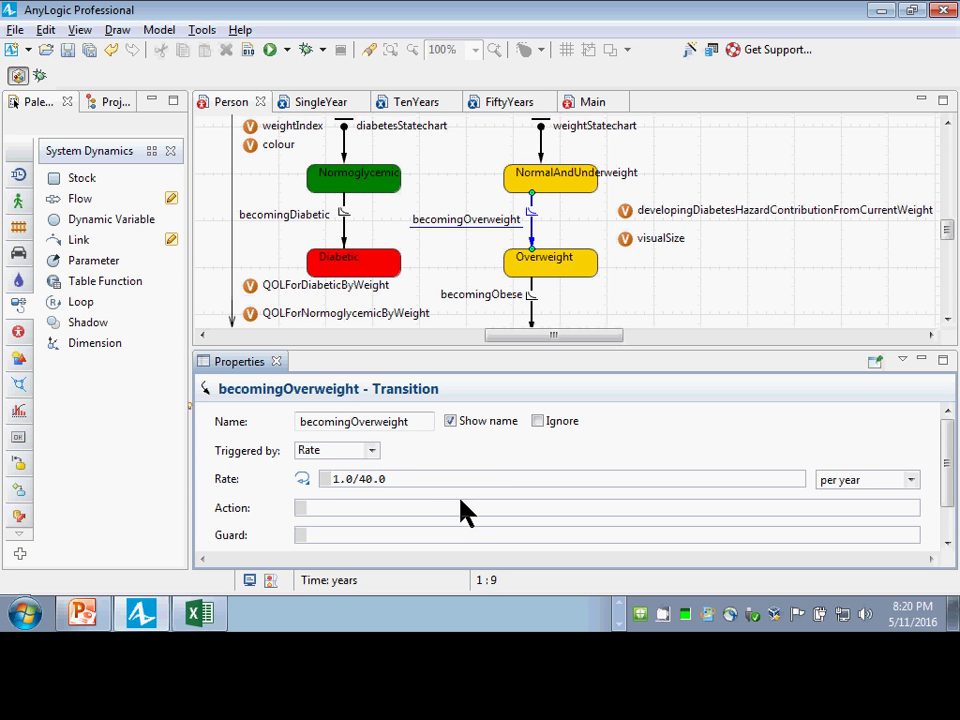
{"action": "key", "text": "Left"}
{"action": "key", "text": "Left"}
{"action": "key", "text": "Left"}
{"action": "key", "text": "Left"}
{"action": "key", "text": "Left"}
{"action": "key", "text": "Left"}
{"action": "key", "text": "Left"}
{"action": "key", "text": "Left"}
{"action": "type", "text": "main.in"}
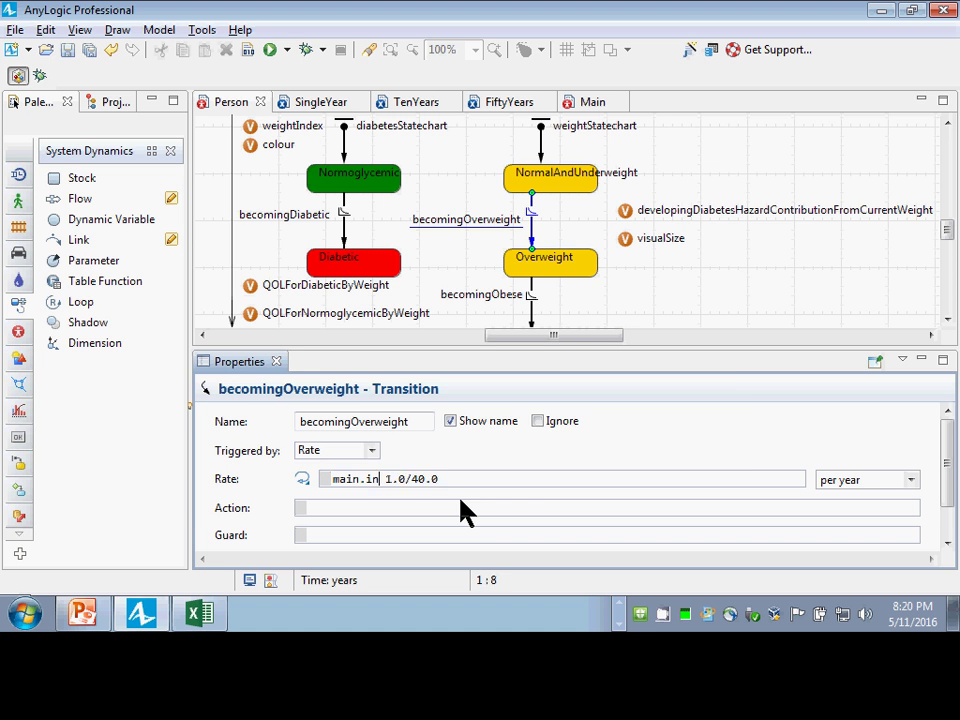
{"action": "type", "text": "erv"}
{"action": "key", "text": "BackSpace"}
{"action": "key", "text": "BackSpace"}
{"action": "key", "text": "BackSpace"}
{"action": "type", "text": "terven"}
{"action": "key", "text": "ctrl+space"}
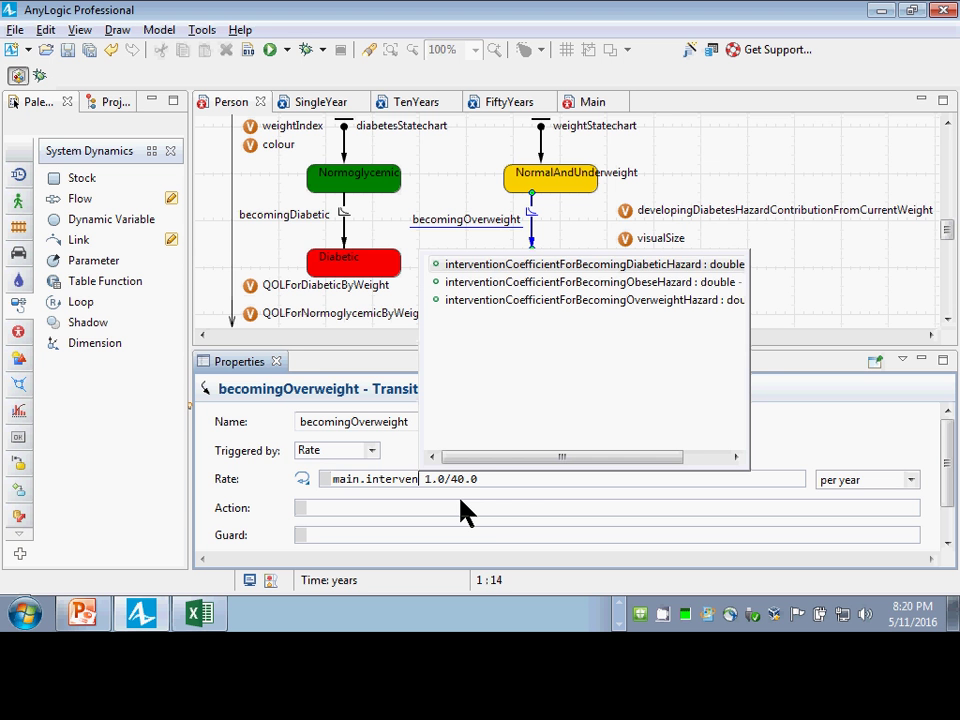
{"action": "key", "text": "Down"}
{"action": "key", "text": "Down"}
{"action": "key", "text": "Return"}
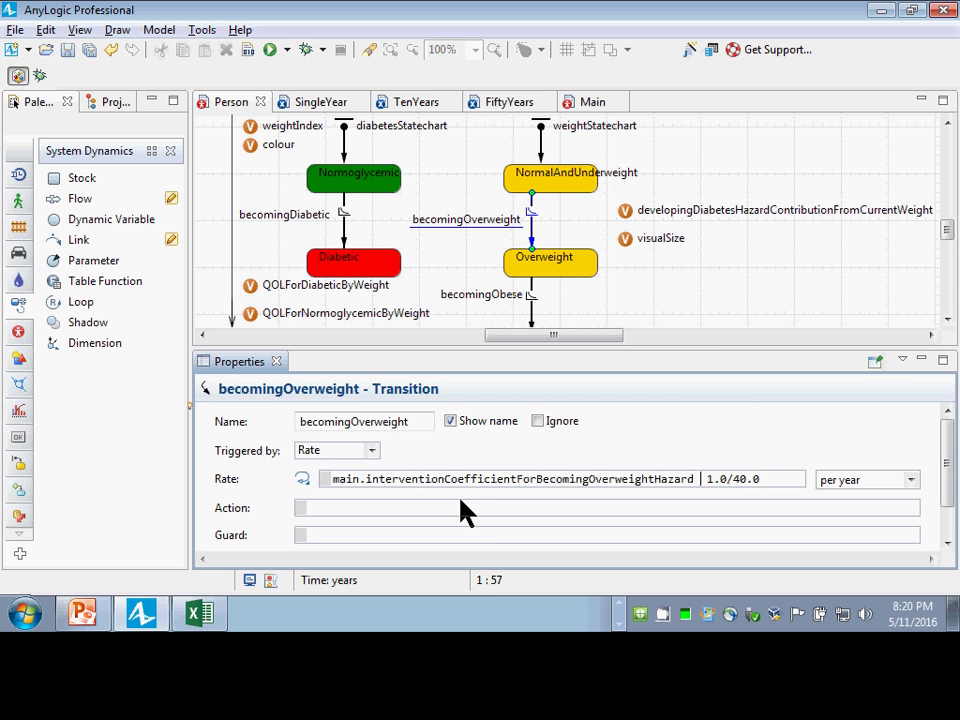
{"action": "type", "text": "*"}
Examine the main prefix and the full intervention coefficient reference in the becomingOverweight rate expression
{"action": "key", "text": "ctrl+Left"}
{"action": "key", "text": "ctrl+Left"}
{"action": "key", "text": "ctrl+shift+Left"}
{"action": "key", "text": "ctrl+shift+Left"}
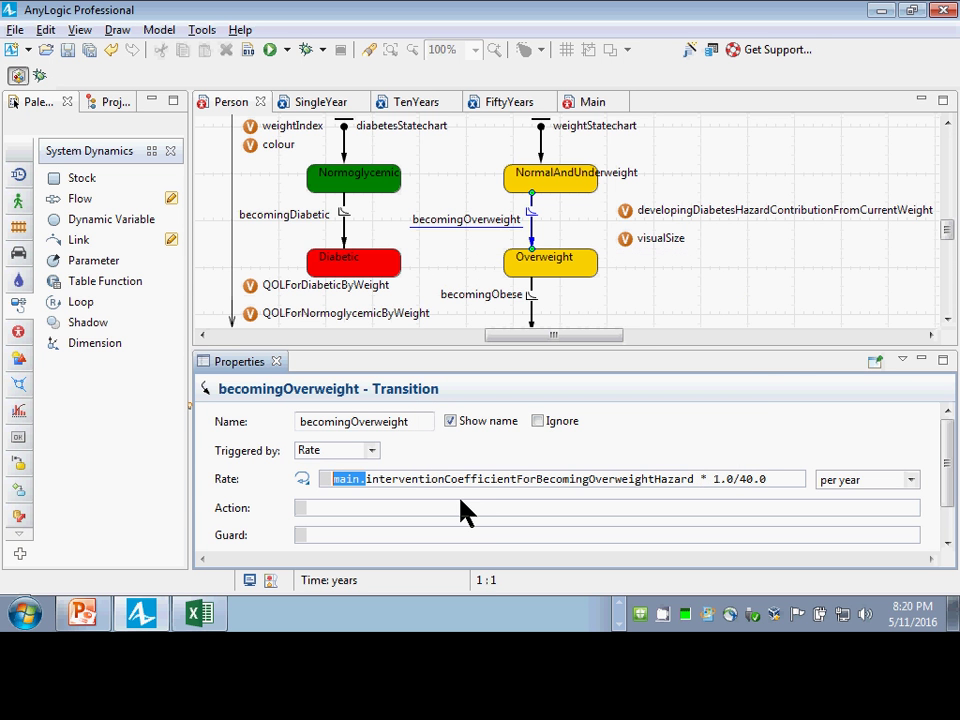
{"action": "key", "text": "Left"}
{"action": "key", "text": "ctrl+shift+Right"}
{"action": "key", "text": "ctrl+shift+Right"}
{"action": "key", "text": "ctrl+shift+Right"}
{"action": "key", "text": "ctrl+shift+Left"}
{"action": "key", "text": "ctrl+shift+Left"}
{"action": "key", "text": "ctrl+shift+Right"}
{"action": "key", "text": "shift+Left"}
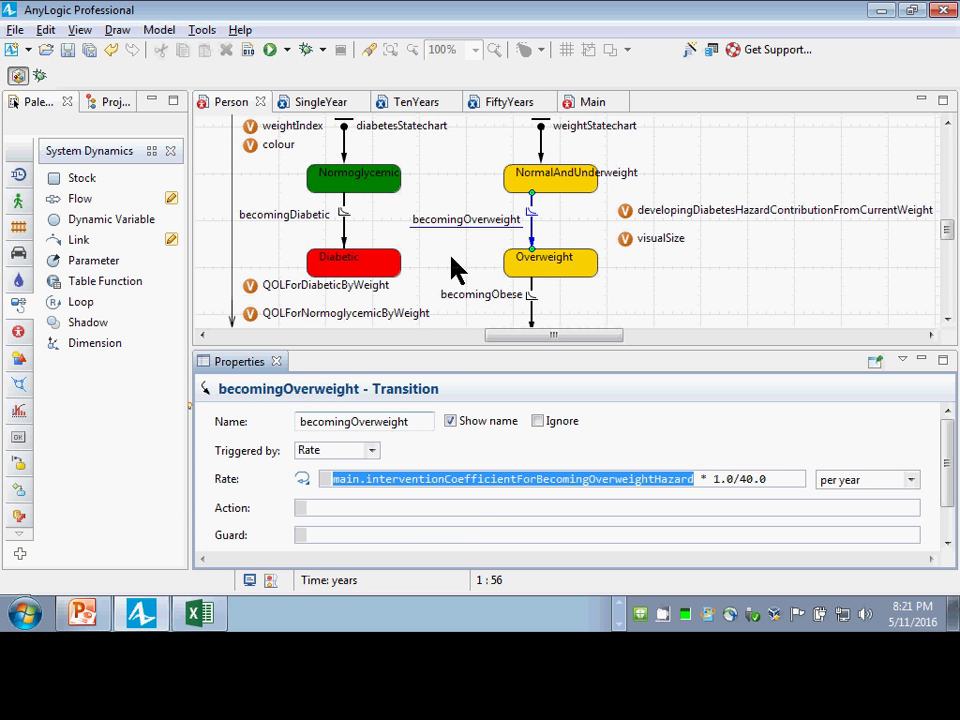
Change the becomingObese transition's rate to main.interventionCoefficientForBecomingObeseHazard * 0.2
{"action": "left_click", "coordinate": [531, 307]}
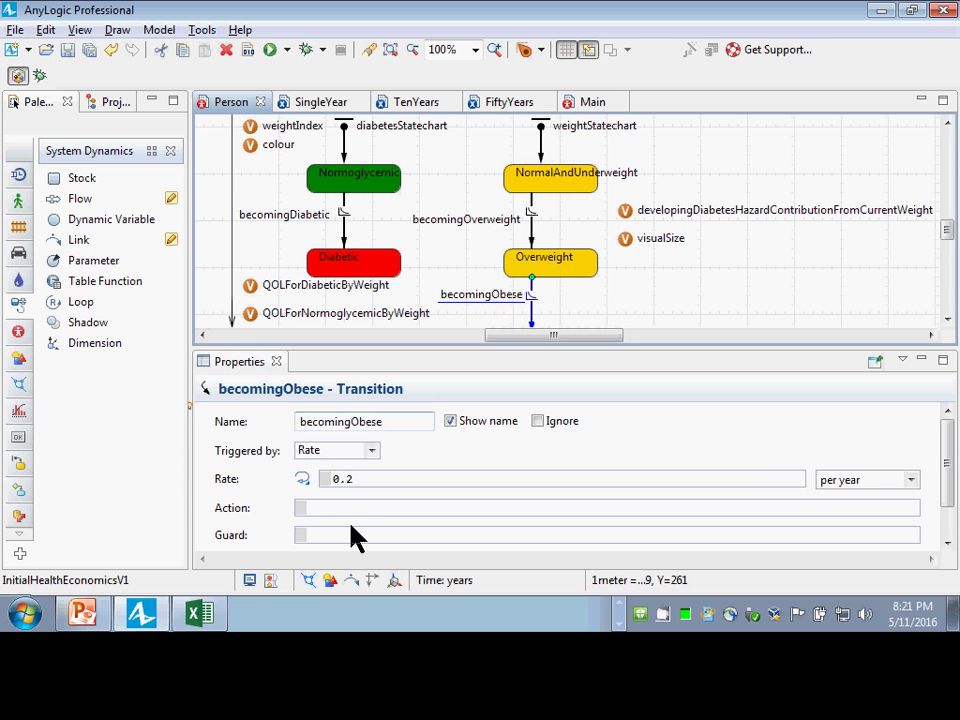
{"action": "left_click", "coordinate": [372, 482]}
{"action": "key", "text": "Left"}
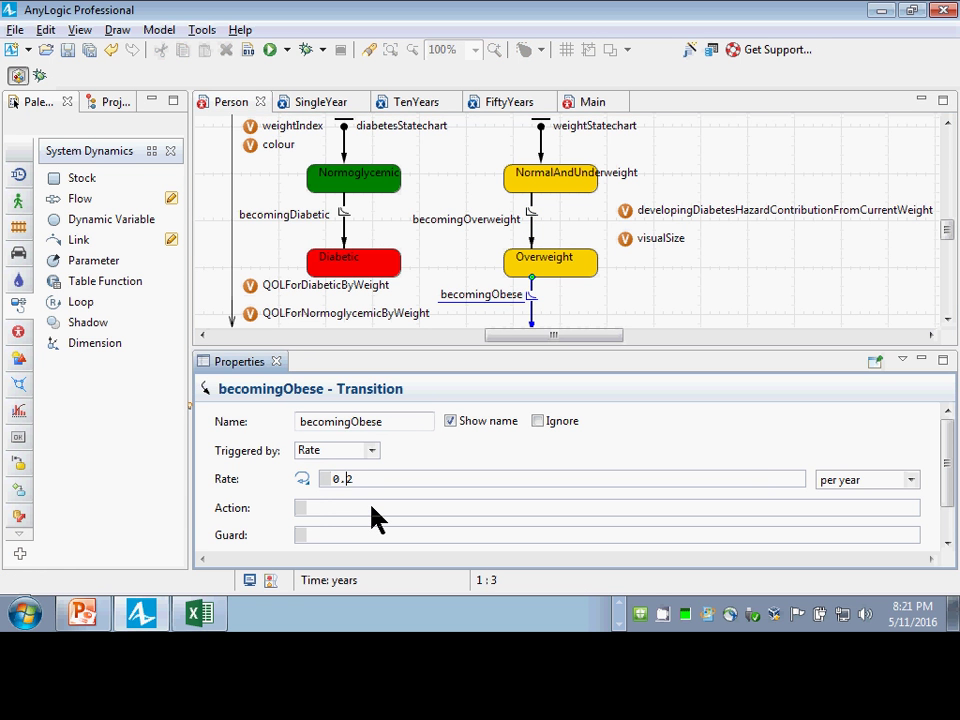
{"action": "key", "text": "Left"}
{"action": "key", "text": "Left"}
{"action": "type", "text": "main.interventionC"}
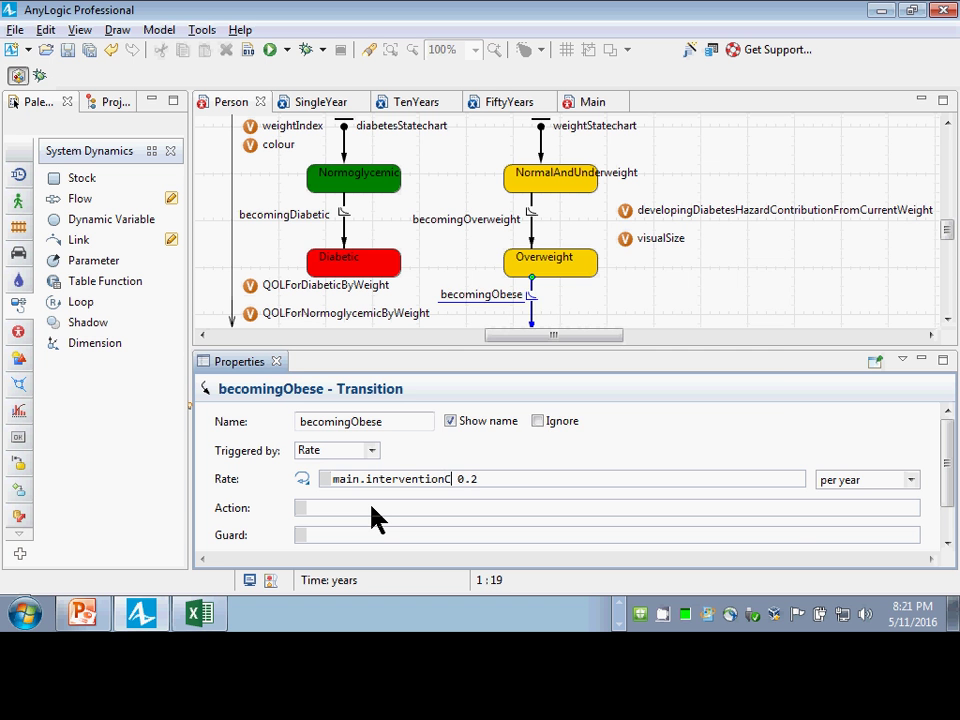
{"action": "key", "text": "ctrl+space"}
{"action": "key", "text": "Down"}
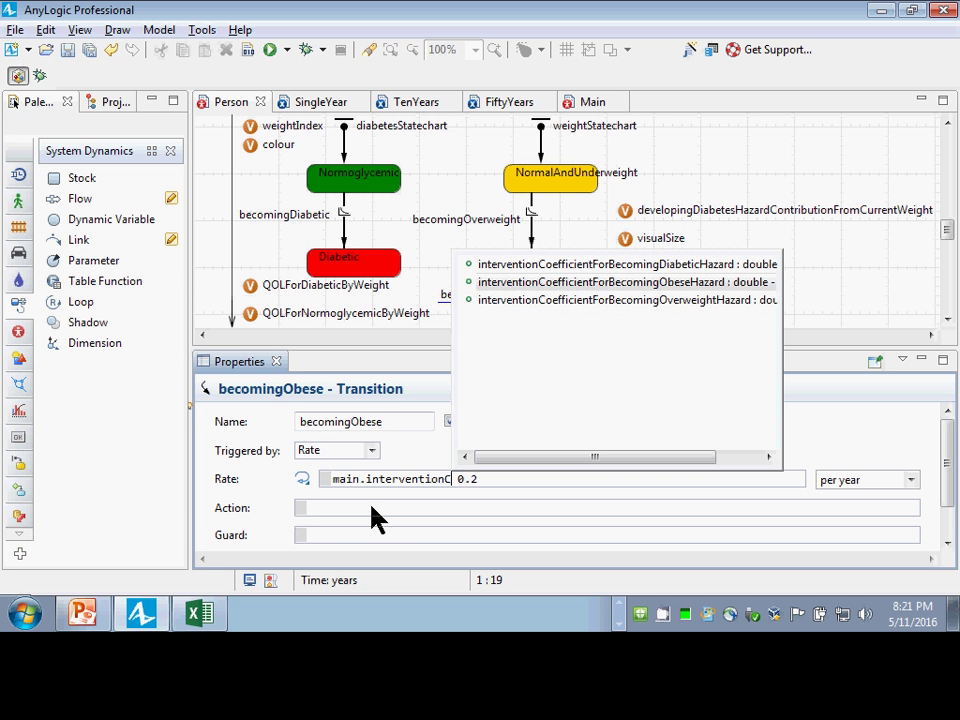
{"action": "key", "text": "Return"}
{"action": "type", "text": "*"}
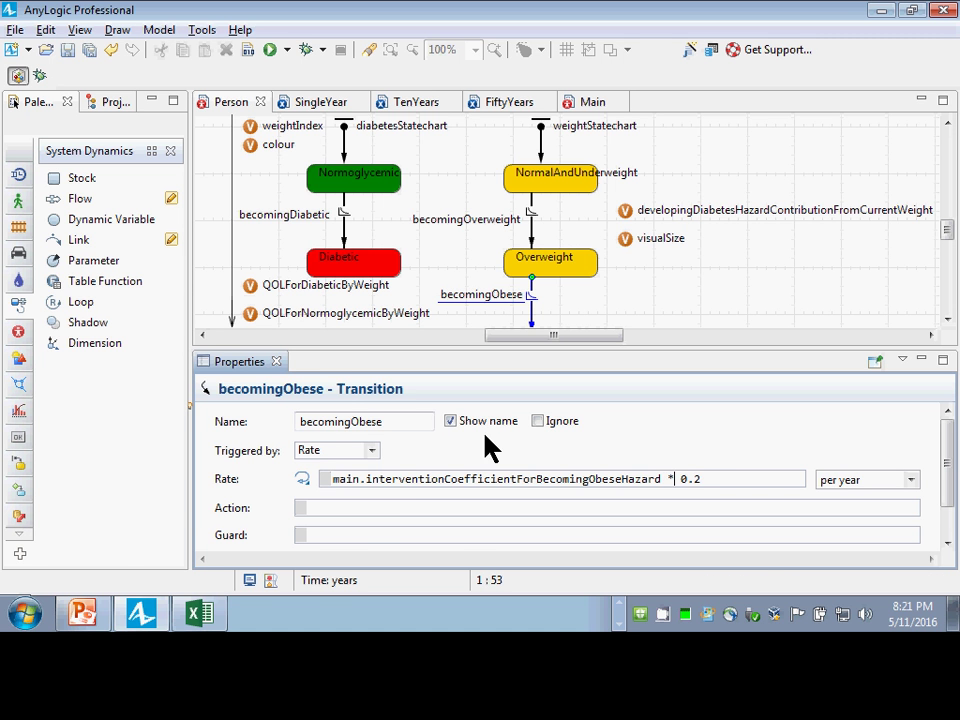
Change the becomingDiabetic transition's rate to main.interventionCoefficientForBecomingDiabeticHazard * this.developingDiabetesHazardContributionFromCurrentWeight and save the model
{"action": "left_click", "coordinate": [344, 228]}
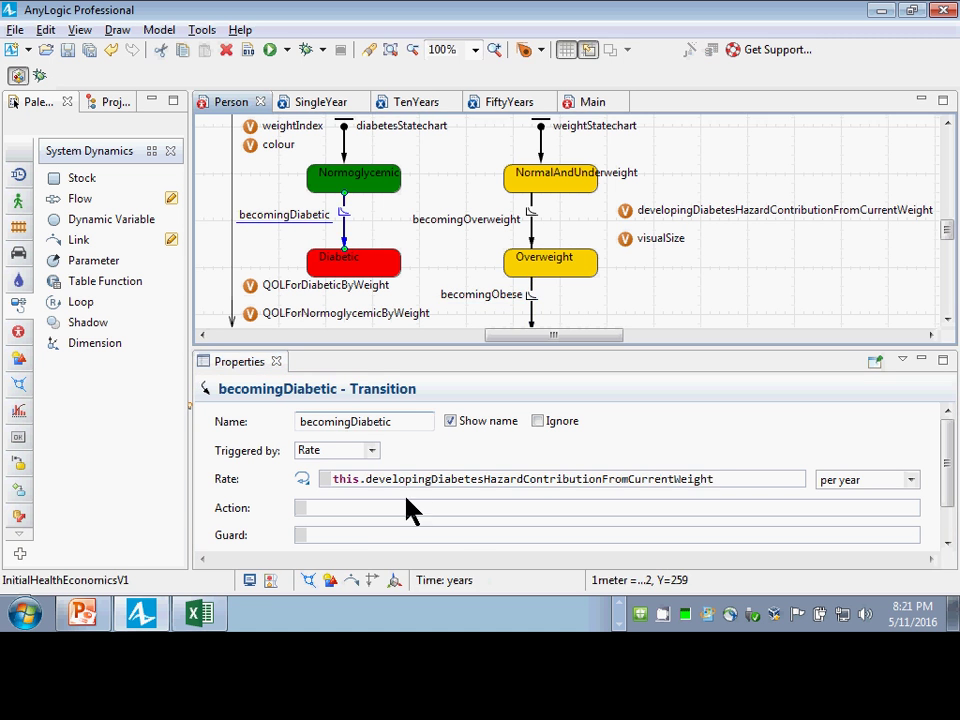
{"action": "left_click", "coordinate": [375, 482]}
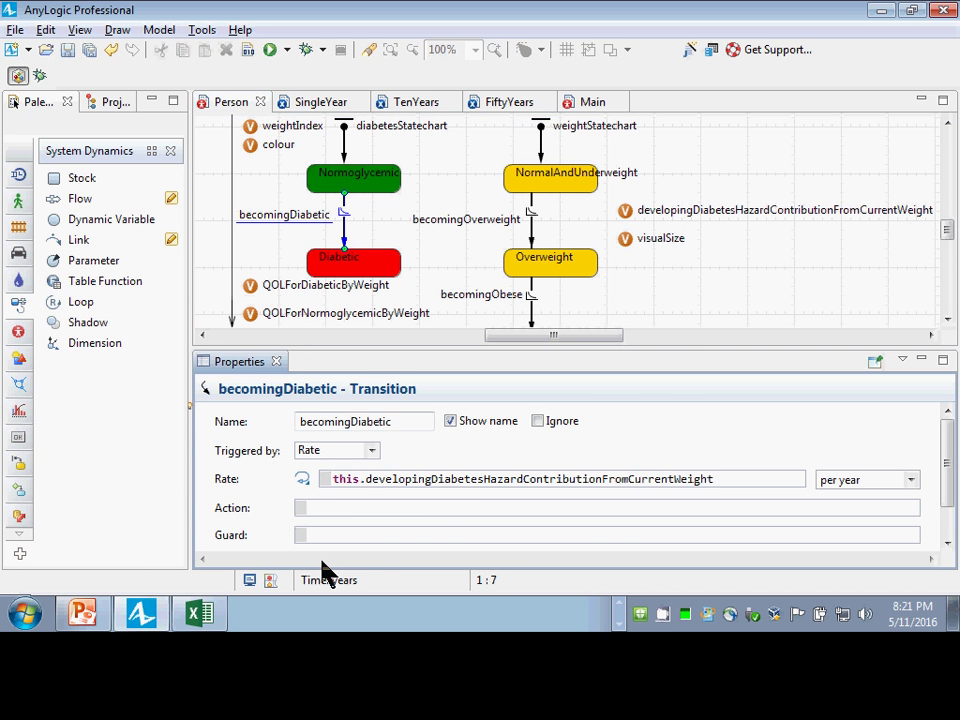
{"action": "key", "text": "Home"}
{"action": "key", "text": "Left"}
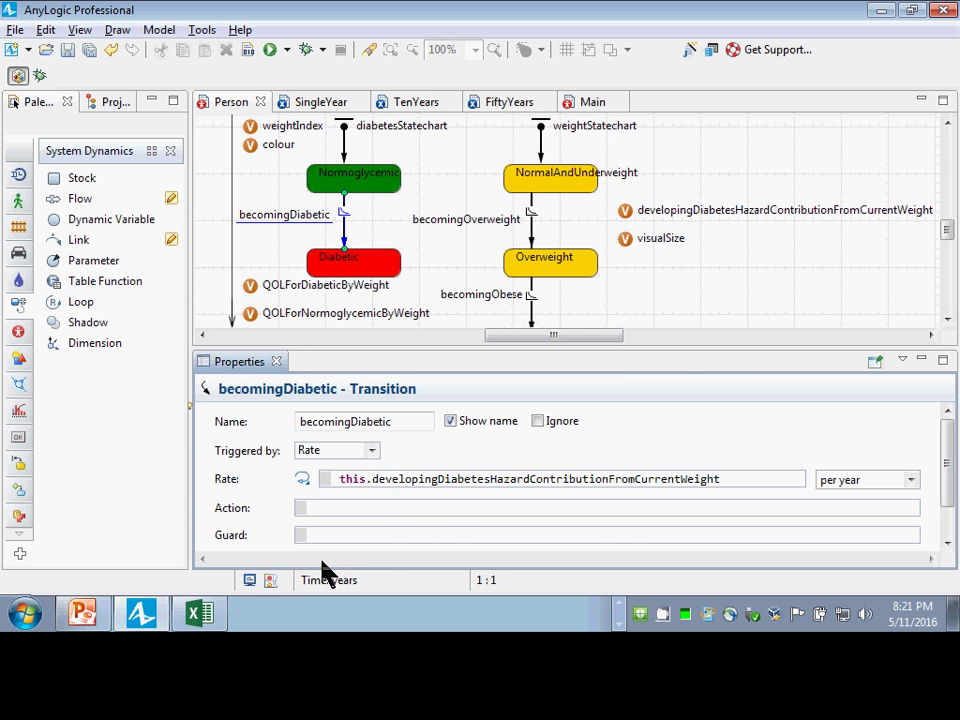
{"action": "type", "text": "main.interent"}
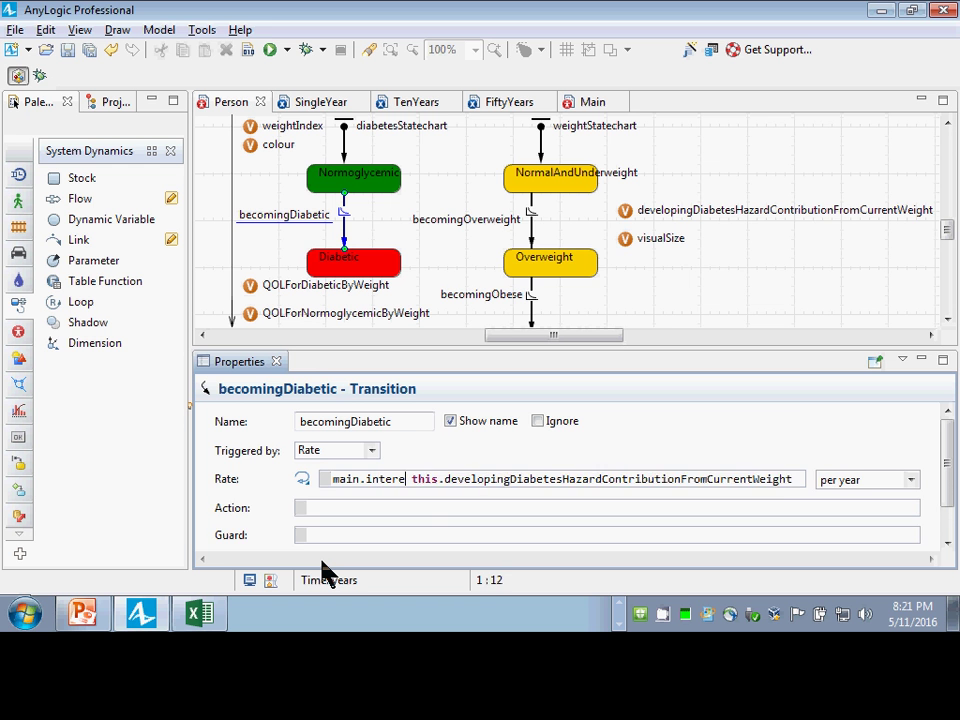
{"action": "key", "text": "BackSpace"}
{"action": "key", "text": "BackSpace"}
{"action": "key", "text": "BackSpace"}
{"action": "type", "text": "ventio"}
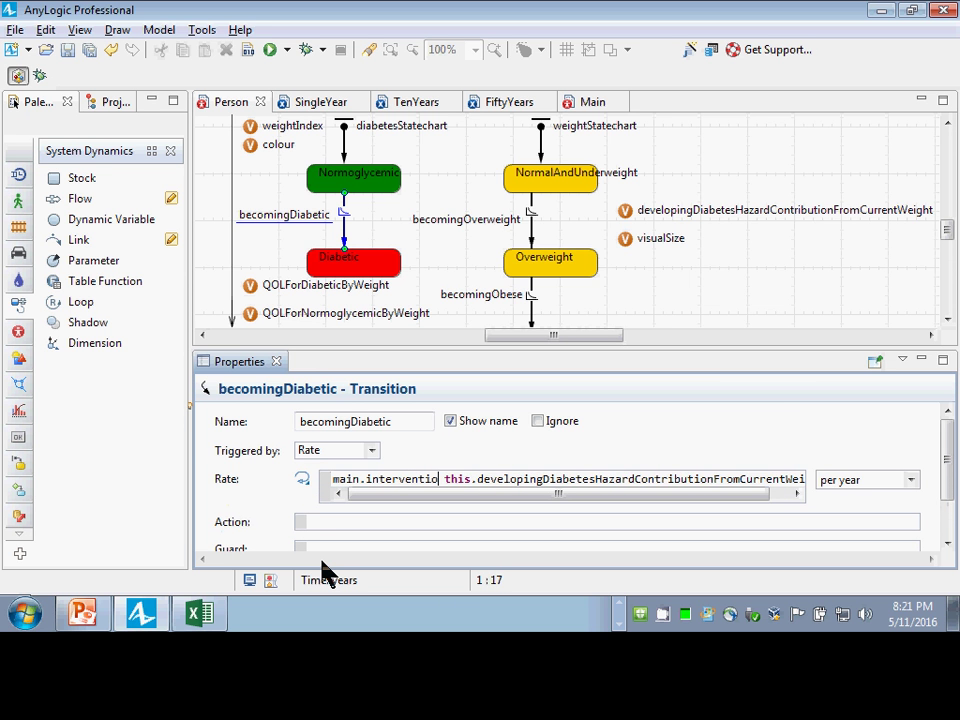
{"action": "key", "text": "ctrl+space"}
{"action": "key", "text": "Return"}
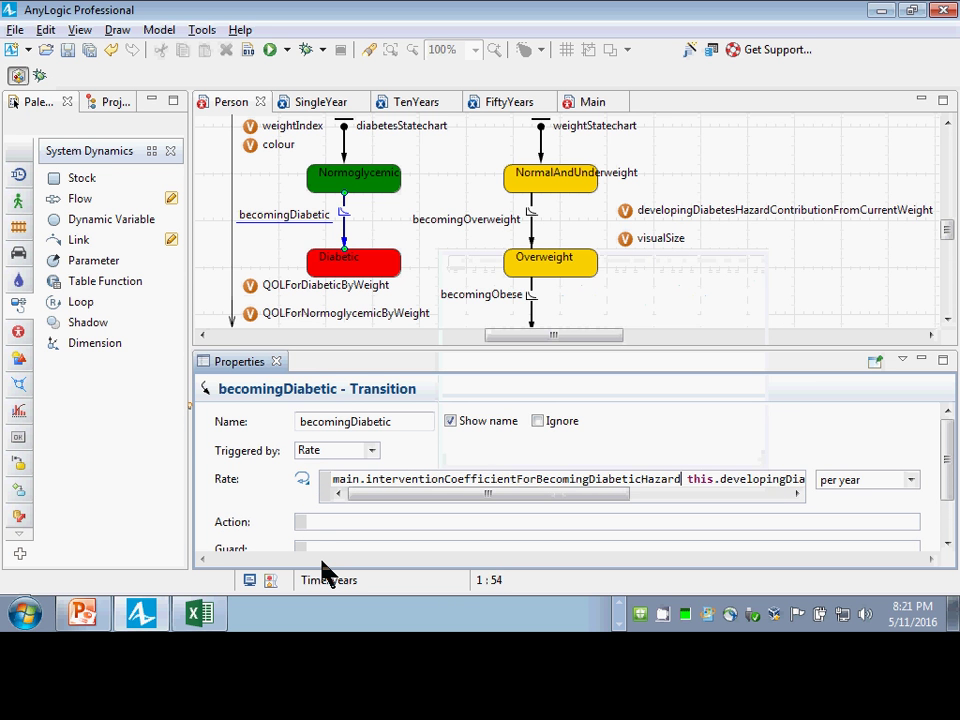
{"action": "type", "text": "*"}
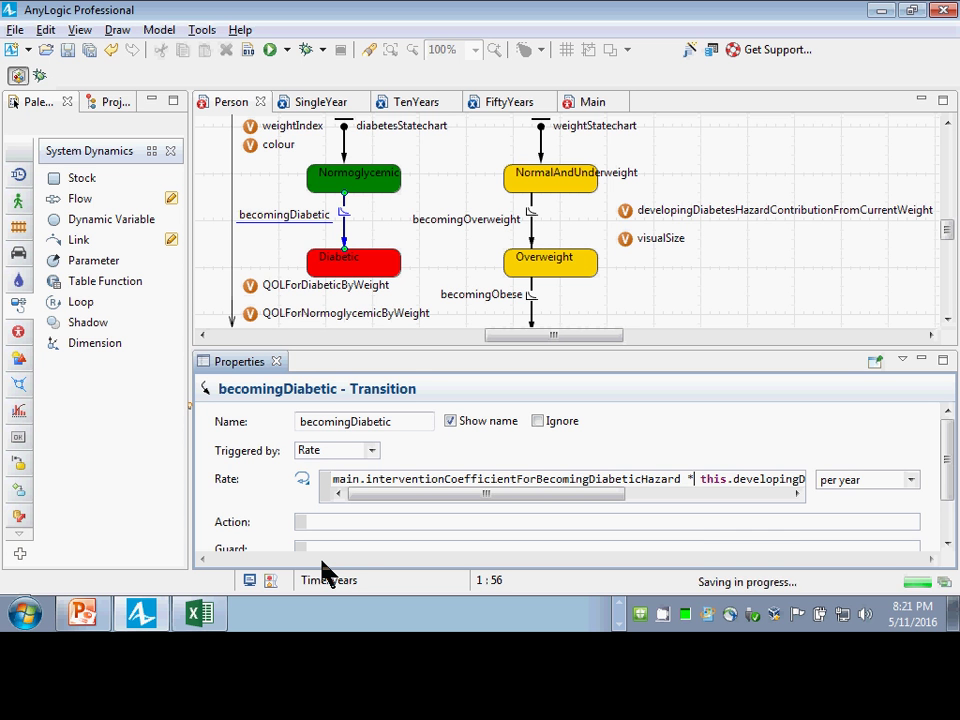
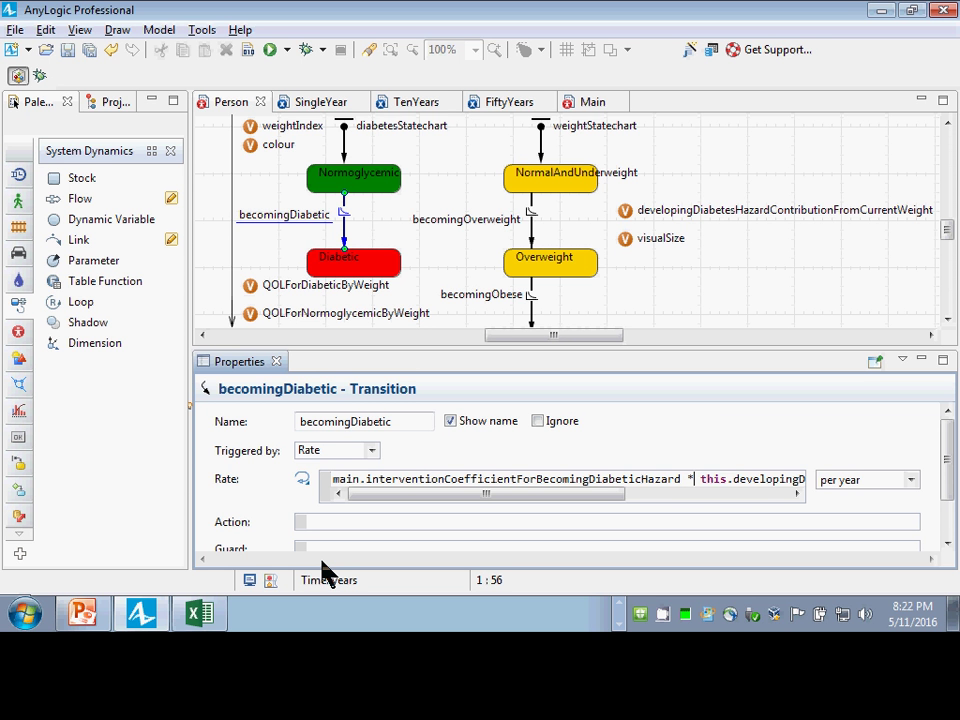
Compare the becomingOverweight and becomingDiabetic rate expressions, checking the coefficient references and their multiplication signs
{"action": "left_click", "coordinate": [535, 213]}
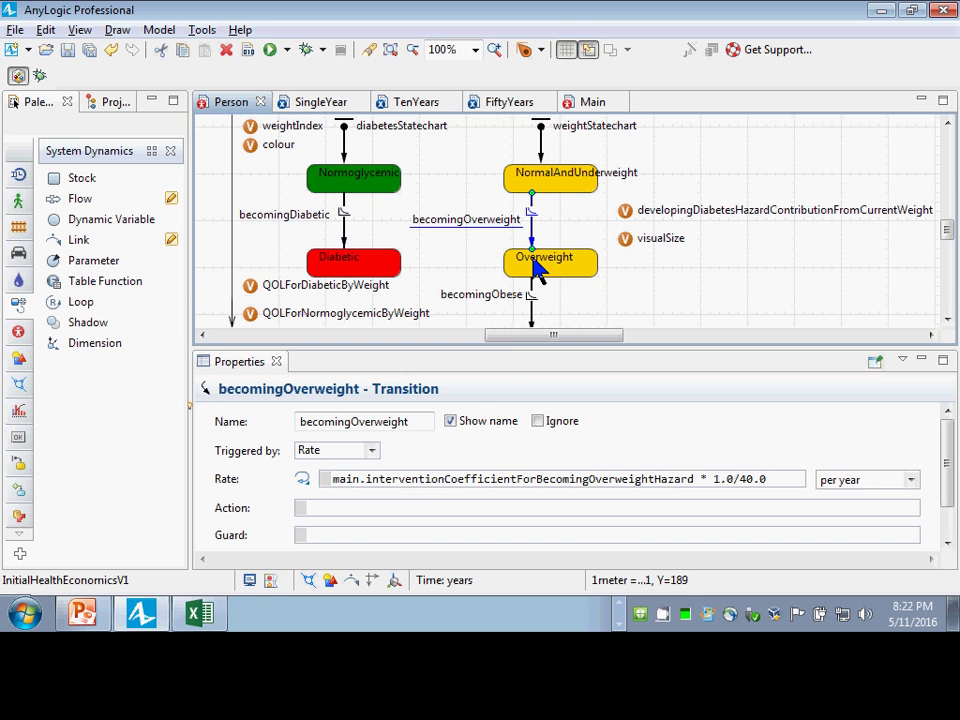
{"action": "left_click", "coordinate": [426, 479]}
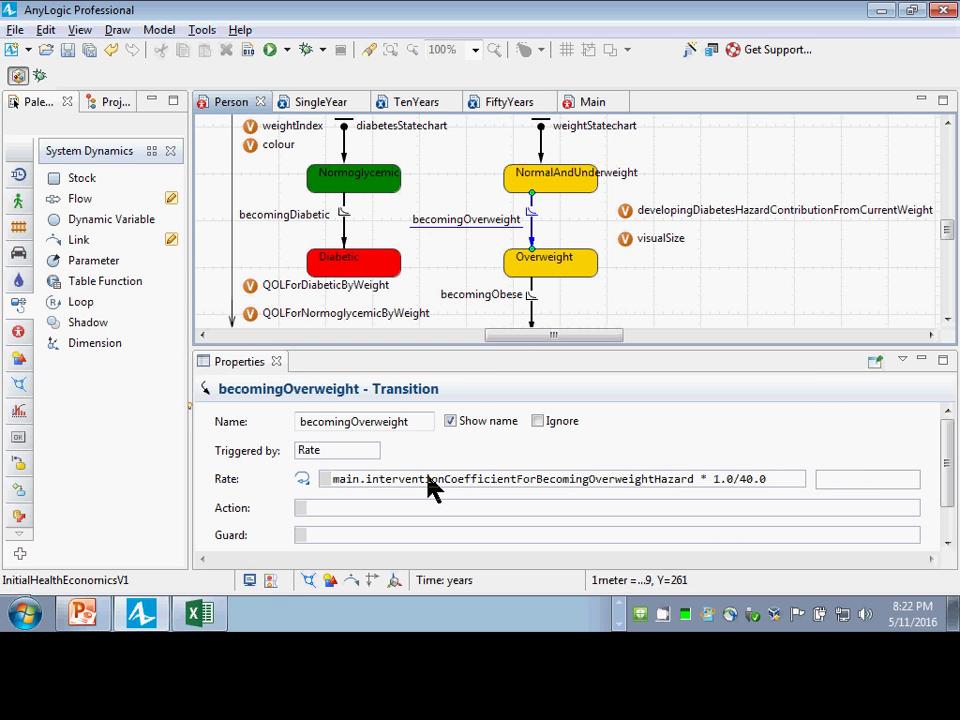
{"action": "left_click", "coordinate": [345, 242]}
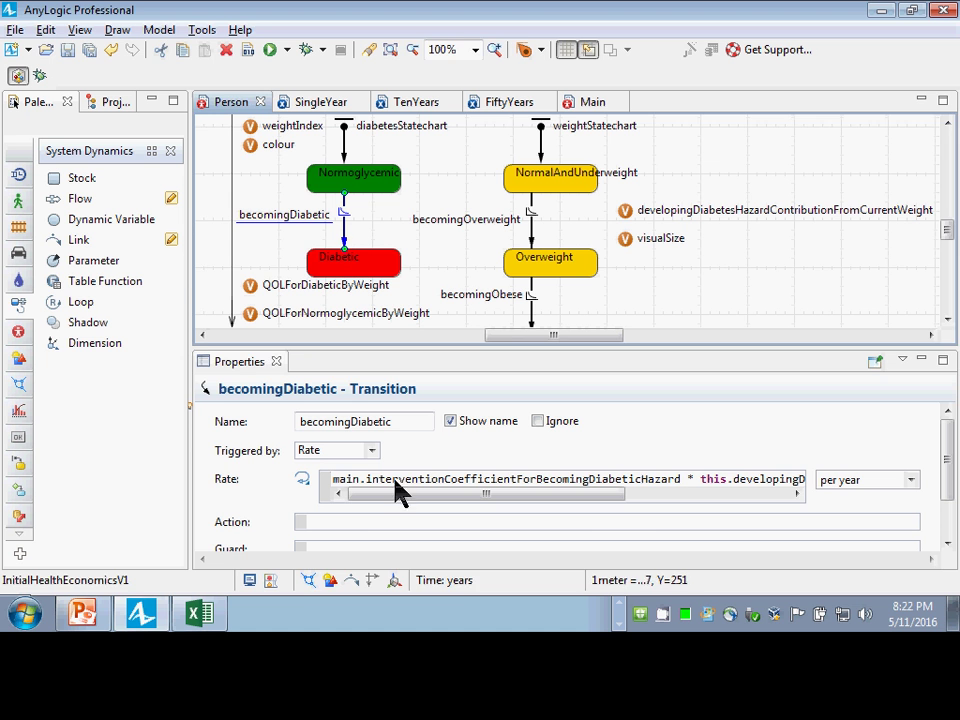
{"action": "key", "text": "ctrl+Left"}
{"action": "key", "text": "ctrl+shift+Right"}
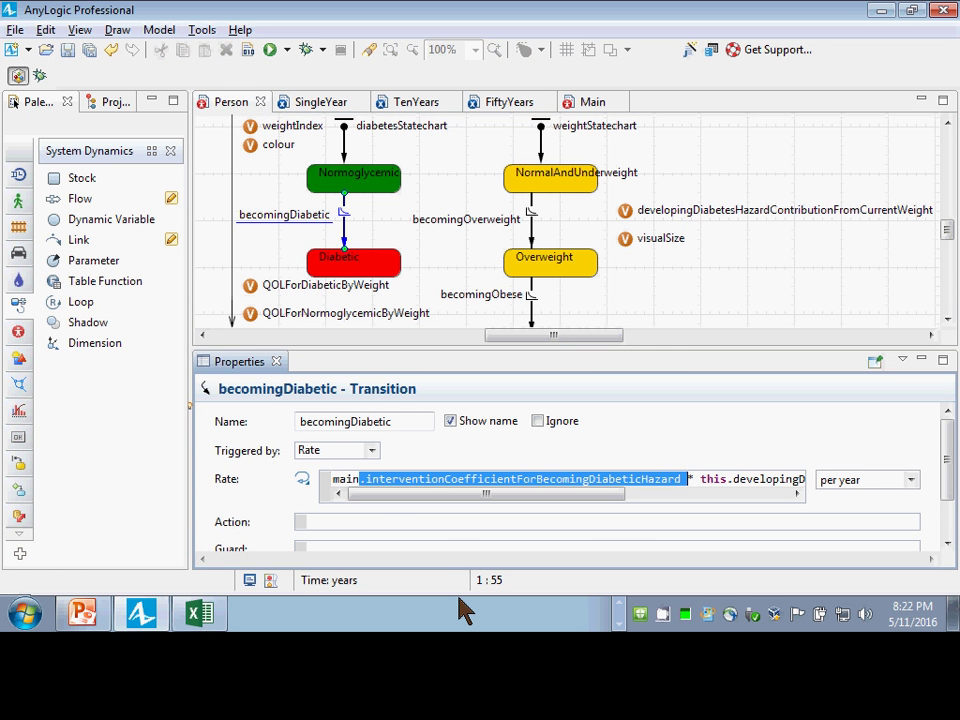
{"action": "key", "text": "Right"}
{"action": "key", "text": "shift+Right"}
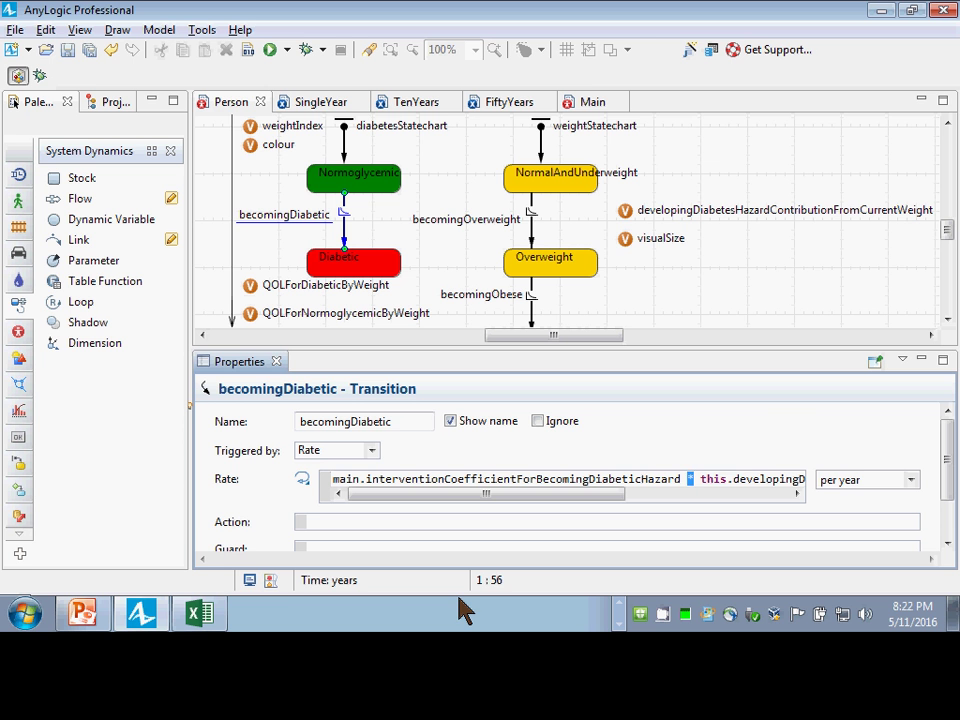
{"action": "left_click", "coordinate": [531, 222]}
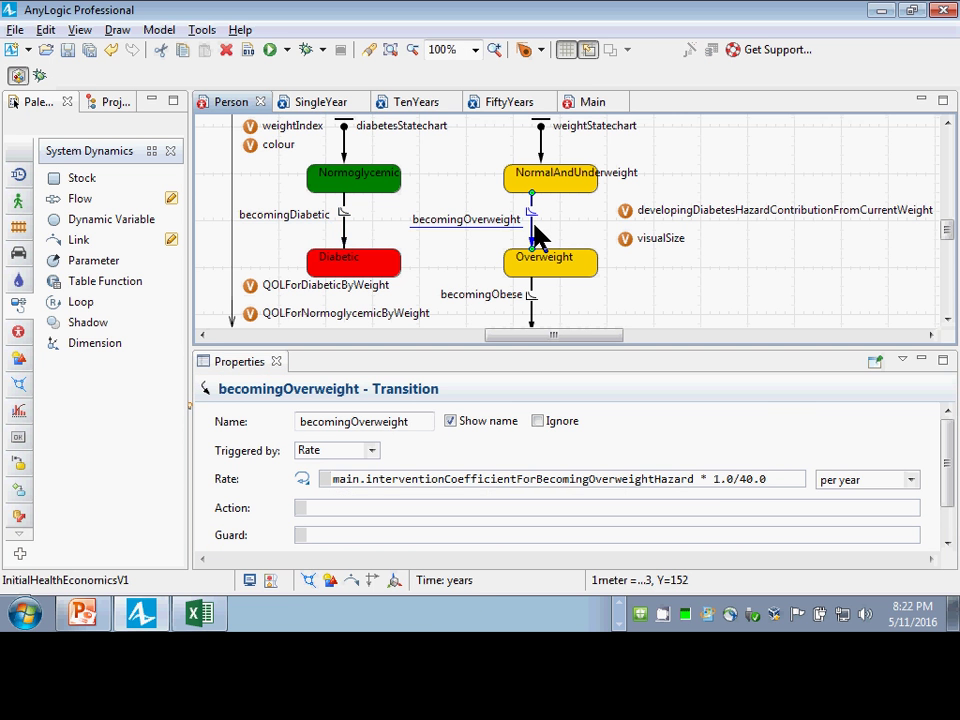
{"action": "left_click", "coordinate": [706, 482]}
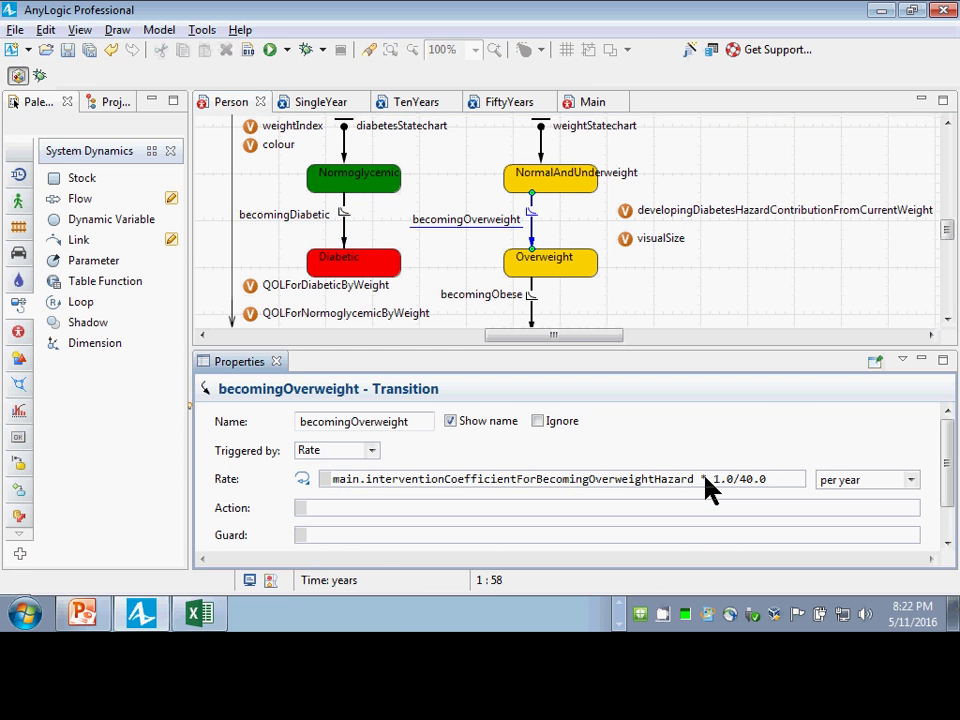
{"action": "left_click_drag", "start_coordinate": [706, 488], "coordinate": [294, 486]}
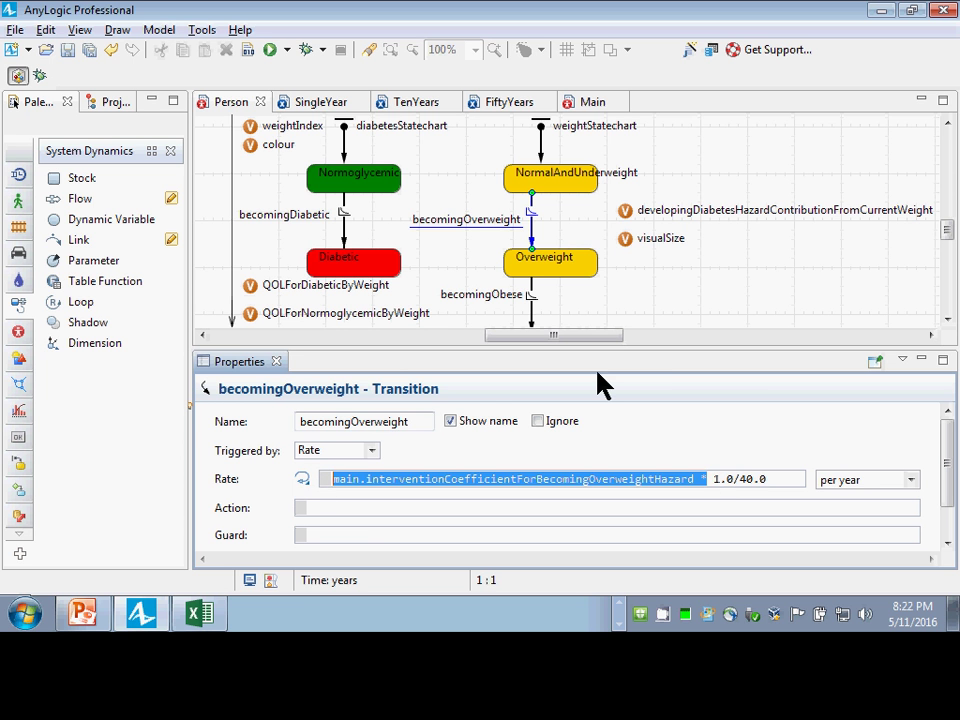
Recheck the becomingObese transition's rate, then save and build the model
{"action": "left_click", "coordinate": [537, 318]}
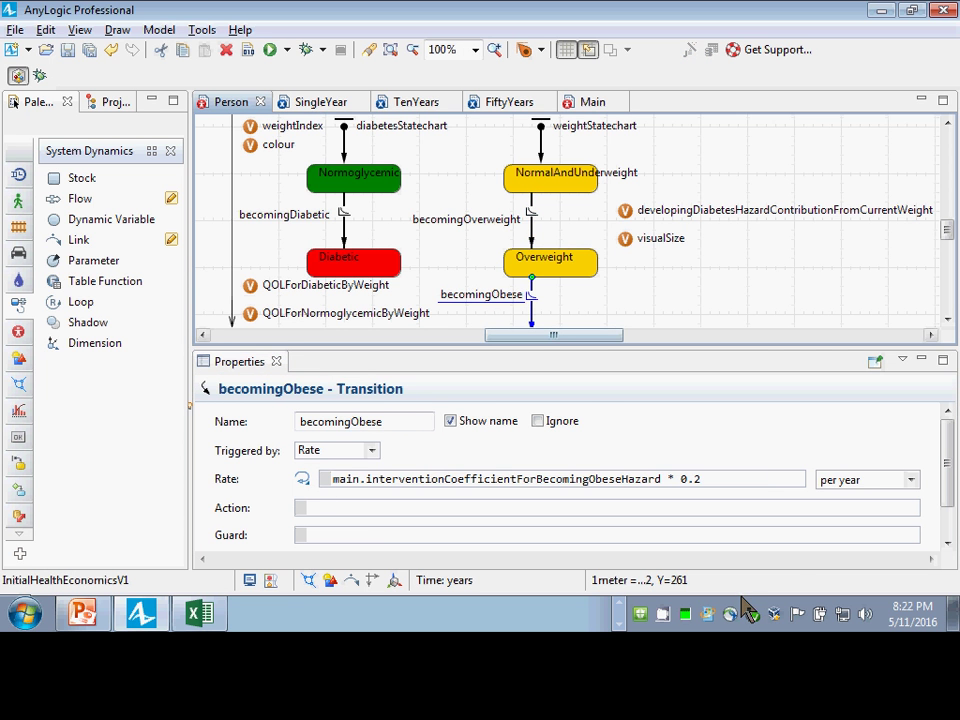
{"action": "key", "text": "ctrl+s"}
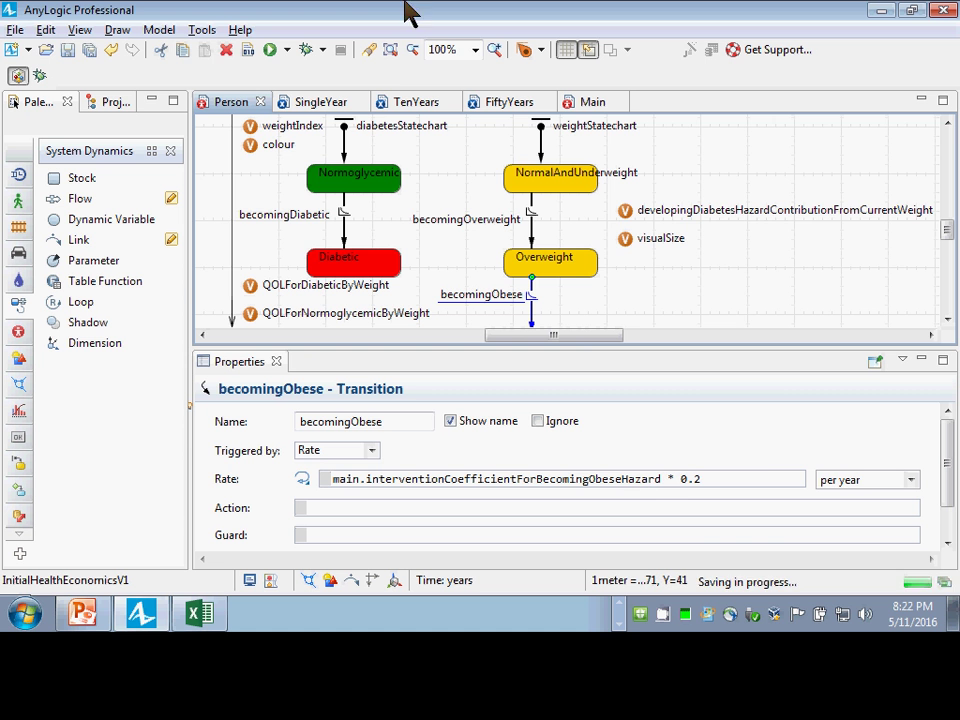
{"action": "left_click", "coordinate": [248, 49]}
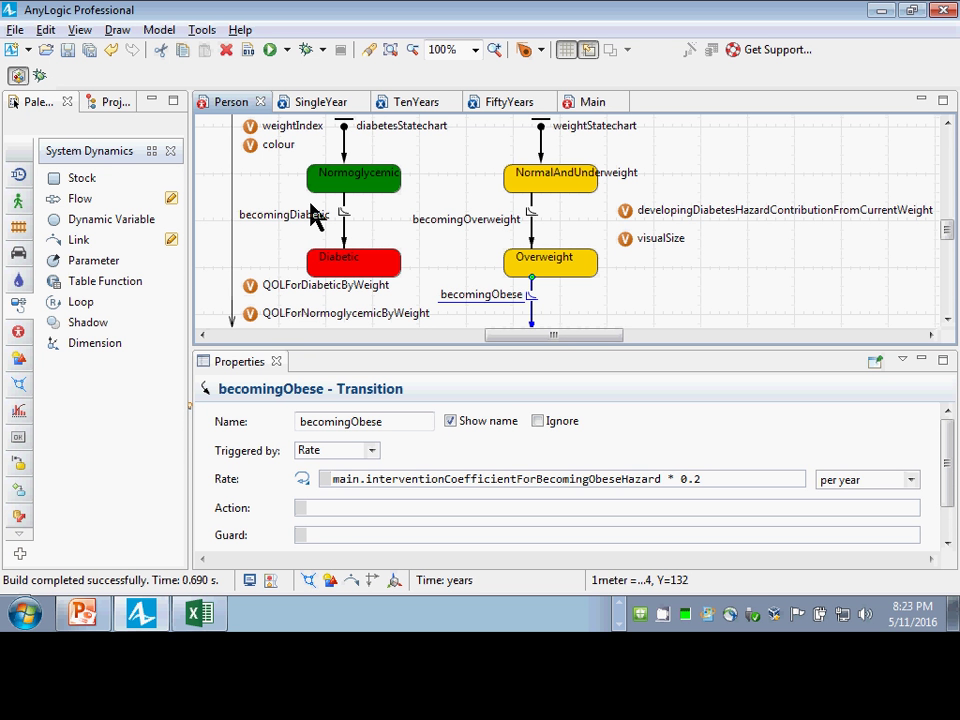
Examine how the intervention coefficient multiplies the base hazard in the becomingObese, becomingOverweight and becomingDiabetic rates
{"action": "left_click", "coordinate": [370, 480]}
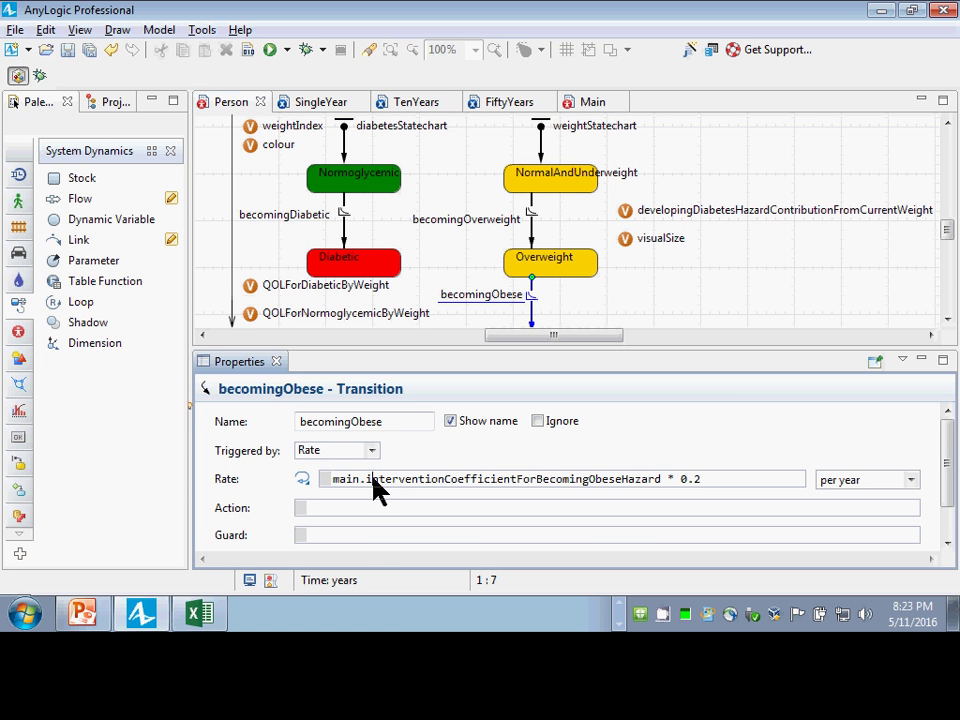
{"action": "left_click_drag", "start_coordinate": [368, 481], "coordinate": [223, 422]}
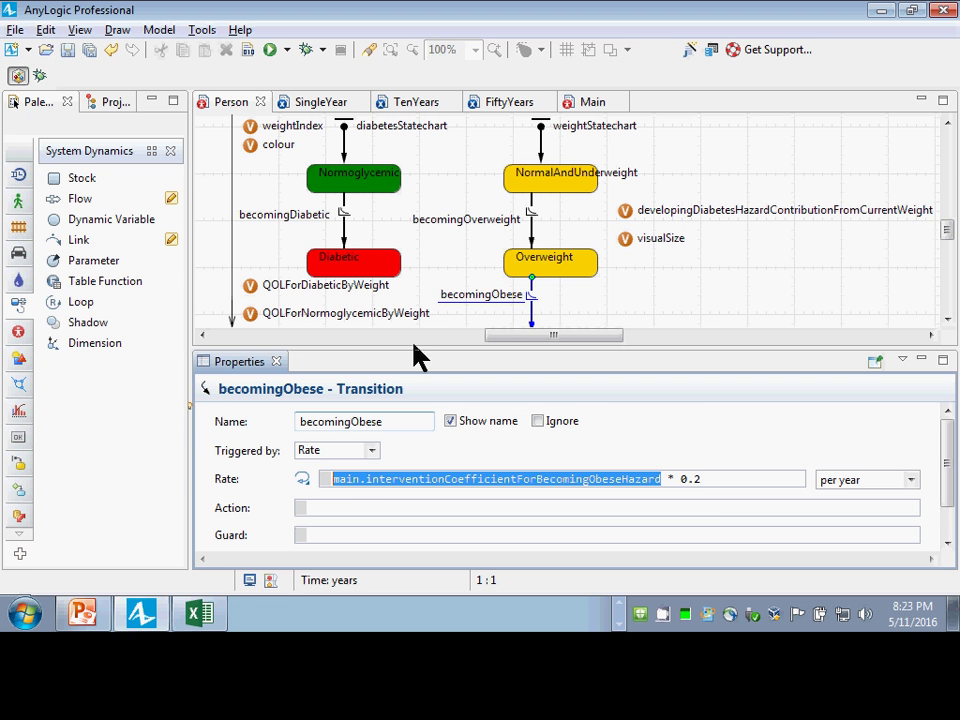
{"action": "left_click", "coordinate": [532, 229]}
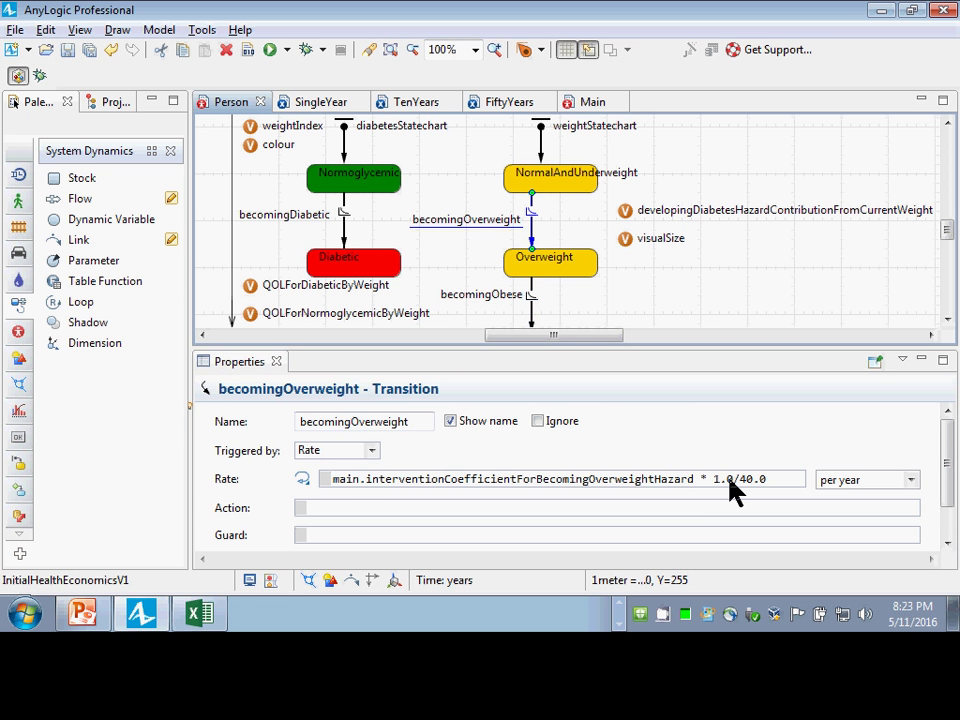
{"action": "left_click_drag", "start_coordinate": [713, 489], "coordinate": [313, 430]}
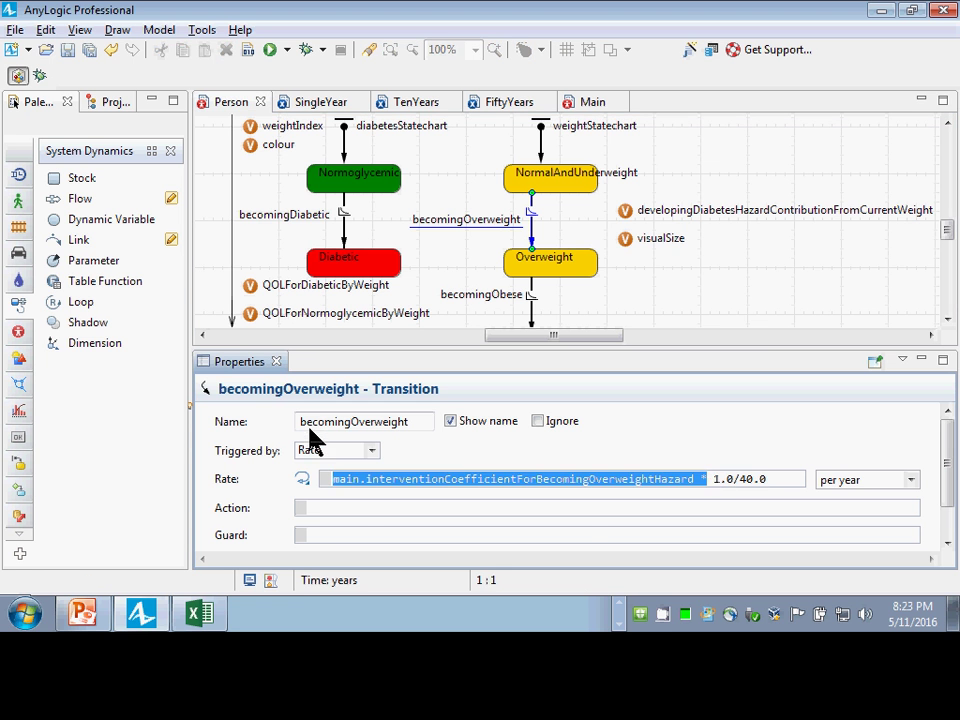
{"action": "key", "text": "ctrl+x"}
{"action": "key", "text": "ctrl+v"}
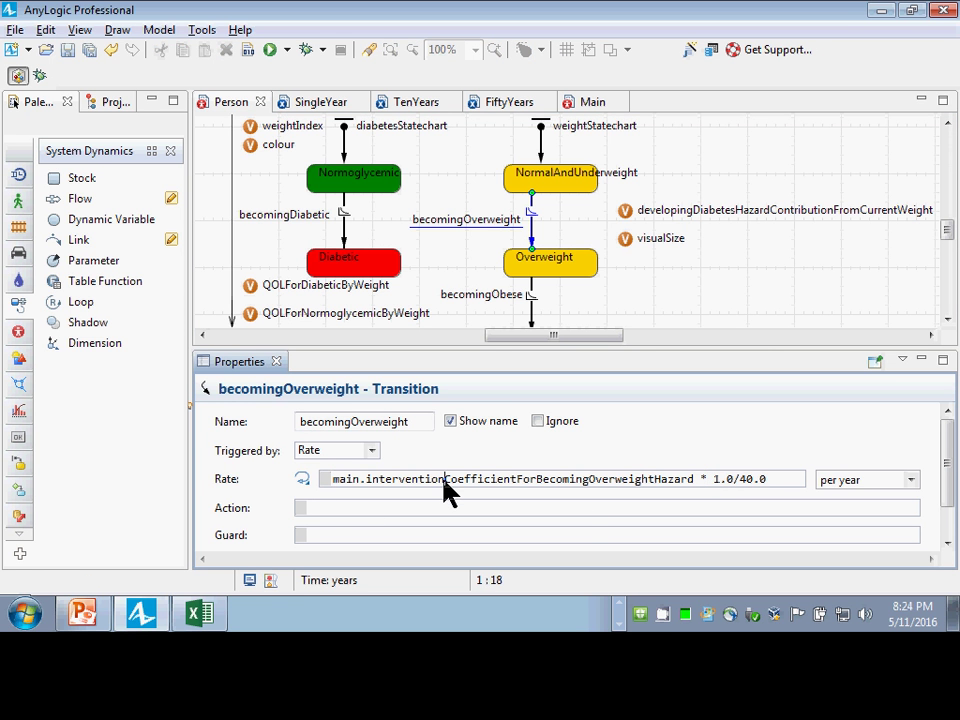
{"action": "left_click_drag", "start_coordinate": [444, 479], "coordinate": [517, 480]}
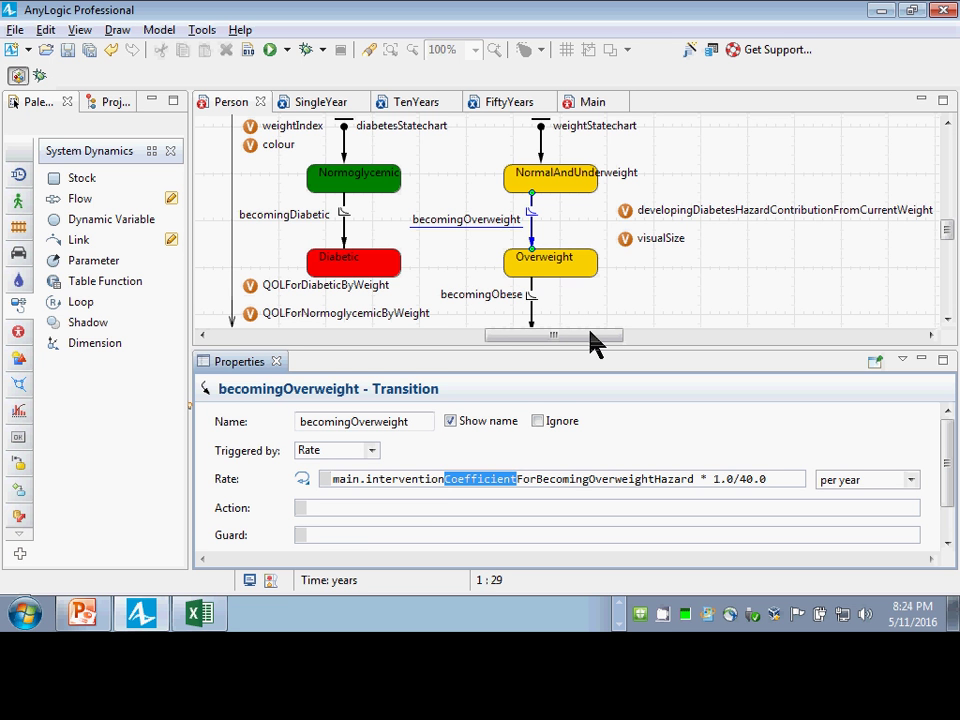
{"action": "left_click", "coordinate": [531, 294]}
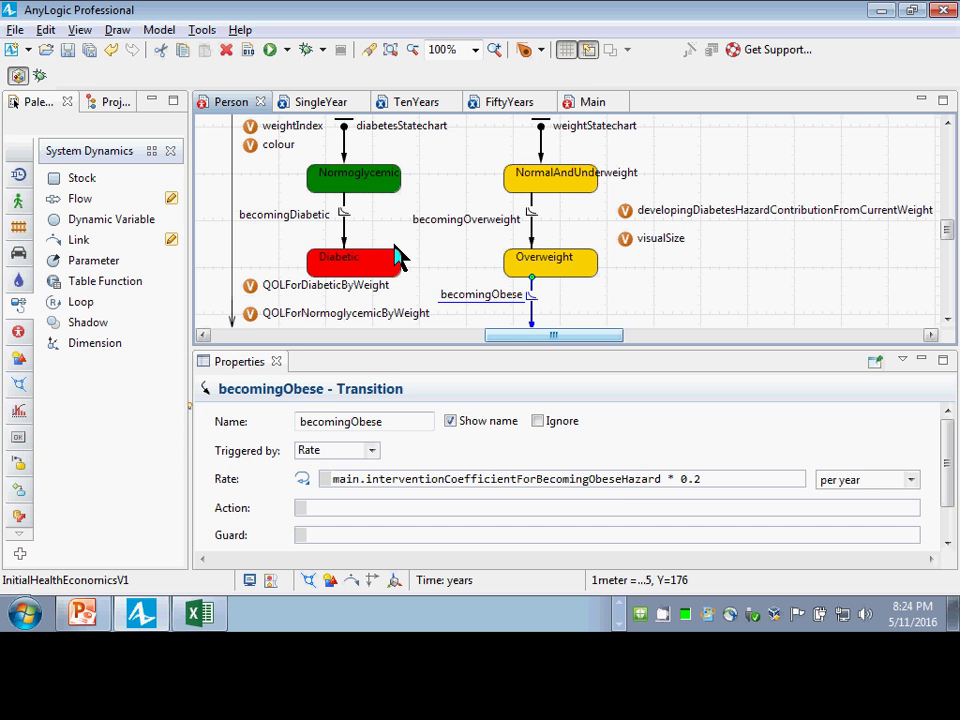
{"action": "left_click", "coordinate": [346, 230]}
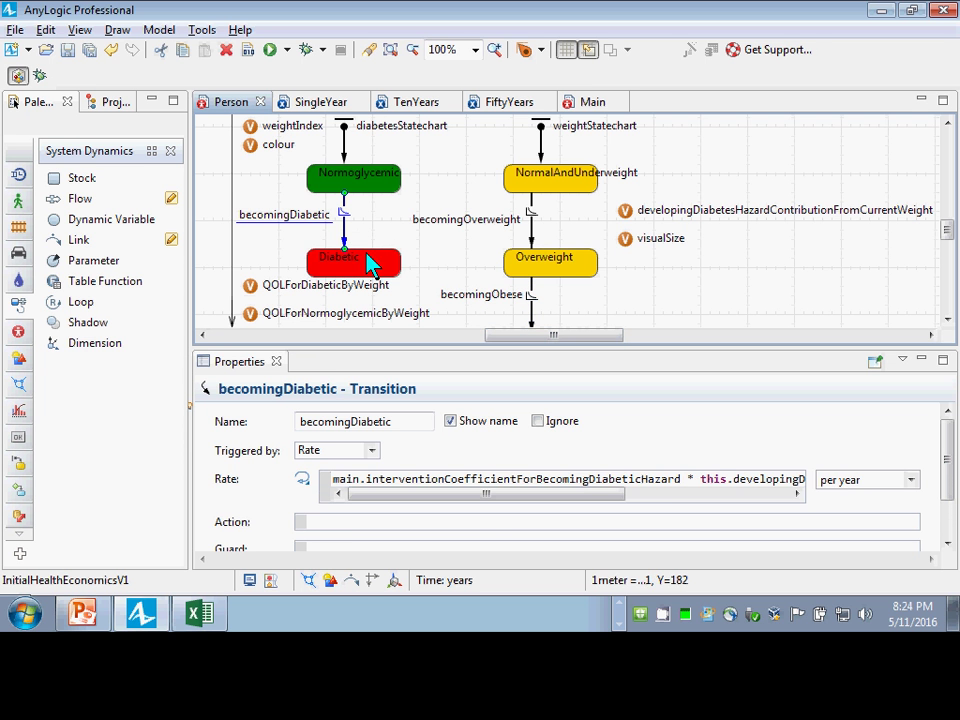
{"action": "left_click_drag", "start_coordinate": [606, 494], "coordinate": [507, 480]}
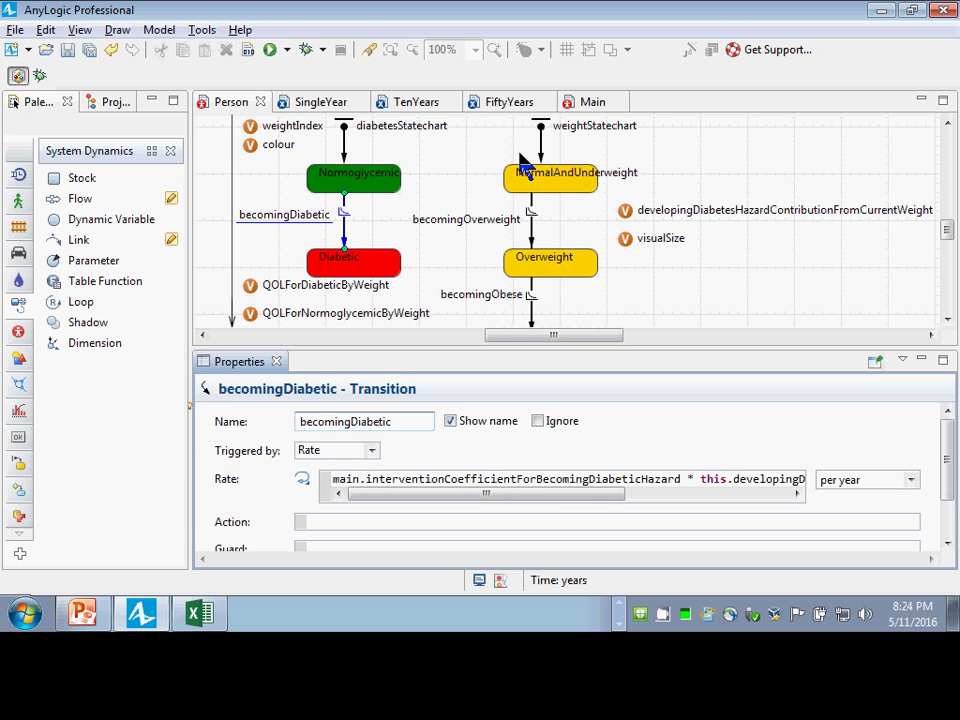
In Main, examine the default values of the intervention coefficient parameters and the full name of the diabetic hazard coefficient
{"action": "left_click", "coordinate": [585, 102]}
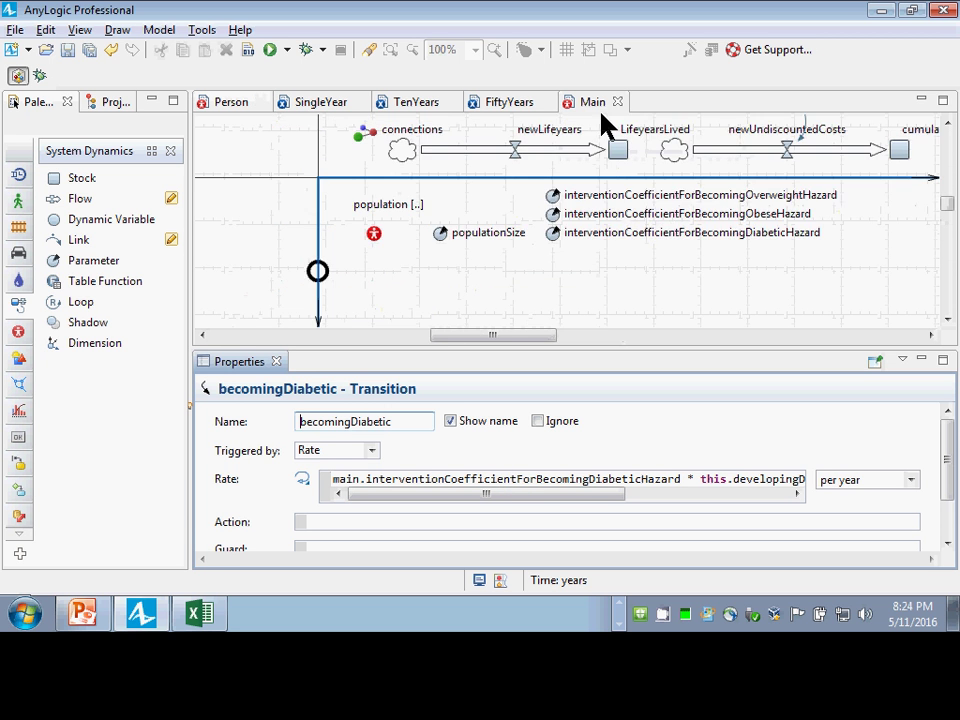
{"action": "left_click", "coordinate": [552, 196]}
{"action": "left_click", "coordinate": [553, 233]}
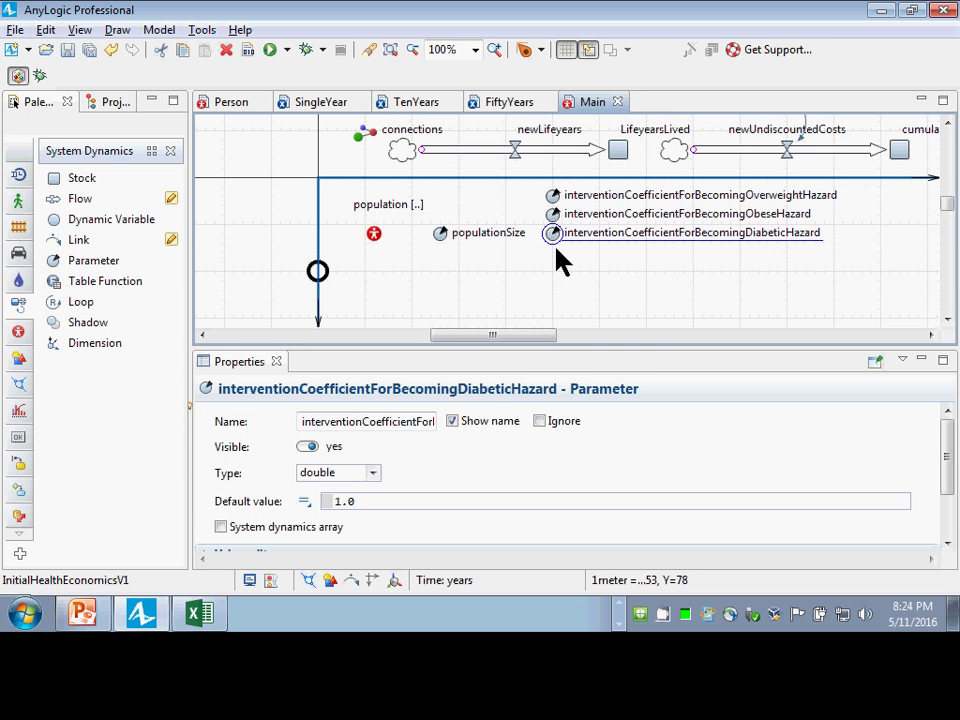
{"action": "left_click", "coordinate": [553, 214]}
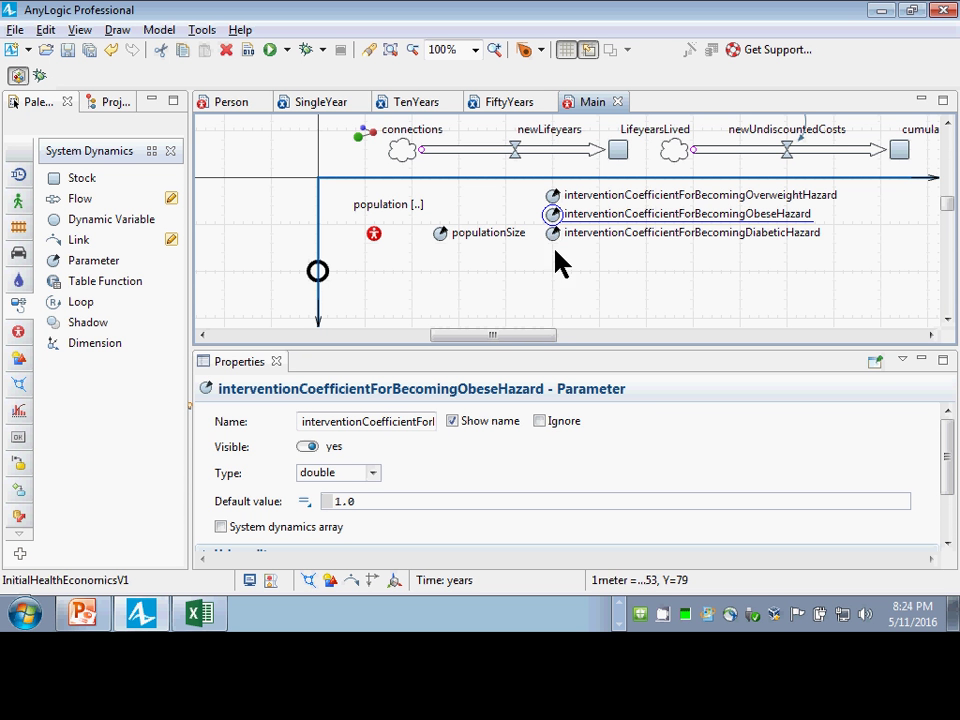
{"action": "left_click", "coordinate": [552, 234]}
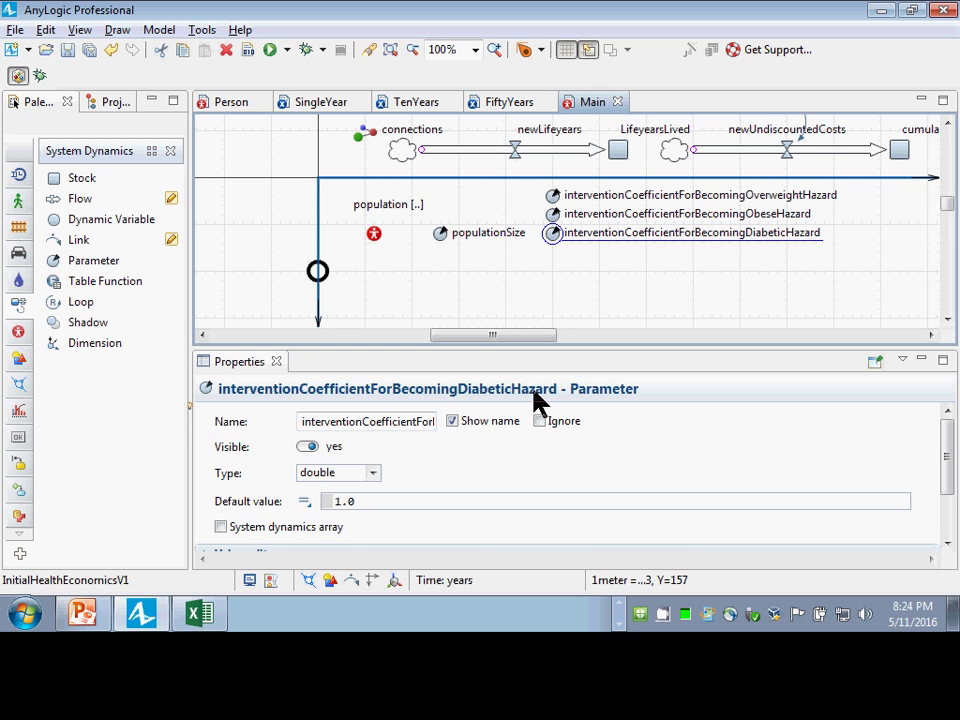
{"action": "left_click", "coordinate": [379, 422]}
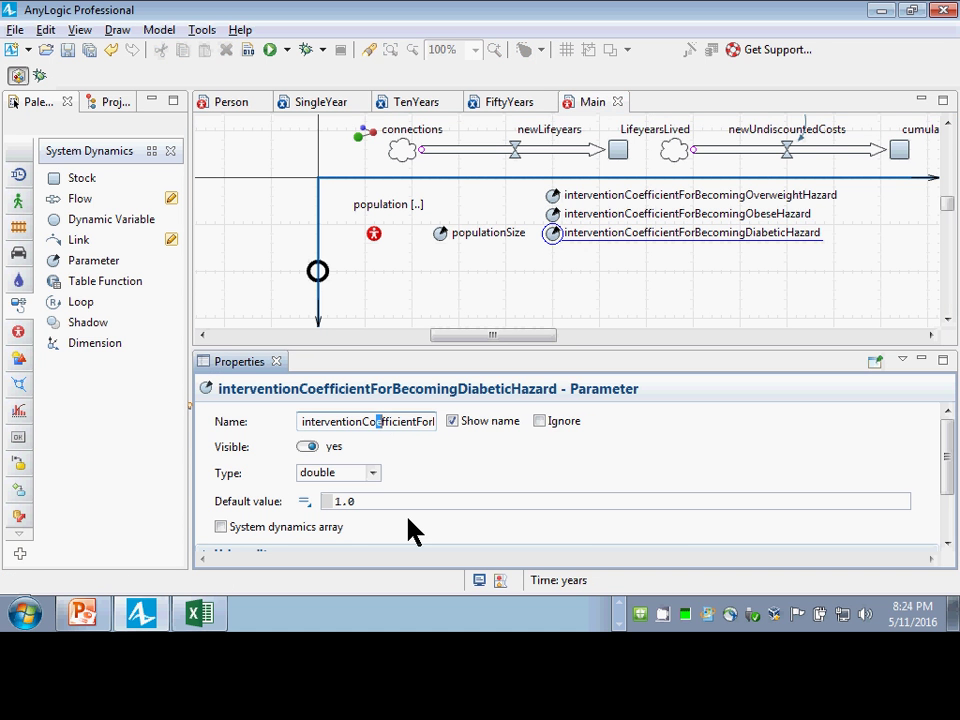
{"action": "key", "text": "End"}
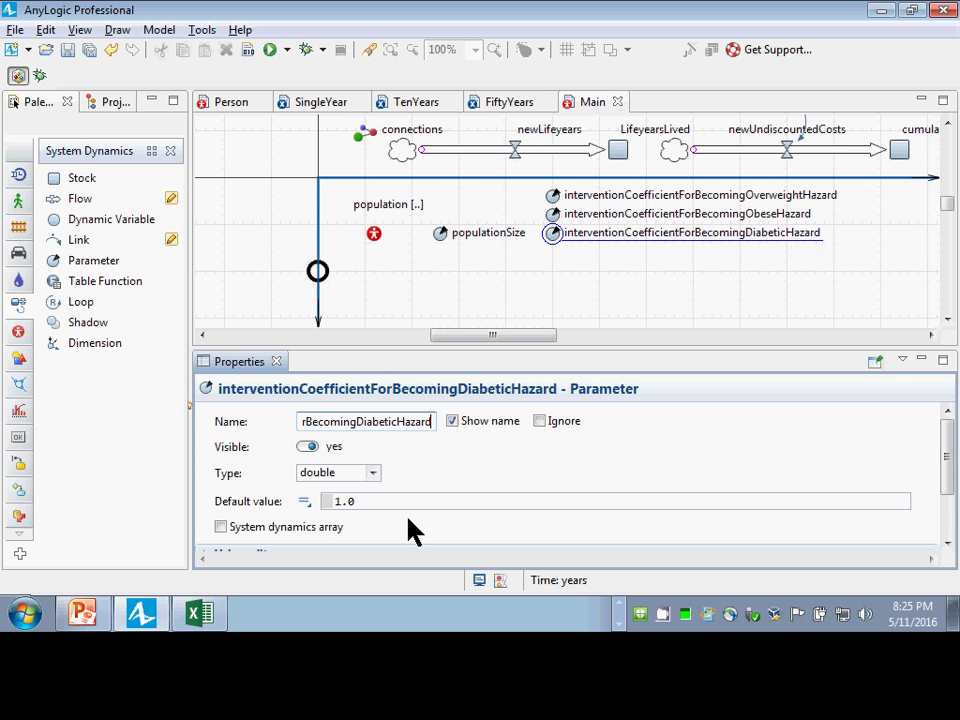
{"action": "key", "text": "Home"}
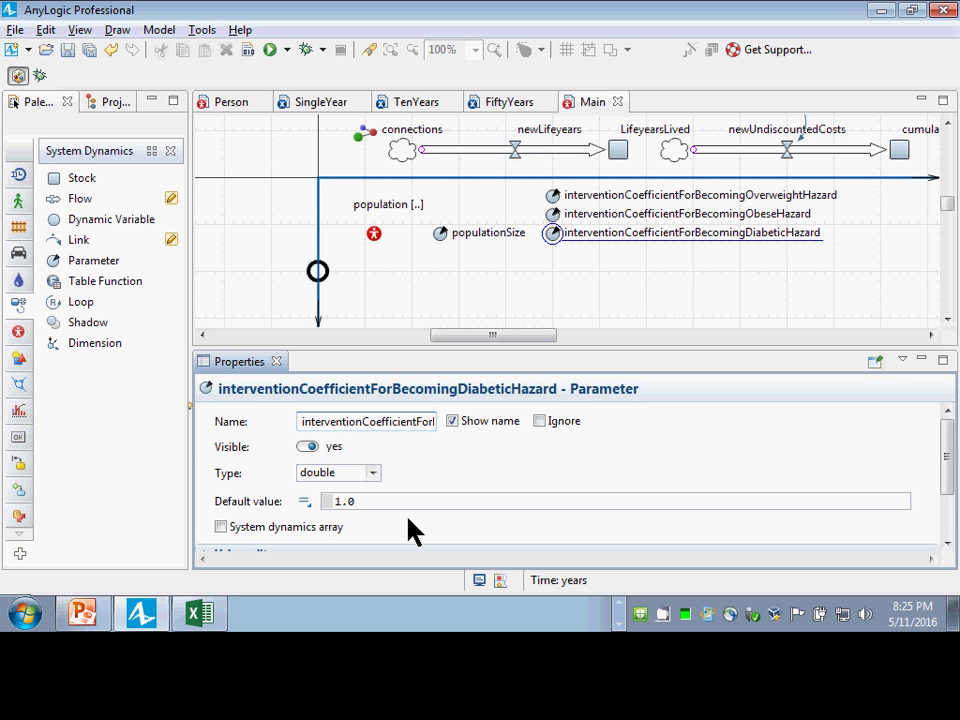
Read through the complete name of the diabetic hazard intervention coefficient parameter from start to end
{"action": "key", "text": "Right"}
{"action": "key", "text": "Right"}
{"action": "key", "text": "Right"}
{"action": "key", "text": "Right"}
{"action": "key", "text": "Right"}
{"action": "key", "text": "Right"}
{"action": "key", "text": "Right"}
{"action": "key", "text": "Right"}
{"action": "key", "text": "Right"}
{"action": "key", "text": "Right"}
{"action": "key", "text": "Right"}
{"action": "key", "text": "Right"}
{"action": "key", "text": "Right"}
{"action": "key", "text": "Right"}
{"action": "key", "text": "Right"}
{"action": "key", "text": "Right"}
{"action": "key", "text": "Right"}
{"action": "key", "text": "Right"}
{"action": "key", "text": "Right"}
{"action": "key", "text": "Right"}
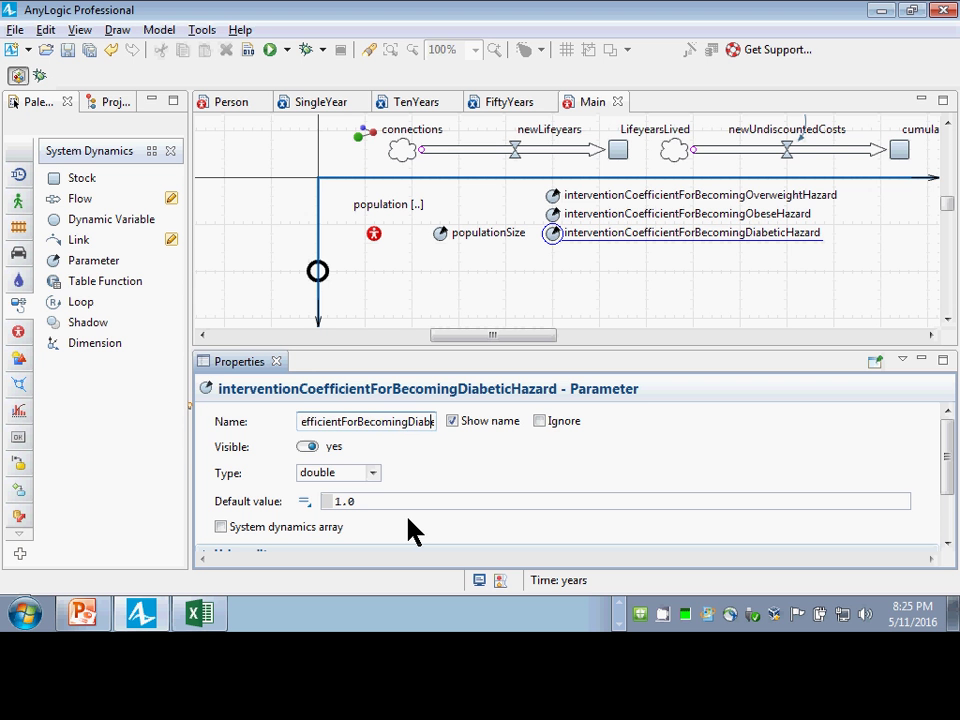
{"action": "key", "text": "End"}
{"action": "key", "text": "Home"}
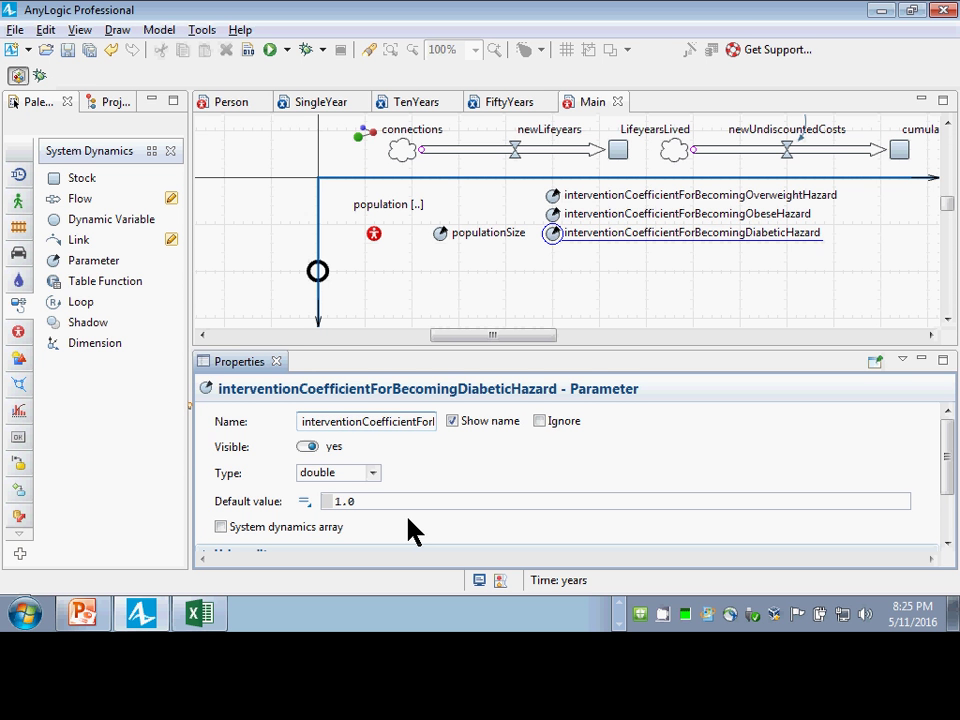
{"action": "key", "text": "End"}
{"action": "key", "text": "Home"}
{"action": "key", "text": "ctrl+Right"}
{"action": "key", "text": "ctrl+Right"}
{"action": "key", "text": "ctrl+Right"}
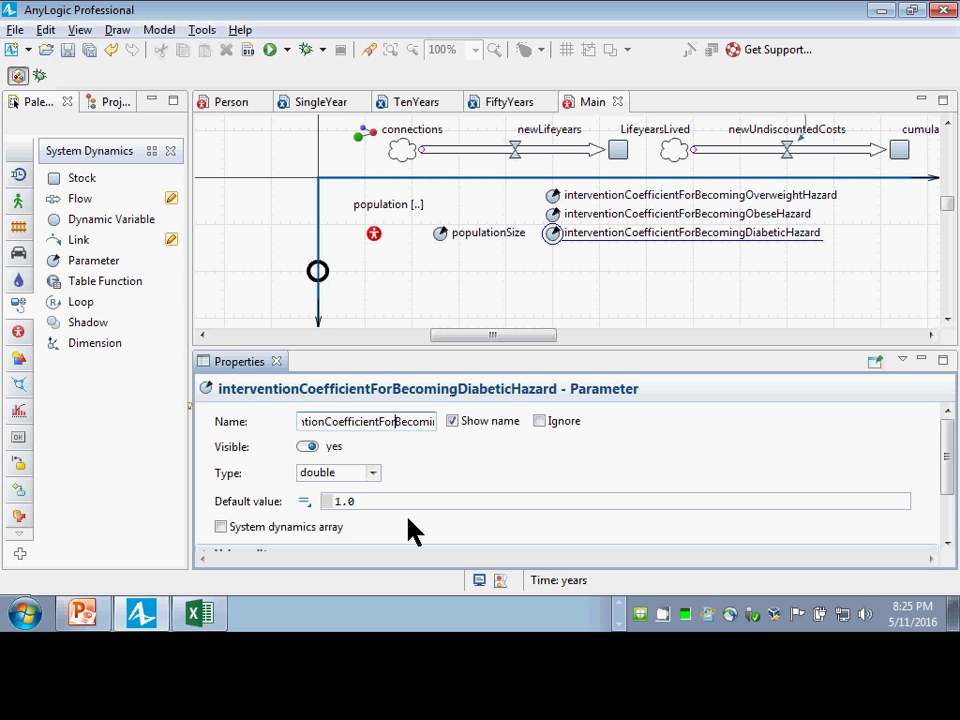
{"action": "key", "text": "ctrl+Right"}
{"action": "key", "text": "ctrl+Right"}
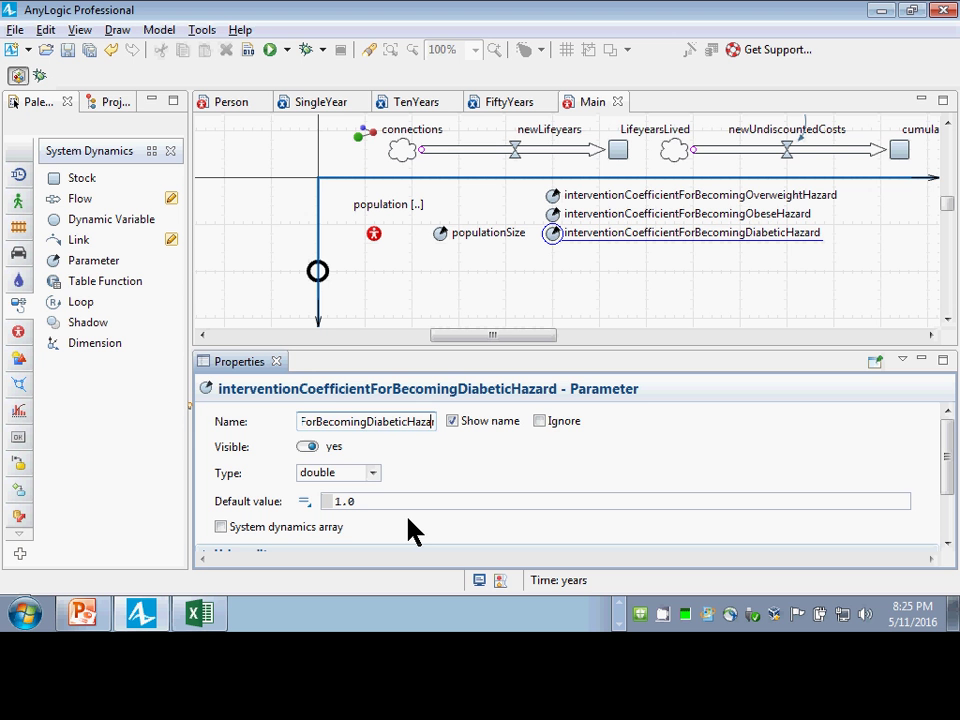
{"action": "key", "text": "ctrl+Right"}
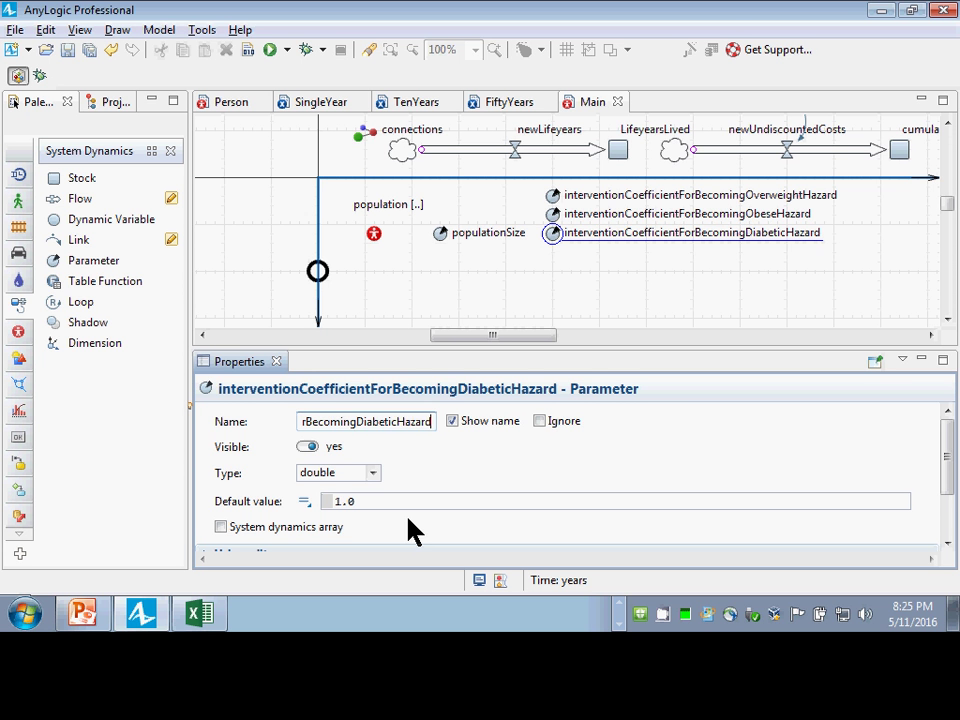
{"action": "key", "text": "Home"}
{"action": "key", "text": "End"}
{"action": "key", "text": "Home"}
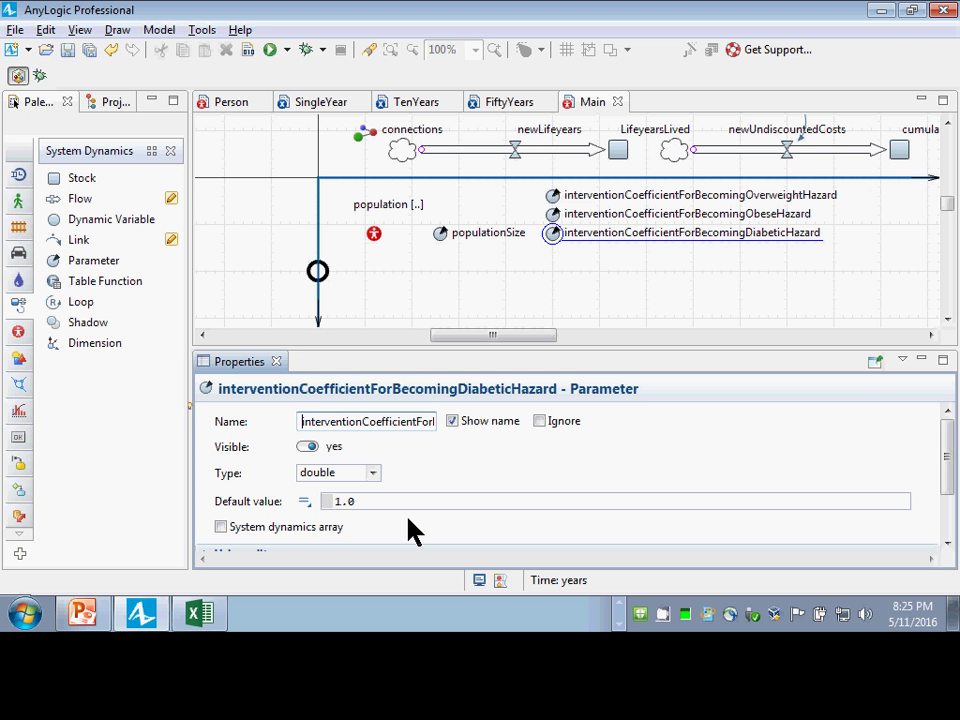
{"action": "key", "text": "End"}
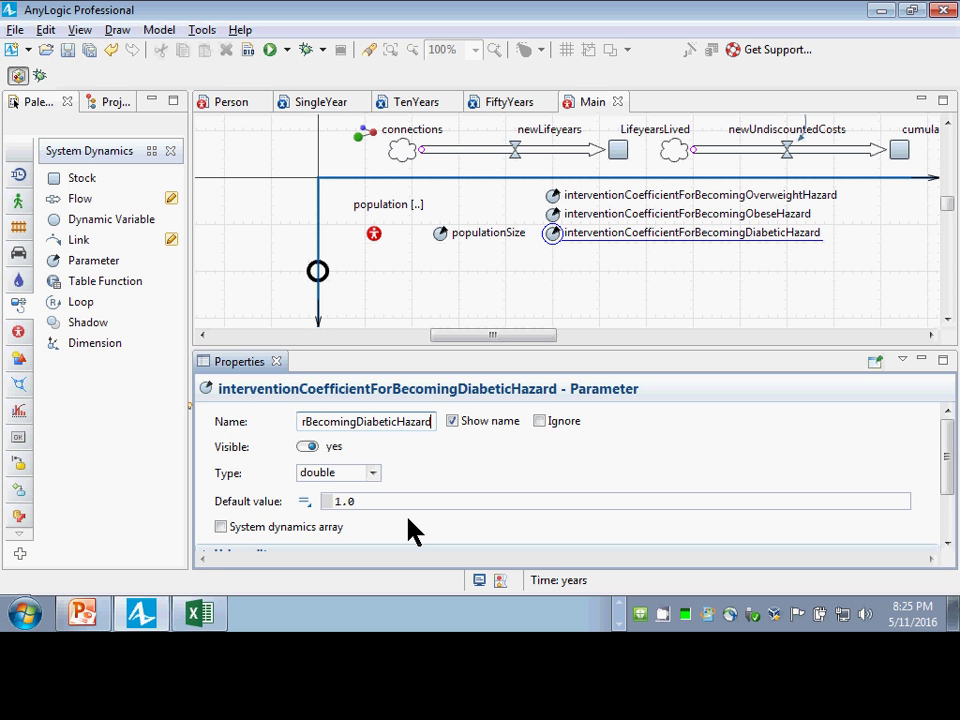
{"action": "type", "text": "2"}
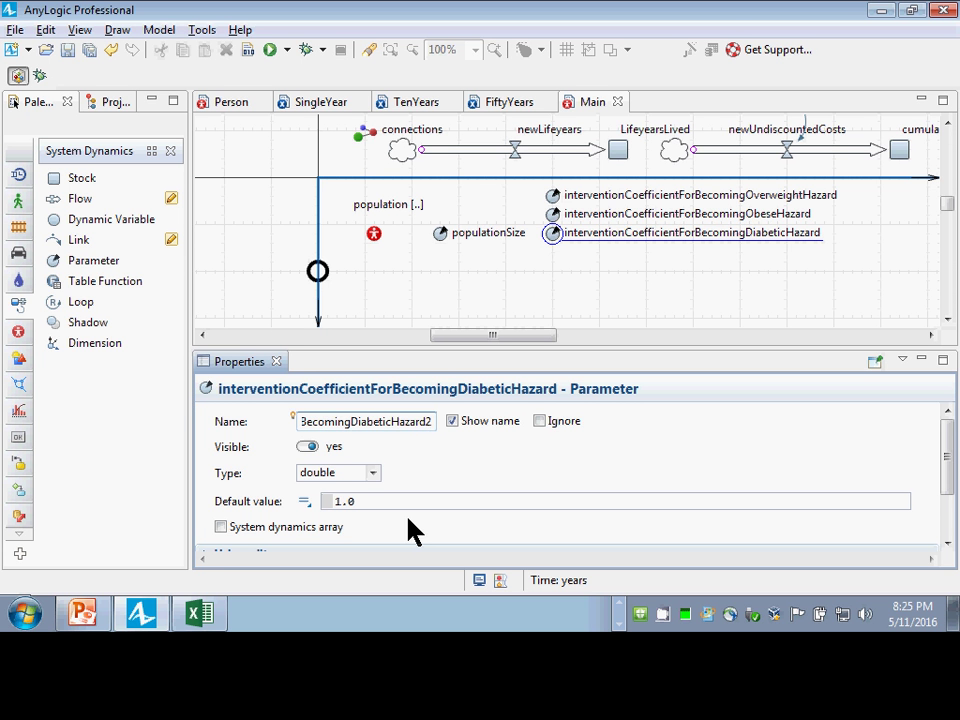
{"action": "key", "text": "BackSpace"}
{"action": "key", "text": "shift+Left"}
{"action": "key", "text": "shift+Left"}
{"action": "key", "text": "shift+Left"}
{"action": "key", "text": "shift+Left"}
{"action": "key", "text": "shift+Left"}
{"action": "key", "text": "shift+Left"}
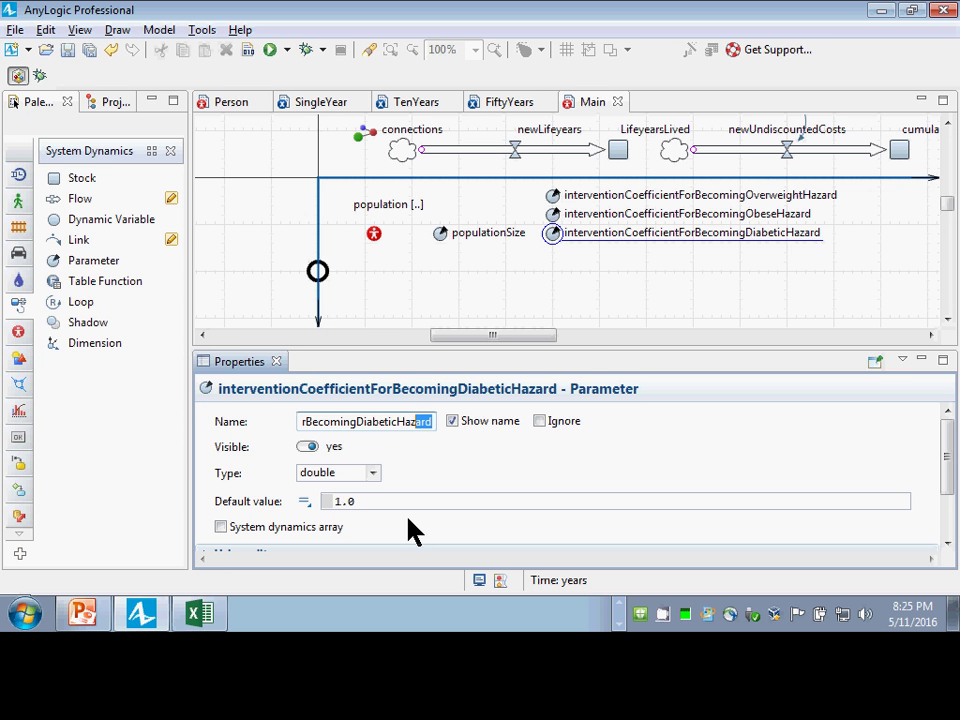
{"action": "key", "text": "ctrl+x"}
{"action": "key", "text": "Home"}
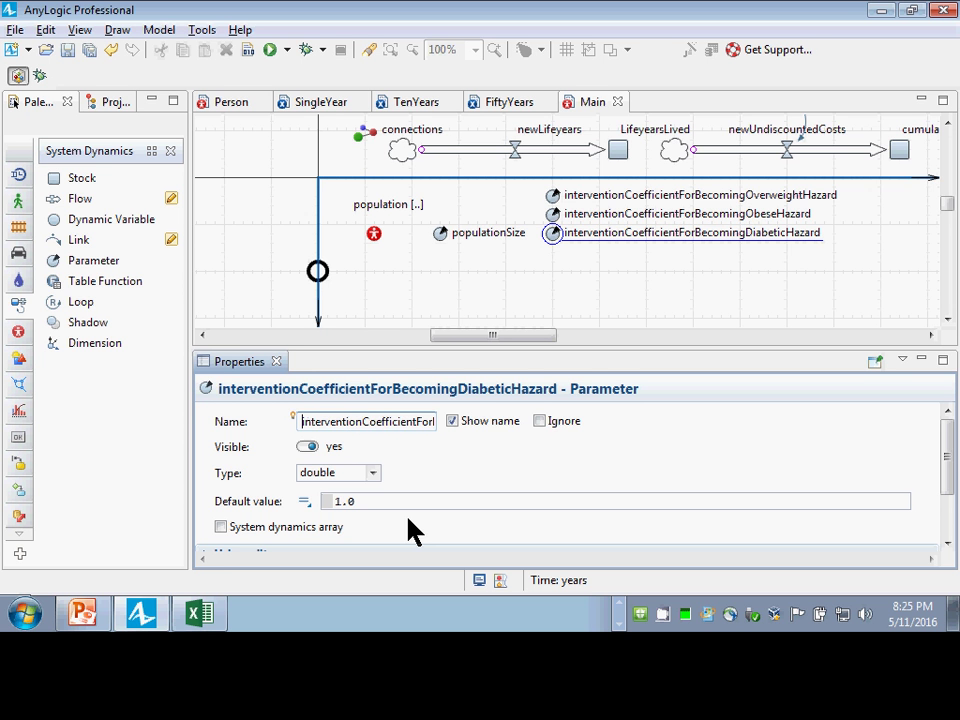
{"action": "key", "text": "ctrl+v"}
{"action": "key", "text": "BackSpace"}
{"action": "key", "text": "BackSpace"}
{"action": "key", "text": "BackSpace"}
{"action": "key", "text": "BackSpace"}
{"action": "key", "text": "BackSpace"}
{"action": "key", "text": "BackSpace"}
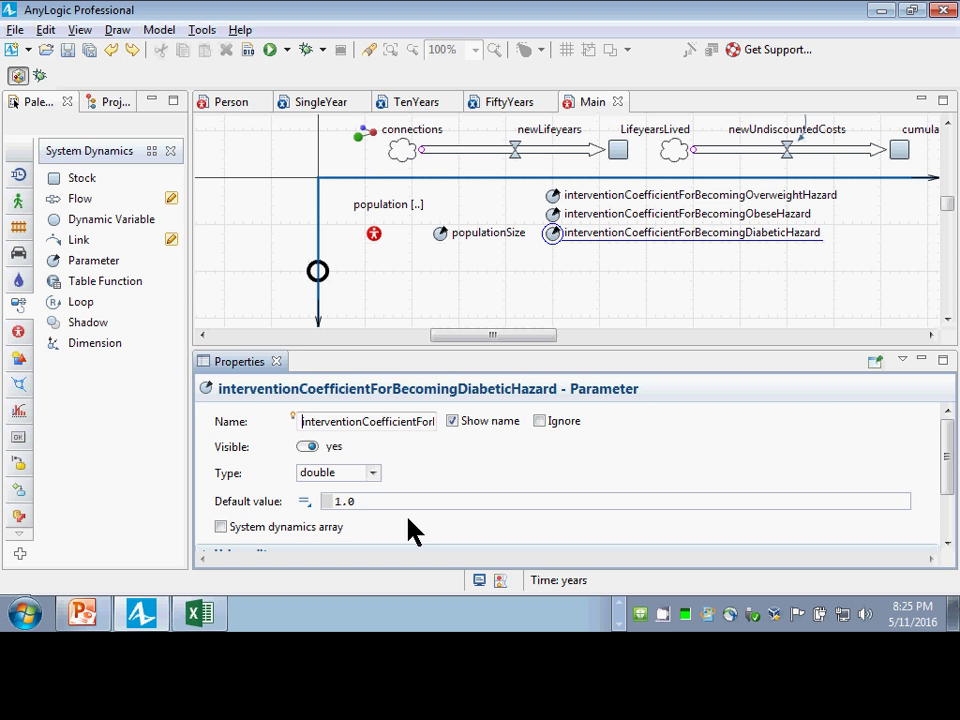
Rename the diabetic coefficient parameter interventionCoefficientForBecomingDiabeticHazard2 without refactoring its references, and save and build the model
{"action": "key", "text": "End"}
{"action": "type", "text": "2"}
{"action": "key", "text": "ctrl+s"}
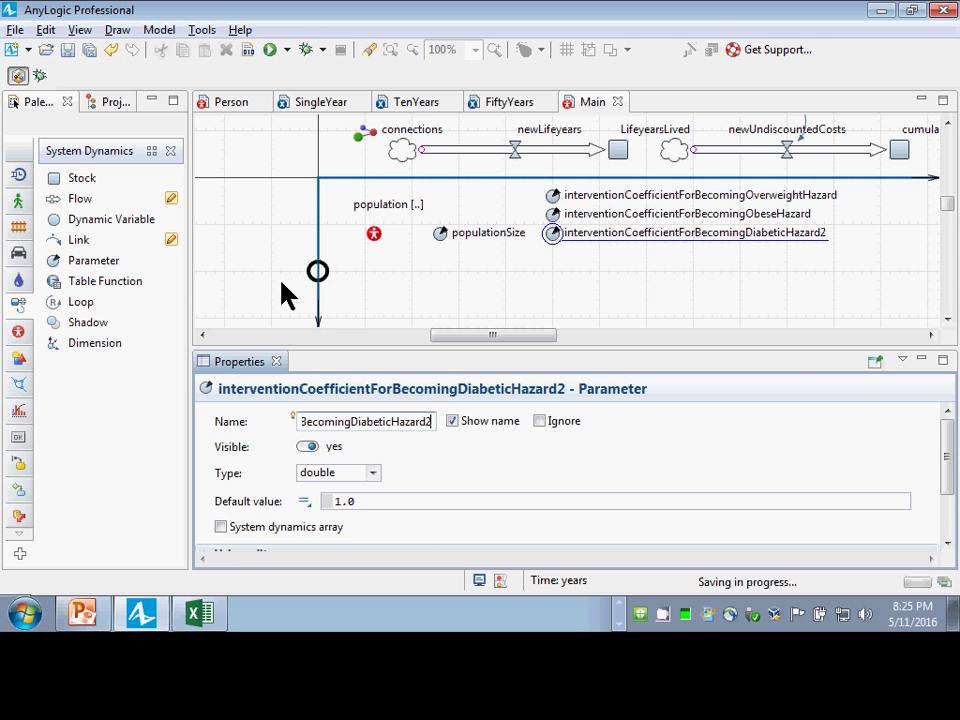
{"action": "left_click", "coordinate": [250, 52]}
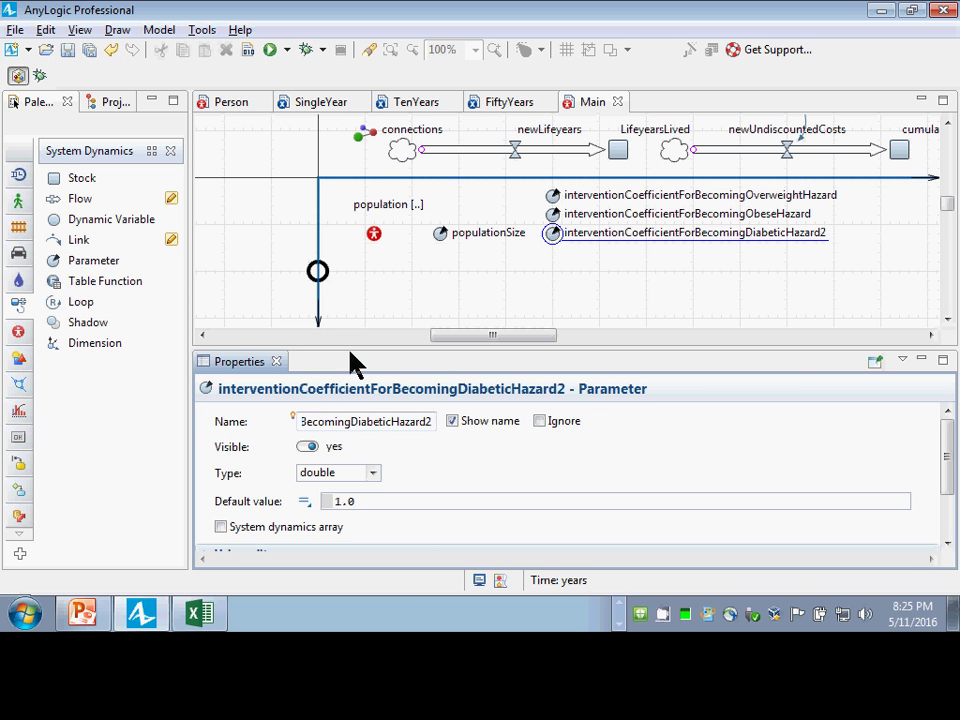
Trace the build error to the becomingDiabetic rate expression, and undo the parameter rename in Main
{"action": "left_click", "coordinate": [257, 444]}
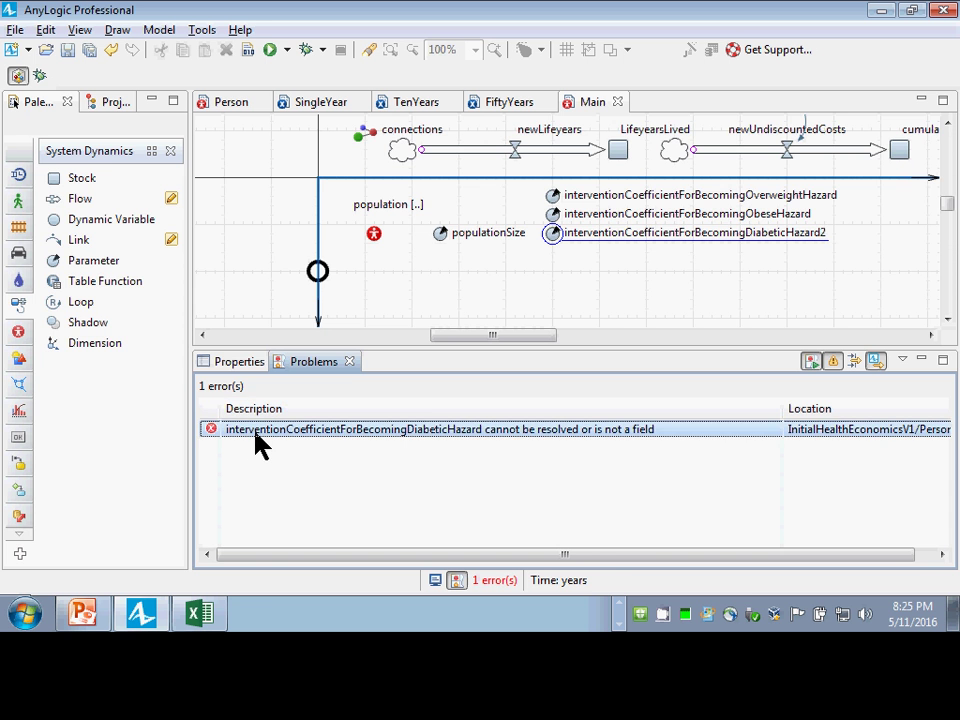
{"action": "double_click", "coordinate": [257, 444]}
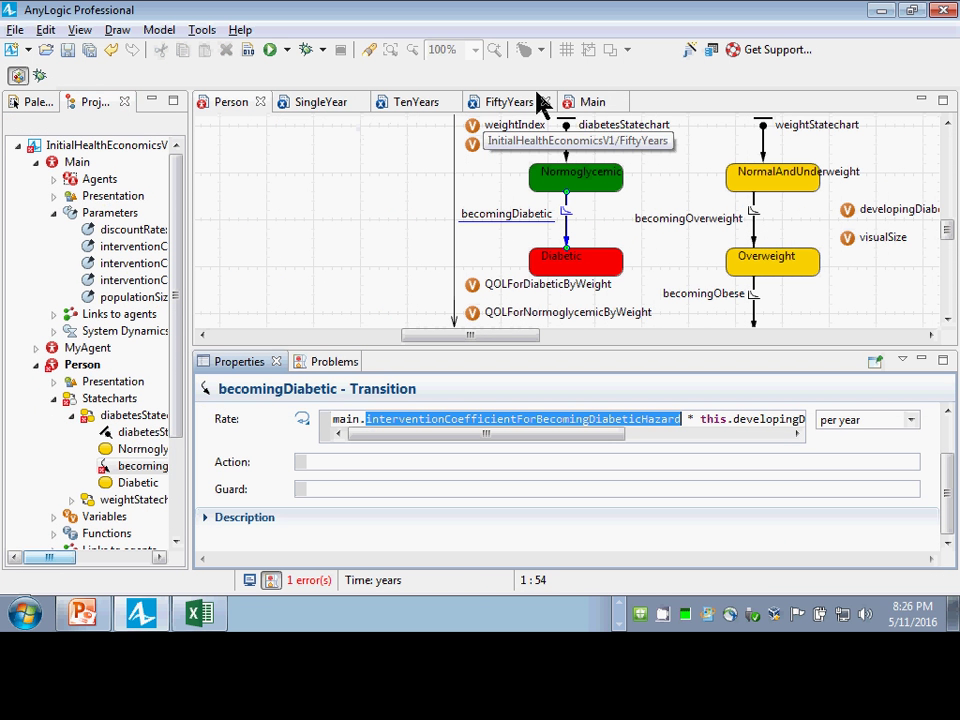
{"action": "left_click", "coordinate": [595, 104]}
{"action": "left_click", "coordinate": [678, 317]}
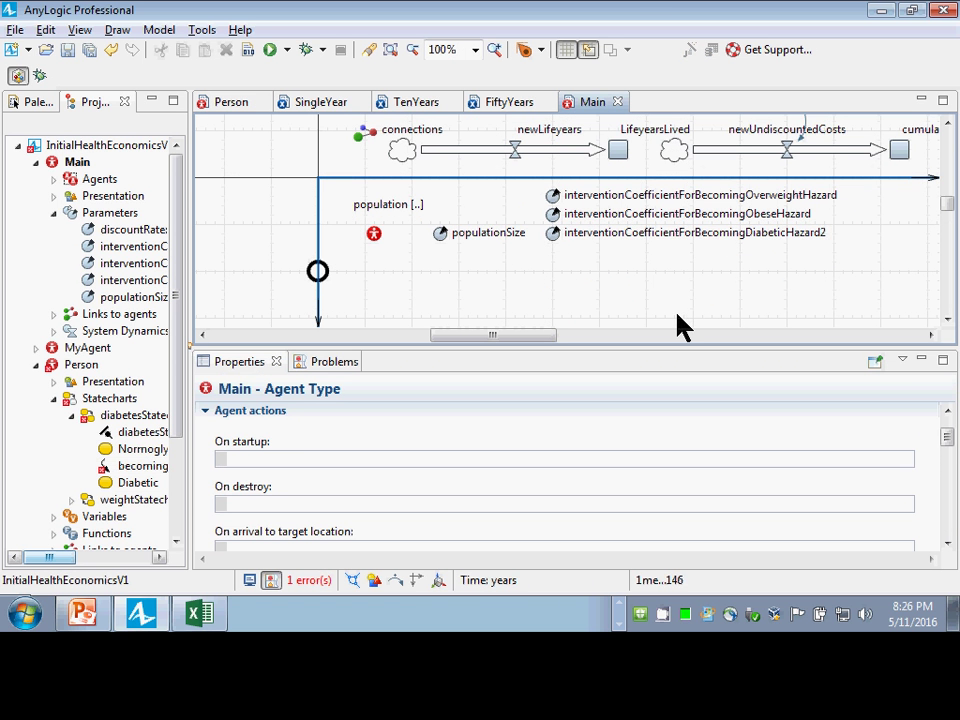
{"action": "key", "text": "ctrl+z"}
Rename the diabetic coefficient parameter interventionCoefficientForBecomingDiabeticHazard2 by refactoring, including its references in Person, and build the model
{"action": "left_click", "coordinate": [548, 236]}
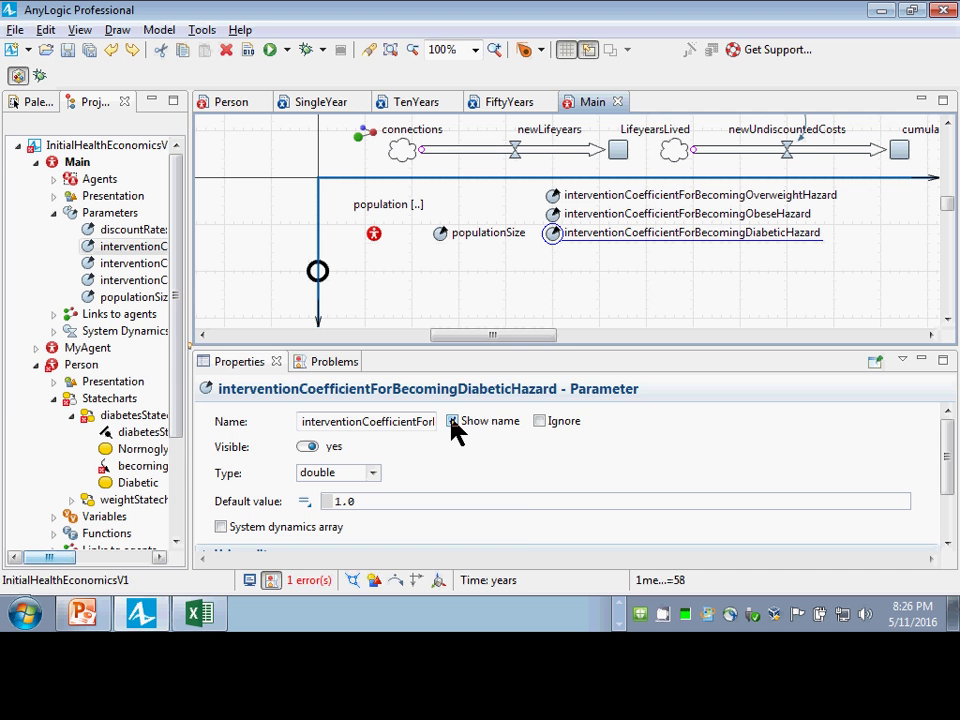
{"action": "left_click", "coordinate": [426, 424]}
{"action": "key", "text": "End"}
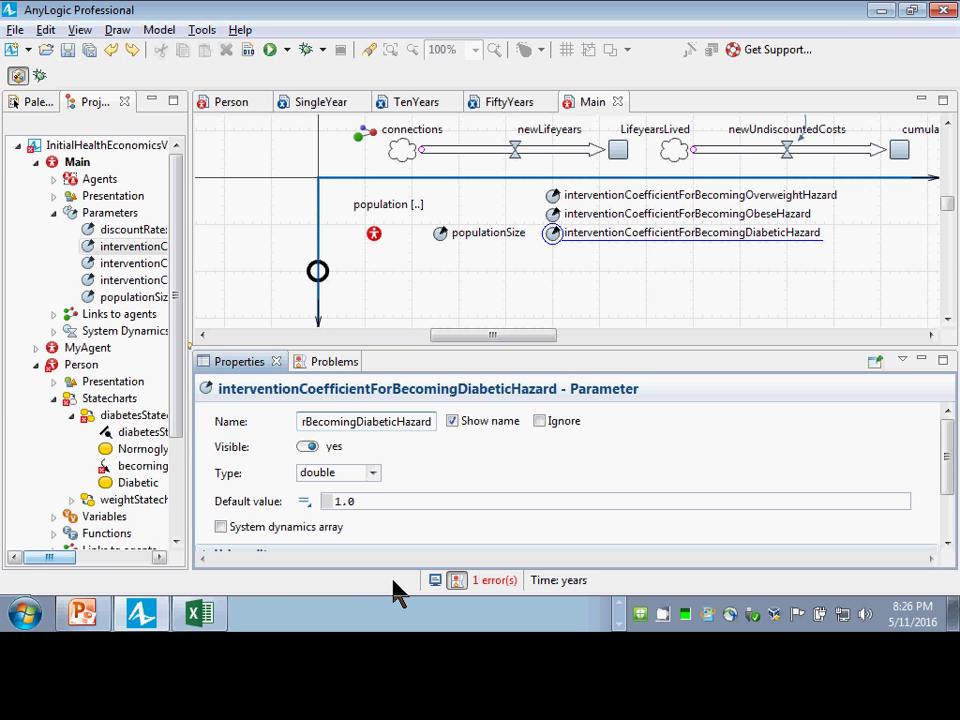
{"action": "type", "text": "2"}
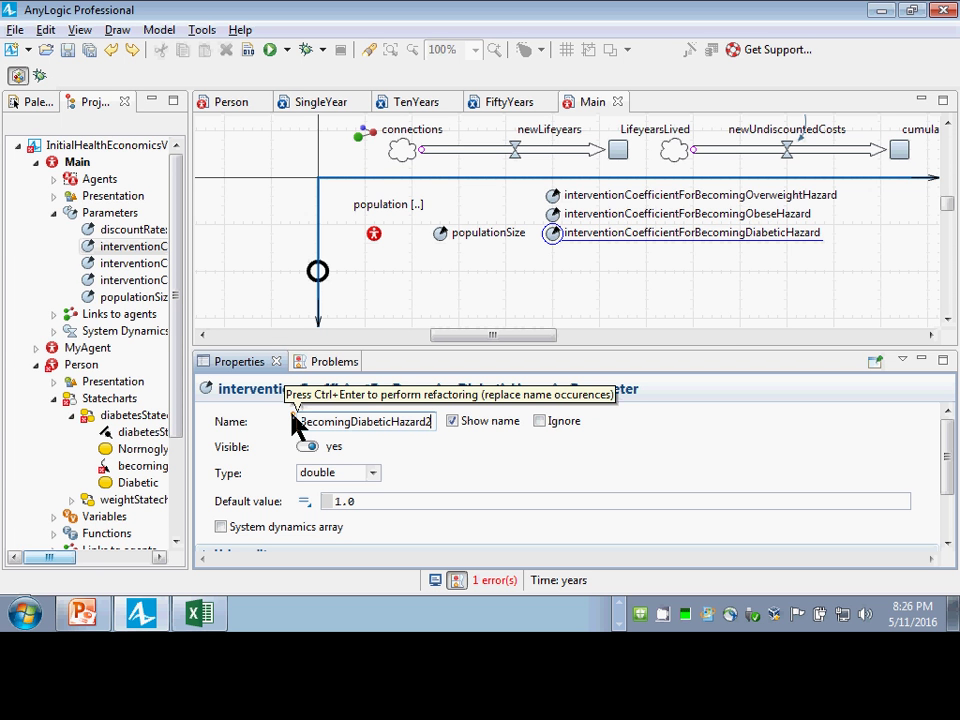
{"action": "key", "text": "ctrl+Return"}
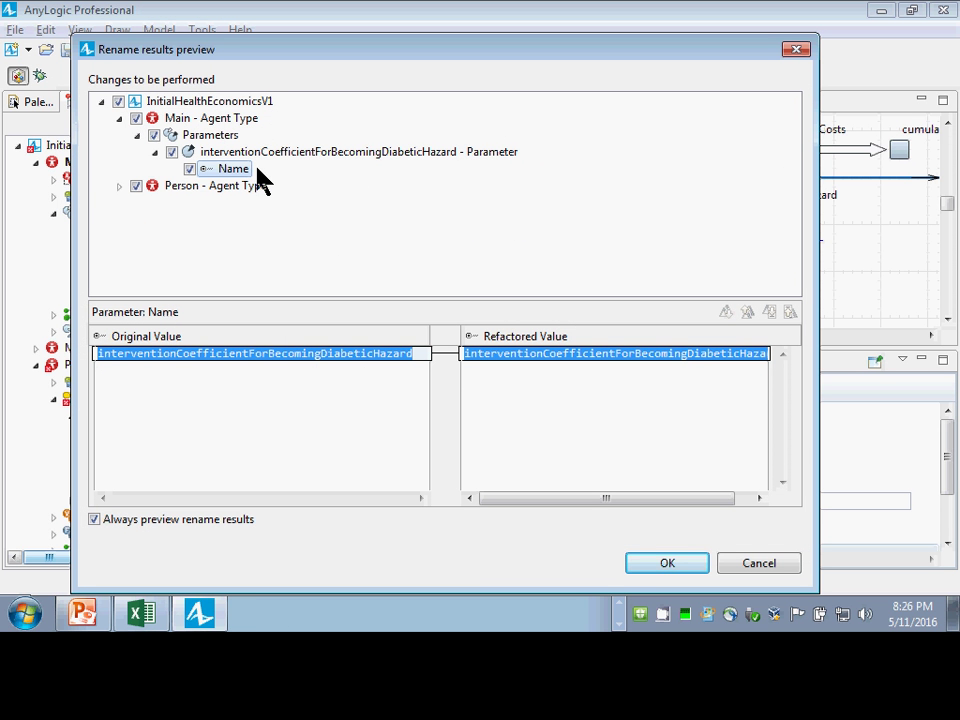
{"action": "left_click", "coordinate": [665, 566]}
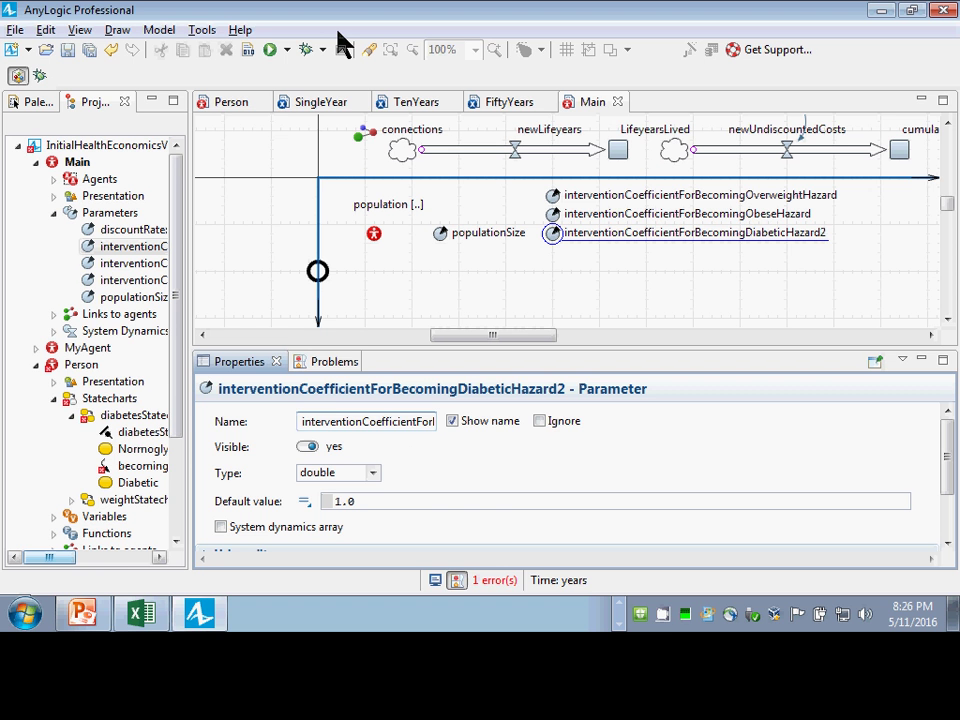
{"action": "left_click", "coordinate": [306, 49]}
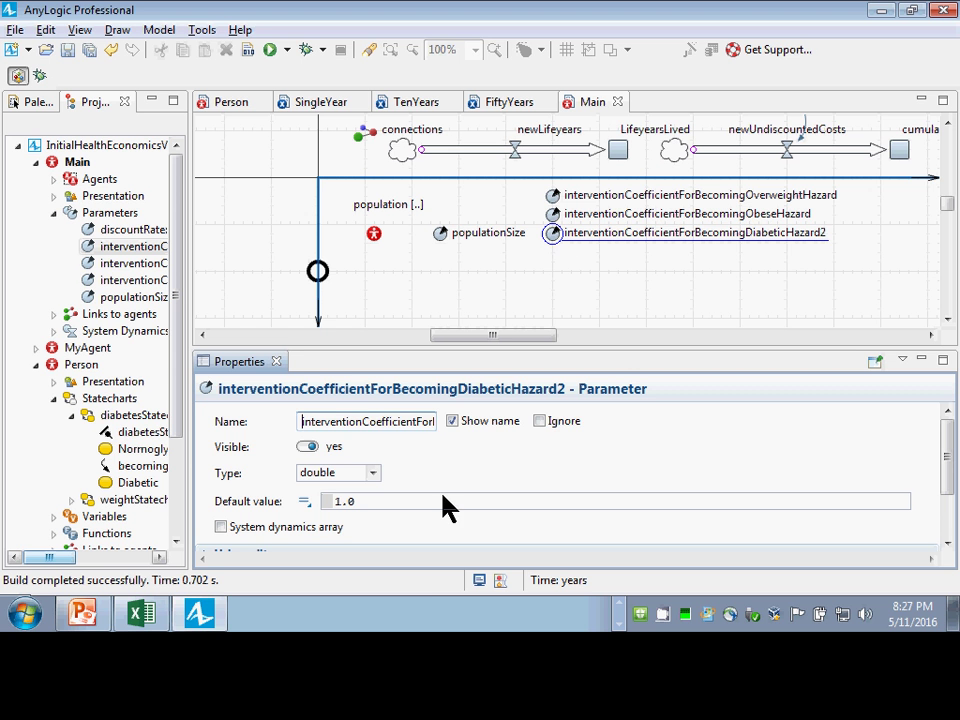
Refactor the parameter's name back to interventionCoefficientForBecomingDiabeticHazard, applying the change to all previewed references
{"action": "left_click", "coordinate": [392, 424]}
{"action": "key", "text": "End"}
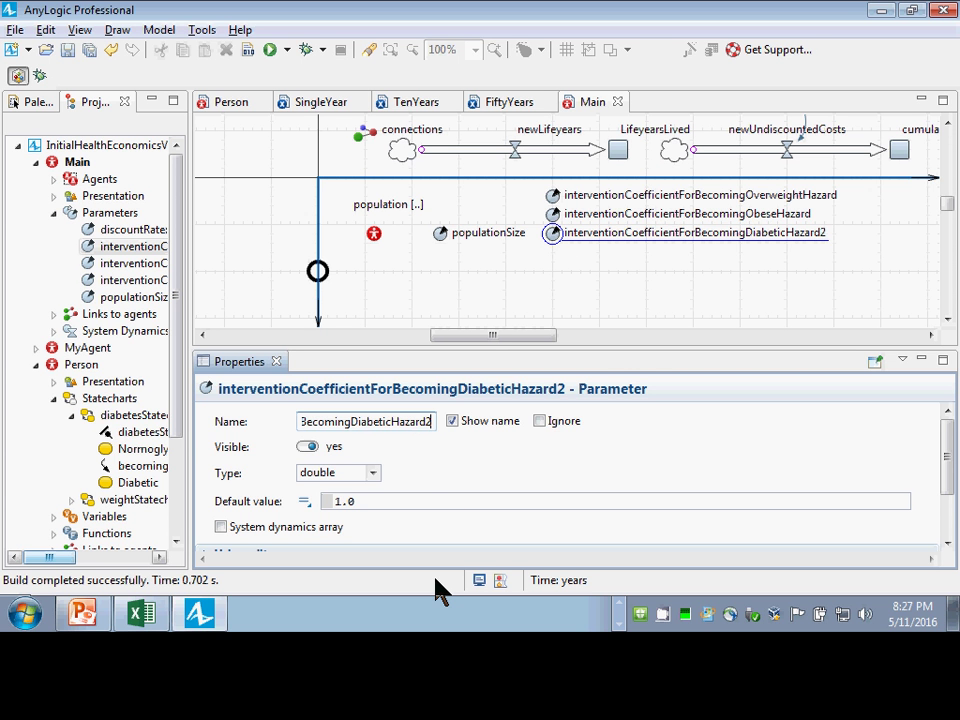
{"action": "key", "text": "BackSpace"}
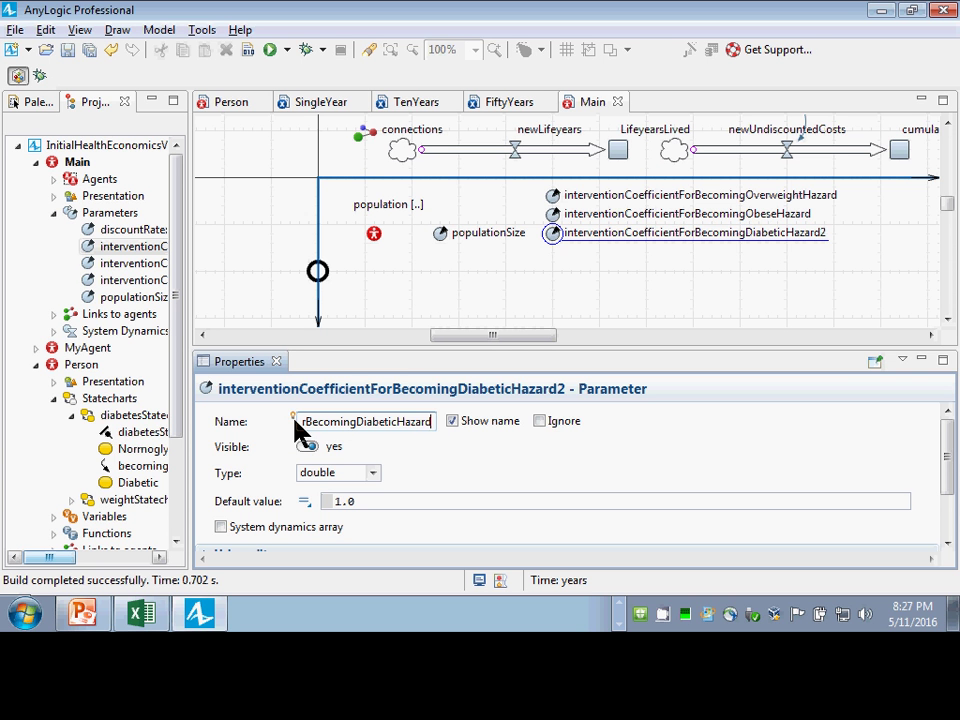
{"action": "mouse_move", "coordinate": [295, 423]}
{"action": "type", "text": "2"}
{"action": "key", "text": "ctrl+s"}
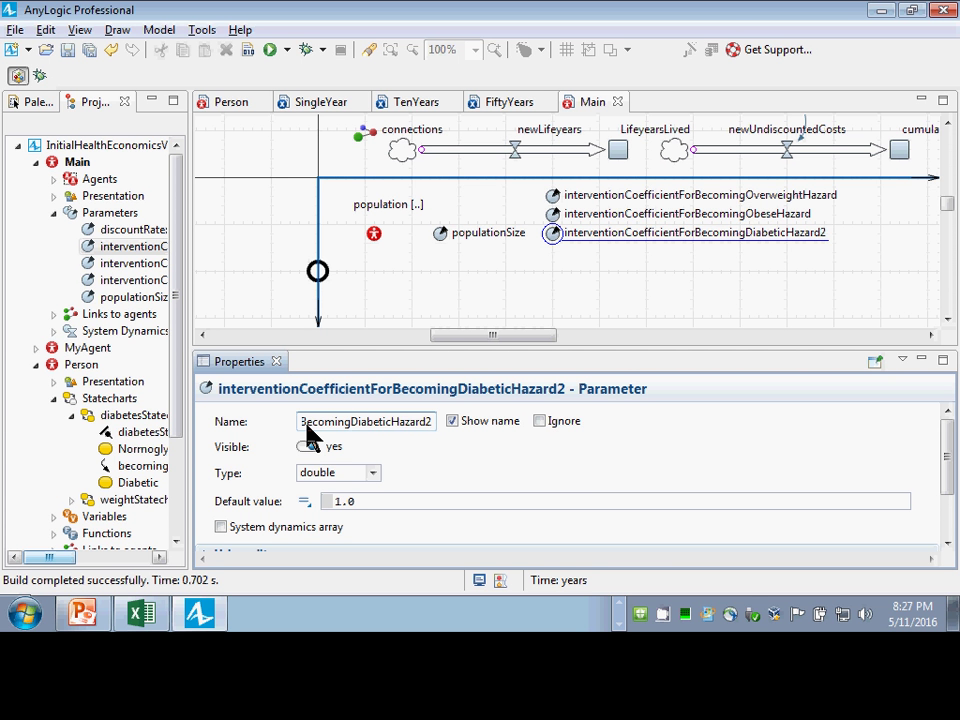
{"action": "key", "text": "BackSpace"}
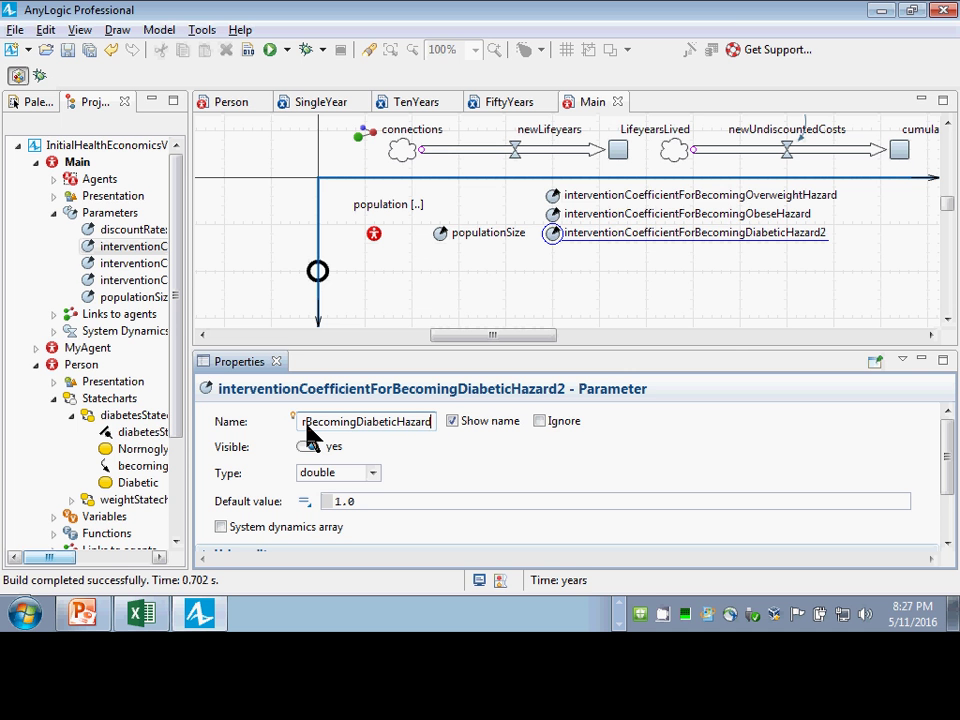
{"action": "key", "text": "Return"}
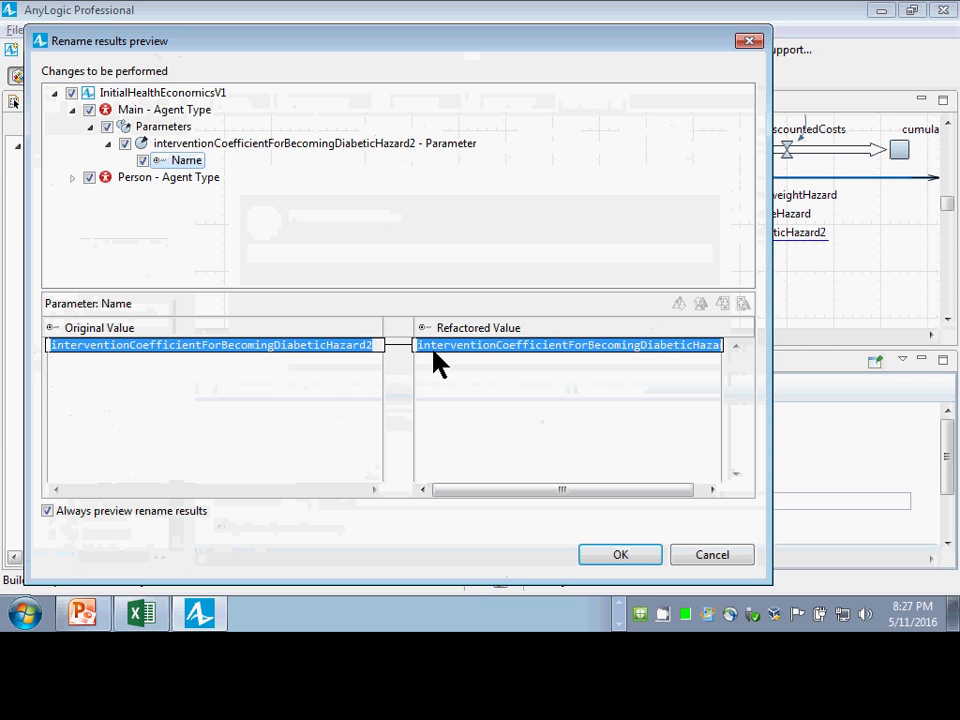
{"action": "left_click", "coordinate": [598, 555]}
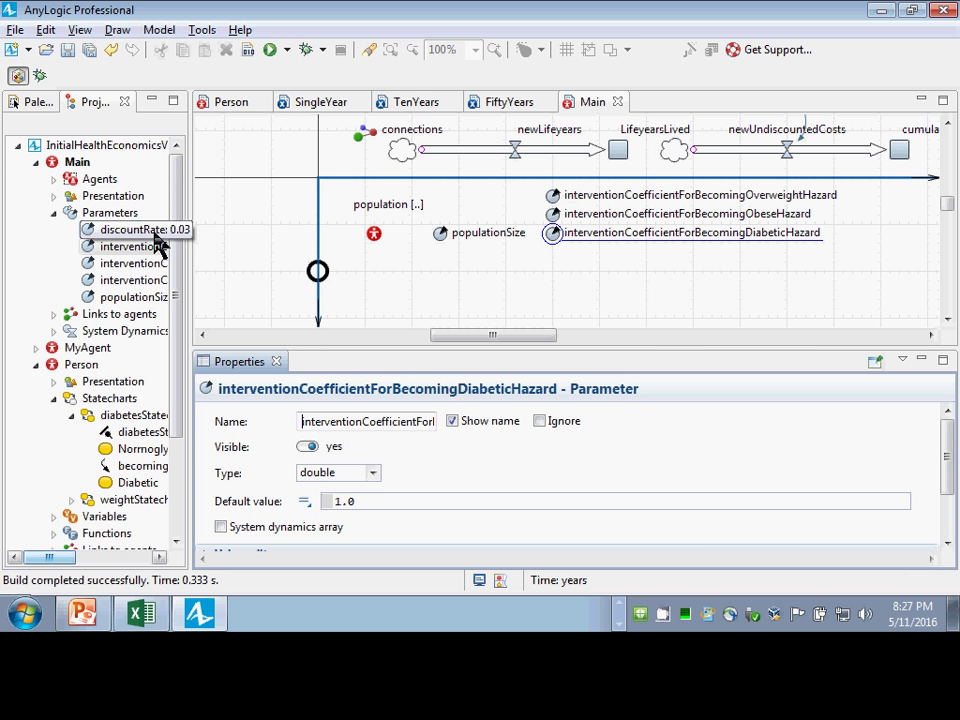
Examine the properties and parameters of the FiftyYears simulation experiment
{"action": "left_click_drag", "start_coordinate": [180, 302], "coordinate": [183, 512]}
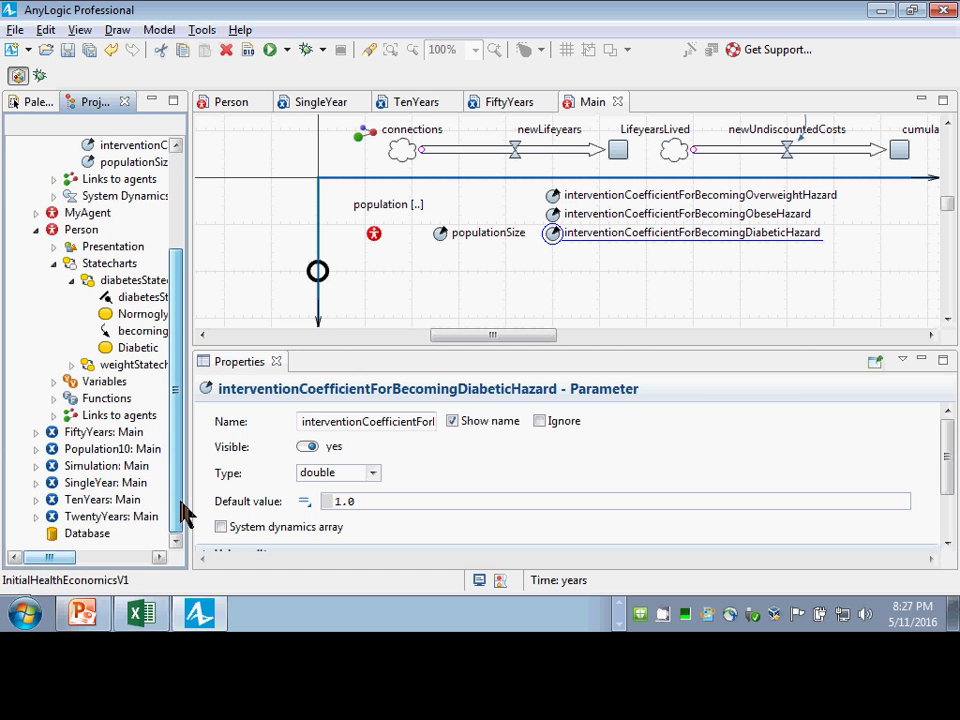
{"action": "left_click", "coordinate": [112, 436]}
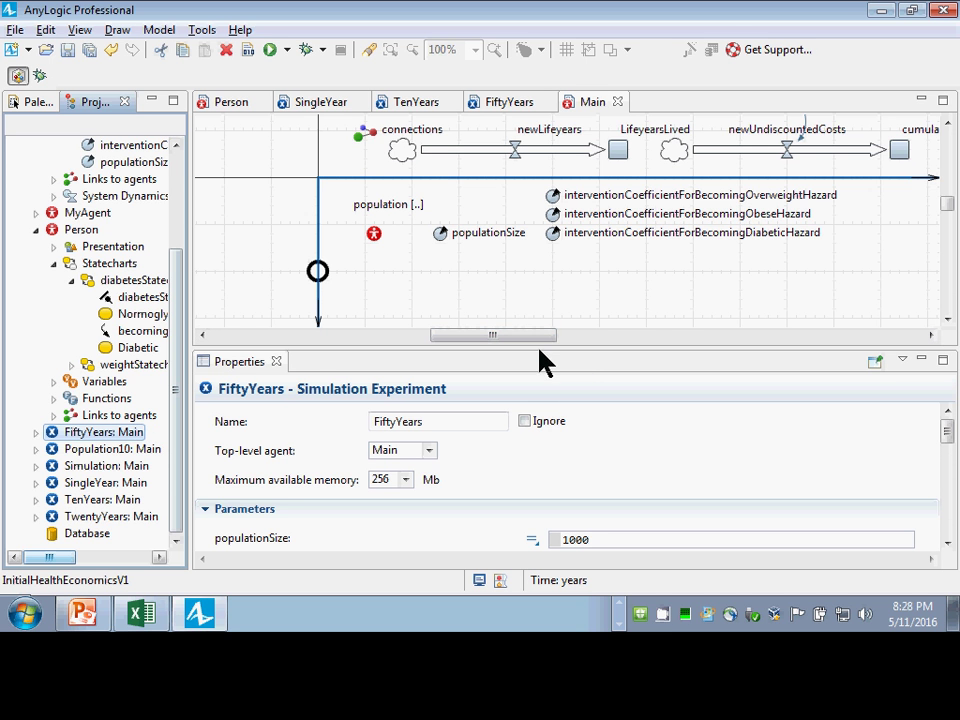
{"action": "mouse_move", "coordinate": [537, 350]}
{"action": "left_mouse_down"}
{"action": "mouse_move", "coordinate": [546, 288]}
{"action": "mouse_move", "coordinate": [532, 348]}
{"action": "left_mouse_up"}
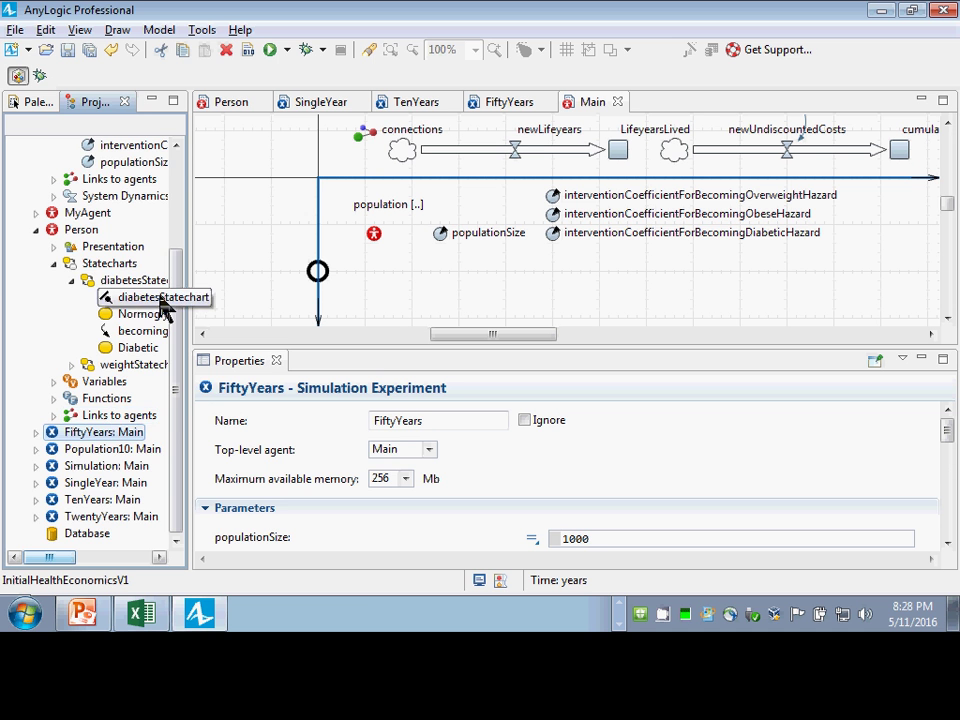
Check the options for adding a new experiment to the InitialHealthEconomicsV1 model without creating one
{"action": "left_click_drag", "start_coordinate": [171, 326], "coordinate": [184, 233]}
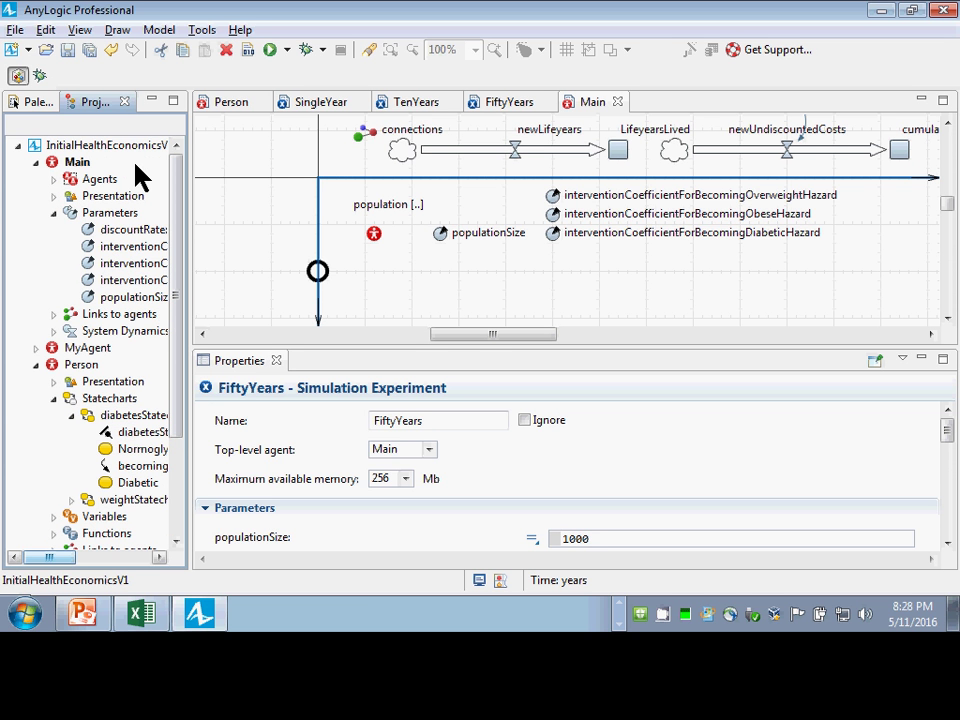
{"action": "key", "text": "shift+F10"}
{"action": "mouse_move", "coordinate": [340, 137]}
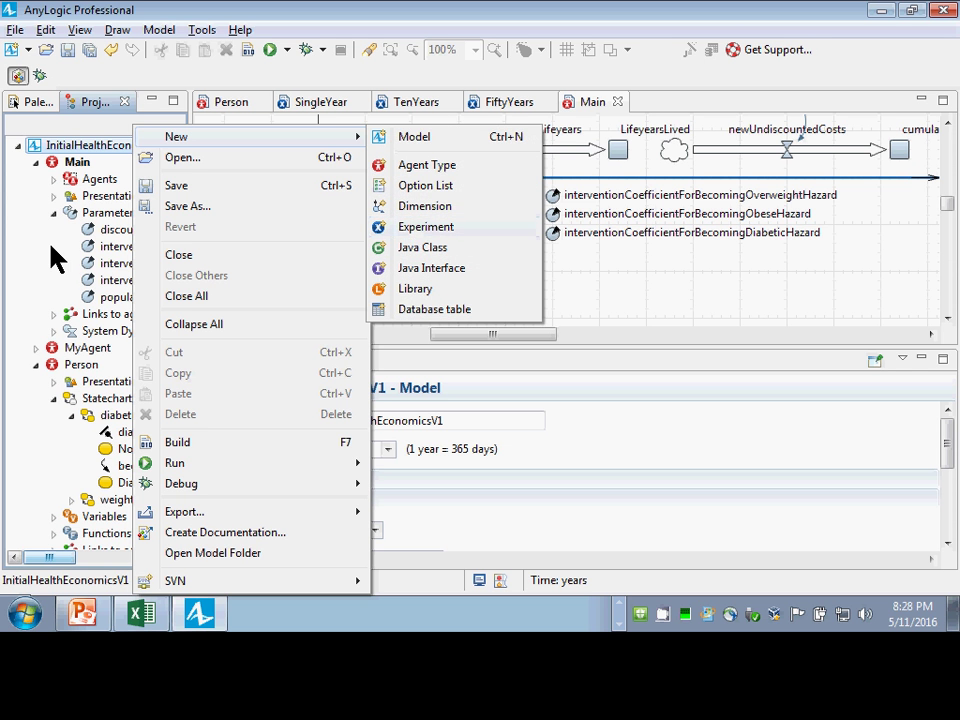
{"action": "key", "text": "Escape"}
{"action": "key", "text": "Escape"}
Examine the FiftyYears experiment's parameters and model time settings, including its stop condition and stop time
{"action": "scroll", "coordinate": [160, 515], "scroll_direction": "down", "scroll_amount": 3}
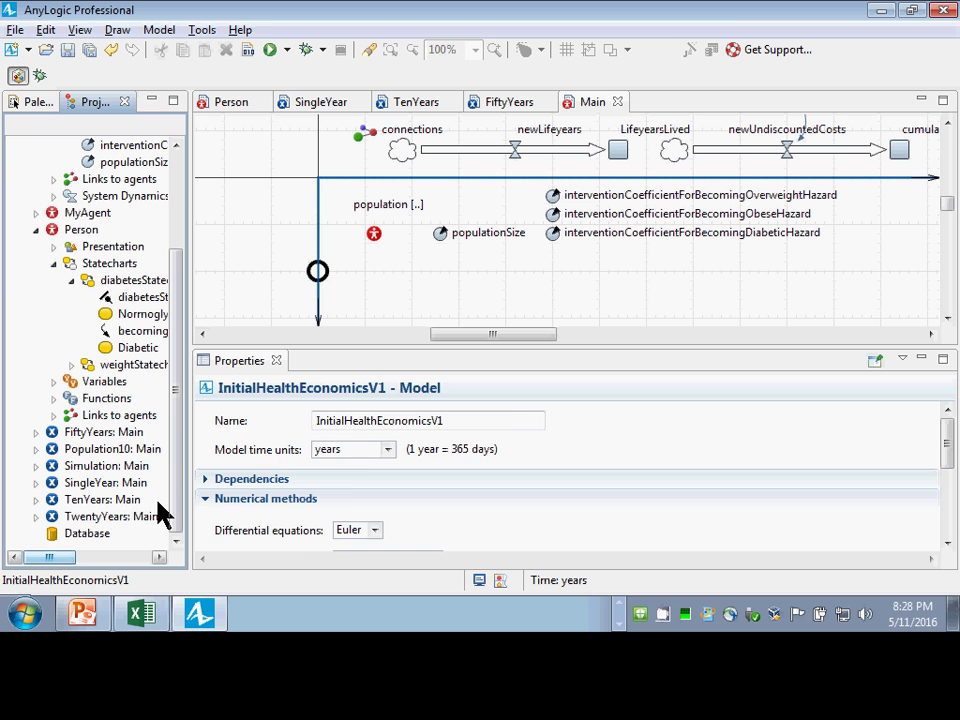
{"action": "left_click", "coordinate": [80, 450]}
{"action": "left_click", "coordinate": [80, 435]}
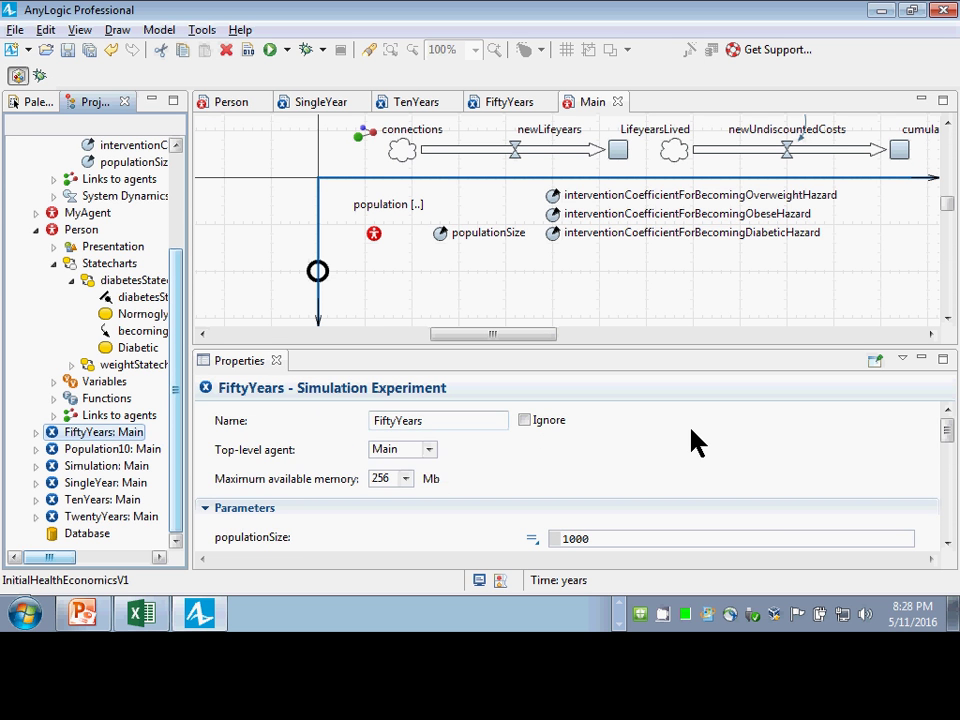
{"action": "scroll", "coordinate": [684, 436], "scroll_direction": "down", "scroll_amount": 6}
{"action": "scroll", "coordinate": [684, 432], "scroll_direction": "down", "scroll_amount": 1}
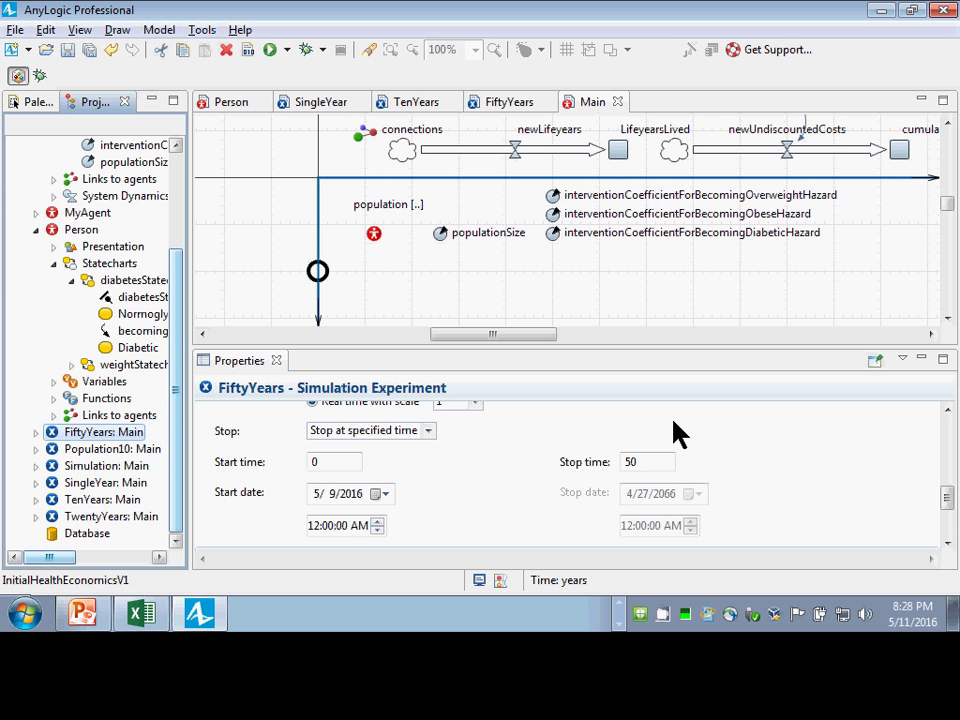
{"action": "scroll", "coordinate": [180, 268], "scroll_direction": "up", "scroll_amount": 1}
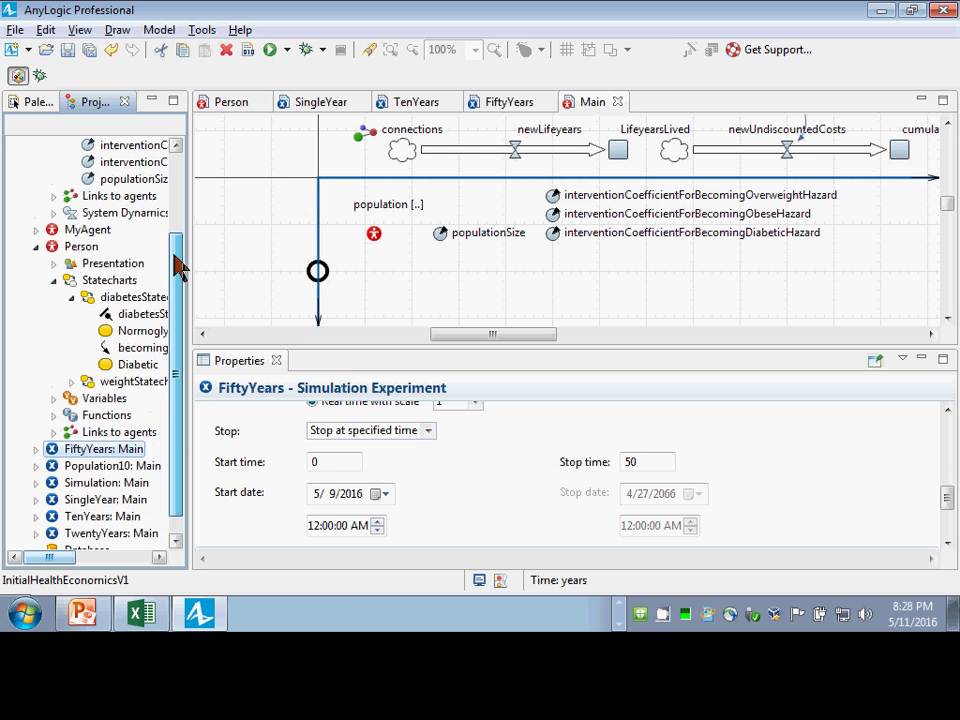
Create a simulation experiment named ShowFiftyYear in InitialHealthEconomicsV1 with Main as its top-level agent
{"action": "left_click_drag", "start_coordinate": [178, 268], "coordinate": [108, 162]}
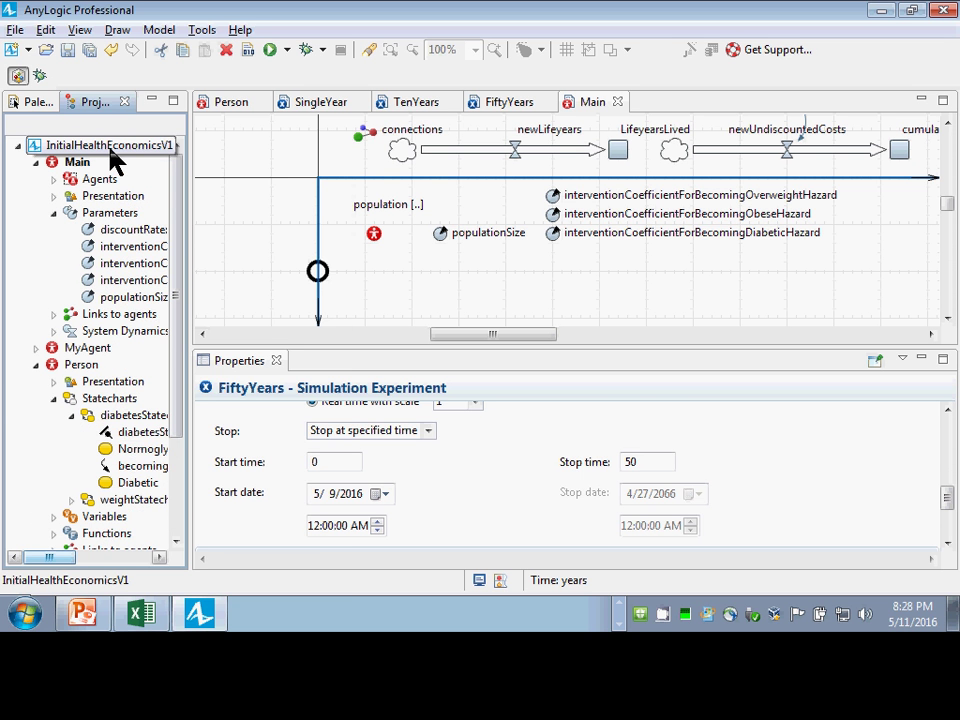
{"action": "right_click", "coordinate": [108, 153]}
{"action": "mouse_move", "coordinate": [243, 136]}
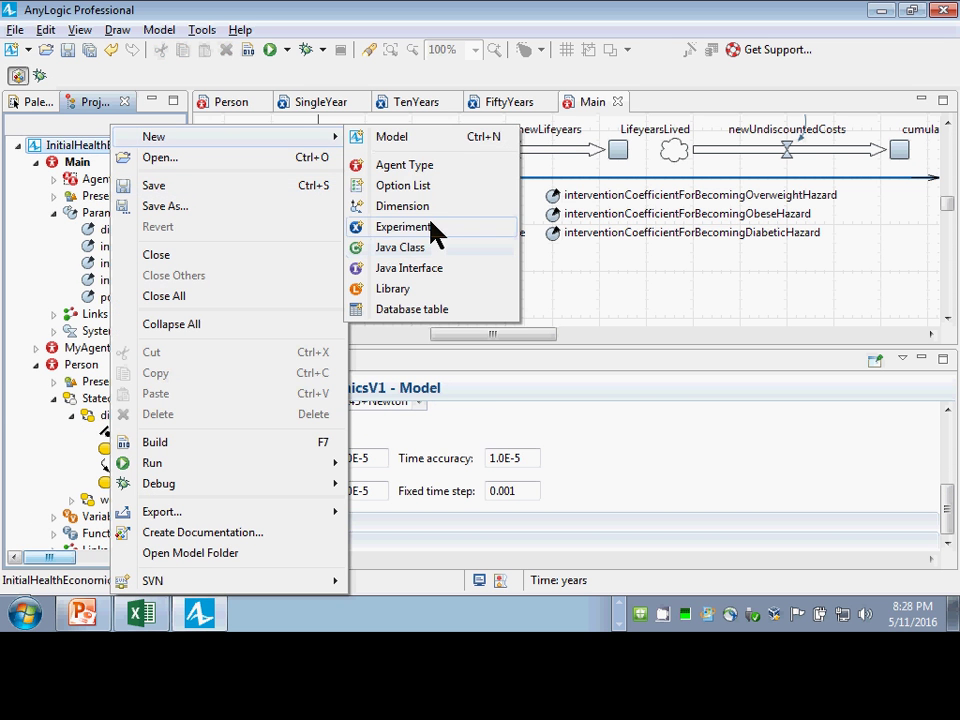
{"action": "left_click", "coordinate": [435, 226]}
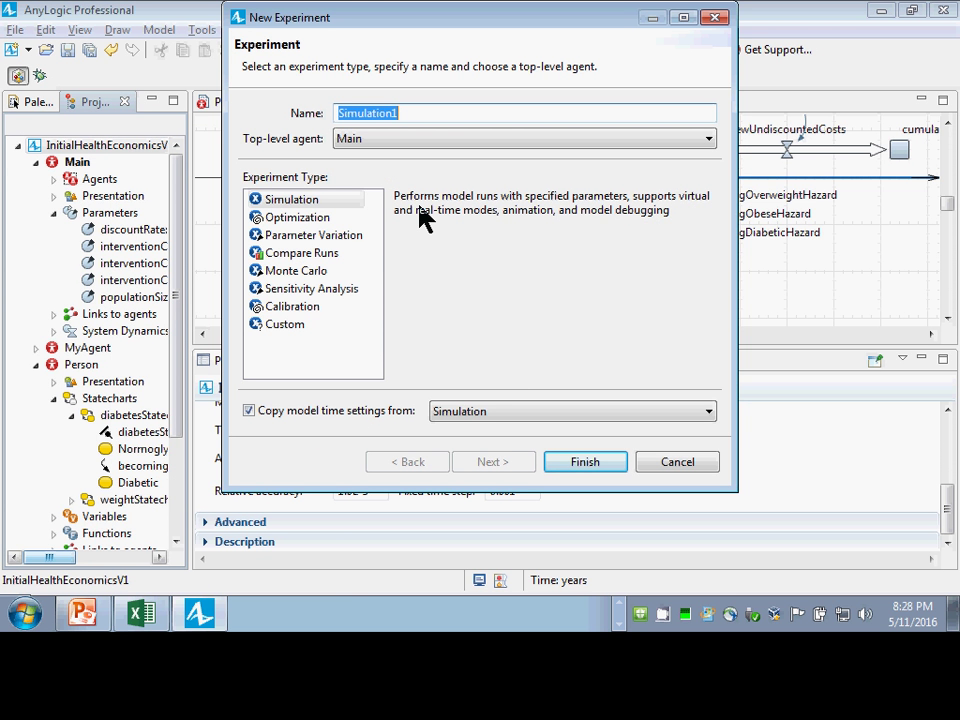
{"action": "type", "text": "Sho"}
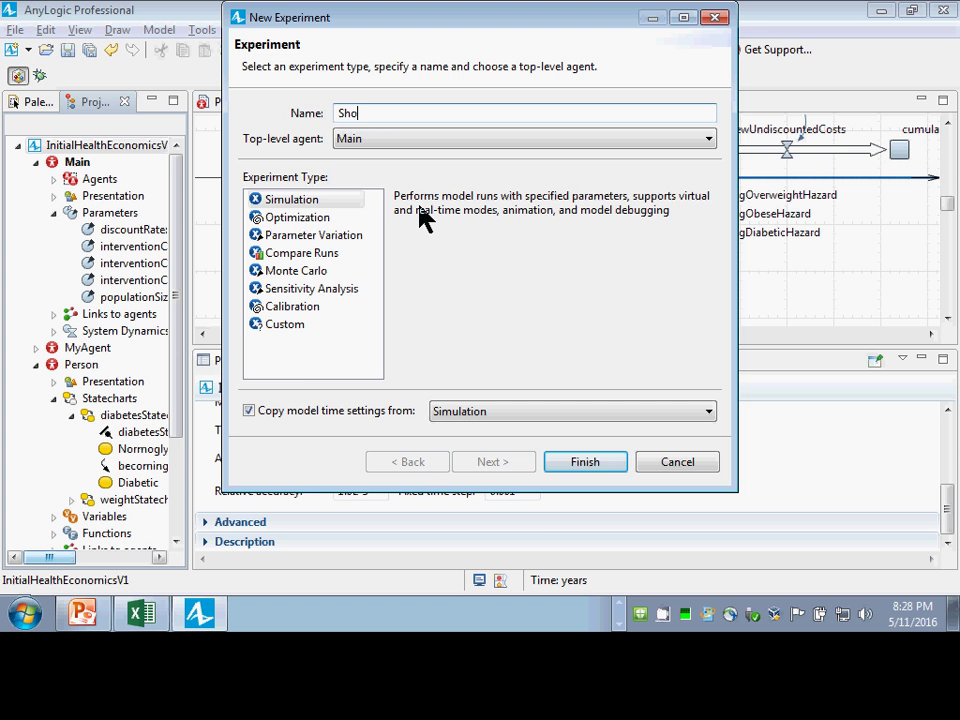
{"action": "type", "text": "wFiftyYear"}
{"action": "key", "text": "Return"}
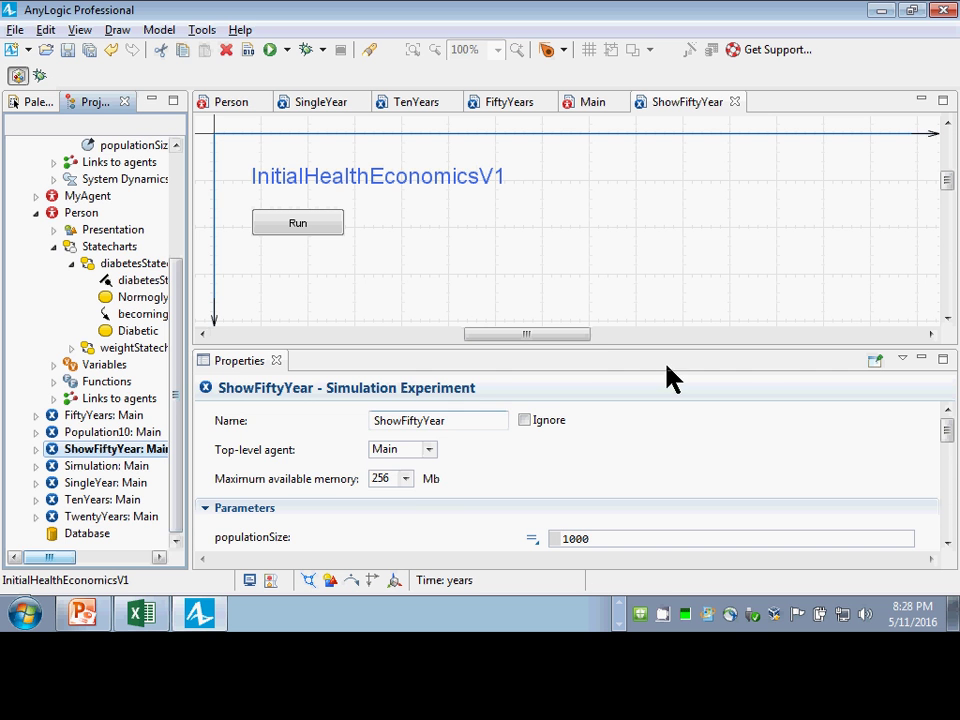
Set the ShowFiftyYear experiment to stop at a specified time of 50 and save the model
{"action": "scroll", "coordinate": [762, 420], "scroll_direction": "down", "scroll_amount": 15}
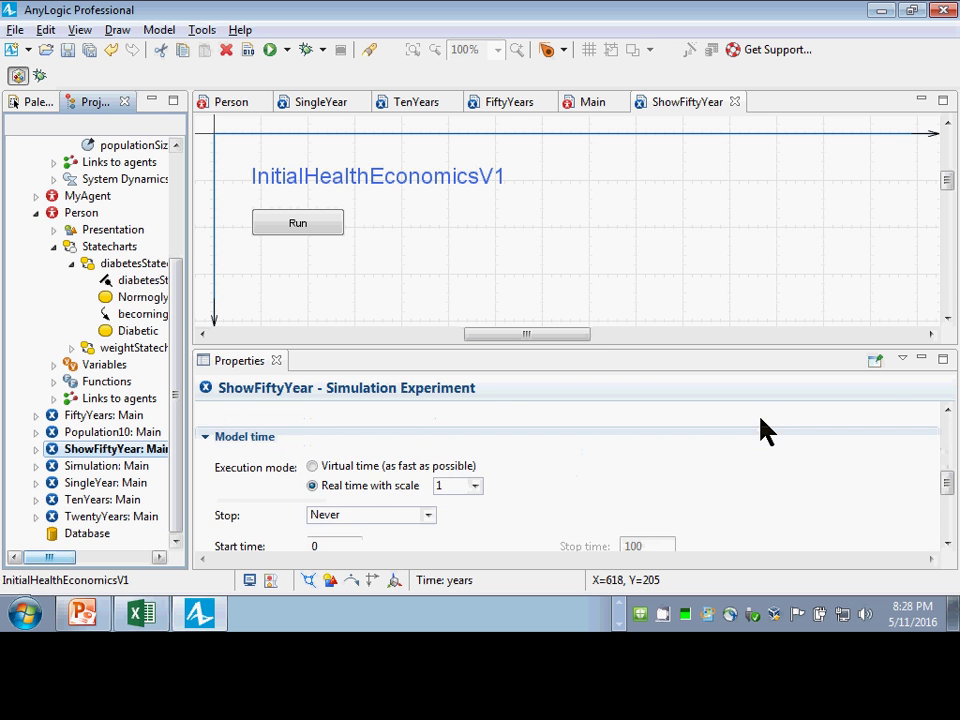
{"action": "scroll", "coordinate": [436, 435], "scroll_direction": "up", "scroll_amount": 1}
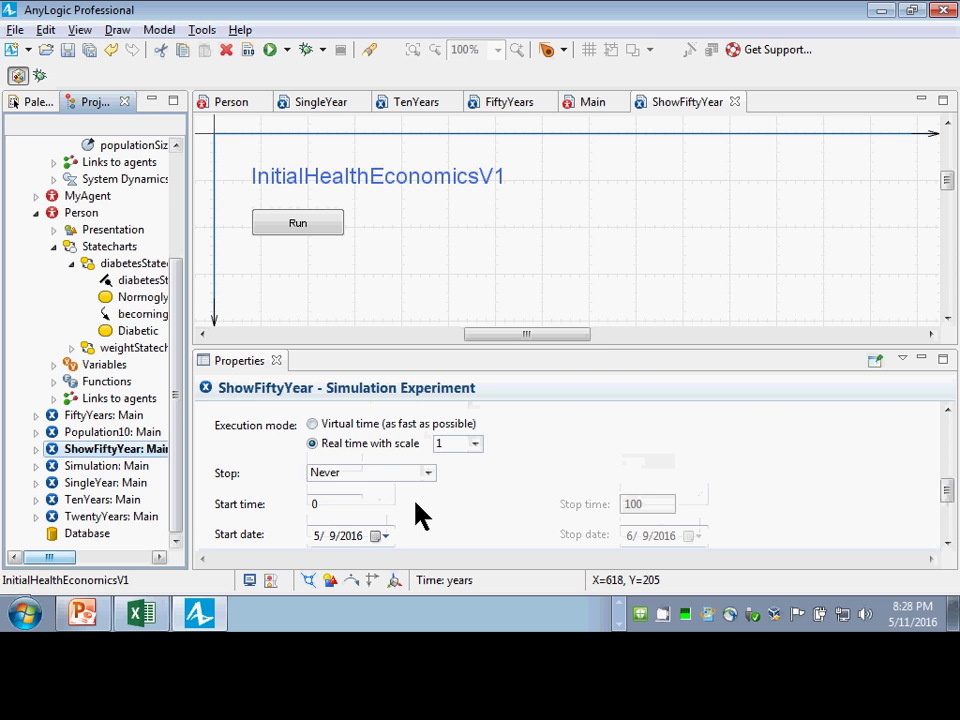
{"action": "left_click", "coordinate": [430, 474]}
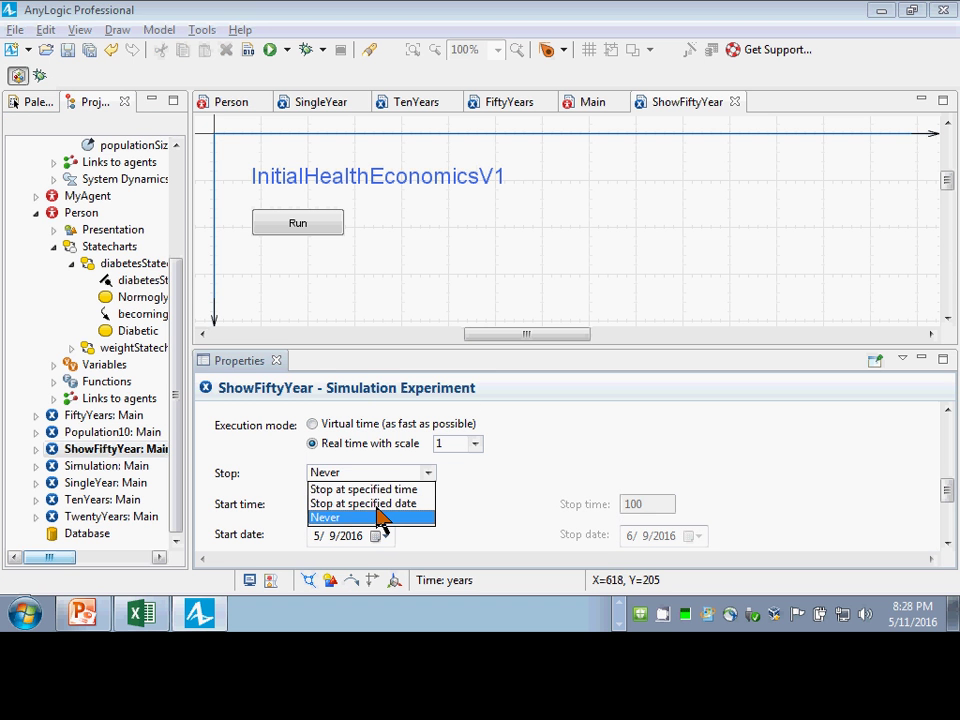
{"action": "left_click", "coordinate": [378, 491]}
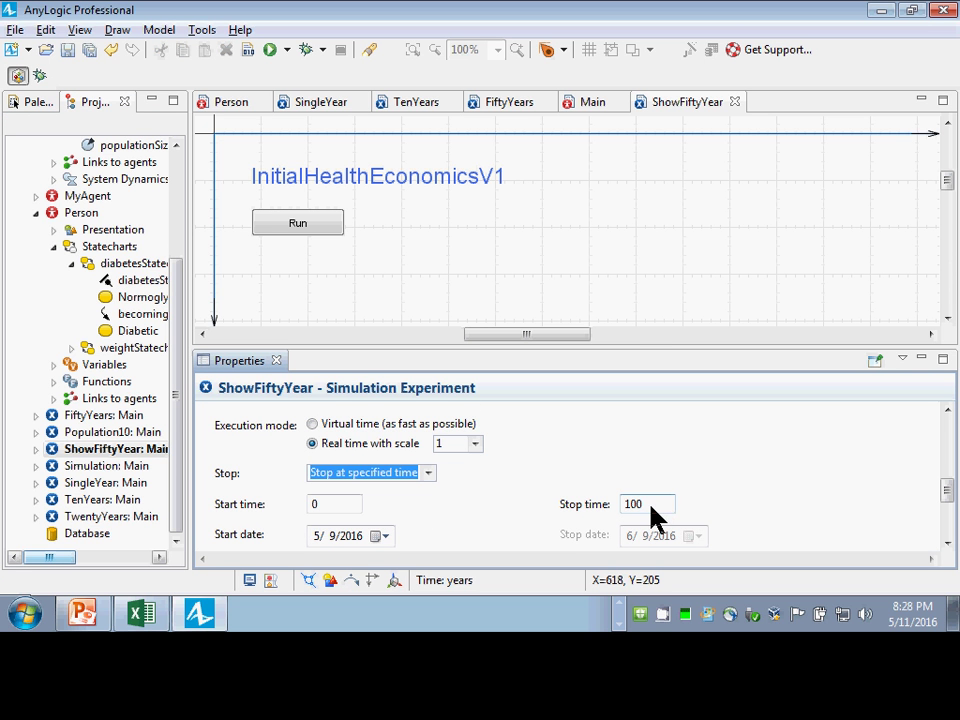
{"action": "double_click", "coordinate": [650, 504]}
{"action": "type", "text": "5"}
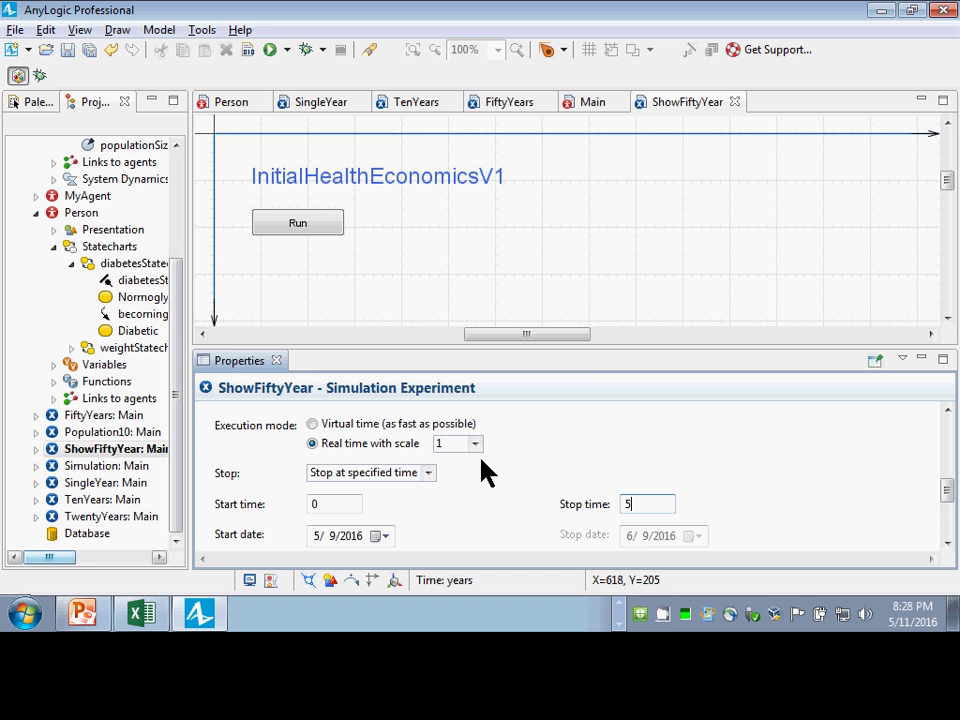
{"action": "type", "text": "0"}
{"action": "key", "text": "ctrl+s"}
{"action": "key", "text": "ctrl+s"}
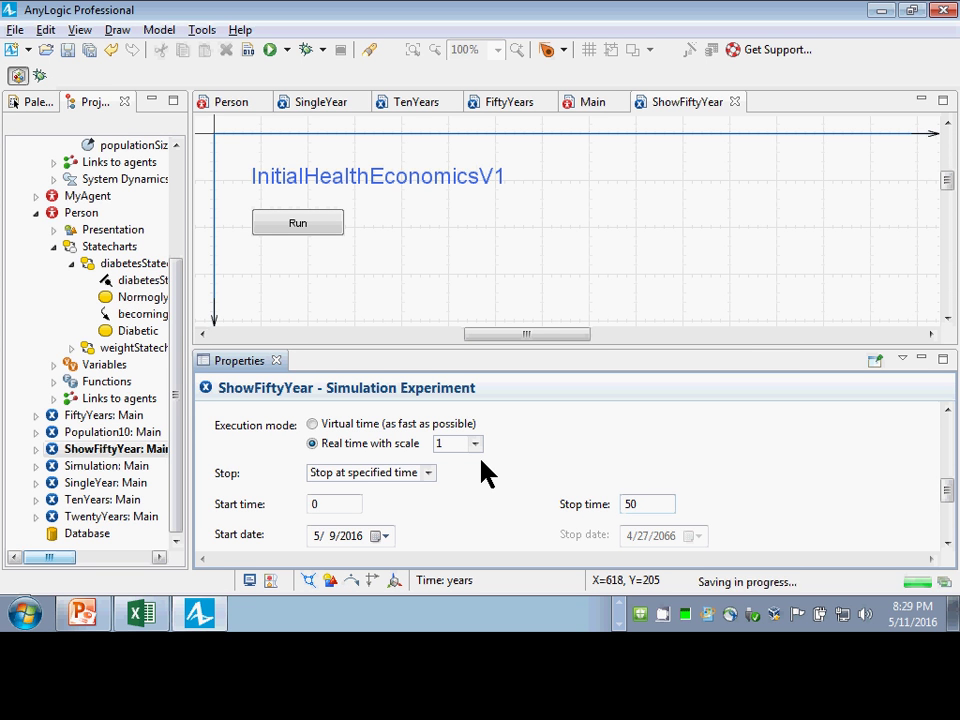
Rename the ShowFiftyYear experiment to BaselineFiftyYear and save the model
{"action": "left_click", "coordinate": [126, 459]}
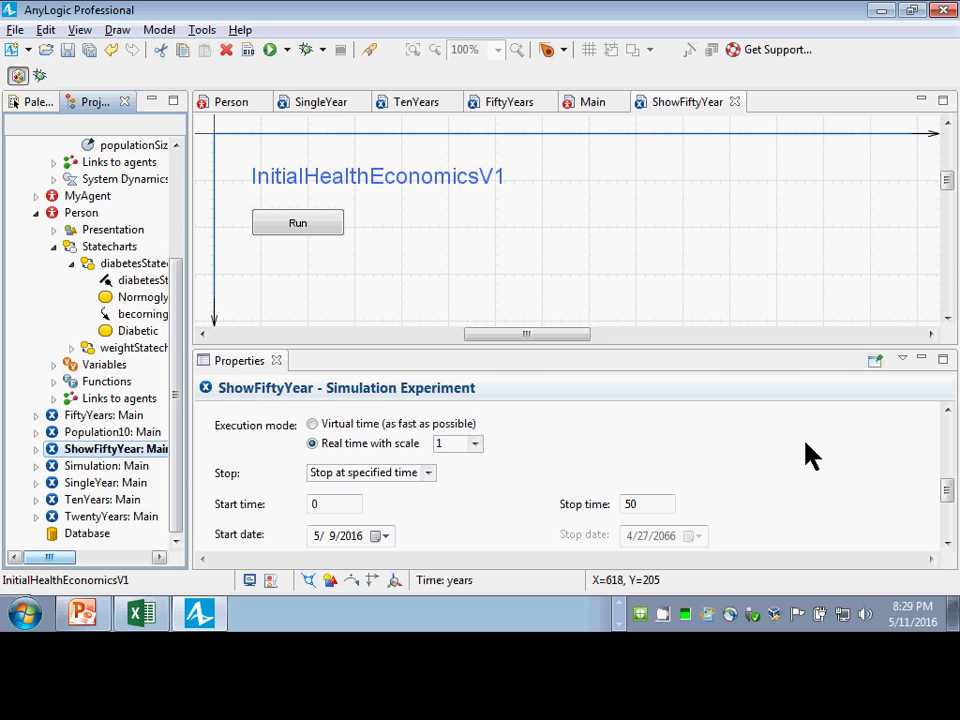
{"action": "scroll", "coordinate": [789, 474], "scroll_direction": "down", "scroll_amount": 3}
{"action": "scroll", "coordinate": [789, 474], "scroll_direction": "up", "scroll_amount": 3}
{"action": "scroll", "coordinate": [396, 474], "scroll_direction": "down", "scroll_amount": 1}
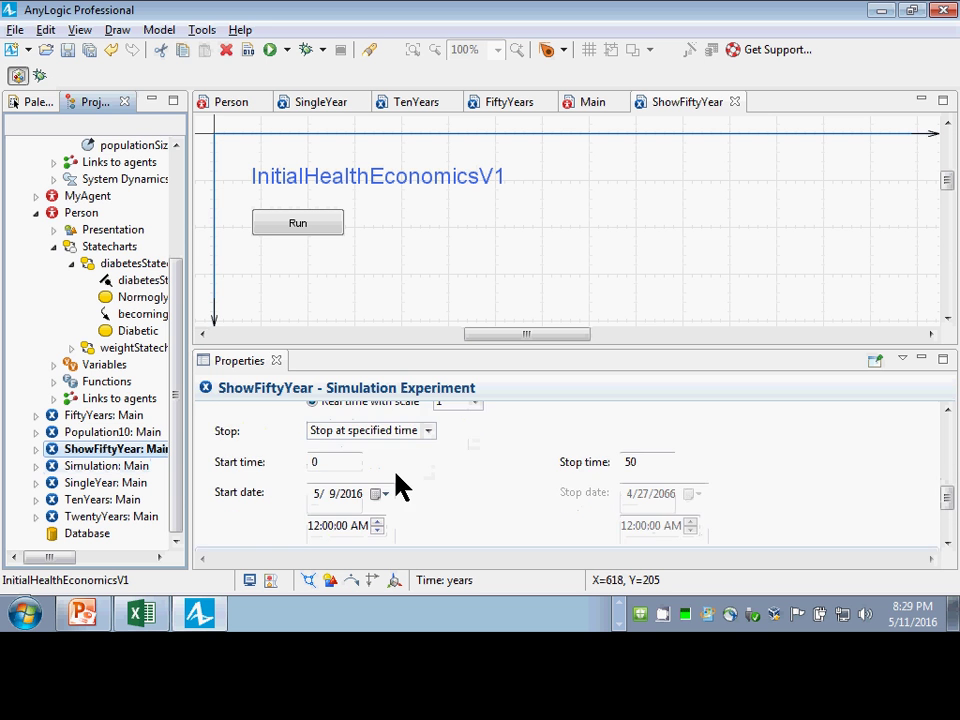
{"action": "scroll", "coordinate": [396, 485], "scroll_direction": "up", "scroll_amount": 6}
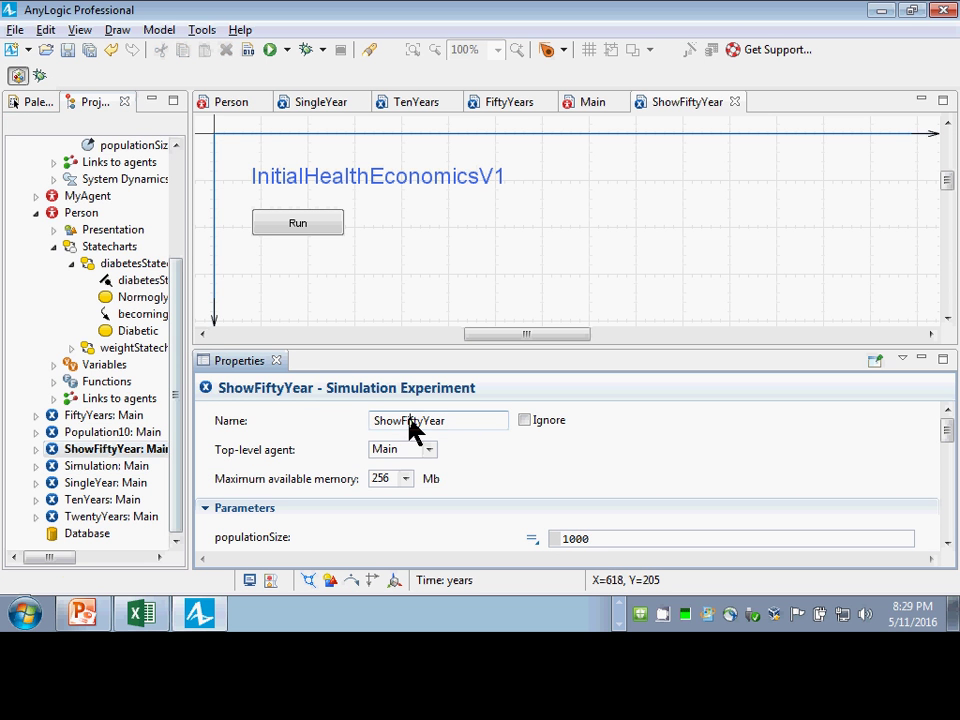
{"action": "left_click", "coordinate": [408, 420]}
{"action": "key", "text": "shift+Home"}
{"action": "type", "text": "Bas"}
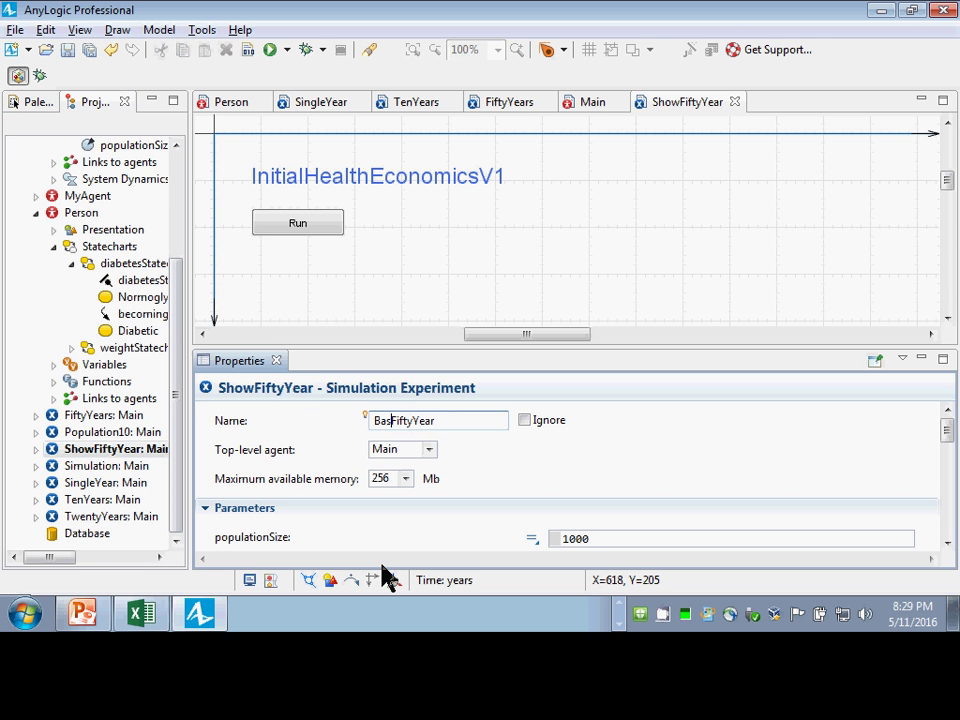
{"action": "type", "text": "eline"}
{"action": "key", "text": "Return"}
{"action": "scroll", "coordinate": [493, 516], "scroll_direction": "down", "scroll_amount": 5}
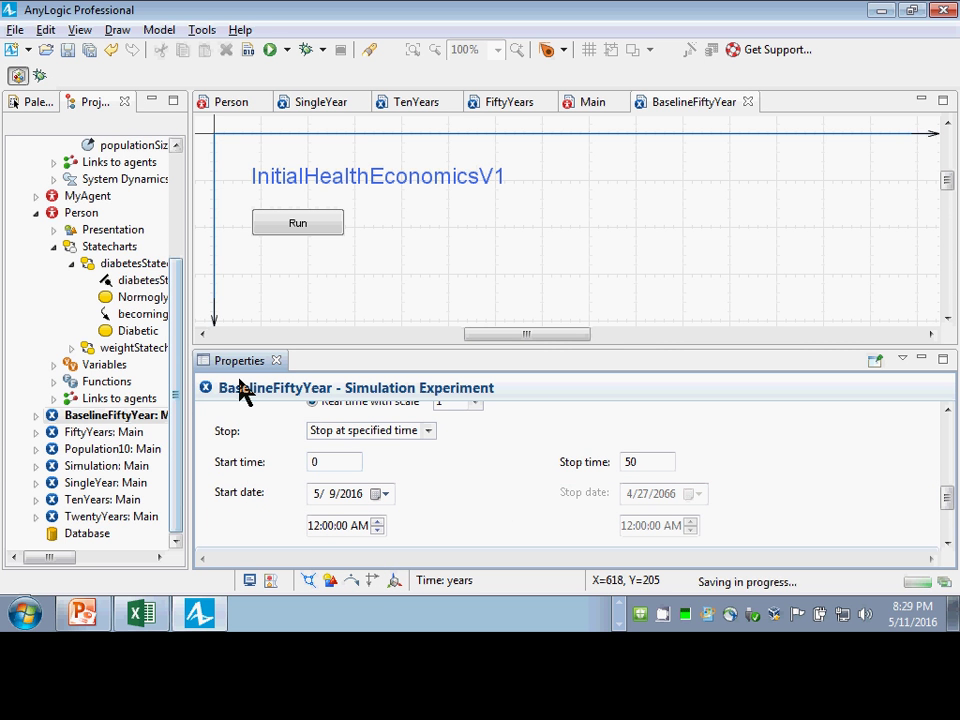
Run the baseline fifty-year experiment at full speed until it reaches its stop time of 50
{"action": "right_click", "coordinate": [118, 415]}
{"action": "left_click", "coordinate": [156, 381]}
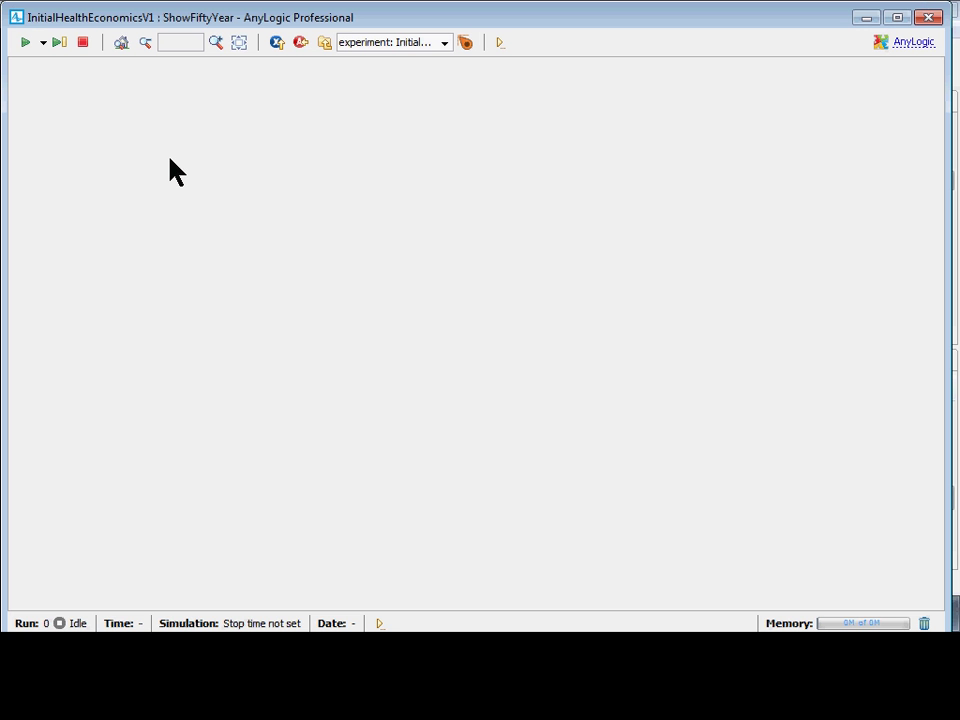
{"action": "left_click", "coordinate": [112, 140]}
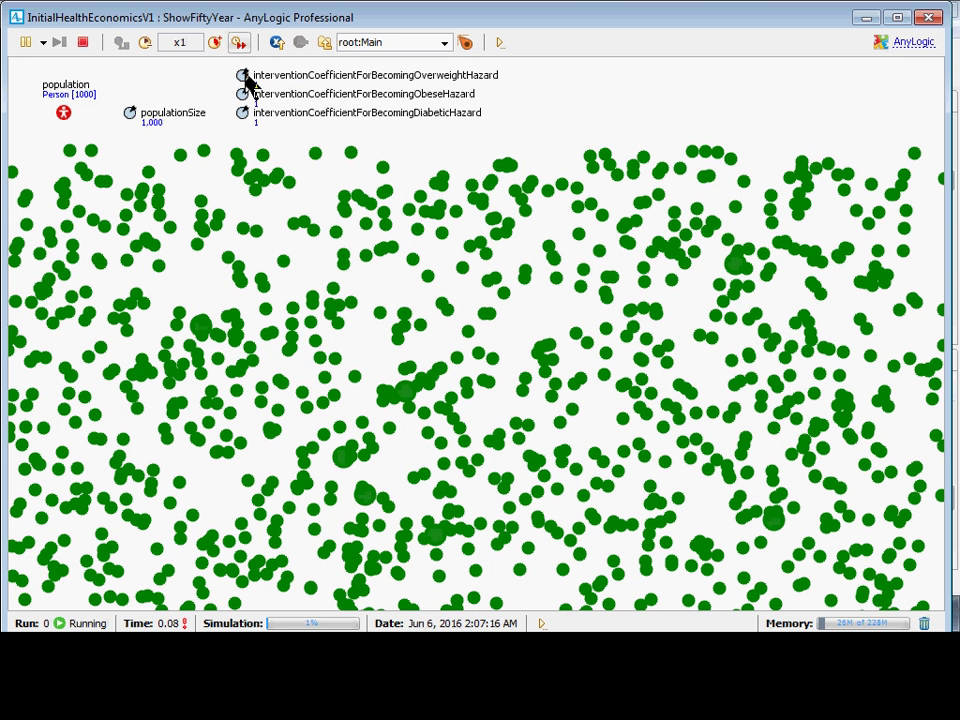
{"action": "left_click_drag", "start_coordinate": [360, 168], "coordinate": [408, 497]}
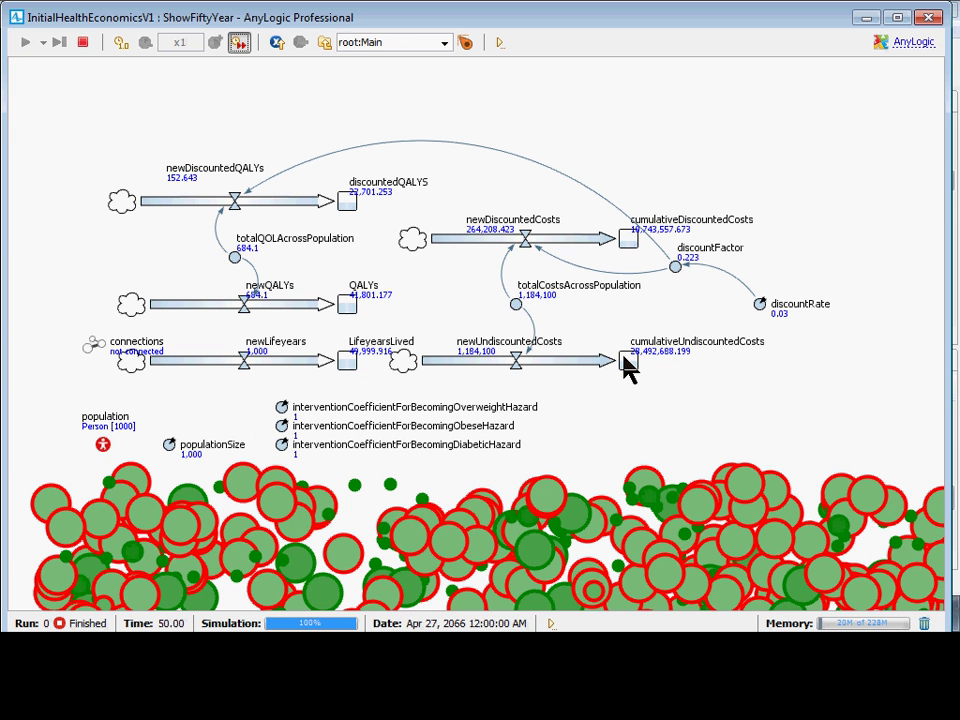
Inspect the final values of the QALYs and cumulativeDiscountedCosts stocks, then close the simulation window
{"action": "left_click", "coordinate": [348, 307]}
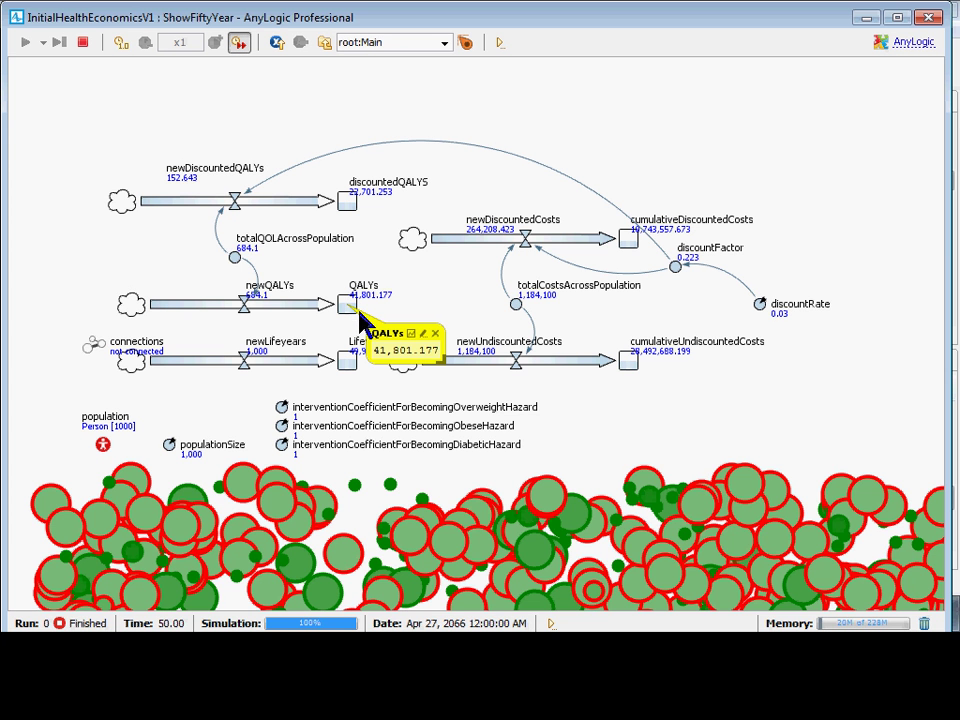
{"action": "left_click_drag", "start_coordinate": [436, 368], "coordinate": [657, 437]}
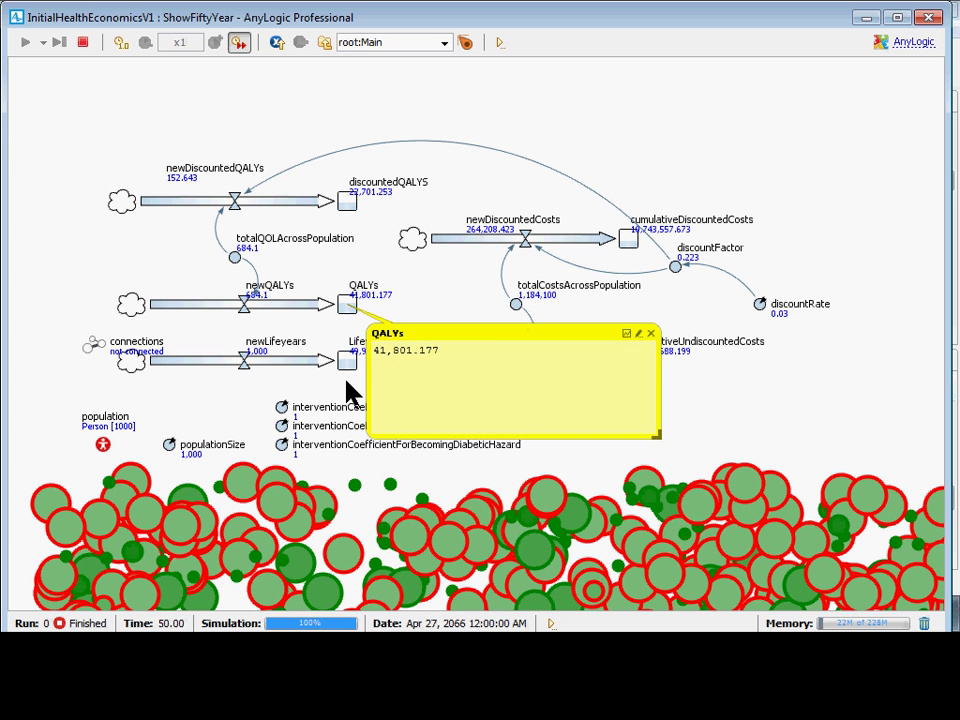
{"action": "left_click", "coordinate": [651, 333]}
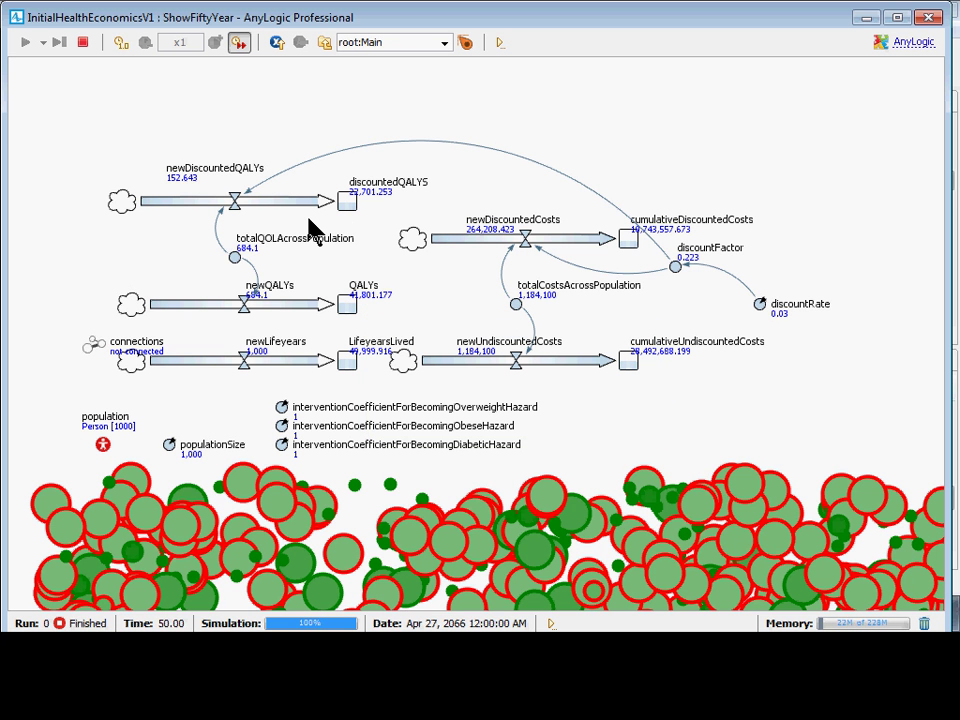
{"action": "left_click", "coordinate": [628, 240]}
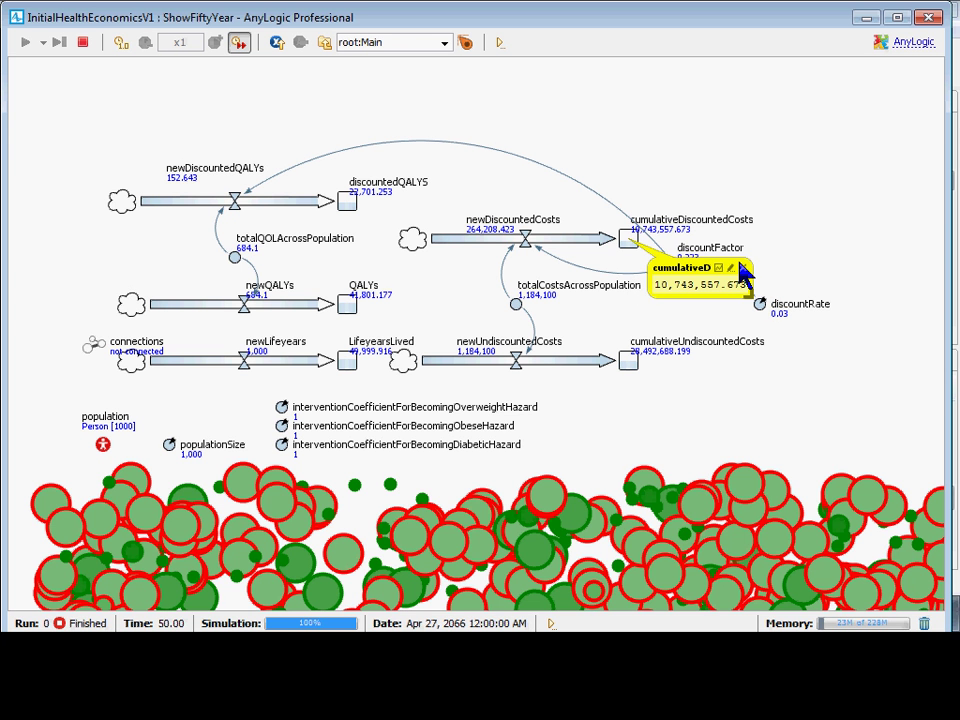
{"action": "left_click", "coordinate": [350, 305]}
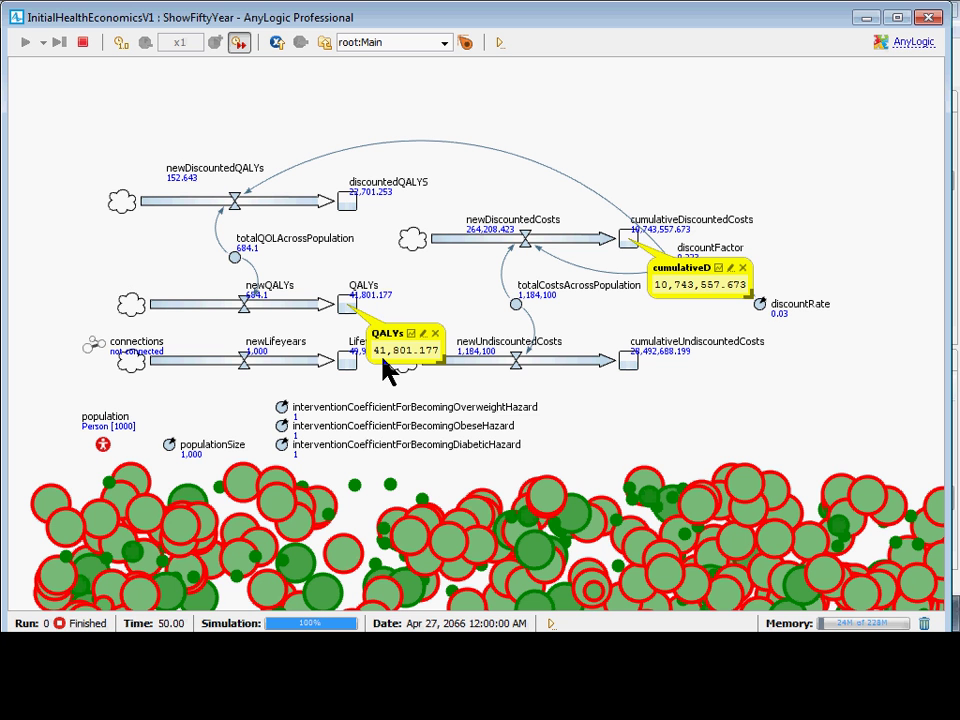
{"action": "left_click", "coordinate": [436, 334]}
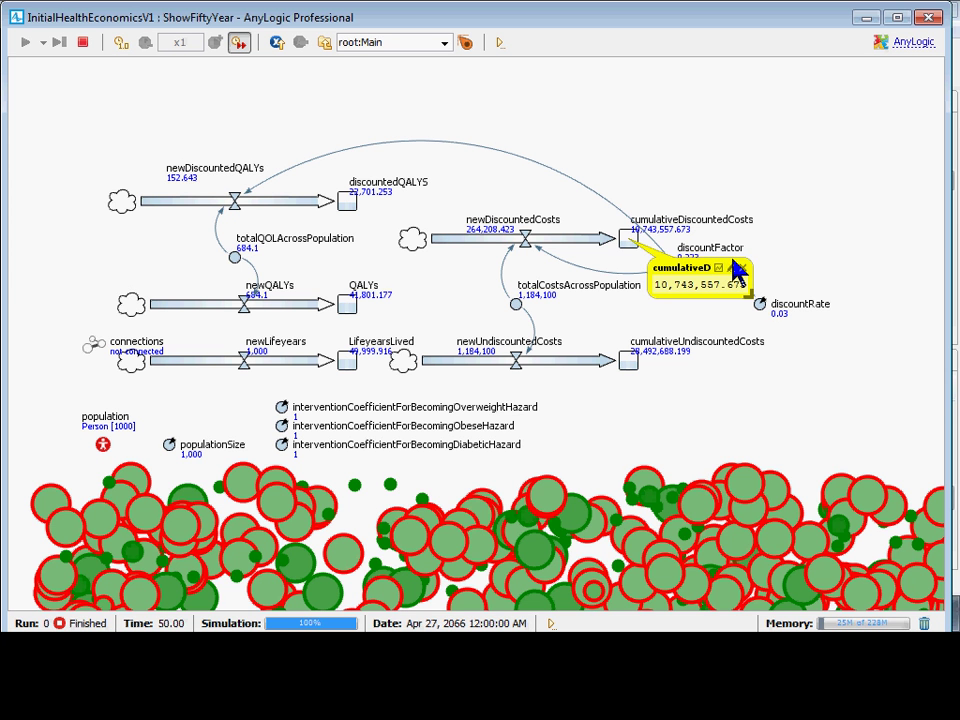
{"action": "left_click", "coordinate": [742, 268]}
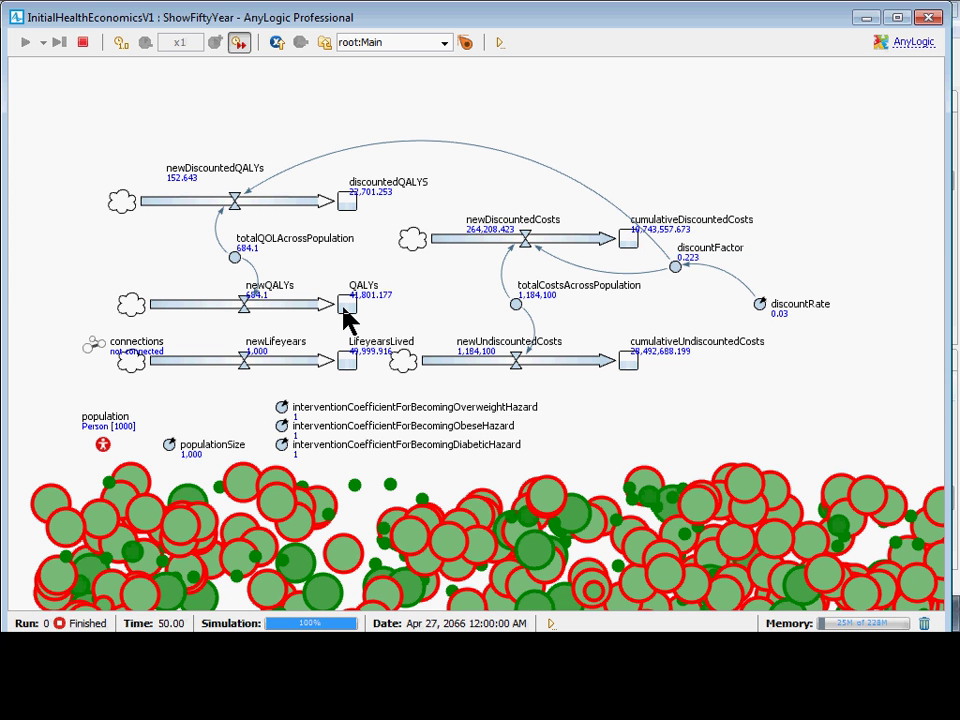
{"action": "left_click", "coordinate": [345, 307]}
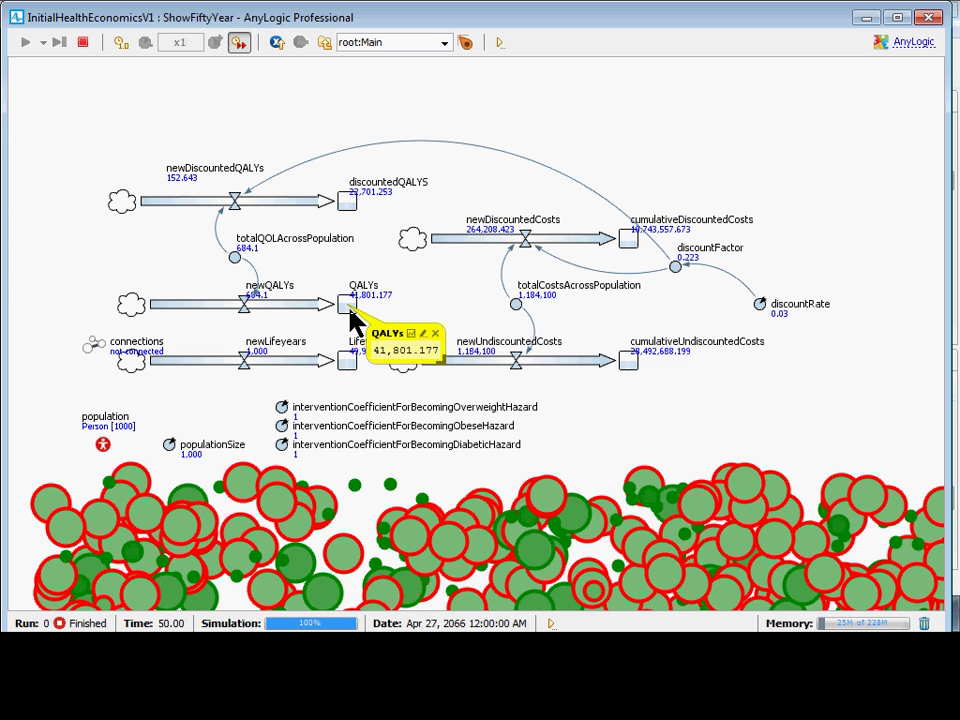
{"action": "left_click", "coordinate": [436, 334]}
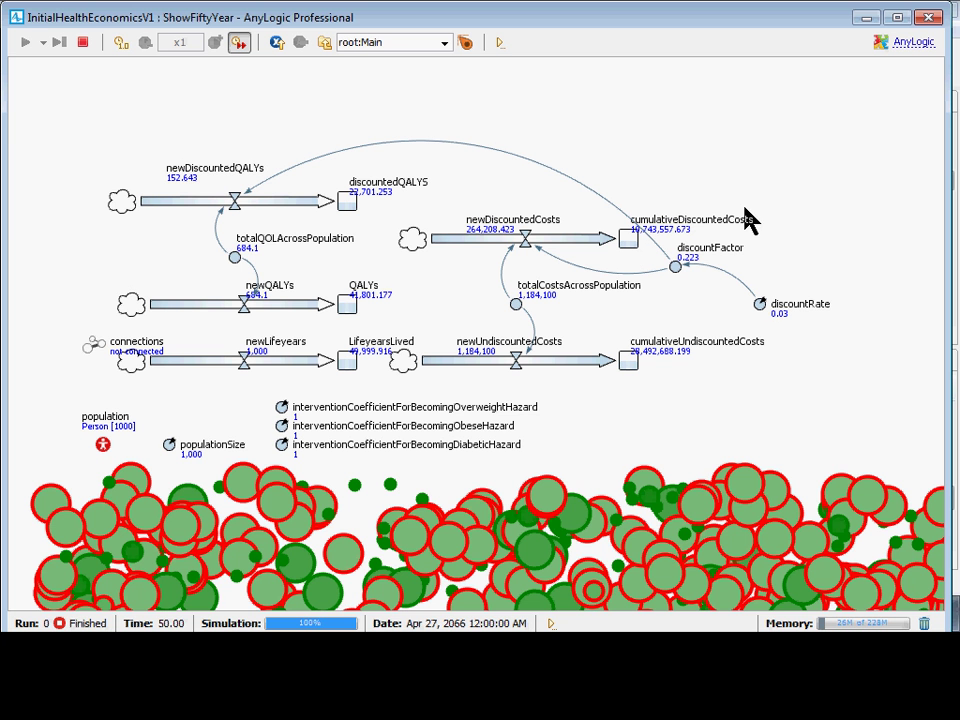
{"action": "left_click", "coordinate": [929, 18]}
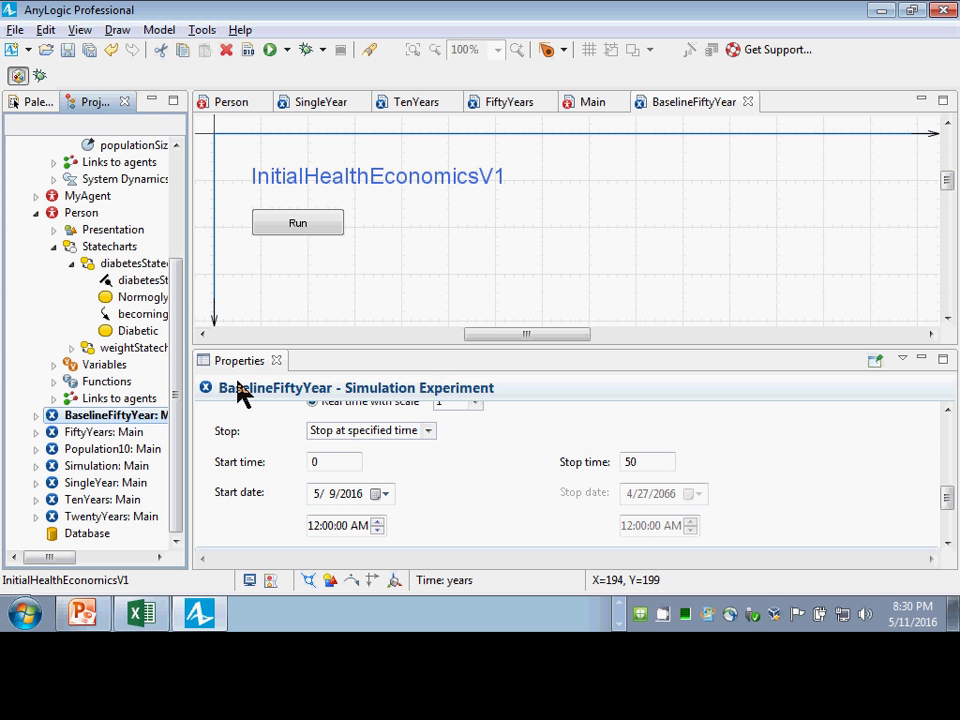
Copy the BaselineFiftyYear experiment and paste the duplicate into the InitialHealthEconomicsV1 model
{"action": "right_click", "coordinate": [115, 418]}
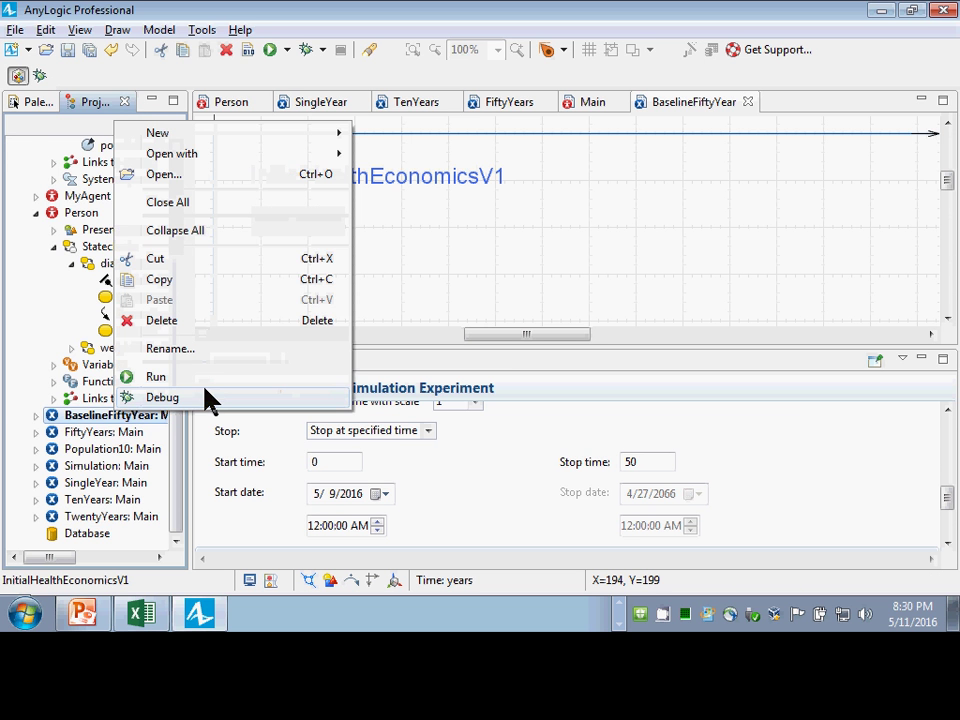
{"action": "left_click", "coordinate": [179, 282]}
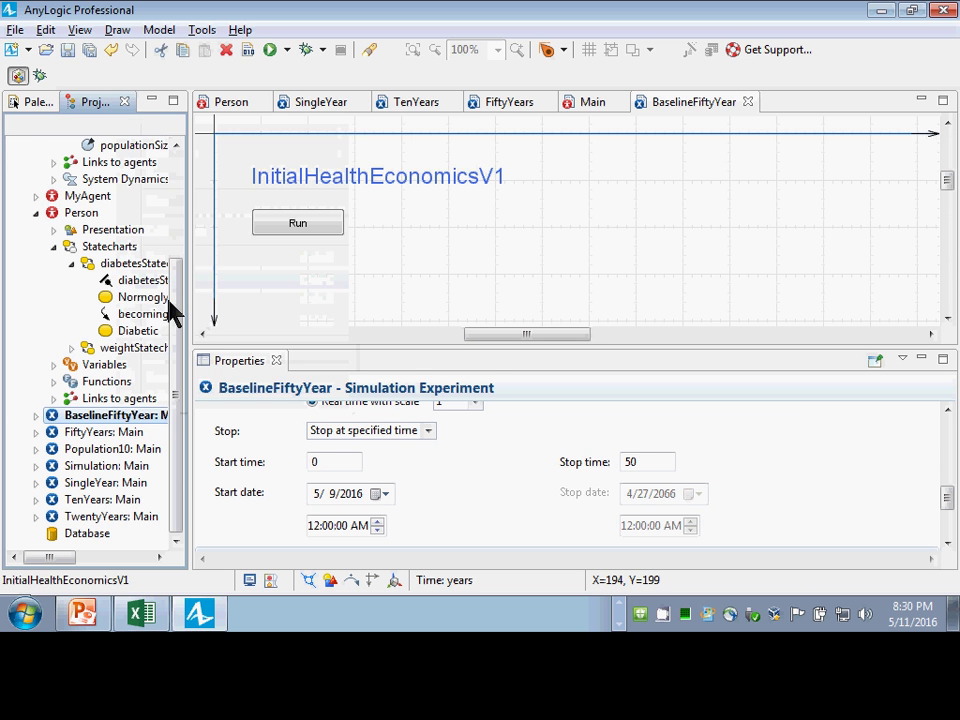
{"action": "scroll", "coordinate": [171, 311], "scroll_direction": "up", "scroll_amount": 3}
{"action": "right_click", "coordinate": [148, 150]}
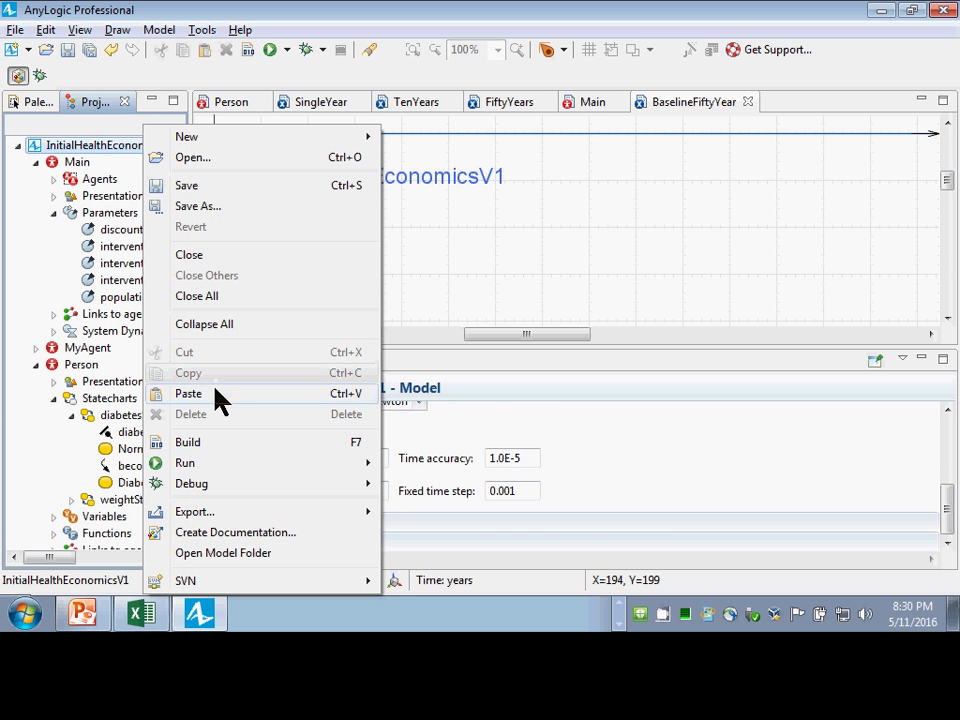
{"action": "left_click", "coordinate": [205, 395]}
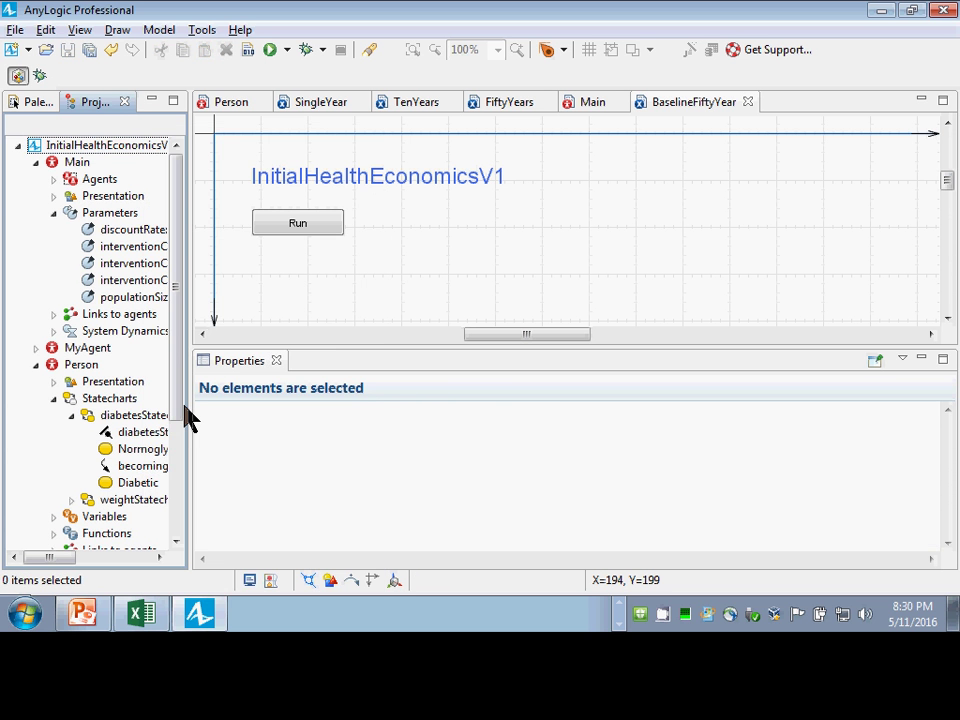
Rename the duplicated fifty-year experiment to FiftyYearLoweredOverweight and save the model
{"action": "scroll", "coordinate": [182, 450], "scroll_direction": "down", "scroll_amount": 4}
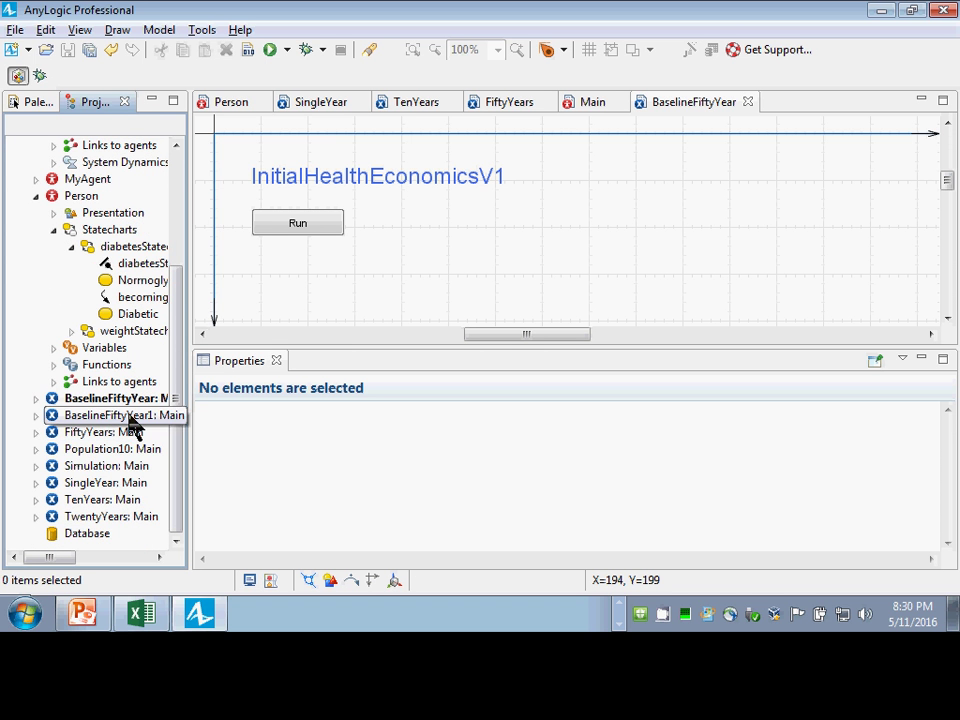
{"action": "left_click", "coordinate": [135, 416]}
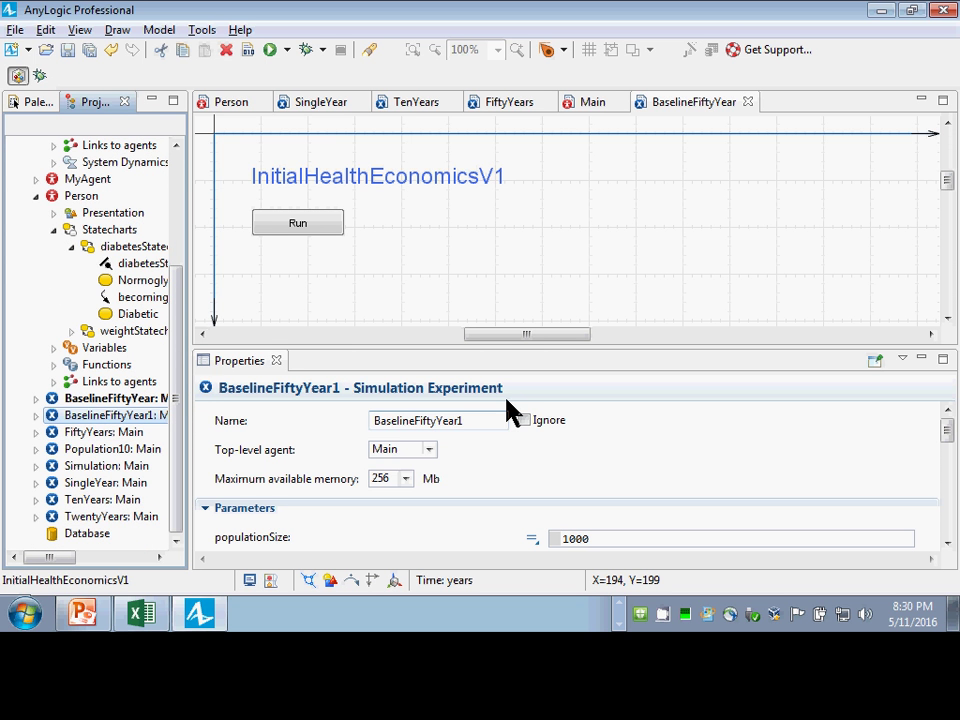
{"action": "left_click", "coordinate": [437, 424]}
{"action": "key", "text": "shift+Right"}
{"action": "key", "text": "shift+Right"}
{"action": "key", "text": "shift+Right"}
{"action": "key", "text": "shift+Right"}
{"action": "key", "text": "shift+Right"}
{"action": "key", "text": "shift+Right"}
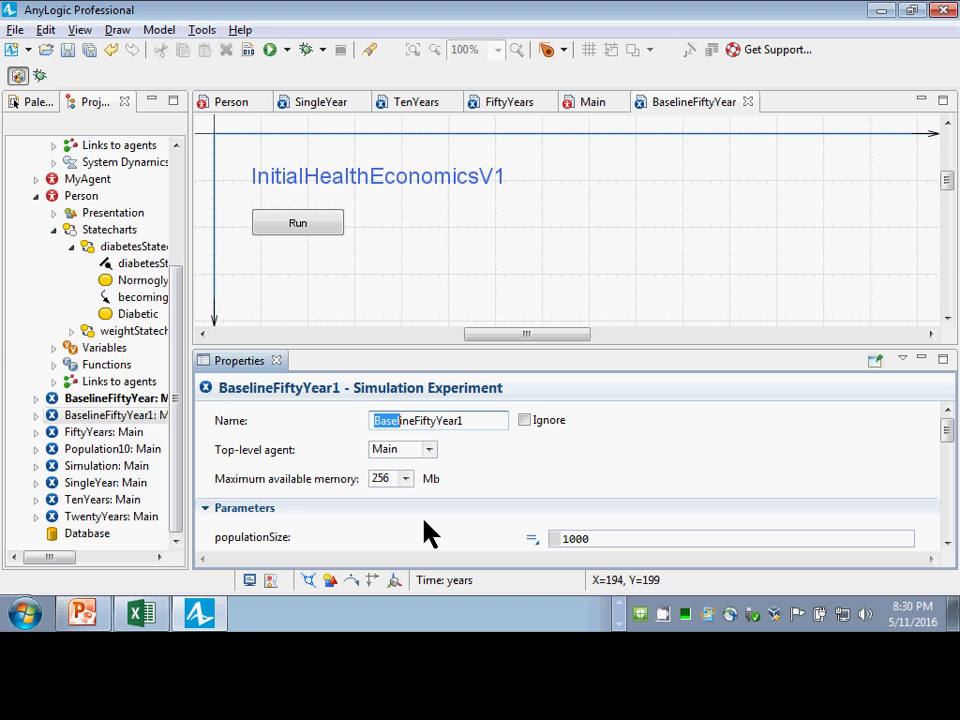
{"action": "key", "text": "Delete"}
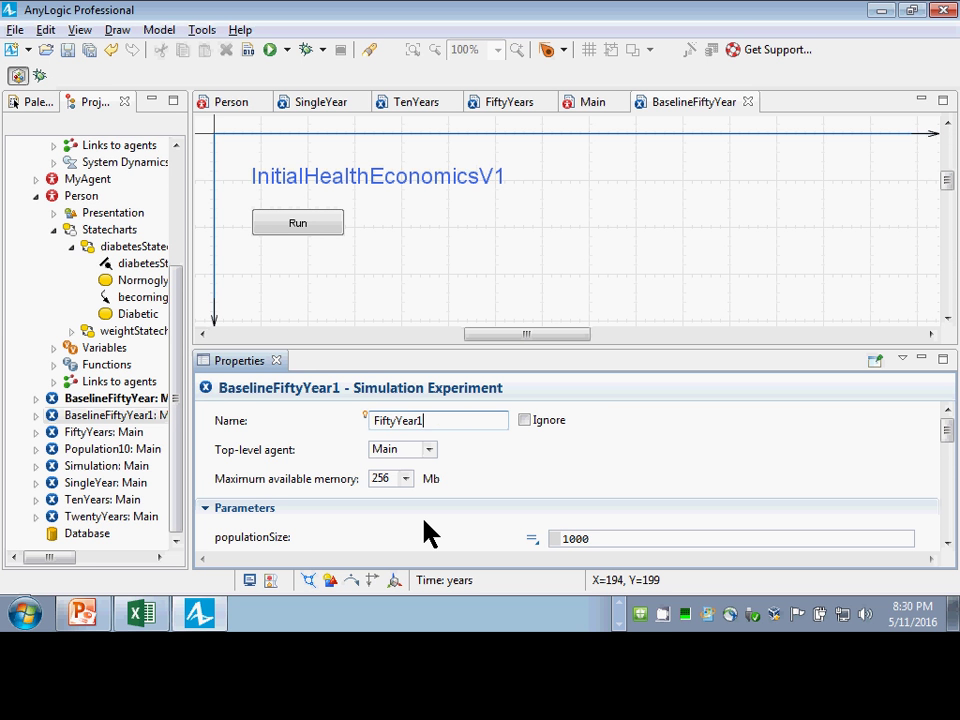
{"action": "key", "text": "BackSpace"}
{"action": "type", "text": "LoweredOverweight"}
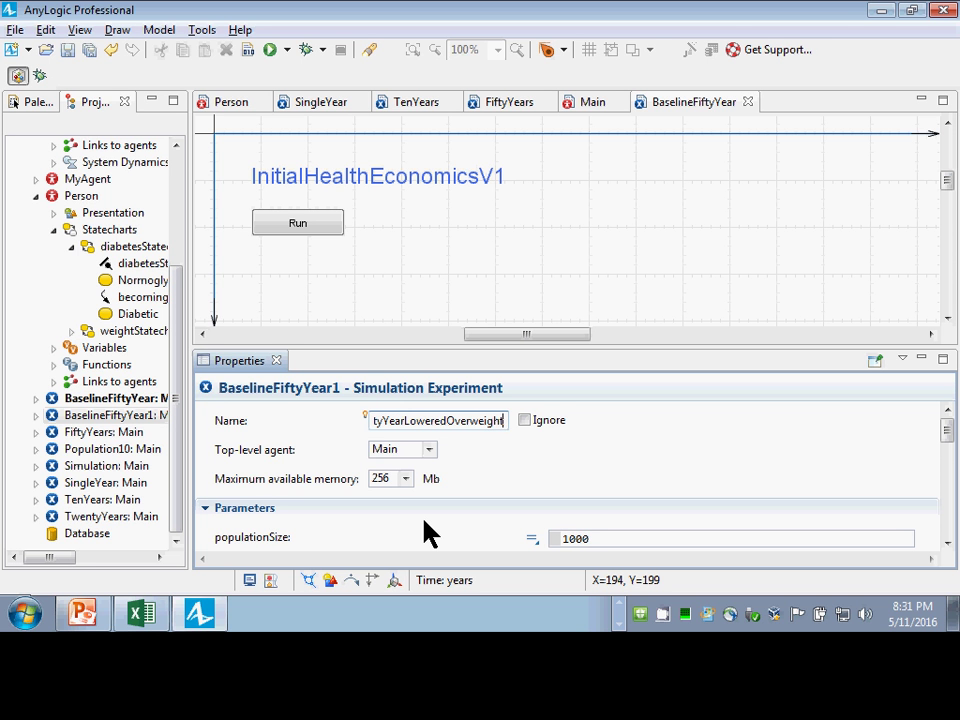
{"action": "key", "text": "Left"}
{"action": "key", "text": "Left"}
{"action": "key", "text": "Left"}
{"action": "key", "text": "Left"}
{"action": "key", "text": "Left"}
{"action": "key", "text": "Left"}
{"action": "key", "text": "Left"}
{"action": "key", "text": "Left"}
{"action": "key", "text": "Left"}
{"action": "key", "text": "Left"}
{"action": "scroll", "coordinate": [531, 497], "scroll_direction": "down", "scroll_amount": 1}
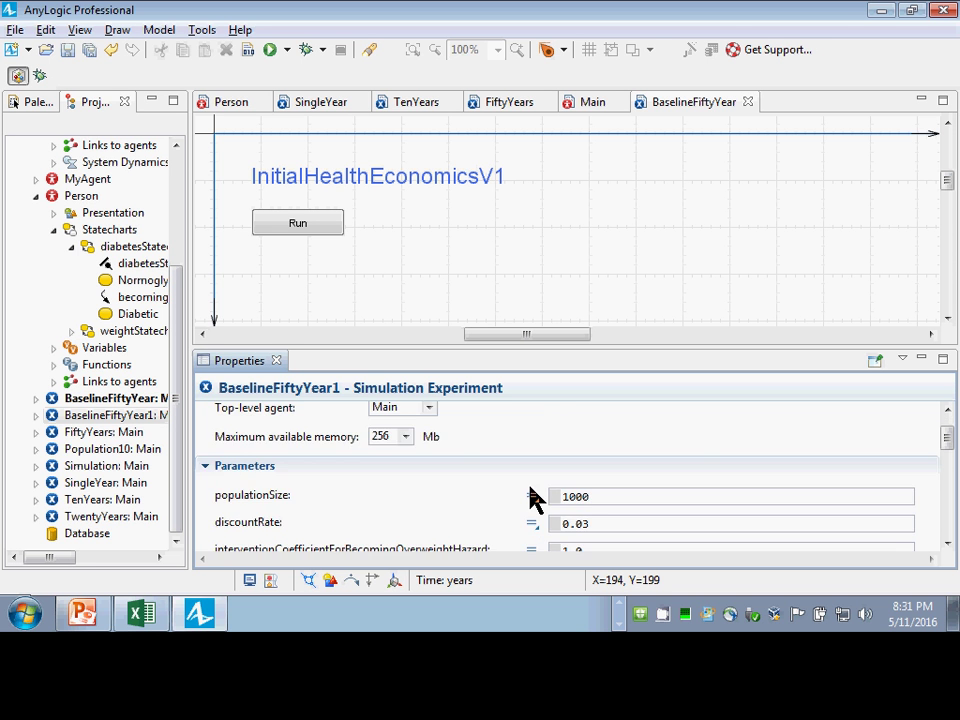
{"action": "scroll", "coordinate": [548, 478], "scroll_direction": "up", "scroll_amount": 1}
{"action": "scroll", "coordinate": [544, 480], "scroll_direction": "down", "scroll_amount": 3}
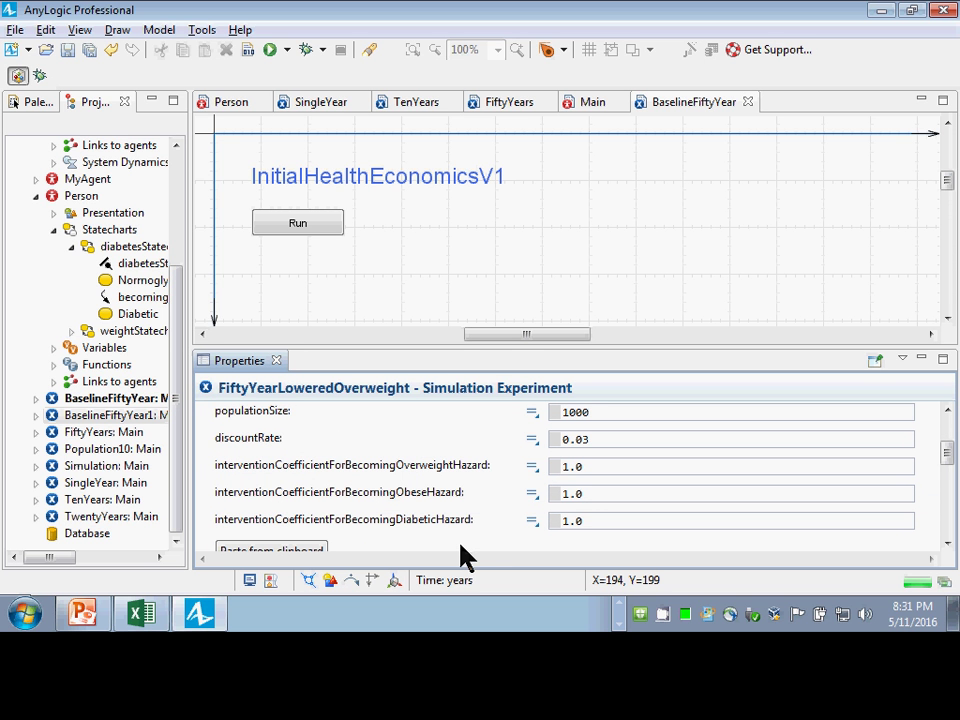
{"action": "key", "text": "ctrl+s"}
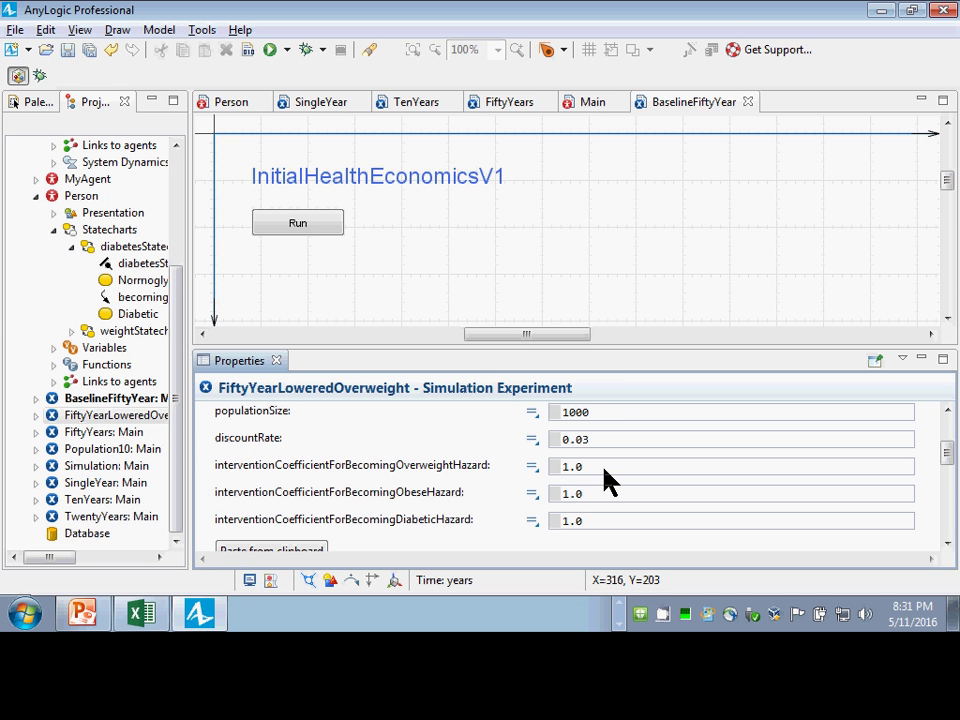
Set interventionCoefficientForBecomingOverweightHazard to 0.9 in the FiftyYearLoweredOverweight experiment and save the model
{"action": "left_click_drag", "start_coordinate": [604, 480], "coordinate": [516, 469]}
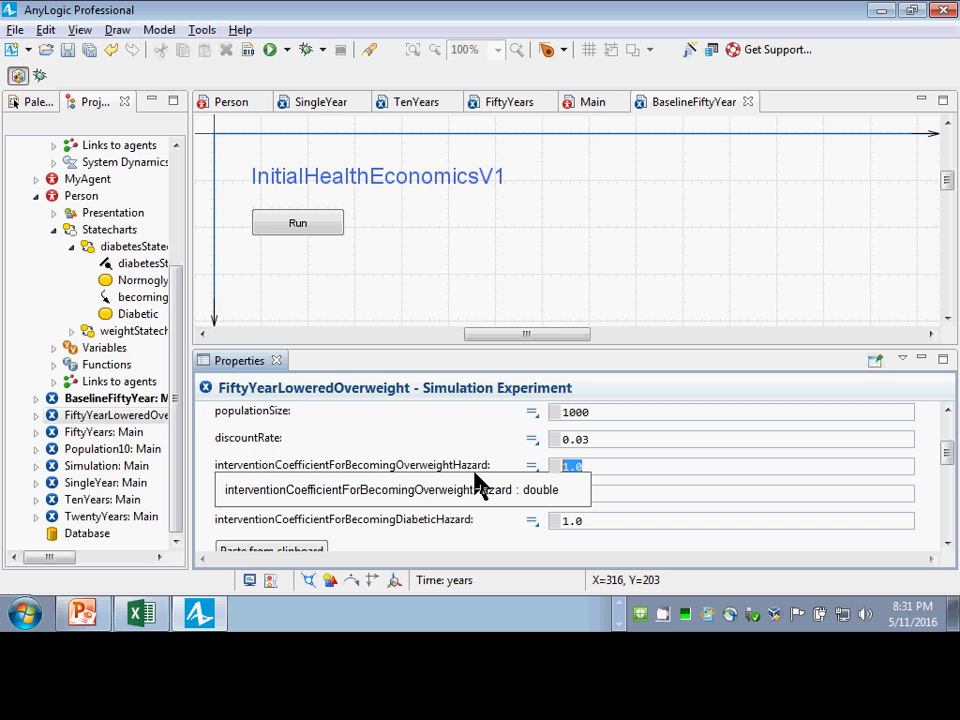
{"action": "type", "text": "0.9"}
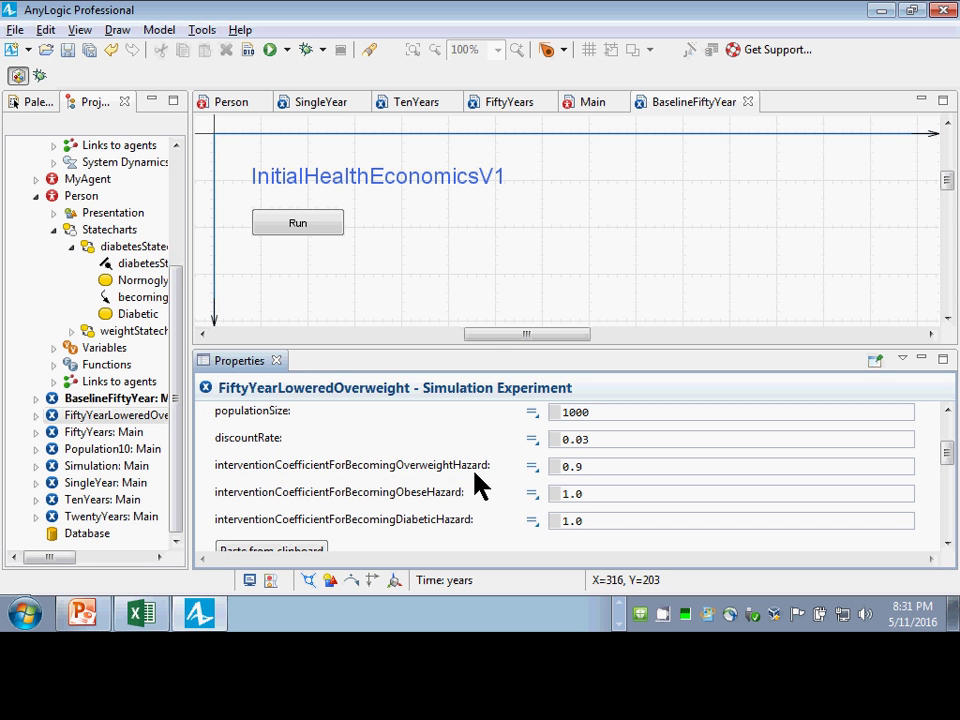
{"action": "key", "text": "ctrl+s"}
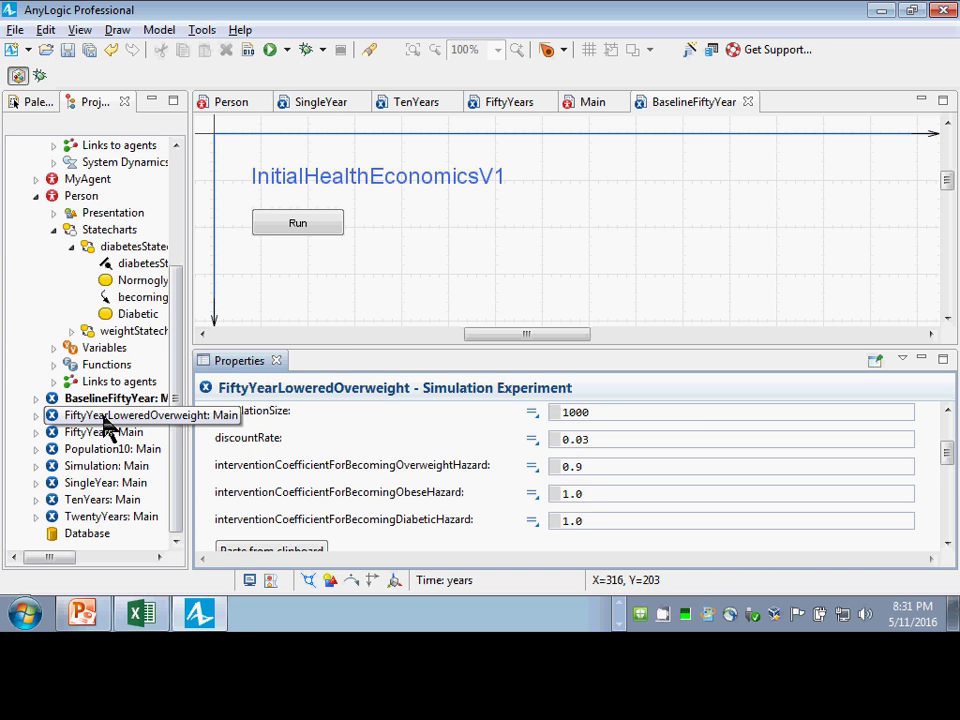
Run the FiftyYearLoweredOverweight experiment at full speed until it reaches its stop time of 50
{"action": "left_click", "coordinate": [104, 418]}
{"action": "right_click", "coordinate": [104, 418]}
{"action": "left_click", "coordinate": [145, 382]}
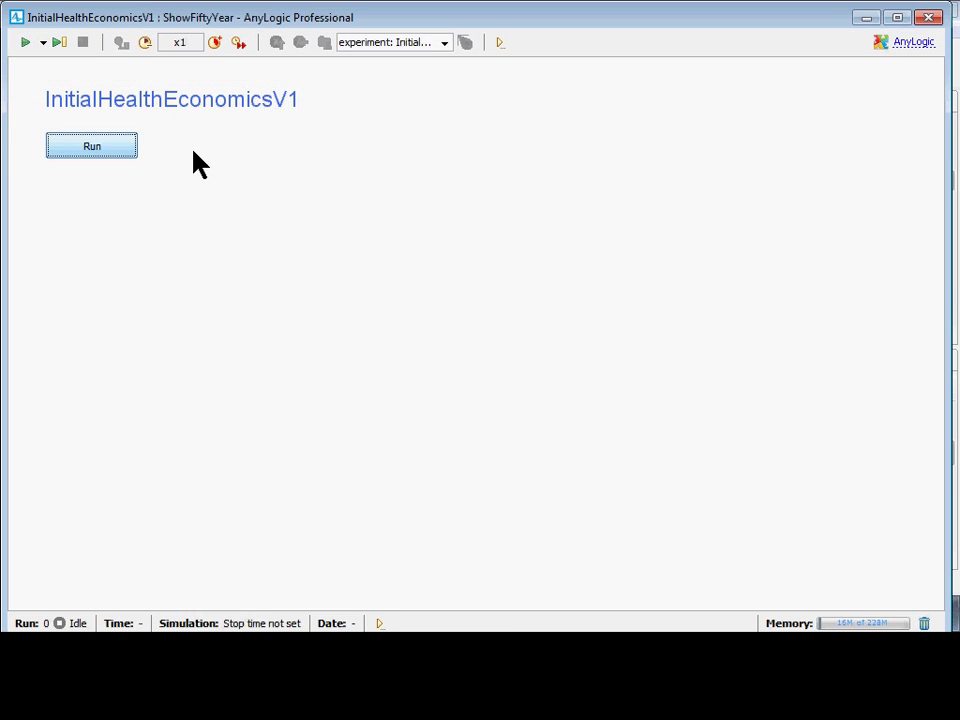
{"action": "left_click", "coordinate": [239, 43]}
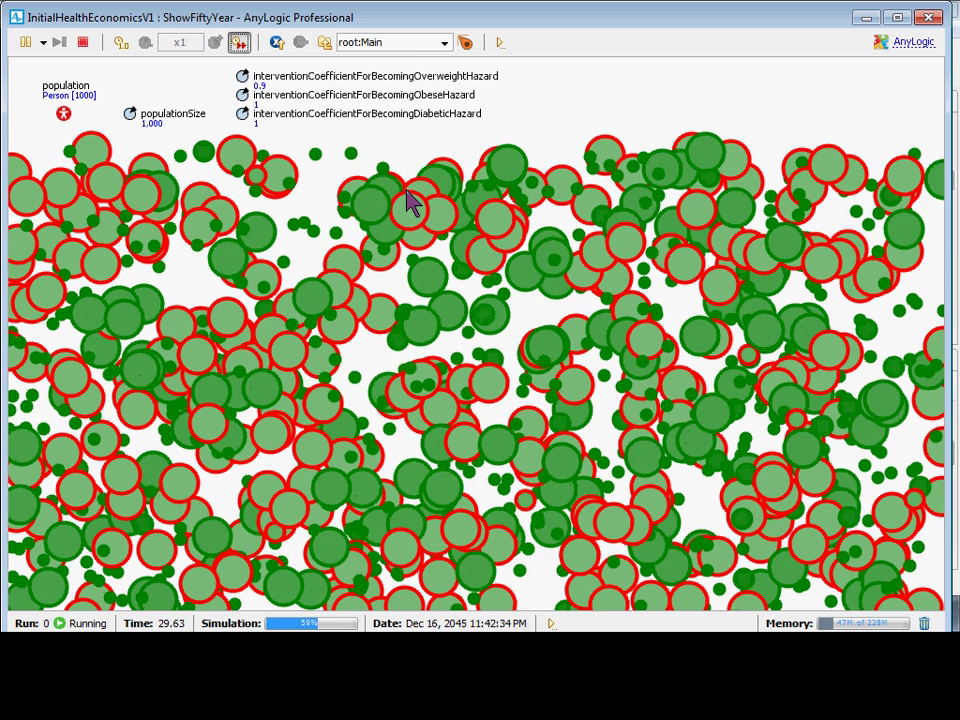
{"action": "left_click_drag", "start_coordinate": [410, 200], "coordinate": [397, 455]}
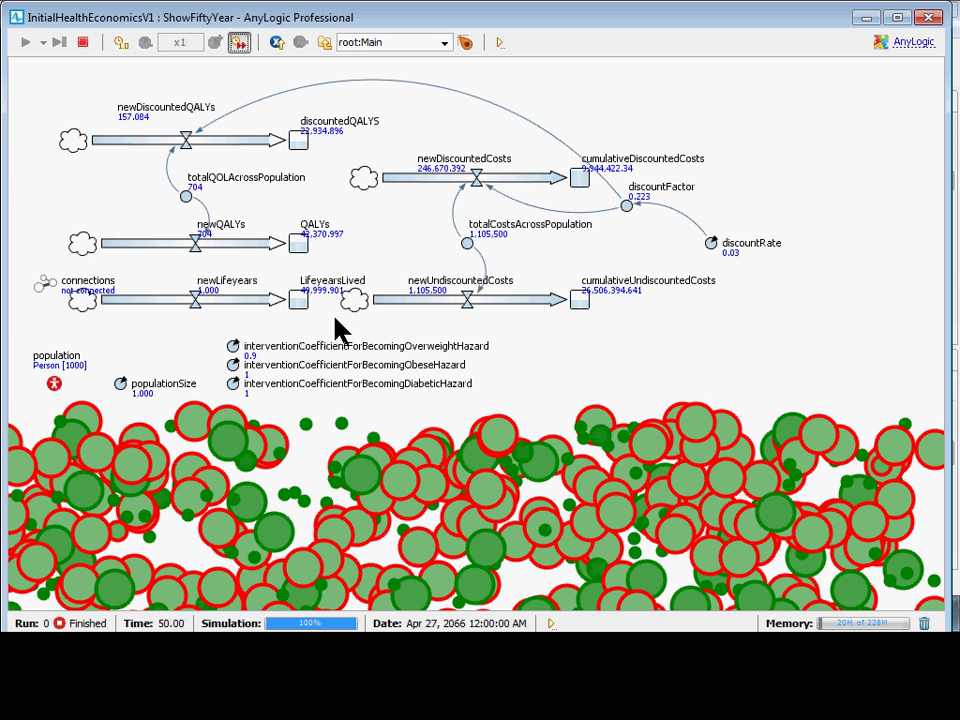
Inspect the lowered-overweight run's final values of QALYs and cumulativeDiscountedCosts, then close the simulation window
{"action": "left_click", "coordinate": [299, 247]}
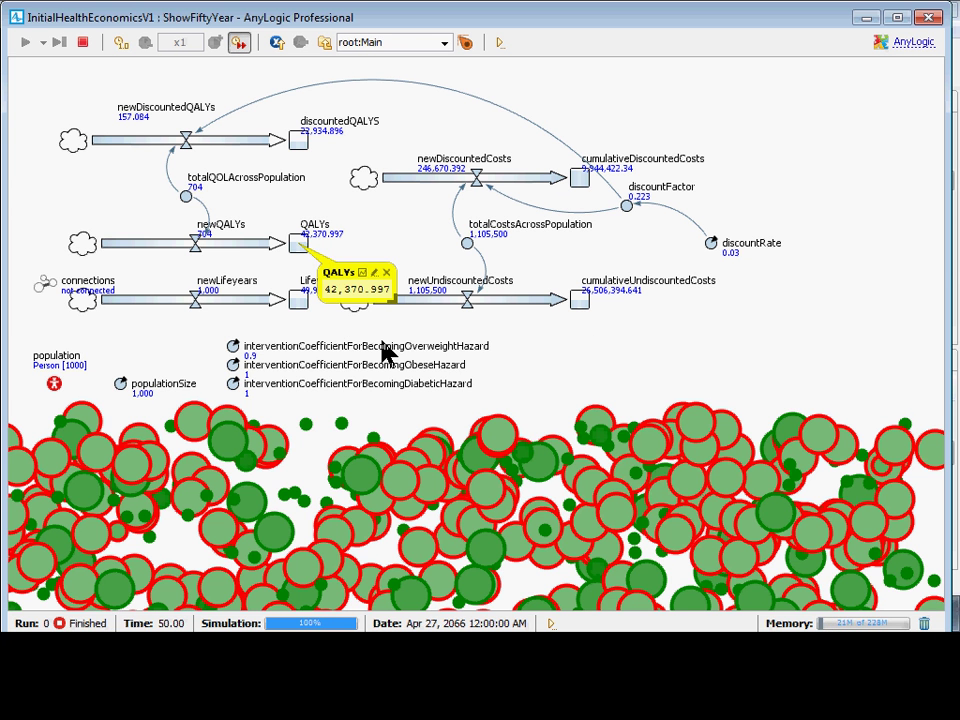
{"action": "left_click_drag", "start_coordinate": [388, 305], "coordinate": [550, 333]}
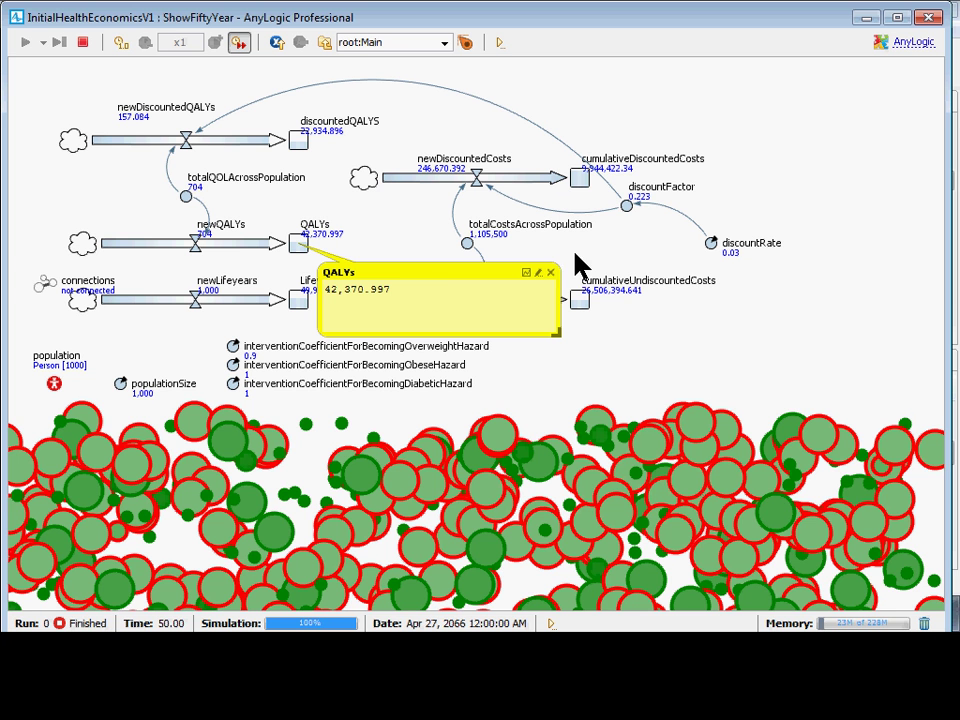
{"action": "left_click", "coordinate": [576, 180]}
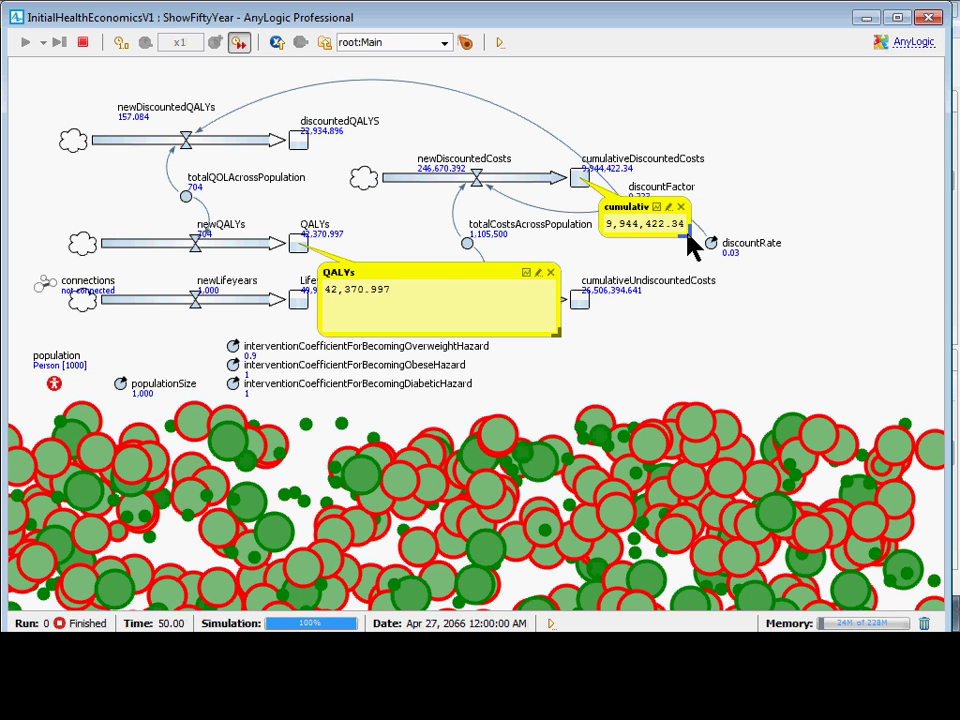
{"action": "left_click_drag", "start_coordinate": [689, 234], "coordinate": [855, 381]}
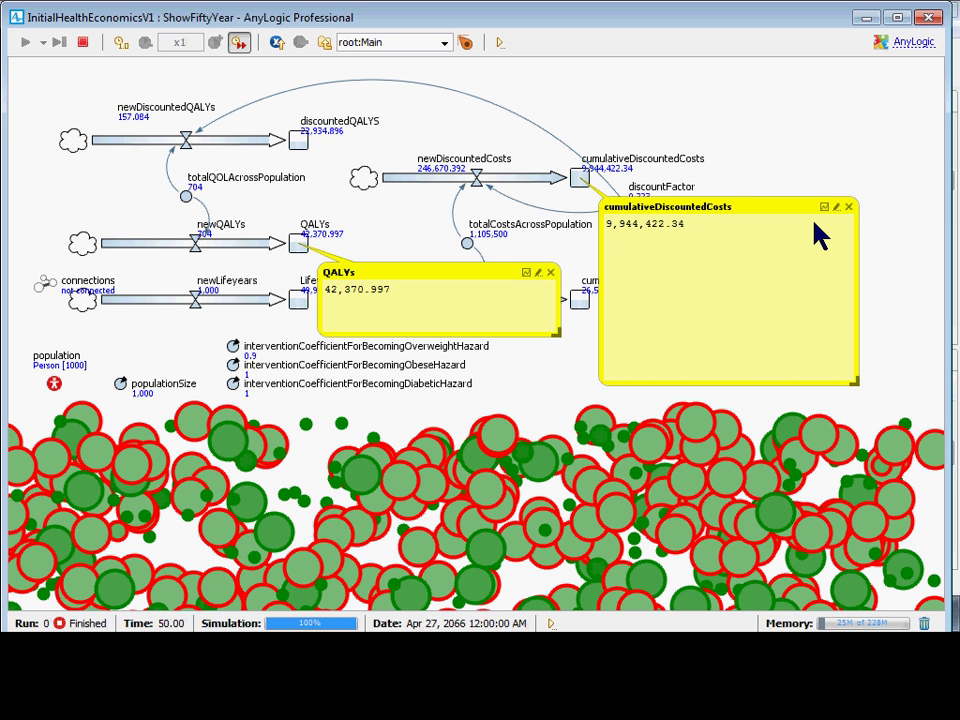
{"action": "left_click", "coordinate": [849, 207]}
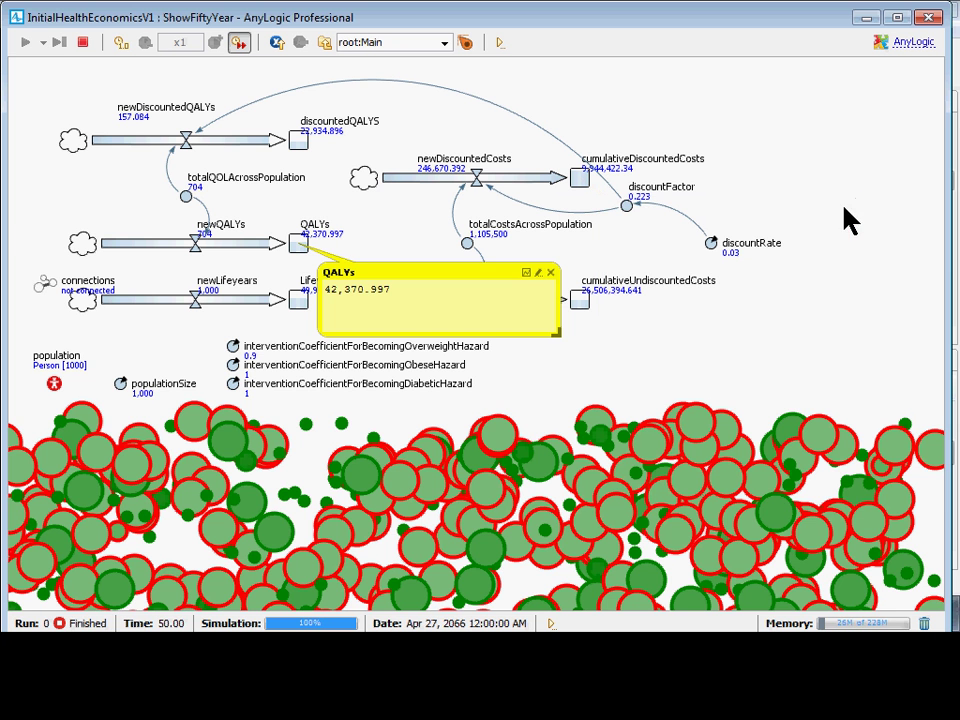
{"action": "left_click", "coordinate": [550, 272]}
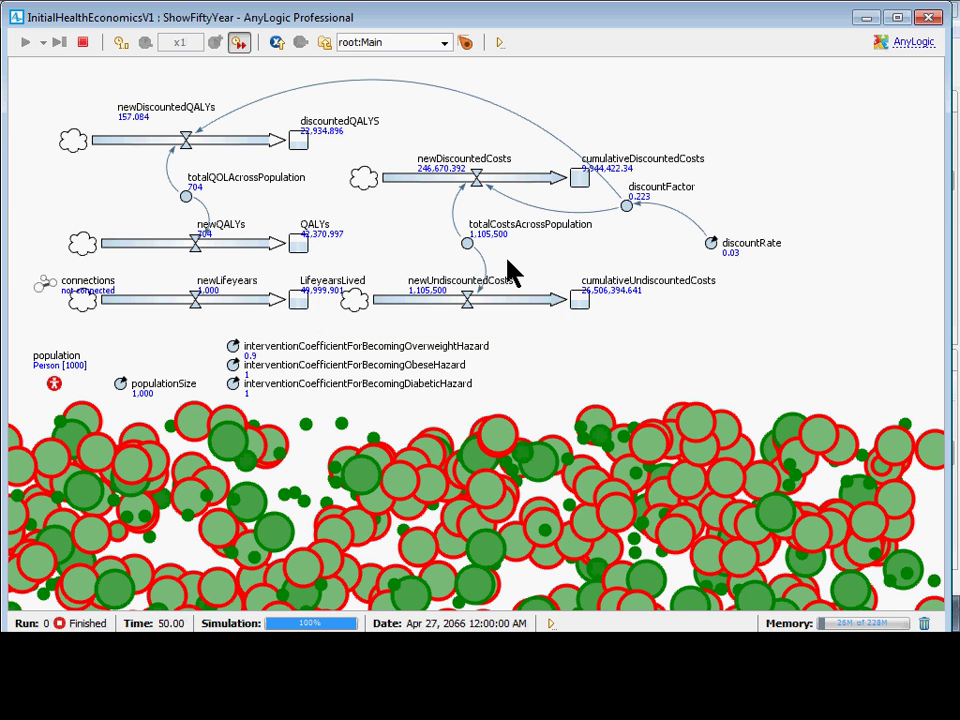
{"action": "left_click", "coordinate": [16, 18]}
{"action": "left_click", "coordinate": [16, 14]}
{"action": "double_click", "coordinate": [16, 14]}
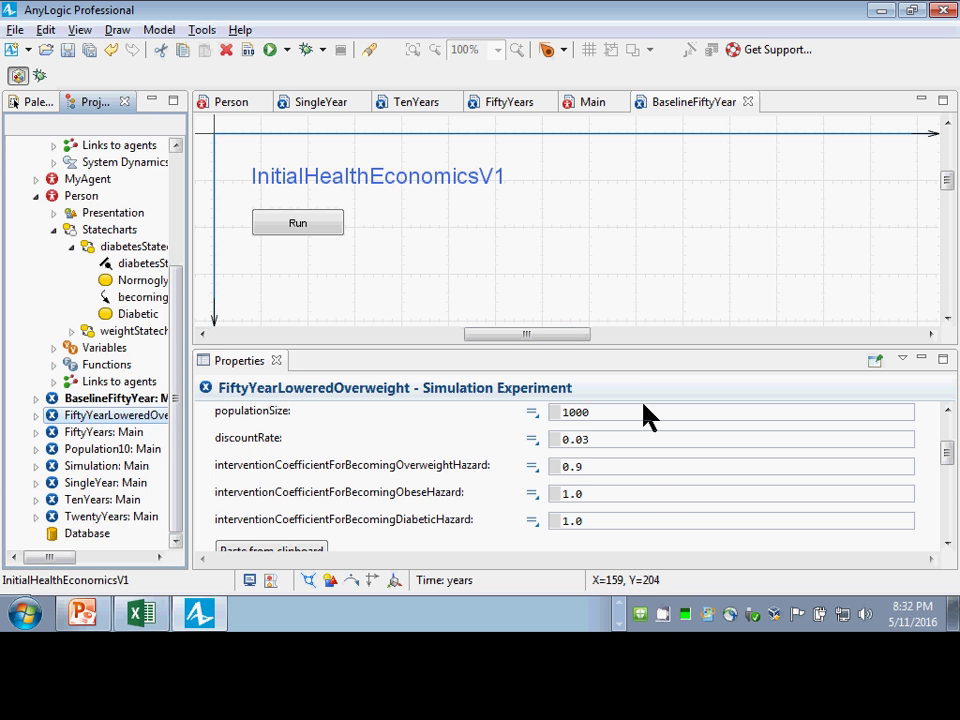
Enlarge the properties area so that all parameters of the FiftyYearLoweredOverweight experiment can be reviewed
{"action": "left_click_drag", "start_coordinate": [643, 356], "coordinate": [621, 250]}
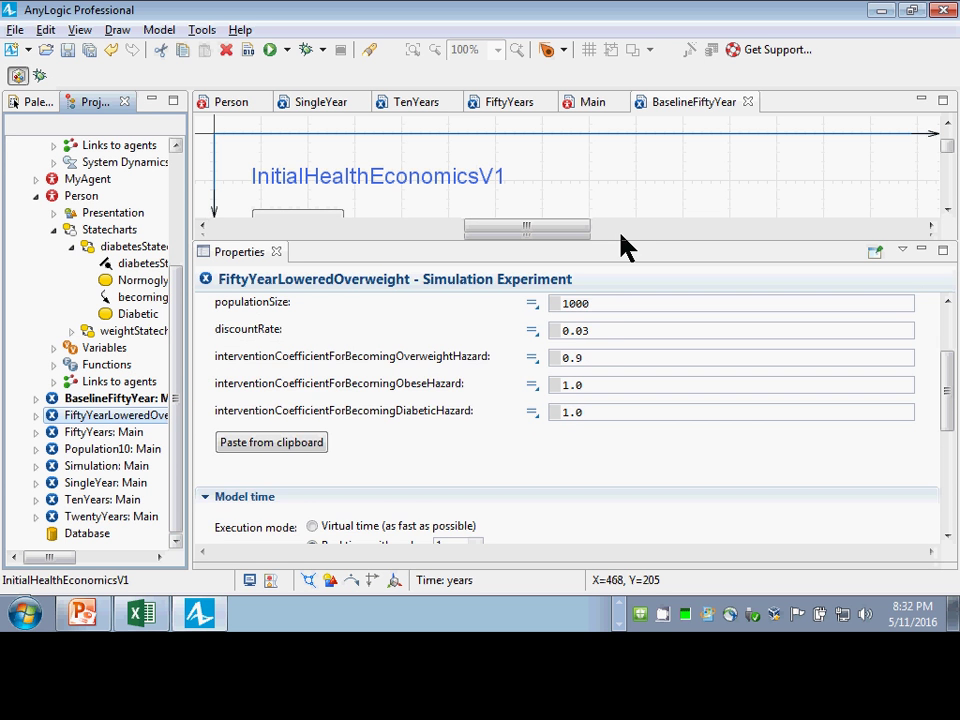
{"action": "scroll", "coordinate": [611, 347], "scroll_direction": "up", "scroll_amount": 3}
{"action": "scroll", "coordinate": [583, 375], "scroll_direction": "down", "scroll_amount": 1}
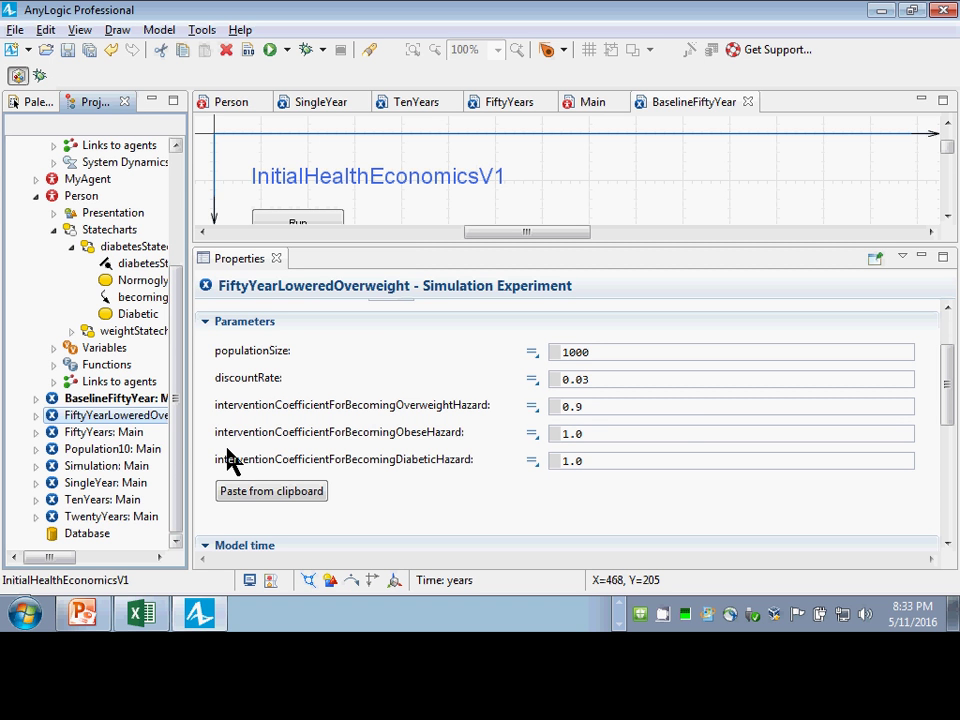
Run the FiftyYearLoweredOverweight experiment again to its stop time of 50 and bring the stock and flow diagram into view
{"action": "right_click", "coordinate": [166, 425]}
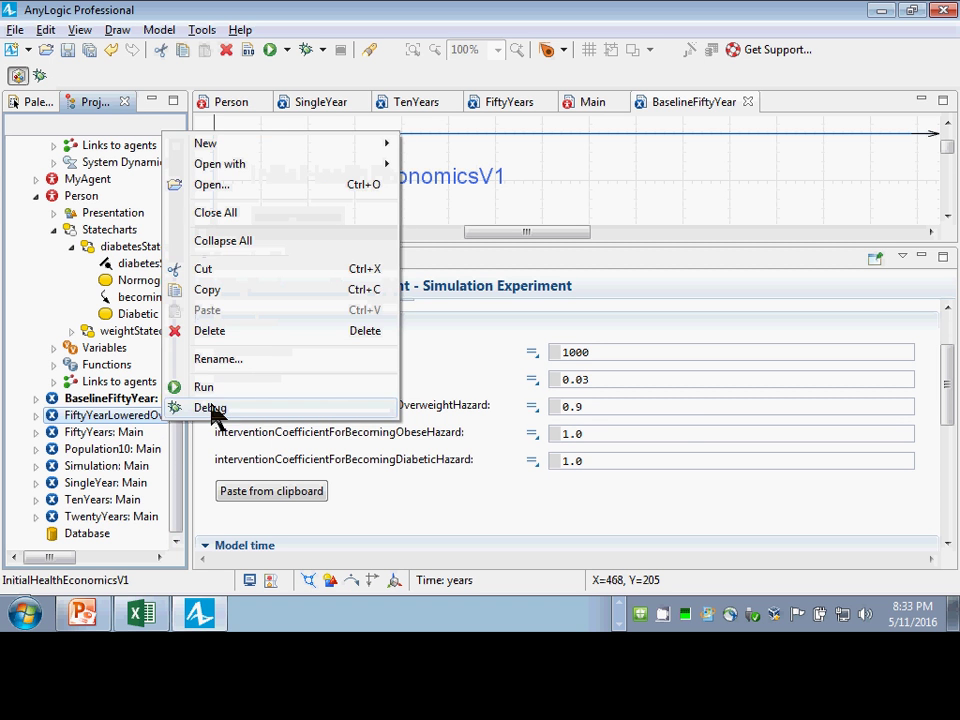
{"action": "left_click", "coordinate": [200, 386]}
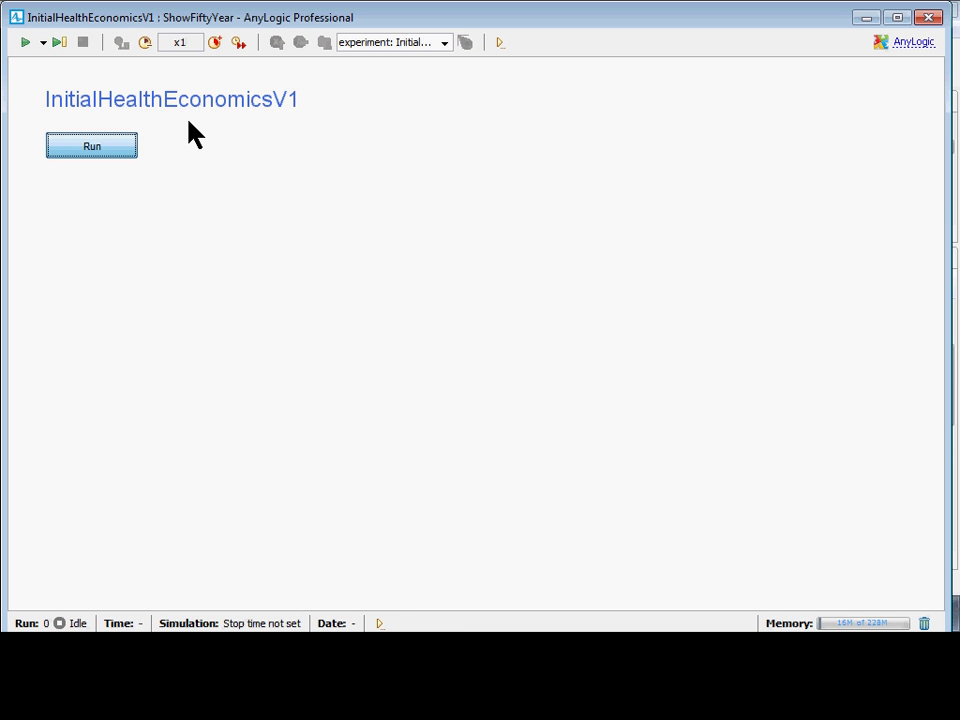
{"action": "left_click", "coordinate": [92, 146]}
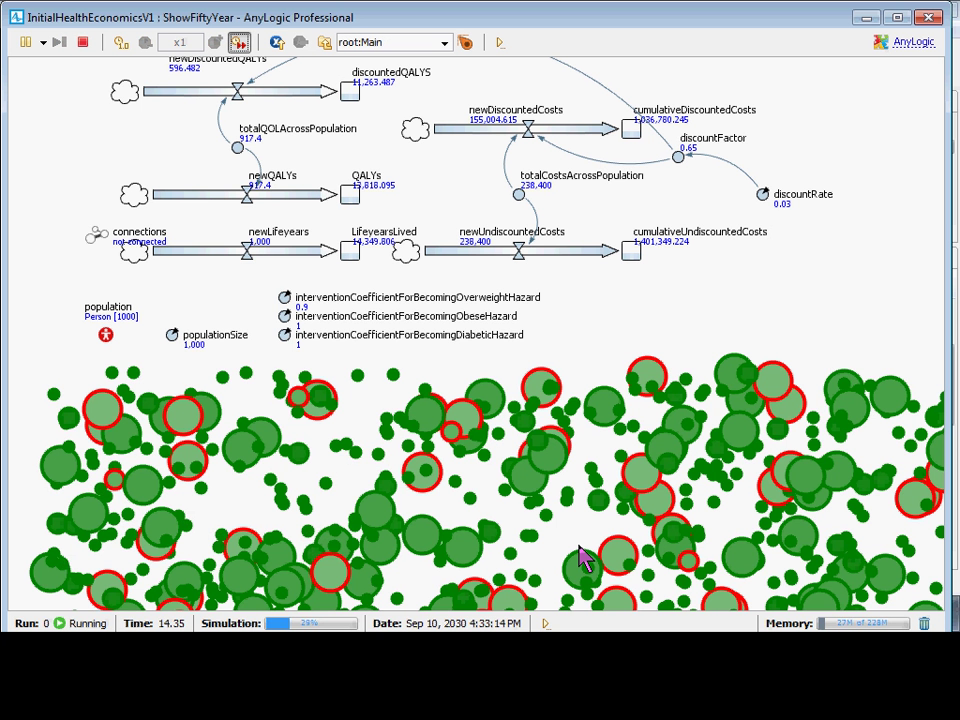
{"action": "left_click_drag", "start_coordinate": [578, 546], "coordinate": [549, 548]}
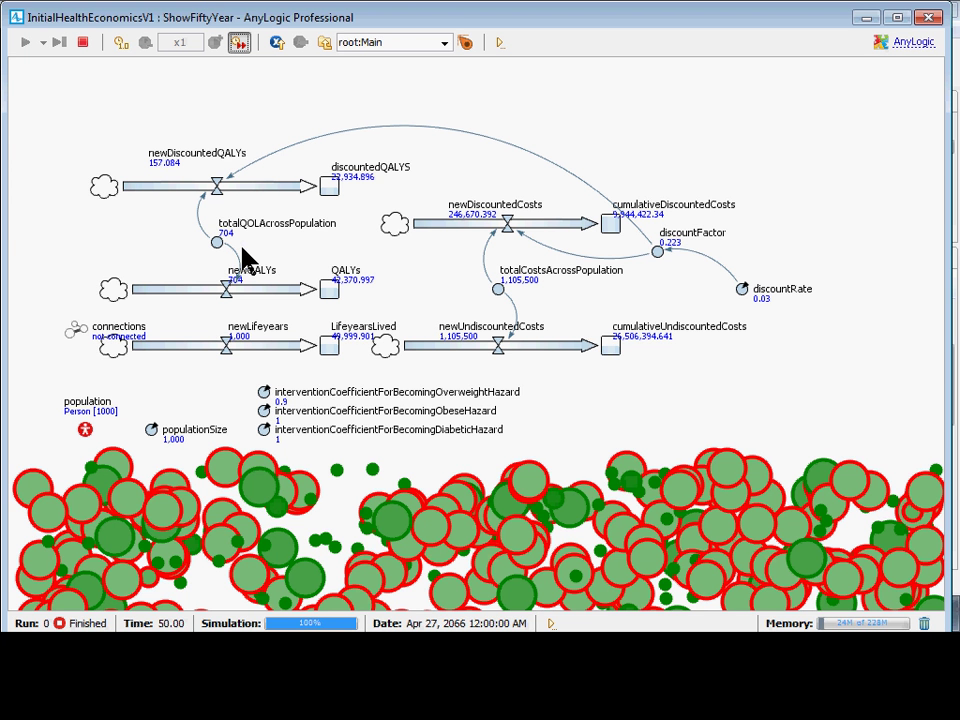
Examine the statecharts and variables of the first person in the population, then close the simulation window
{"action": "left_click", "coordinate": [378, 44]}
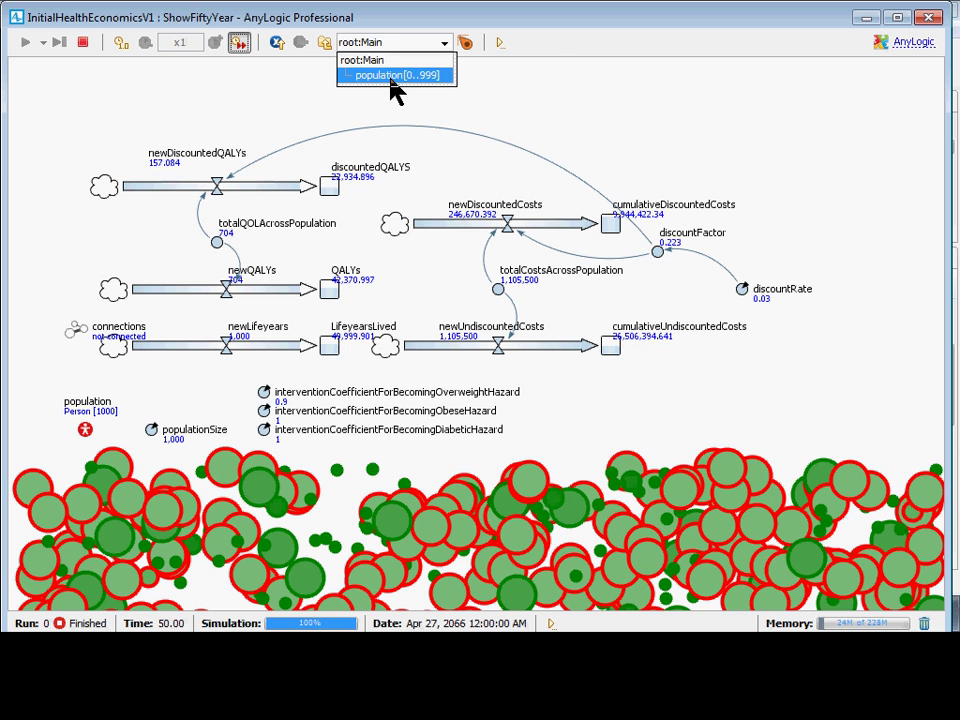
{"action": "left_click", "coordinate": [393, 76]}
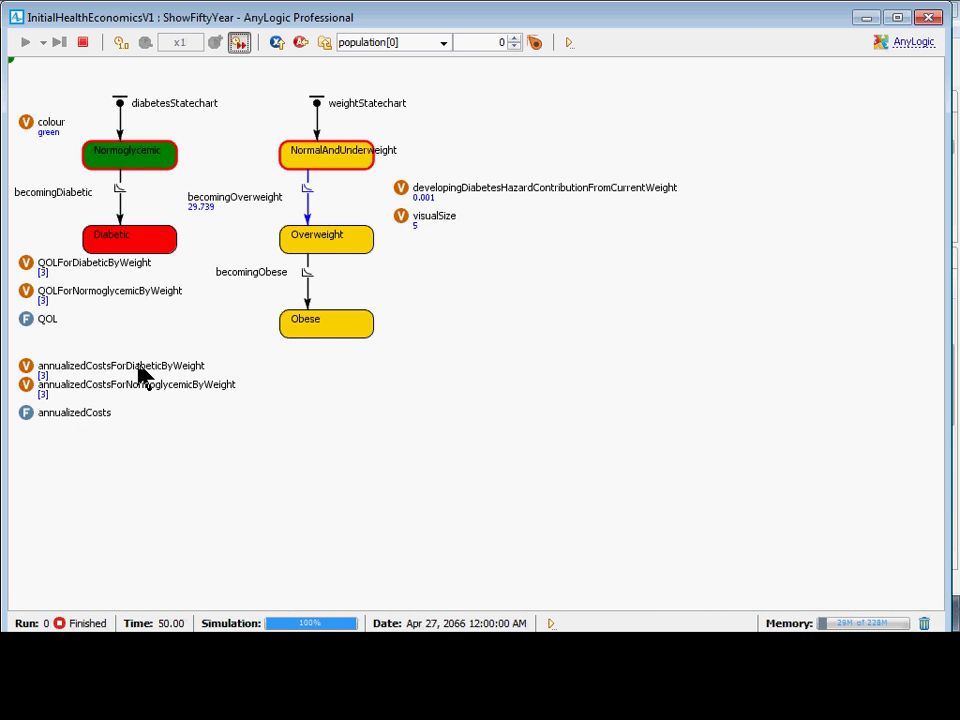
{"action": "left_click", "coordinate": [929, 17]}
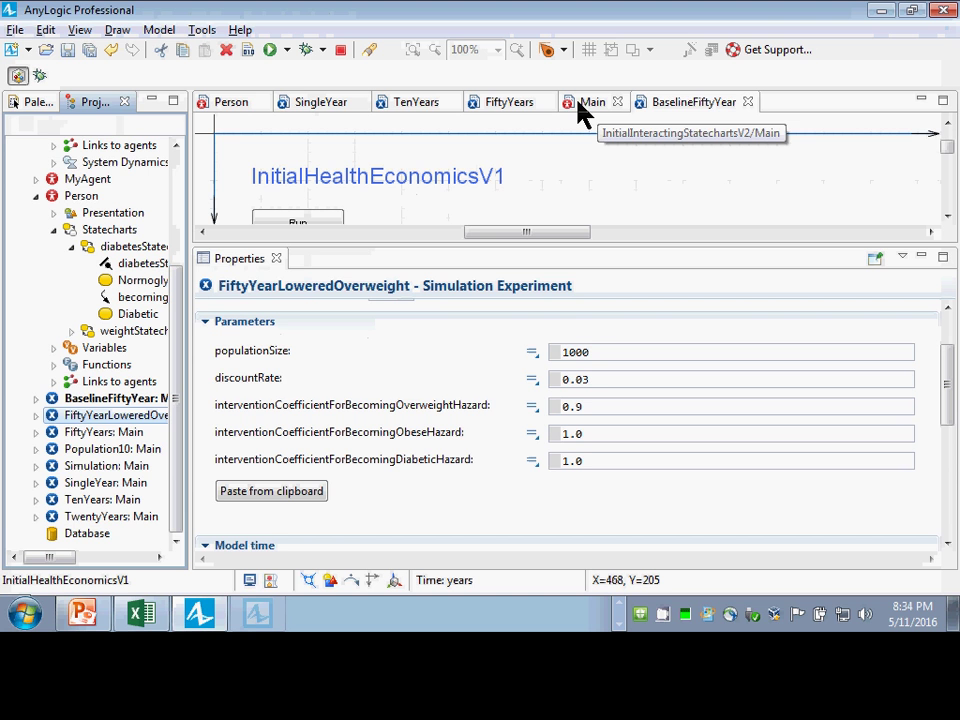
Open the Person agent's diagram and enlarge the canvas to review its statecharts, quality-of-life and annualized cost elements
{"action": "left_click", "coordinate": [226, 104]}
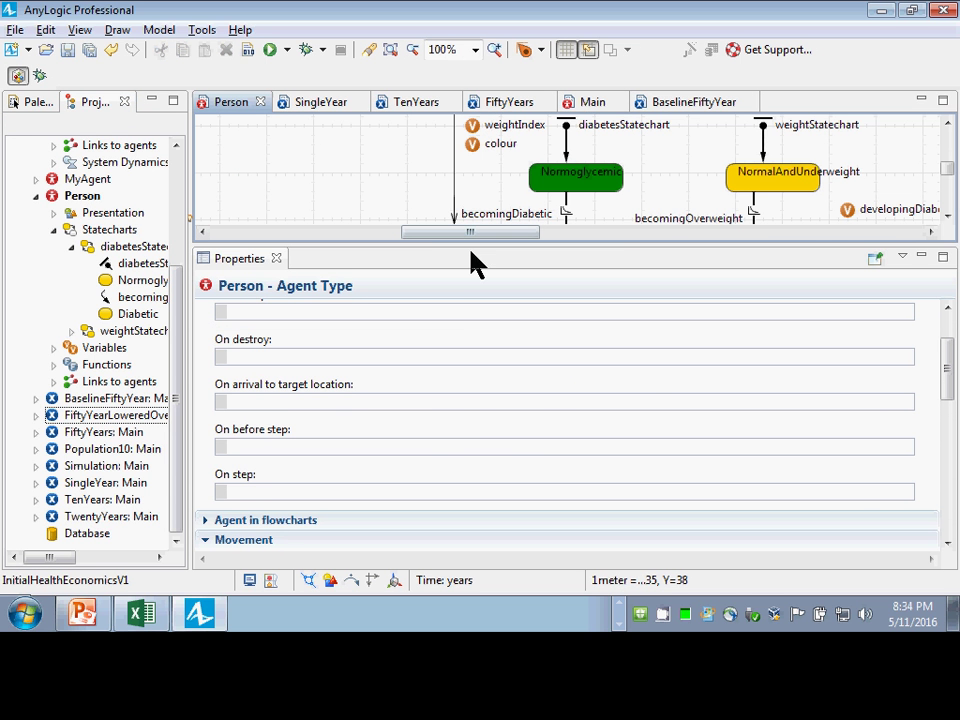
{"action": "left_click_drag", "start_coordinate": [467, 252], "coordinate": [525, 491]}
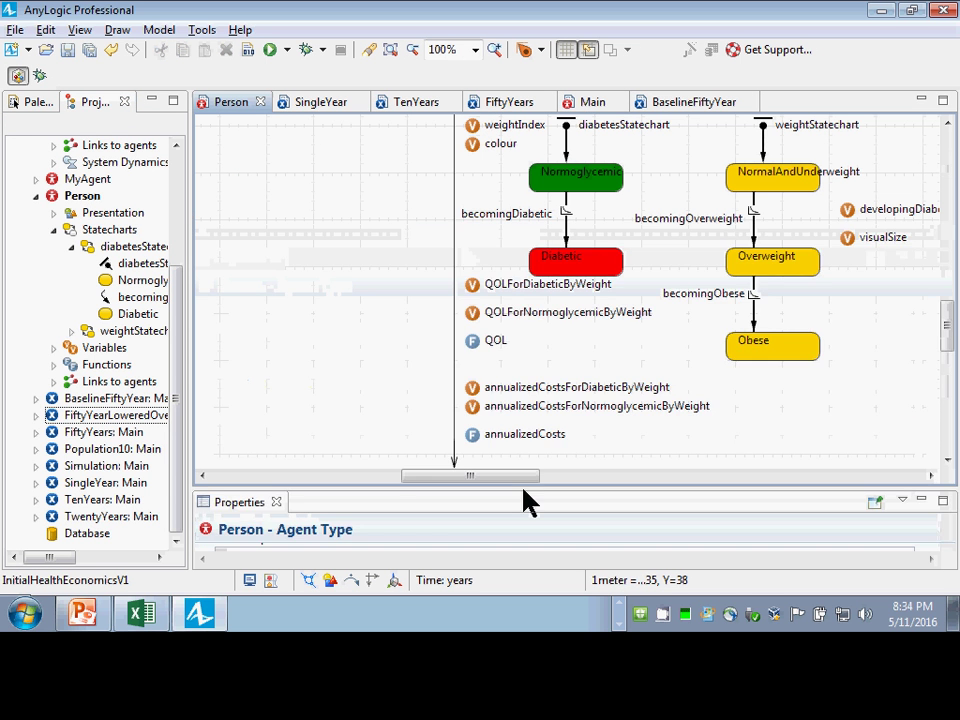
{"action": "scroll", "coordinate": [540, 367], "scroll_direction": "up", "scroll_amount": 1}
{"action": "scroll", "coordinate": [540, 367], "scroll_direction": "up", "scroll_amount": 1}
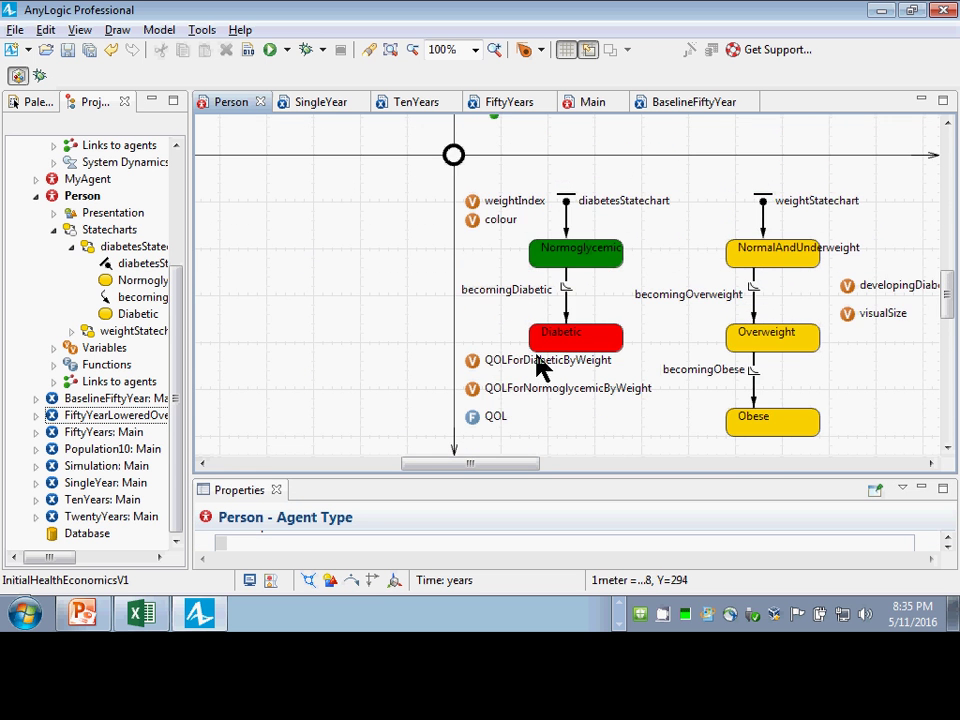
{"action": "scroll", "coordinate": [508, 369], "scroll_direction": "down", "scroll_amount": 2}
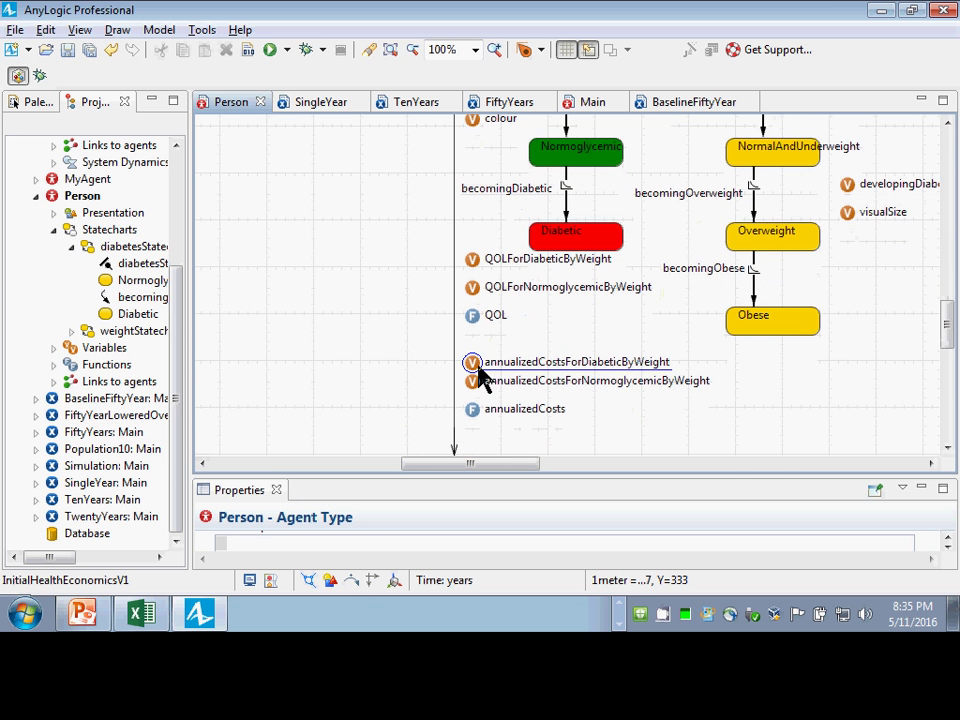
Inspect the properties of the variables annualizedCostsForDiabeticByWeight and annualizedCostsForNormoglycemicByWeight in Person
{"action": "left_click", "coordinate": [477, 367]}
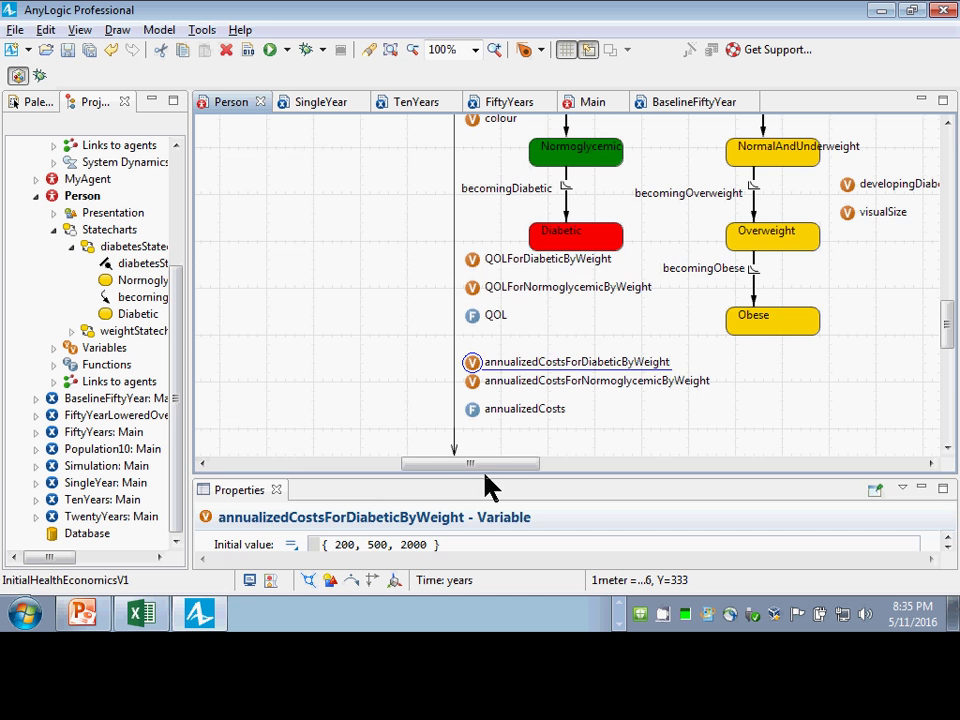
{"action": "left_click_drag", "start_coordinate": [485, 478], "coordinate": [537, 482]}
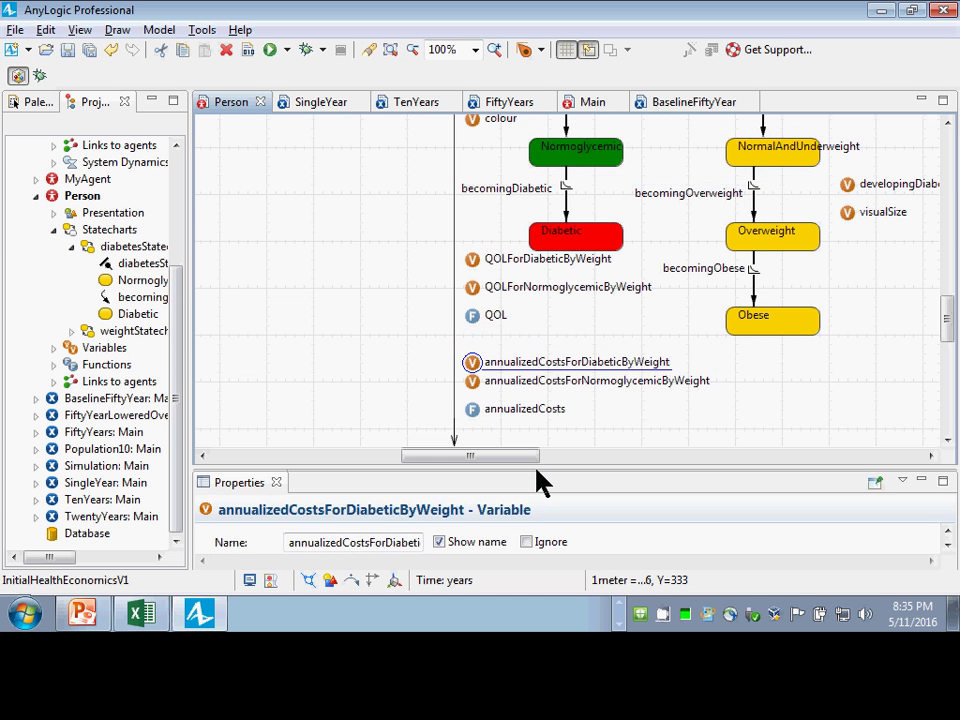
{"action": "left_click", "coordinate": [473, 381]}
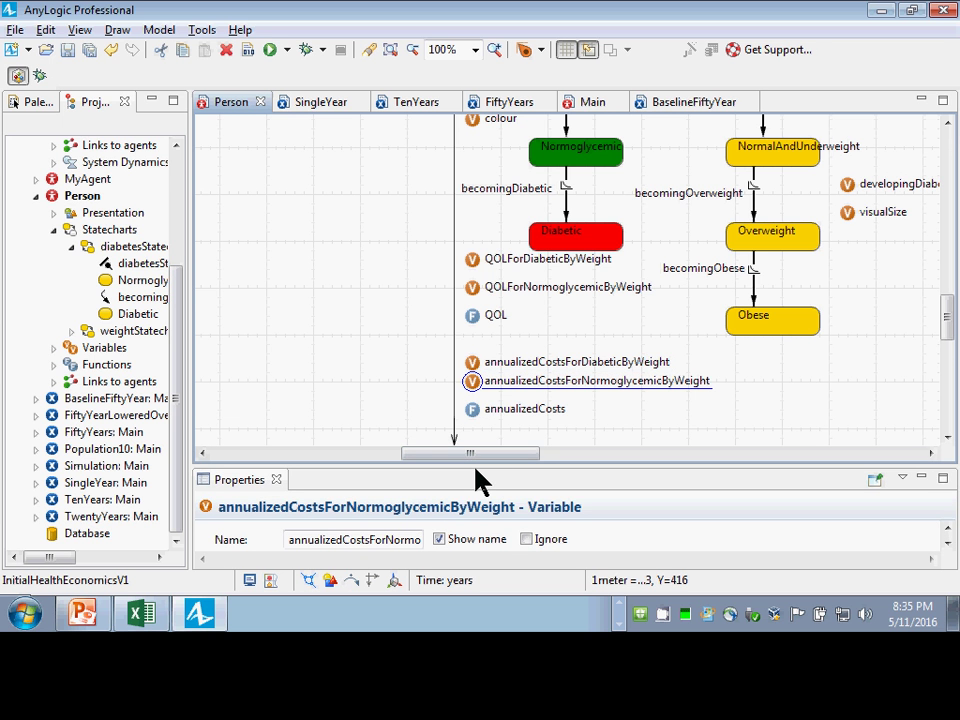
{"action": "left_click_drag", "start_coordinate": [475, 470], "coordinate": [548, 437]}
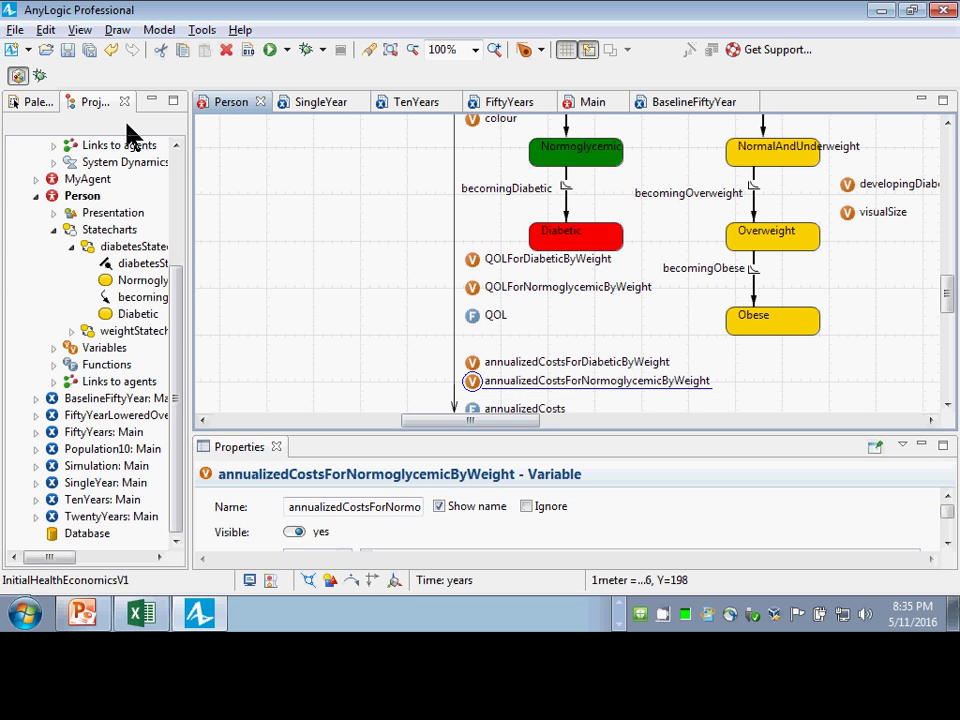
Save a copy of the model under the name InitialHealthEconomicsV3 in the Sydney4-2016 folder
{"action": "key", "text": "alt+f"}
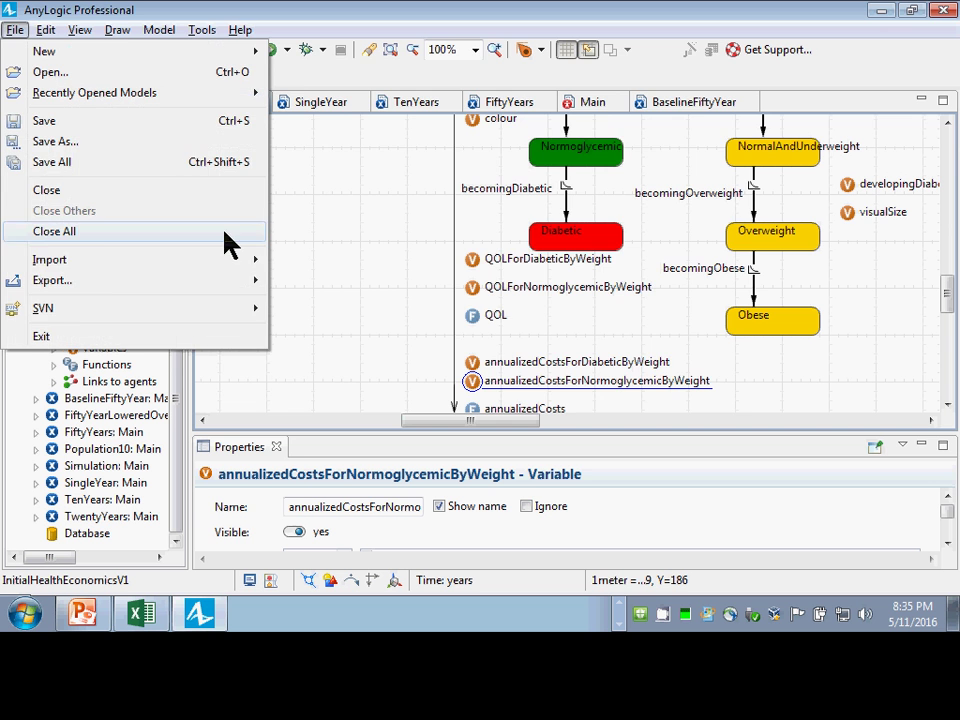
{"action": "left_click", "coordinate": [167, 141]}
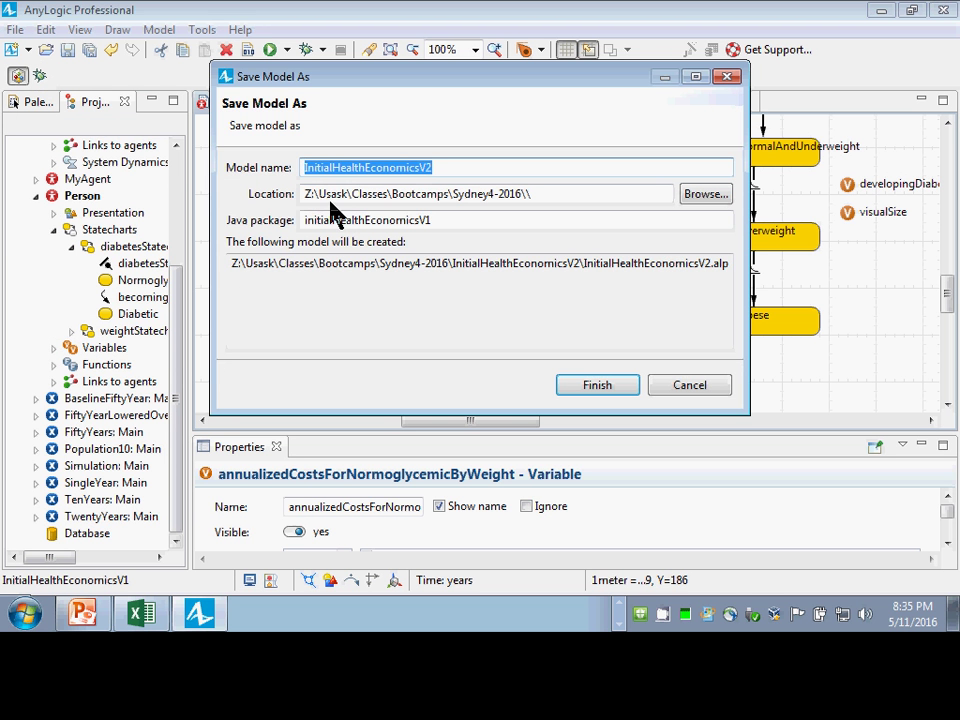
{"action": "key", "text": "Return"}
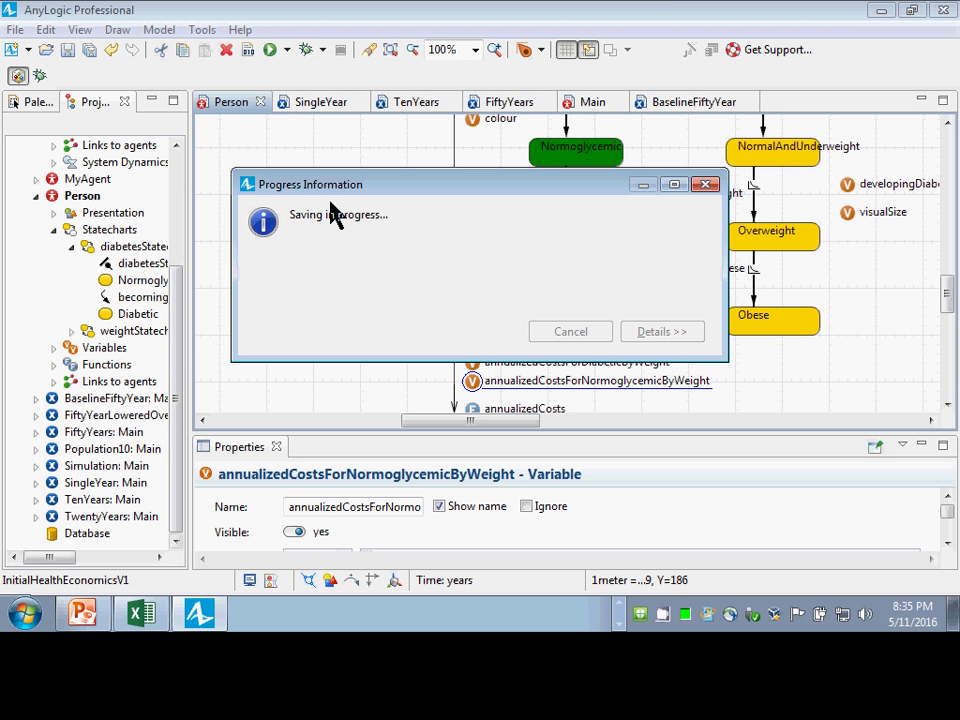
{"action": "key", "text": "alt+Tab"}
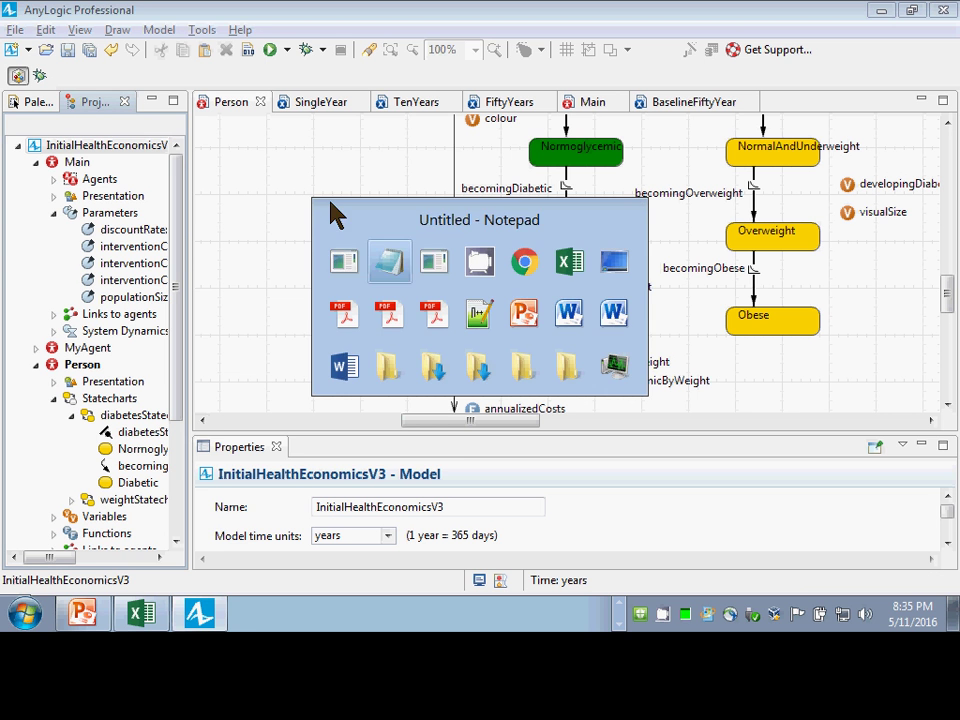
{"action": "key", "text": "alt+Tab"}
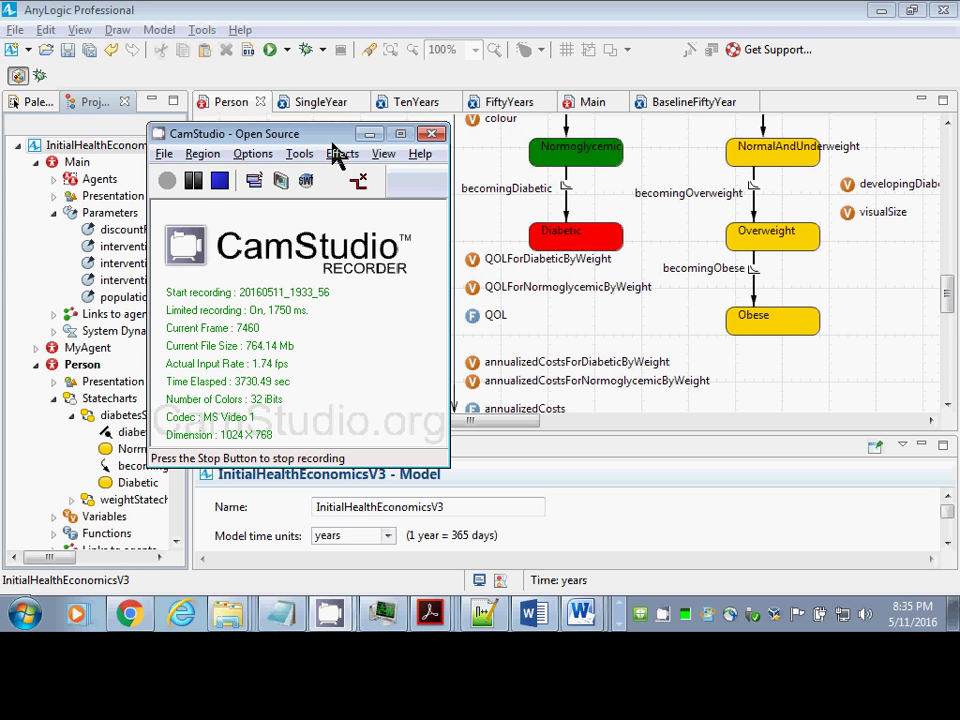